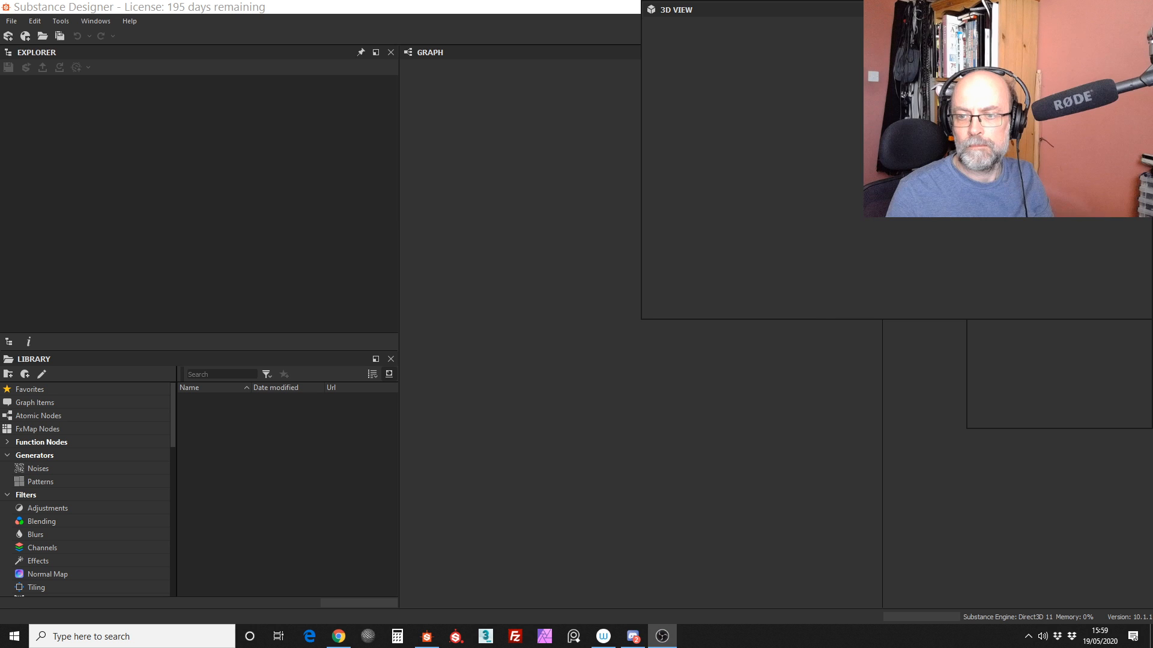
# Step: Create a new Substance graph from the Empty template, keeping the default graph properties
pyautogui.hotkey('alt', 'Tab')
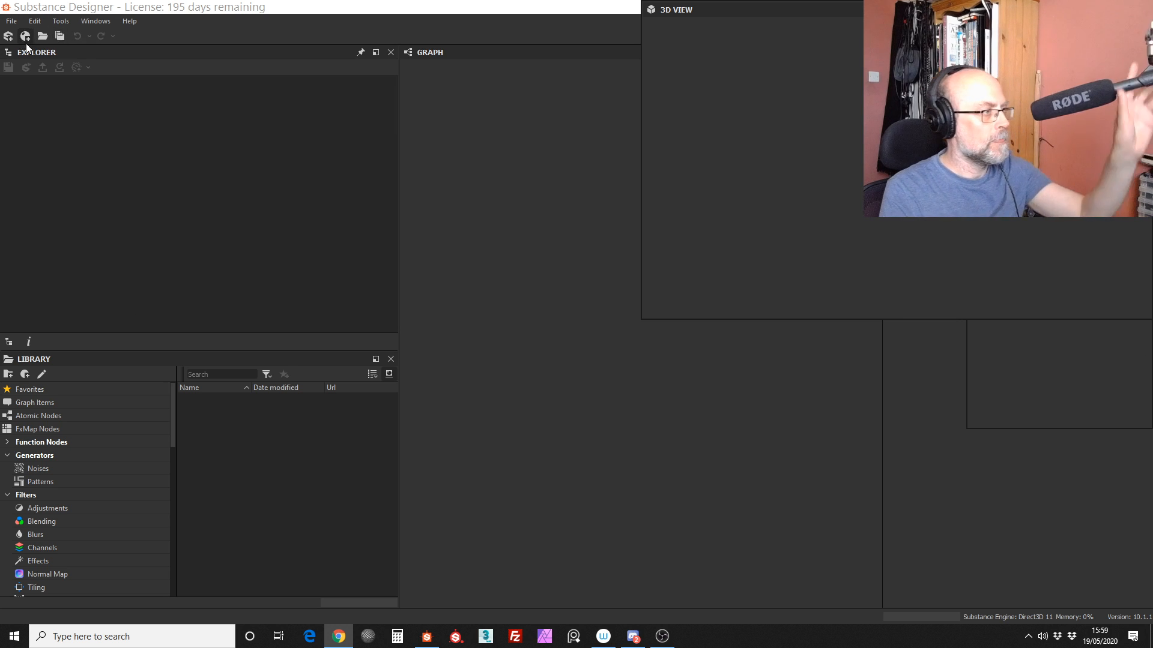
pyautogui.click(11, 20)
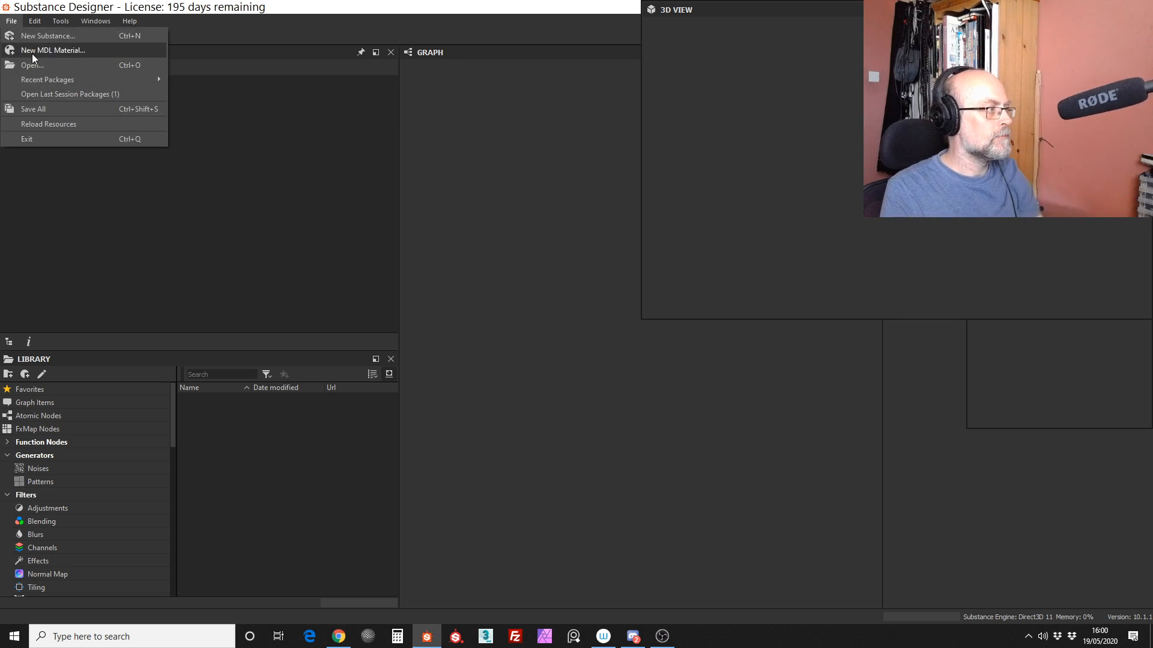
pyautogui.click(42, 38)
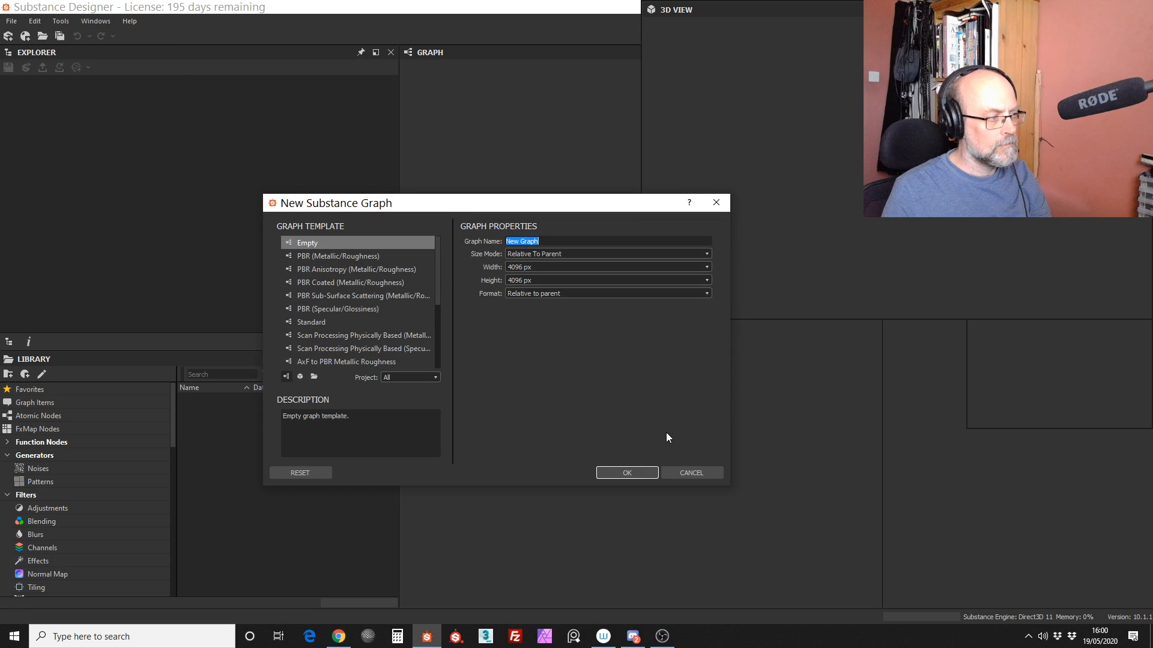
pyautogui.click(627, 473)
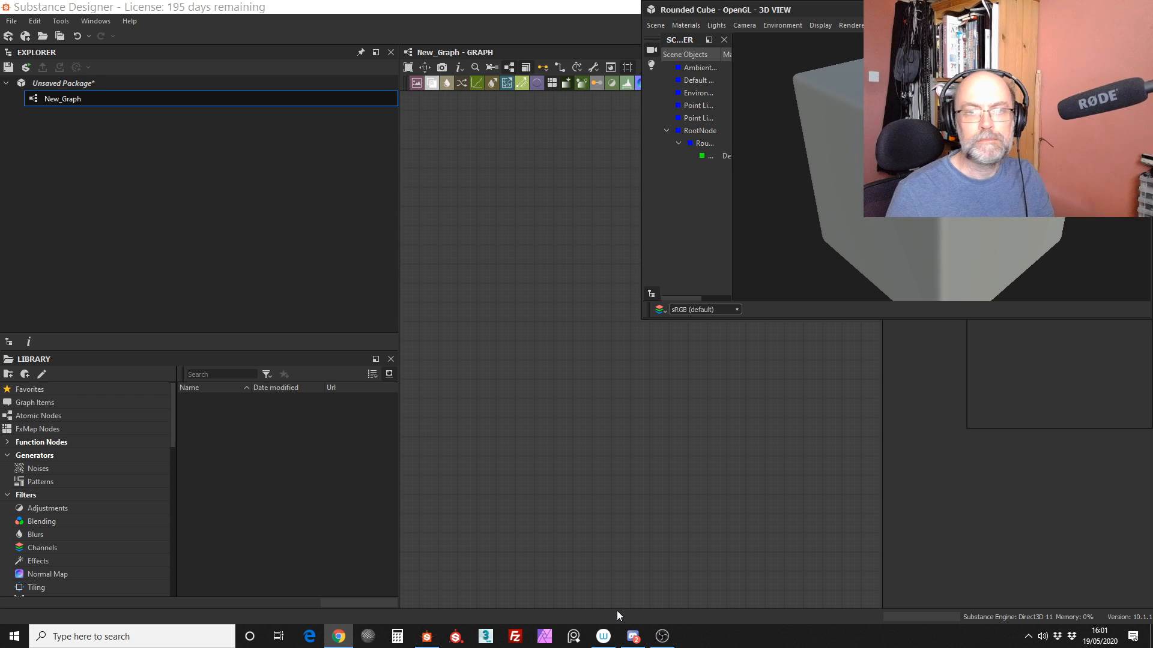
# Step: Close the unsaved package without saving its changes
pyautogui.click(523, 349)
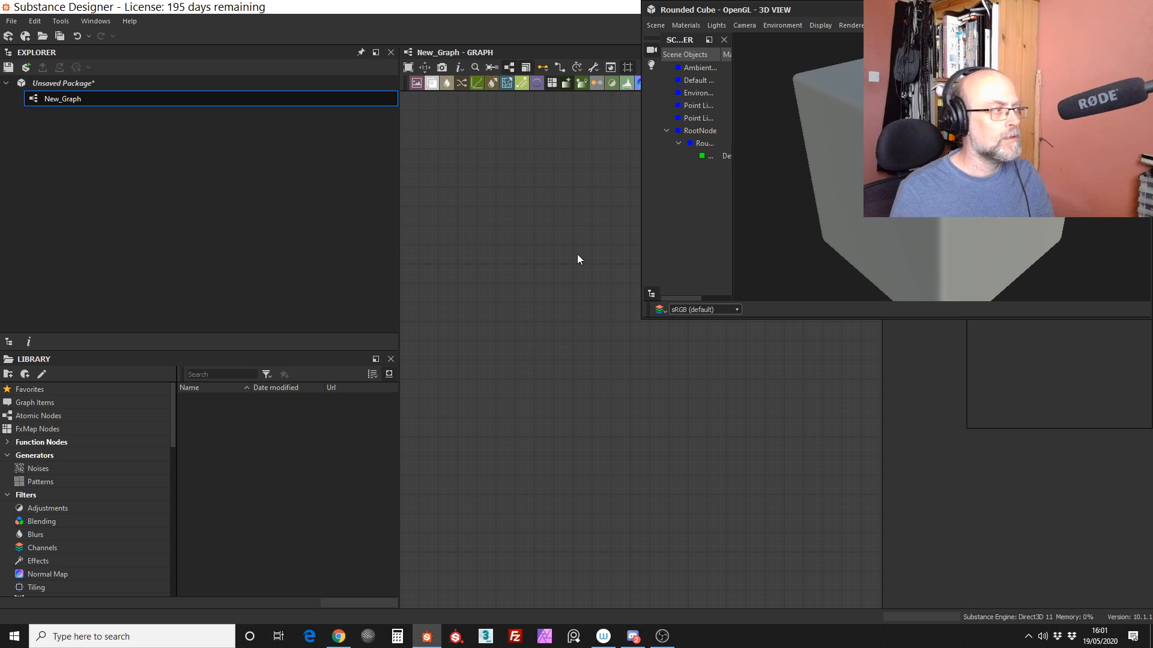
pyautogui.rightClick(113, 82)
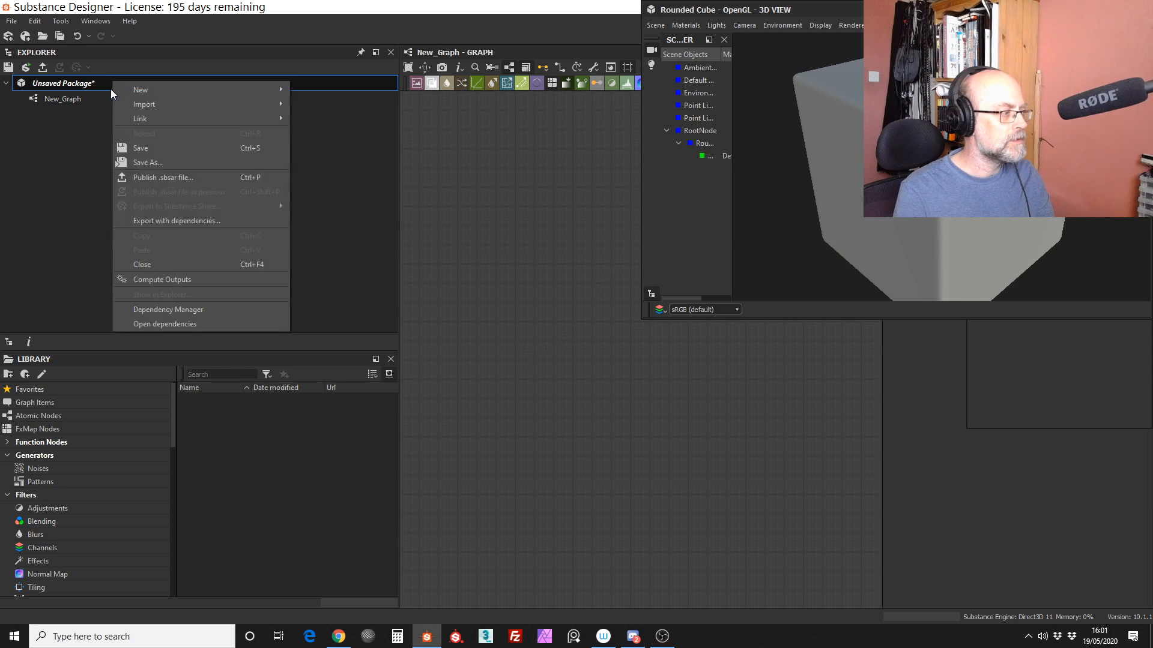
pyautogui.click(179, 264)
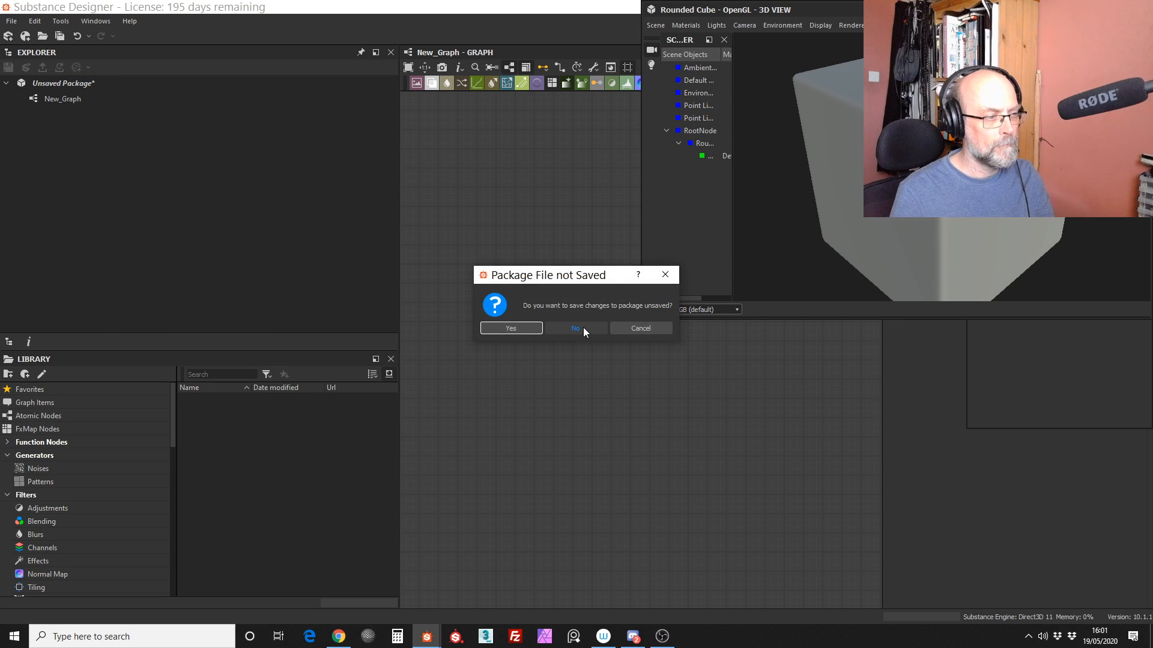
pyautogui.click(581, 327)
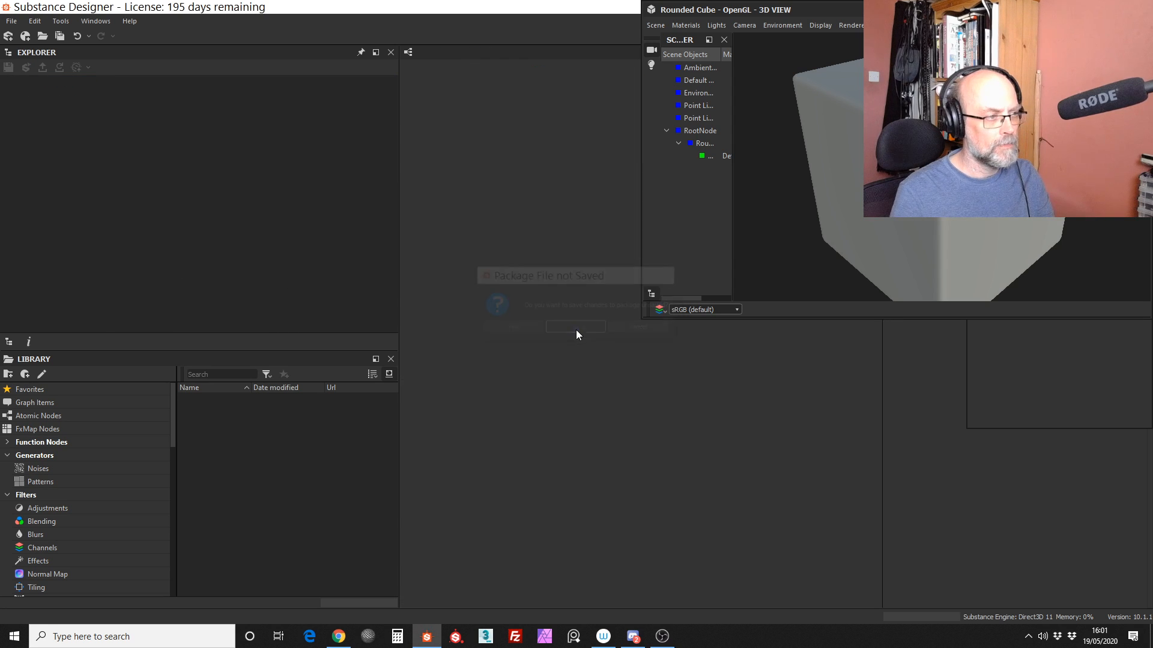
# Step: Create a new Empty-template Substance graph at 4096 × 4096 px, relative to parent, and shift the floating 3D view window aside
pyautogui.click(12, 21)
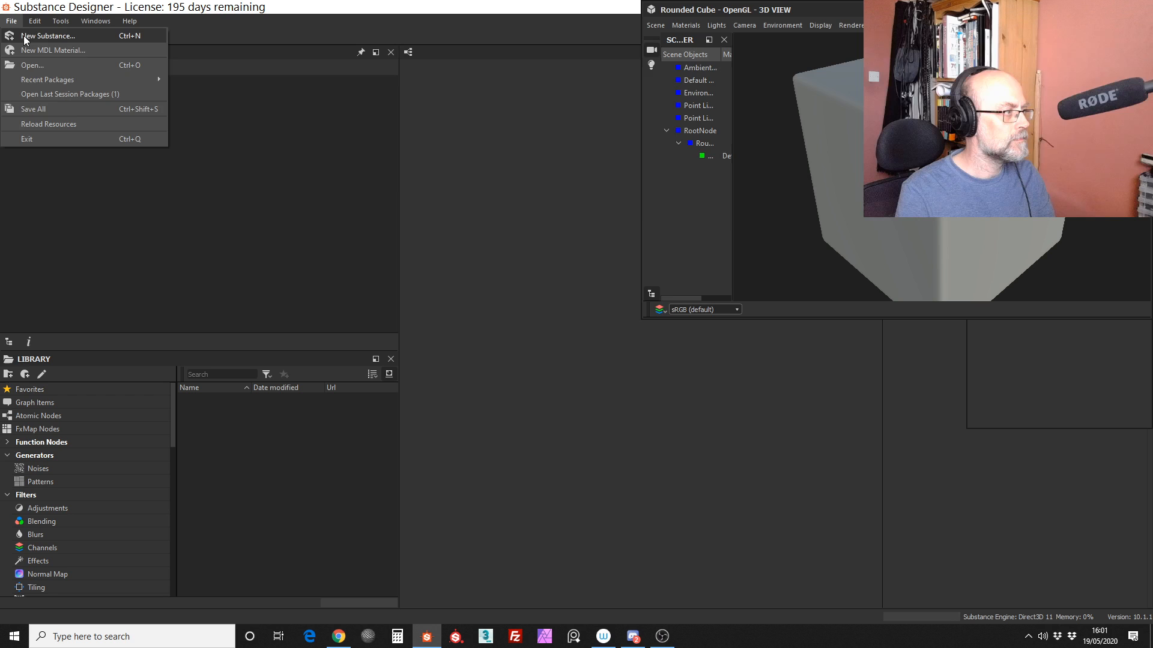
pyautogui.click(24, 35)
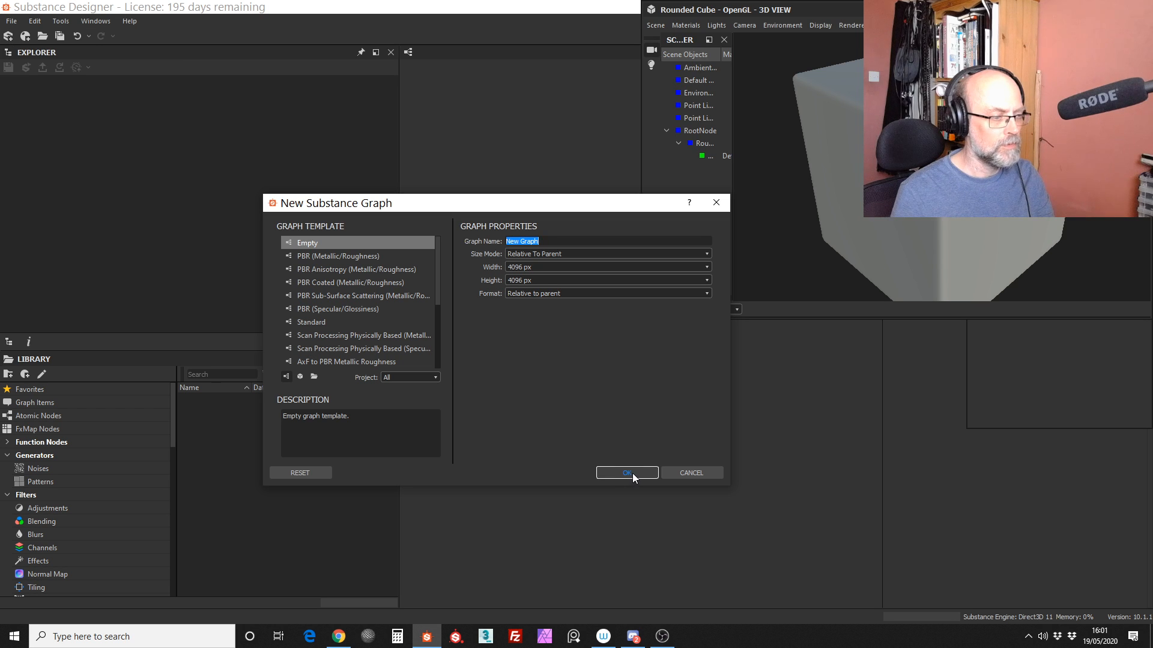
pyautogui.click(627, 473)
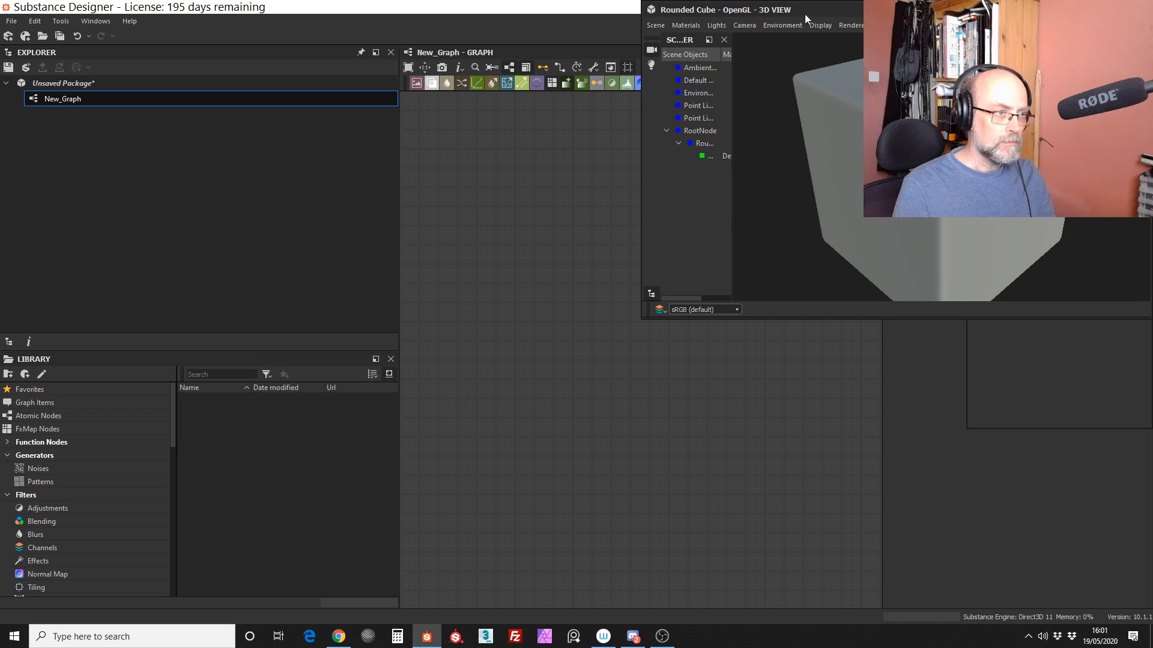
pyautogui.moveTo(823, 6); pyautogui.dragTo(892, 18)
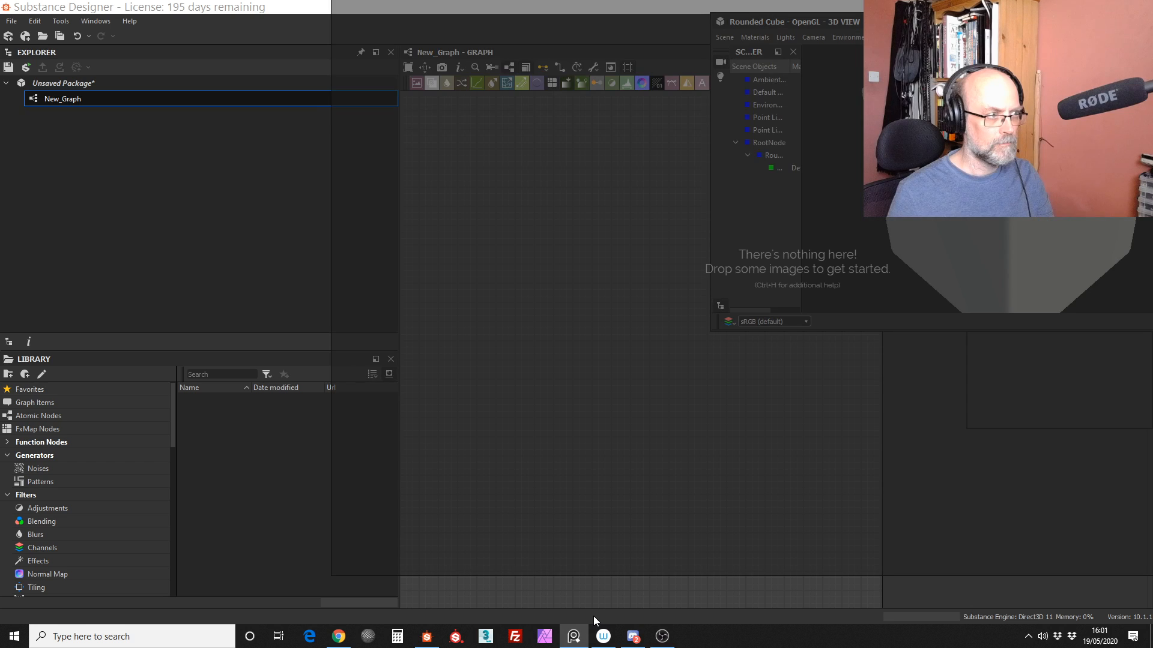
# Step: Switch to PureRef and load the recent reference scene space real exterior.pur
pyautogui.rightClick(624, 283)
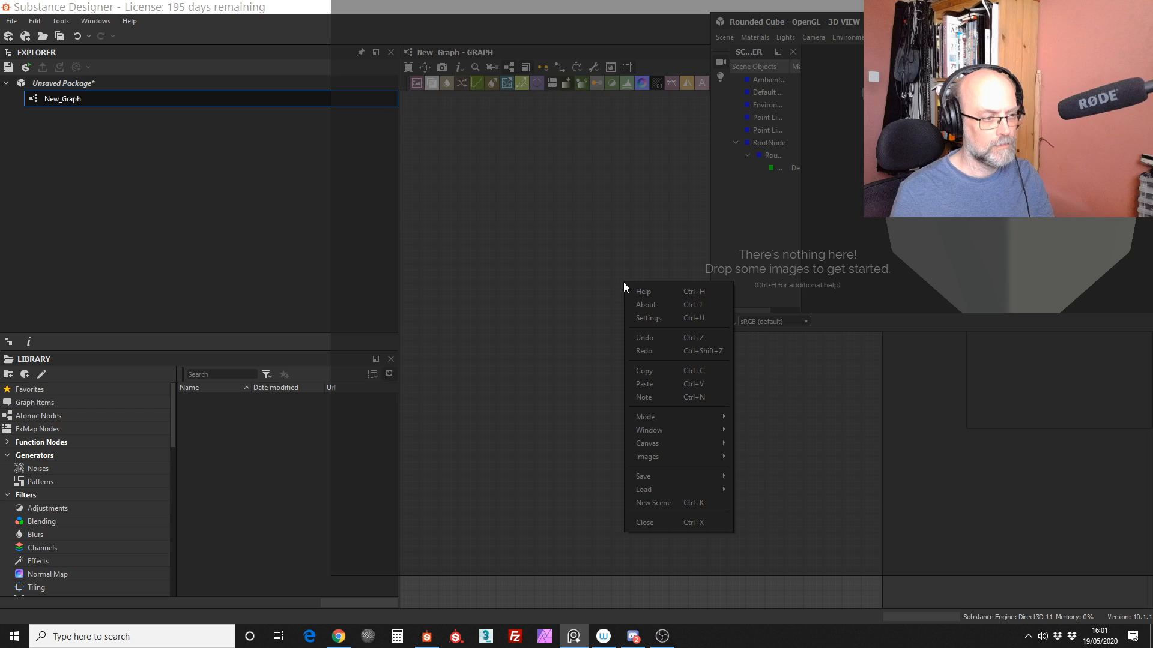
pyautogui.moveTo(791, 503)
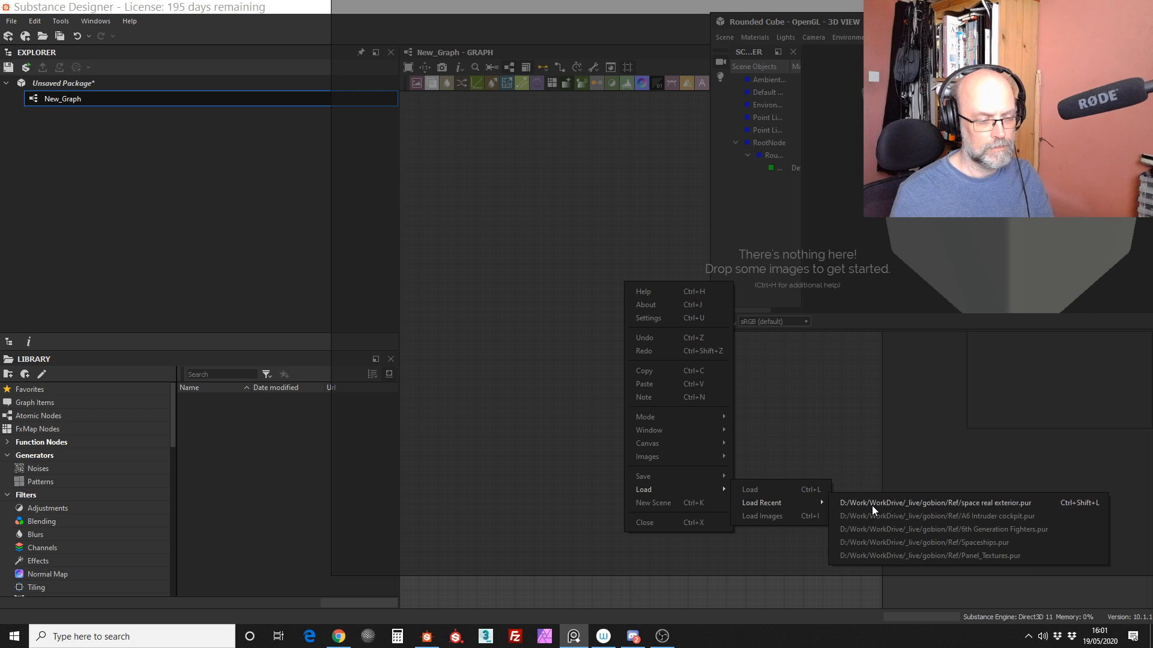
pyautogui.click(869, 504)
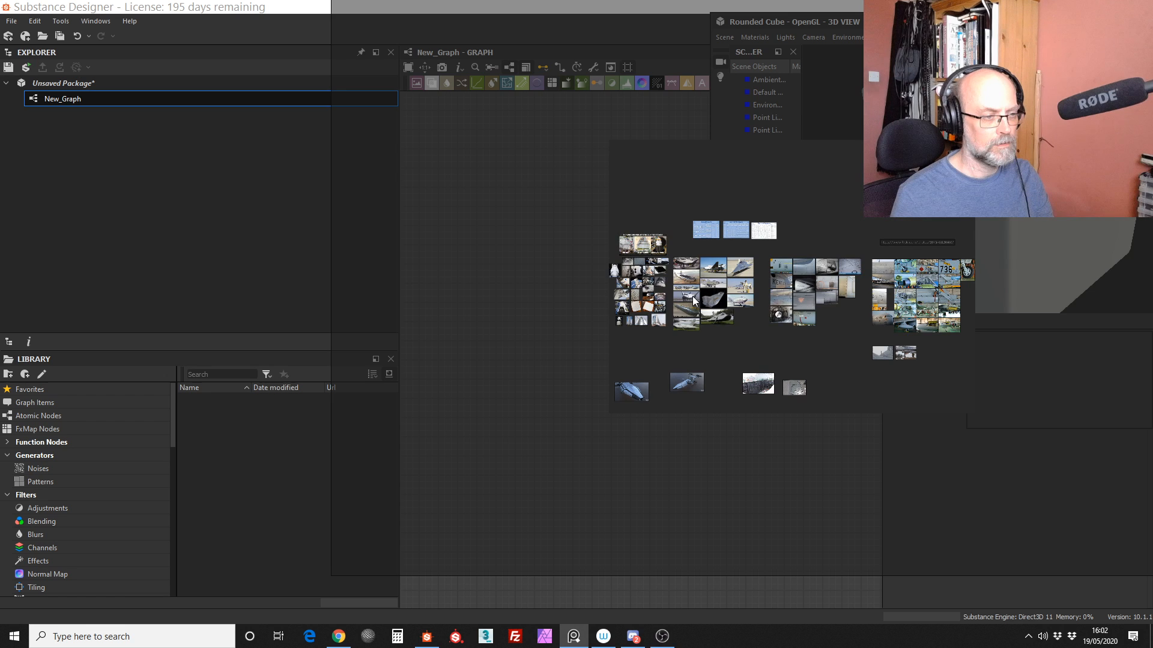
# Step: Examine the spaceplane and lifting-body photos, the riveted aircraft panel close-ups and the Dream Chaser image on the reference board
pyautogui.scroll(10, 701, 293)
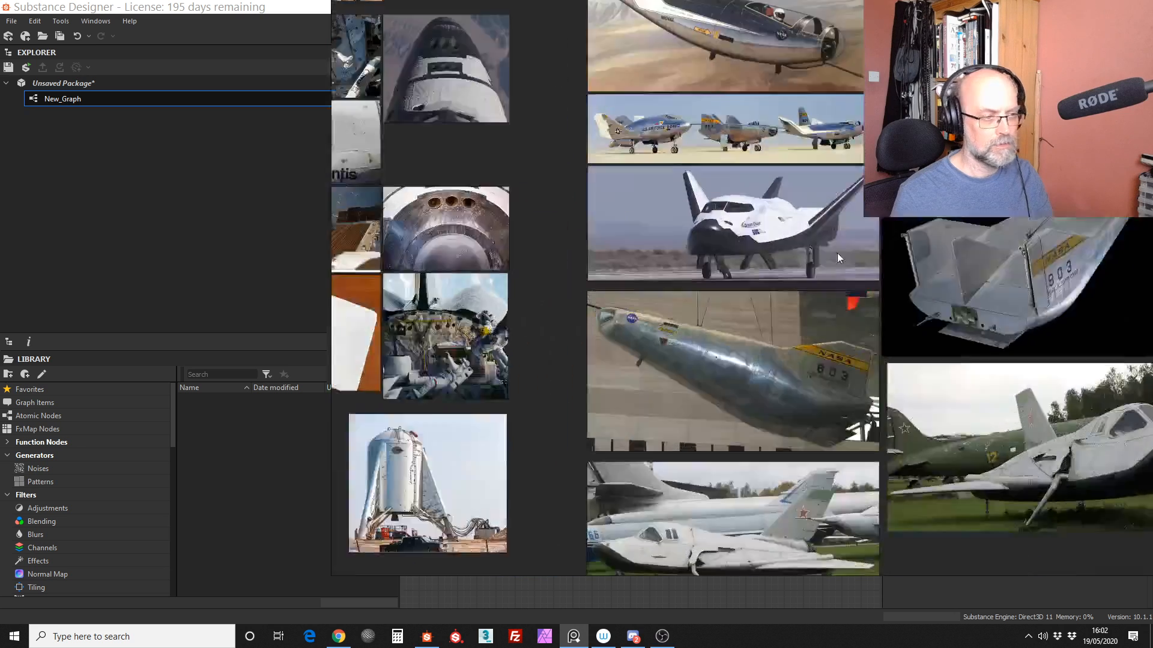
pyautogui.moveTo(863, 221); pyautogui.dragTo(595, 401, button='middle')
pyautogui.scroll(-3, 795, 268)
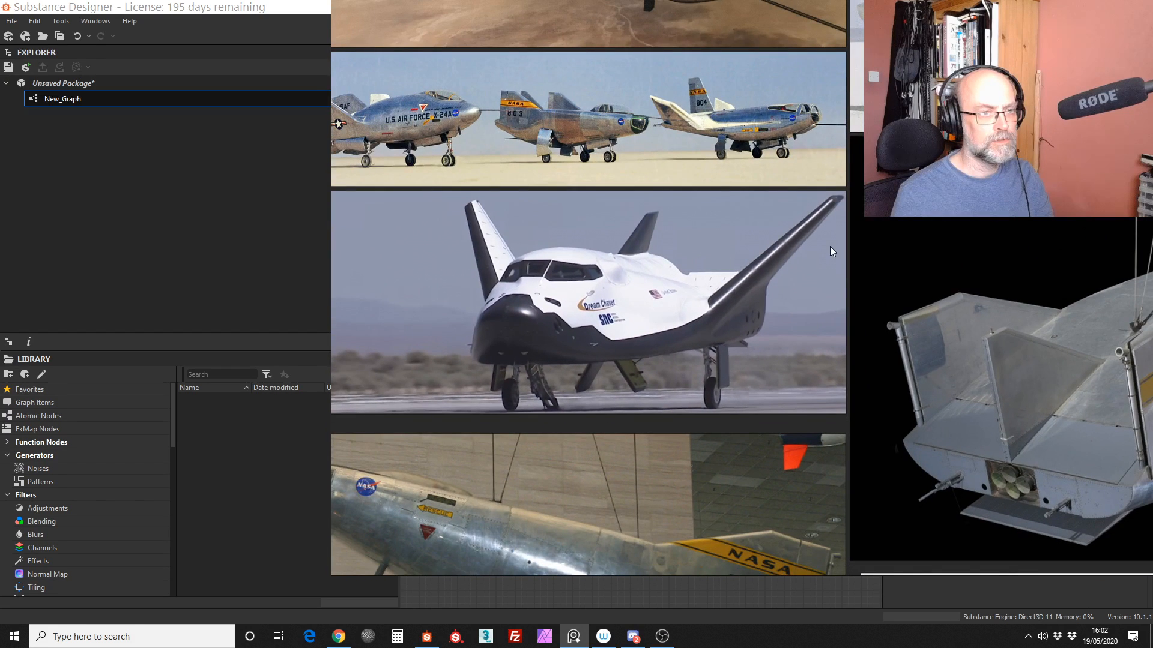
pyautogui.scroll(-3, 830, 246)
pyautogui.moveTo(829, 246); pyautogui.dragTo(628, 196, button='middle')
pyautogui.moveTo(894, 380); pyautogui.dragTo(691, 282, button='middle')
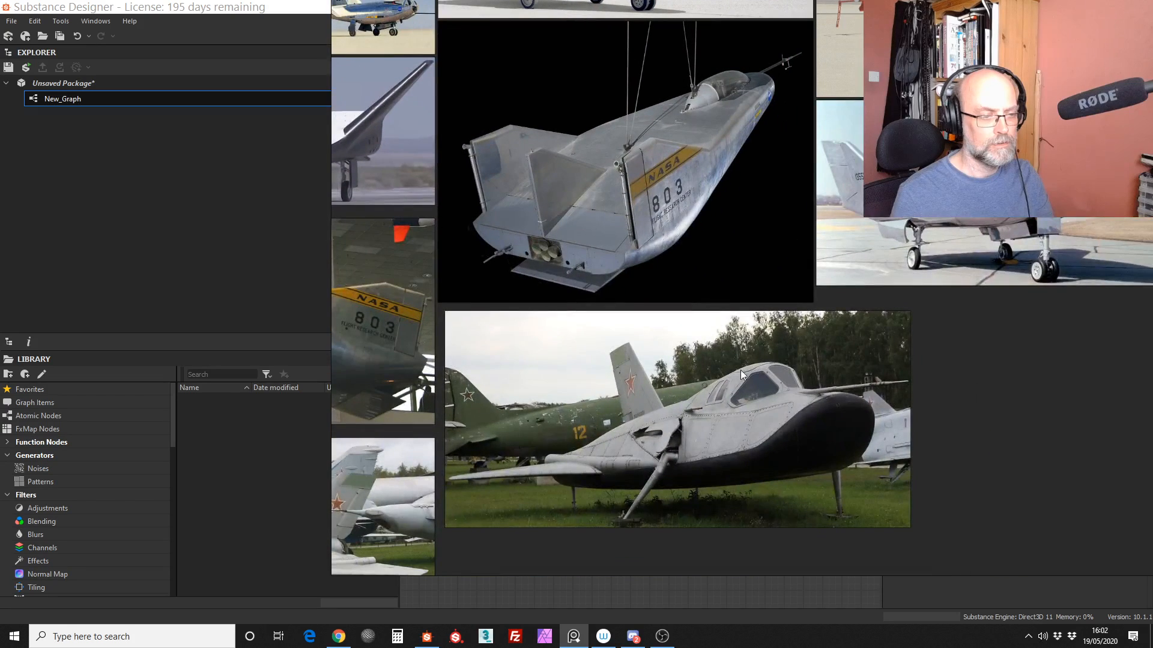
pyautogui.moveTo(864, 265); pyautogui.dragTo(509, 397, button='middle')
pyautogui.moveTo(851, 216); pyautogui.dragTo(550, 376, button='middle')
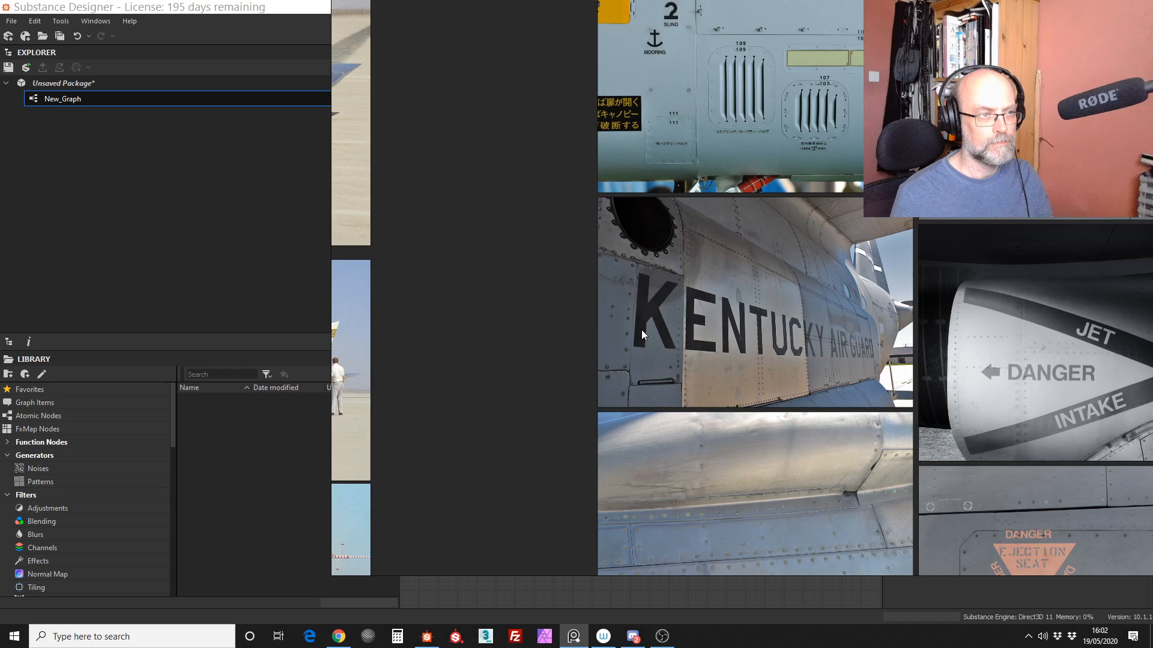
pyautogui.scroll(-6, 641, 330)
pyautogui.moveTo(641, 329); pyautogui.dragTo(1152, 330, button='middle')
pyautogui.moveTo(833, 268); pyautogui.dragTo(667, 306, button='middle')
pyautogui.scroll(10, 672, 276)
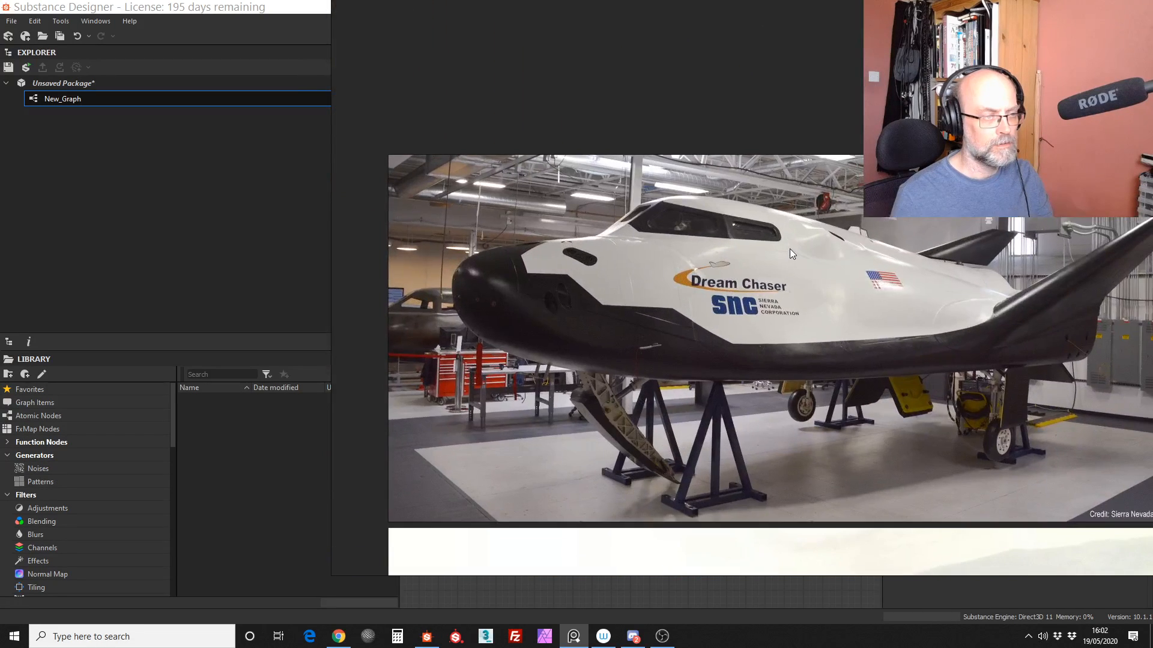
pyautogui.scroll(-2, 790, 249)
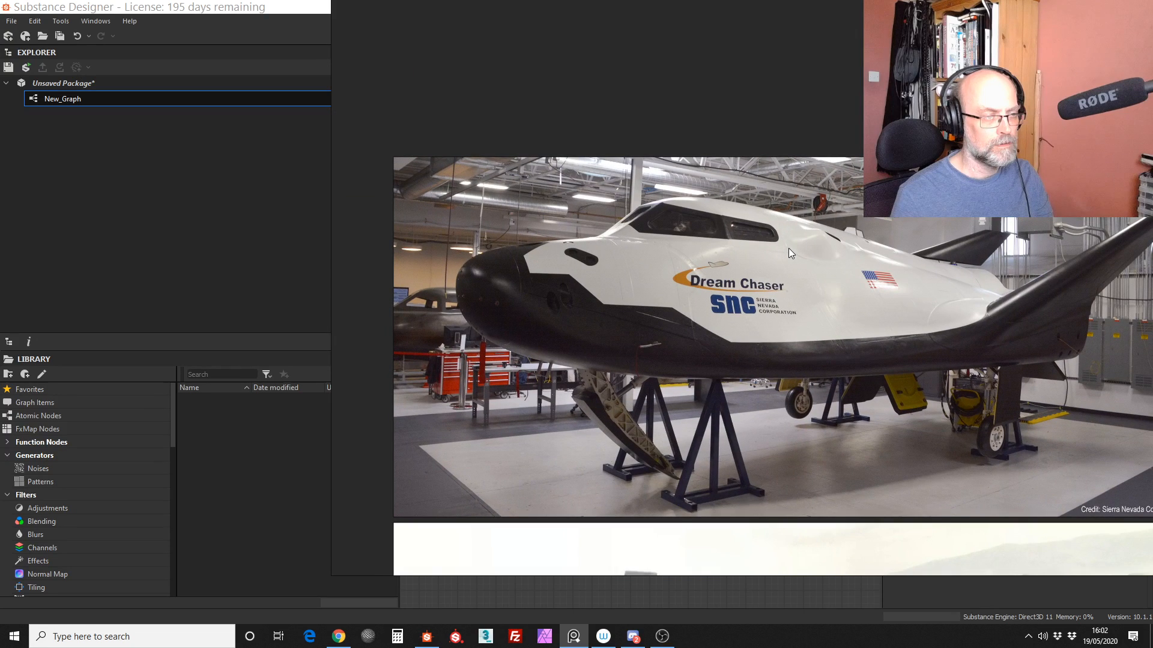
pyautogui.scroll(-8, 729, 269)
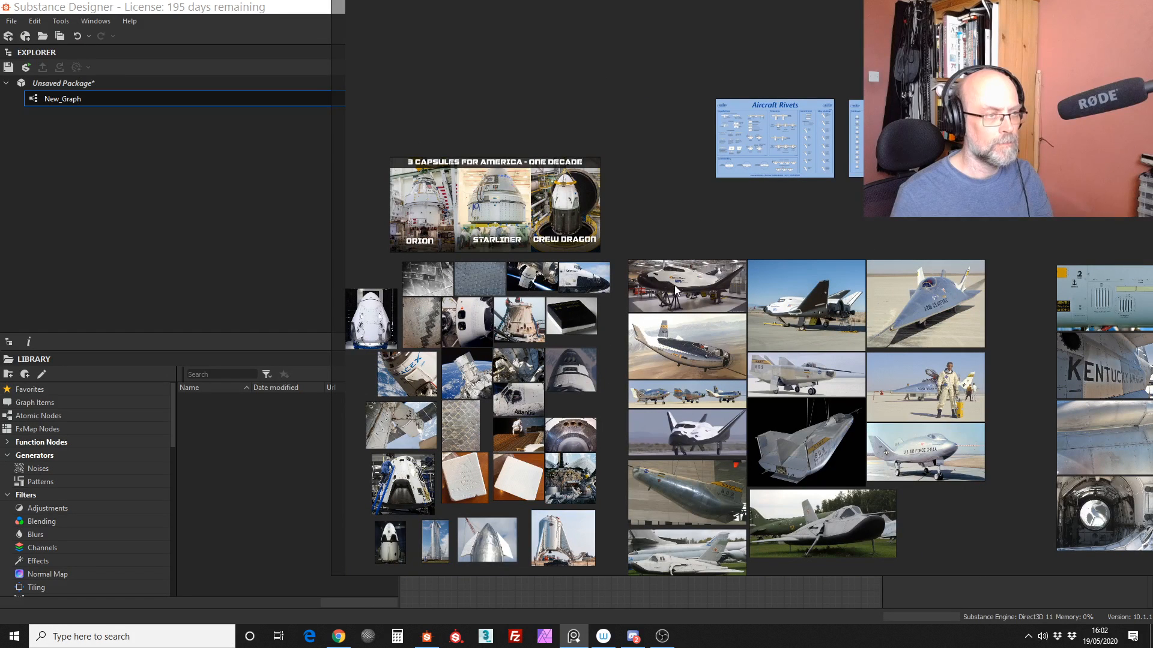
# Step: Look over the aircraft rivets, aircraft hardware and electrical systems charts above the reference photos
pyautogui.moveTo(1013, 23); pyautogui.dragTo(649, 154, button='middle')
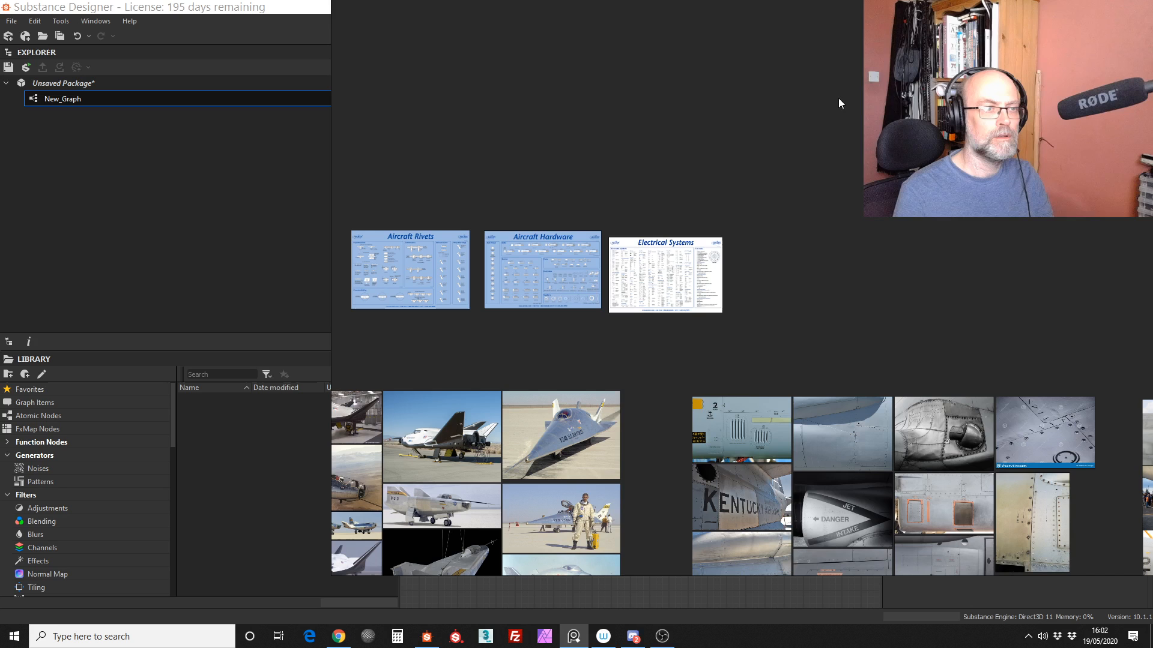
pyautogui.rightClick(780, 161)
pyautogui.click(733, 116)
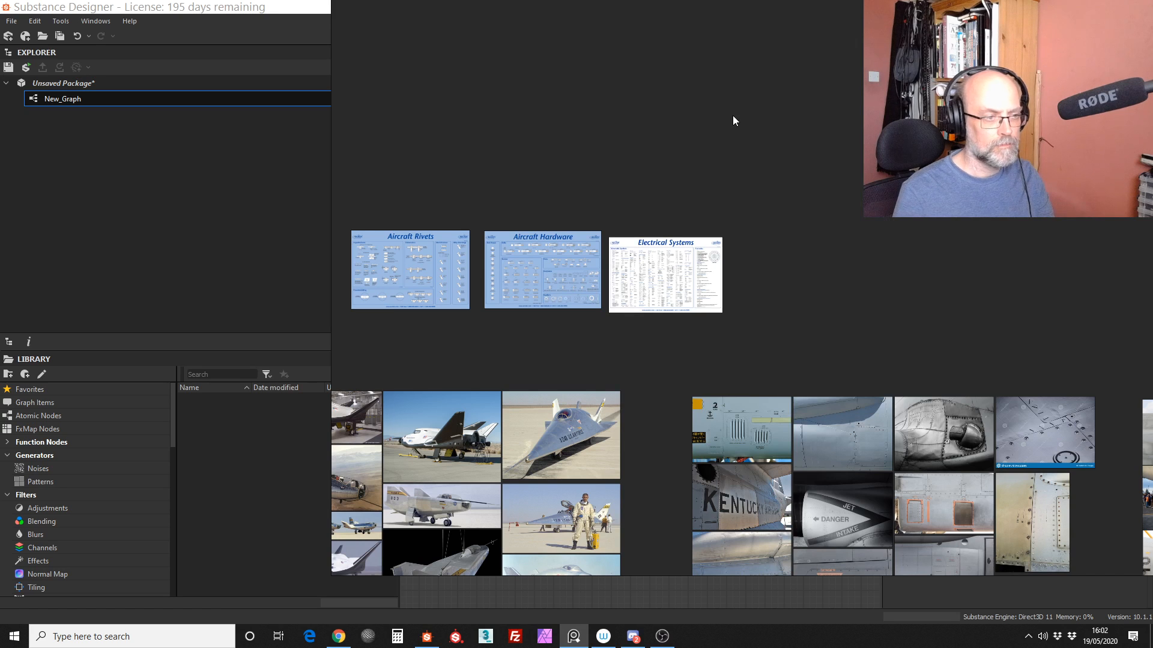
# Step: Return to Substance Designer, reposition and narrow the 3D view window, and shrink the Explorer and Library area to widen the graph
pyautogui.hotkey('alt', 'Tab')
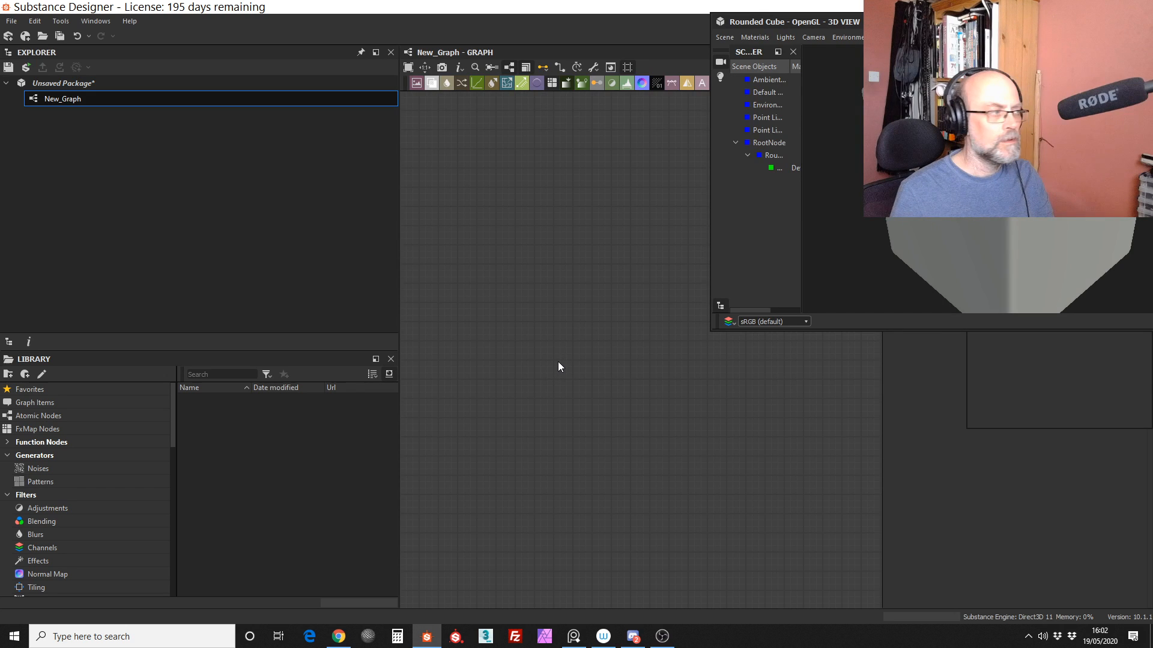
pyautogui.moveTo(990, 21); pyautogui.dragTo(835, 112)
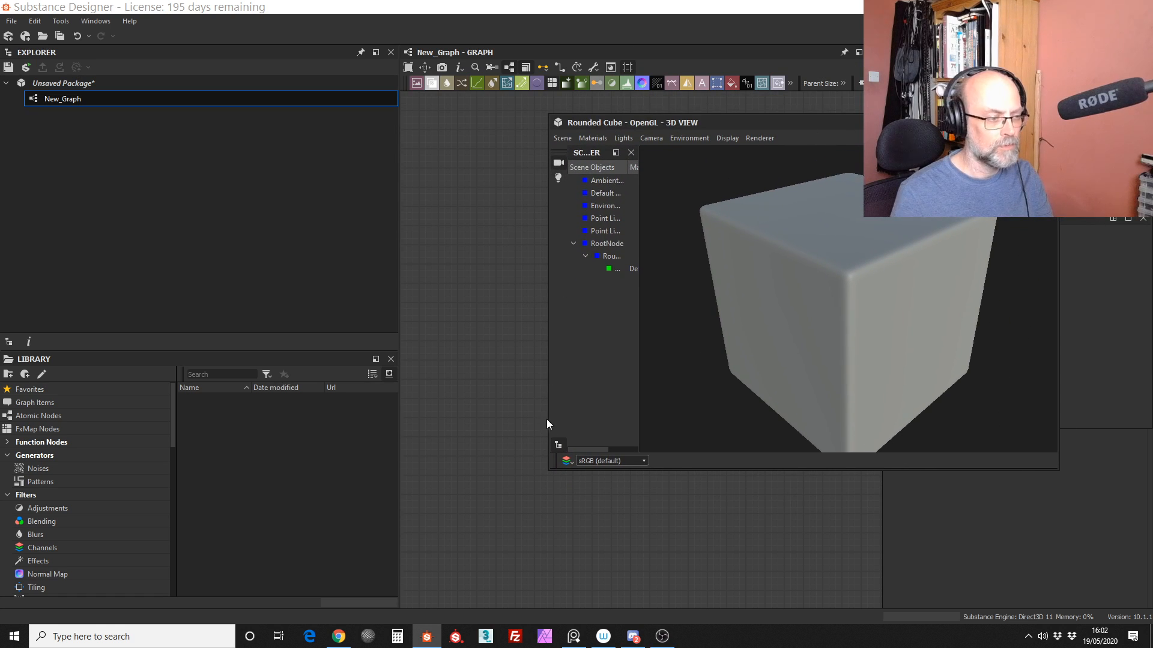
pyautogui.moveTo(549, 418); pyautogui.dragTo(705, 390)
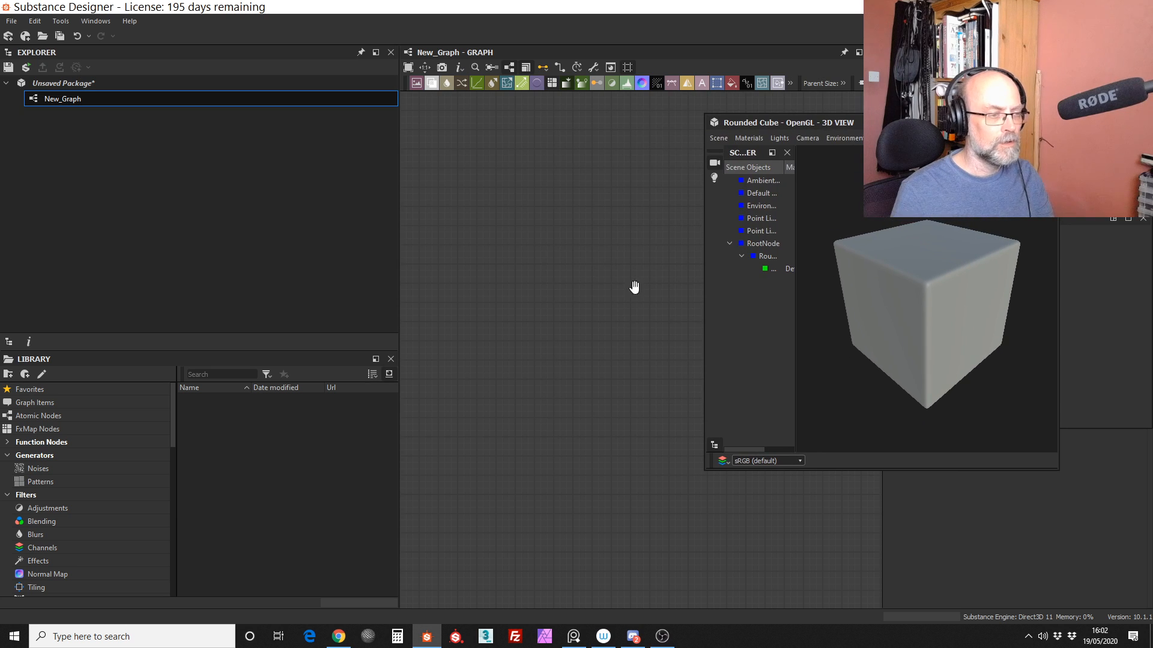
pyautogui.moveTo(394, 244); pyautogui.dragTo(226, 258)
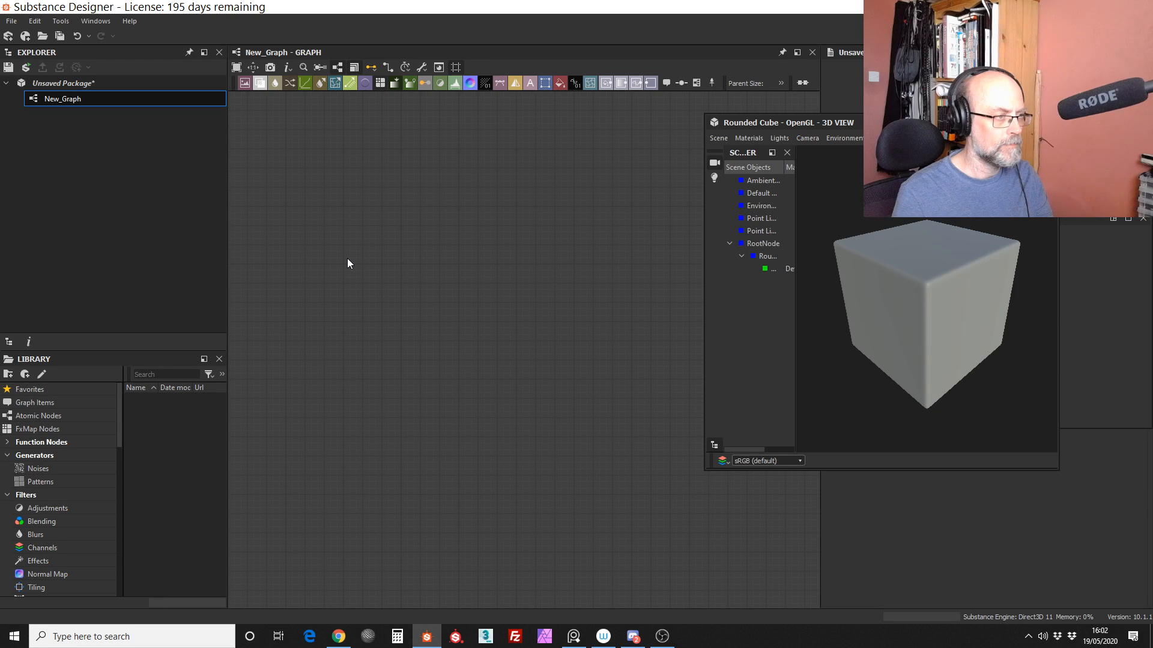
# Step: Show the graph's properties and browse the Patterns generators in the library
pyautogui.click(345, 262)
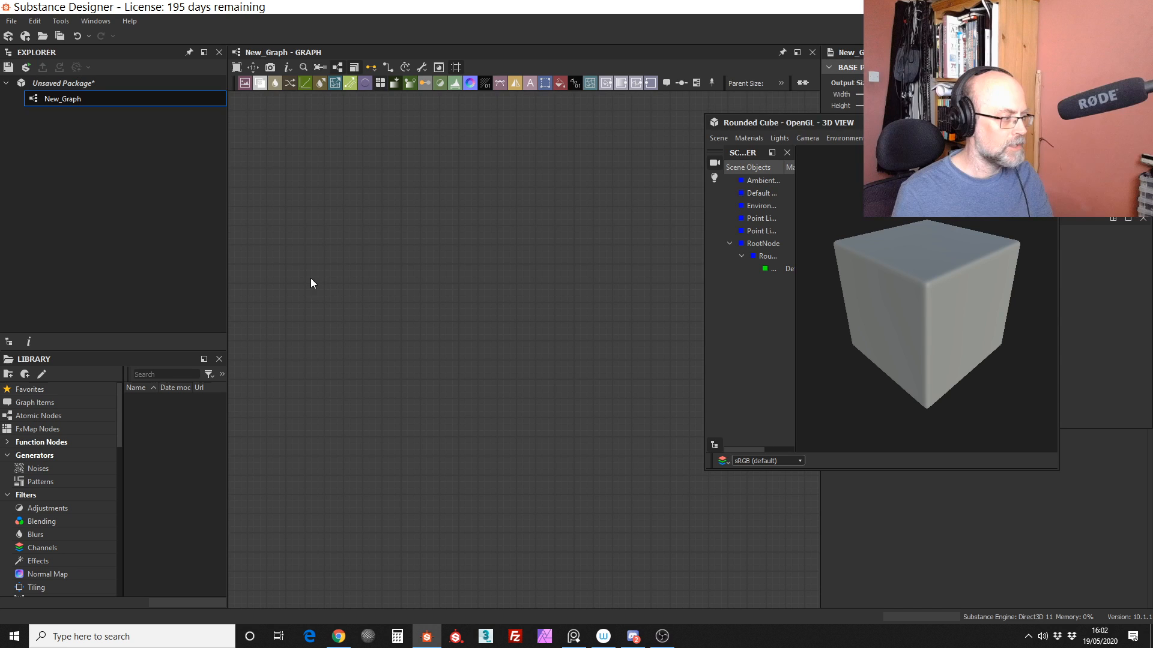
pyautogui.click(40, 481)
pyautogui.moveTo(226, 411); pyautogui.dragTo(228, 566)
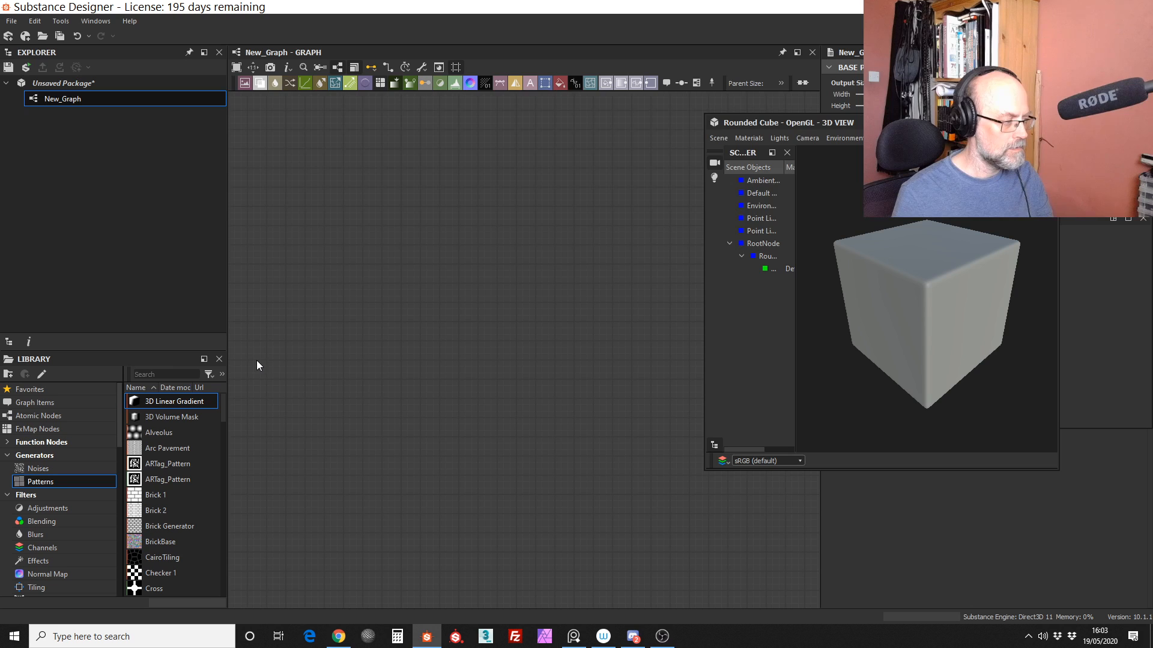
# Step: Find nodes matching "tap" and add a kz_TaperXY_grey node to the graph
pyautogui.rightClick(371, 227)
pyautogui.click(377, 231)
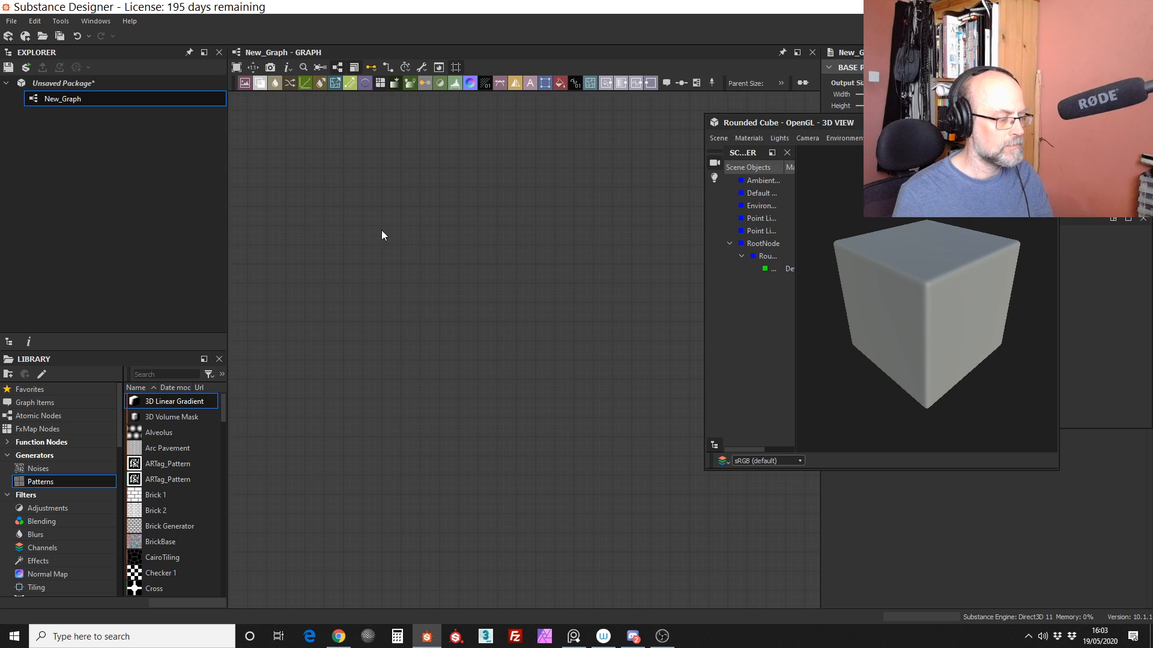
pyautogui.press('space')
pyautogui.write('tap')
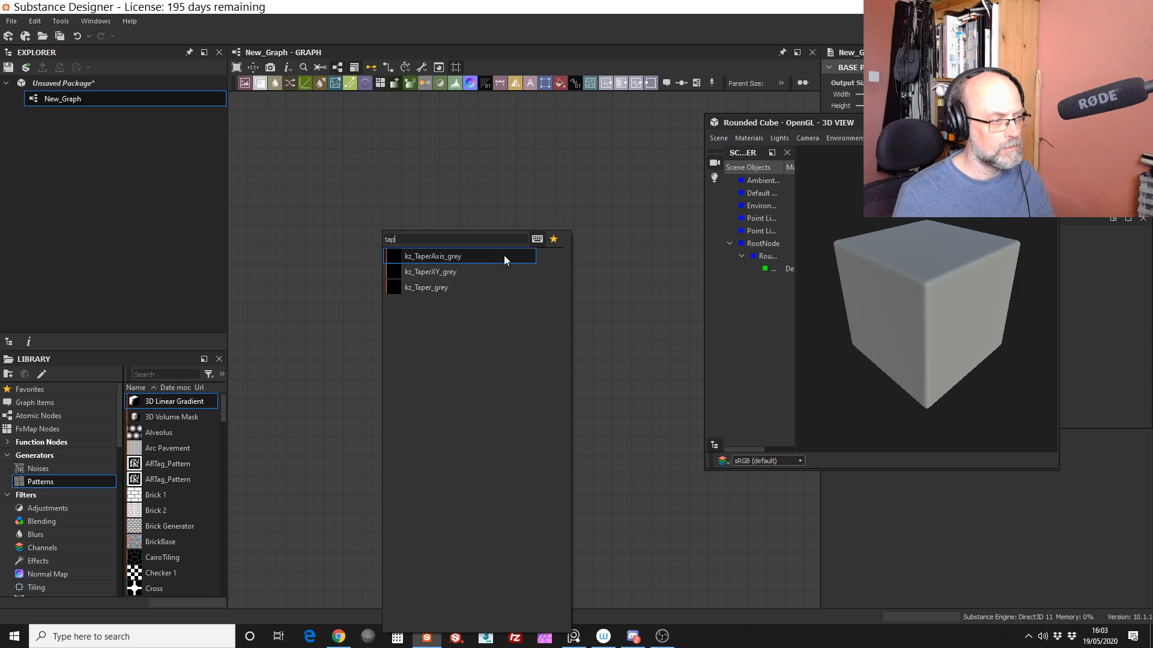
pyautogui.click(475, 271)
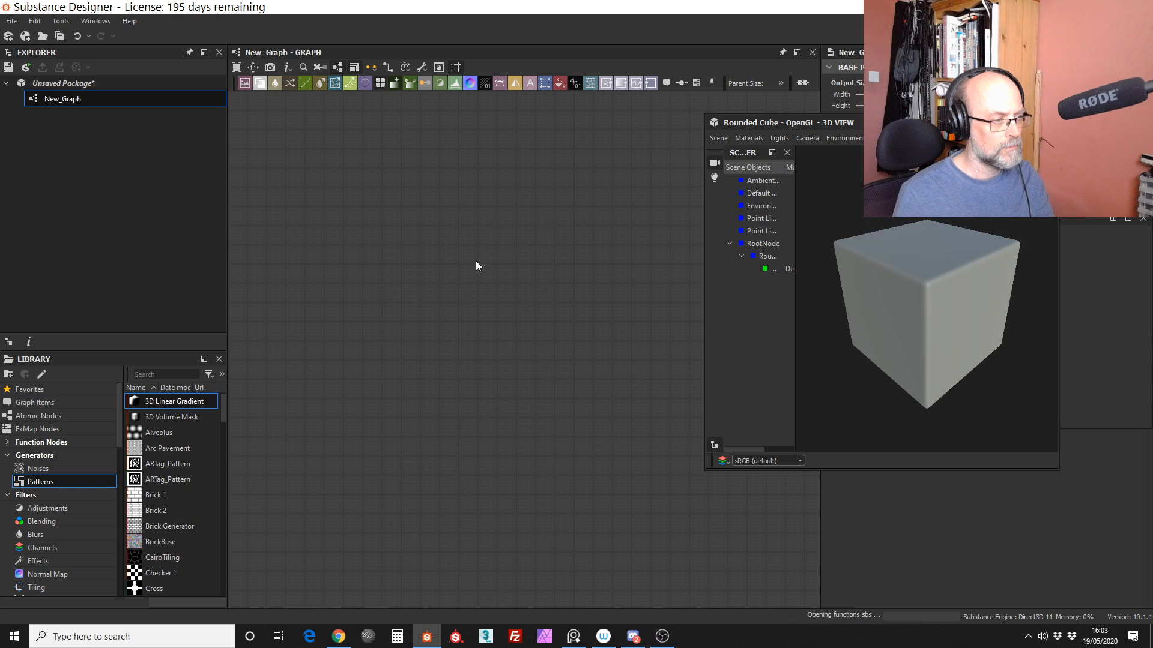
pyautogui.moveTo(352, 249); pyautogui.dragTo(409, 307)
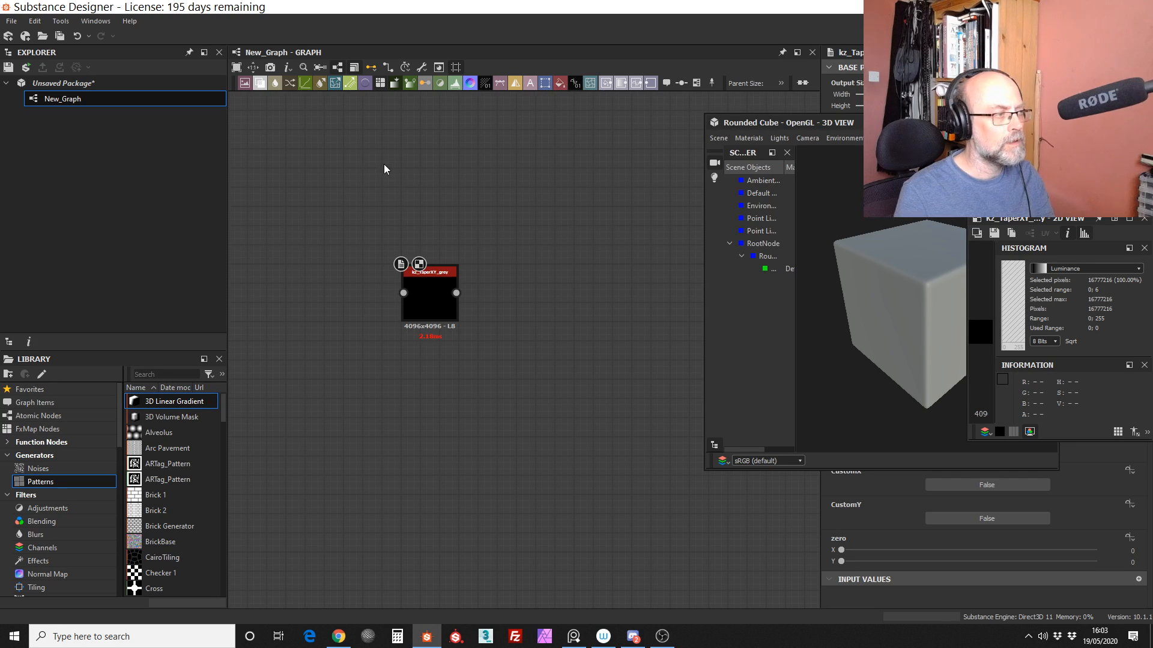
# Step: Find nodes matching "shape", look through the matches, and add a Shape node to the graph
pyautogui.press('space')
pyautogui.write('sp')
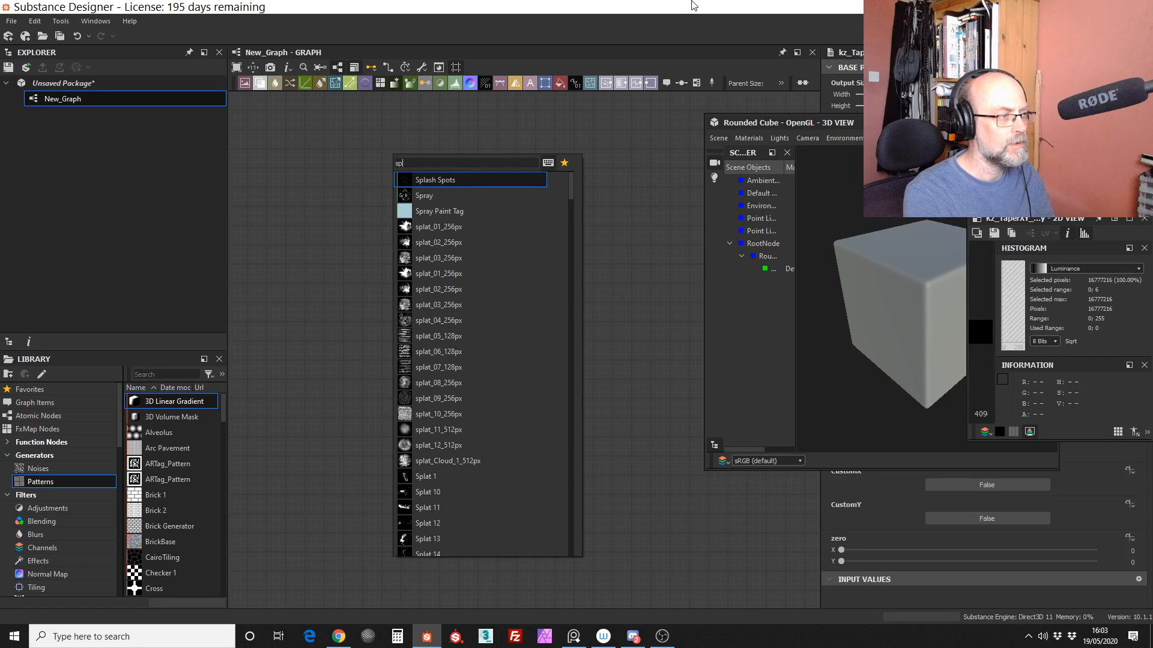
pyautogui.press('BackSpace')
pyautogui.write('hape')
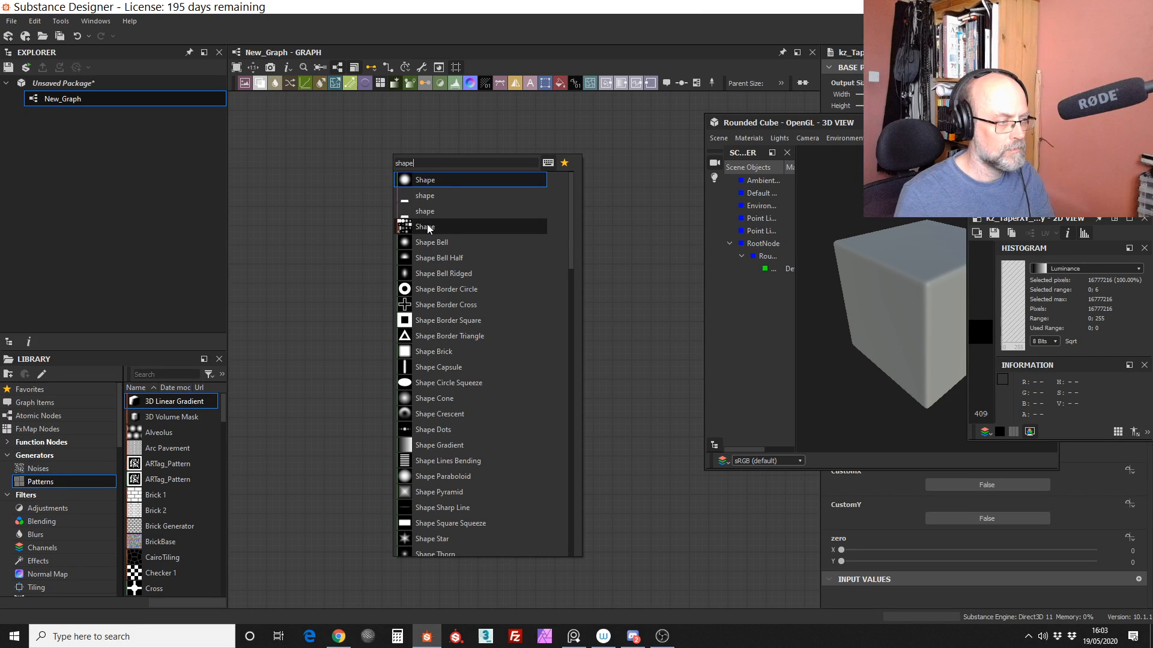
pyautogui.scroll(-2, 575, 261)
pyautogui.scroll(-2, 577, 276)
pyautogui.moveTo(579, 290); pyautogui.dragTo(579, 294)
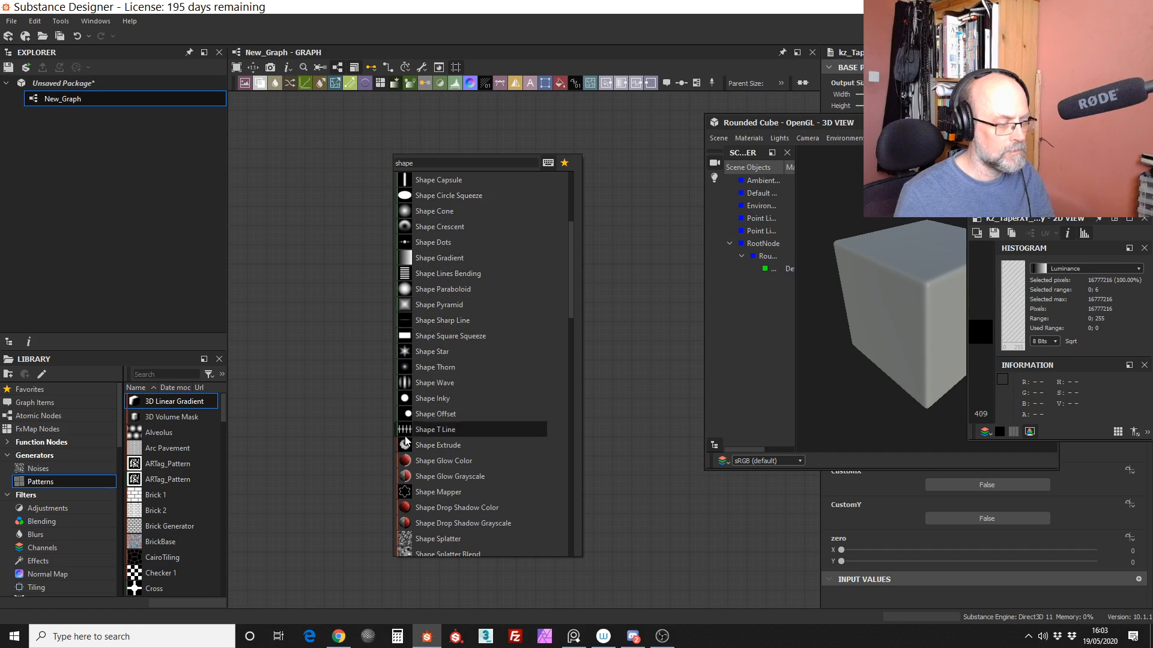
pyautogui.moveTo(570, 310); pyautogui.dragTo(574, 294)
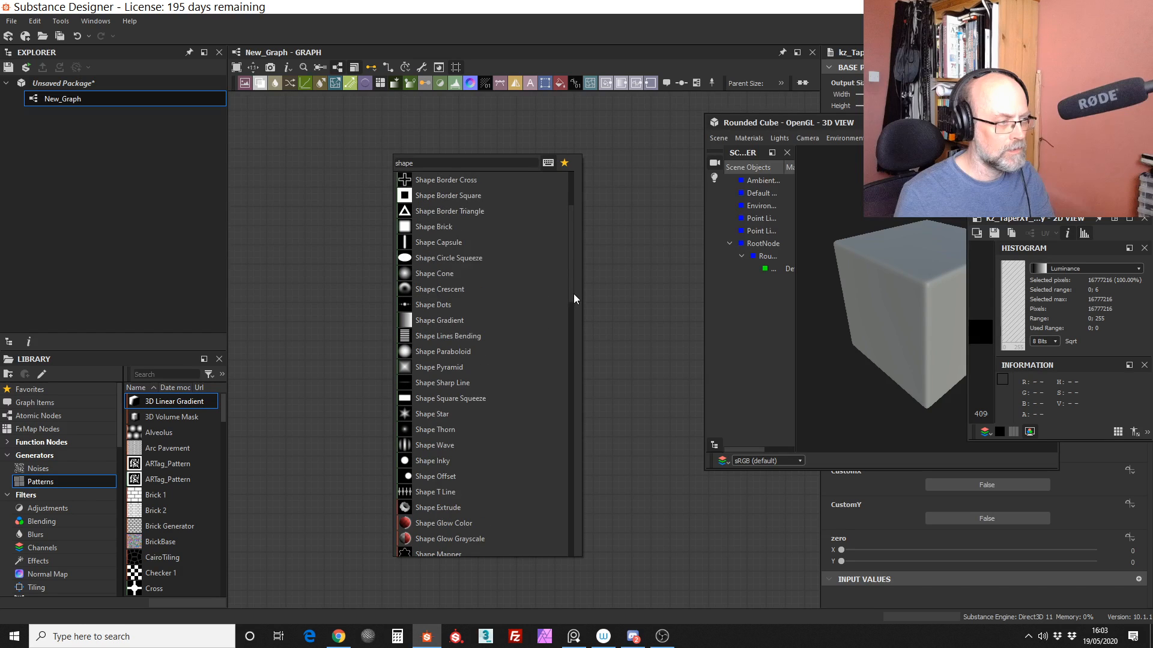
pyautogui.scroll(3, 574, 293)
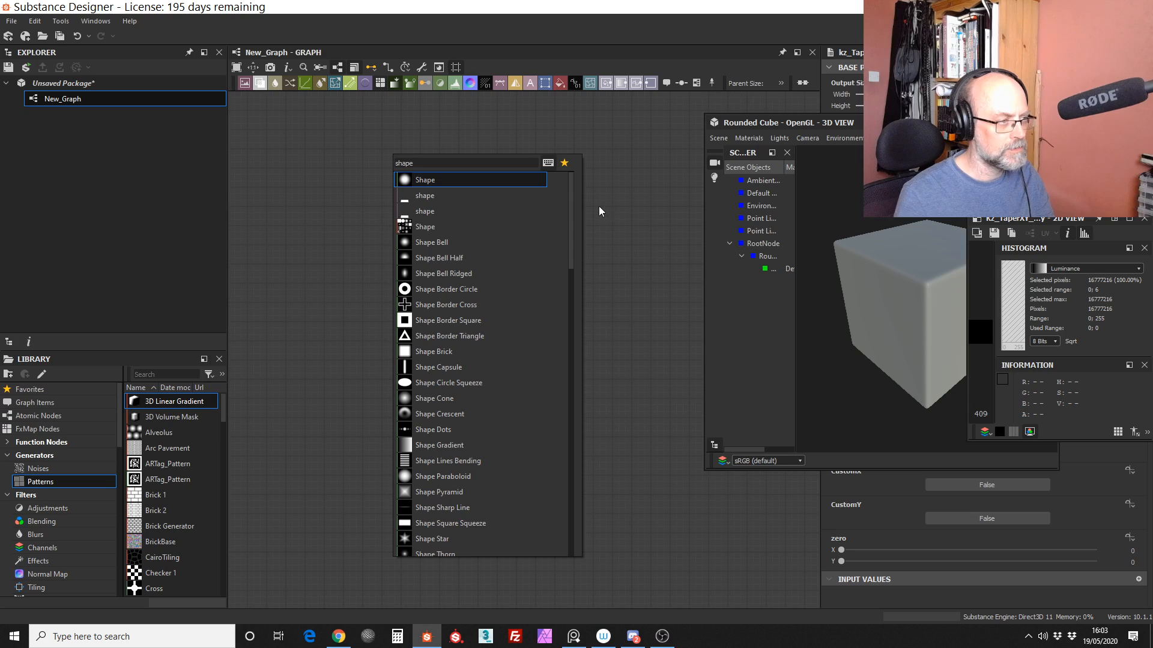
pyautogui.click(406, 229)
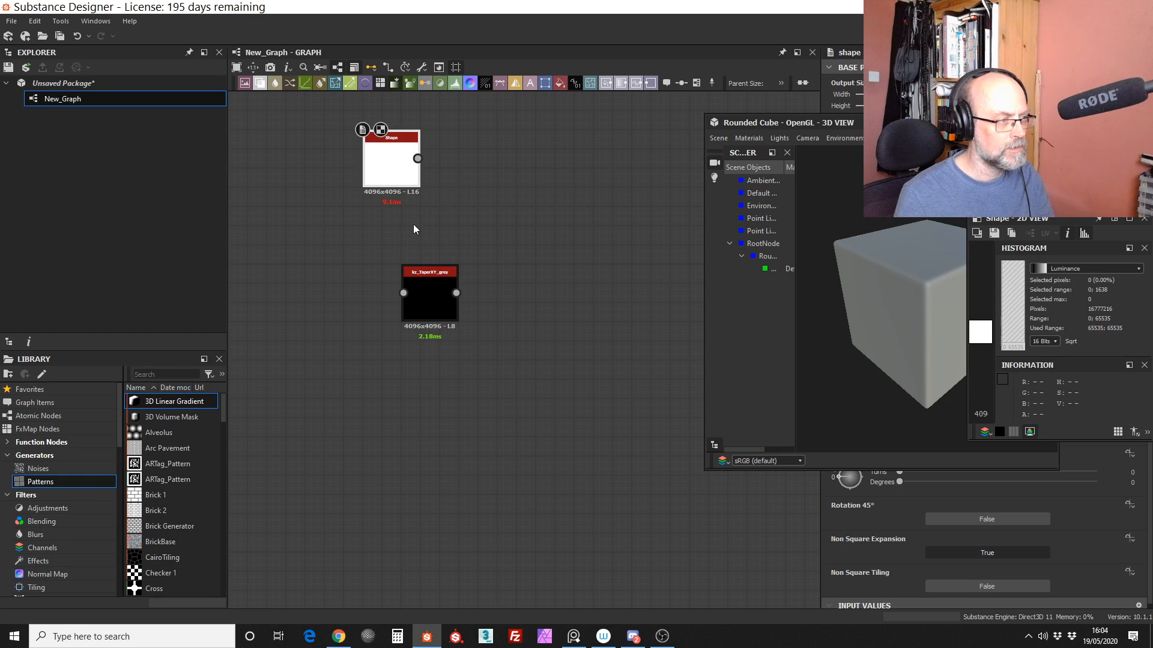
# Step: Connect the Shape node's output to the kz_TaperXY_grey input and preview the taper node in the 2D view
pyautogui.moveTo(401, 170); pyautogui.dragTo(442, 298)
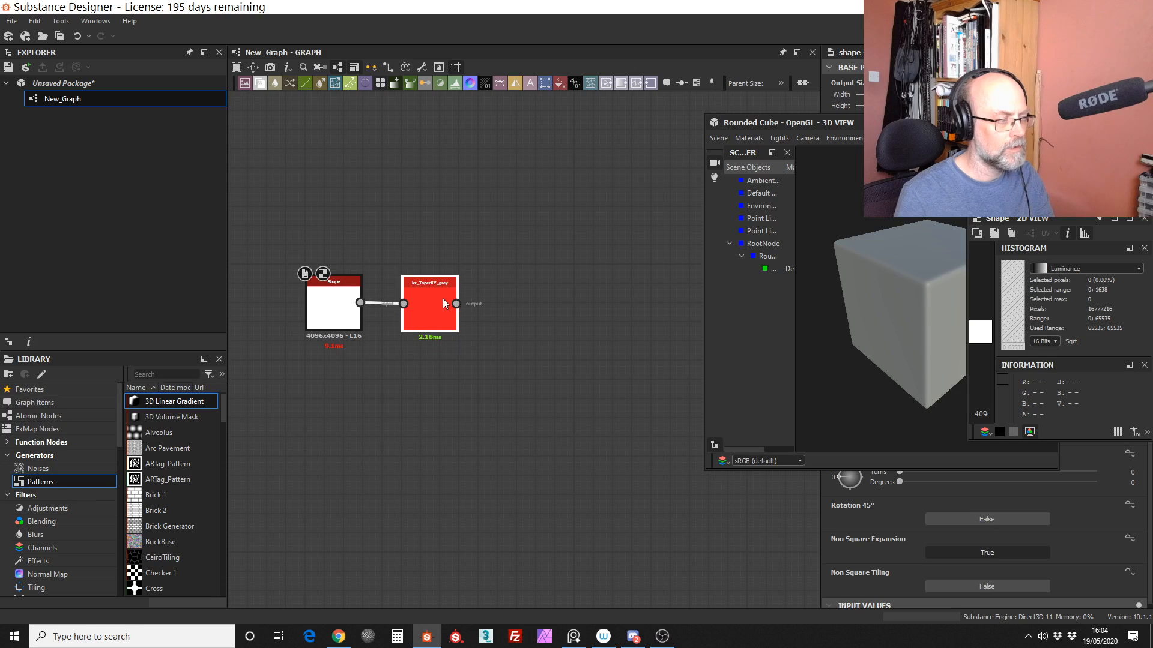
pyautogui.doubleClick(430, 309)
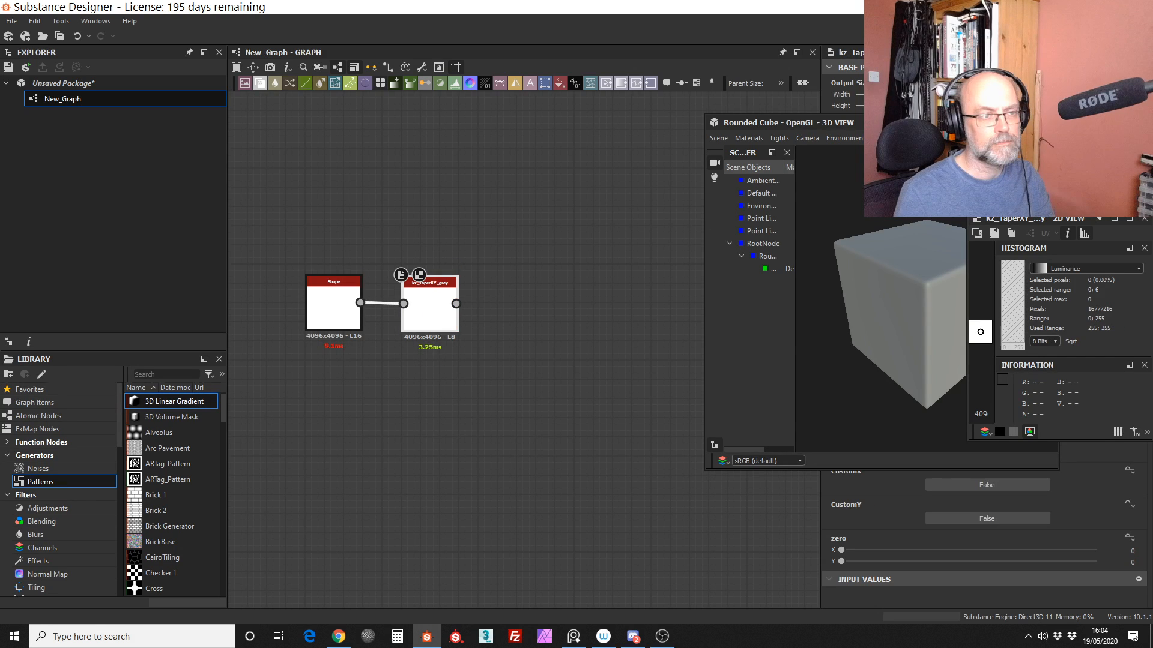
# Step: Move the 3D view window away from the properties, and reposition and enlarge the 2D view, showing its image at 100%
pyautogui.moveTo(953, 122); pyautogui.dragTo(219, 142)
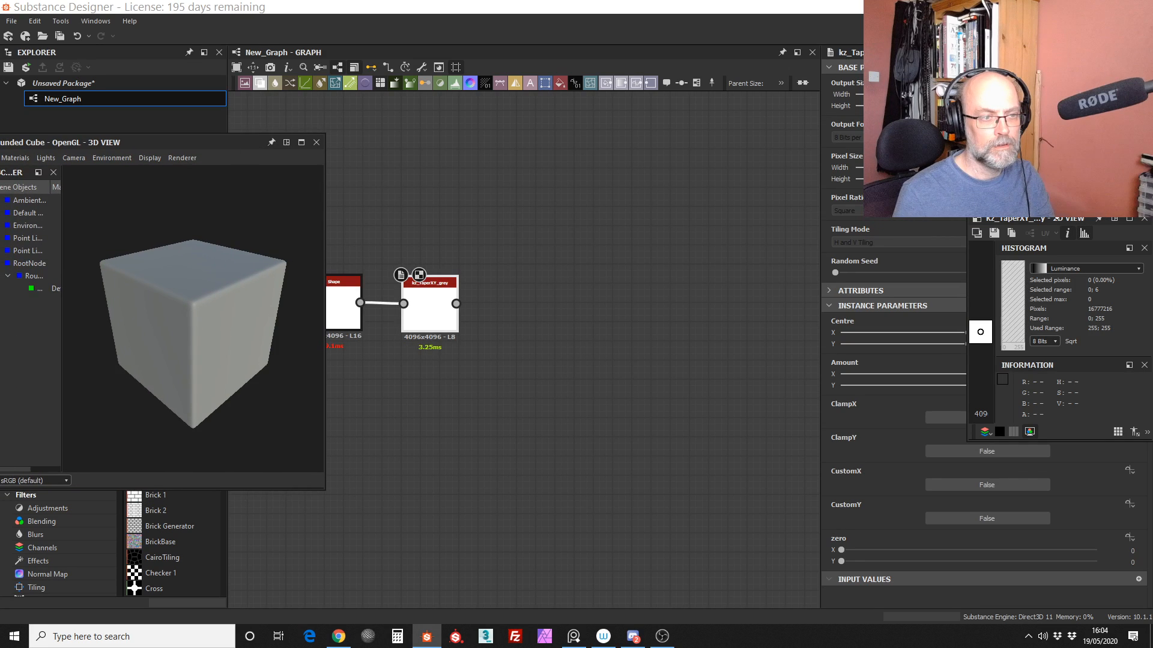
pyautogui.moveTo(1057, 217); pyautogui.dragTo(494, 151)
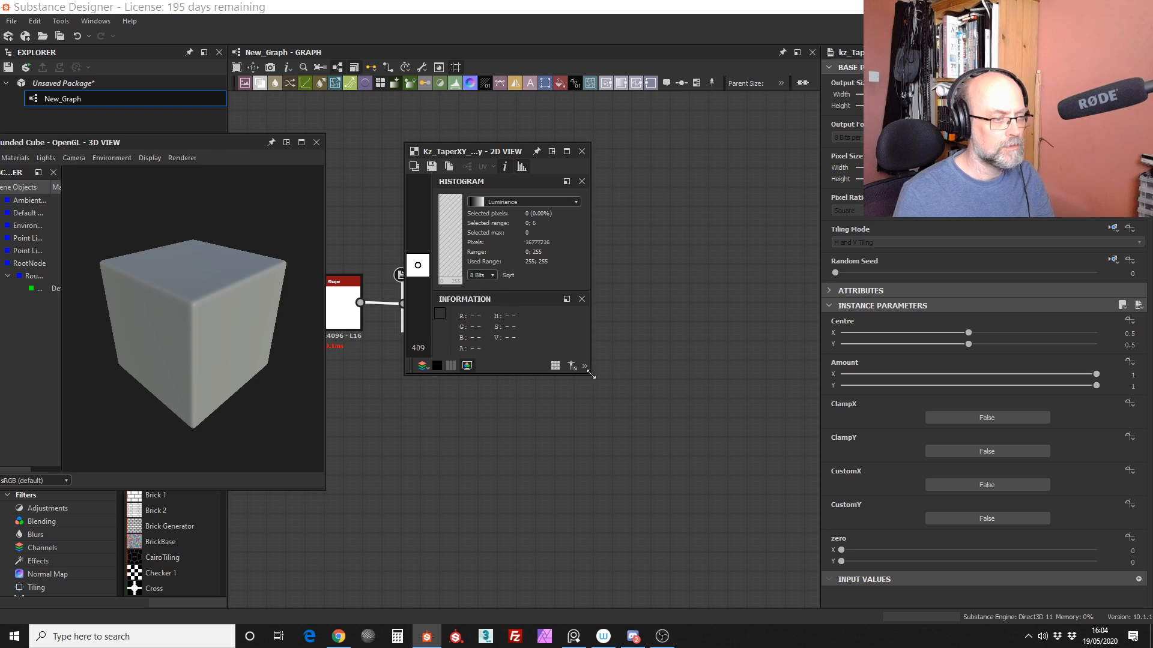
pyautogui.moveTo(591, 375); pyautogui.dragTo(786, 414)
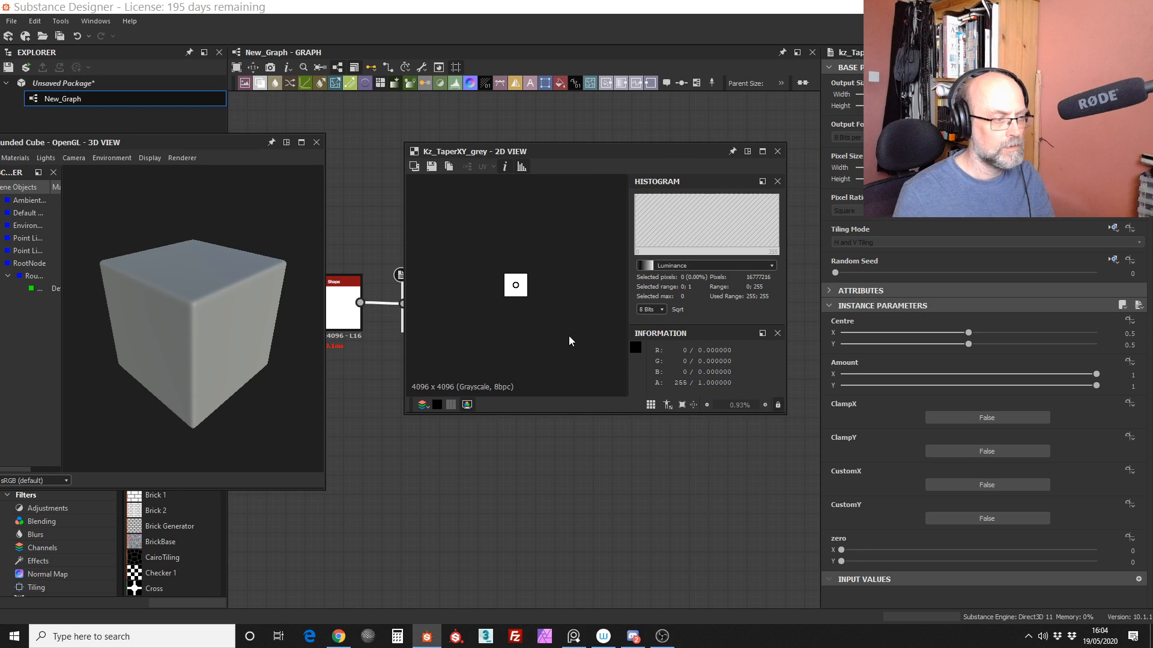
pyautogui.moveTo(622, 151); pyautogui.dragTo(714, 135)
pyautogui.click(784, 389)
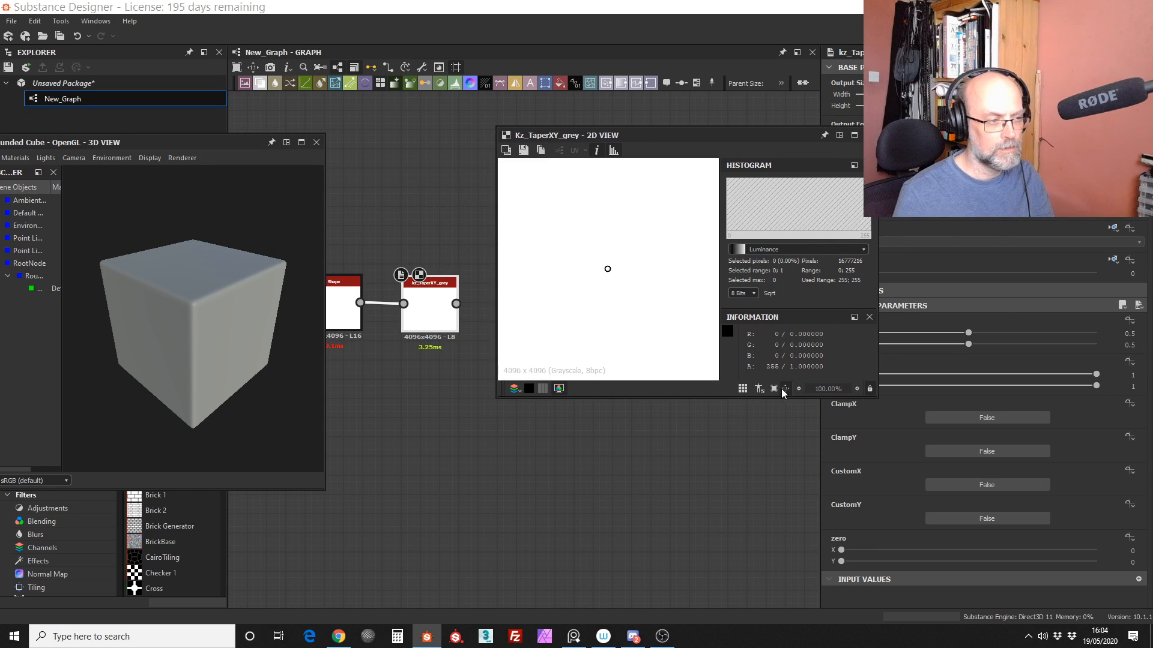
pyautogui.moveTo(680, 131); pyautogui.dragTo(691, 126)
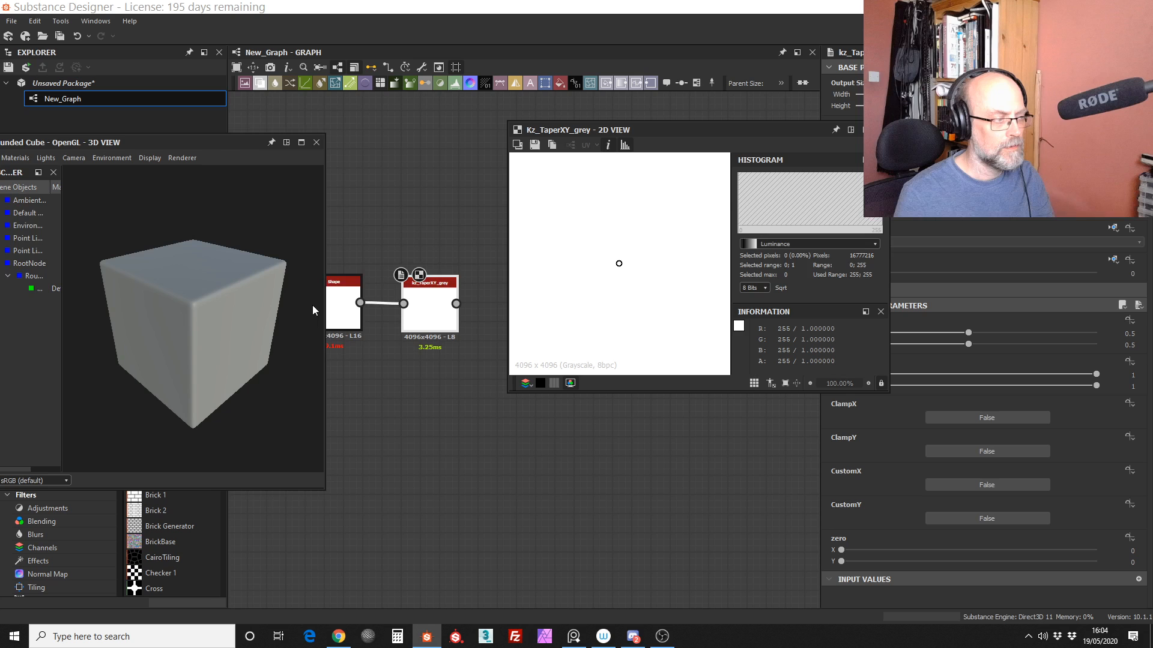
# Step: Set the Shape node's Scale to 0.93
pyautogui.moveTo(431, 318); pyautogui.dragTo(450, 318, button='middle')
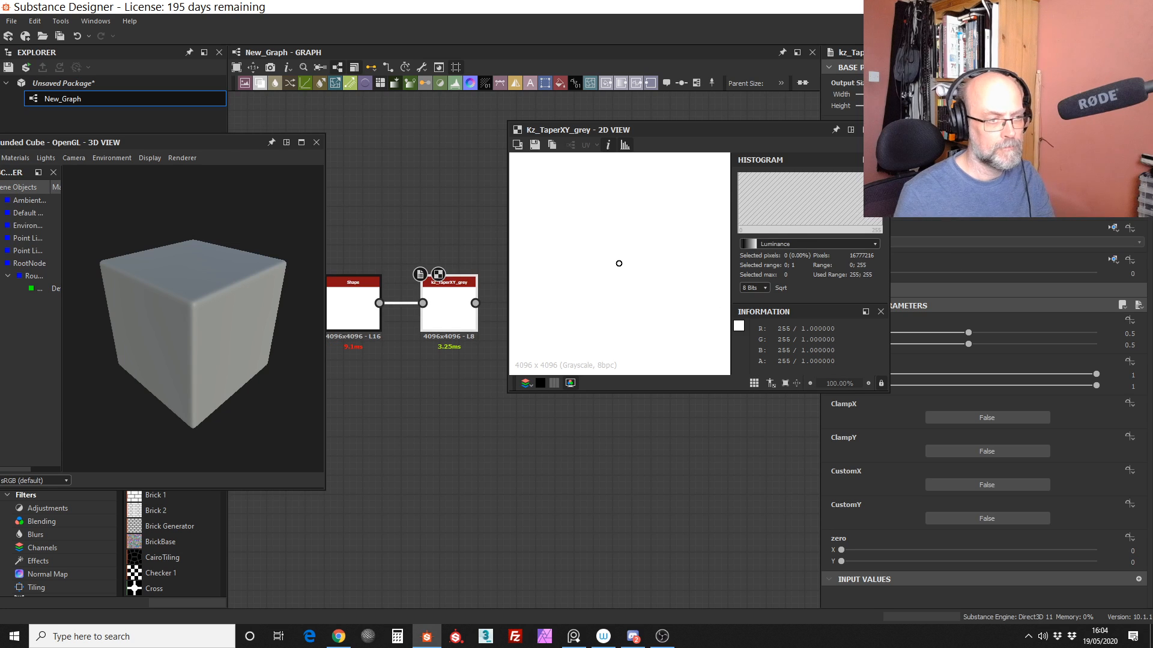
pyautogui.click(360, 306)
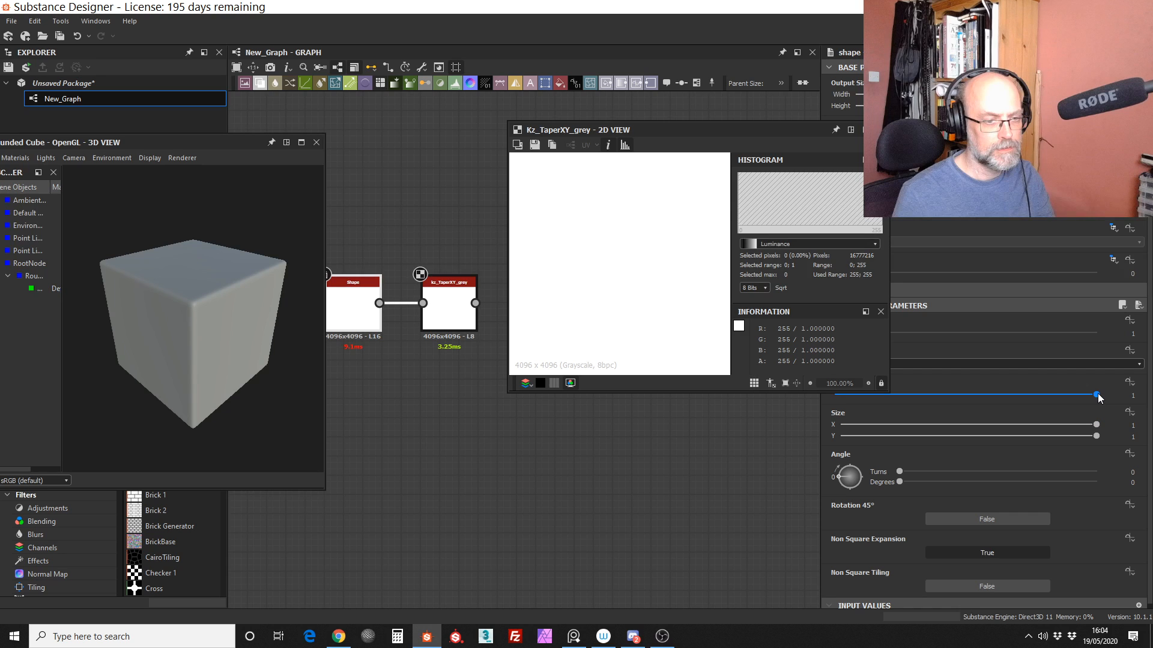
pyautogui.moveTo(1097, 394); pyautogui.dragTo(1081, 395)
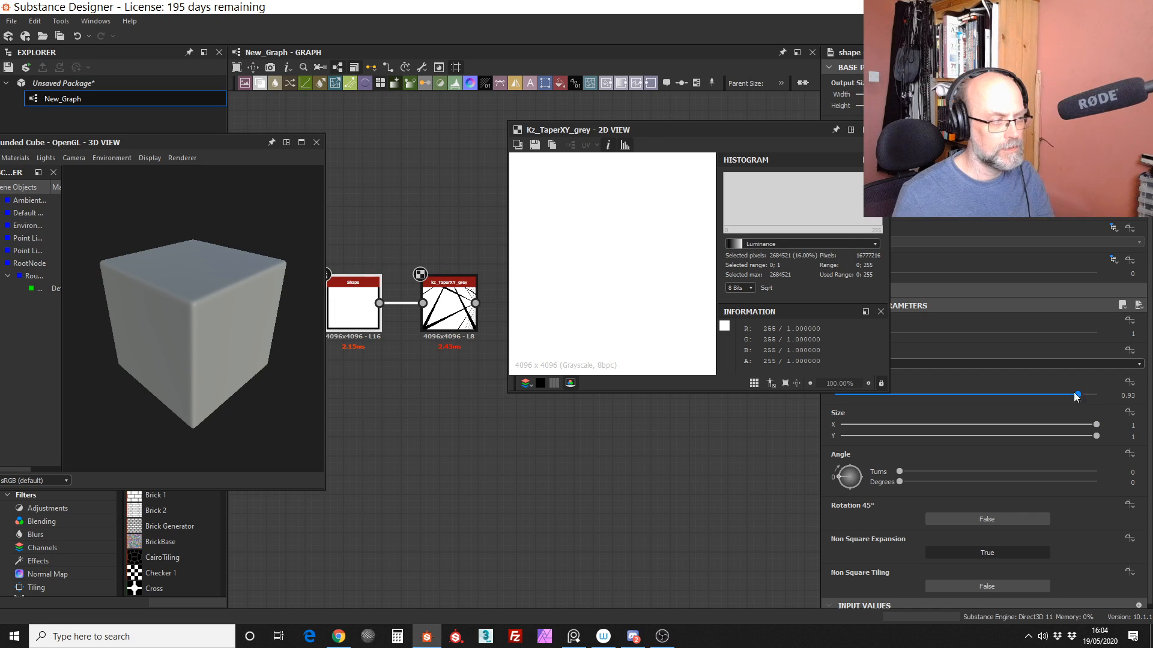
# Step: Move the 2D view clear of the graph, space the taper node farther from the Shape node, and fit the preview image
pyautogui.click(449, 304)
pyautogui.moveTo(772, 131); pyautogui.dragTo(249, 165)
pyautogui.moveTo(522, 242); pyautogui.dragTo(660, 281, button='middle')
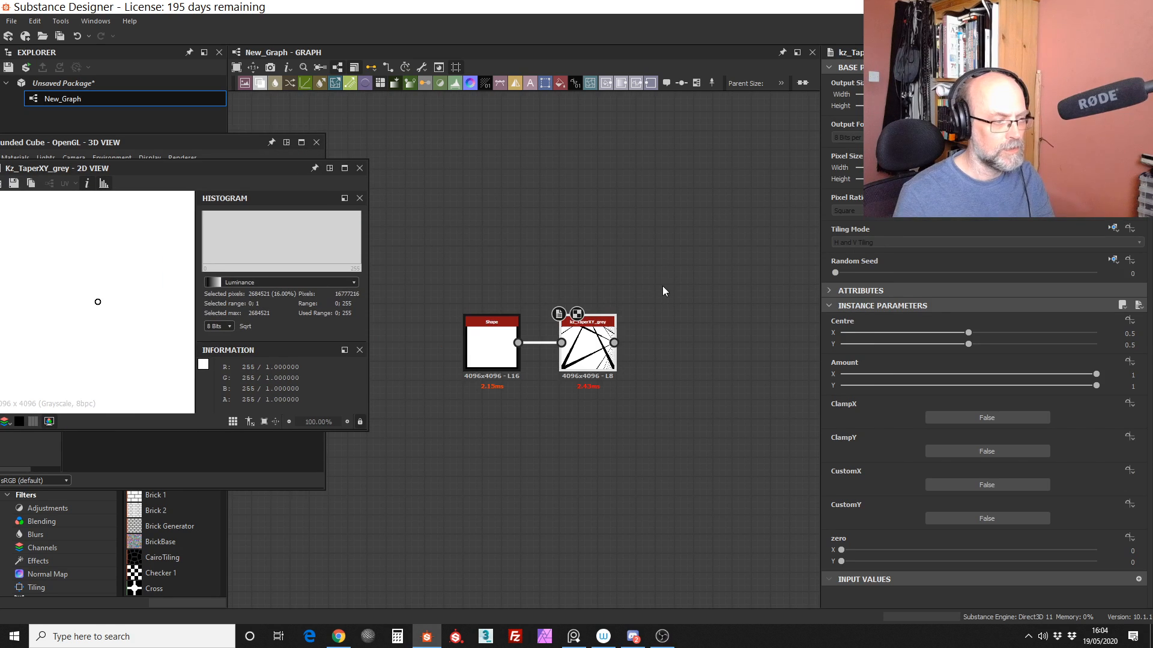
pyautogui.moveTo(599, 322); pyautogui.dragTo(618, 312)
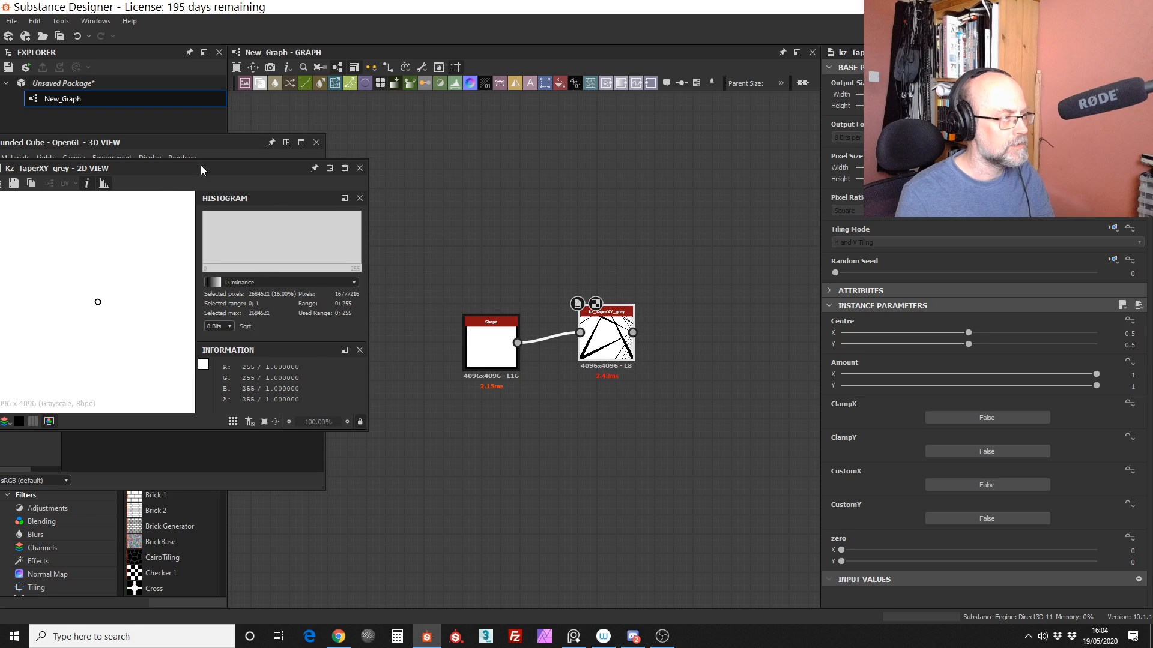
pyautogui.moveTo(201, 167); pyautogui.dragTo(264, 164)
pyautogui.moveTo(610, 317); pyautogui.dragTo(617, 317)
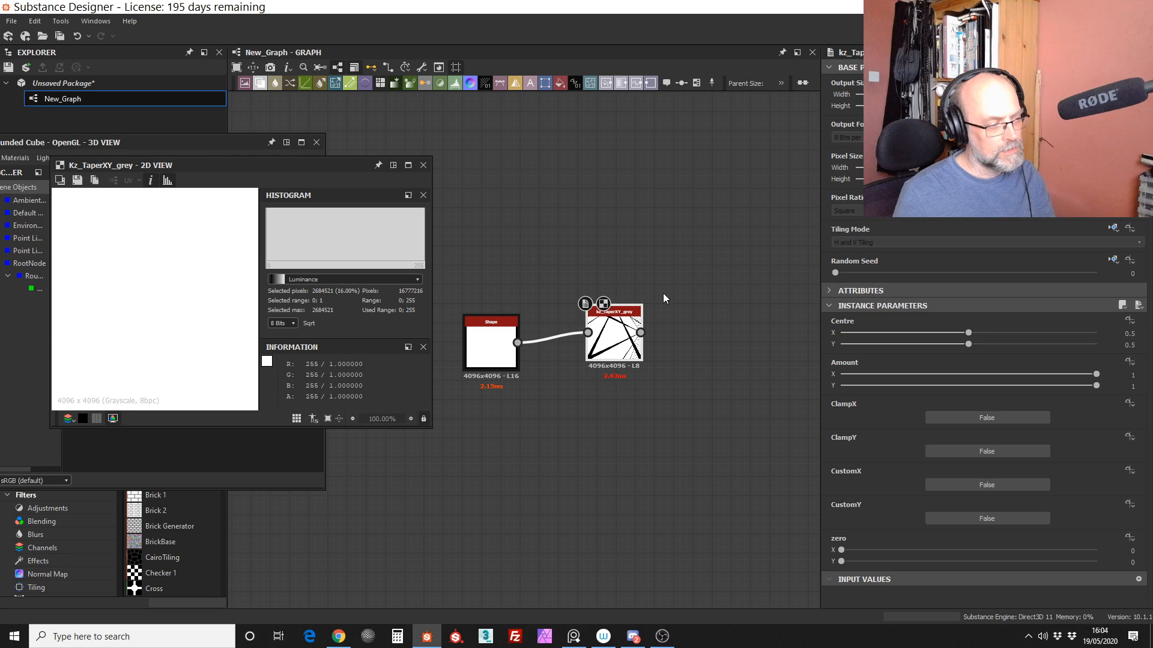
pyautogui.click(340, 419)
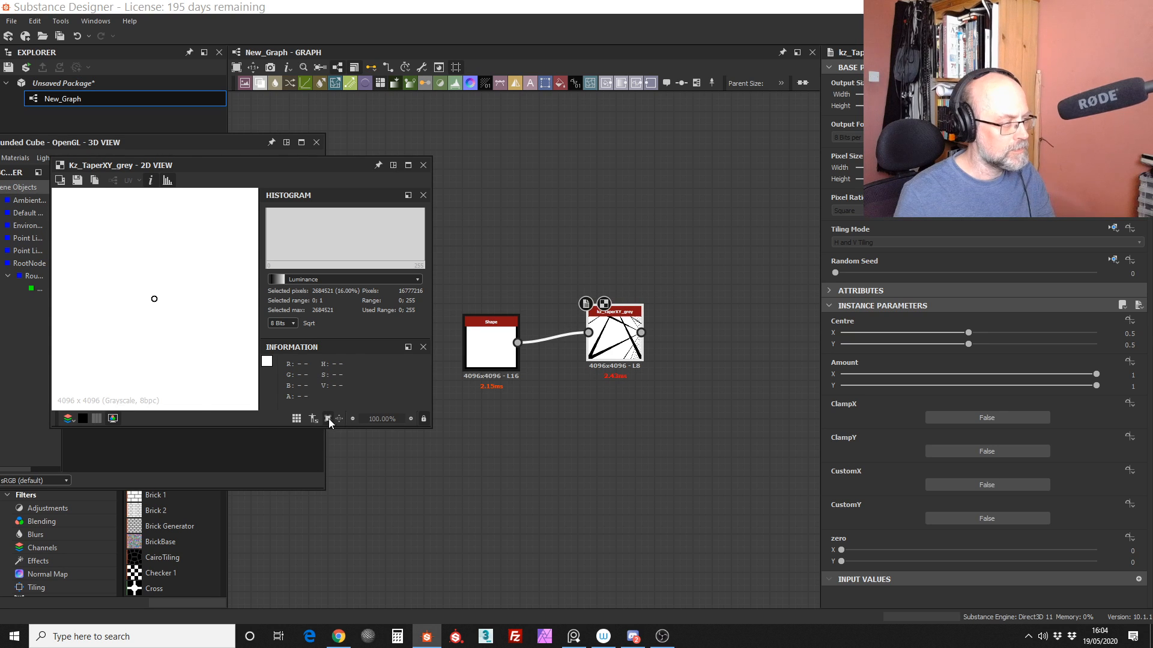
pyautogui.click(327, 419)
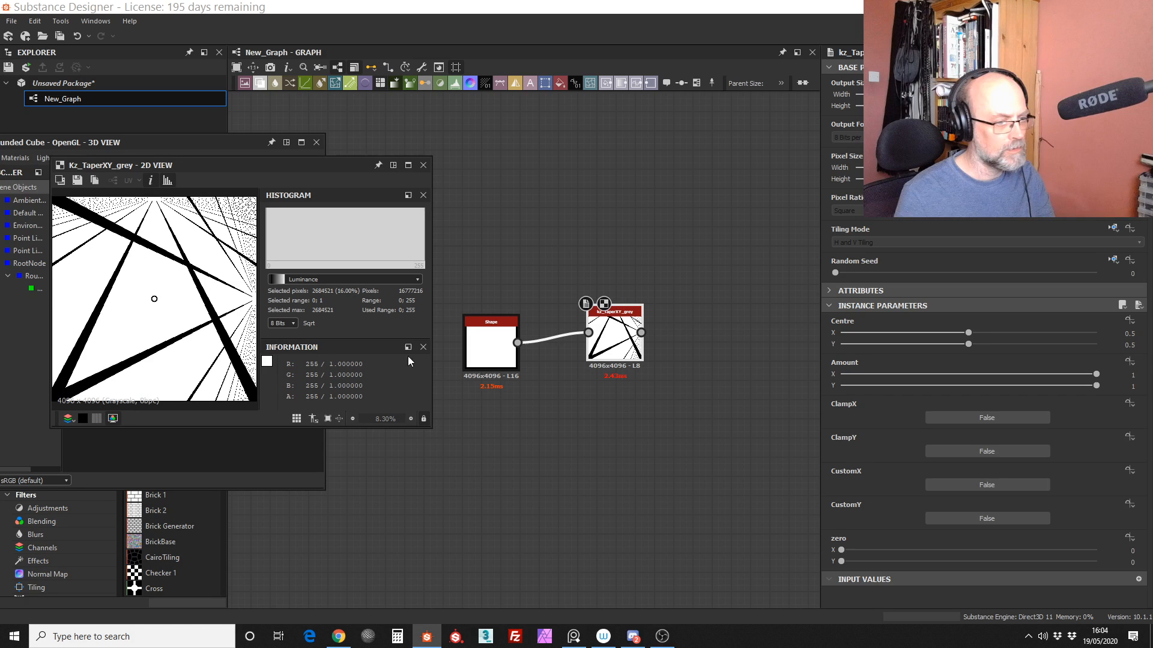
# Step: Set the taper node's Amount to X 0.06 and Y 0
pyautogui.moveTo(1095, 374); pyautogui.dragTo(976, 376)
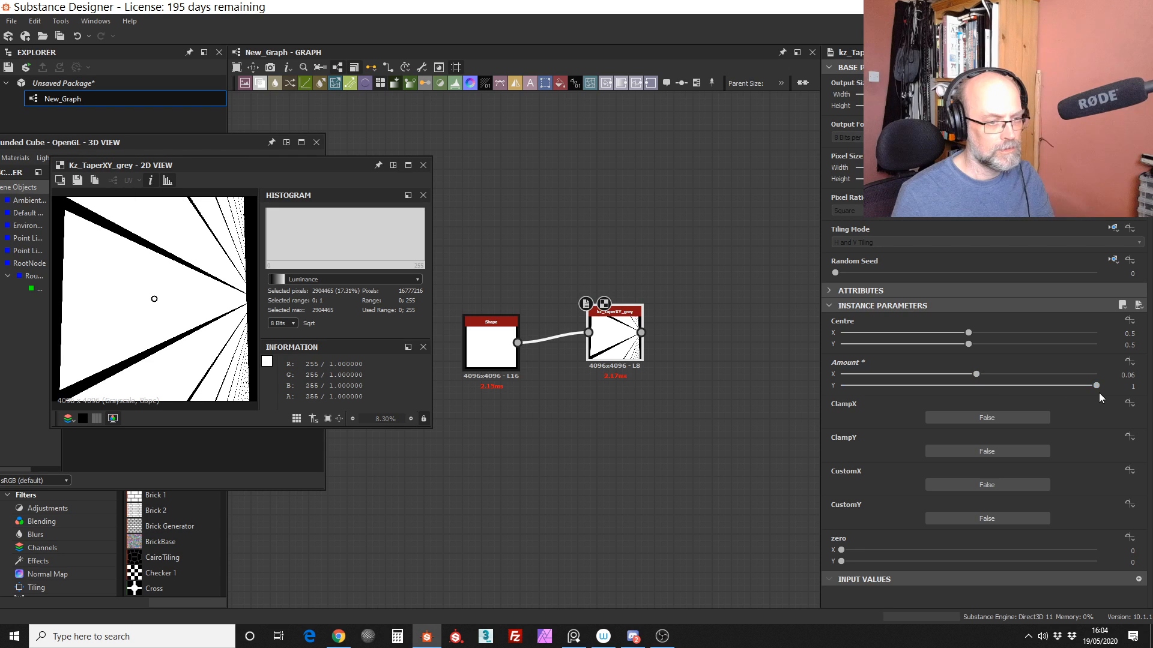
pyautogui.moveTo(1098, 393); pyautogui.dragTo(973, 395)
pyautogui.moveTo(1134, 387); pyautogui.dragTo(1080, 389)
pyautogui.write('0')
pyautogui.press('Return')
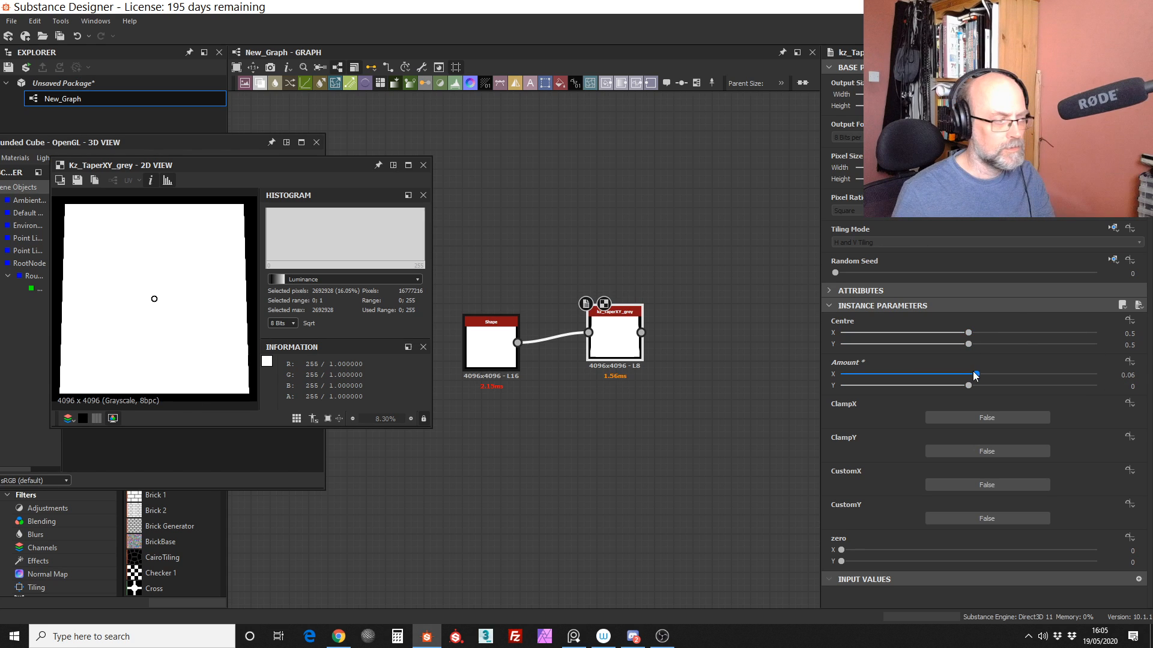
# Step: Raise the taper node's Amount X to 1 and shift its Centre to about X 0.5706, Y 0.4824
pyautogui.moveTo(975, 372); pyautogui.dragTo(1071, 369)
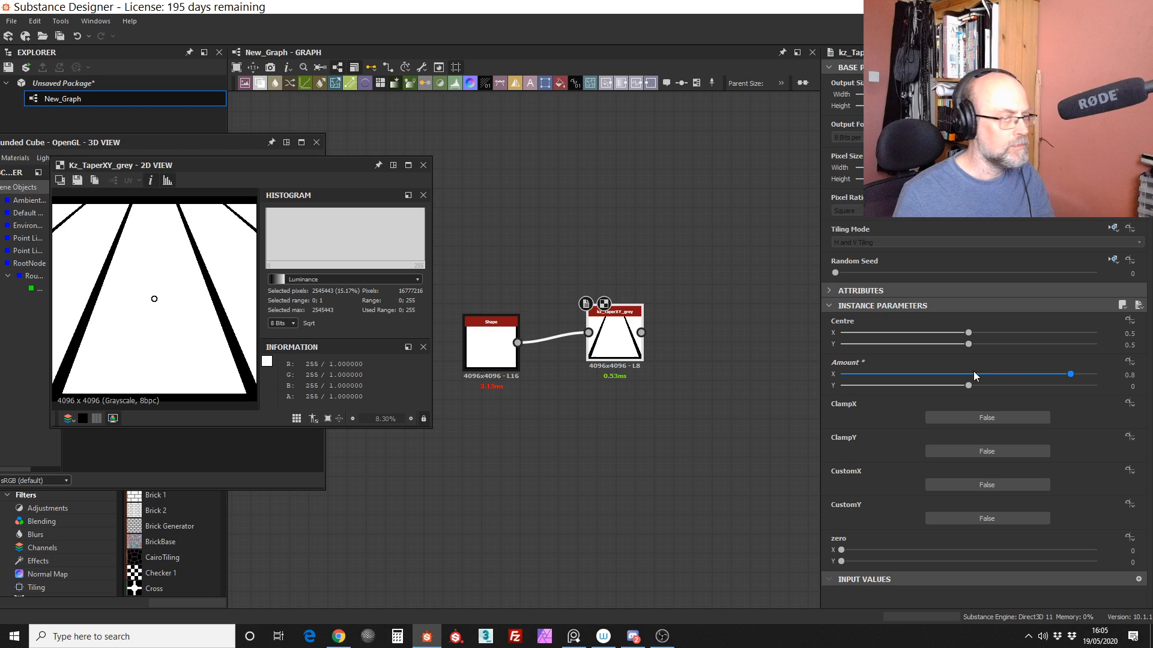
pyautogui.moveTo(1073, 376); pyautogui.dragTo(1118, 368)
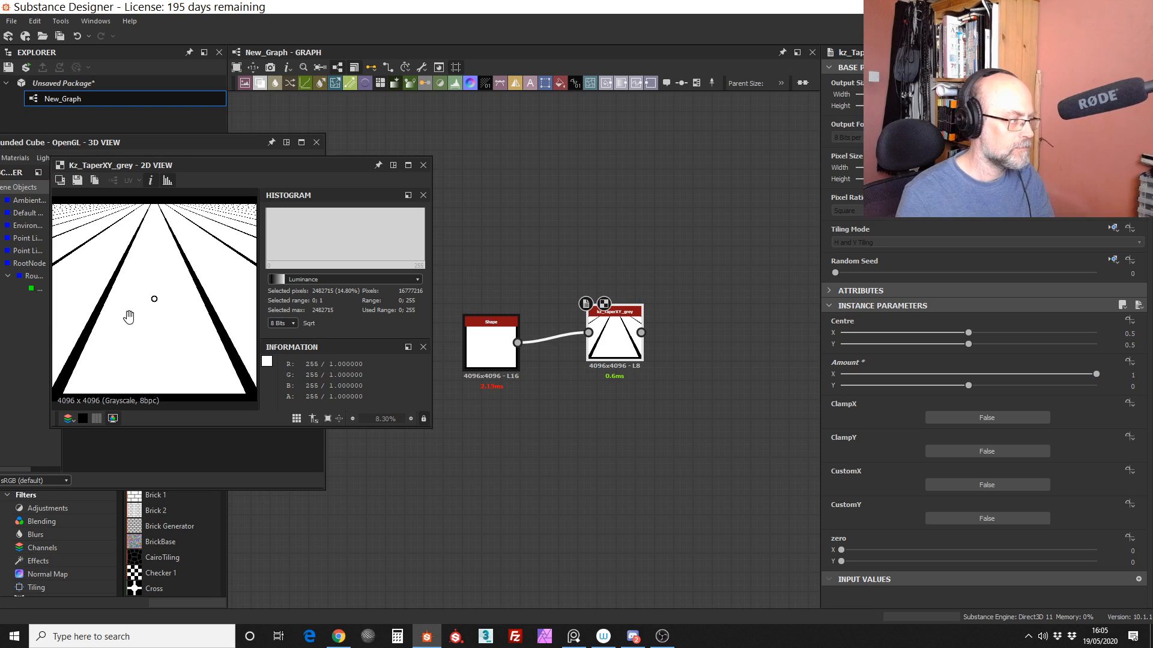
pyautogui.moveTo(154, 299); pyautogui.dragTo(200, 353)
pyautogui.moveTo(214, 289); pyautogui.dragTo(172, 299)
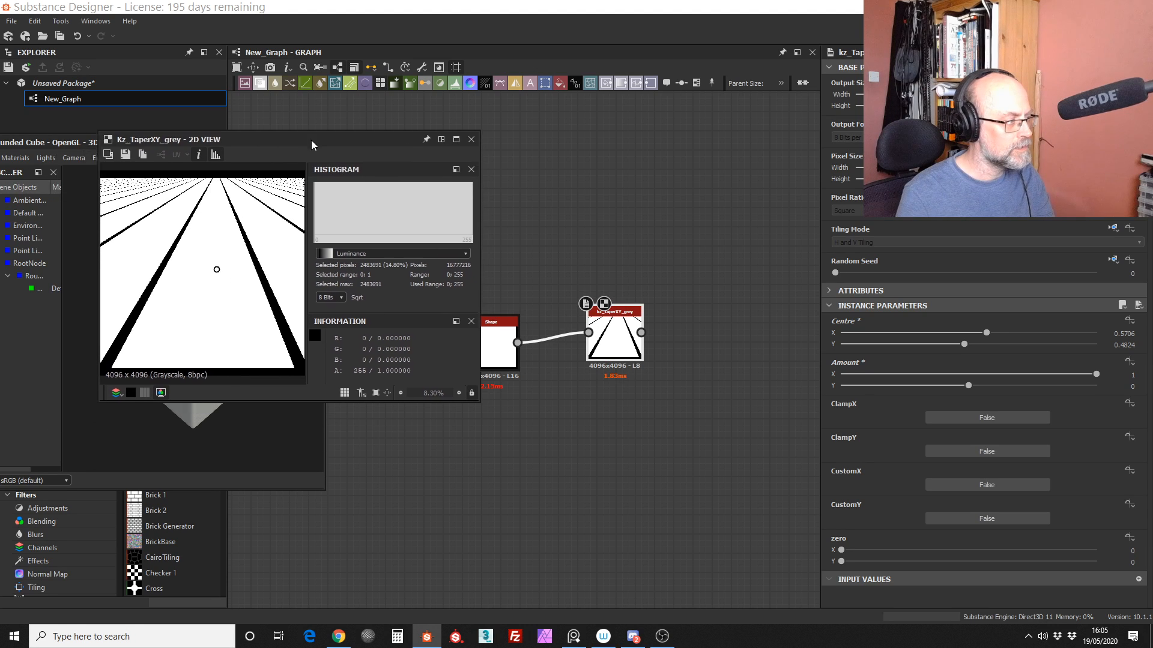
# Step: Reposition and heighten the 2D view window, and set ClampX and ClampY to True on the taper node
pyautogui.moveTo(264, 165); pyautogui.dragTo(306, 125)
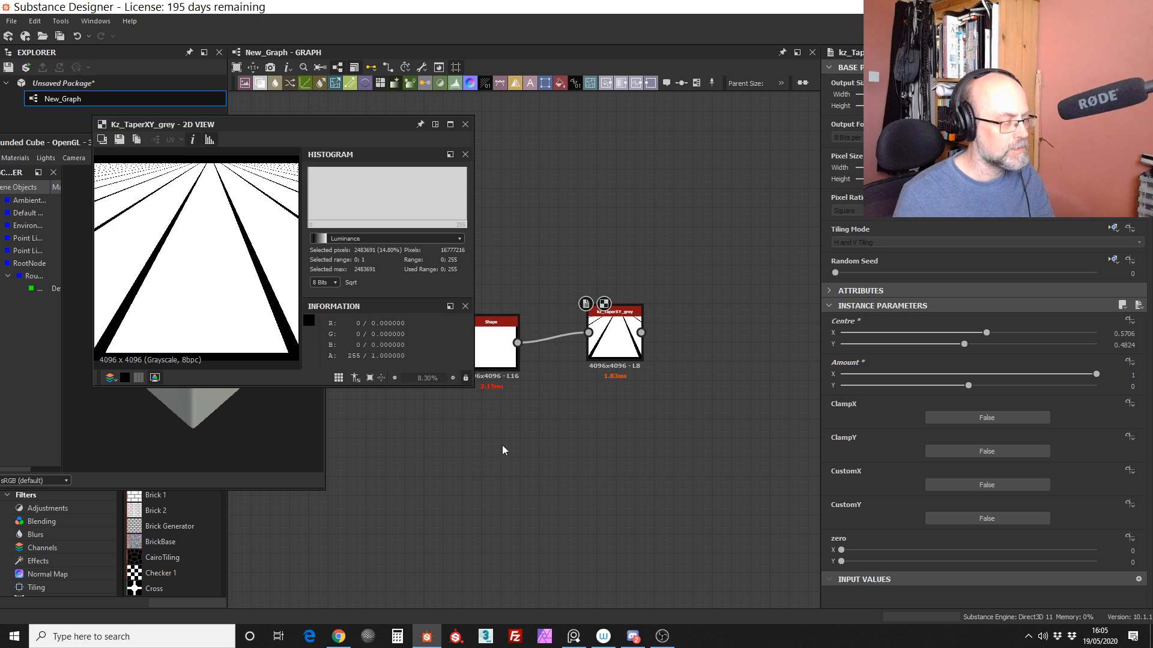
pyautogui.moveTo(468, 386); pyautogui.dragTo(469, 488)
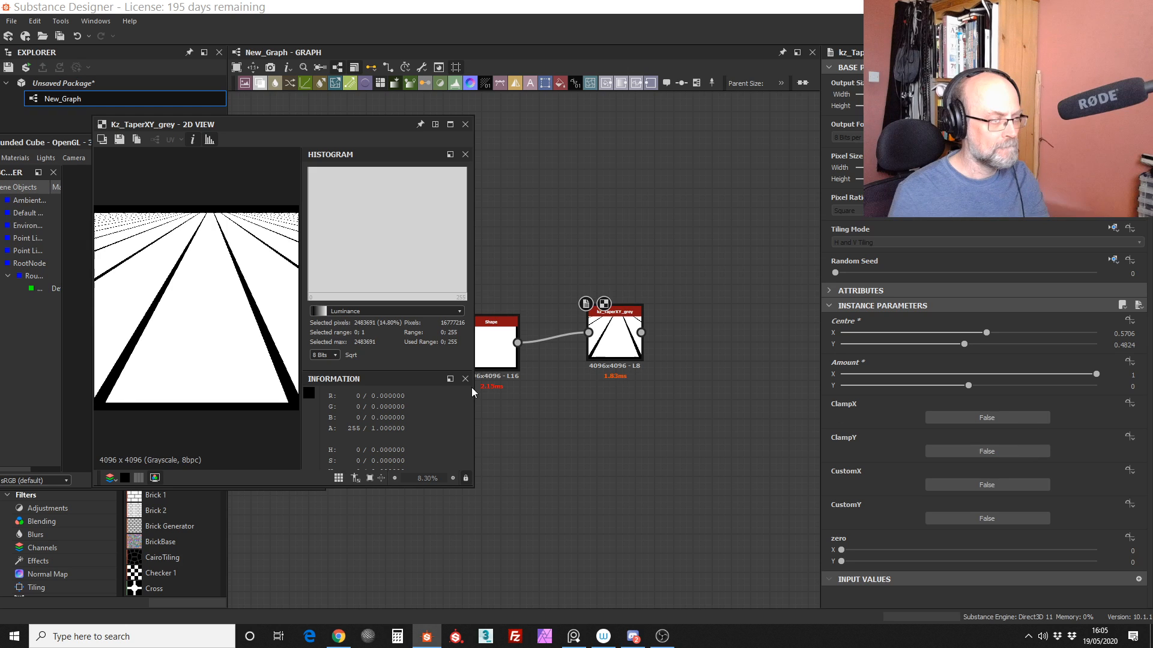
pyautogui.click(998, 417)
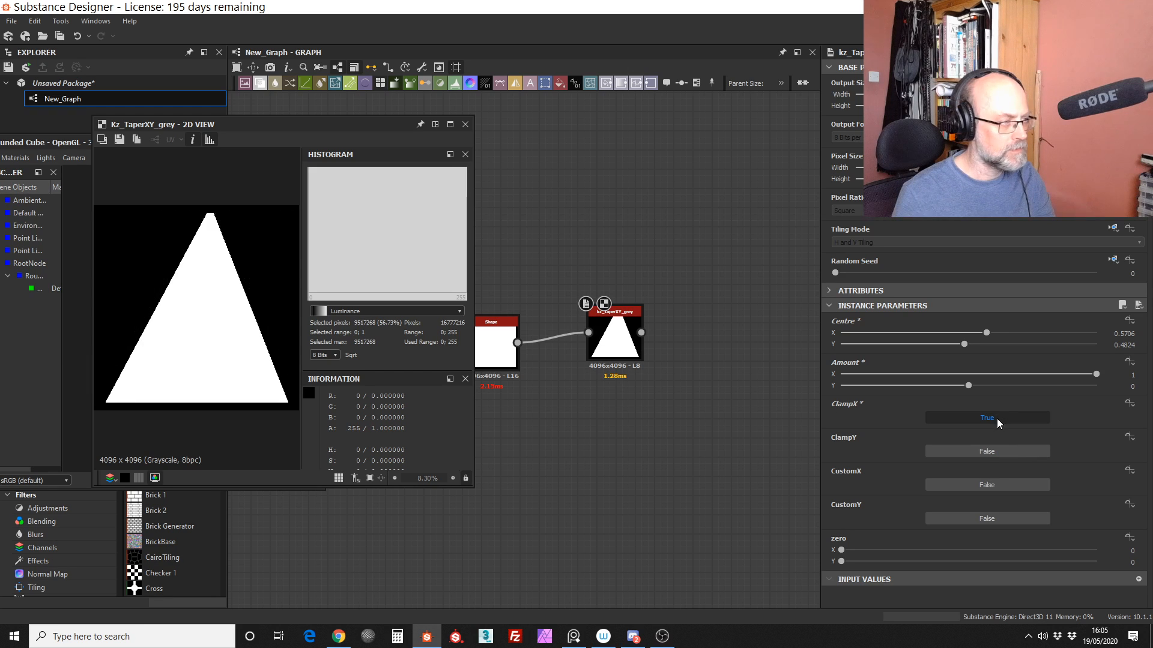
pyautogui.click(994, 454)
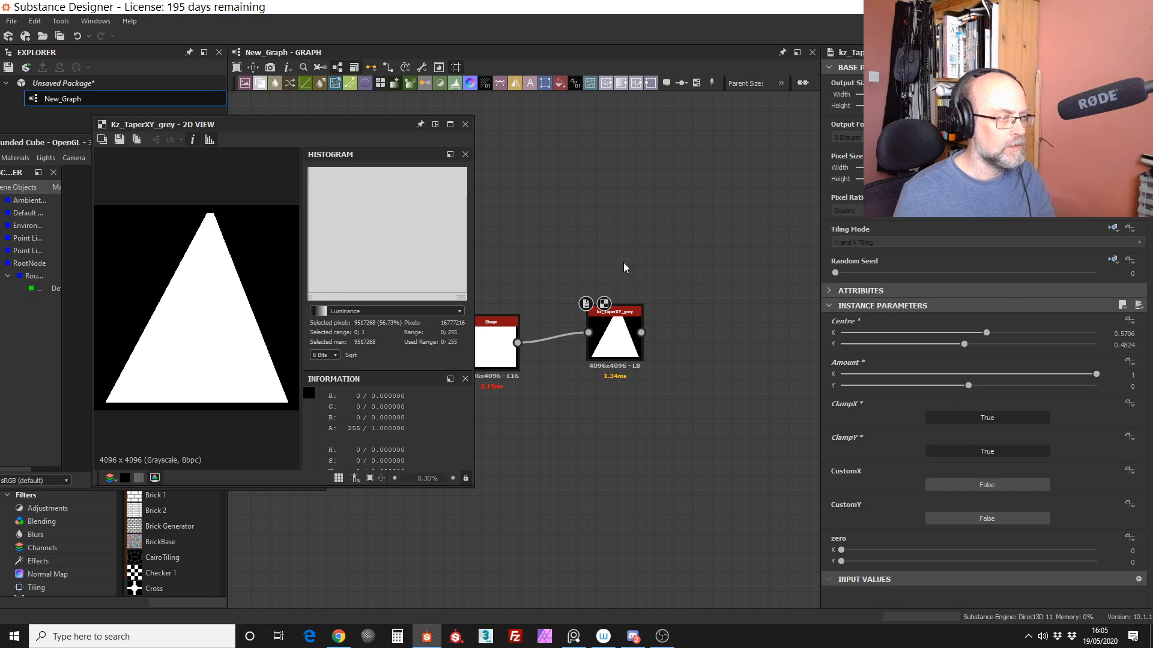
# Step: Set the Shape node's Size Y to 0.83 and preview the taper node in the 2D view
pyautogui.moveTo(623, 268); pyautogui.dragTo(679, 265, button='middle')
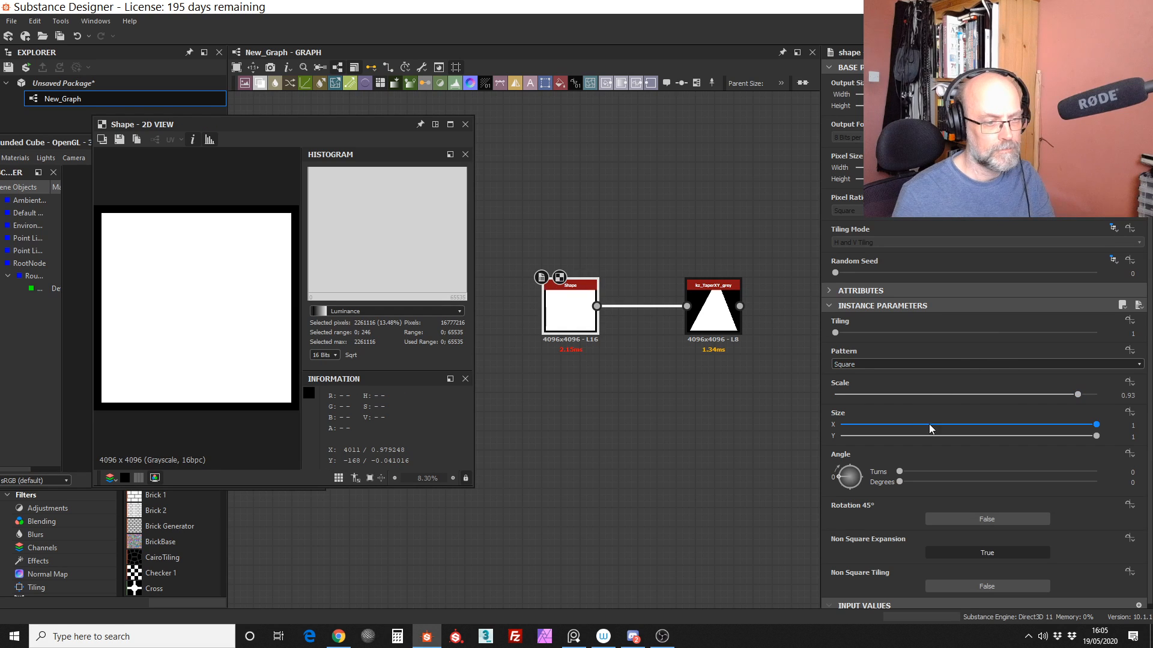
pyautogui.moveTo(1096, 436); pyautogui.dragTo(1090, 437)
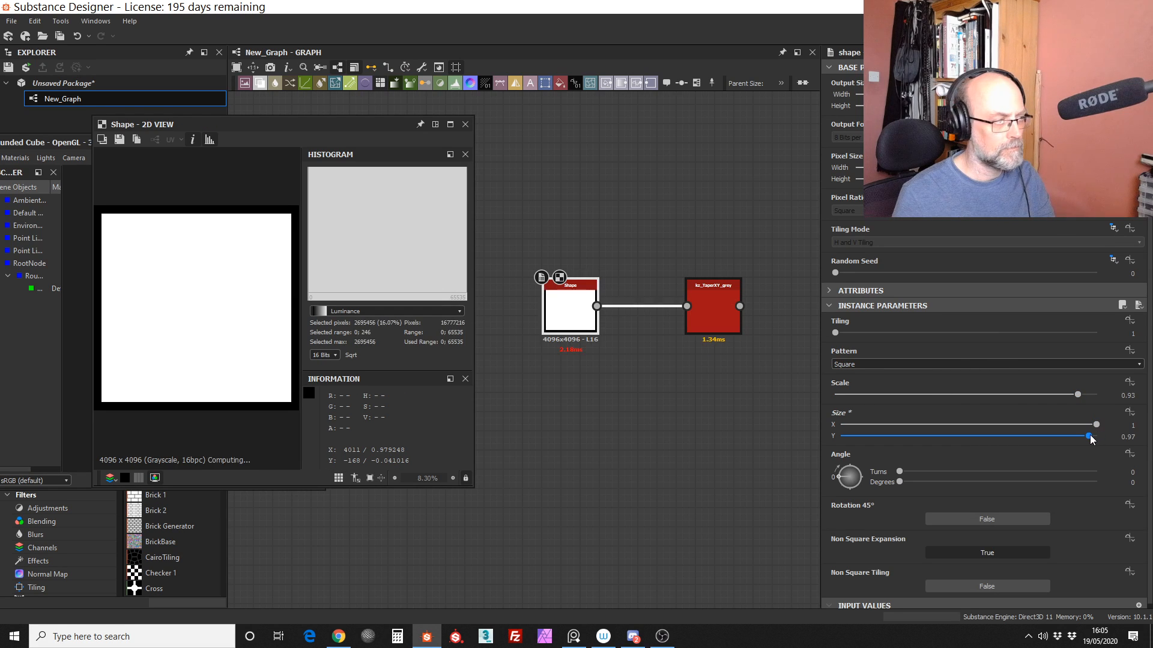
pyautogui.moveTo(714, 313); pyautogui.dragTo(705, 312)
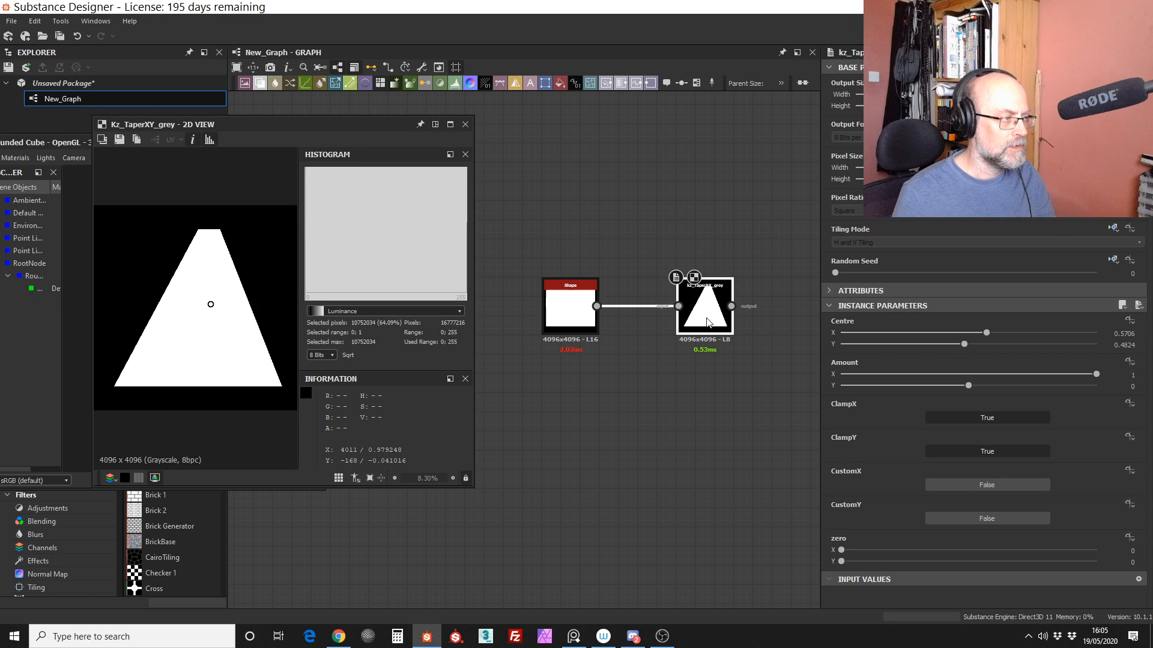
# Step: Try an Amount Y of -0.08 on the taper node and return to the Shape node's parameters
pyautogui.moveTo(968, 385); pyautogui.dragTo(959, 387)
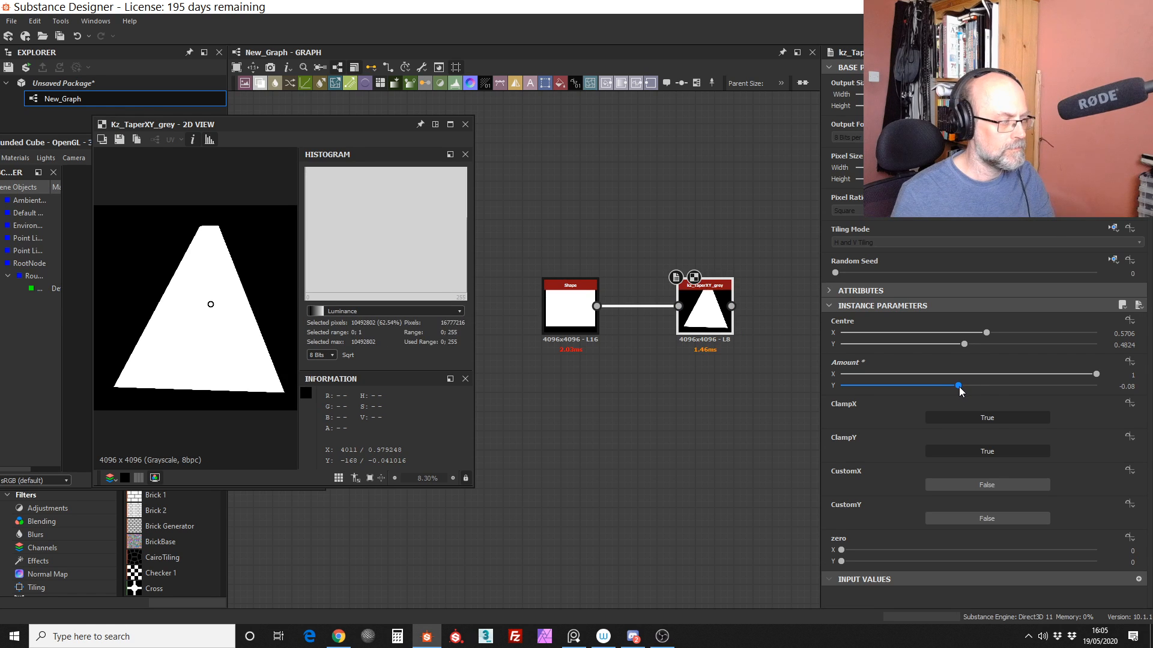
pyautogui.click(572, 315)
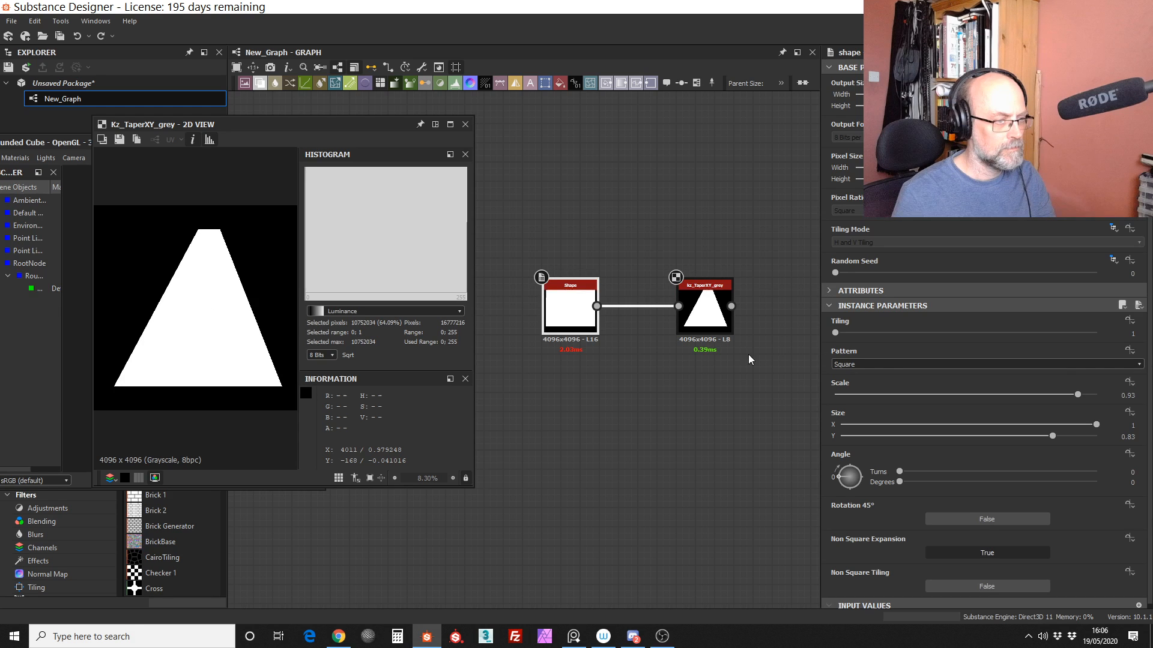
# Step: Compare the Shape node with the tapered result in the 2D view, checking both nodes' parameters
pyautogui.doubleClick(581, 293)
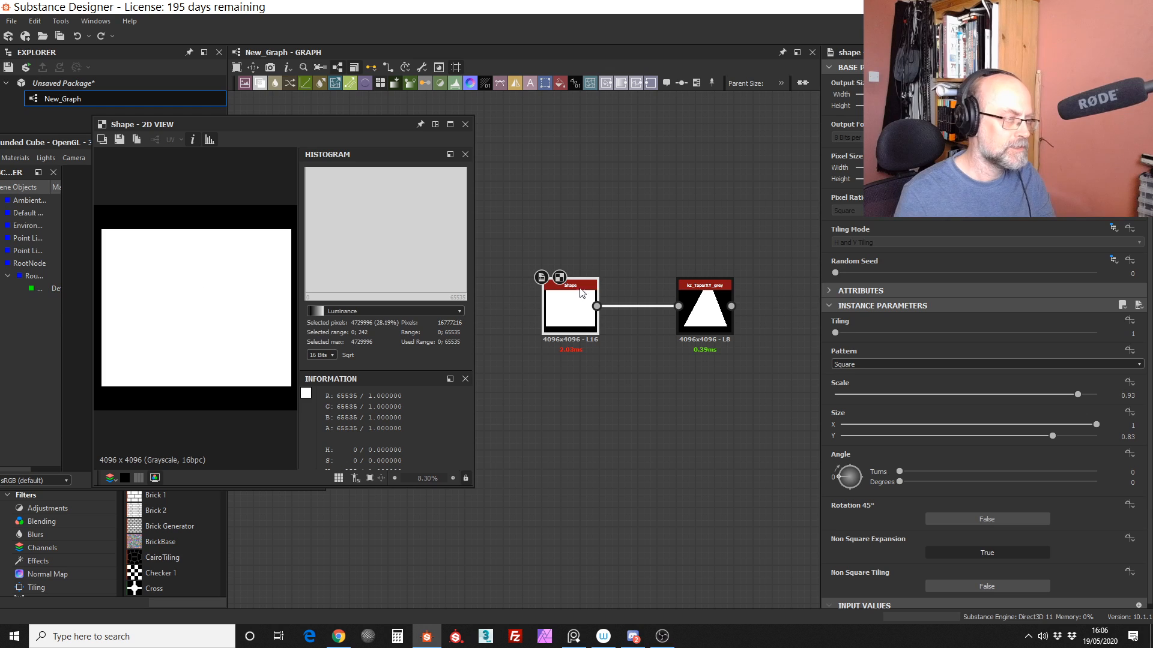
pyautogui.doubleClick(710, 315)
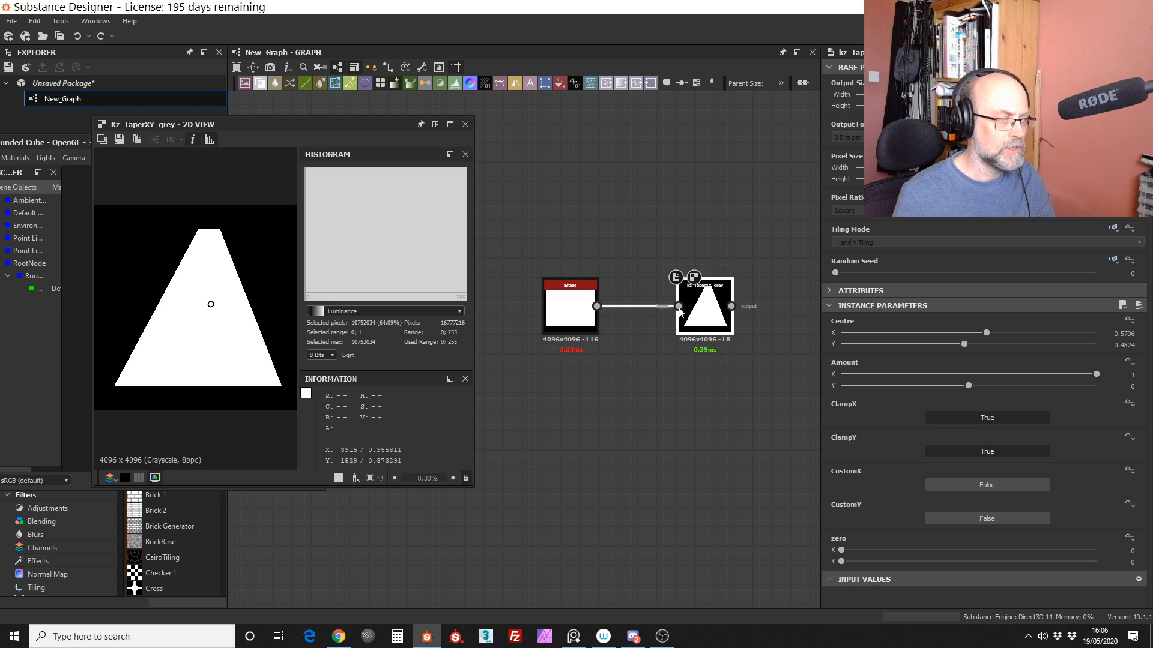
pyautogui.click(573, 310)
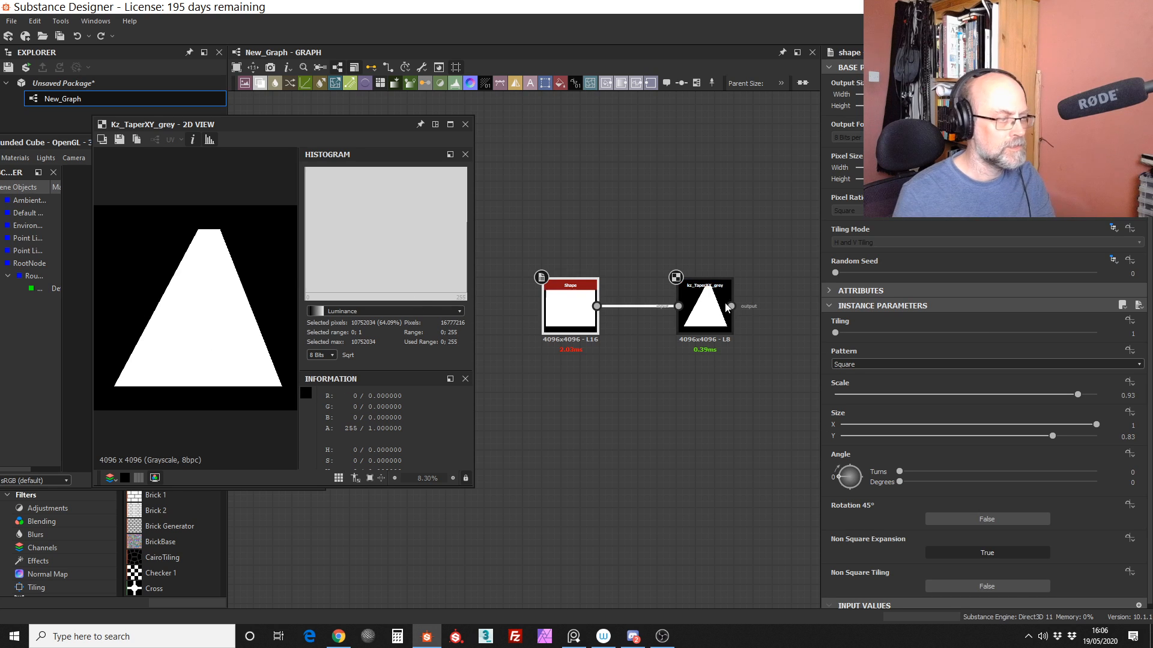
pyautogui.click(710, 314)
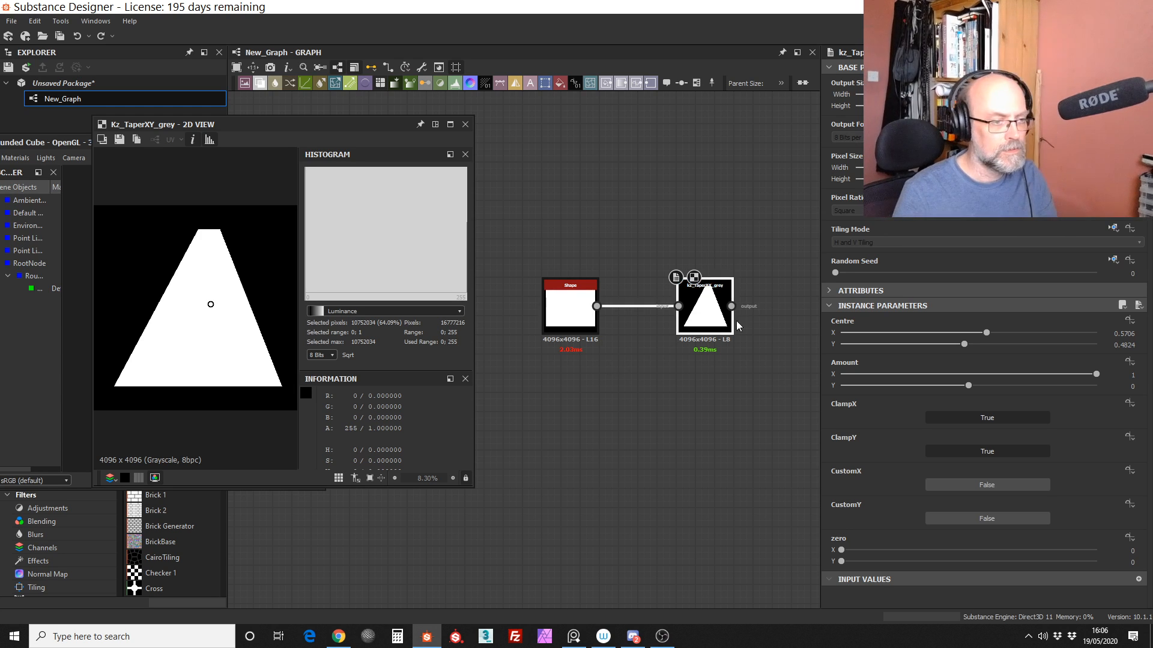
# Step: Try an Amount Y of -0.15 on the taper node and restore it to 0
pyautogui.moveTo(968, 386); pyautogui.dragTo(952, 389)
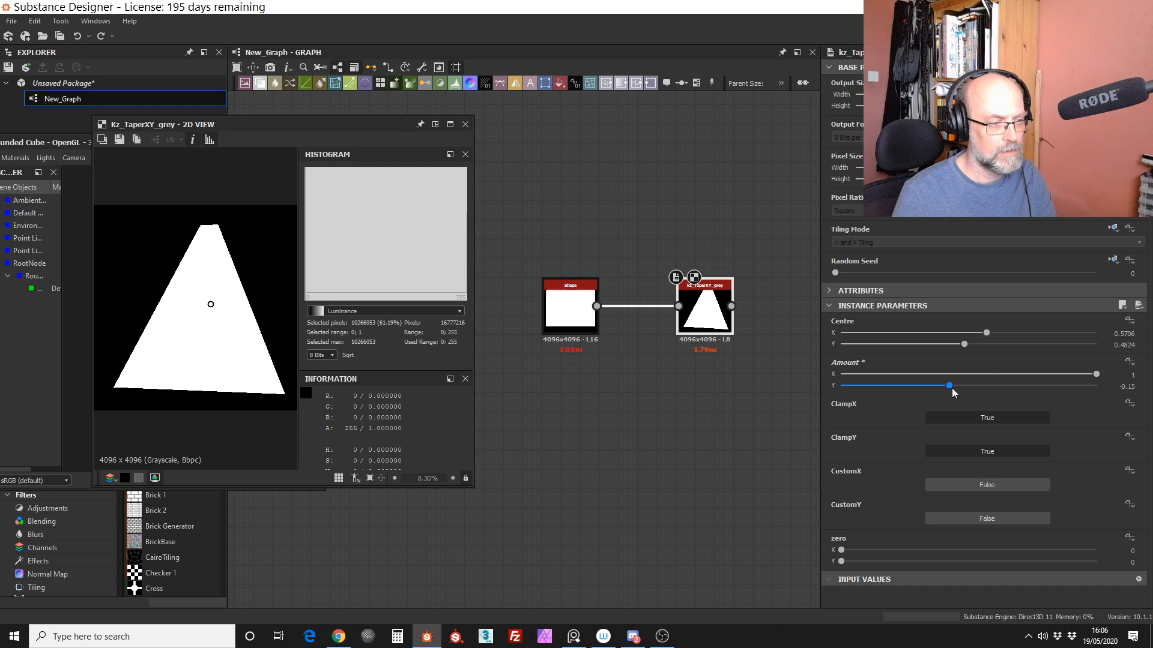
pyautogui.click(1131, 387)
pyautogui.write('0')
pyautogui.press('Return')
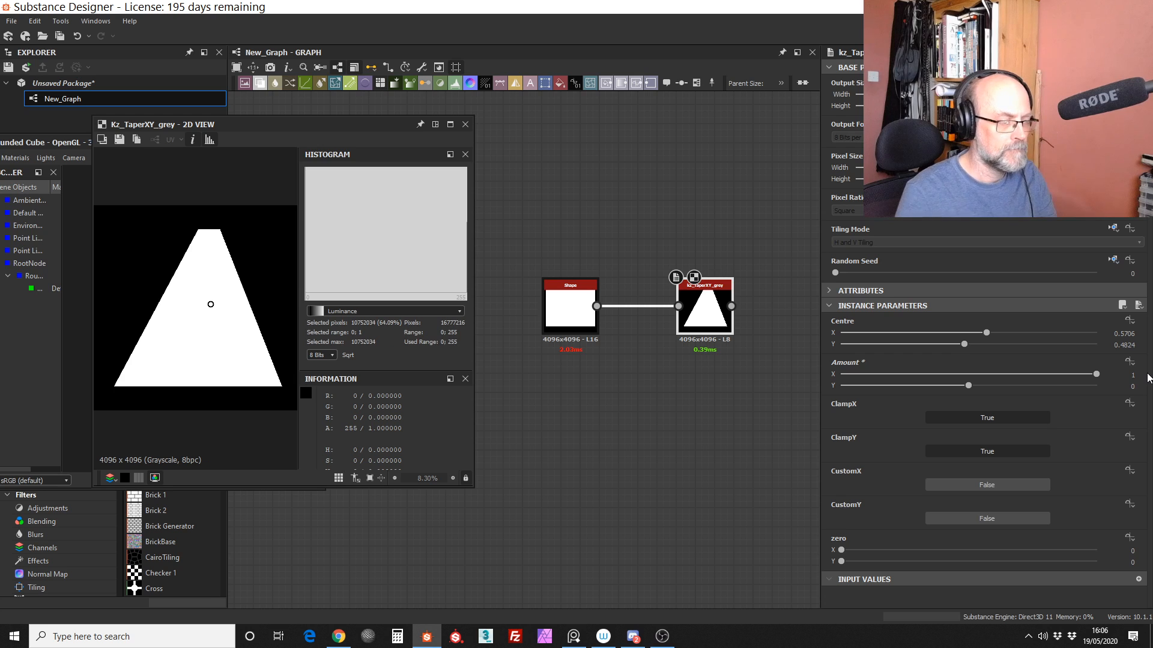
# Step: Set the taper node's Centre to X 0.5 and Y 0.5
pyautogui.click(1124, 344)
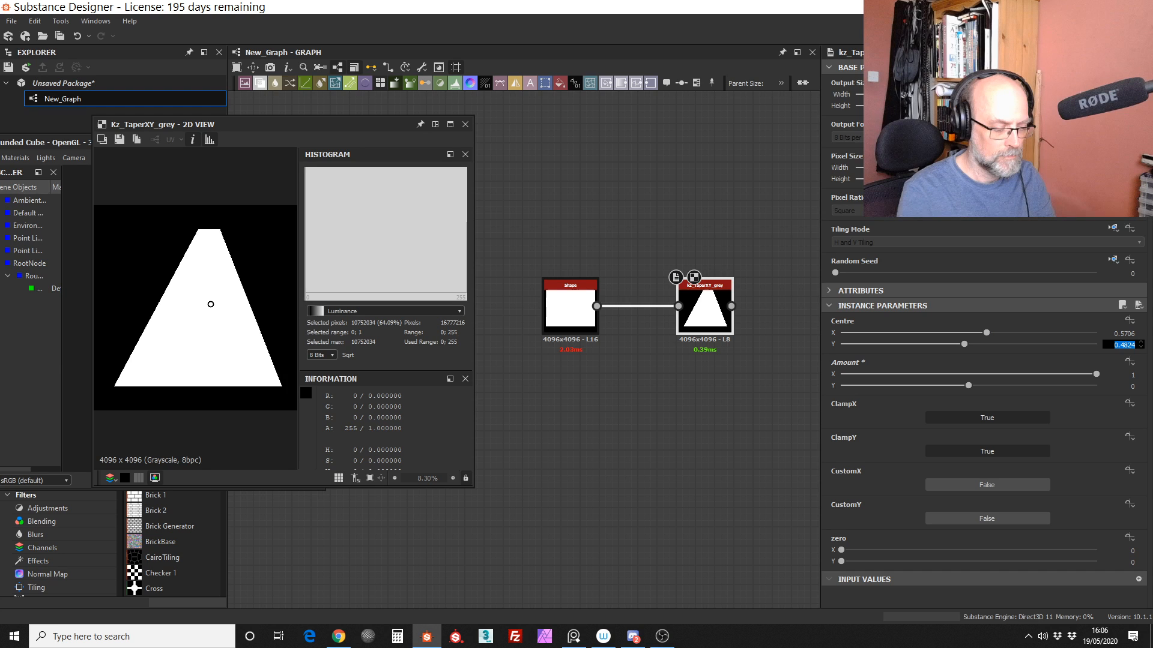
pyautogui.write('0.5')
pyautogui.hotkey('shift', 'Tab')
pyautogui.write('0.5')
pyautogui.press('Return')
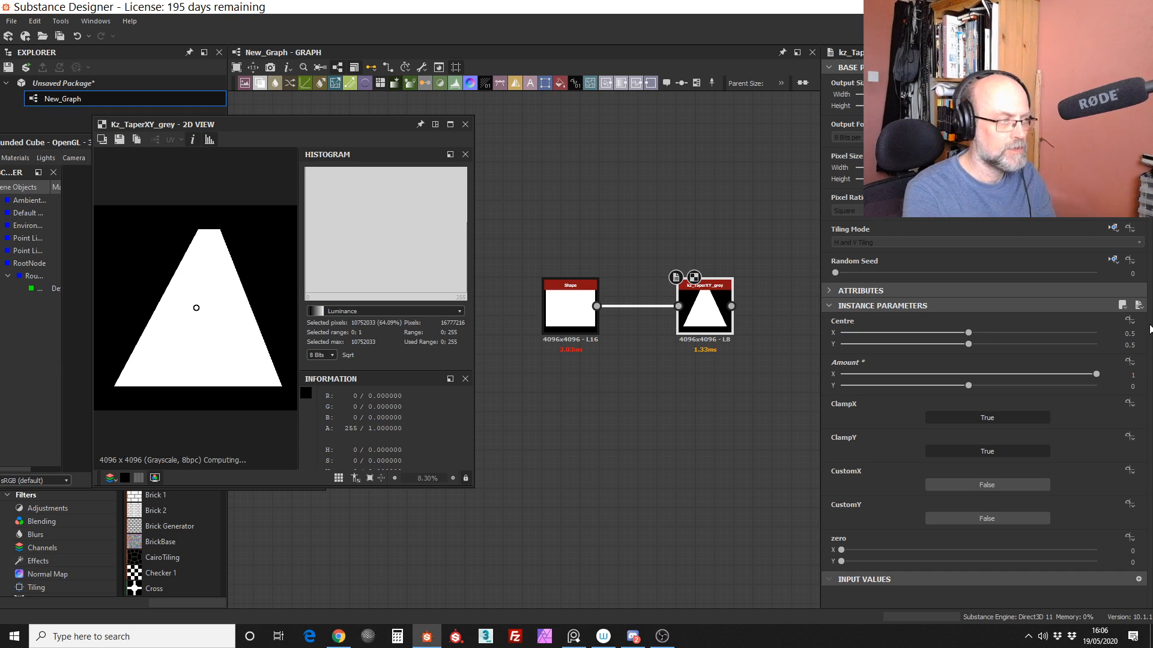
# Step: Move the 2D view window aside to uncover the Shape and taper nodes in the graph
pyautogui.click(714, 413)
pyautogui.moveTo(787, 191); pyautogui.dragTo(750, 153, button='middle')
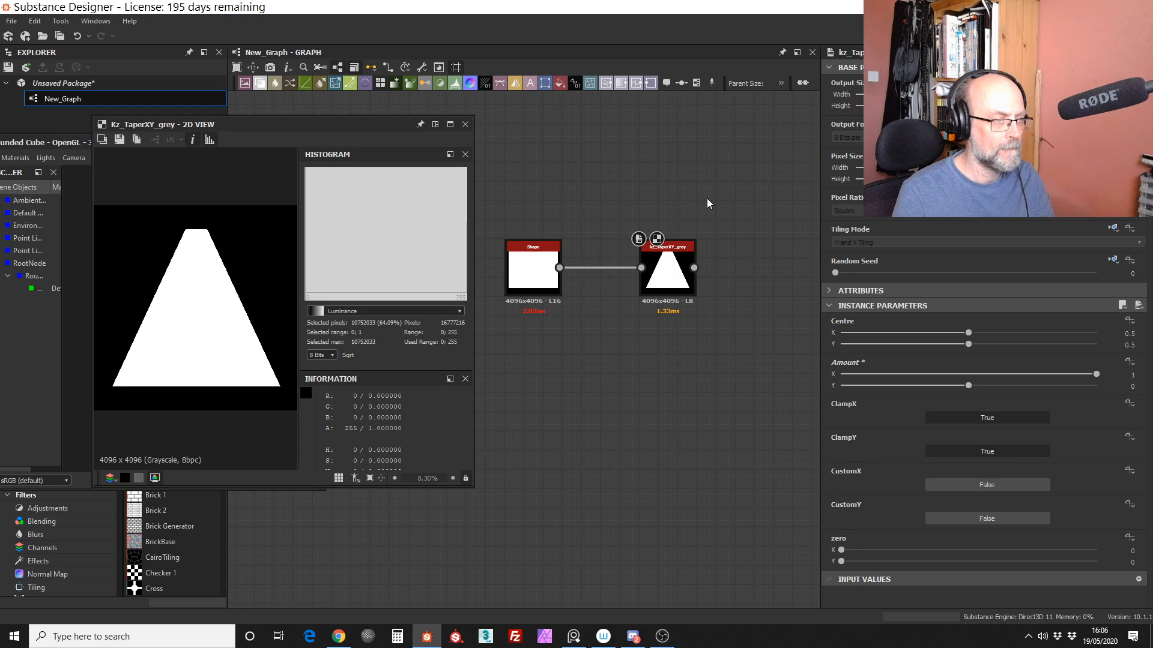
pyautogui.click(667, 274)
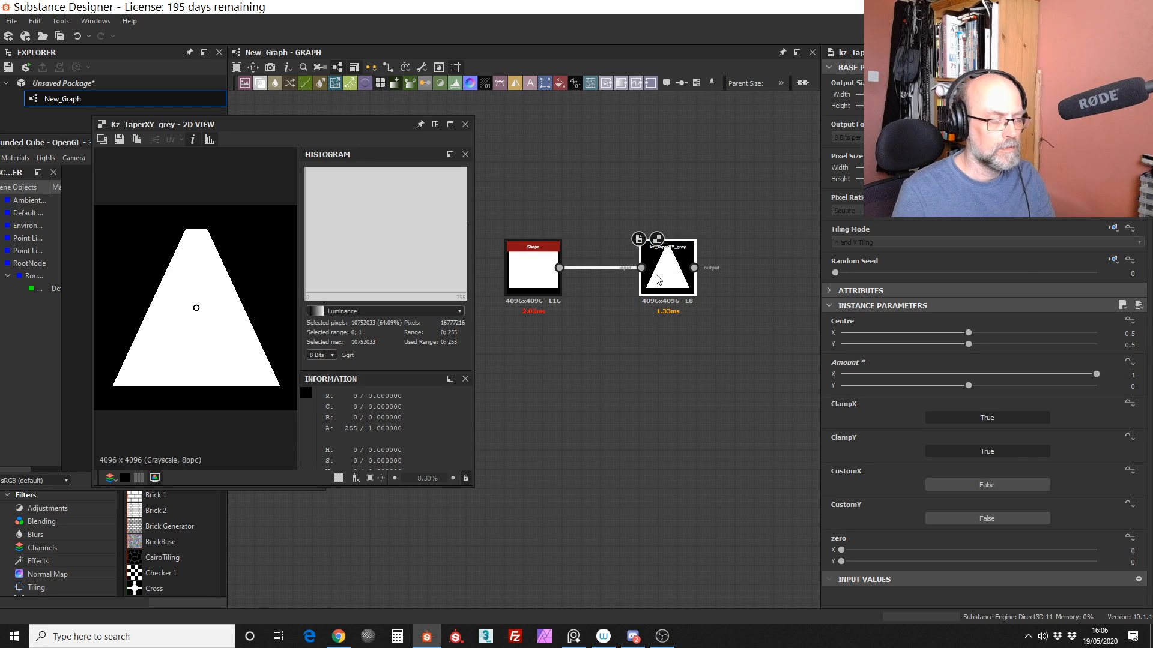
pyautogui.moveTo(555, 365); pyautogui.dragTo(588, 355, button='middle')
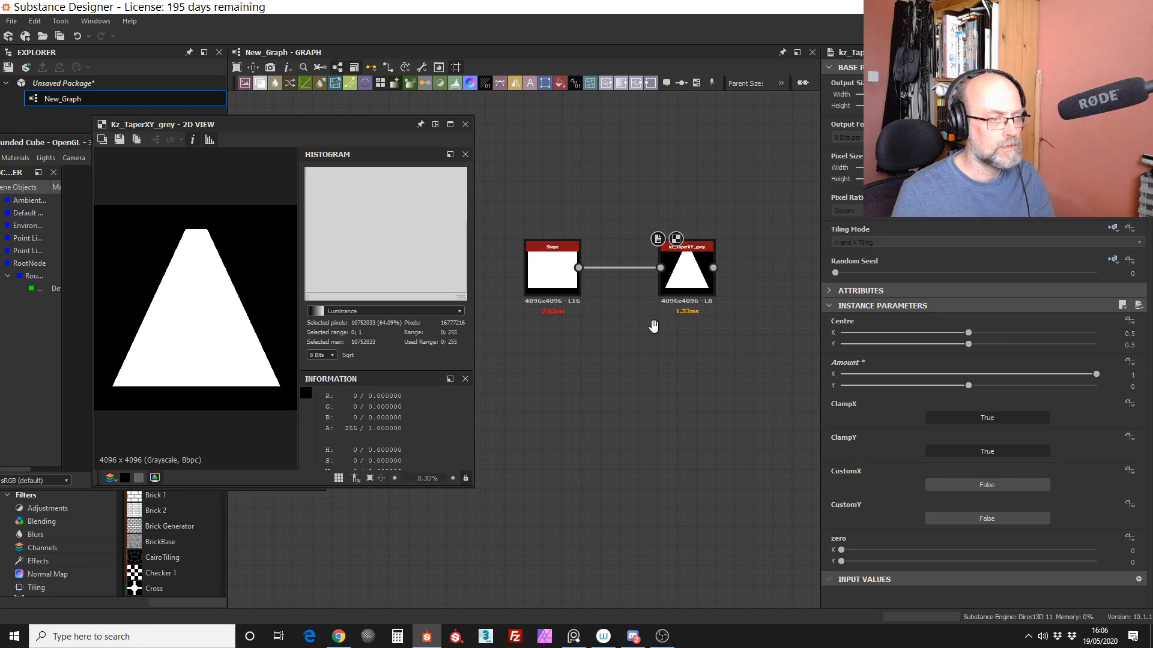
pyautogui.moveTo(653, 326); pyautogui.dragTo(510, 360, button='middle')
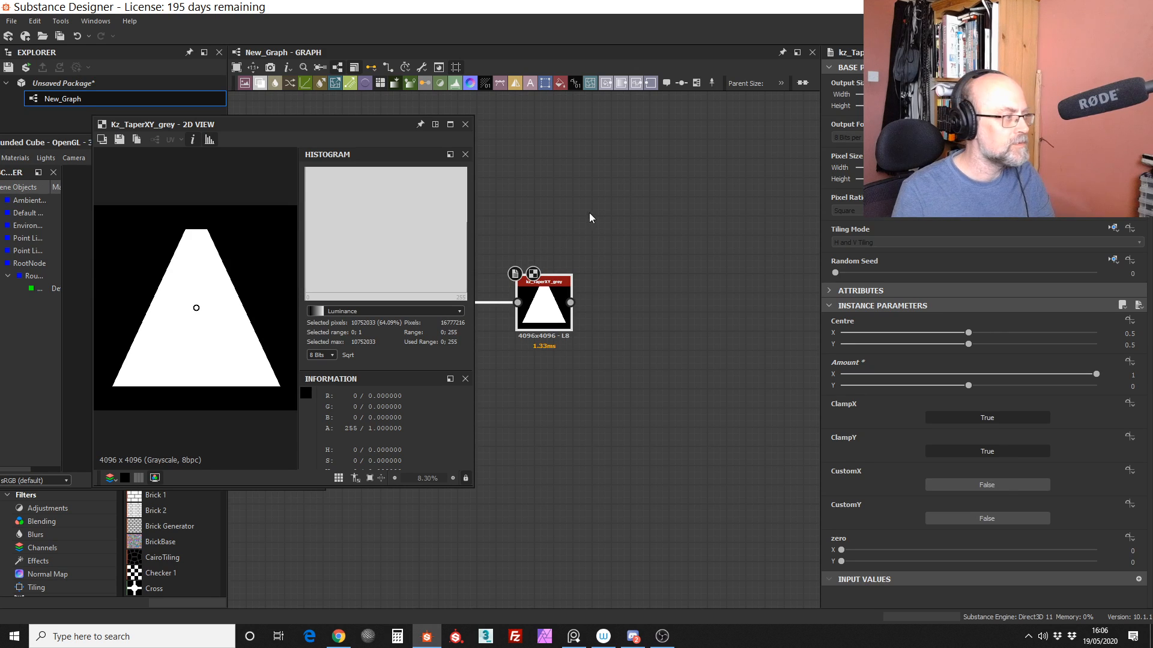
pyautogui.moveTo(318, 123); pyautogui.dragTo(278, 123)
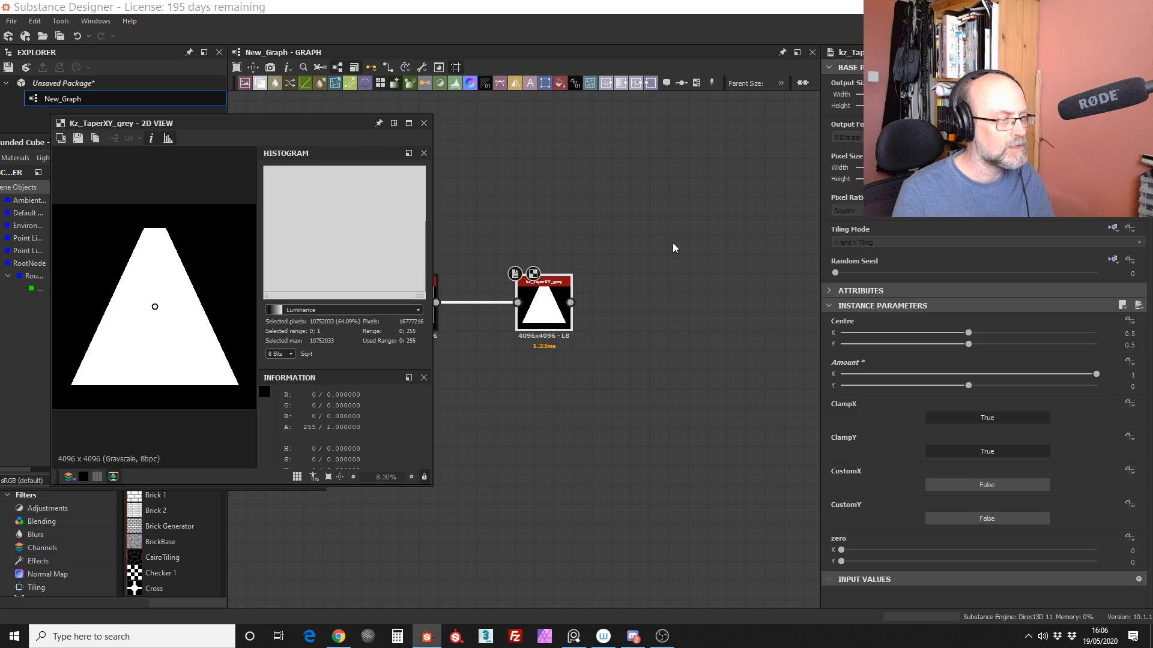
pyautogui.moveTo(623, 241); pyautogui.dragTo(678, 221, button='middle')
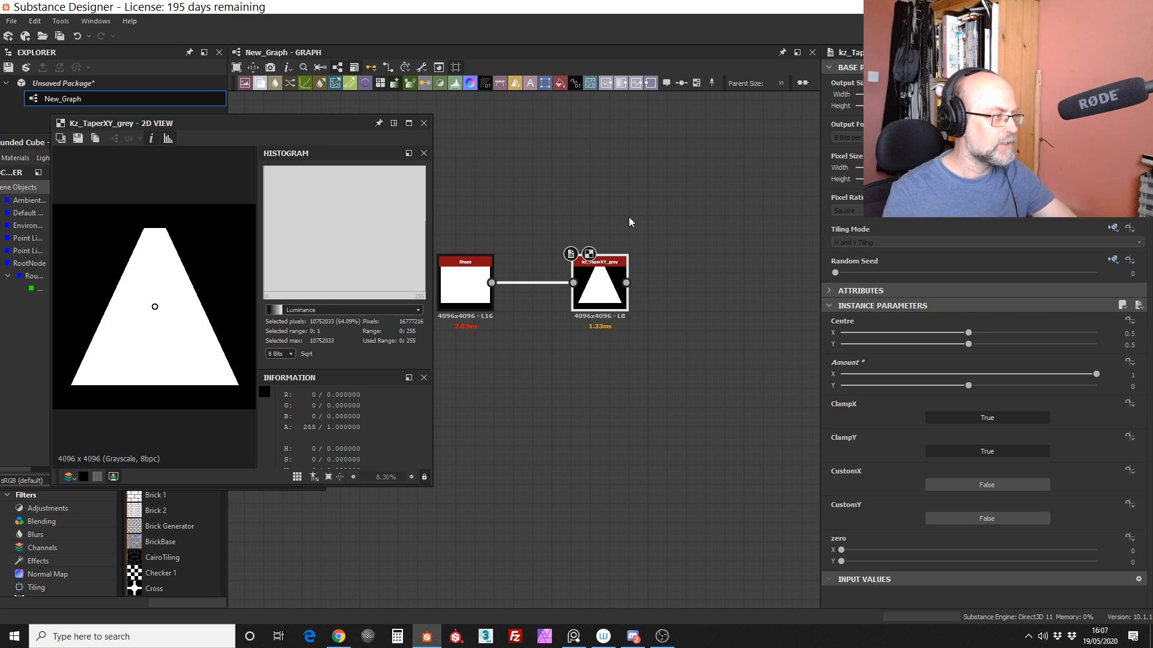
pyautogui.moveTo(720, 294); pyautogui.dragTo(719, 297, button='middle')
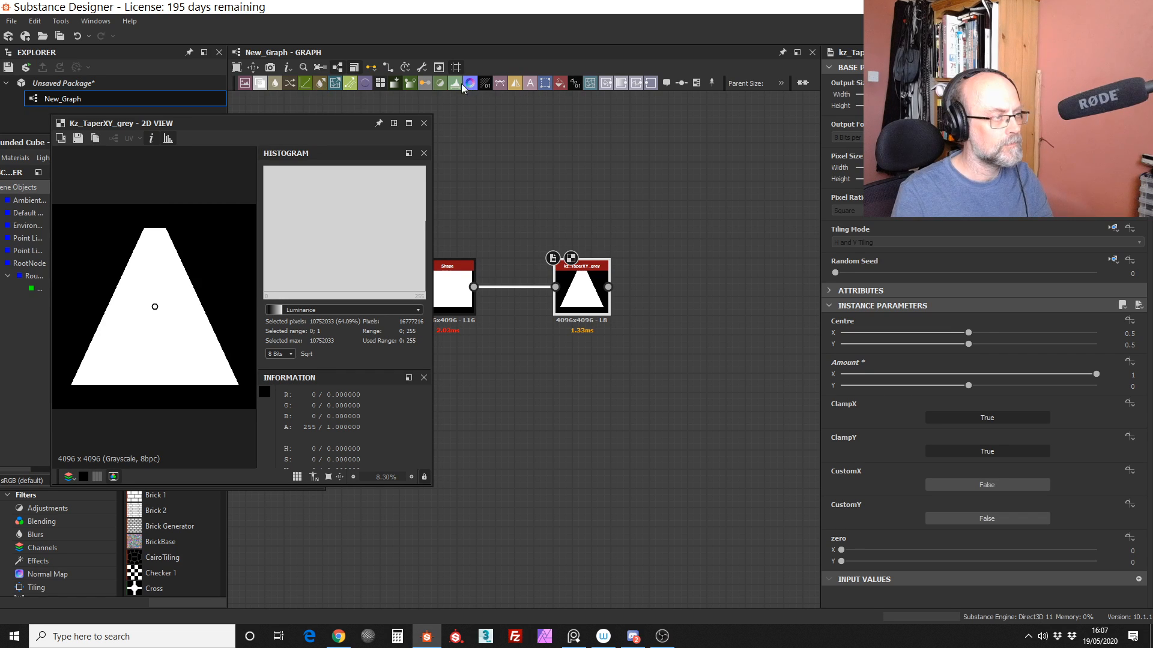
# Step: Add a Distance node fed by the taper node, set its Maximum Distance to about 48.15, and align it beside the taper node
pyautogui.click(348, 84)
pyautogui.click(679, 252)
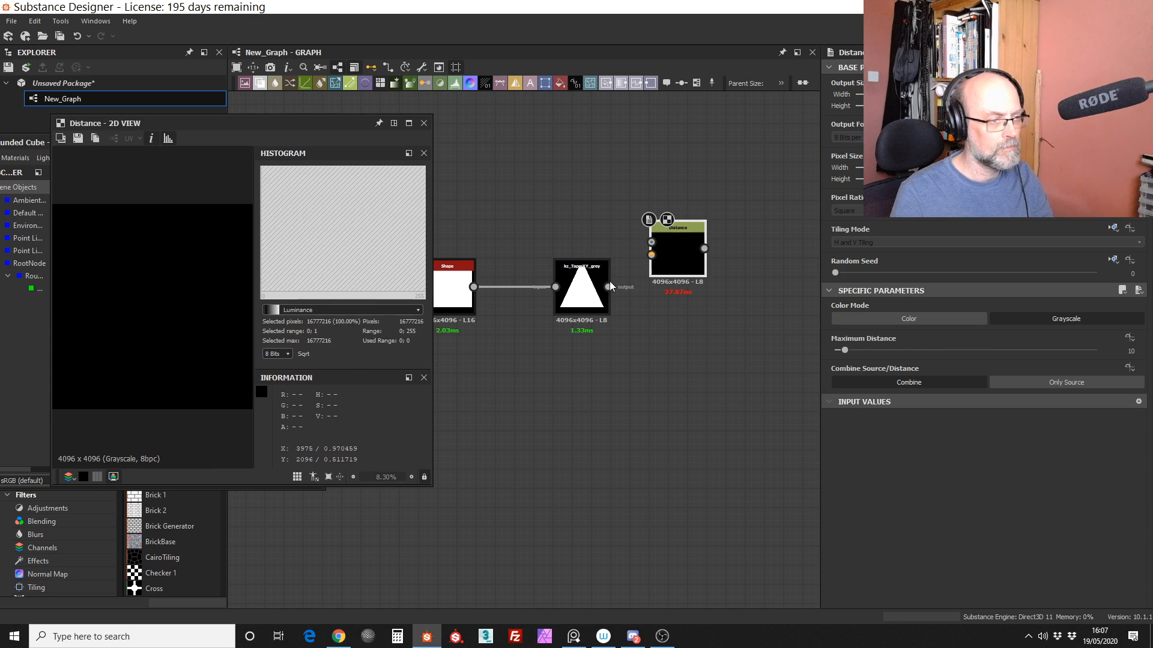
pyautogui.moveTo(608, 287); pyautogui.dragTo(653, 268)
pyautogui.moveTo(845, 350); pyautogui.dragTo(876, 353)
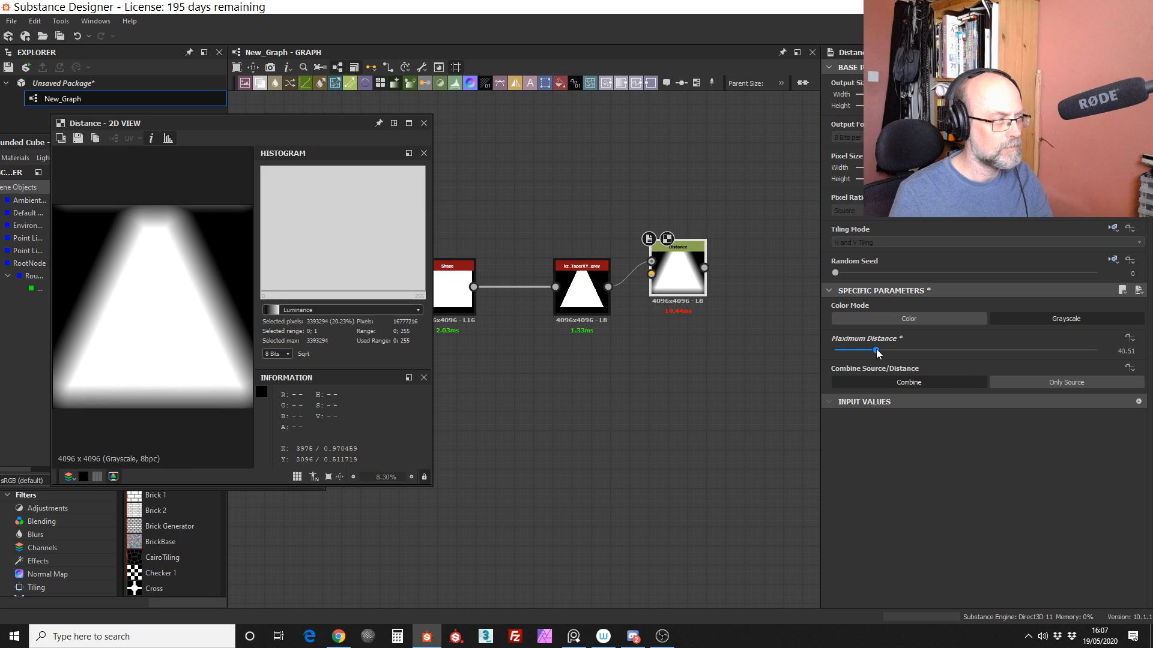
pyautogui.moveTo(877, 353); pyautogui.dragTo(884, 353)
pyautogui.moveTo(696, 272); pyautogui.dragTo(710, 243, button='middle')
pyautogui.moveTo(698, 243); pyautogui.dragTo(698, 263)
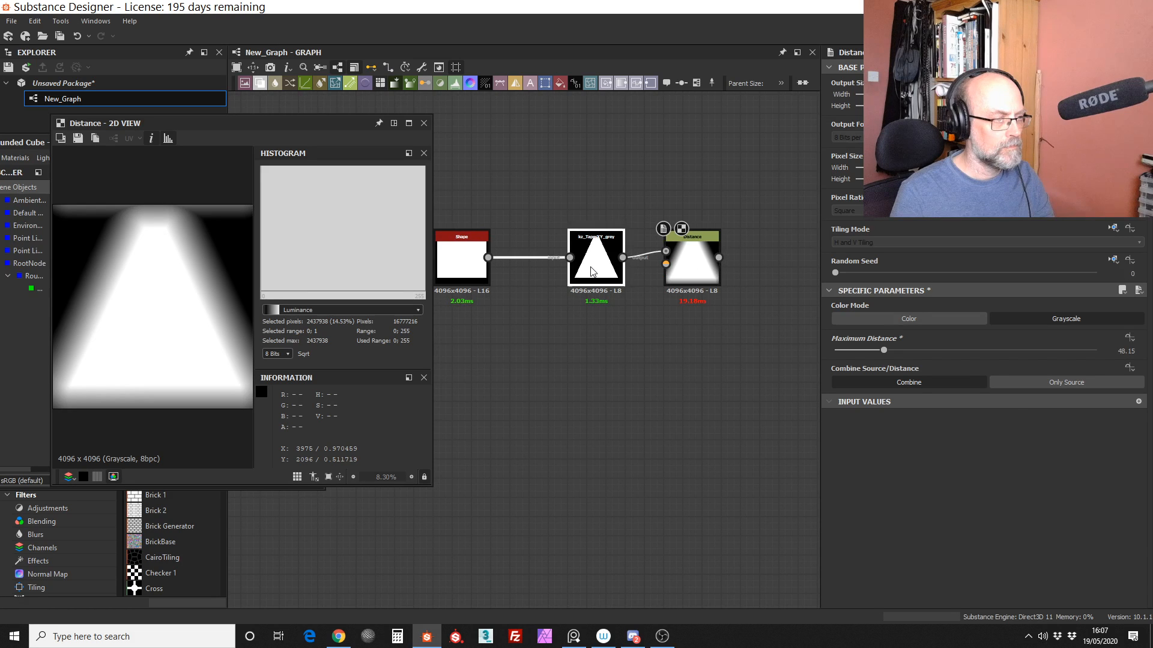
# Step: Reduce the Shape node's Size to X 0.71 and Y 0.56
pyautogui.click(461, 259)
pyautogui.moveTo(1045, 436); pyautogui.dragTo(996, 443)
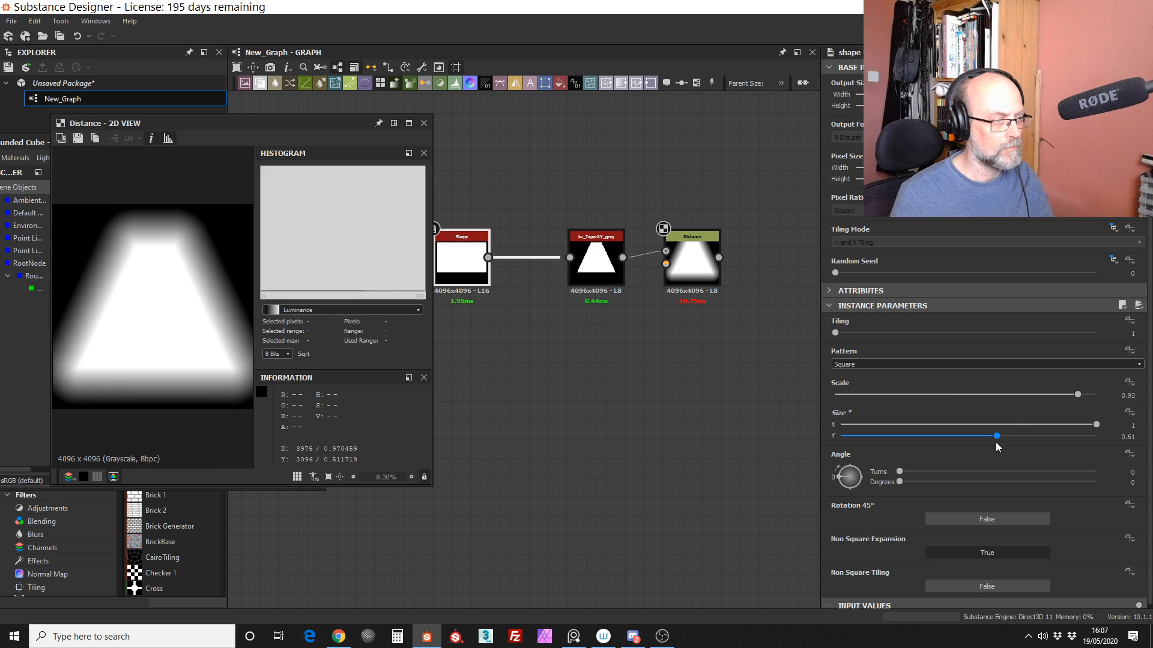
pyautogui.click(1021, 426)
pyautogui.moveTo(997, 437); pyautogui.dragTo(983, 437)
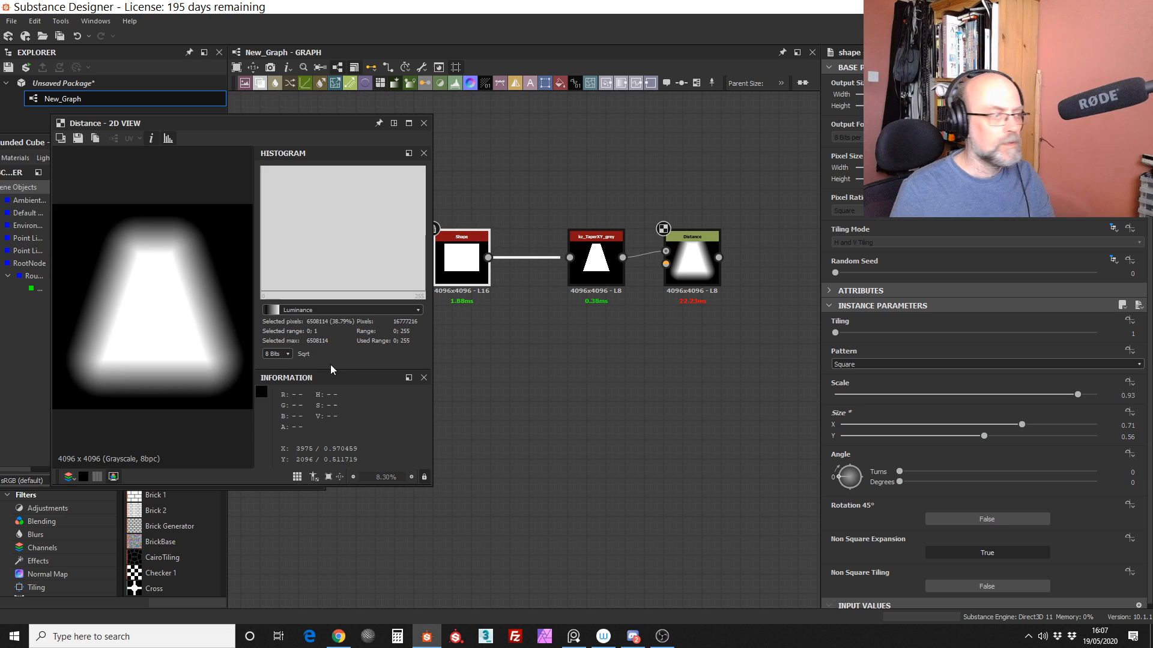
# Step: Add a Levels node after the Distance node and feed it with the Distance output
pyautogui.moveTo(688, 348); pyautogui.dragTo(671, 315, button='middle')
pyautogui.moveTo(625, 202); pyautogui.dragTo(621, 225, button='middle')
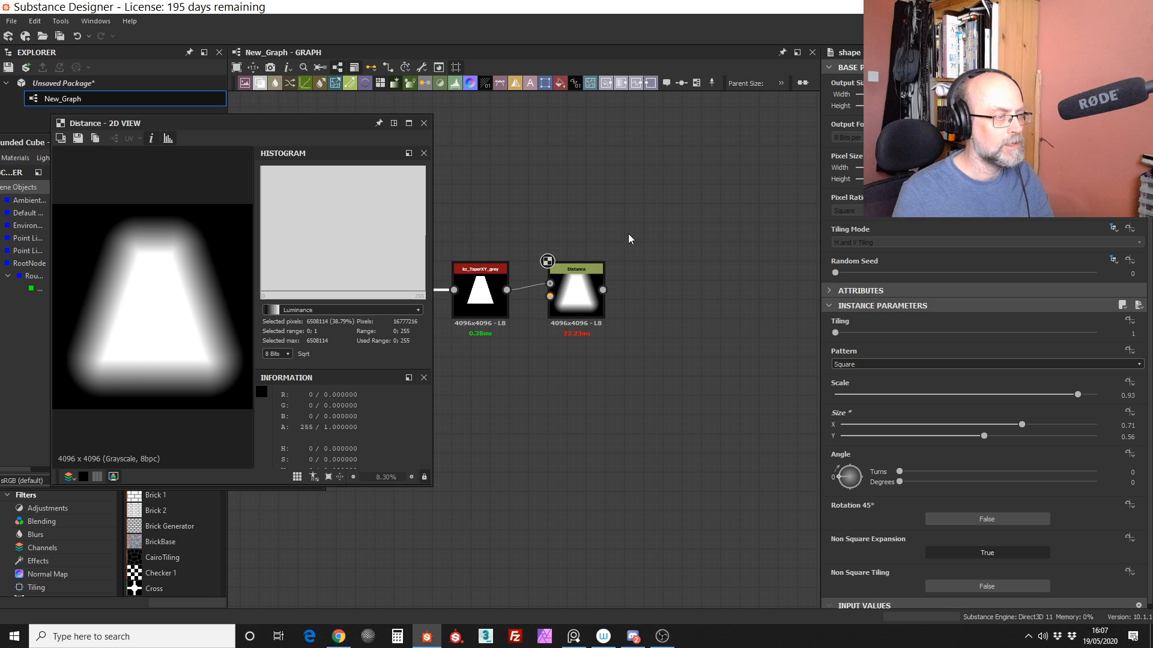
pyautogui.moveTo(455, 84); pyautogui.dragTo(728, 290)
pyautogui.moveTo(603, 290); pyautogui.dragTo(661, 229)
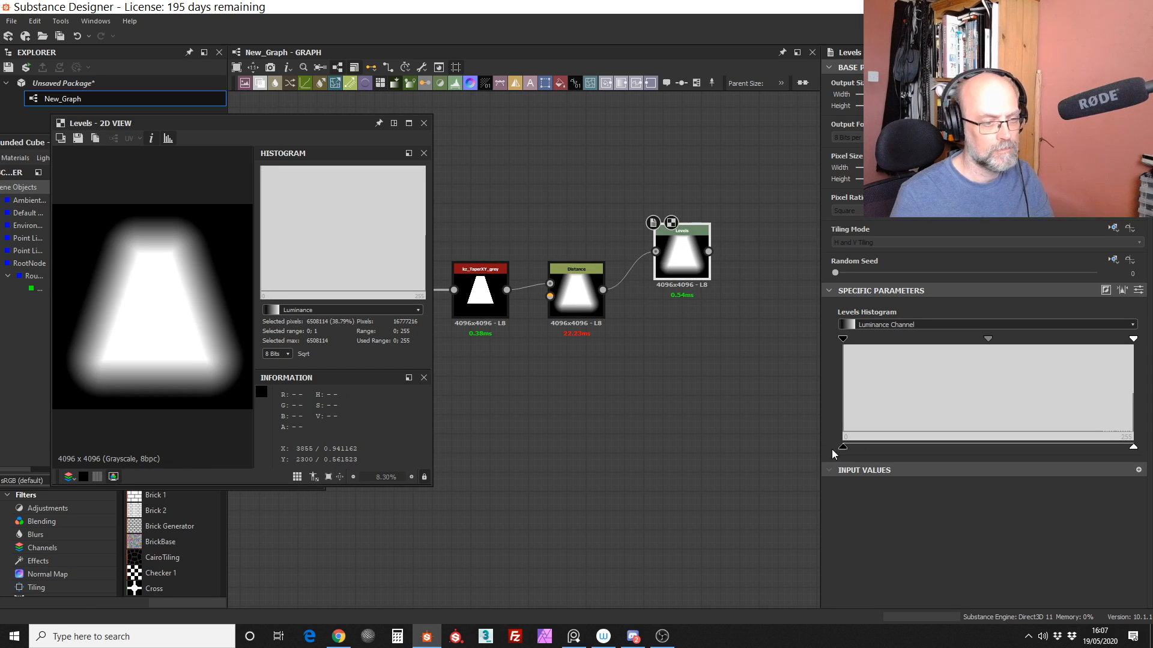
# Step: Swap the Levels node's black and white output levels to invert the image, and align the node with the Distance node
pyautogui.moveTo(842, 447); pyautogui.dragTo(1055, 448)
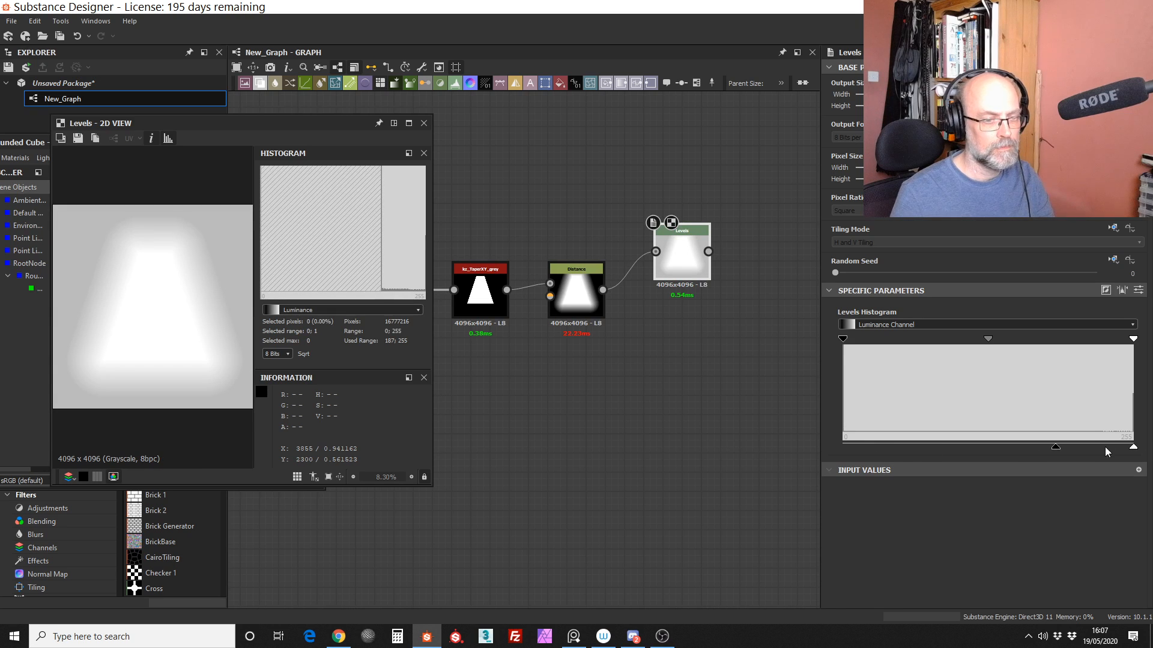
pyautogui.moveTo(1135, 450); pyautogui.dragTo(1072, 451)
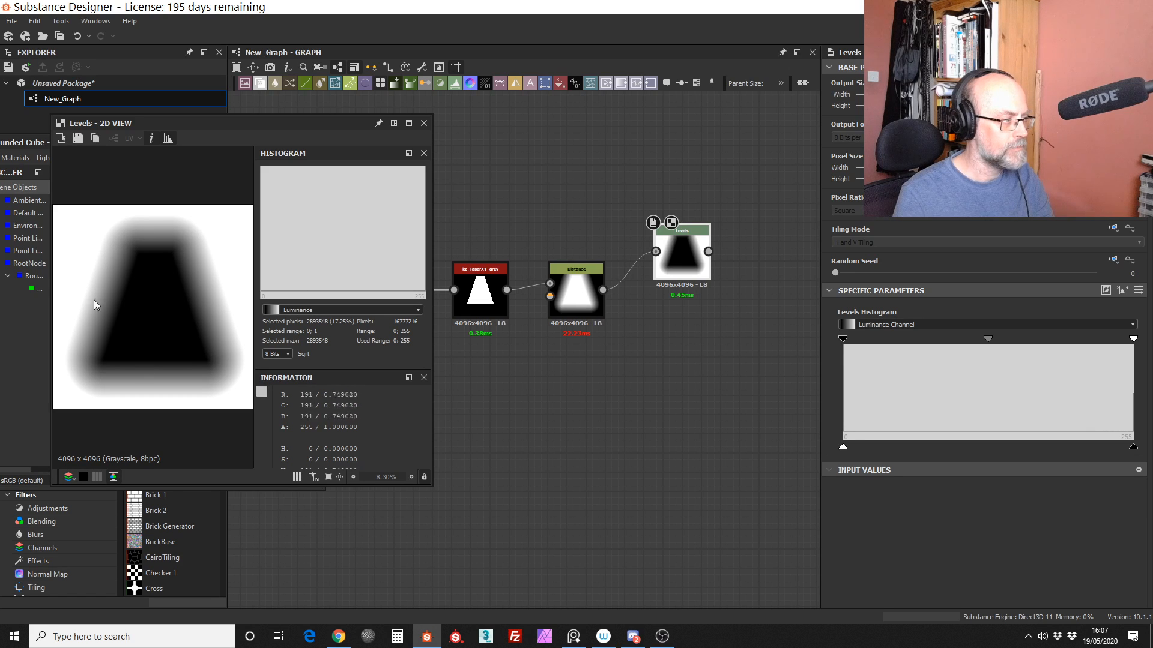
pyautogui.moveTo(690, 253); pyautogui.dragTo(680, 291)
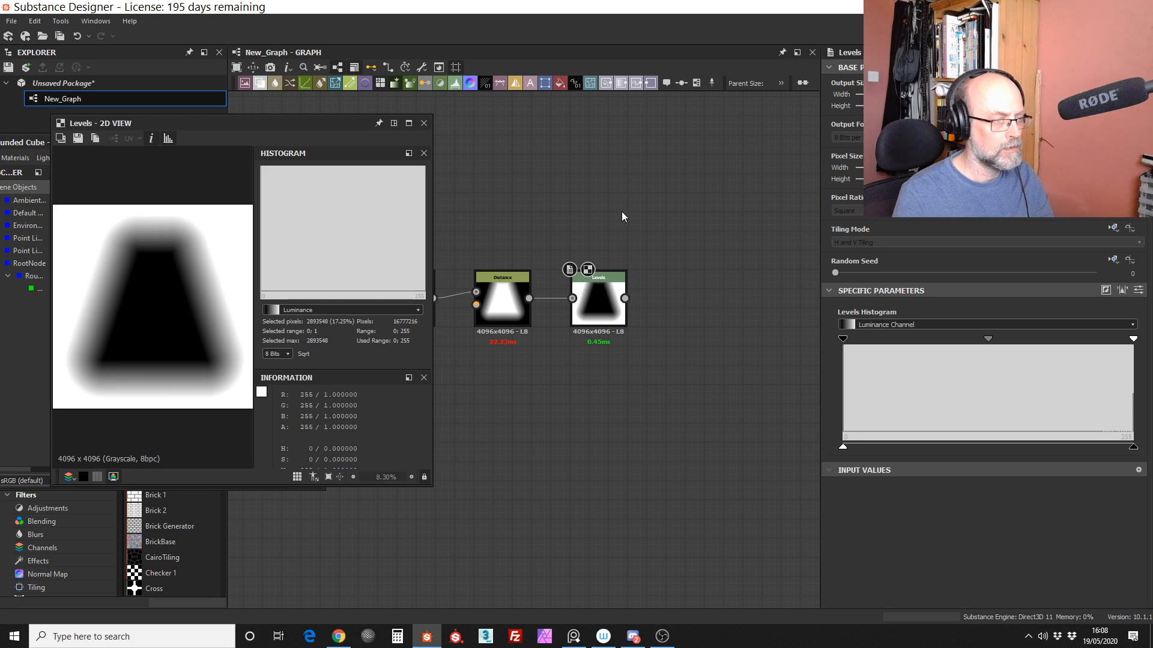
# Step: Try adding a BaseColor/Metallic/Roughness converter node beside the Levels node, and delete it
pyautogui.press('space')
pyautogui.write('bas')
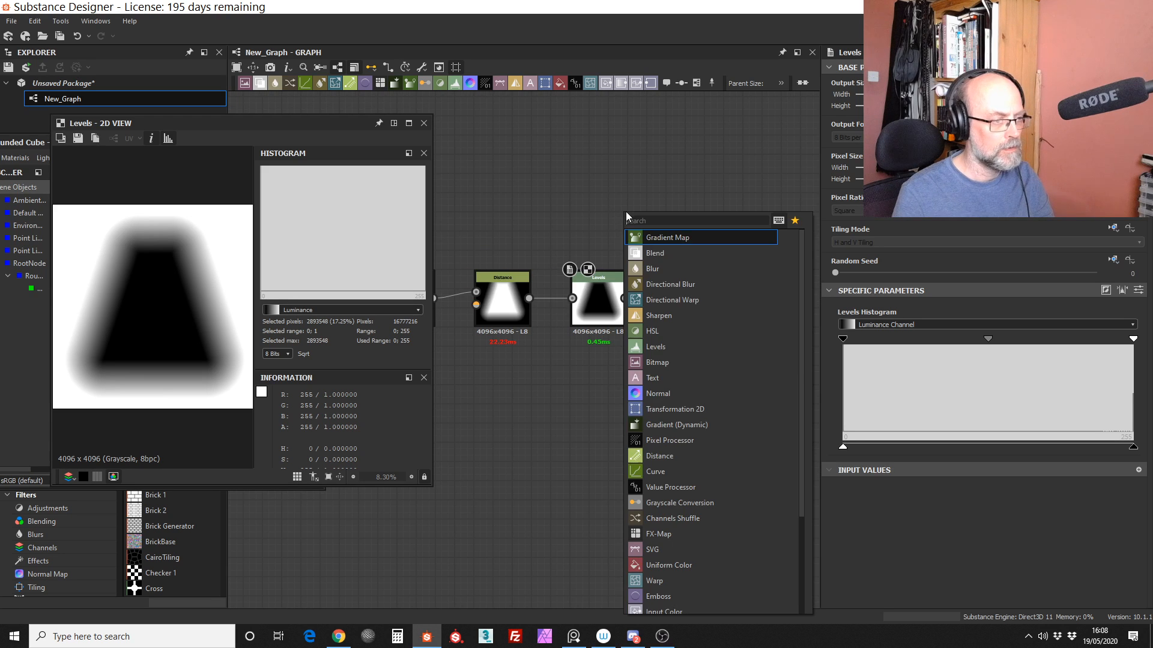
pyautogui.write('e')
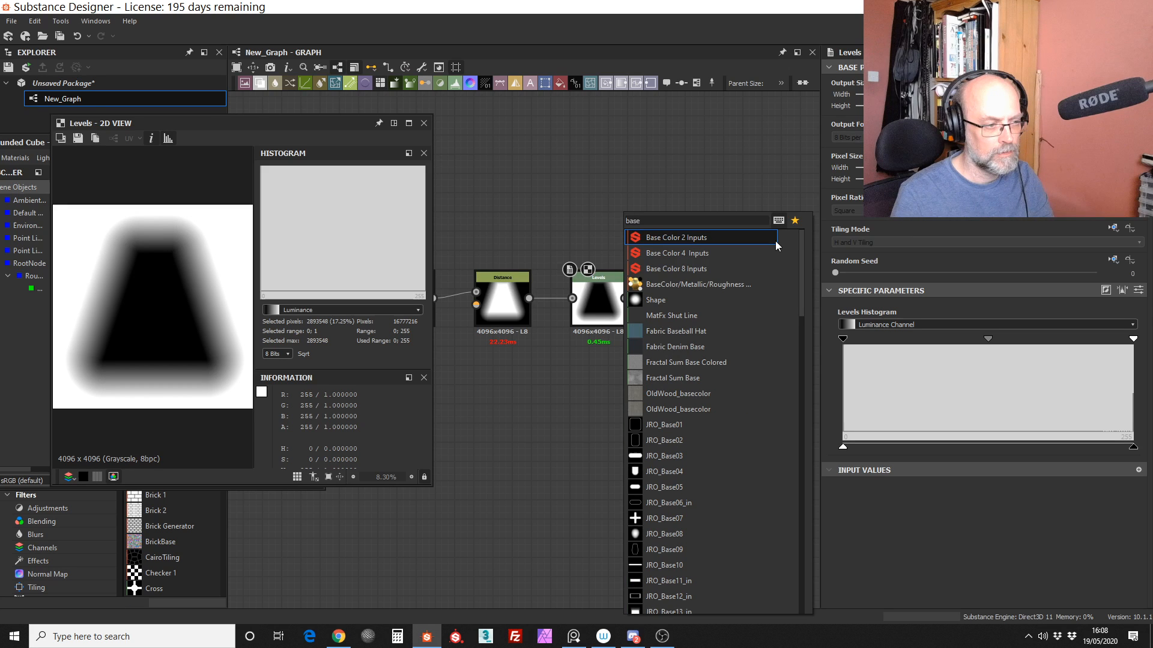
pyautogui.click(745, 284)
pyautogui.moveTo(612, 213); pyautogui.dragTo(696, 281)
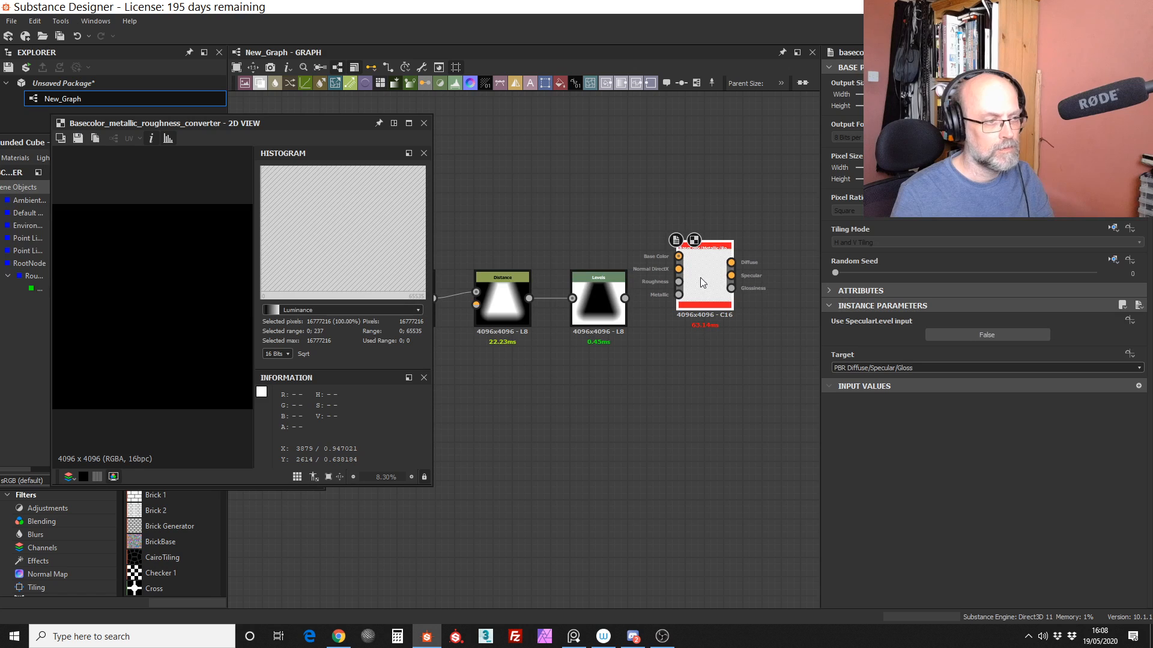
pyautogui.moveTo(701, 277); pyautogui.dragTo(700, 277)
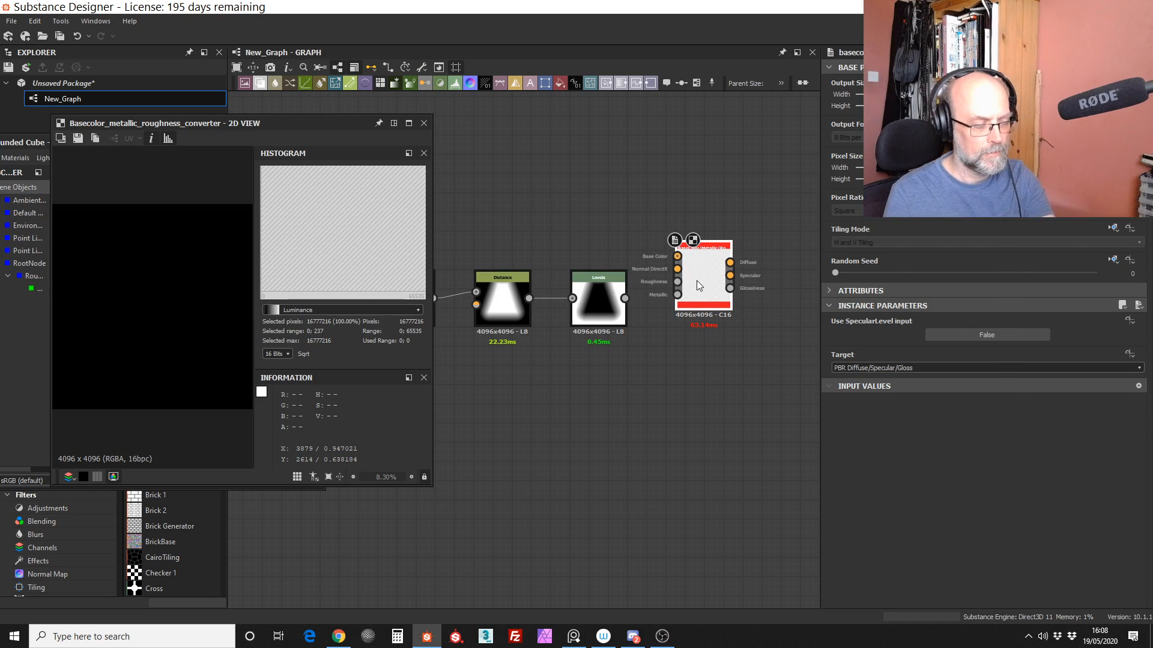
pyautogui.press('Delete')
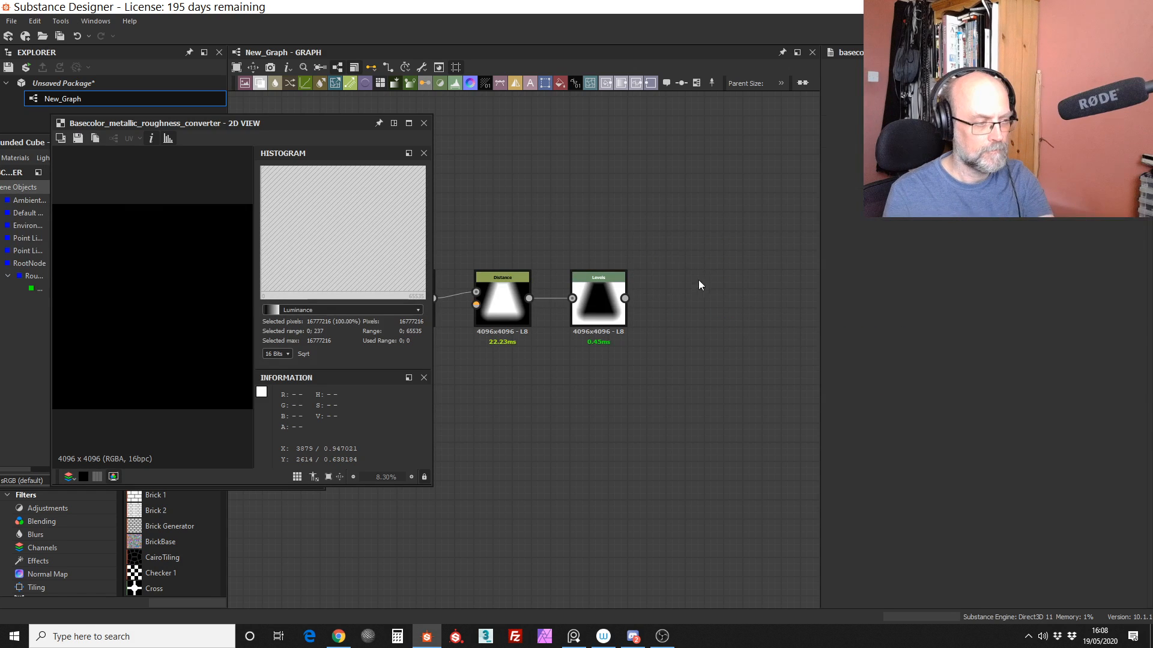
pyautogui.press('space')
pyautogui.write('base')
pyautogui.moveTo(858, 297); pyautogui.dragTo(849, 604)
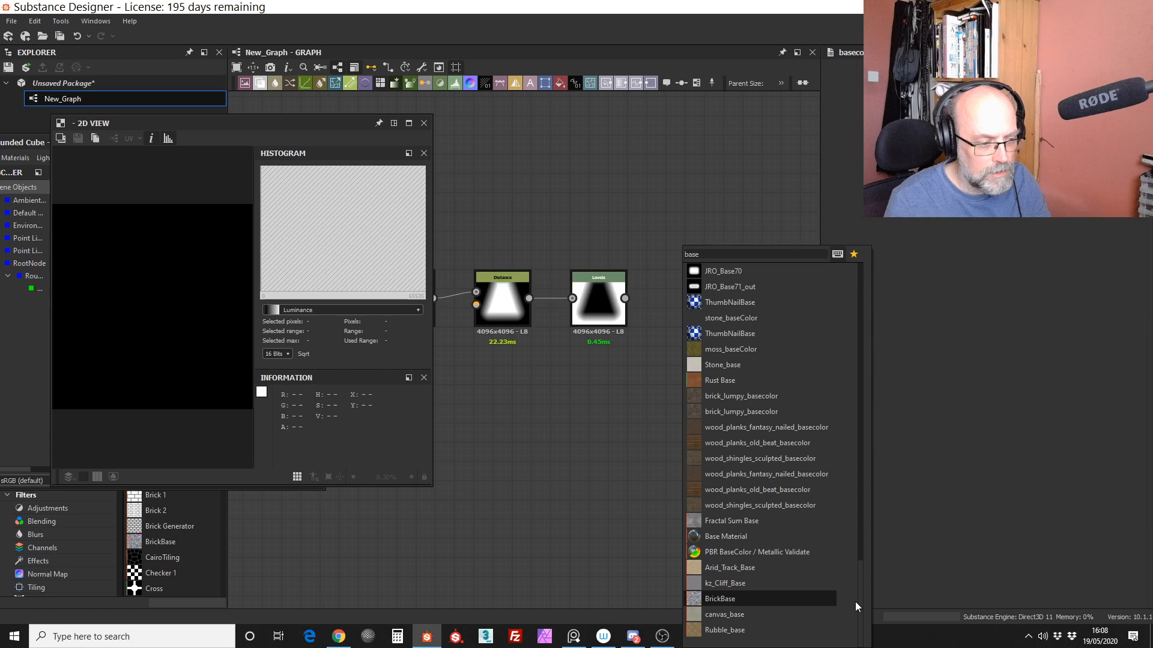
pyautogui.moveTo(854, 602); pyautogui.dragTo(877, 297)
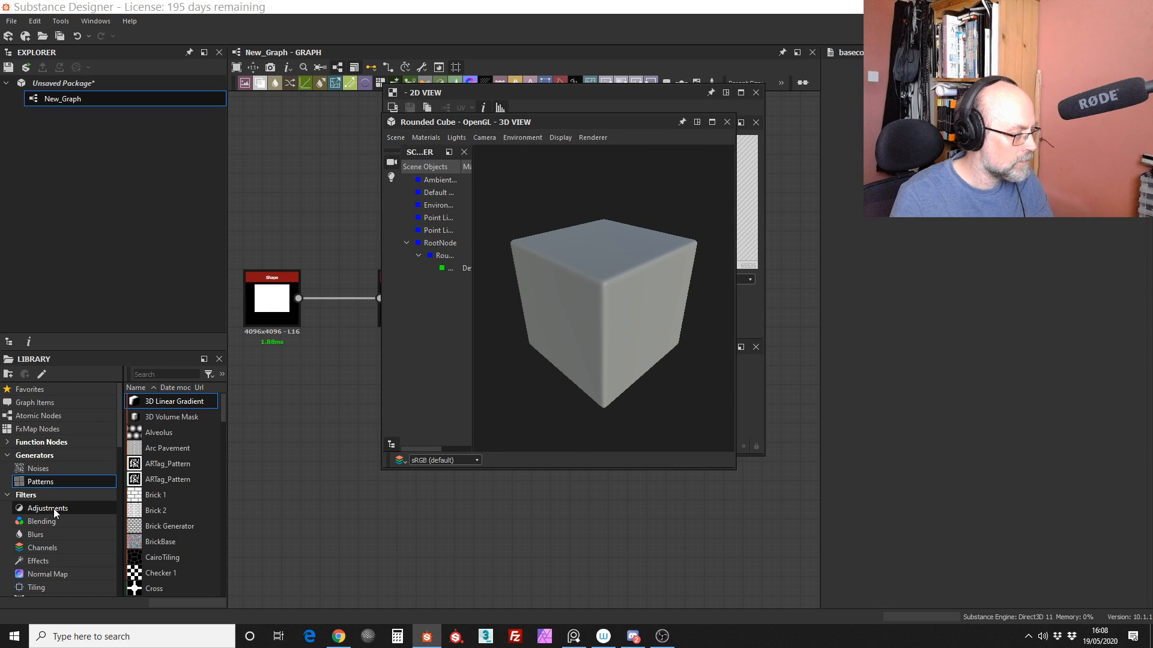
# Step: Add a Base Material node from the library's PBR Utilities to the graph, below the existing node chain
pyautogui.scroll(-1, 119, 438)
pyautogui.scroll(-5, 119, 438)
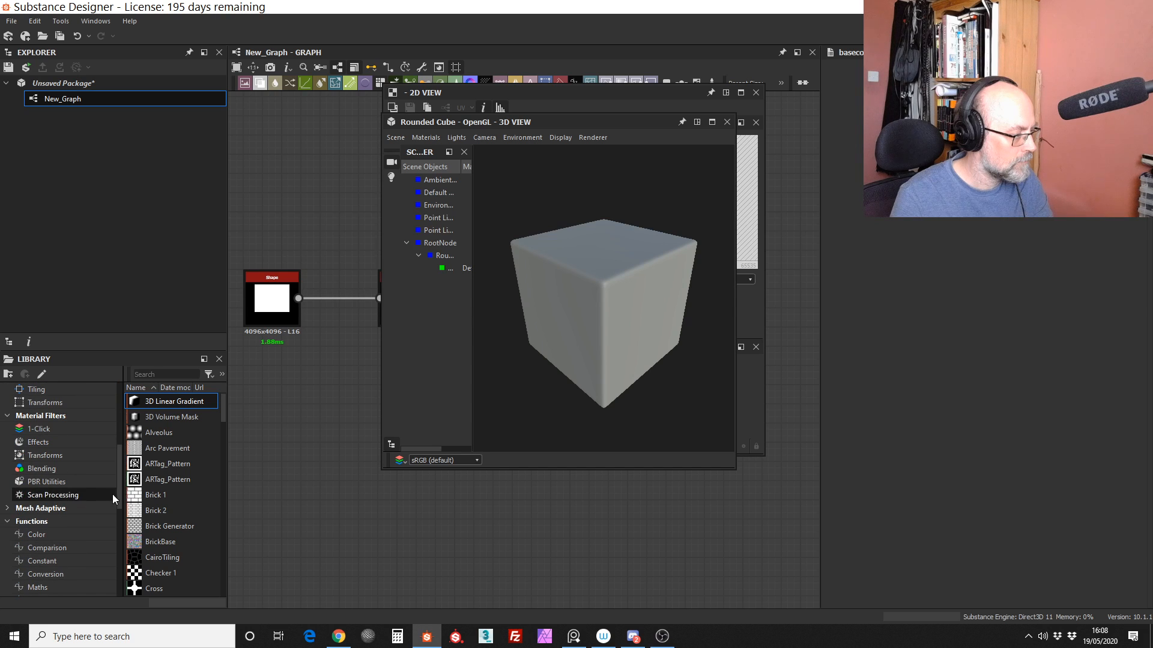
pyautogui.click(81, 484)
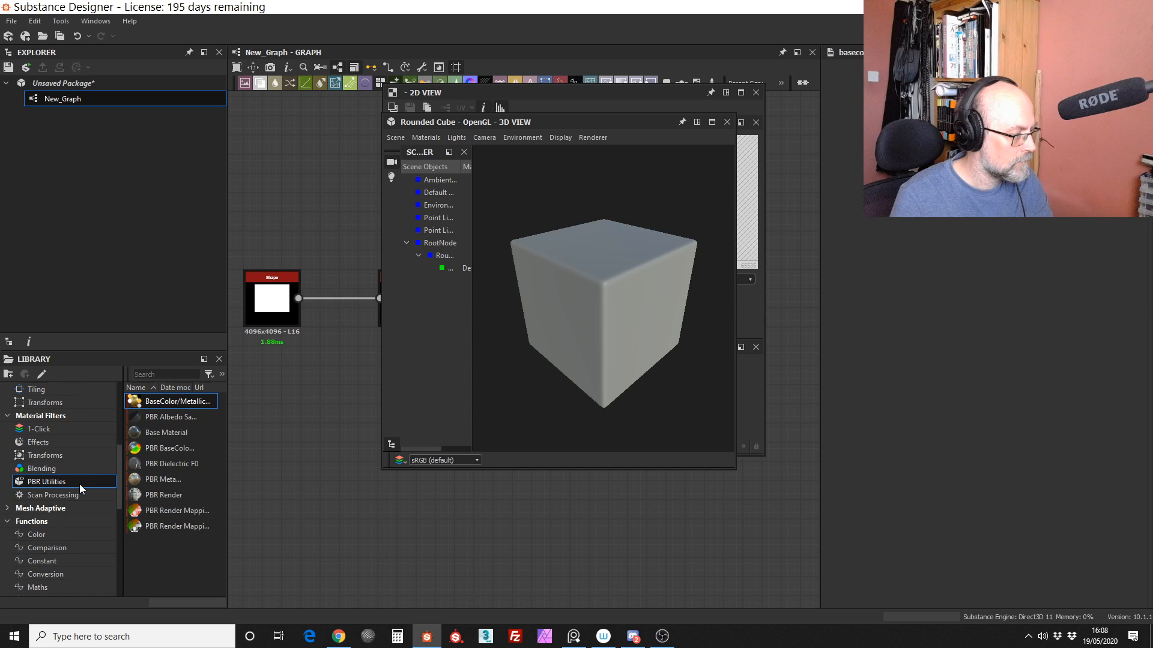
pyautogui.moveTo(163, 434); pyautogui.dragTo(716, 503)
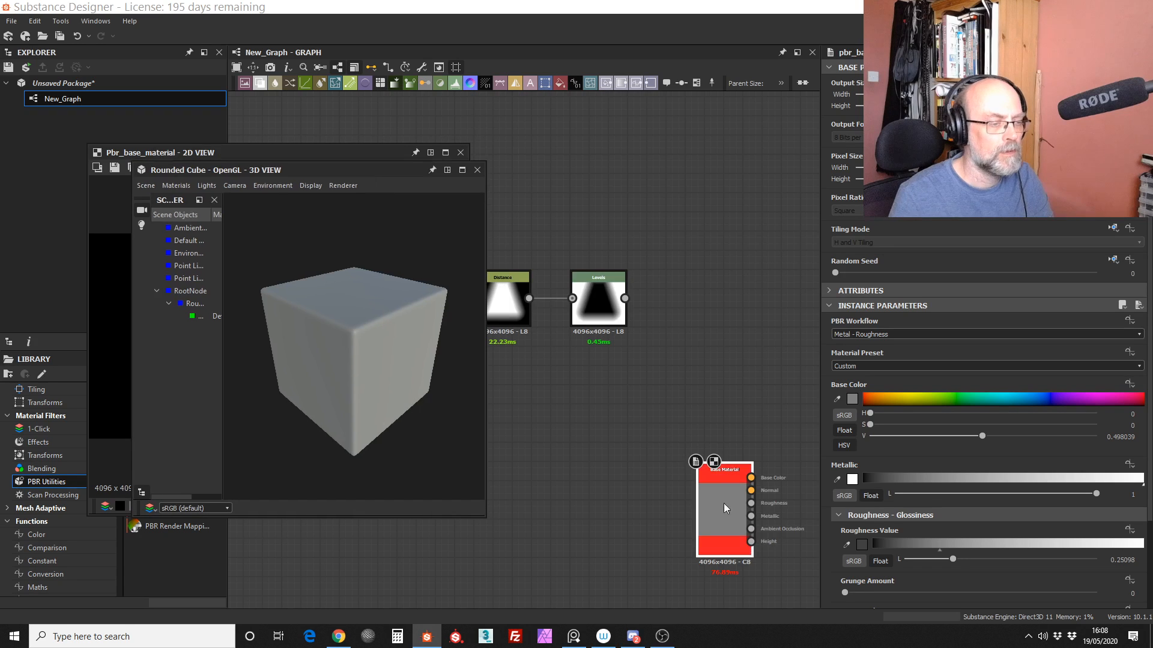
# Step: Place the Base Material node beside the Levels node and create output nodes for its visible connectors only
pyautogui.moveTo(727, 513); pyautogui.dragTo(718, 282)
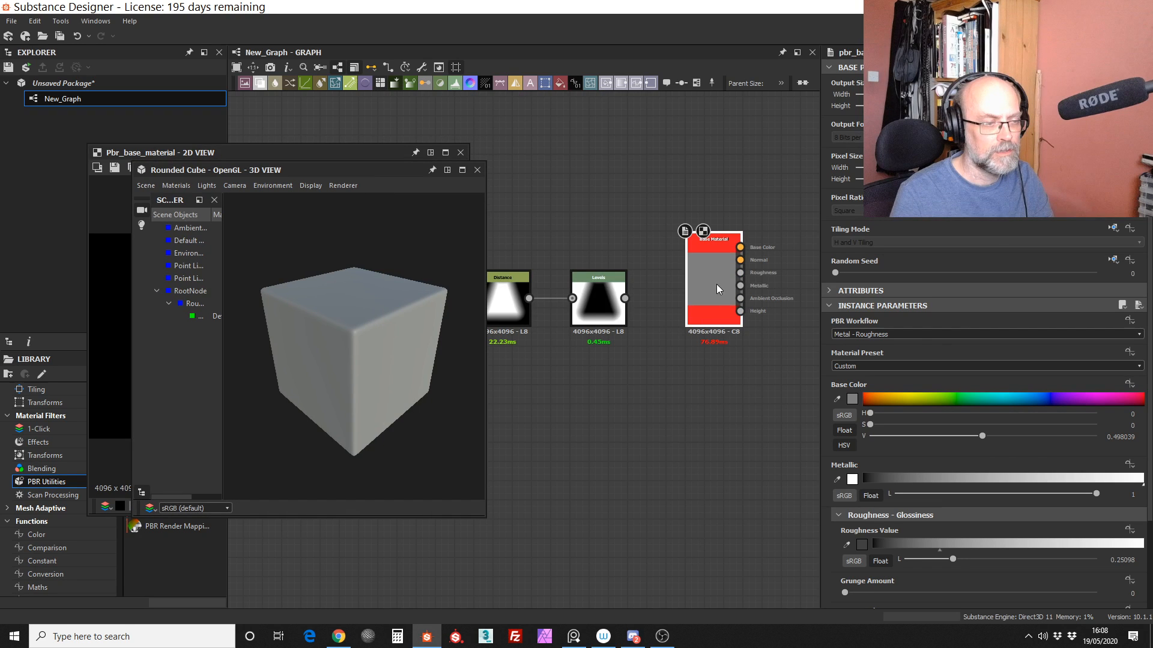
pyautogui.rightClick(717, 289)
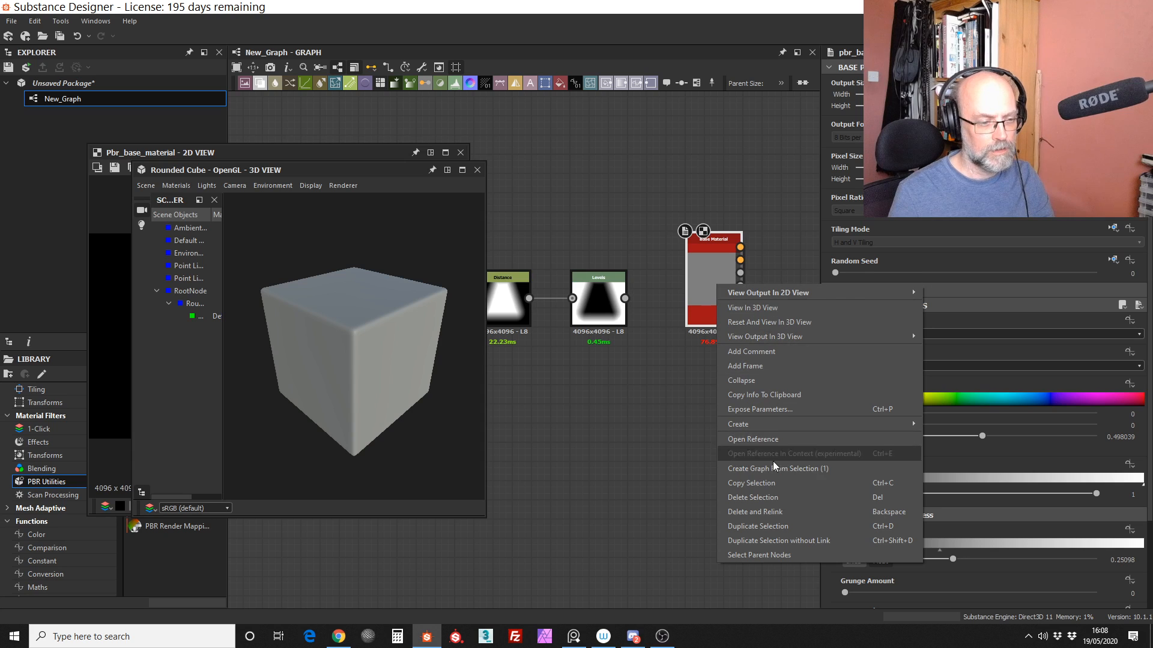
pyautogui.click(771, 427)
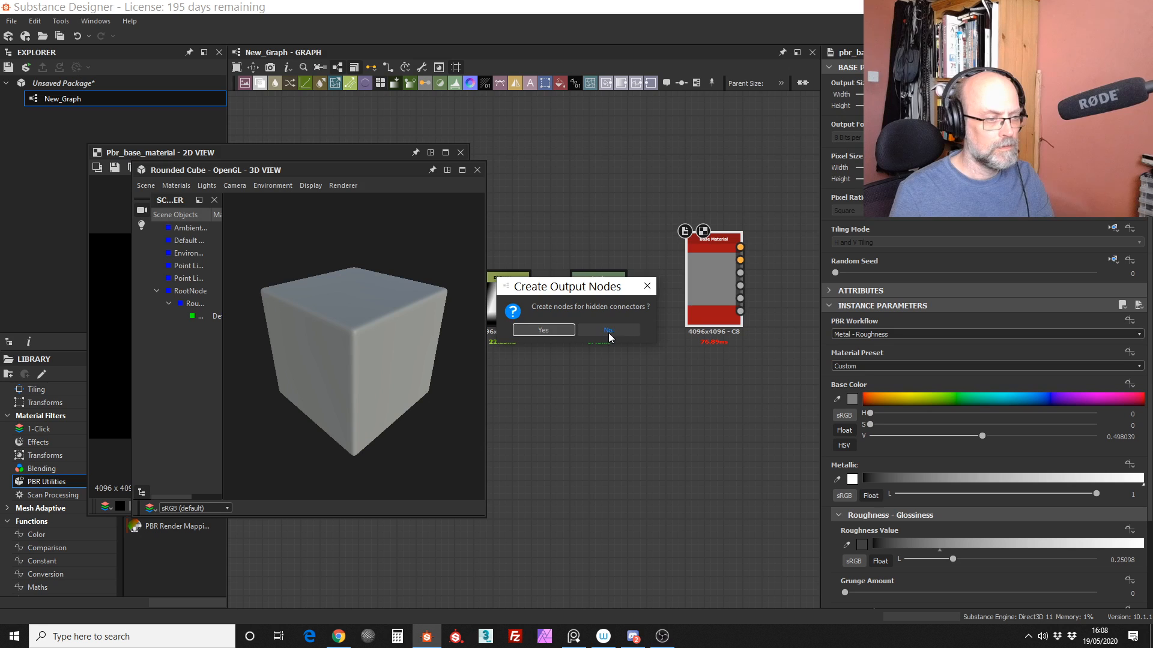
pyautogui.click(608, 330)
# Step: Arrange the new output nodes in a spaced column beside the Base Material node
pyautogui.moveTo(759, 236)
pyautogui.mouseDown(button='middle')
pyautogui.moveTo(743, 223)
pyautogui.moveTo(743, 237)
pyautogui.mouseUp(button='middle')
pyautogui.click(659, 265)
pyautogui.click(654, 351)
pyautogui.click(657, 443)
pyautogui.moveTo(672, 466); pyautogui.dragTo(704, 340, button='middle')
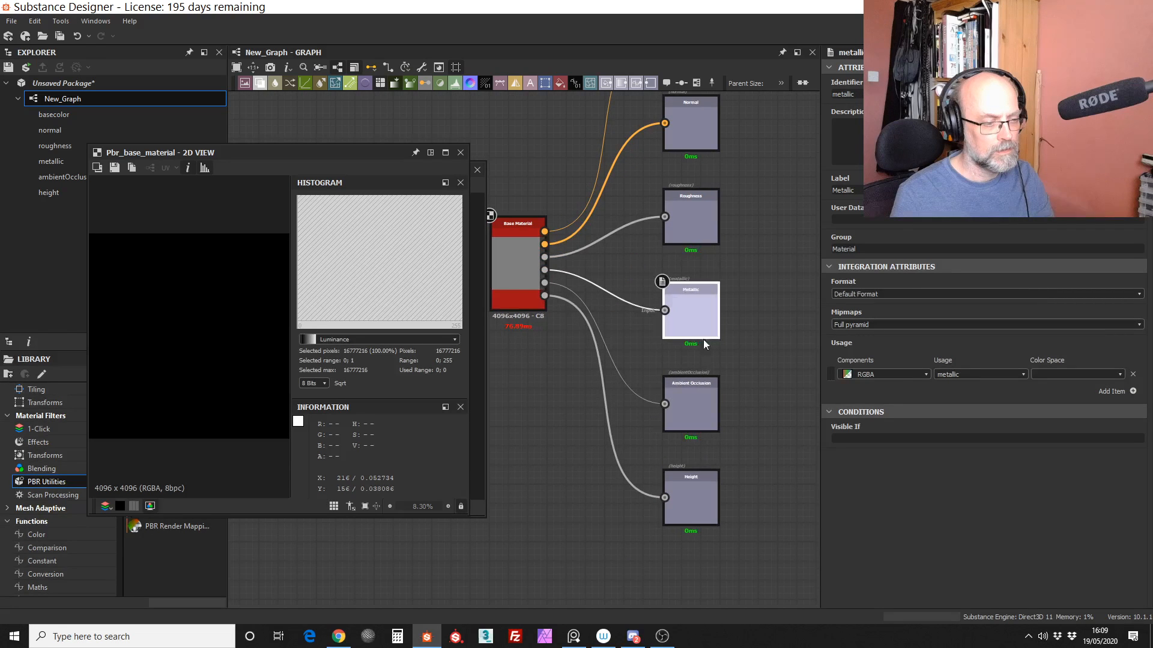
pyautogui.moveTo(696, 415); pyautogui.dragTo(696, 408)
pyautogui.moveTo(691, 491); pyautogui.dragTo(691, 487)
# Step: Enable the Base Material's user-defined Height map and feed its Height input with the Levels output
pyautogui.moveTo(528, 263); pyautogui.dragTo(586, 289, button='middle')
pyautogui.moveTo(306, 154); pyautogui.dragTo(311, 274)
pyautogui.doubleClick(575, 289)
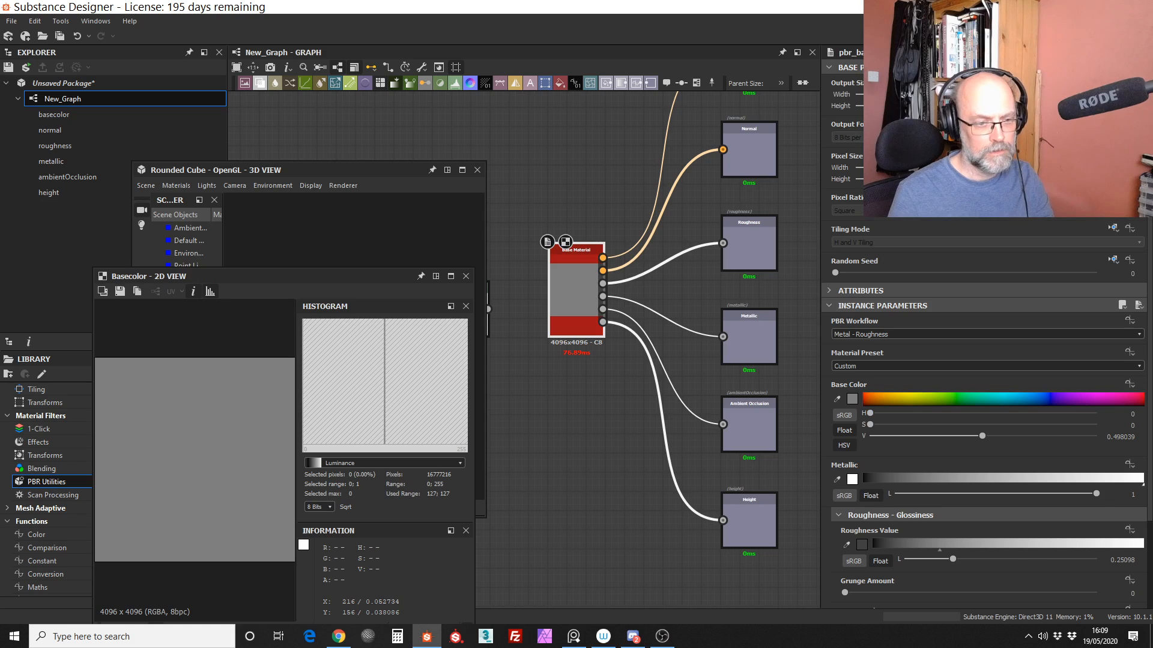
pyautogui.scroll(-3, 967, 556)
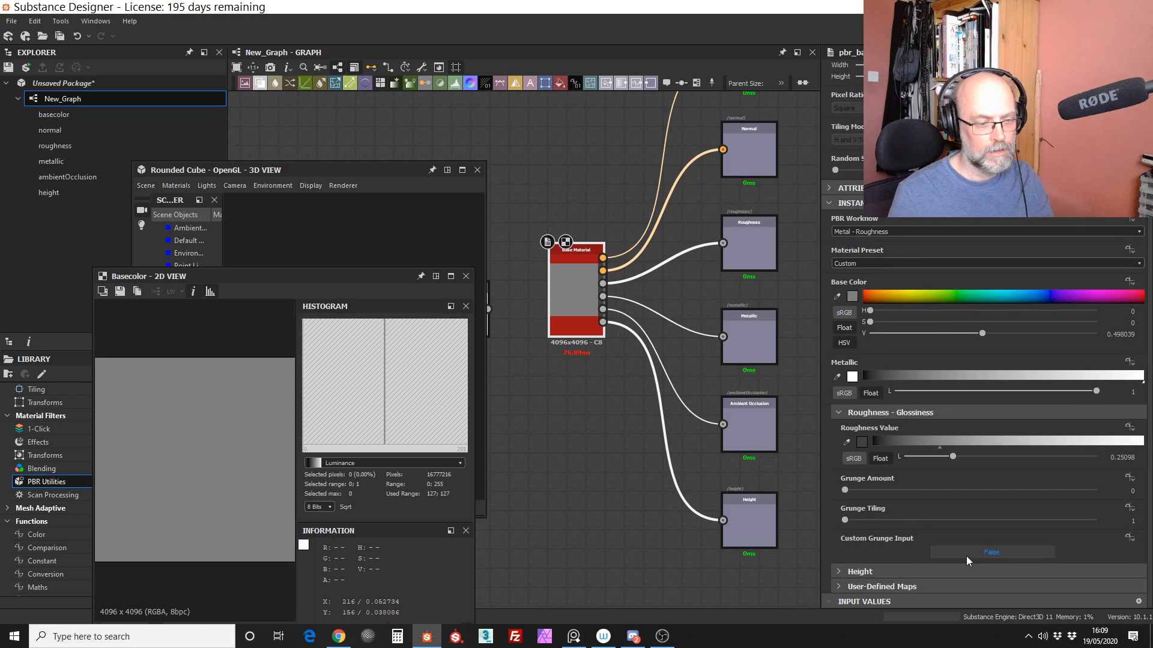
pyautogui.click(879, 572)
pyautogui.scroll(-1, 1068, 481)
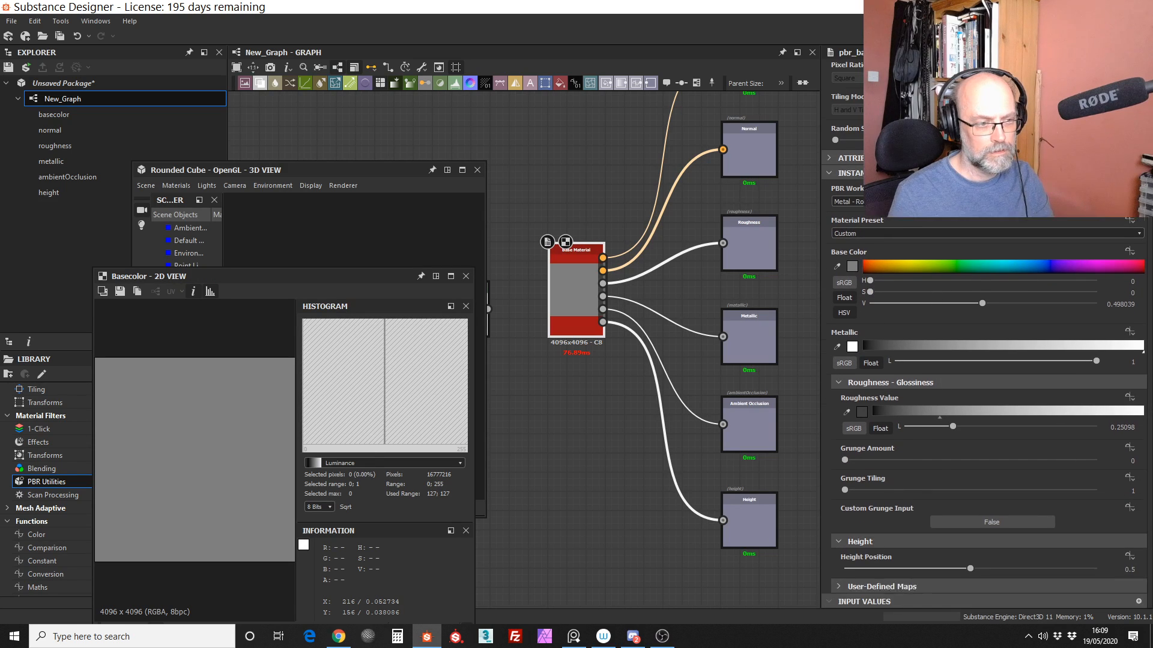
pyautogui.click(934, 591)
pyautogui.scroll(-5, 927, 435)
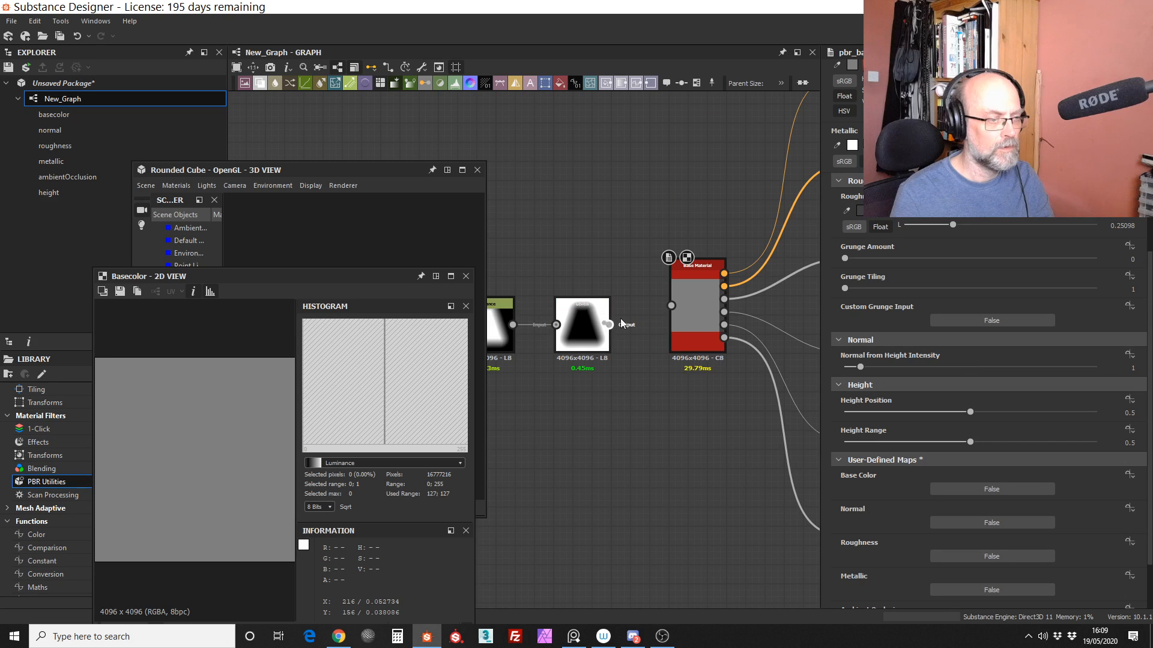
pyautogui.moveTo(609, 325); pyautogui.dragTo(678, 305)
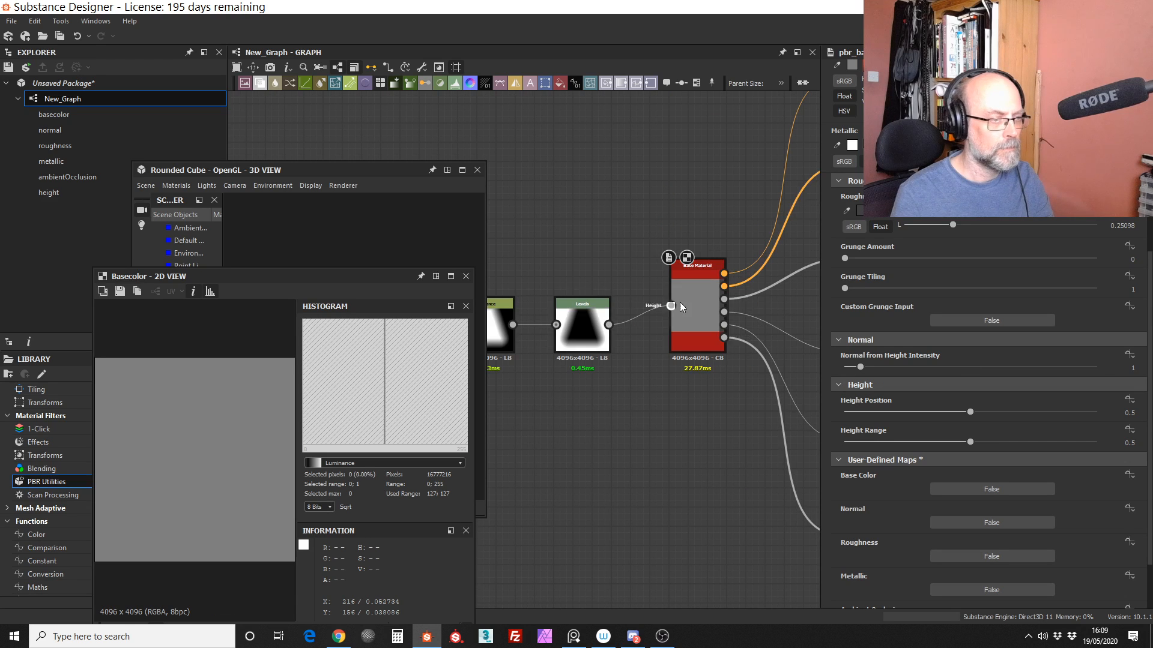
# Step: View the graph outputs in the 3D view, enlarge its window and orbit the rounded cube
pyautogui.moveTo(681, 307); pyautogui.dragTo(603, 377, button='middle')
pyautogui.rightClick(640, 160)
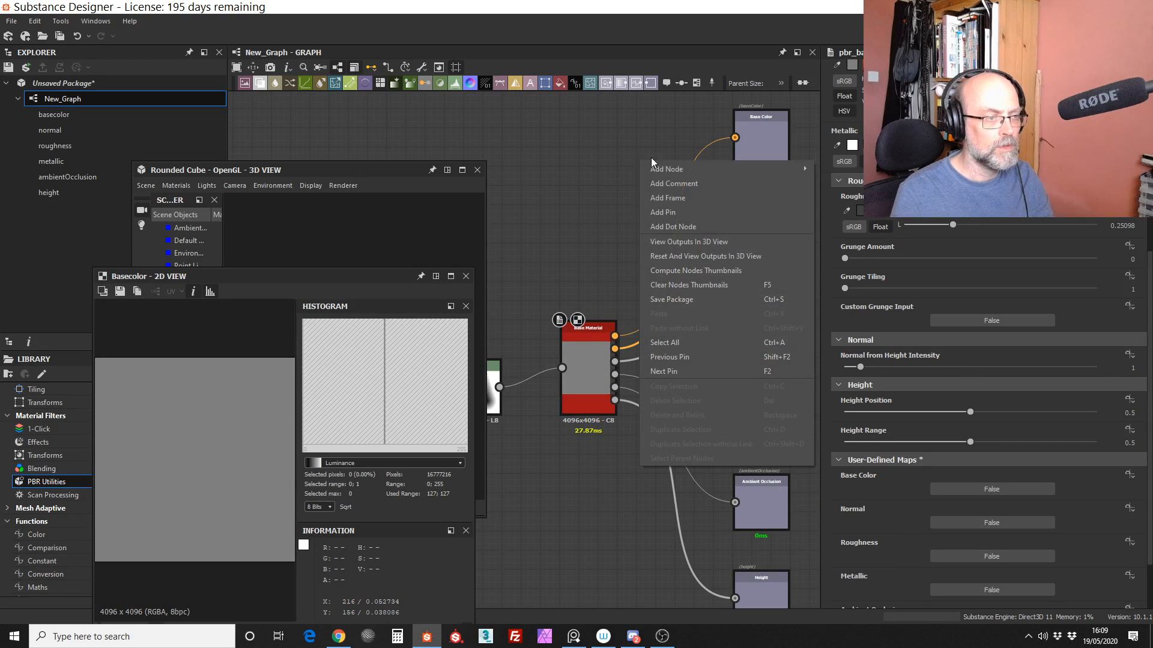
pyautogui.click(682, 240)
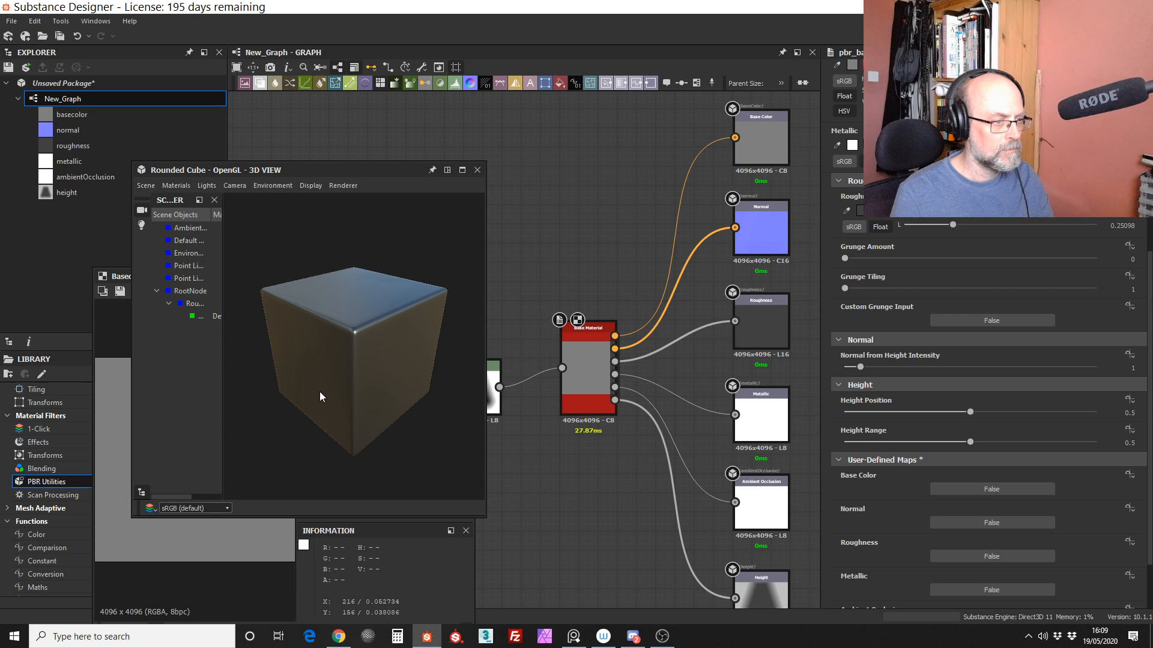
pyautogui.moveTo(319, 391); pyautogui.dragTo(292, 121)
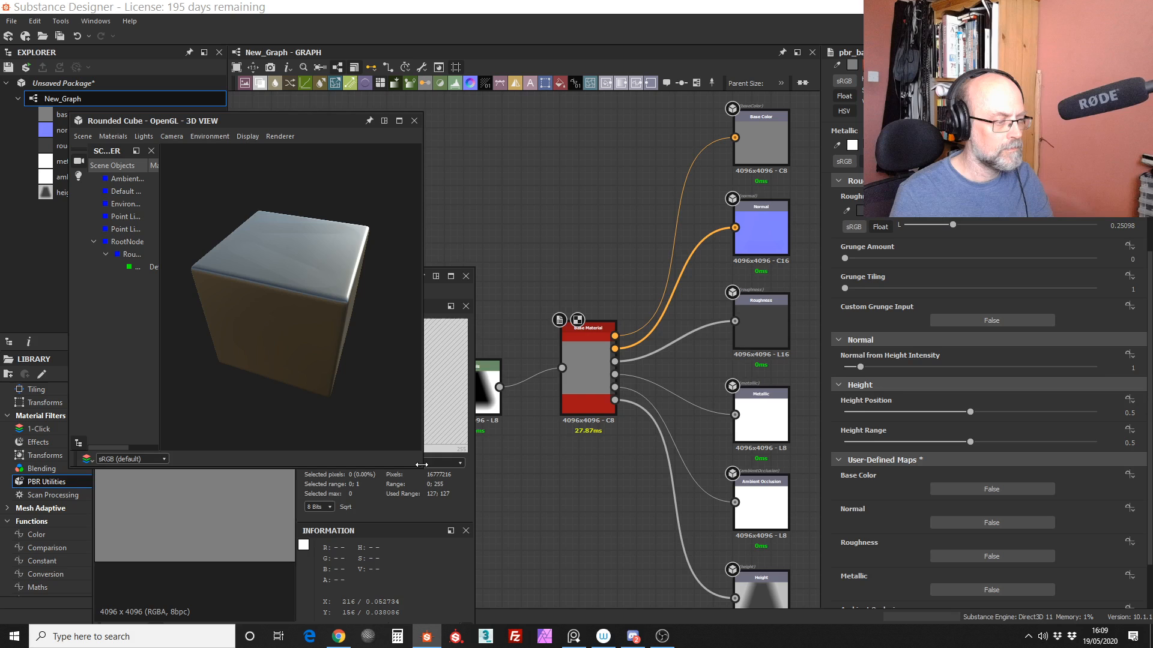
pyautogui.moveTo(421, 464); pyautogui.dragTo(563, 591)
pyautogui.moveTo(401, 406)
pyautogui.mouseDown()
pyautogui.moveTo(433, 411)
pyautogui.moveTo(390, 411)
pyautogui.mouseUp()
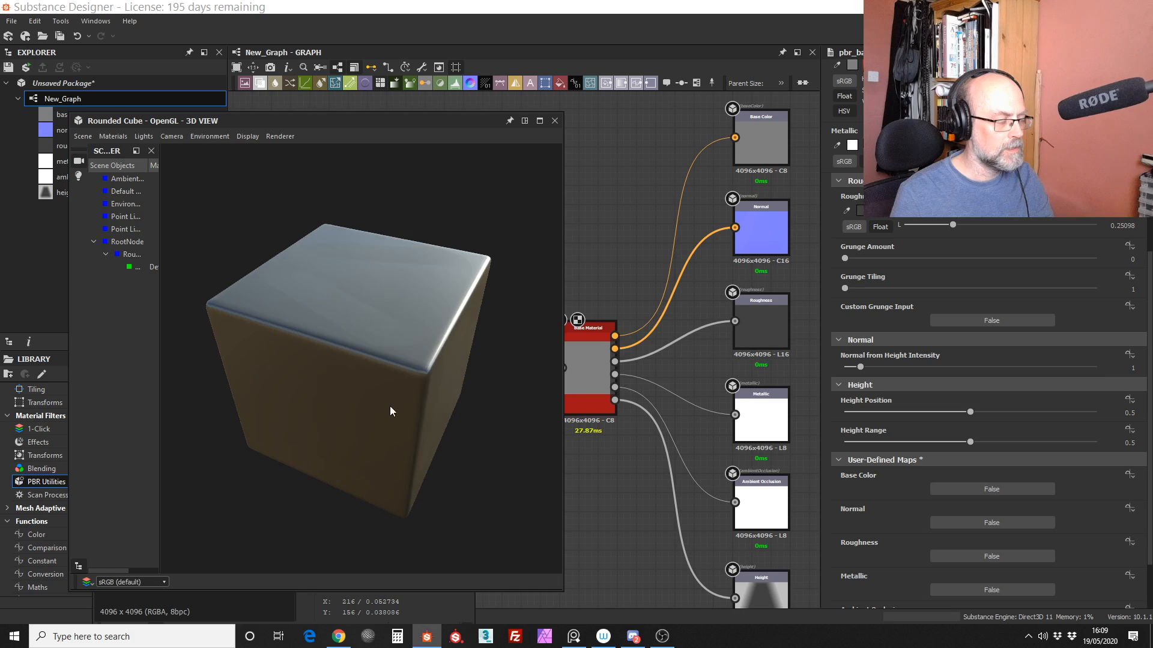
# Step: Move the 3D view clear of the Base Material nodes and examine the cube's surface alongside the outputs
pyautogui.moveTo(662, 285); pyautogui.dragTo(667, 253, button='middle')
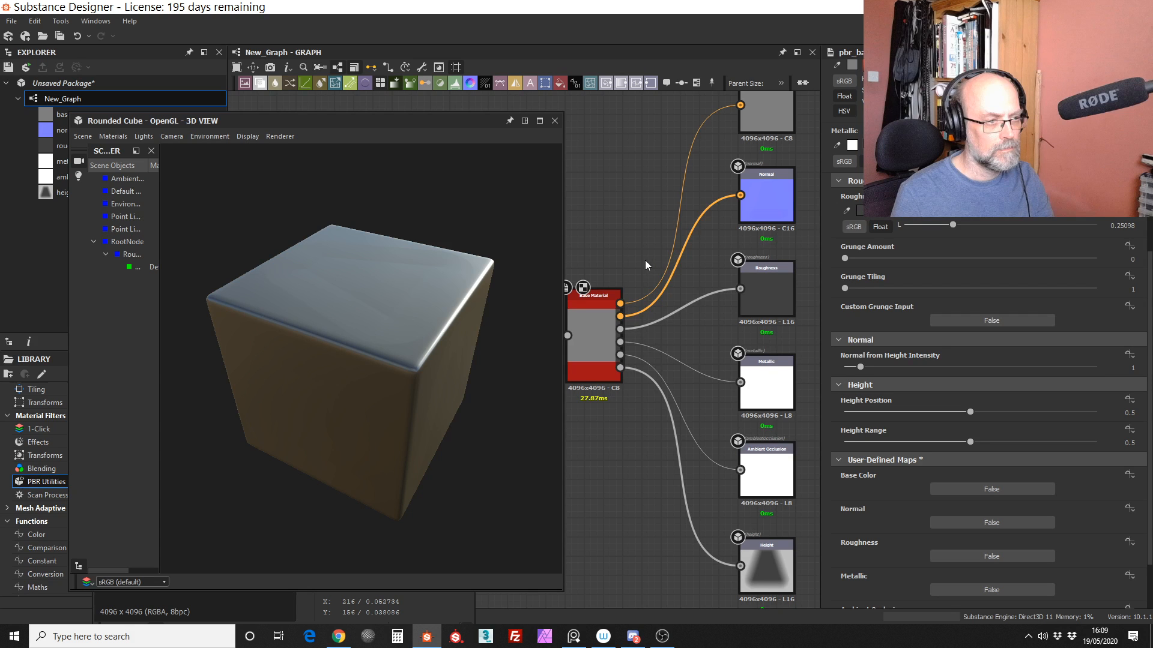
pyautogui.moveTo(645, 260); pyautogui.dragTo(626, 328, button='middle')
pyautogui.moveTo(431, 121); pyautogui.dragTo(350, 121)
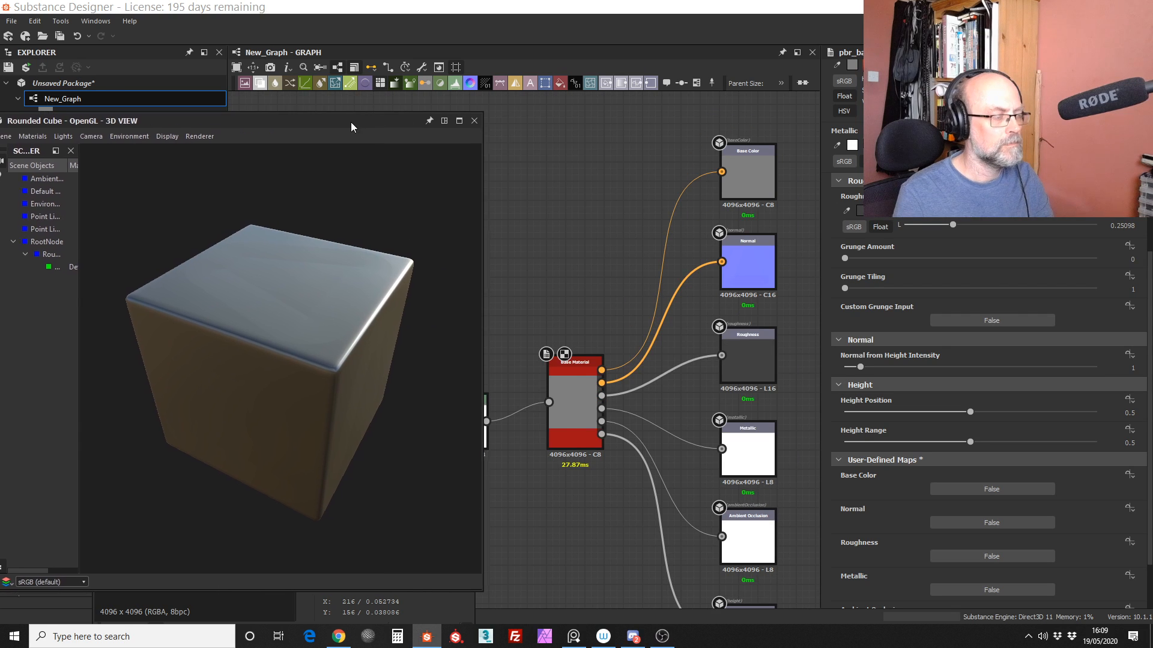
pyautogui.moveTo(599, 218); pyautogui.dragTo(550, 206, button='middle')
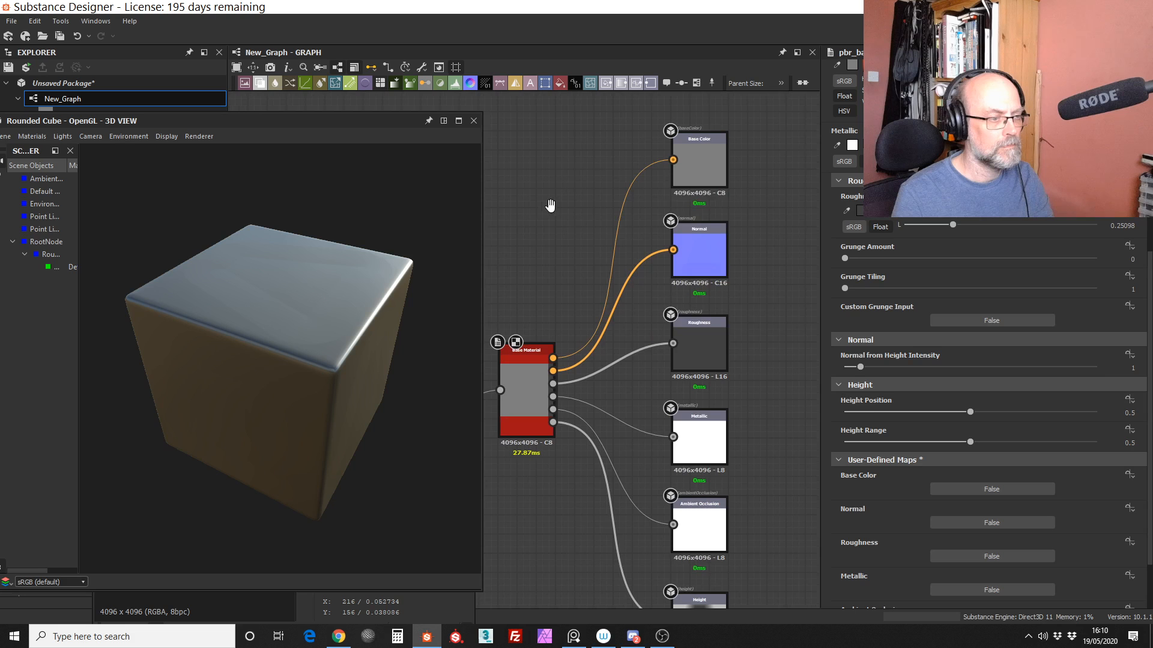
pyautogui.scroll(-4, 624, 285)
pyautogui.moveTo(286, 351); pyautogui.dragTo(268, 329)
pyautogui.scroll(3, 720, 415)
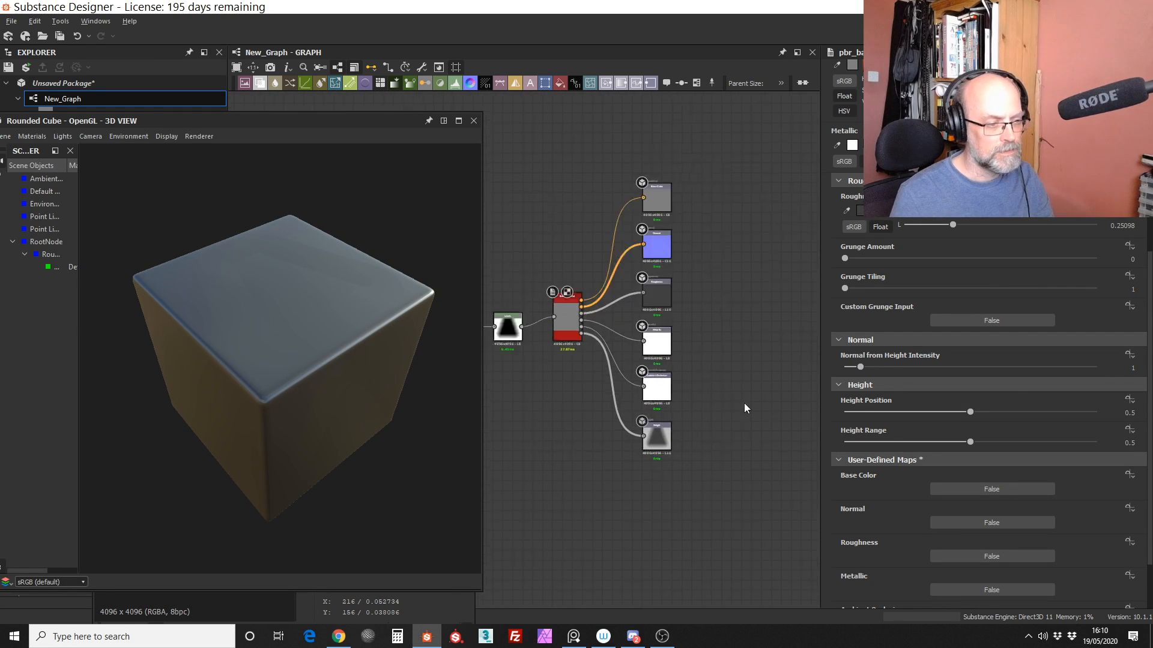
pyautogui.moveTo(709, 424); pyautogui.dragTo(795, 419, button='middle')
# Step: Add an Output node to the graph below the Height output
pyautogui.rightClick(579, 455)
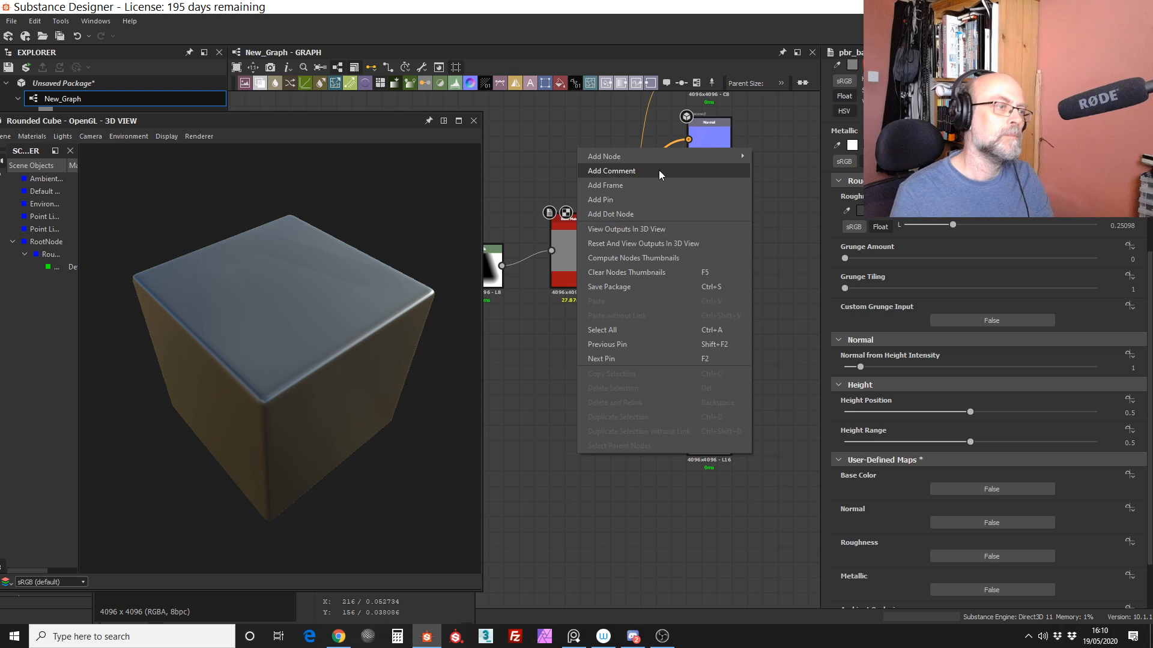
pyautogui.click(565, 356)
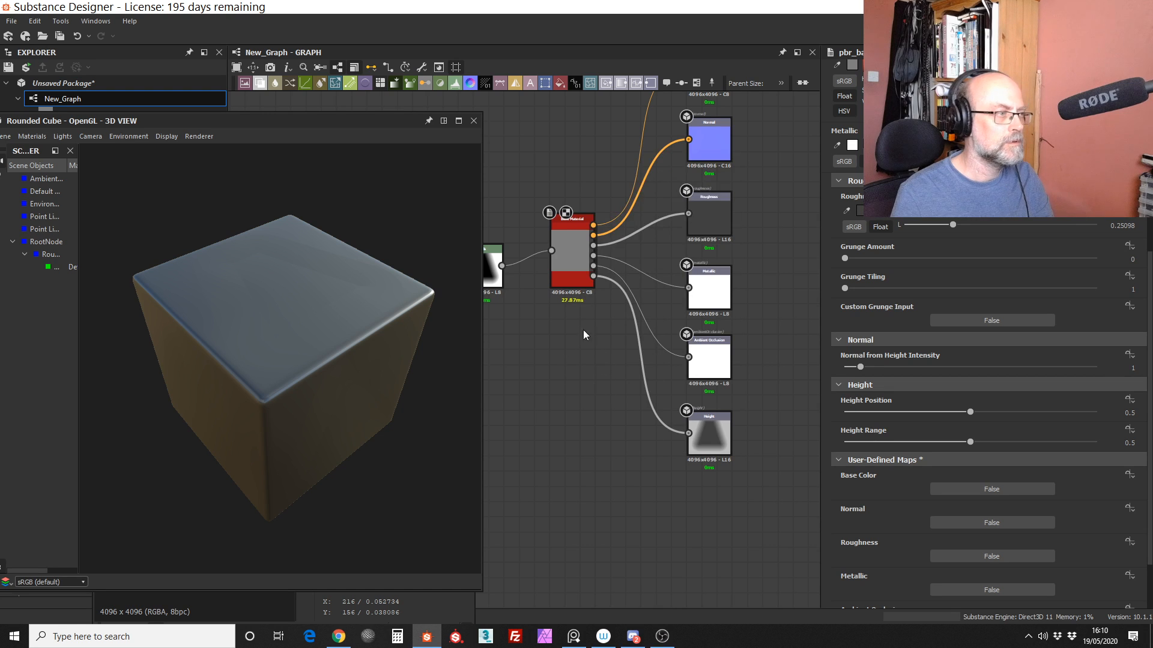
pyautogui.moveTo(650, 84); pyautogui.dragTo(721, 510)
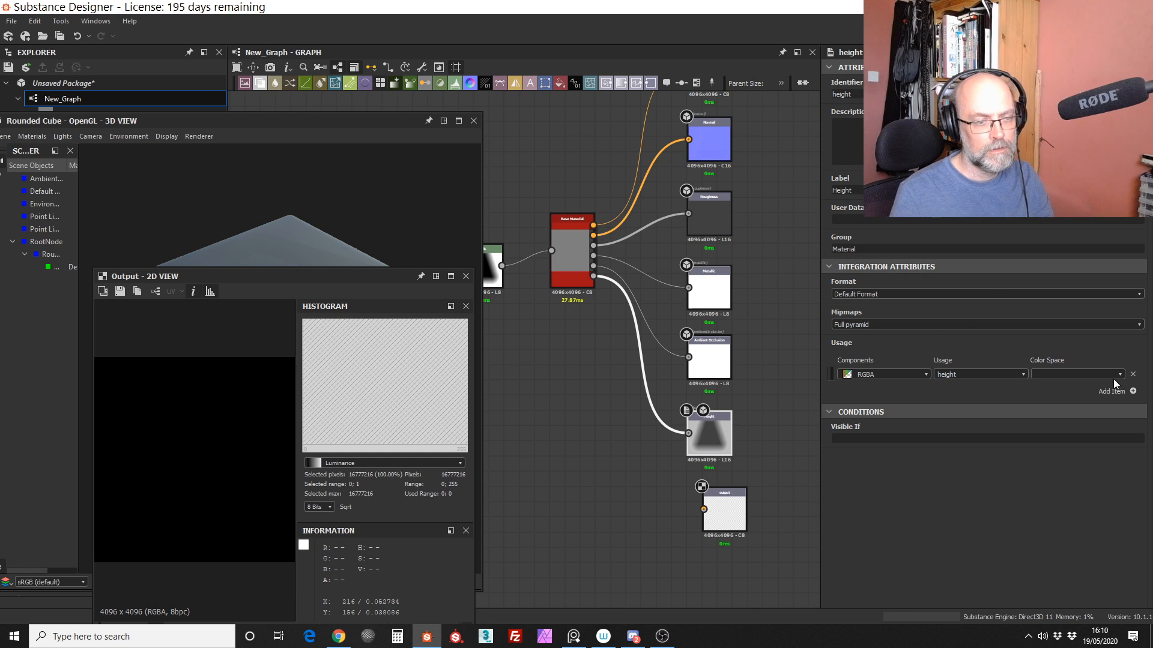
# Step: Replace the Height output's usage entry with a new RGBA entry set to opacity
pyautogui.click(1132, 374)
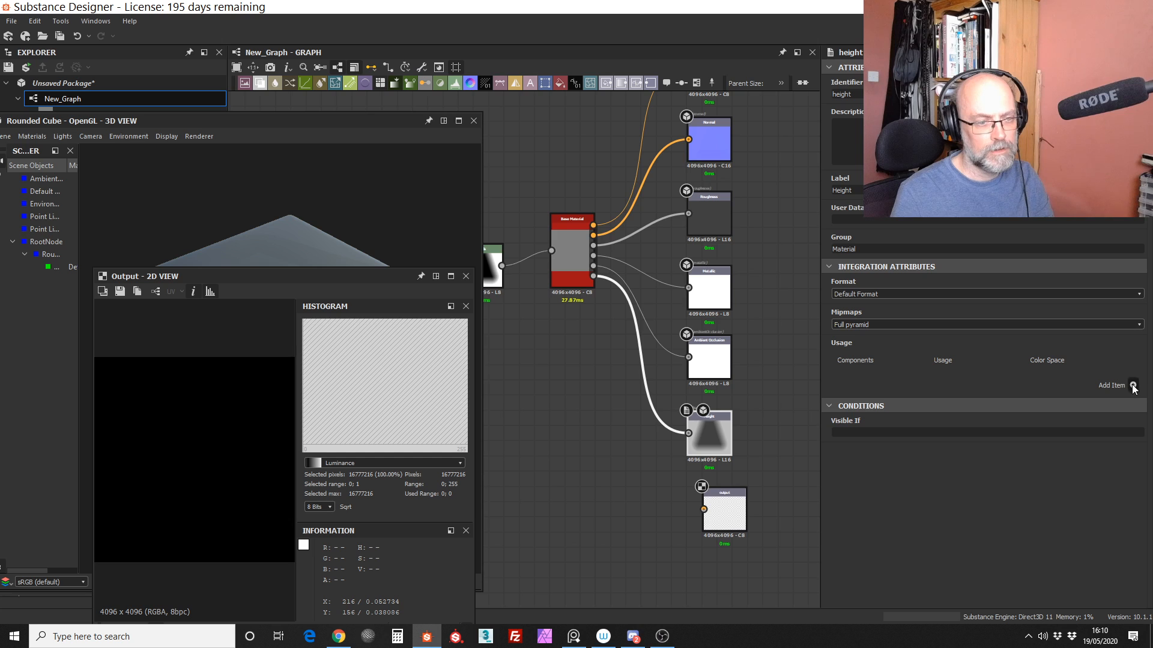
pyautogui.click(1132, 391)
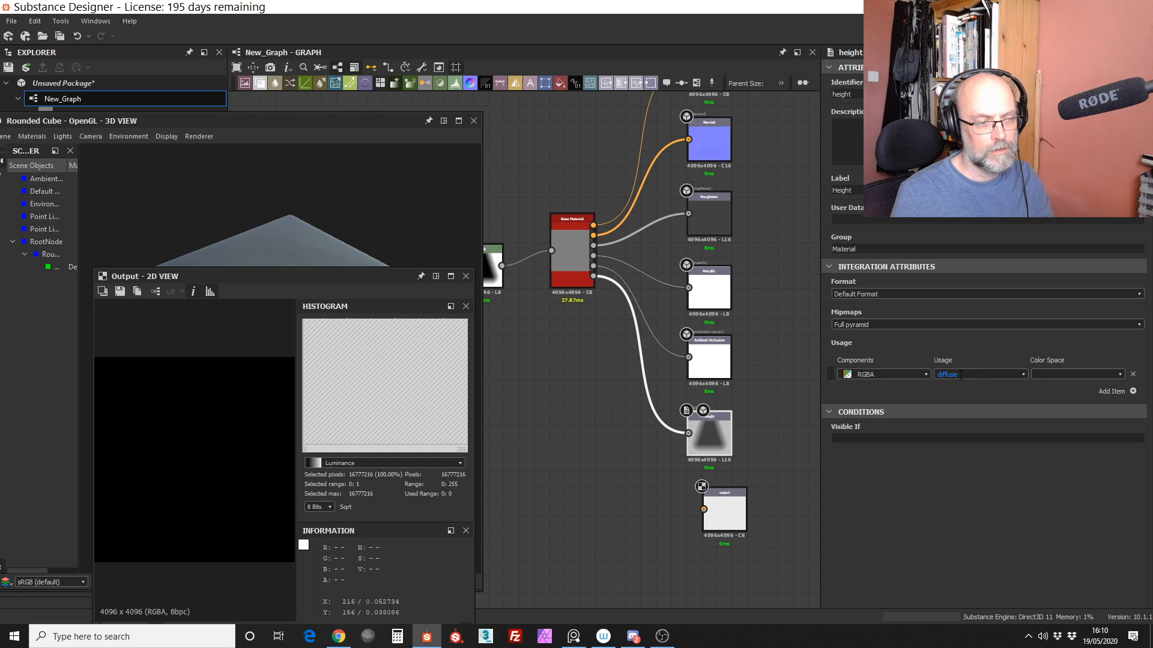
pyautogui.click(960, 375)
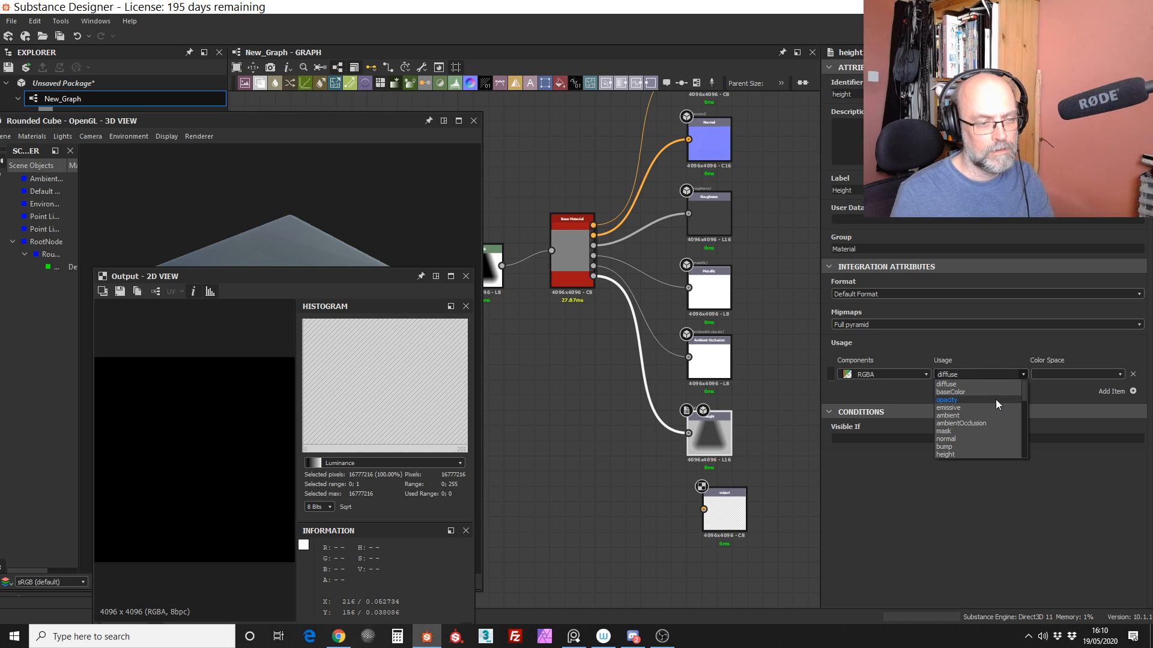
pyautogui.click(995, 400)
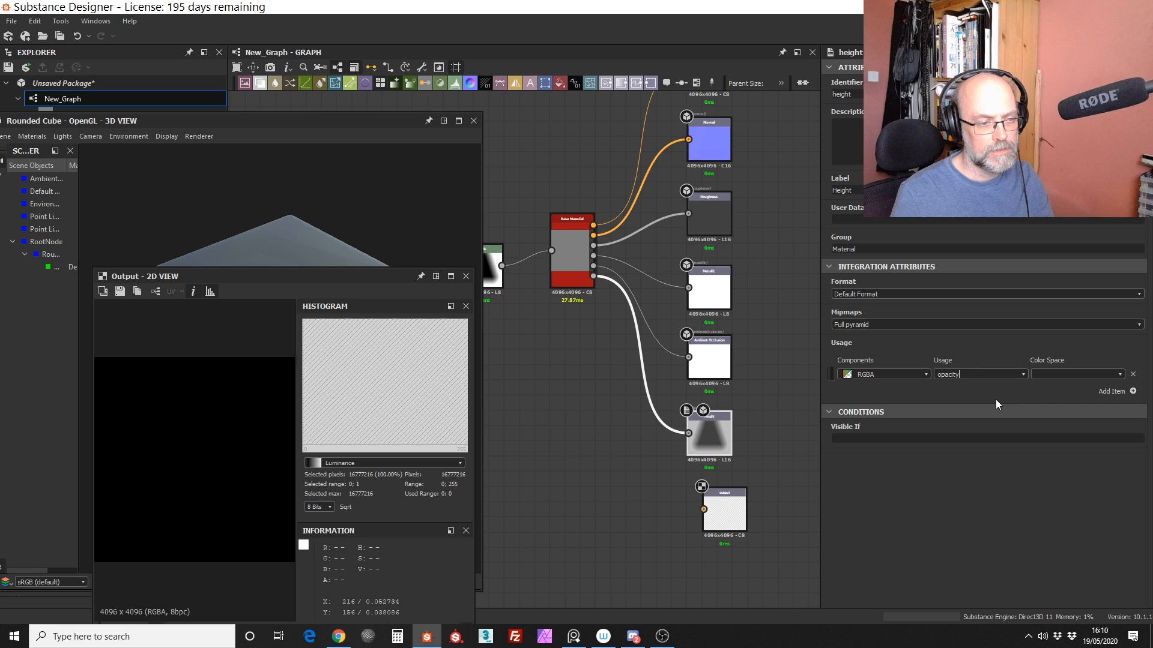
# Step: Align the new output node under the Height output, feed it with the Levels output and check the cube in 3D
pyautogui.moveTo(724, 509); pyautogui.dragTo(710, 509)
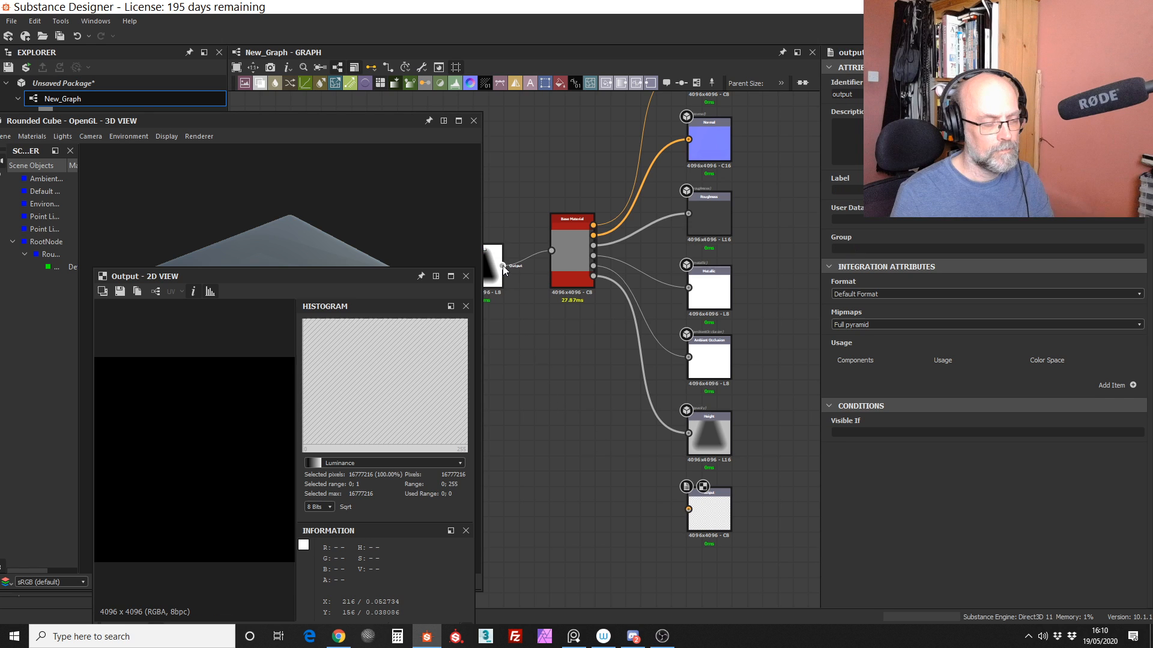
pyautogui.moveTo(502, 266); pyautogui.dragTo(689, 510)
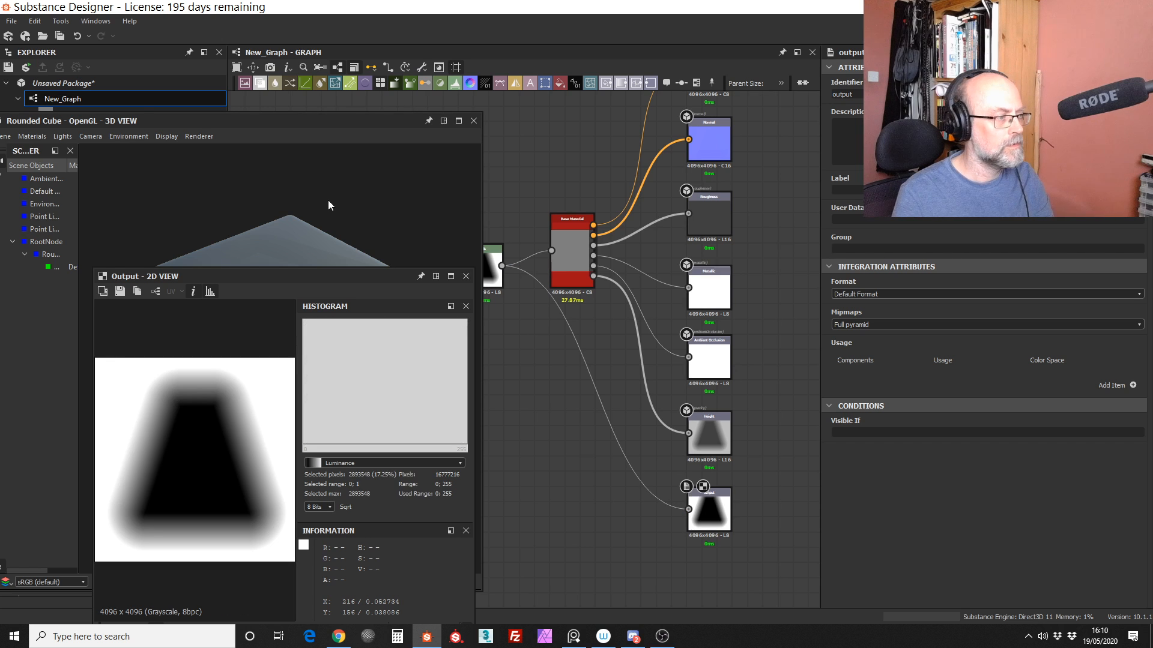
pyautogui.click(322, 218)
pyautogui.moveTo(322, 218); pyautogui.dragTo(356, 223)
pyautogui.moveTo(554, 429); pyautogui.dragTo(610, 437, button='middle')
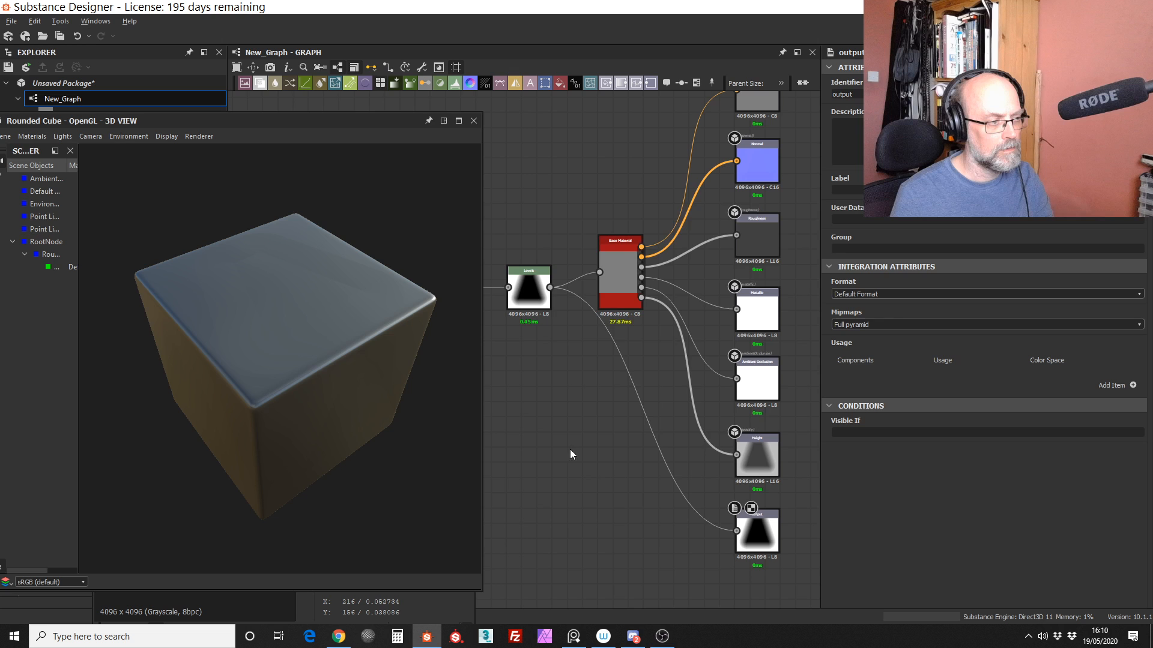
# Step: Set the identifier of the new output node fed by Levels to Opacity
pyautogui.scroll(-2, 570, 449)
pyautogui.doubleClick(712, 505)
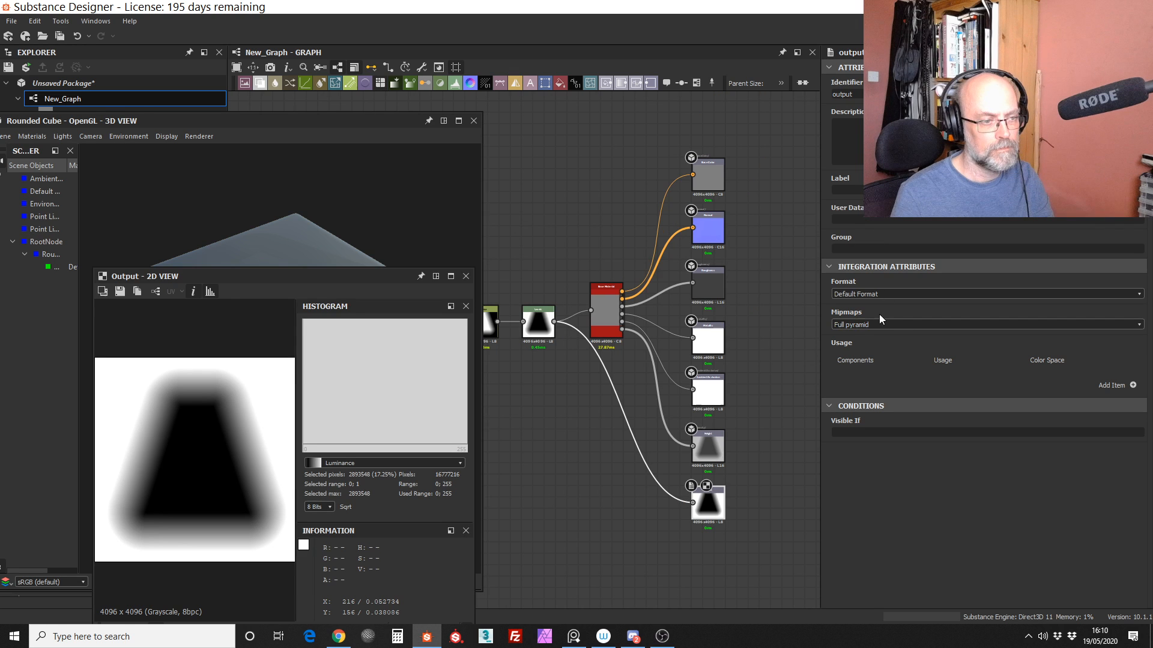
pyautogui.moveTo(858, 94); pyautogui.dragTo(752, 97)
pyautogui.write('O')
pyautogui.write('pacity')
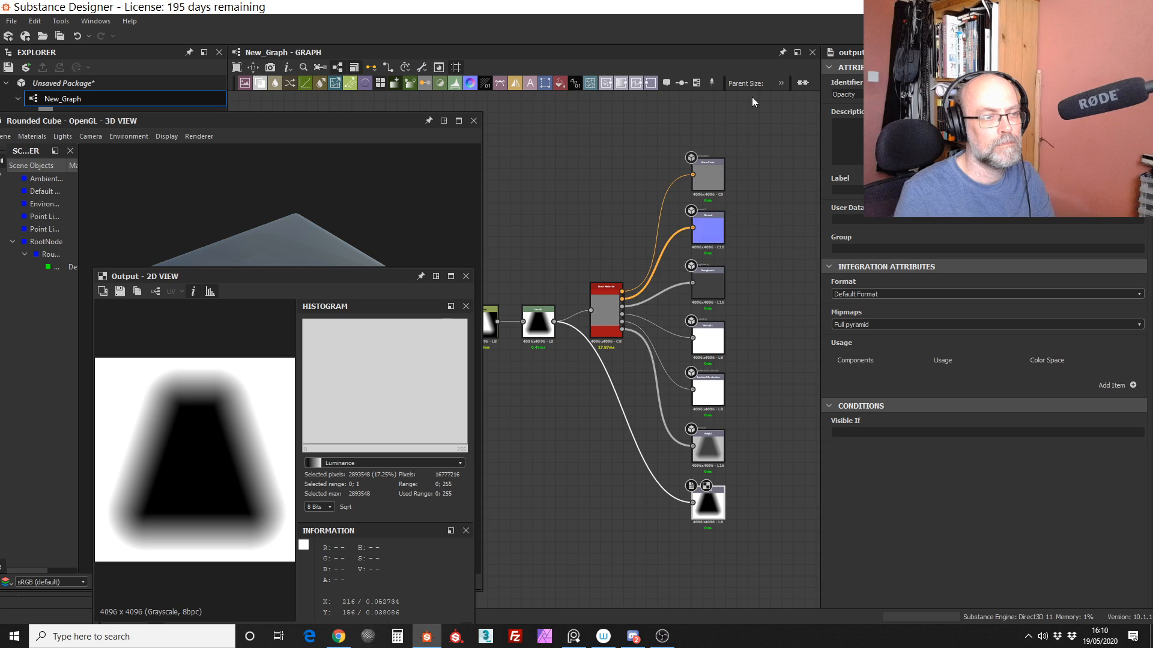
pyautogui.moveTo(407, 120); pyautogui.dragTo(568, 258)
pyautogui.click(12, 21)
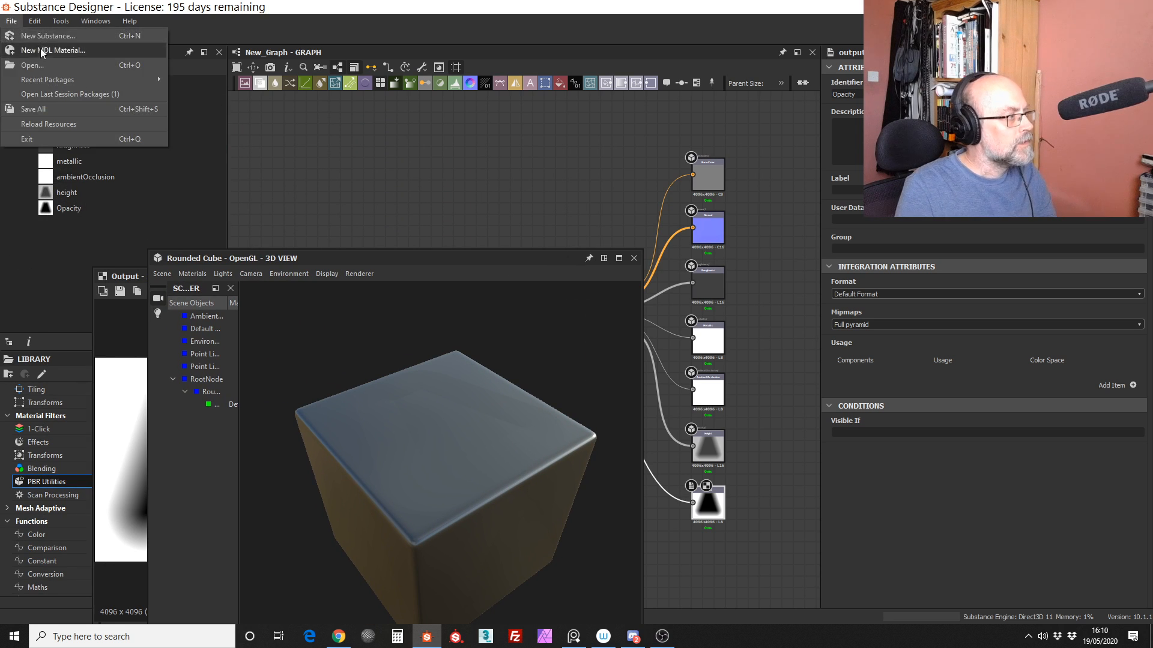
pyautogui.click(51, 79)
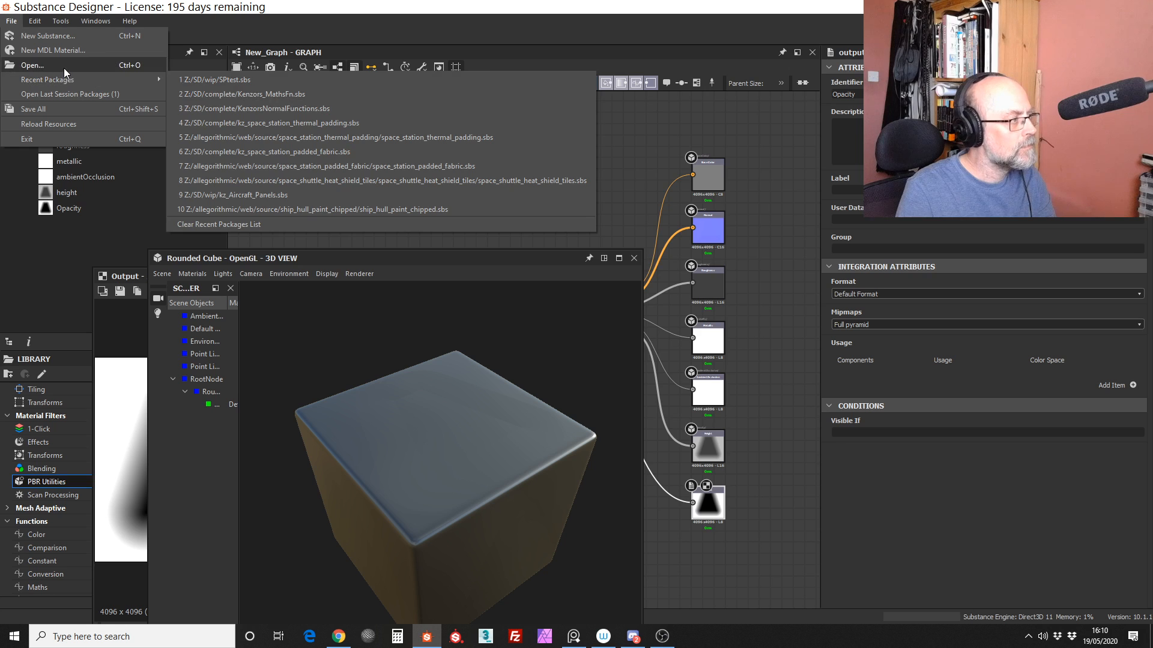
pyautogui.press('Escape')
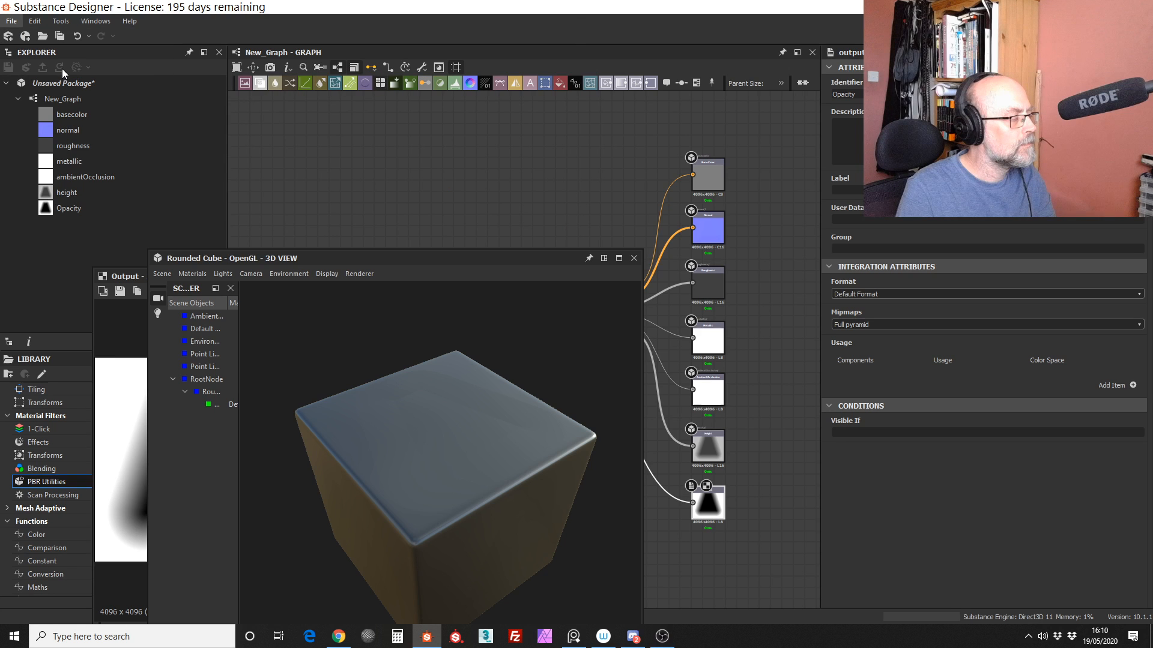
pyautogui.hotkey('ctrl', 'o')
pyautogui.scroll(-1, 95, 223)
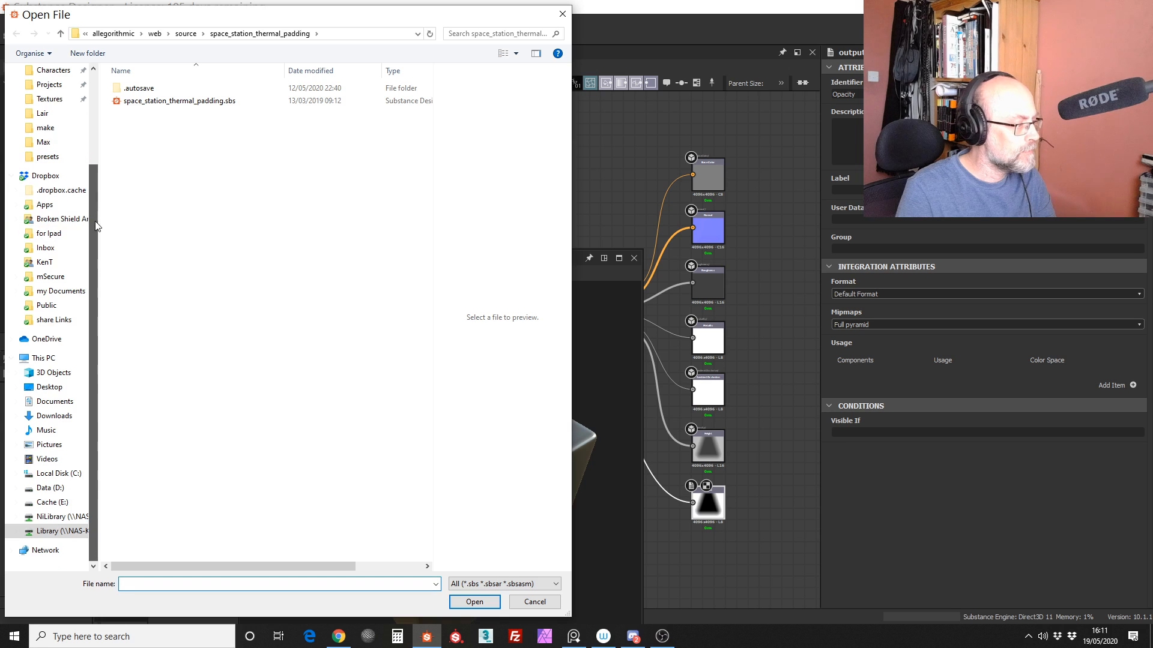
pyautogui.click(53, 487)
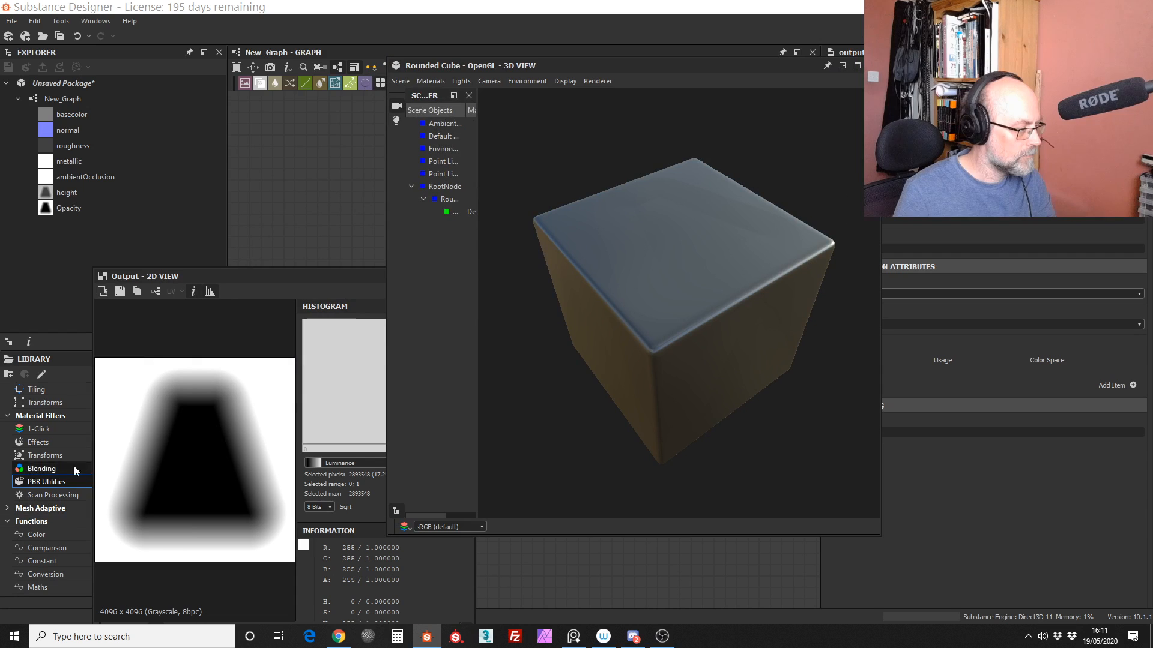
# Step: Move the 2D view window off the library, over the 3D view
pyautogui.moveTo(262, 276); pyautogui.dragTo(624, 119)
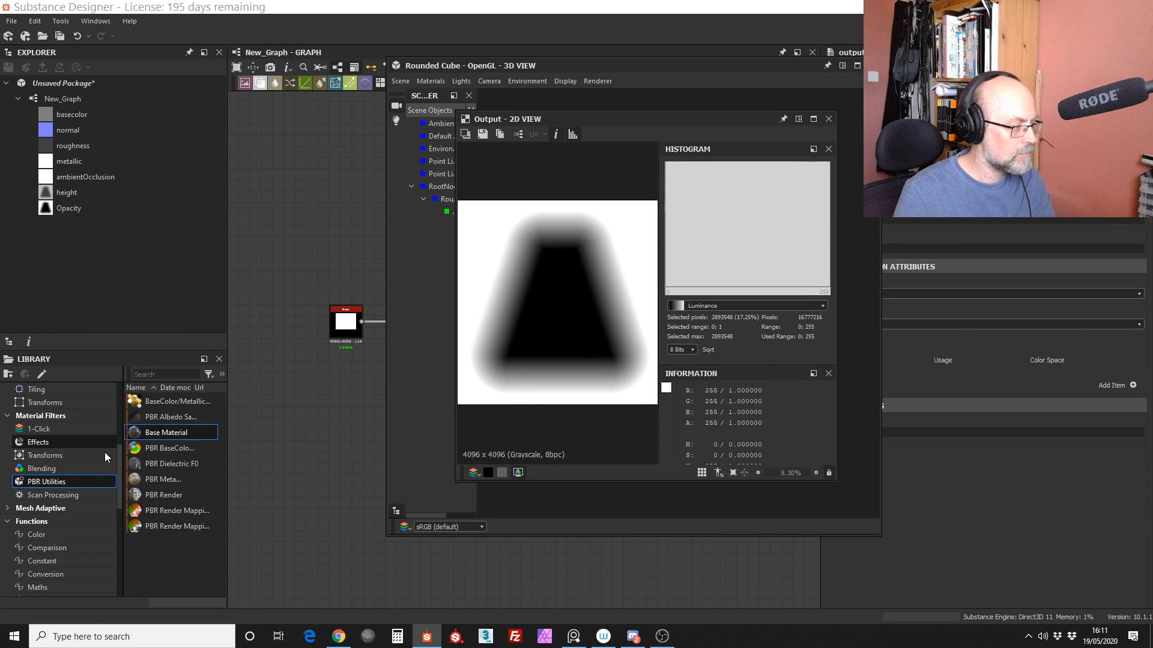
# Step: Search the library for "window" and look through the matching assets
pyautogui.scroll(5, 90, 447)
pyautogui.click(66, 443)
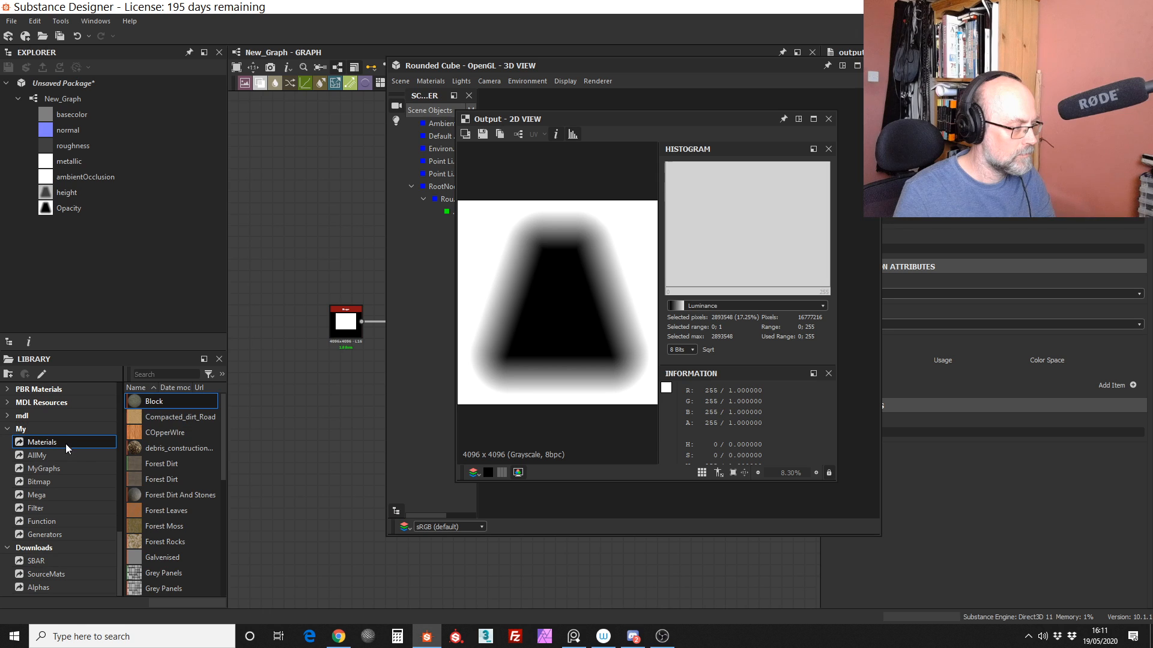
pyautogui.click(171, 372)
pyautogui.write('w')
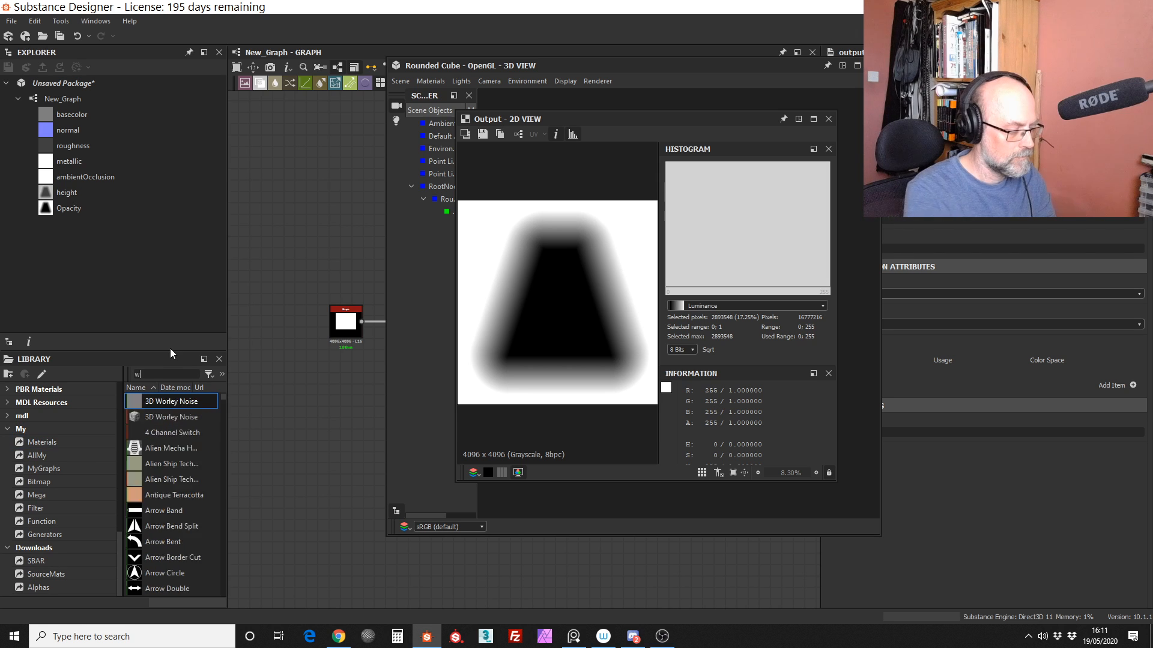
pyautogui.write('indow')
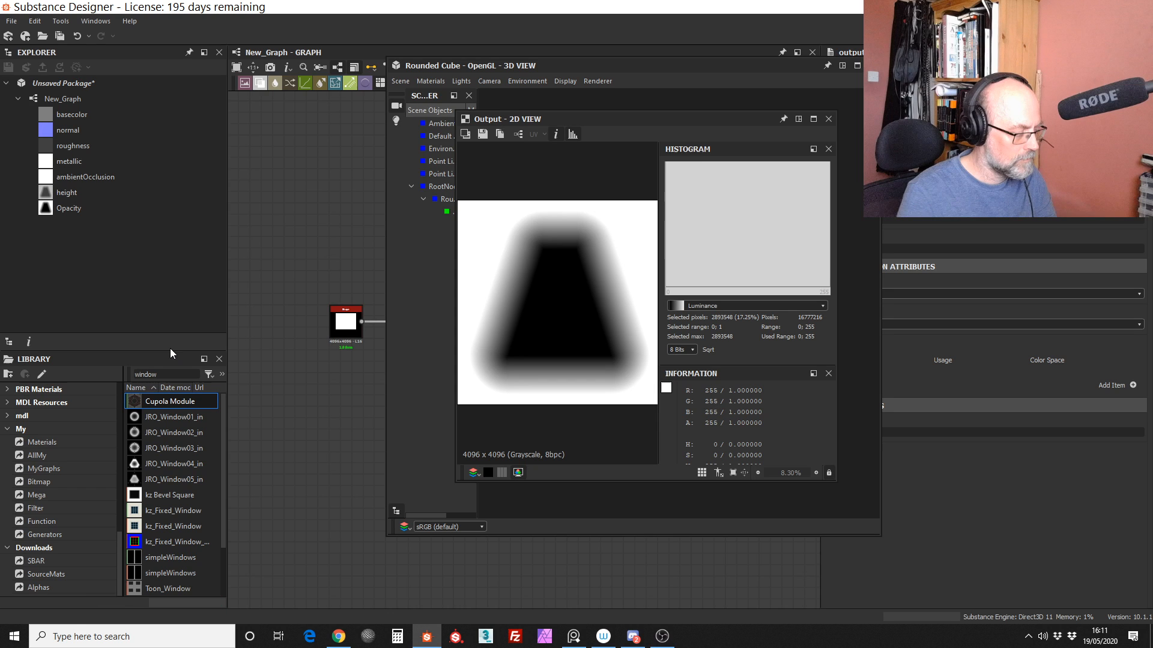
pyautogui.moveTo(223, 479); pyautogui.dragTo(232, 522)
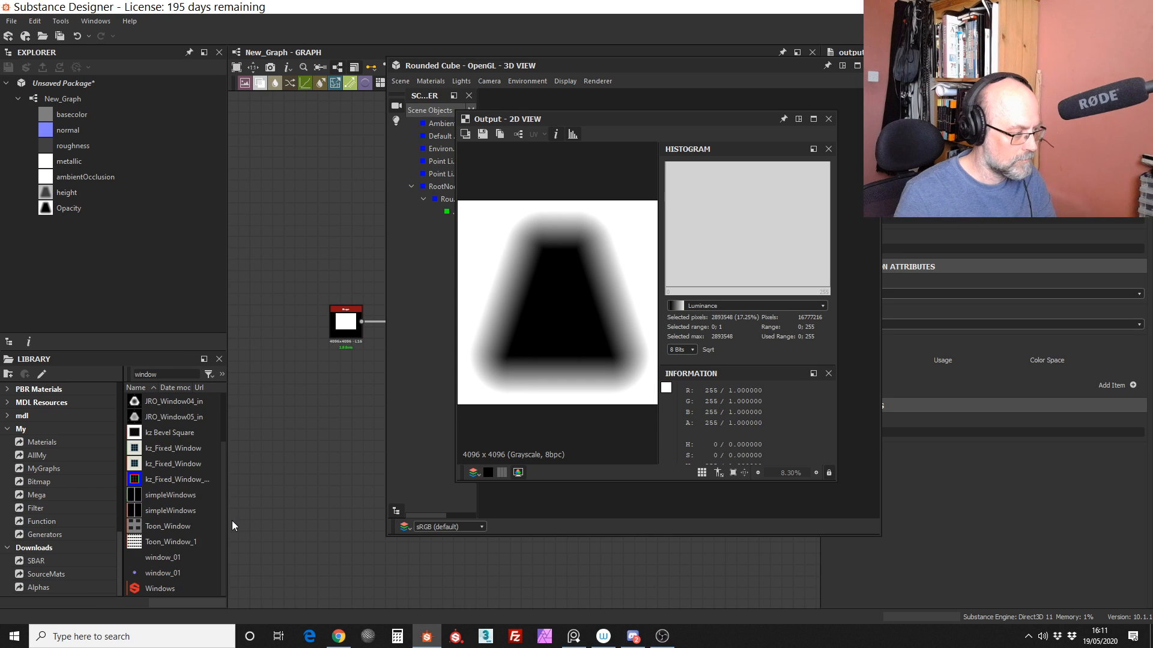
# Step: Load the kz_Fixed_Window.sbsar and kz_Fixed_Window.sbs packages from the library and open the kz_Fixed_Window graph
pyautogui.moveTo(184, 447); pyautogui.dragTo(171, 321)
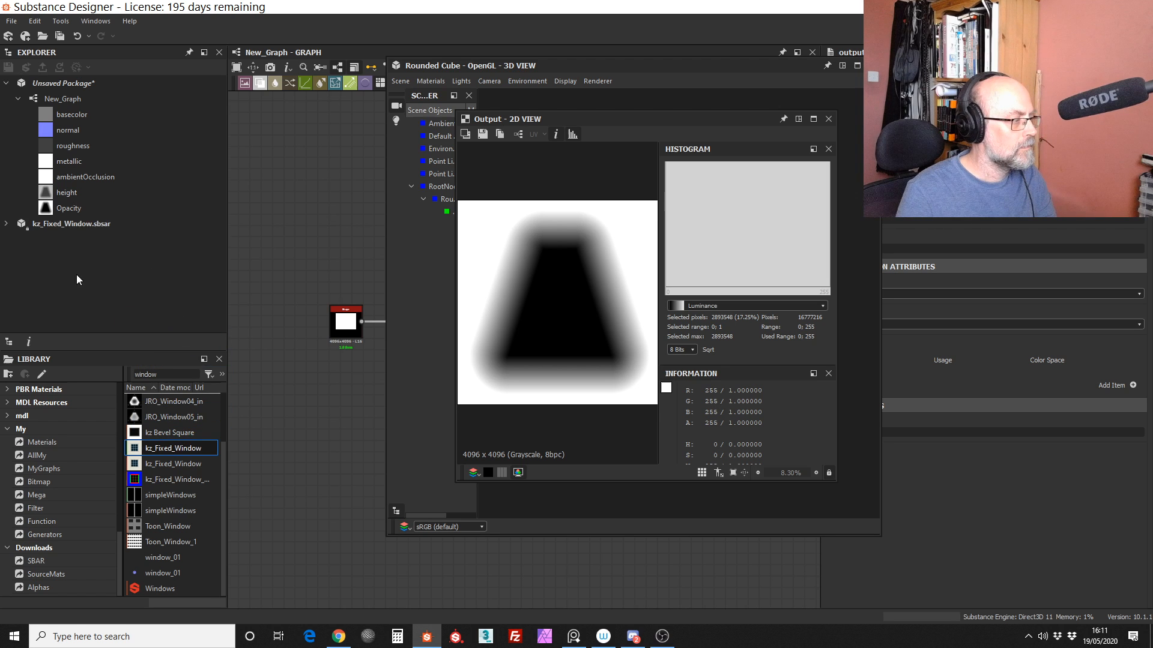
pyautogui.moveTo(175, 464); pyautogui.dragTo(162, 322)
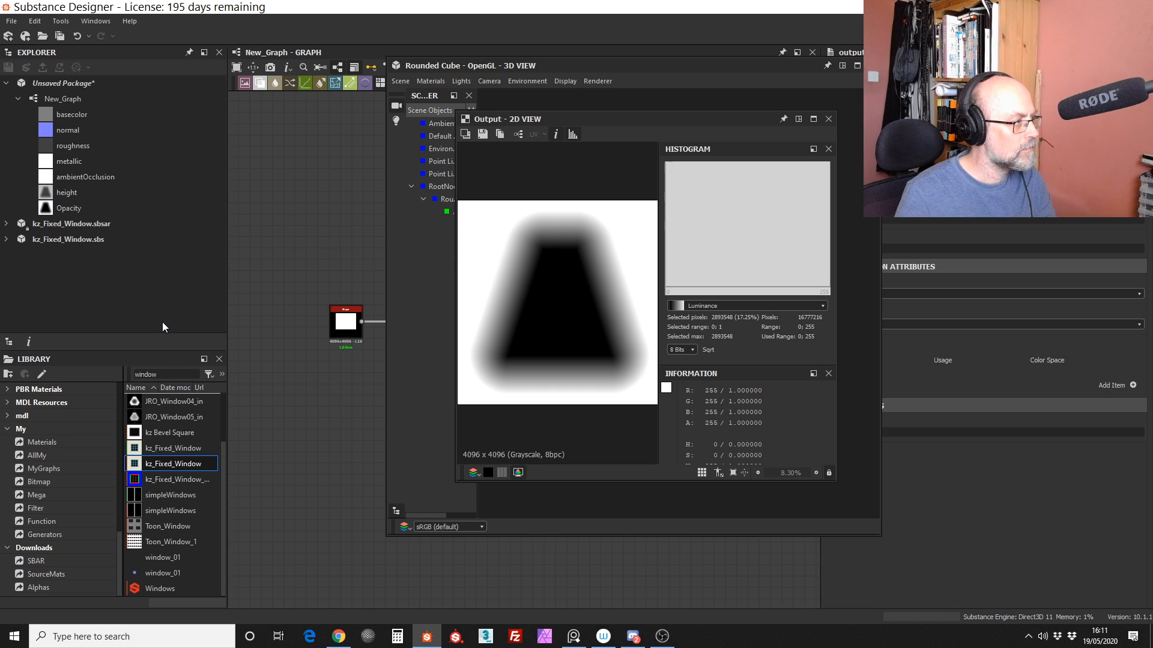
pyautogui.click(84, 240)
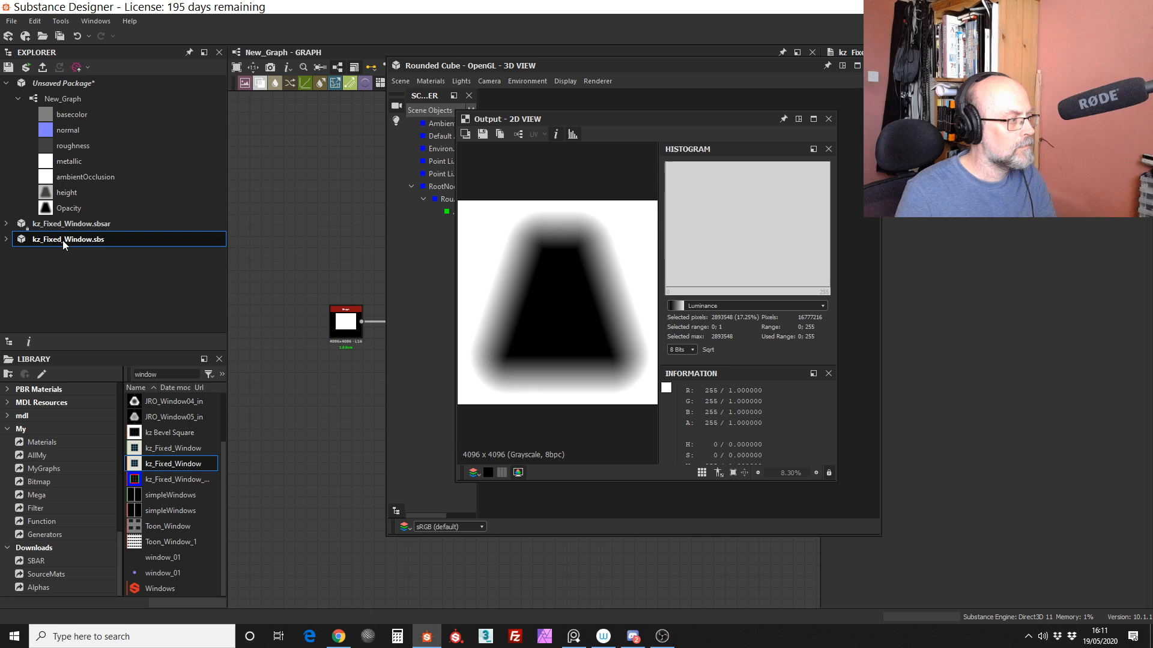
pyautogui.doubleClick(62, 240)
pyautogui.click(64, 256)
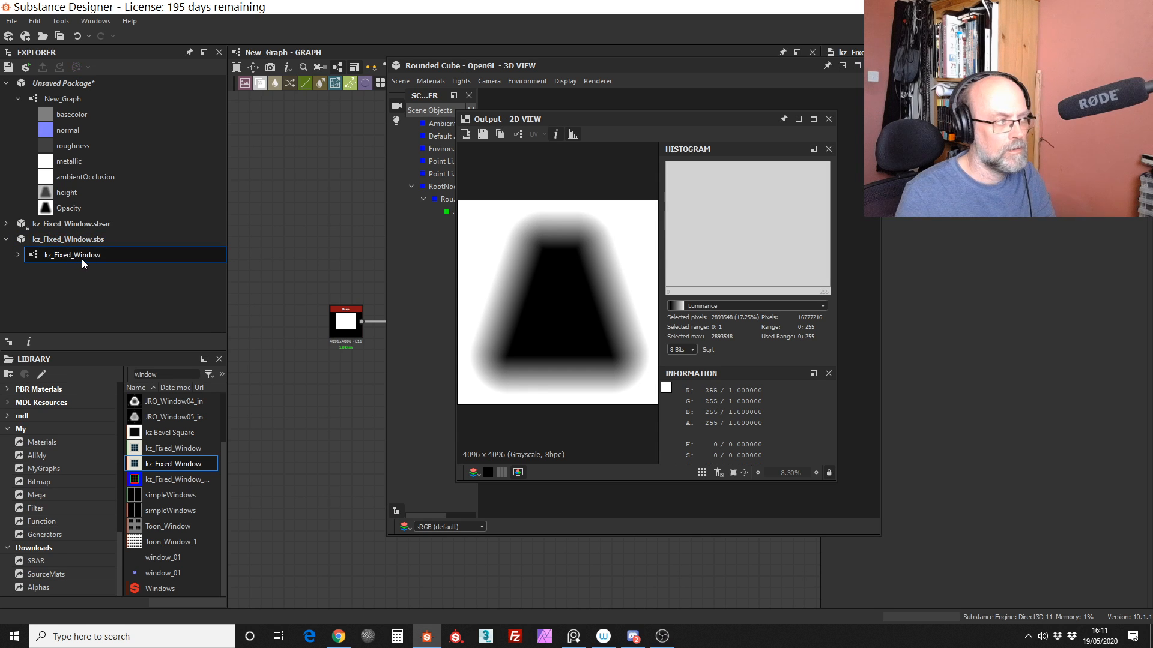
pyautogui.doubleClick(82, 259)
# Step: Move the 3D view and 2D view windows apart to uncover the node graph, checking the window material on the cube
pyautogui.click(794, 101)
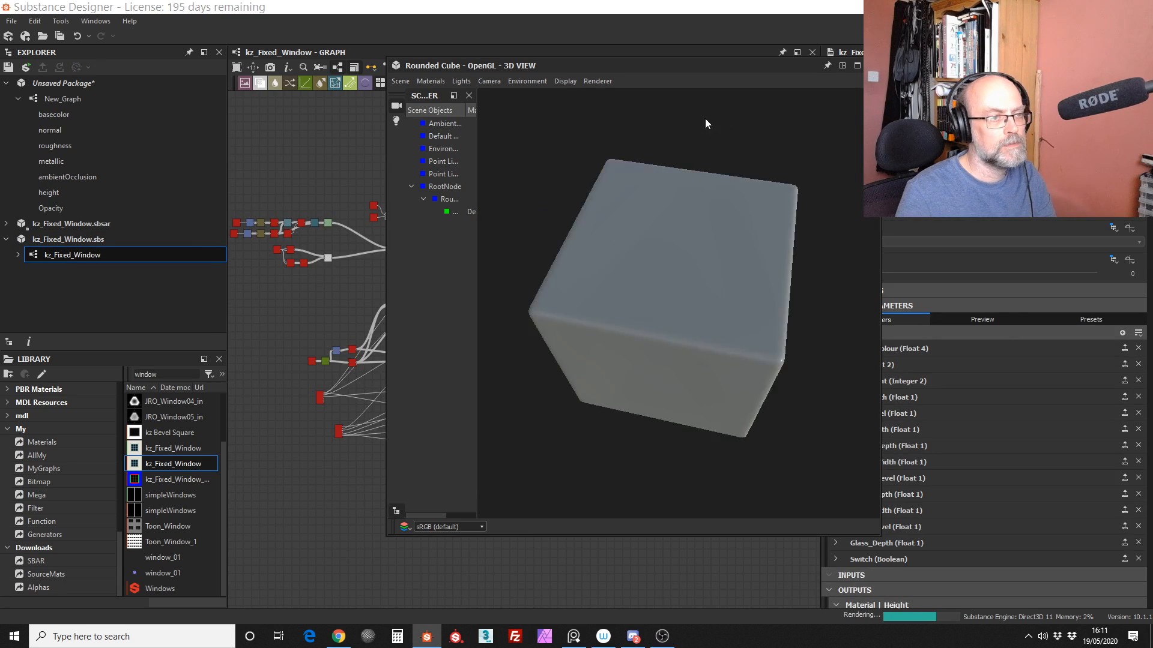
pyautogui.moveTo(777, 67); pyautogui.dragTo(411, 243)
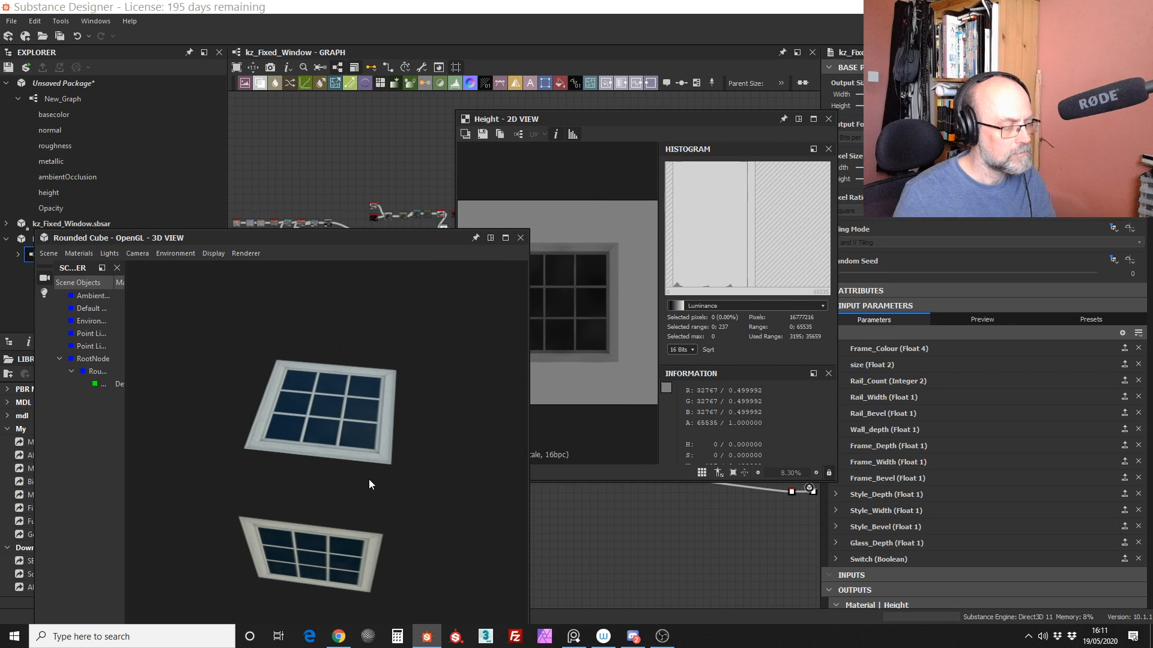
pyautogui.moveTo(369, 479); pyautogui.dragTo(413, 407)
pyautogui.scroll(6, 366, 382)
pyautogui.moveTo(789, 123); pyautogui.dragTo(947, 220)
pyautogui.moveTo(497, 234); pyautogui.dragTo(213, 255)
# Step: Examine the output nodes of the kz_Fixed_Window graph and the attributes of its Base Color output
pyautogui.scroll(5, 324, 267)
pyautogui.moveTo(324, 267); pyautogui.dragTo(432, 307, button='middle')
pyautogui.moveTo(555, 286); pyautogui.dragTo(402, 381, button='middle')
pyautogui.scroll(6, 503, 318)
pyautogui.moveTo(471, 305); pyautogui.dragTo(700, 276, button='middle')
pyautogui.scroll(3, 210, 413)
pyautogui.moveTo(211, 409)
pyautogui.mouseDown()
pyautogui.moveTo(238, 319)
pyautogui.moveTo(227, 420)
pyautogui.moveTo(214, 387)
pyautogui.moveTo(206, 416)
pyautogui.mouseUp()
pyautogui.scroll(-6, 480, 372)
pyautogui.moveTo(499, 385)
pyautogui.mouseDown(button='middle')
pyautogui.moveTo(414, 293)
pyautogui.moveTo(357, 265)
pyautogui.mouseUp(button='middle')
pyautogui.moveTo(636, 368)
pyautogui.mouseDown(button='middle')
pyautogui.moveTo(514, 314)
pyautogui.moveTo(312, 303)
pyautogui.mouseUp(button='middle')
pyautogui.moveTo(556, 387); pyautogui.dragTo(306, 360, button='middle')
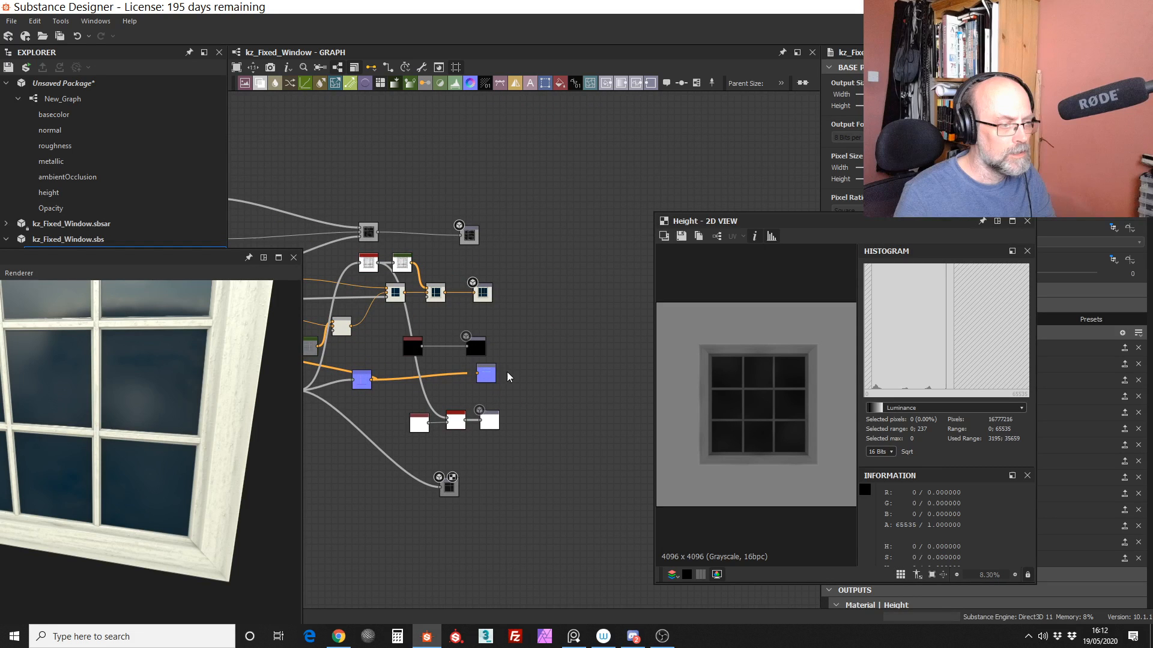
pyautogui.scroll(5, 508, 390)
pyautogui.moveTo(509, 407); pyautogui.dragTo(561, 407, button='middle')
pyautogui.moveTo(562, 227); pyautogui.dragTo(559, 285, button='middle')
pyautogui.moveTo(560, 153); pyautogui.dragTo(556, 344, button='middle')
pyautogui.moveTo(549, 251); pyautogui.dragTo(553, 260, button='middle')
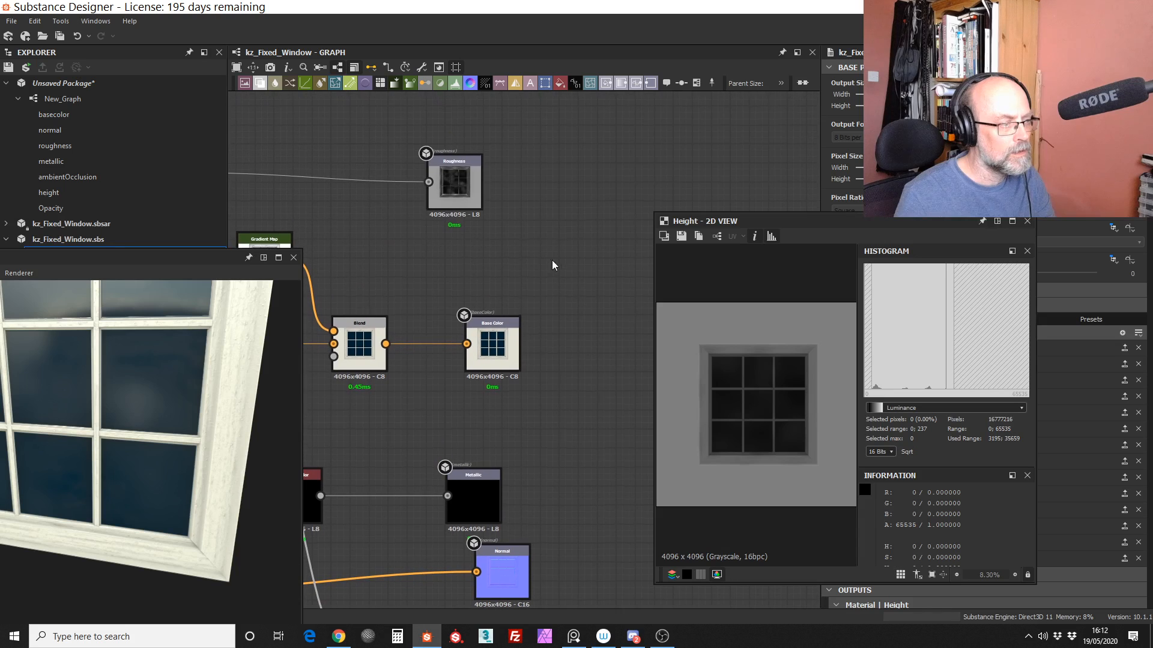
pyautogui.click(508, 325)
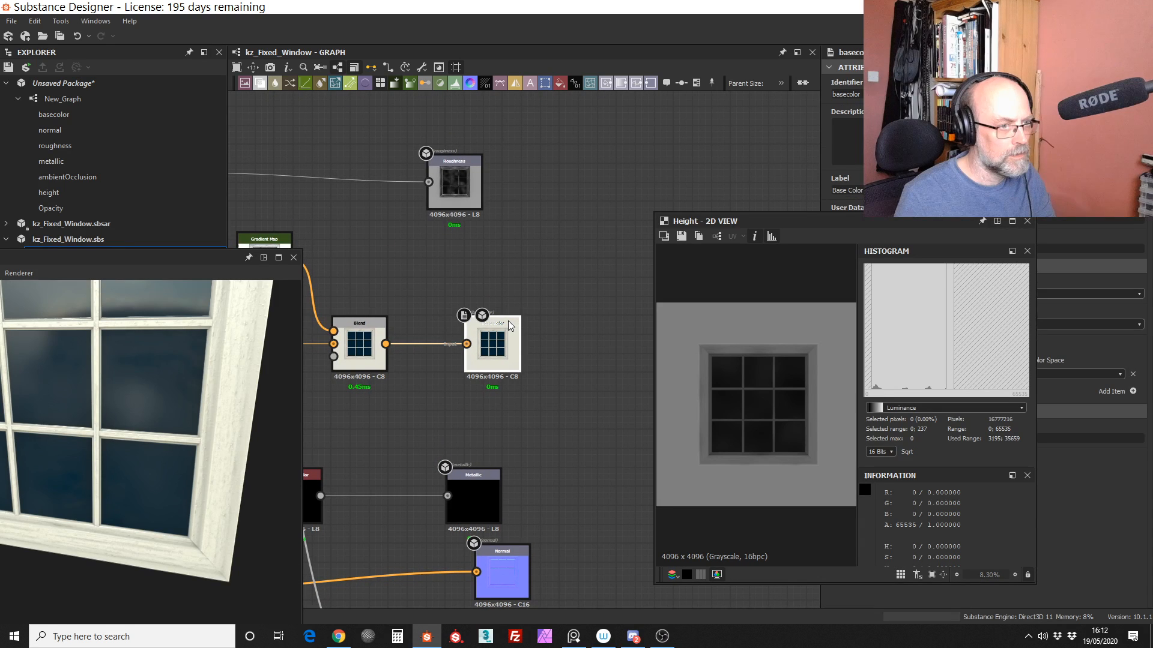
# Step: Find the Opacity output of the kz_Fixed_Window graph and show it in the 2D view
pyautogui.scroll(-1, 516, 317)
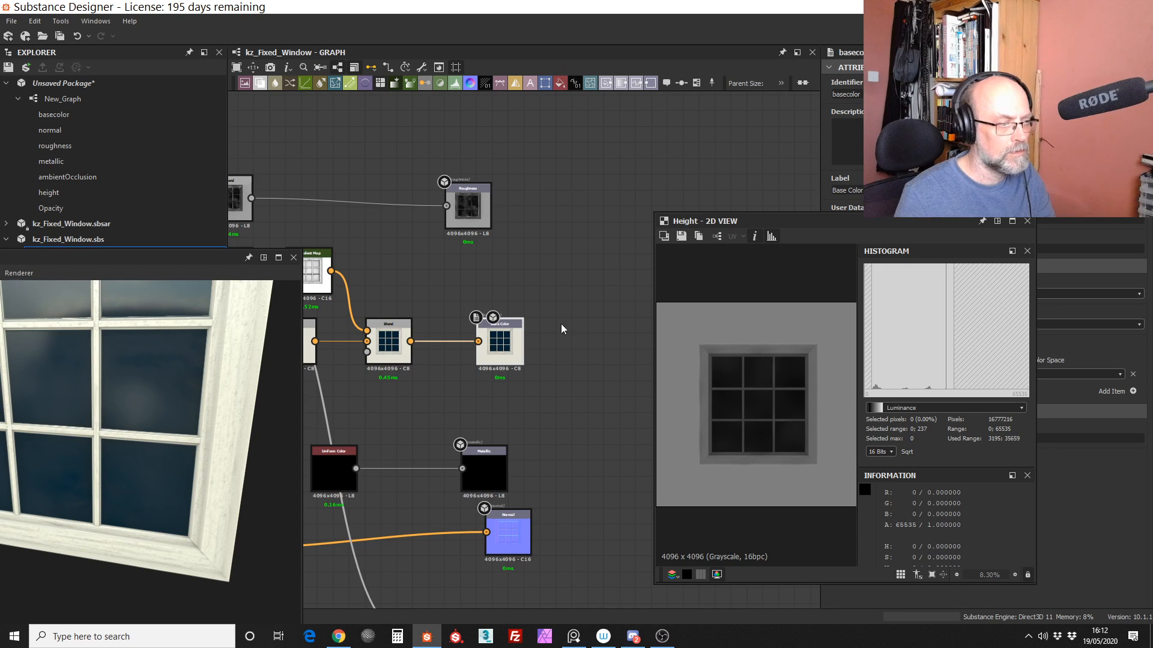
pyautogui.moveTo(561, 327); pyautogui.dragTo(581, 315, button='middle')
pyautogui.moveTo(438, 280); pyautogui.dragTo(508, 300, button='middle')
pyautogui.moveTo(495, 359)
pyautogui.mouseDown(button='middle')
pyautogui.moveTo(503, 337)
pyautogui.moveTo(393, 311)
pyautogui.mouseUp(button='middle')
pyautogui.scroll(1, 603, 394)
pyautogui.moveTo(582, 501); pyautogui.dragTo(575, 347, button='middle')
pyautogui.moveTo(587, 405); pyautogui.dragTo(577, 312, button='middle')
pyautogui.scroll(-1, 581, 318)
pyautogui.scroll(-5, 584, 353)
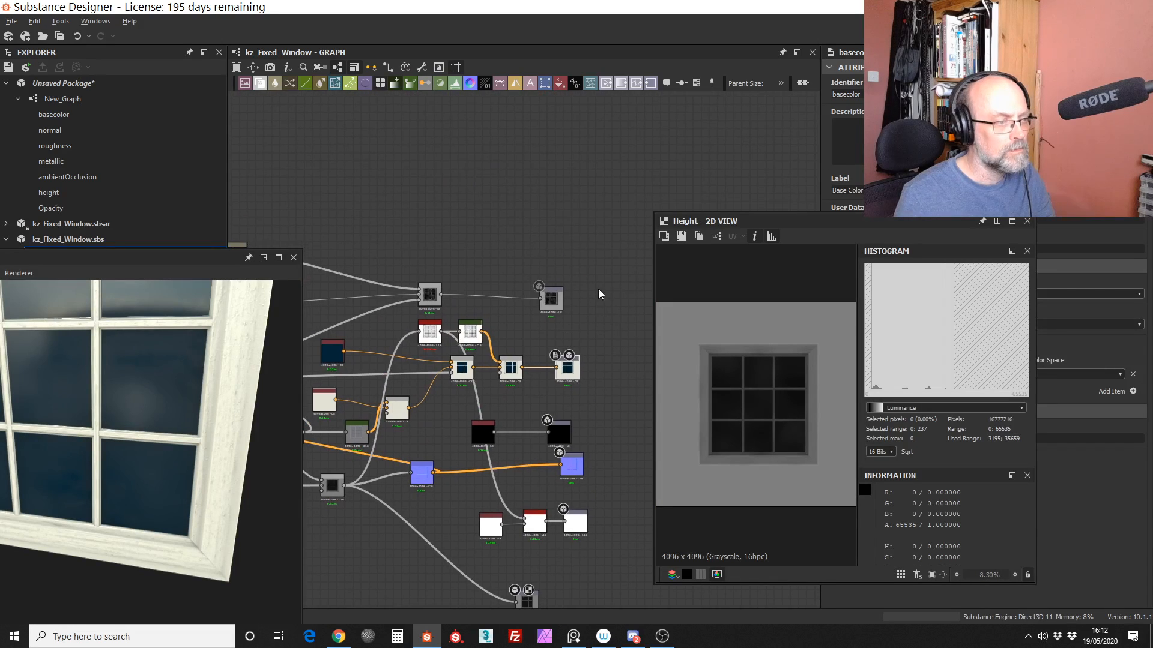
pyautogui.scroll(-1, 583, 356)
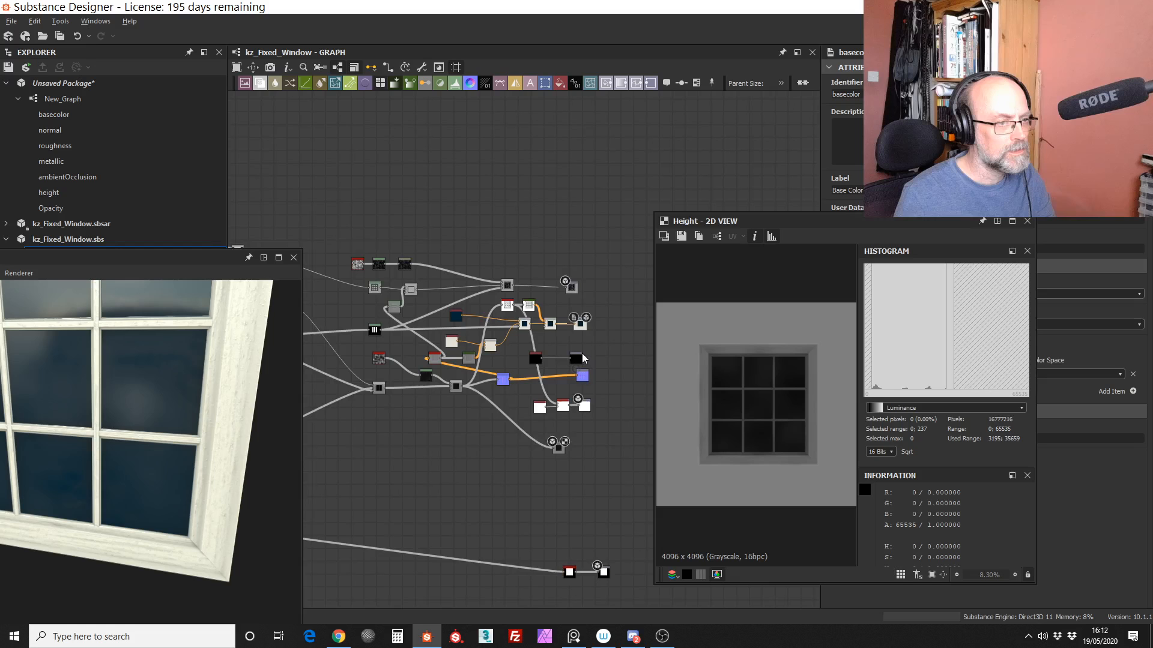
pyautogui.scroll(6, 582, 355)
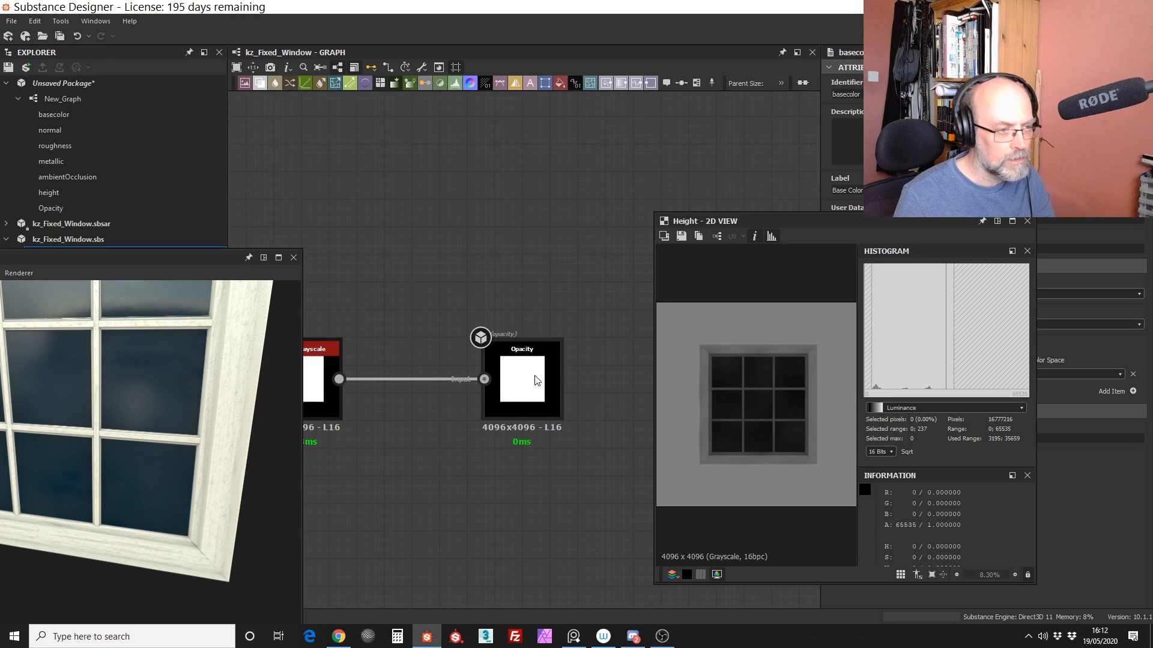
pyautogui.doubleClick(536, 379)
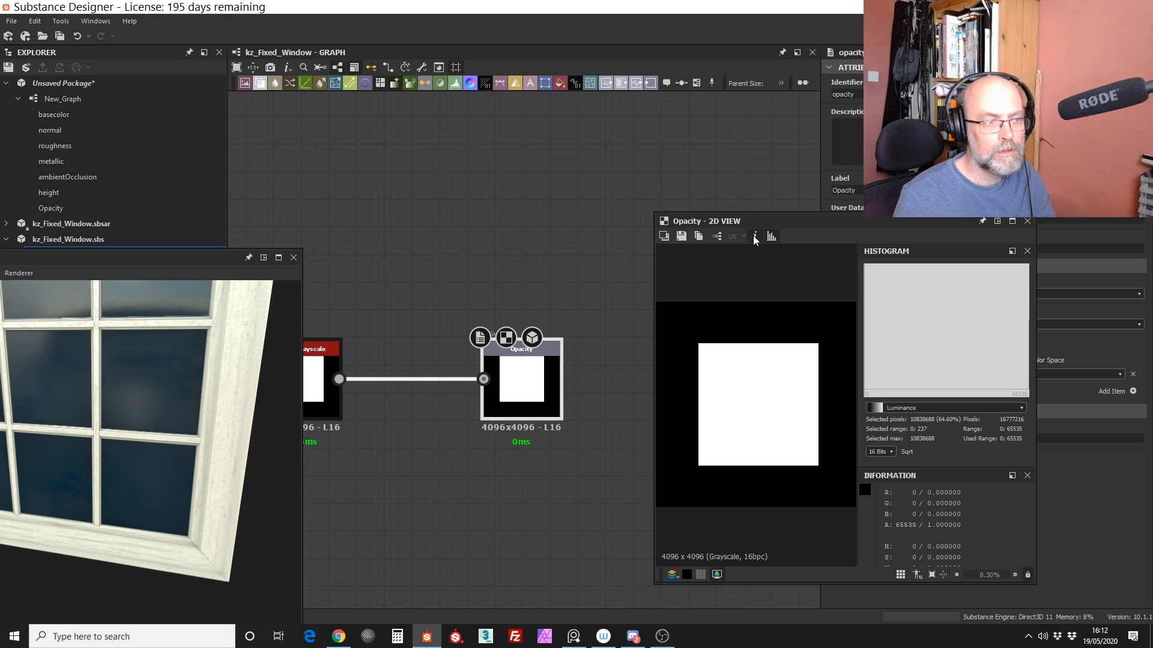
# Step: Copy the User Data text "disable=true; IsChannelsAlpha=true" from the window graph's Opacity output
pyautogui.moveTo(797, 223); pyautogui.dragTo(501, 206)
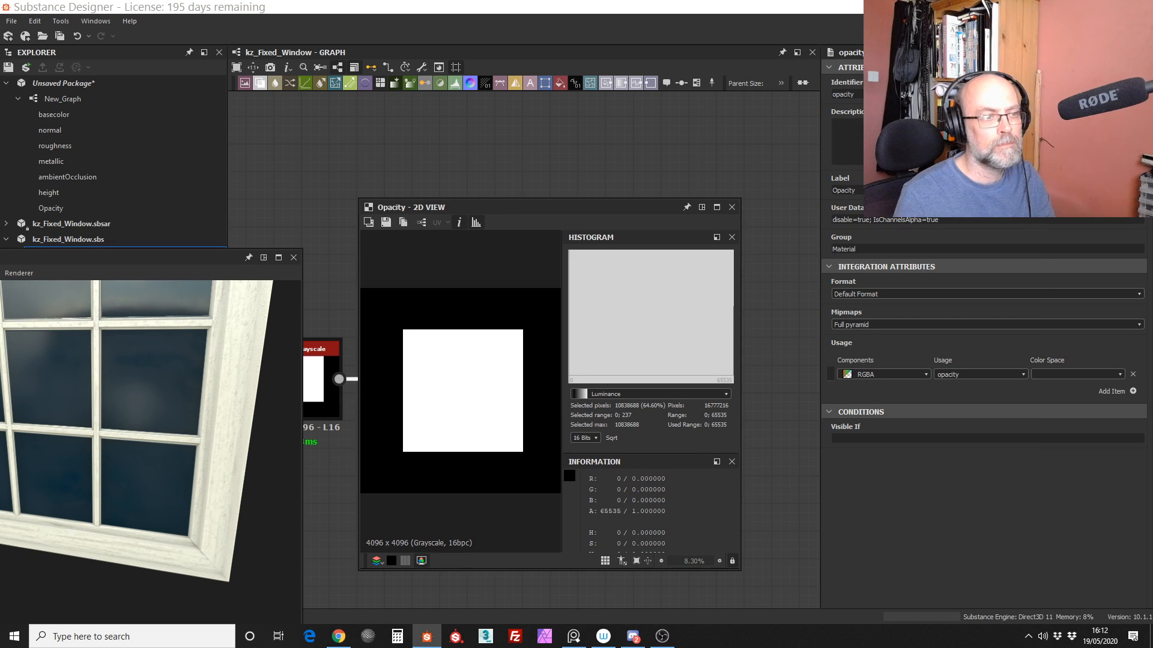
pyautogui.moveTo(862, 95); pyautogui.dragTo(832, 95)
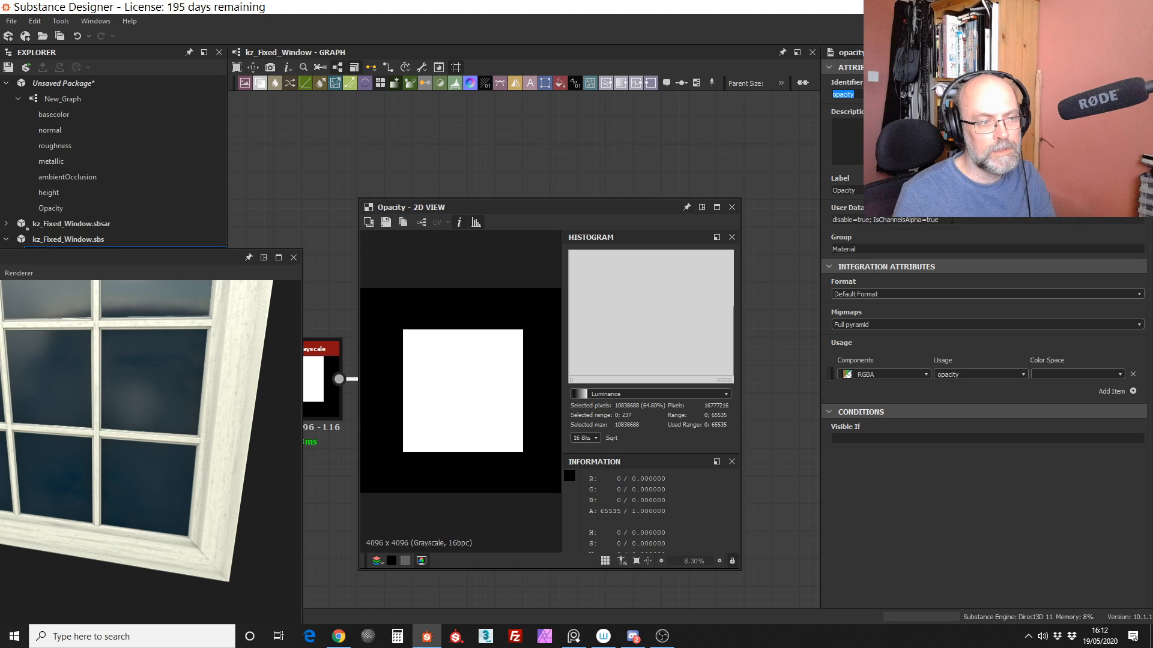
pyautogui.moveTo(952, 220); pyautogui.dragTo(808, 212)
pyautogui.hotkey('ctrl', 'c')
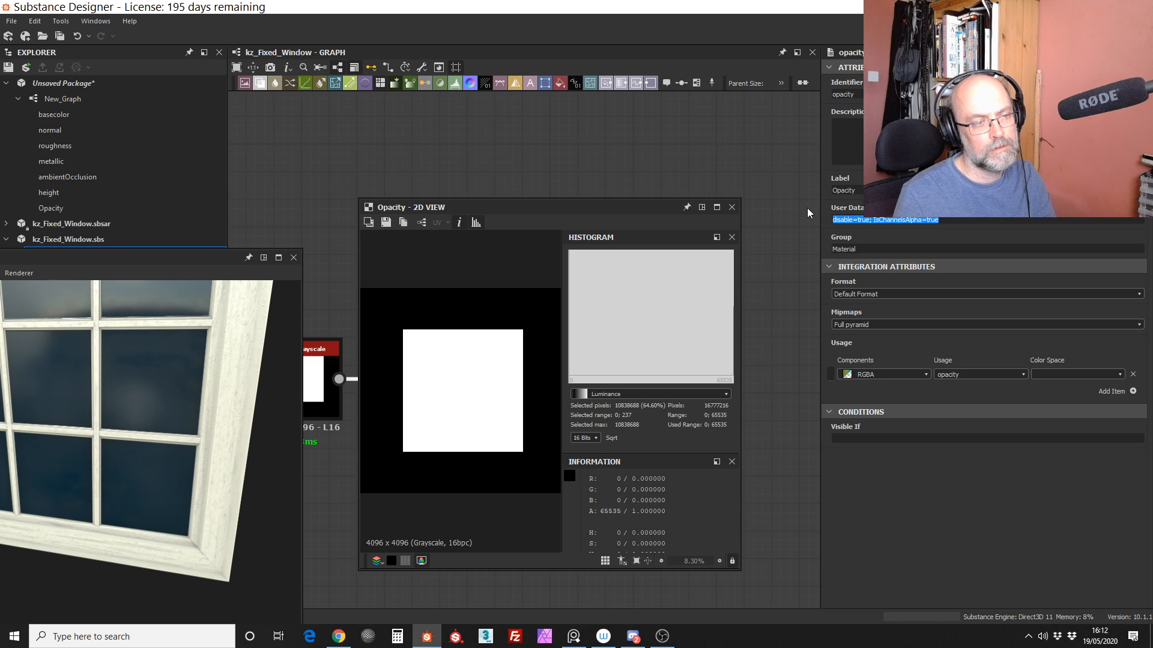
pyautogui.click(794, 203)
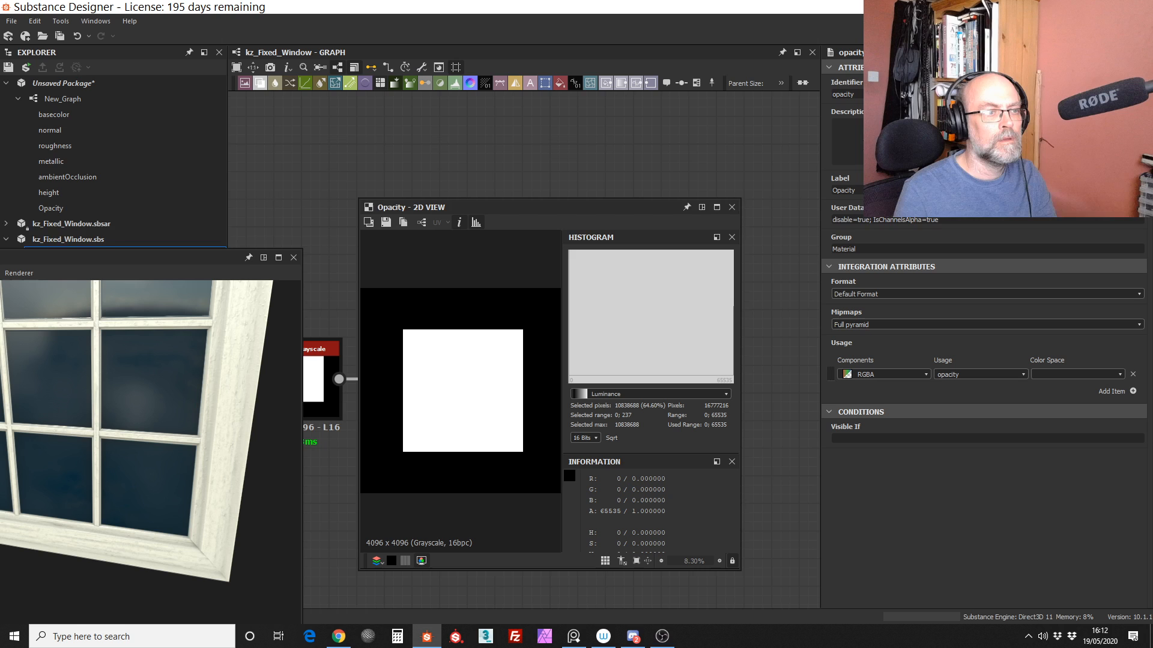
# Step: Return to New_Graph in the unsaved package
pyautogui.click(85, 88)
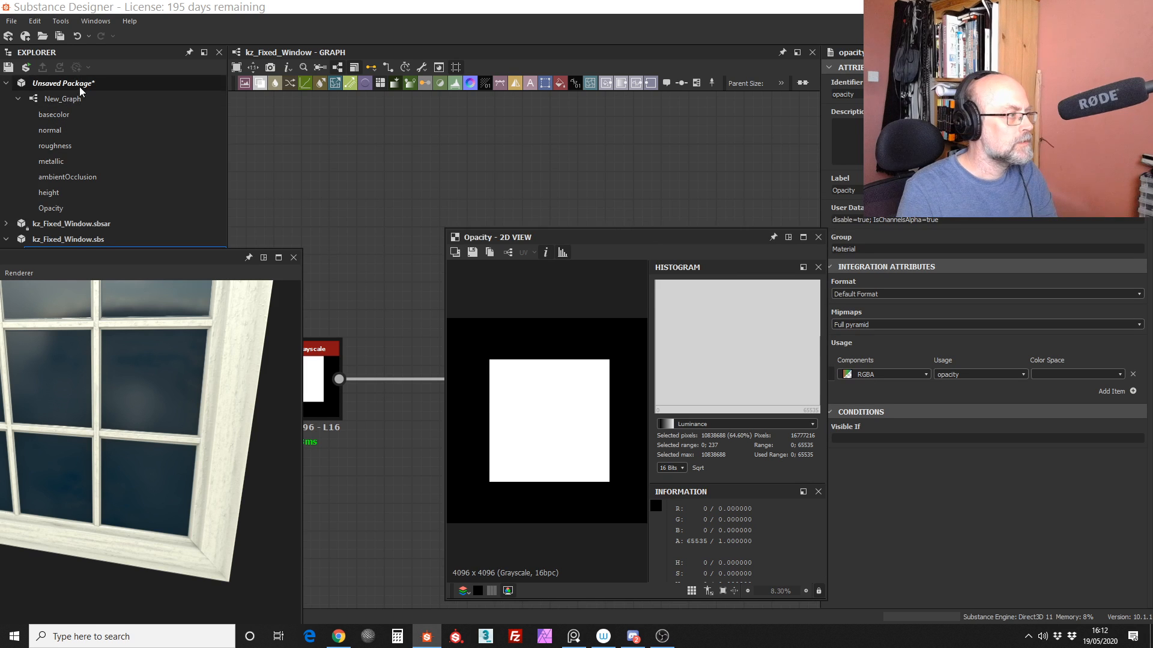
pyautogui.click(81, 97)
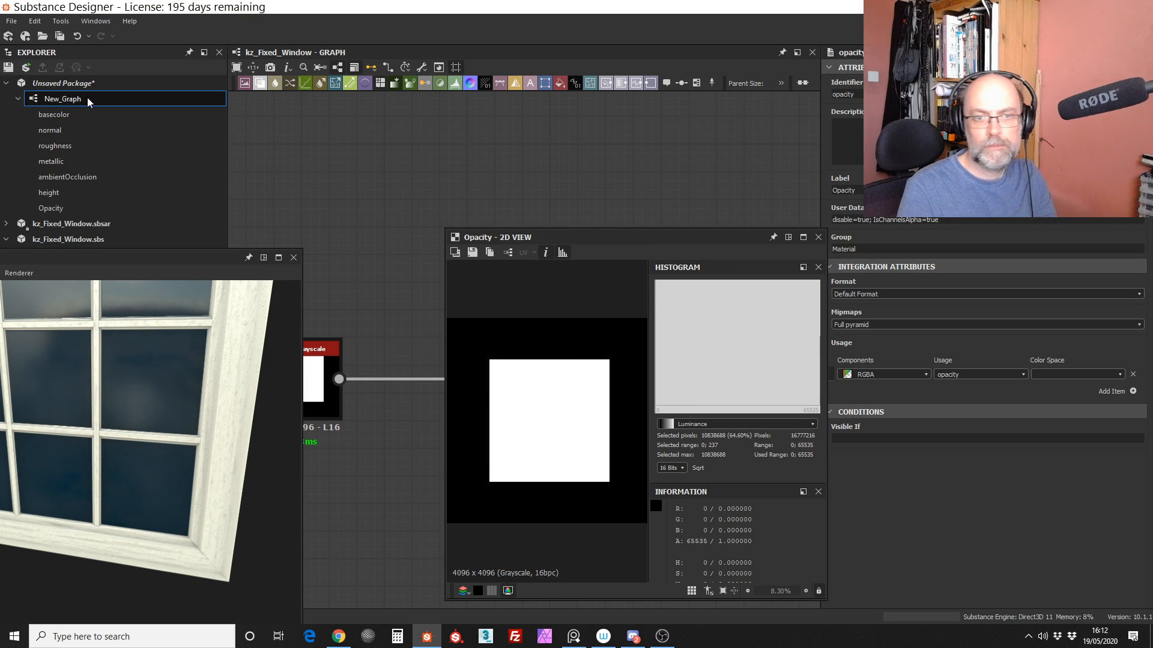
pyautogui.doubleClick(92, 99)
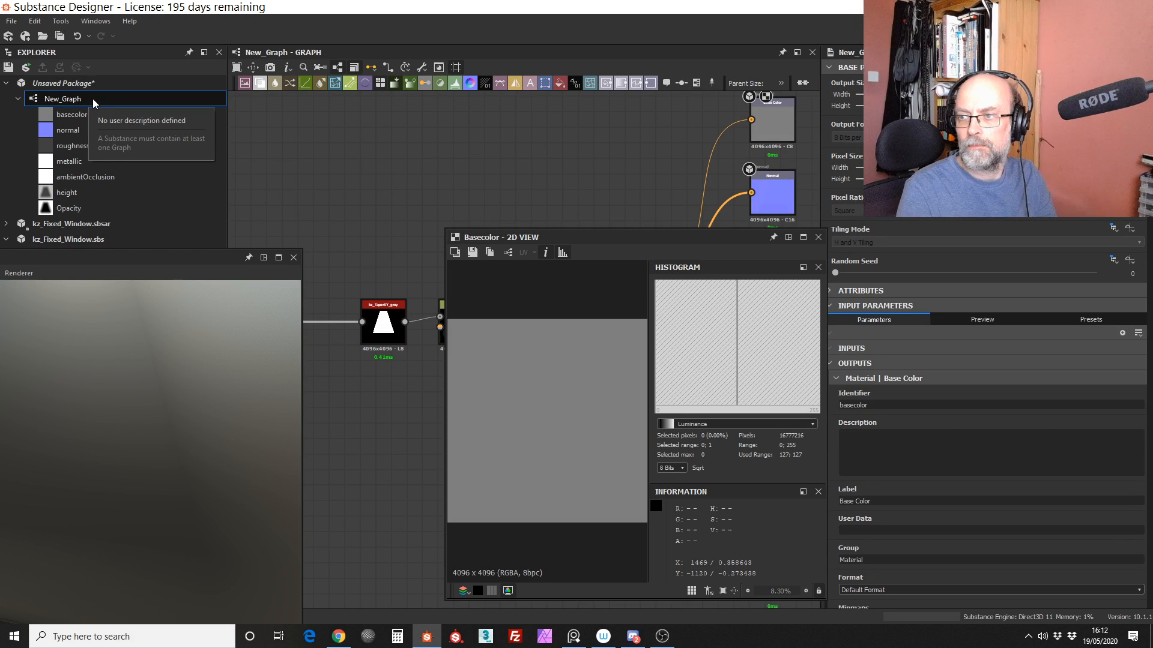
# Step: Move the 2D view and 3D view windows aside so the nodes and outputs of New_Graph are uncovered
pyautogui.moveTo(645, 236); pyautogui.dragTo(592, 235)
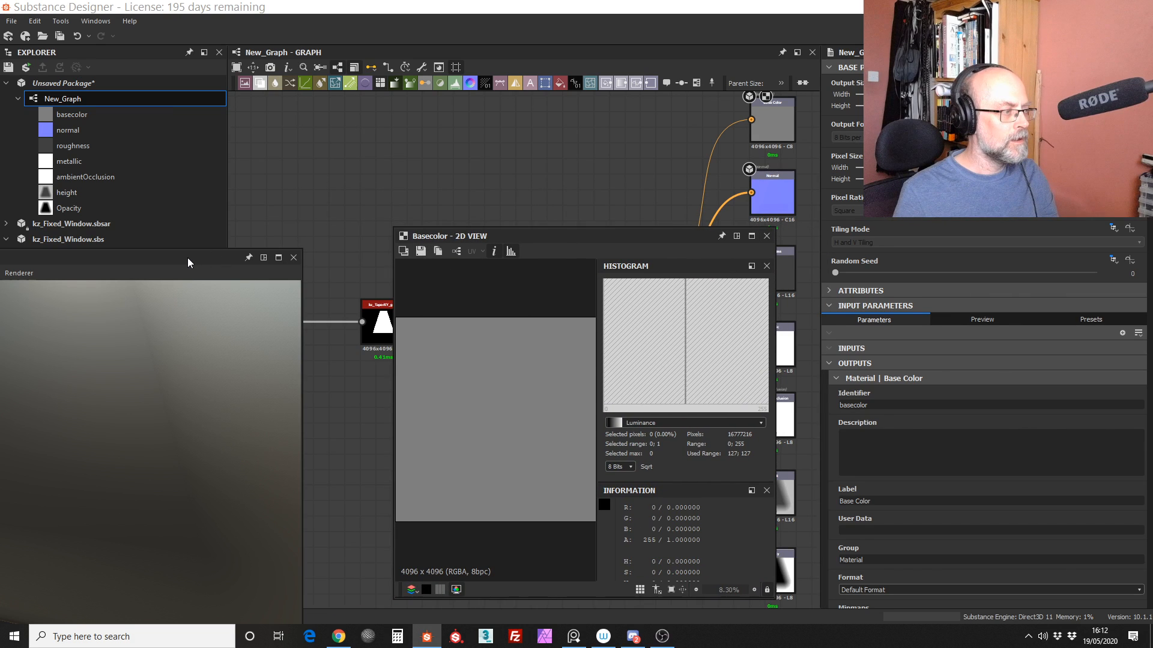
pyautogui.moveTo(187, 257); pyautogui.dragTo(442, 175)
pyautogui.moveTo(685, 233); pyautogui.dragTo(433, 262)
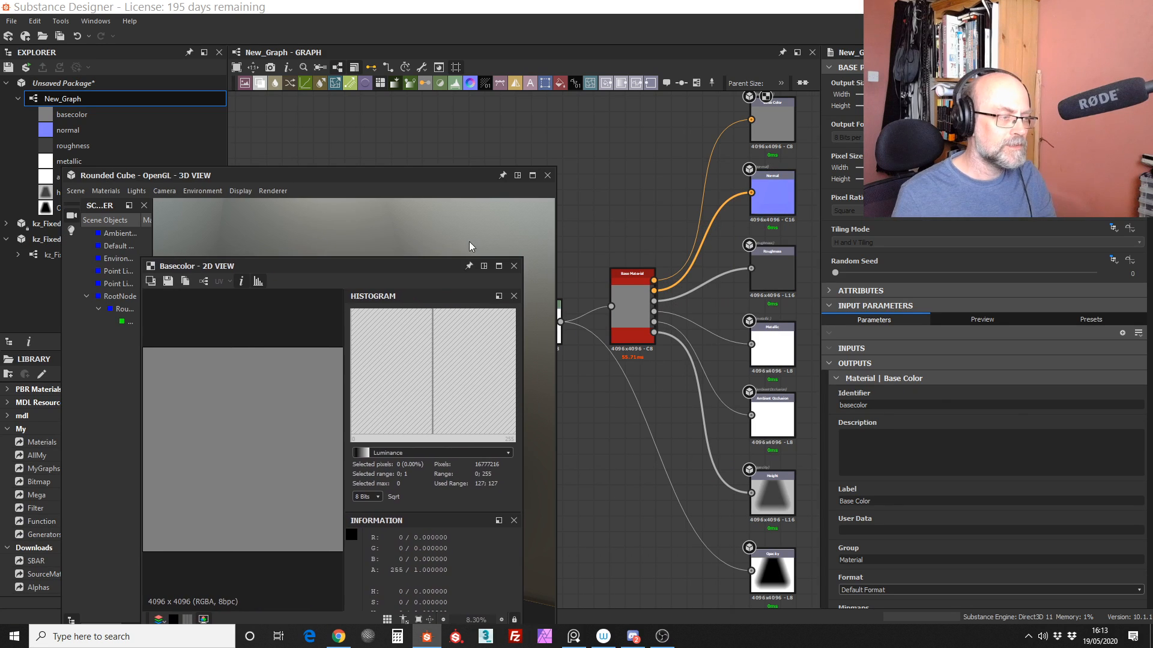
pyautogui.click(446, 176)
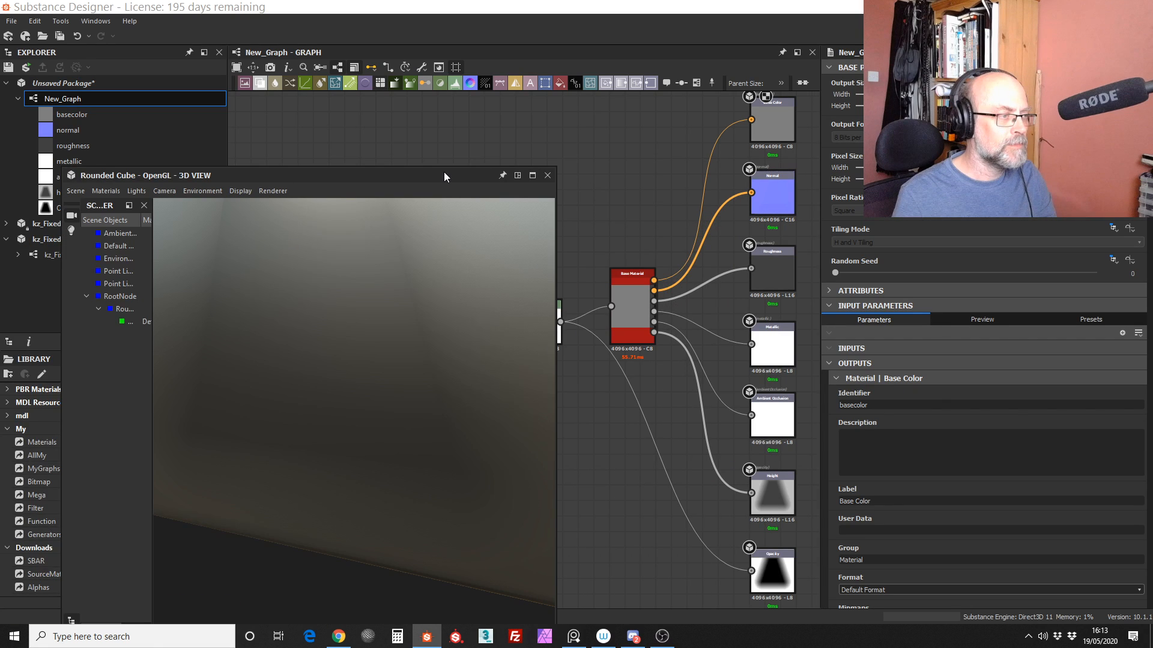
pyautogui.moveTo(444, 172); pyautogui.dragTo(394, 205)
pyautogui.moveTo(427, 265); pyautogui.dragTo(267, 274)
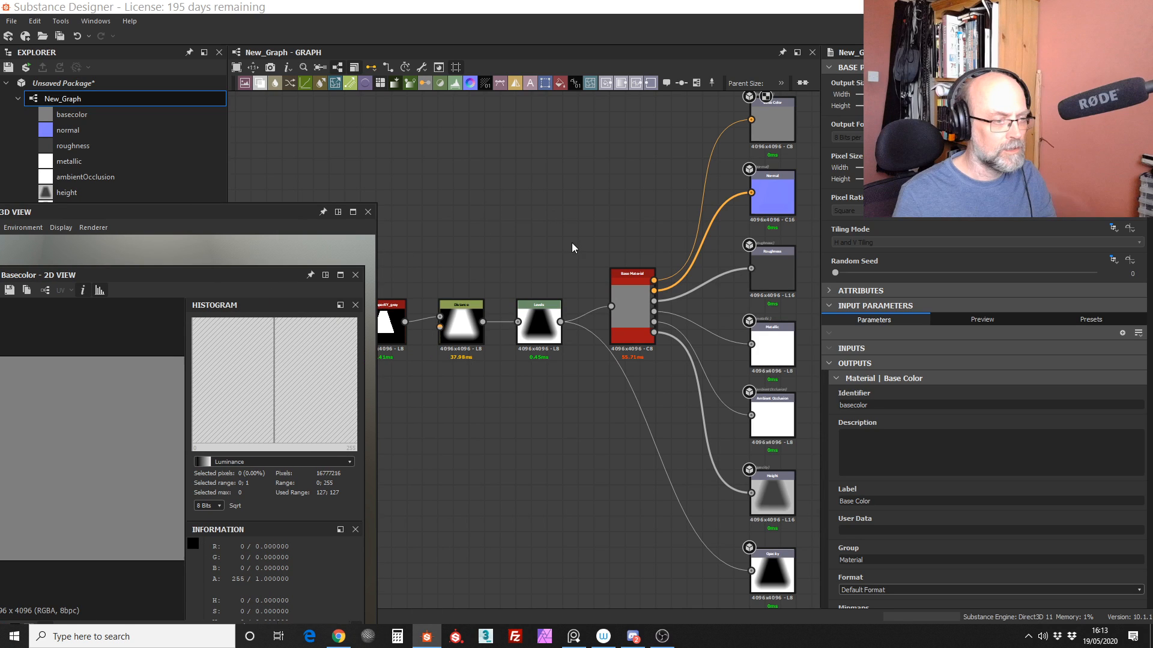
# Step: Paste "disable=true; IsChannelsAlpha=true" into the User Data of New_Graph's Opacity output
pyautogui.moveTo(572, 243); pyautogui.dragTo(478, 171, button='middle')
pyautogui.click(682, 497)
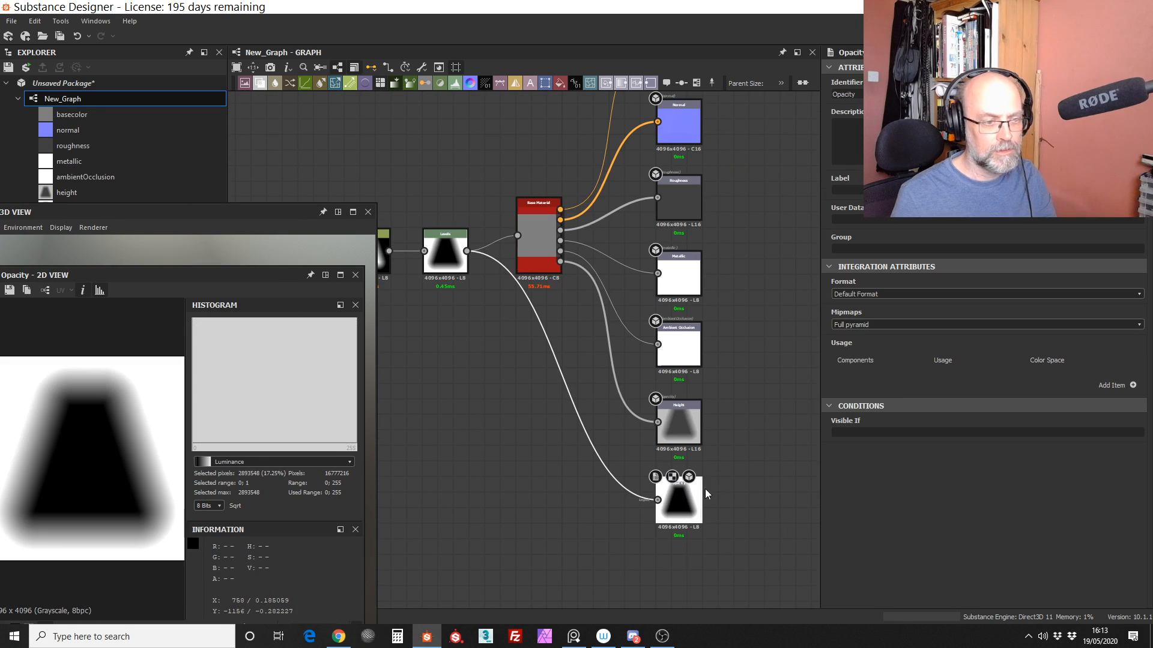
pyautogui.click(877, 430)
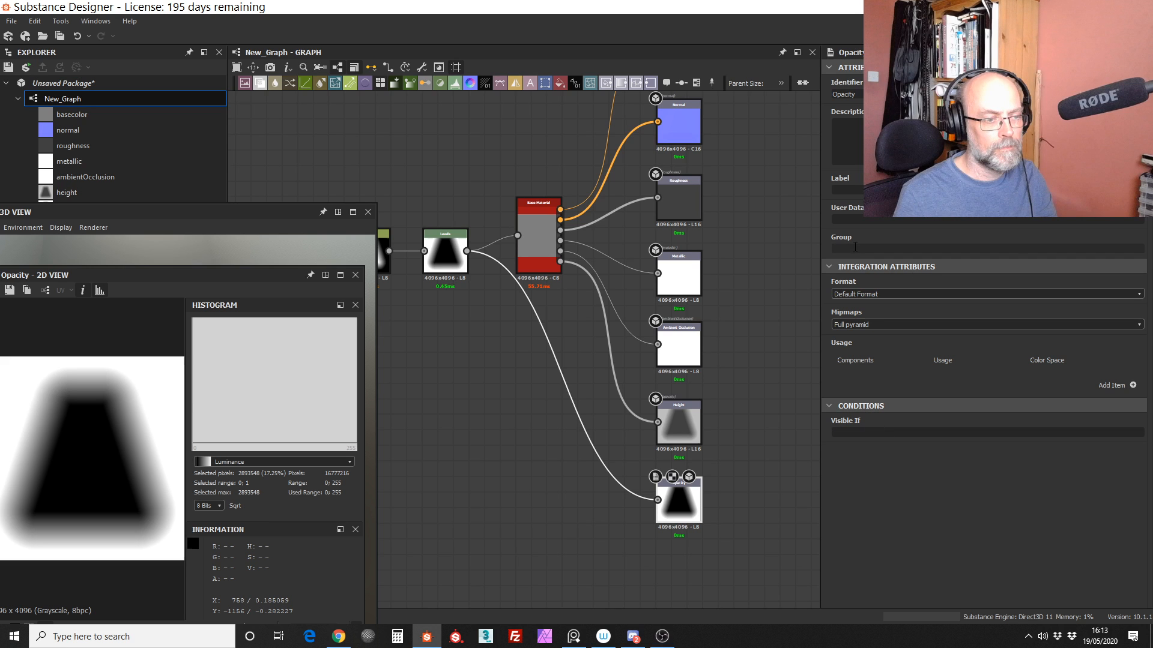
pyautogui.click(855, 219)
pyautogui.hotkey('ctrl', 'v')
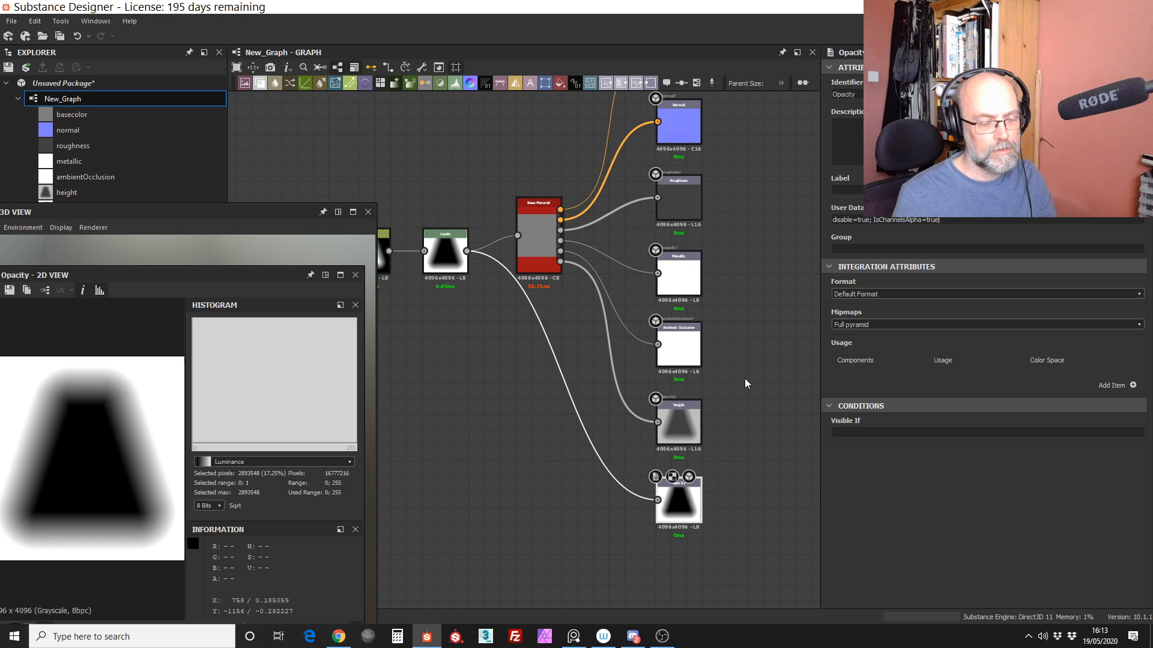
# Step: Add an RGBA usage entry set to opacity to the Opacity output and view the graph's outputs in 3D
pyautogui.click(1132, 384)
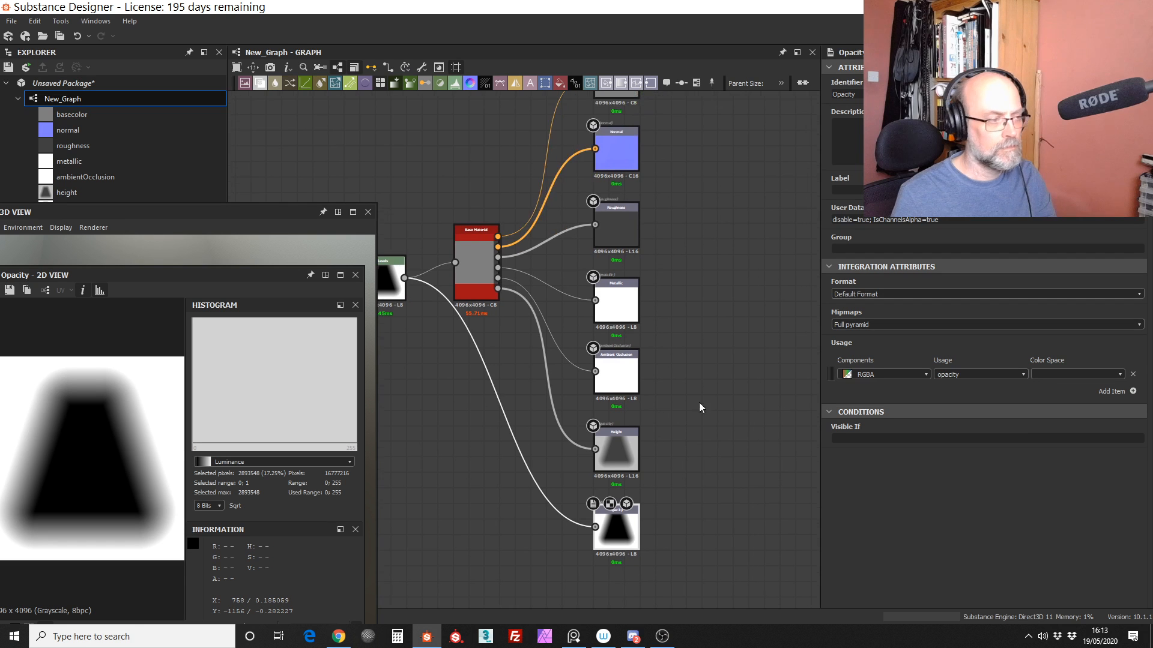
pyautogui.rightClick(705, 284)
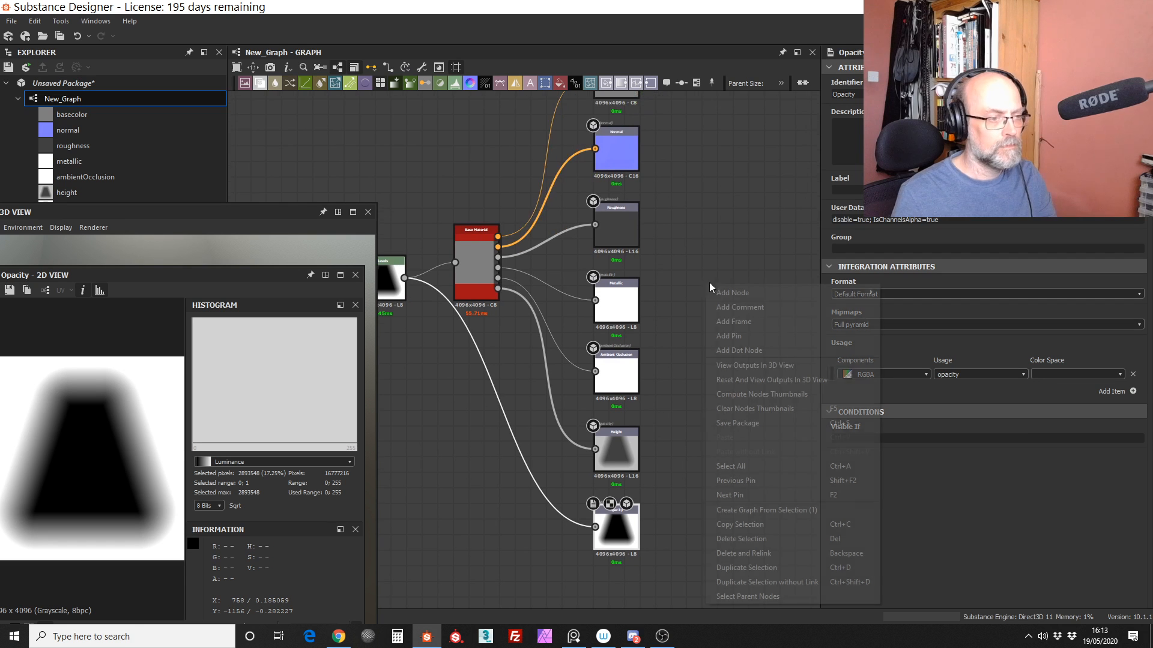
pyautogui.click(752, 366)
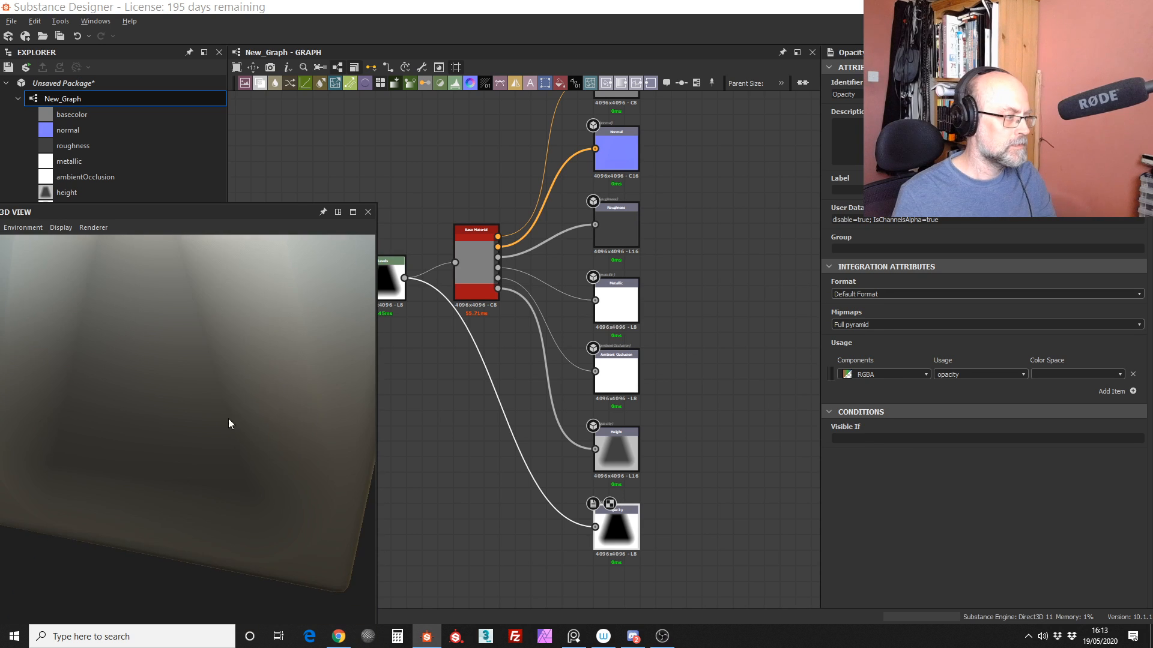
# Step: Connect the Distance node's output to the Opacity output and show the Opacity map in the 2D view
pyautogui.scroll(-4, 228, 420)
pyautogui.moveTo(225, 445); pyautogui.dragTo(269, 448)
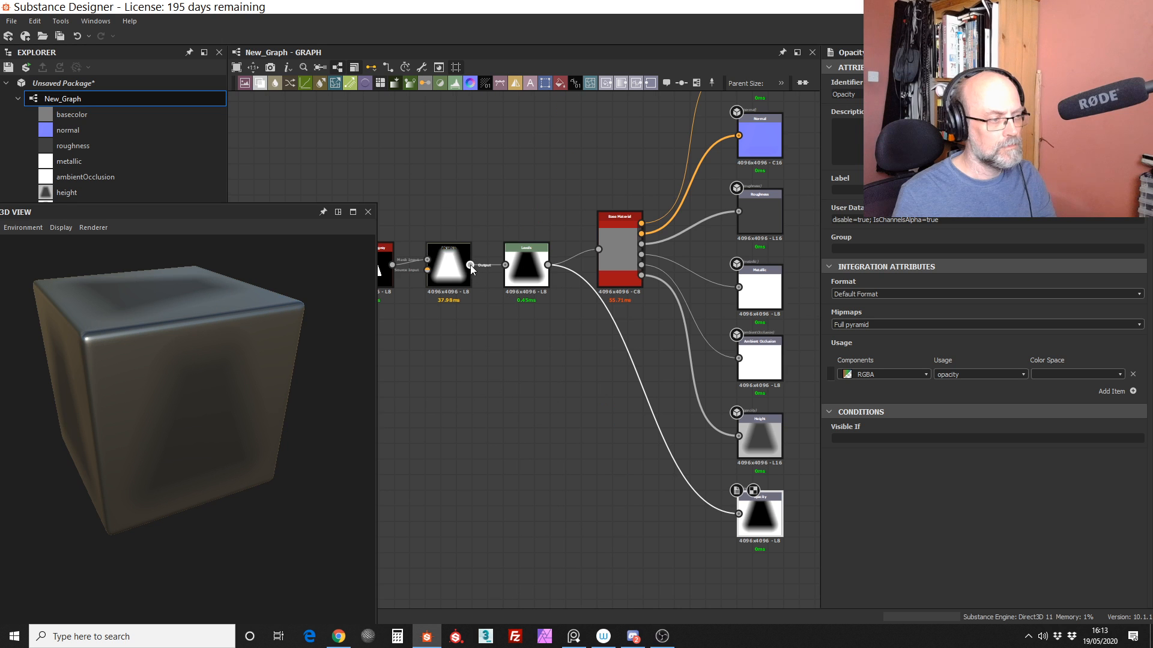
pyautogui.moveTo(470, 265); pyautogui.dragTo(739, 514)
pyautogui.doubleClick(750, 516)
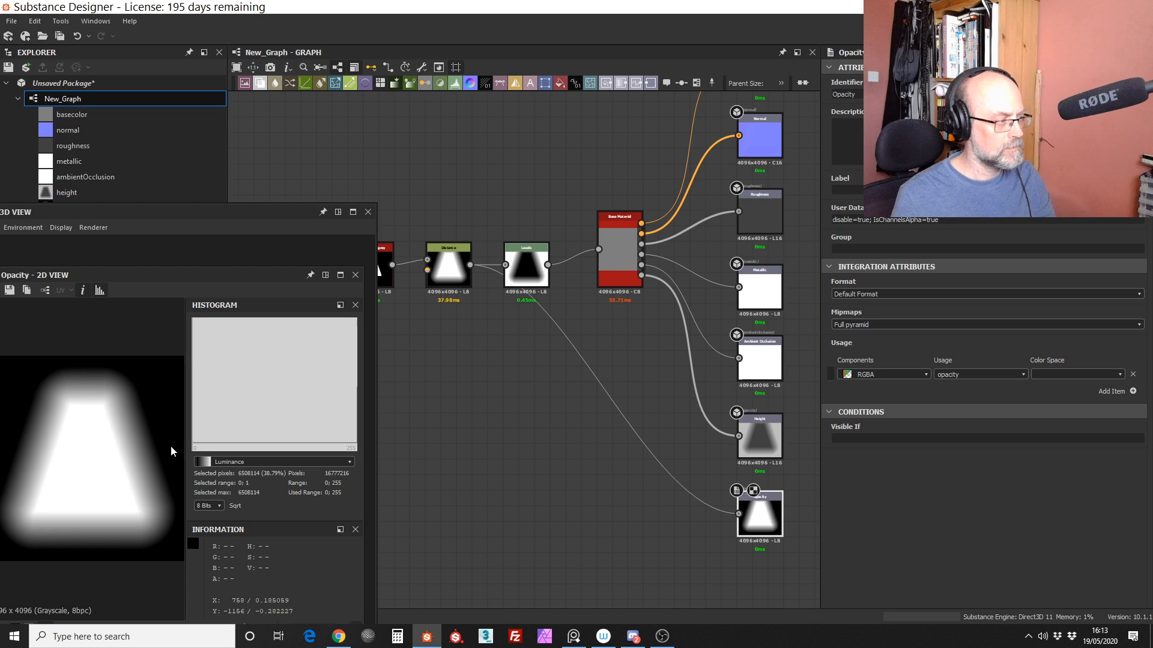
# Step: Move the 2D view off the cube preview and reload the graph's outputs in the 3D view
pyautogui.moveTo(236, 276); pyautogui.dragTo(457, 265)
pyautogui.moveTo(261, 367); pyautogui.dragTo(182, 355)
pyautogui.rightClick(422, 154)
pyautogui.click(509, 250)
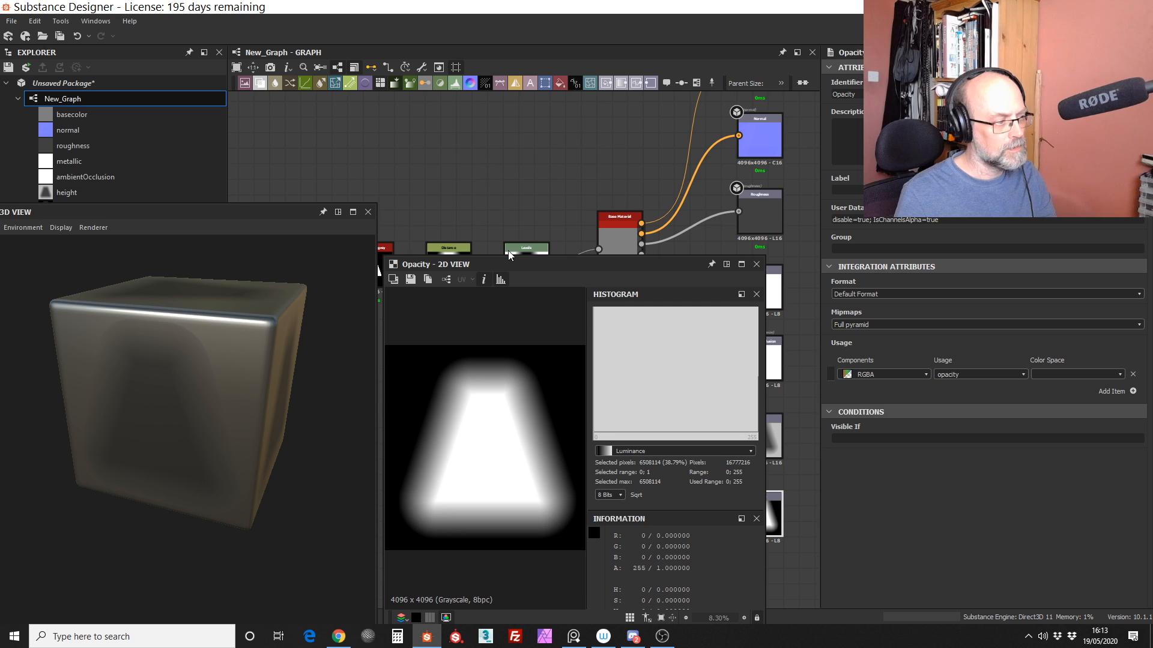
pyautogui.moveTo(542, 261); pyautogui.dragTo(392, 270)
pyautogui.rightClick(549, 161)
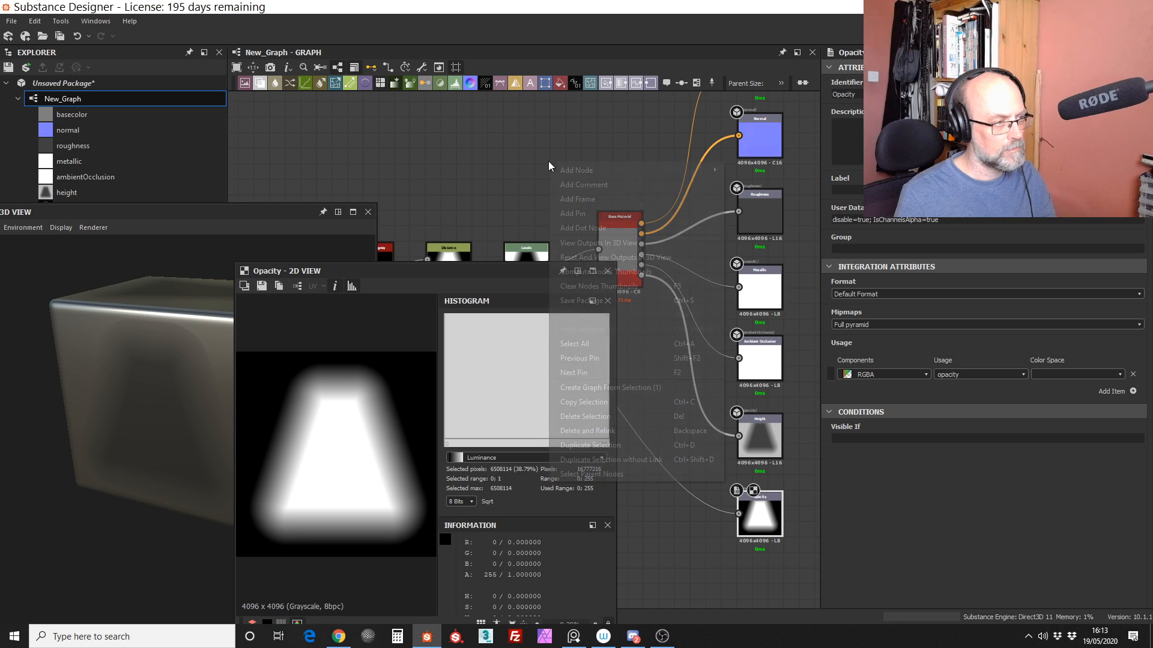
pyautogui.click(600, 244)
# Step: Following the Height output's attributes, set the Opacity output's Group to "Material" and its Label to "Opacity"
pyautogui.doubleClick(764, 449)
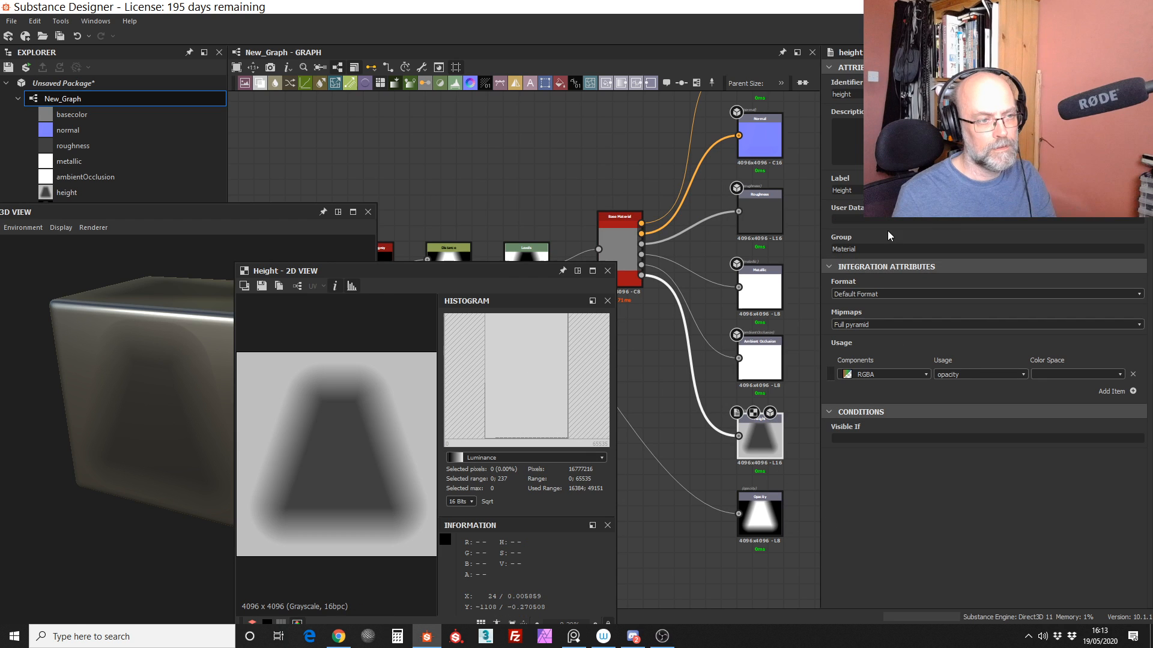
pyautogui.click(760, 515)
pyautogui.click(865, 249)
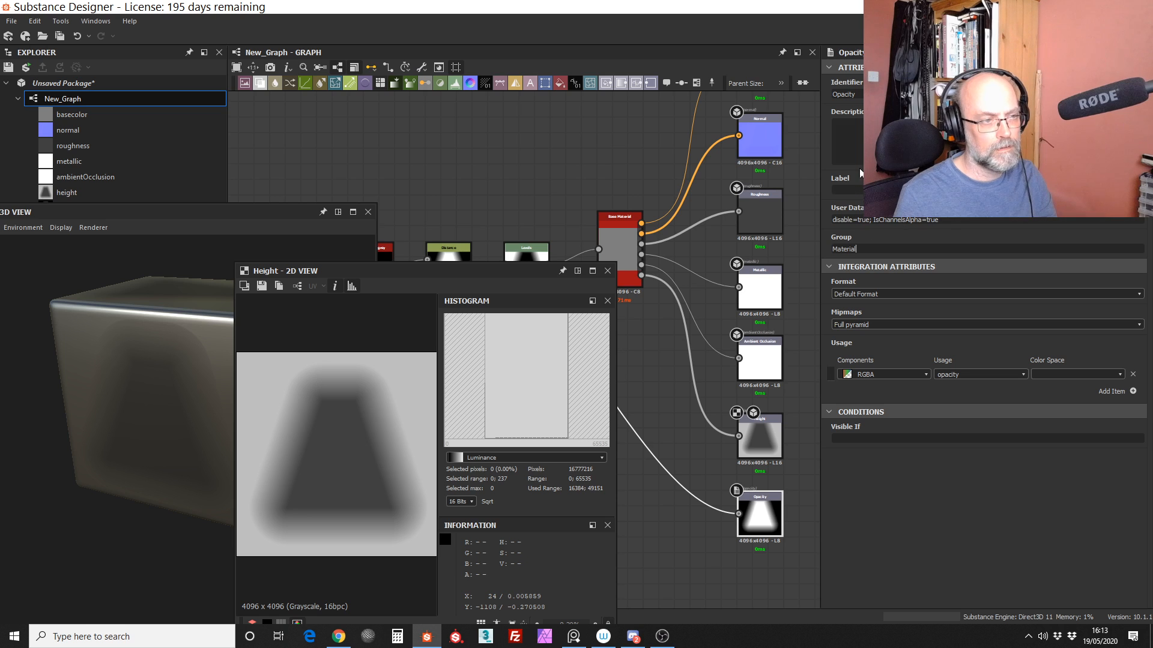
pyautogui.click(868, 95)
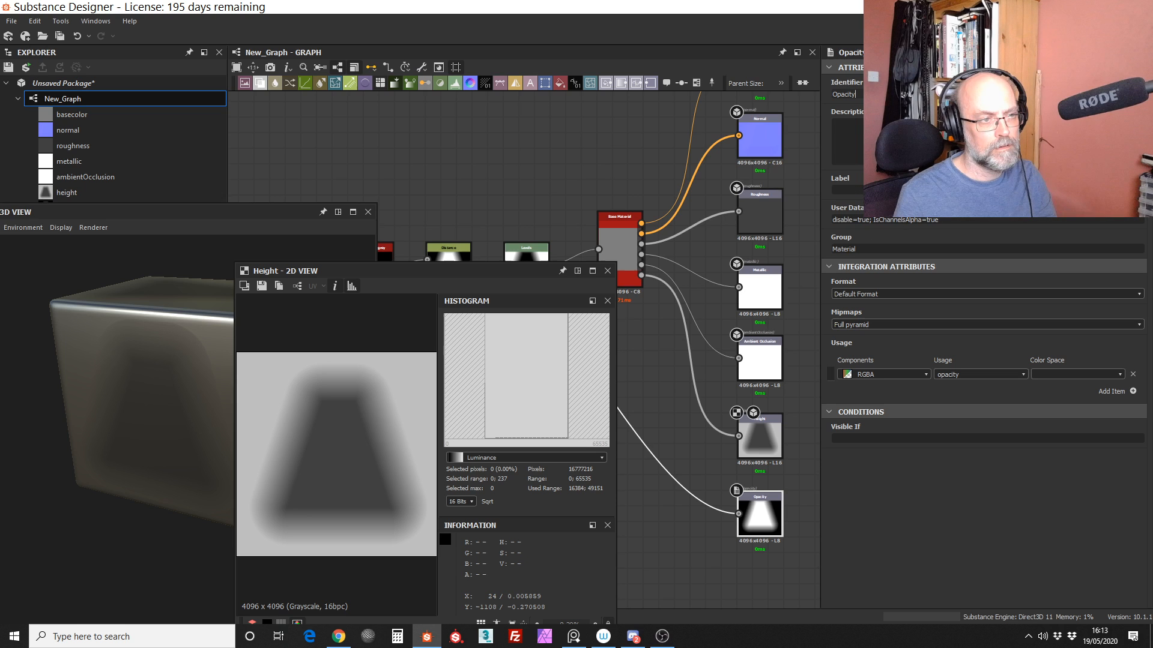
pyautogui.moveTo(858, 95); pyautogui.dragTo(786, 108)
pyautogui.hotkey('ctrl', 'c')
pyautogui.click(841, 189)
pyautogui.hotkey('ctrl', 'v')
# Step: View the graph's outputs in 3D with the completed Opacity attributes and shift the Opacity node slightly
pyautogui.moveTo(444, 272); pyautogui.dragTo(438, 202)
pyautogui.rightClick(654, 197)
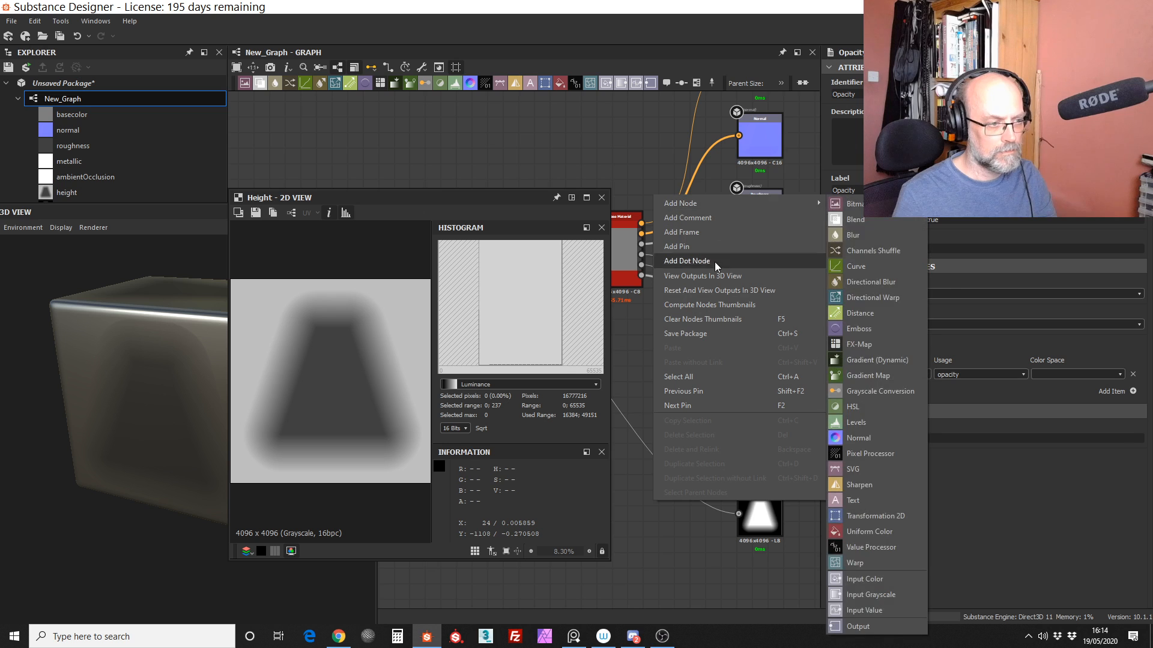
pyautogui.click(704, 275)
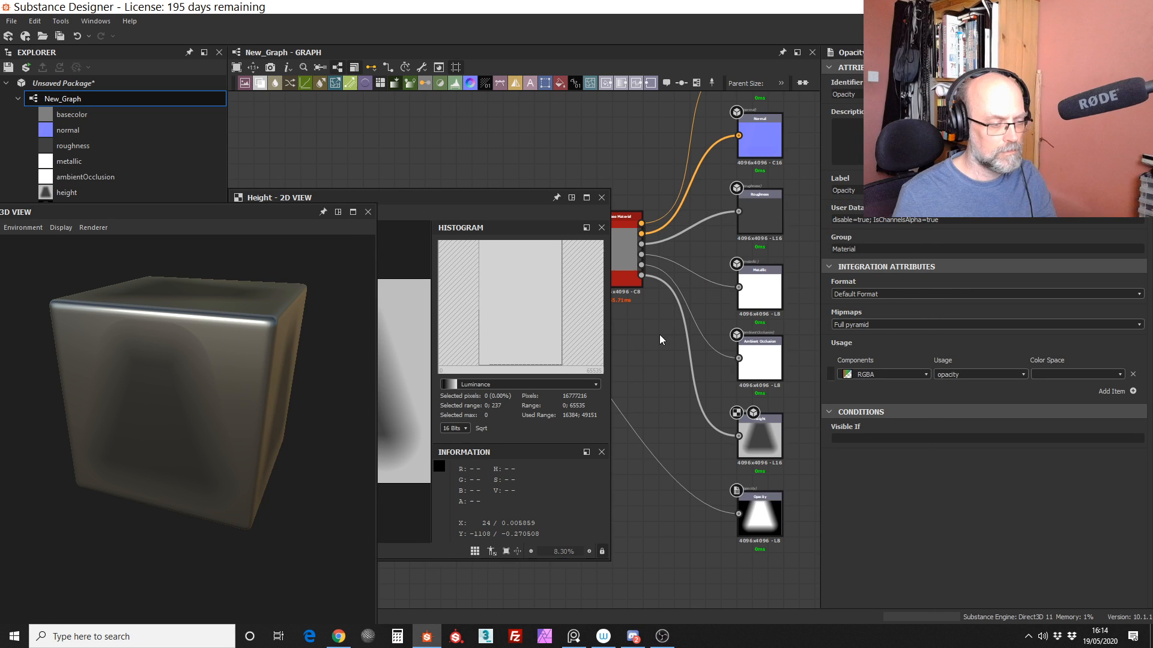
pyautogui.moveTo(760, 515); pyautogui.dragTo(744, 516)
# Step: Uncover the start of the node chain and inspect the parameters of the taper node after Shape
pyautogui.moveTo(503, 198); pyautogui.dragTo(360, 220)
pyautogui.moveTo(526, 379); pyautogui.dragTo(690, 372, button='middle')
pyautogui.moveTo(521, 365)
pyautogui.mouseDown(button='middle')
pyautogui.moveTo(676, 392)
pyautogui.moveTo(587, 393)
pyautogui.mouseUp(button='middle')
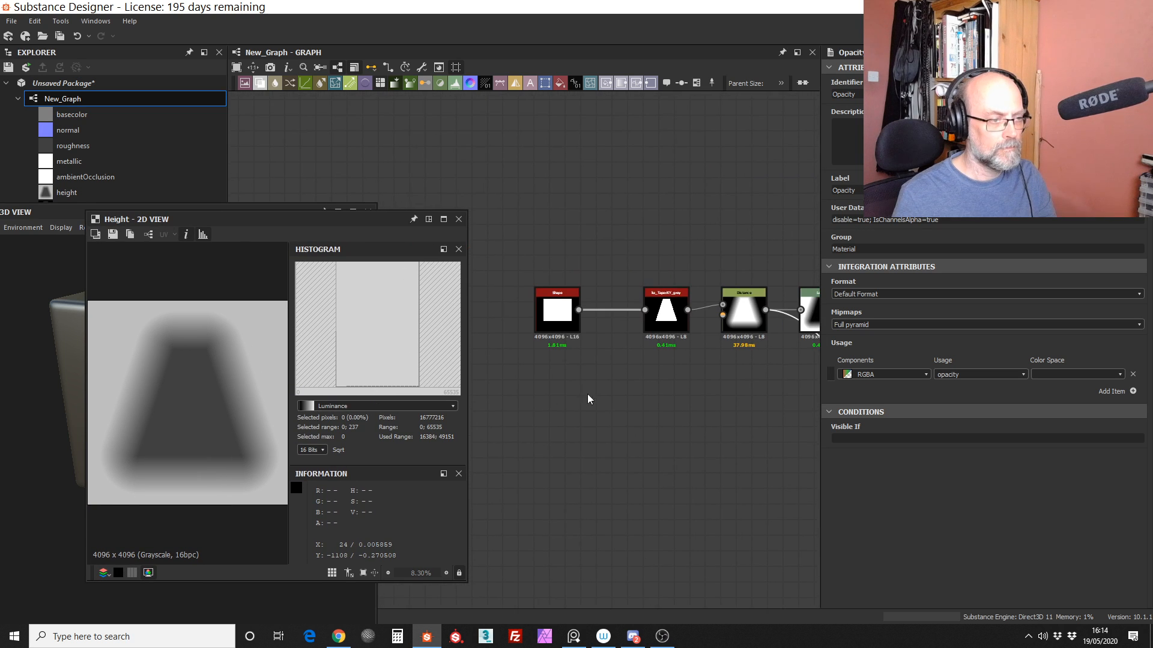
pyautogui.click(666, 336)
pyautogui.moveTo(667, 337); pyautogui.dragTo(586, 355, button='middle')
pyautogui.moveTo(360, 220); pyautogui.dragTo(366, 222)
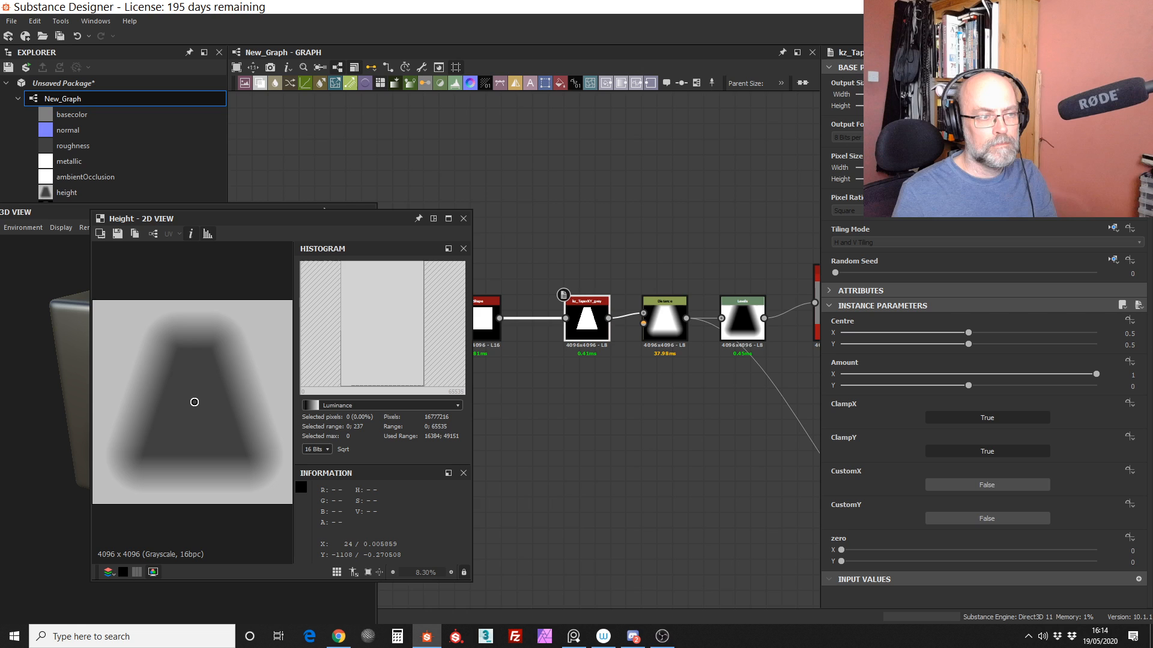
pyautogui.moveTo(352, 218); pyautogui.dragTo(410, 236)
pyautogui.click(312, 191)
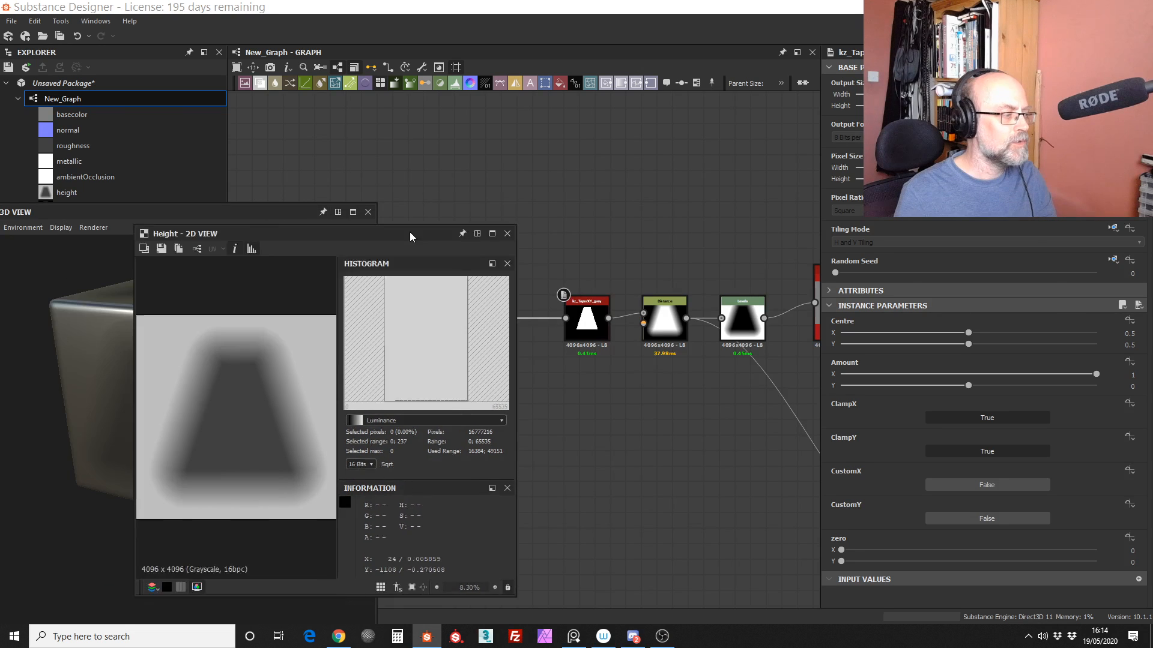
# Step: Close the 2D and 3D view windows and frame the complete trapezoid graph
pyautogui.click(507, 234)
pyautogui.click(368, 212)
pyautogui.moveTo(477, 234); pyautogui.dragTo(466, 212, button='middle')
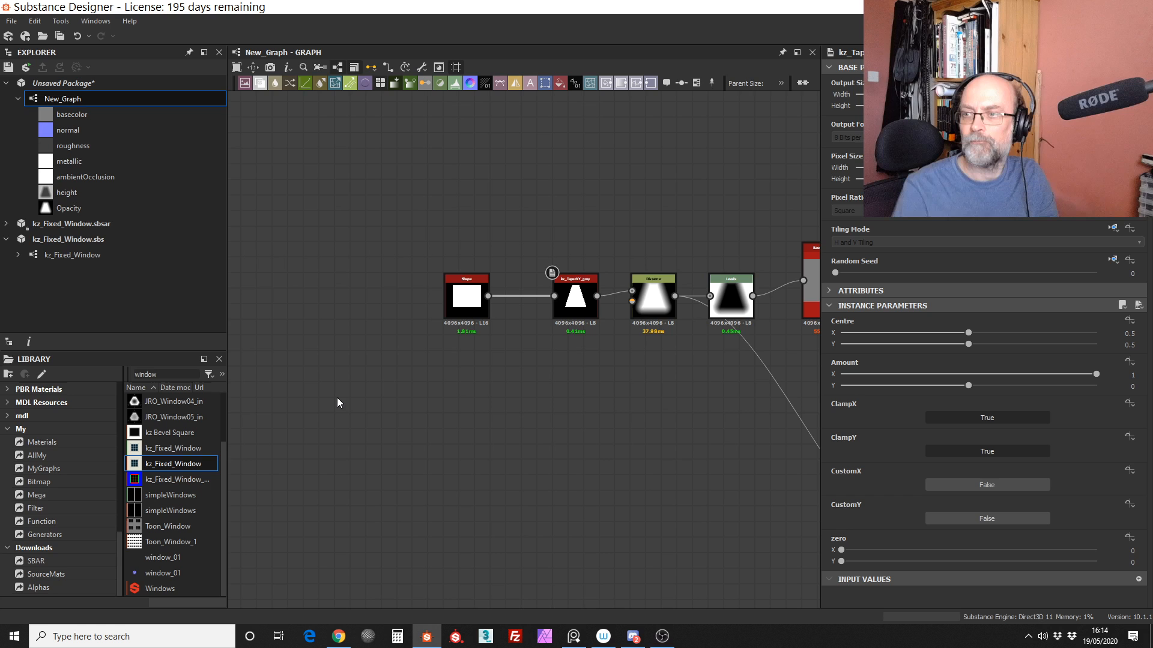
pyautogui.moveTo(717, 236); pyautogui.dragTo(508, 220, button='middle')
pyautogui.keyDown('alt'); pyautogui.moveTo(508, 220); pyautogui.dragTo(471, 269, button='right'); pyautogui.keyUp('alt')
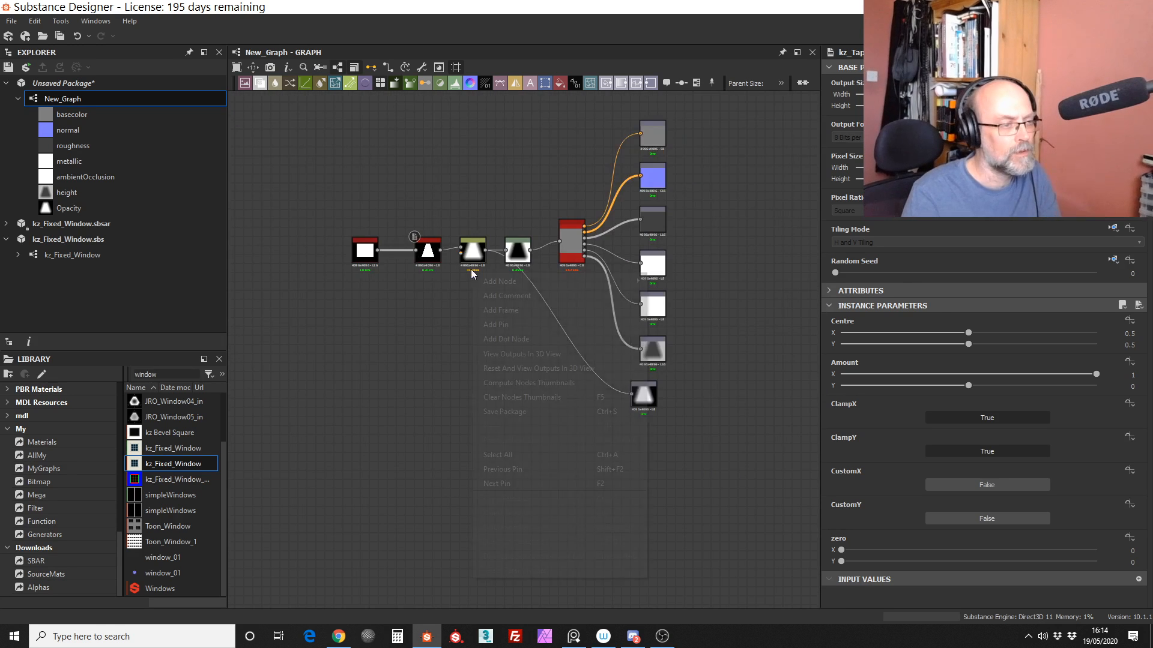
pyautogui.click(472, 181)
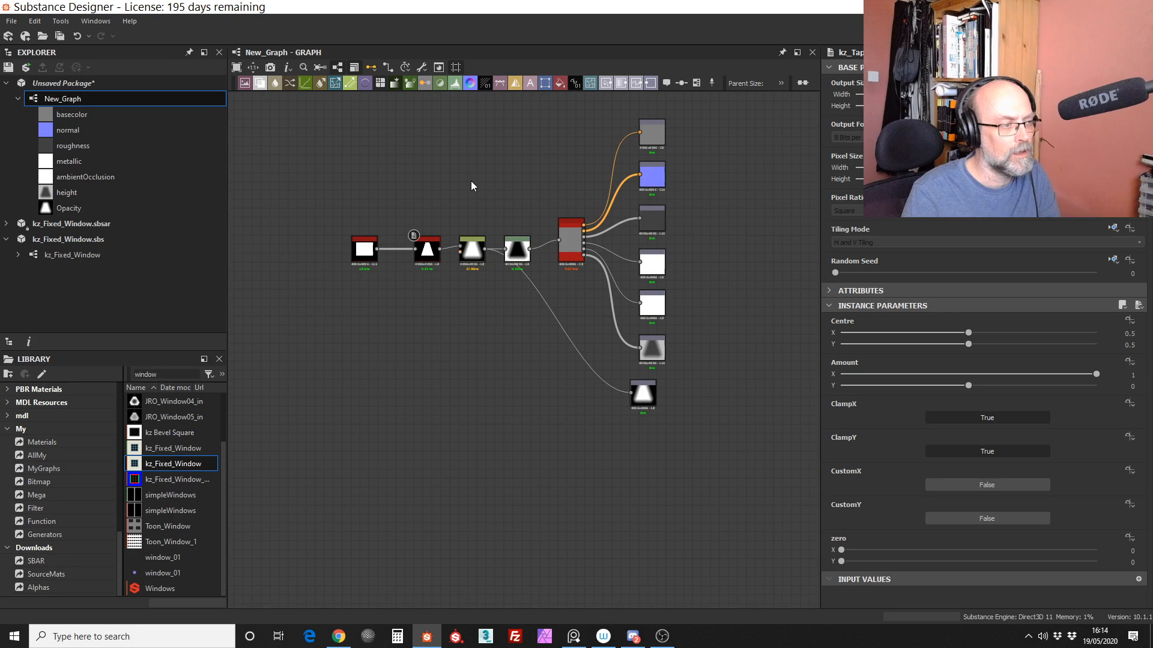
pyautogui.press('f')
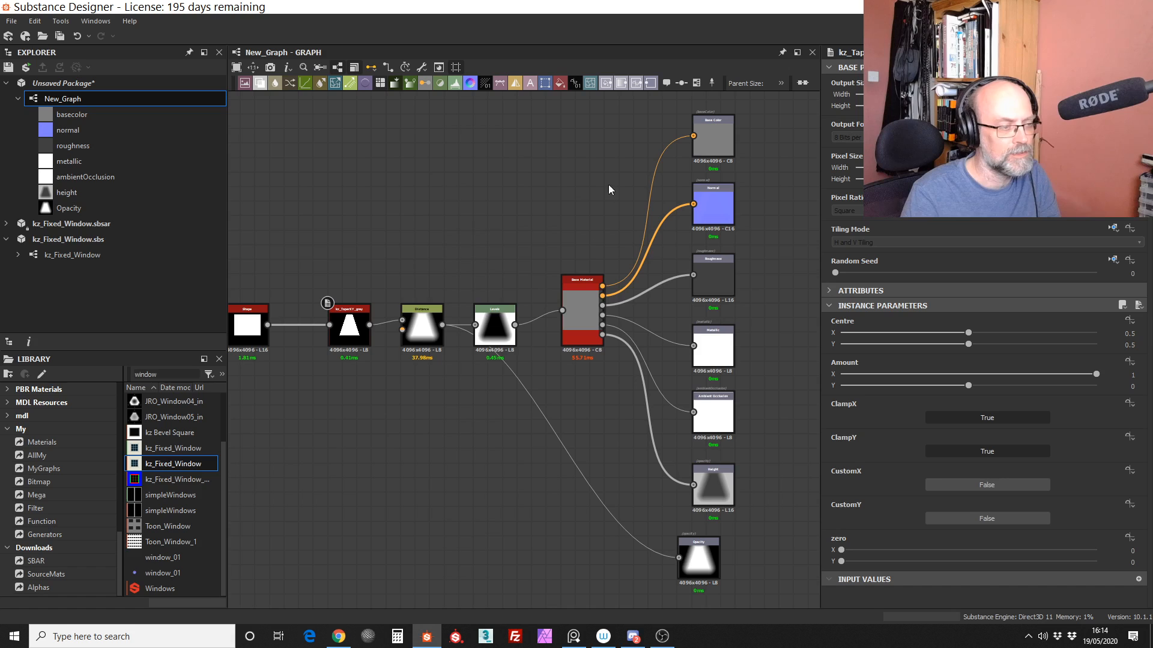
# Step: Save the unsaved package as "space windoe" in the wip folder
pyautogui.click(95, 84)
pyautogui.click(8, 22)
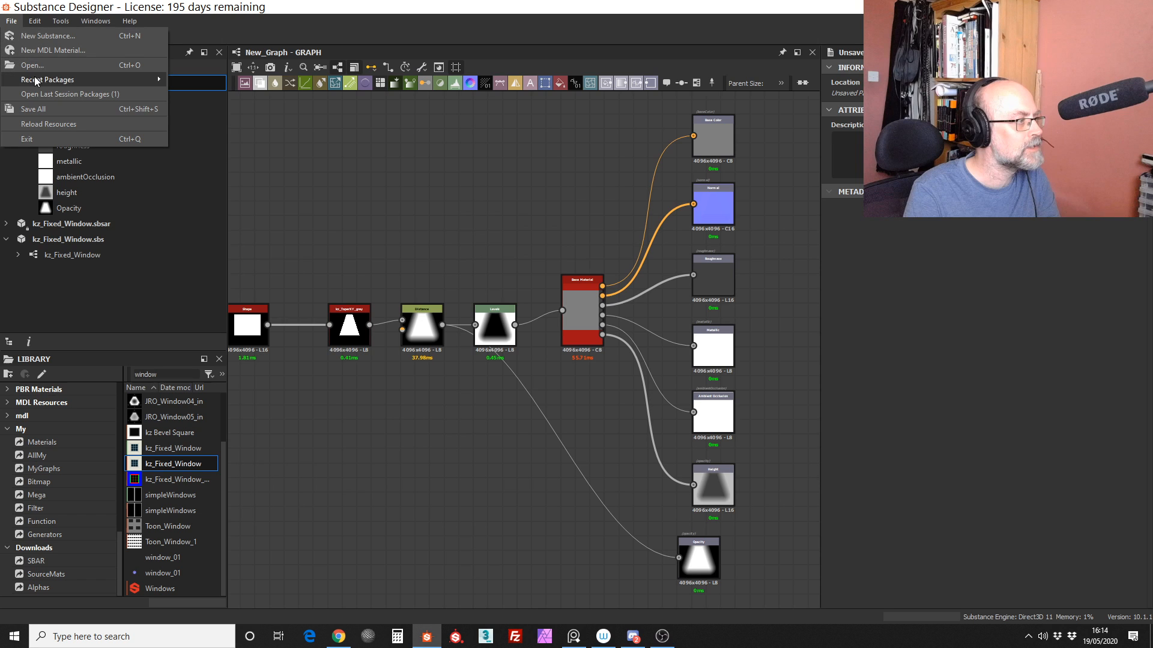
pyautogui.press('Escape')
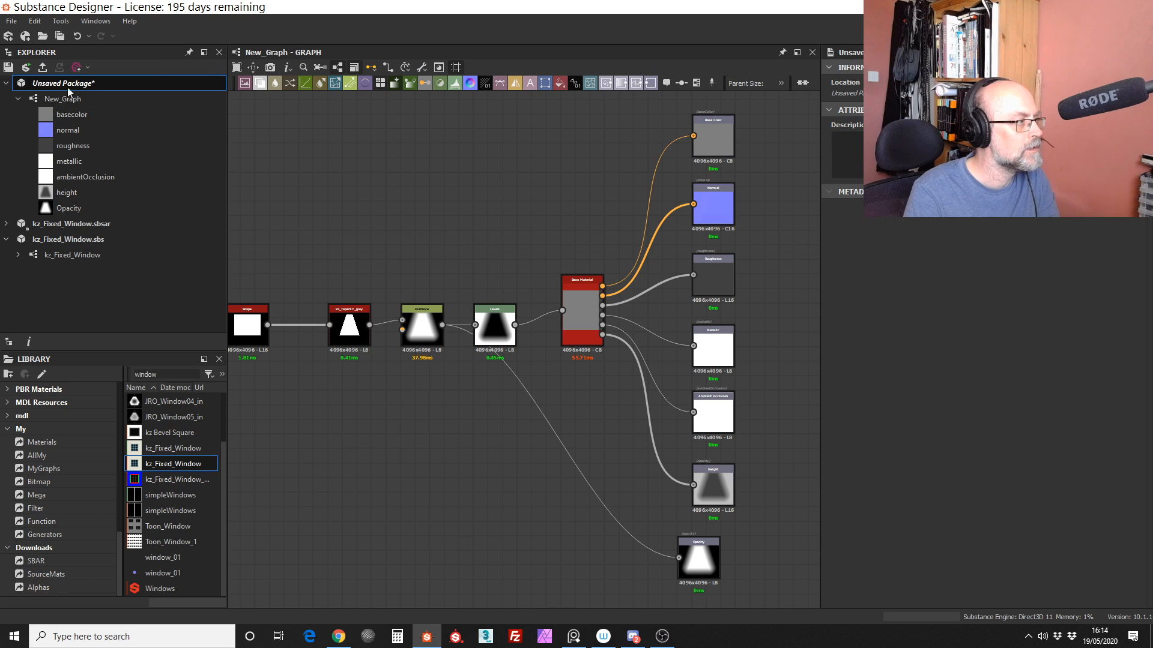
pyautogui.click(9, 67)
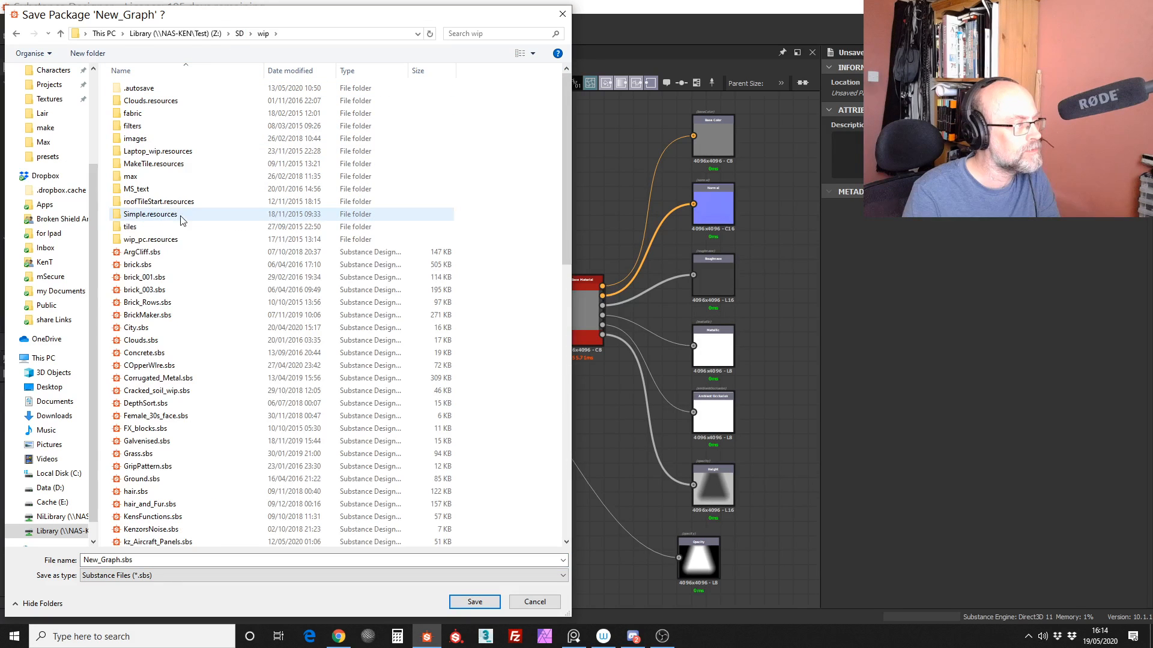
pyautogui.moveTo(158, 560); pyautogui.dragTo(10, 563)
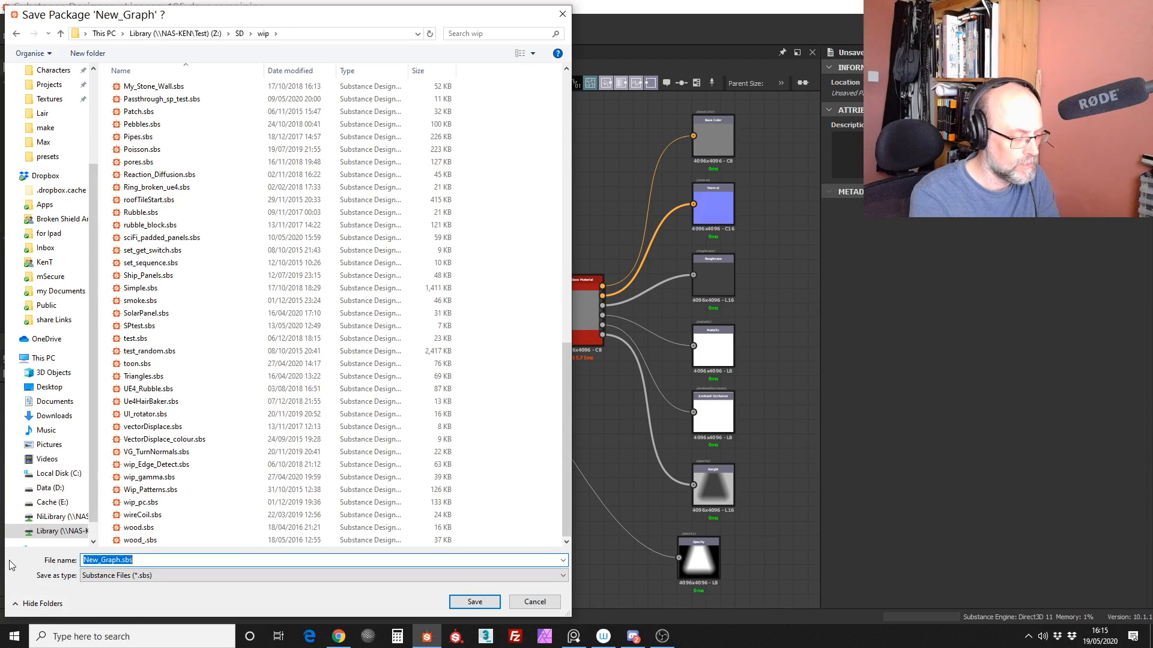
pyautogui.write('space windoe')
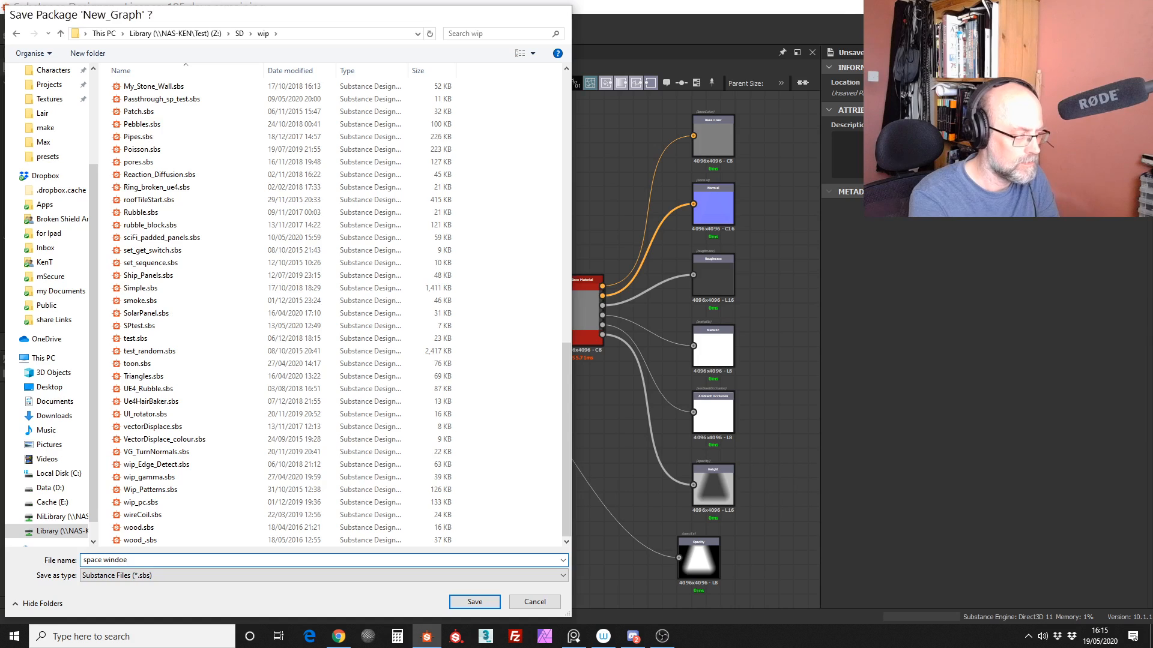
pyautogui.press('Return')
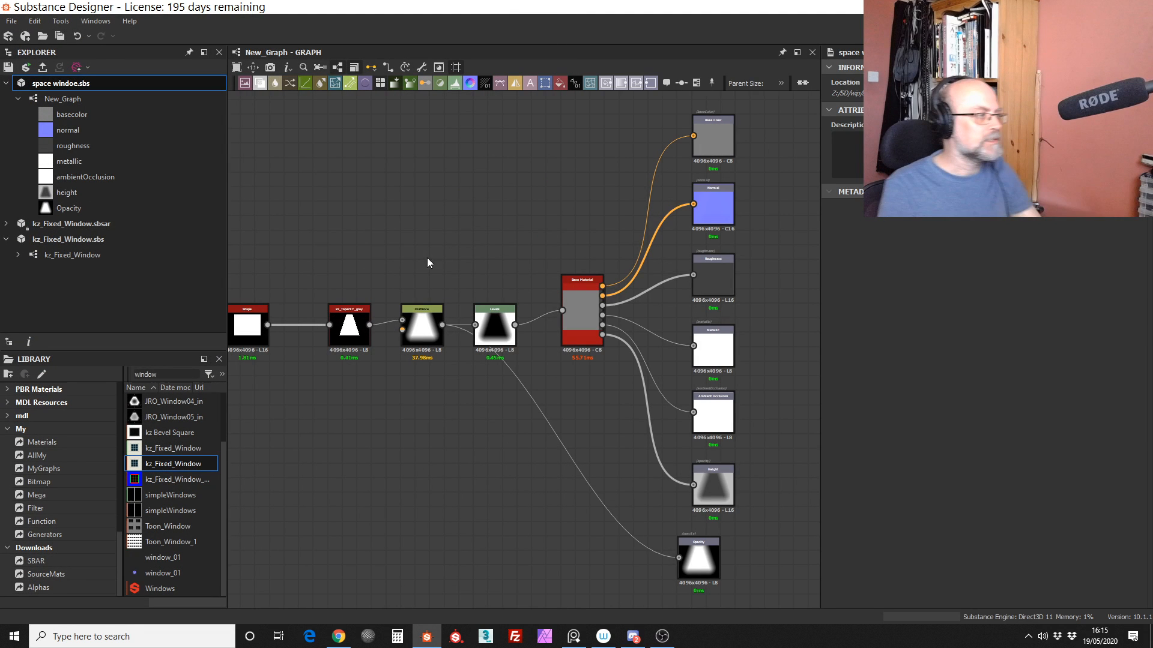
pyautogui.scroll(2, 224, 469)
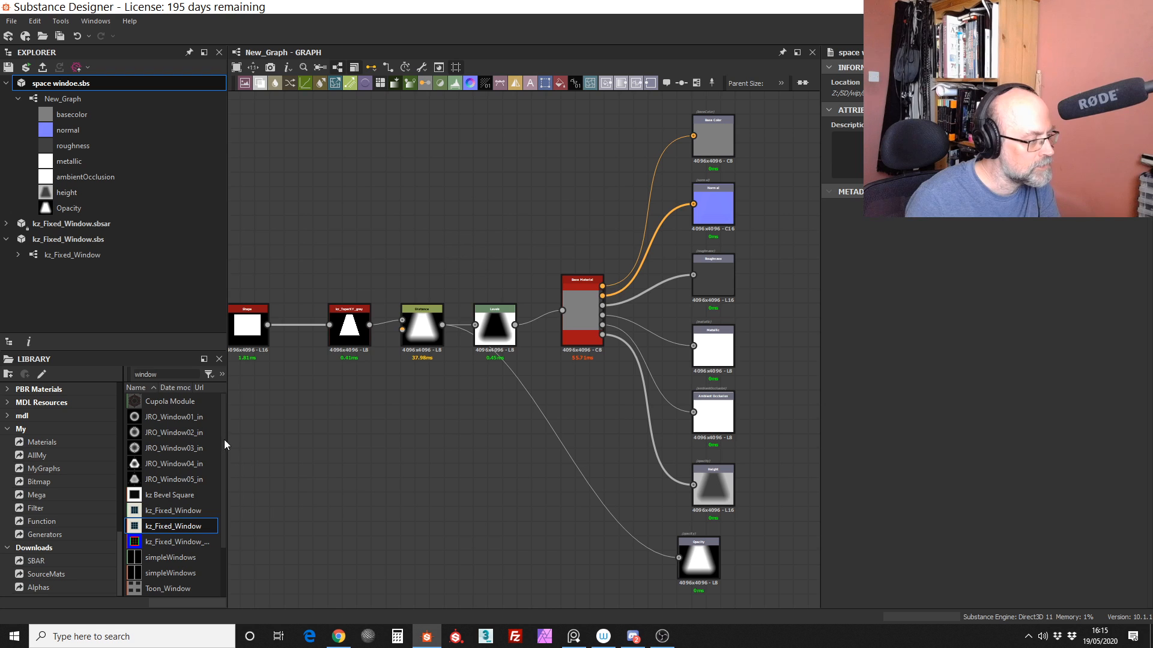
pyautogui.scroll(-2, 224, 444)
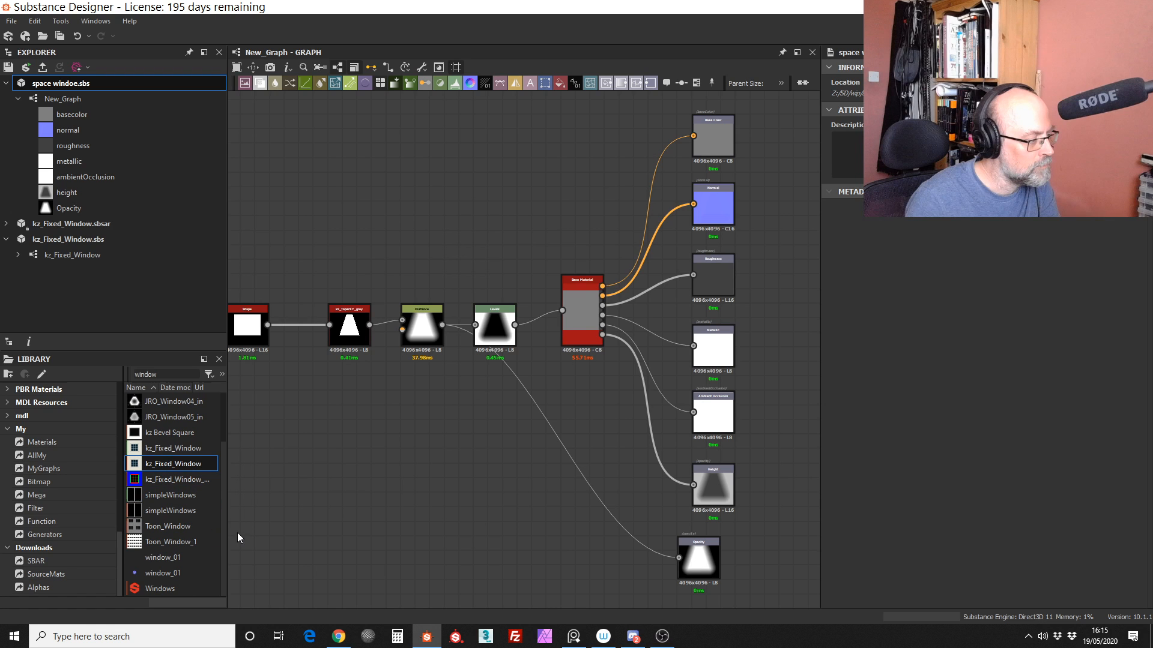
pyautogui.moveTo(379, 189); pyautogui.dragTo(419, 231, button='middle')
pyautogui.scroll(-3, 481, 201)
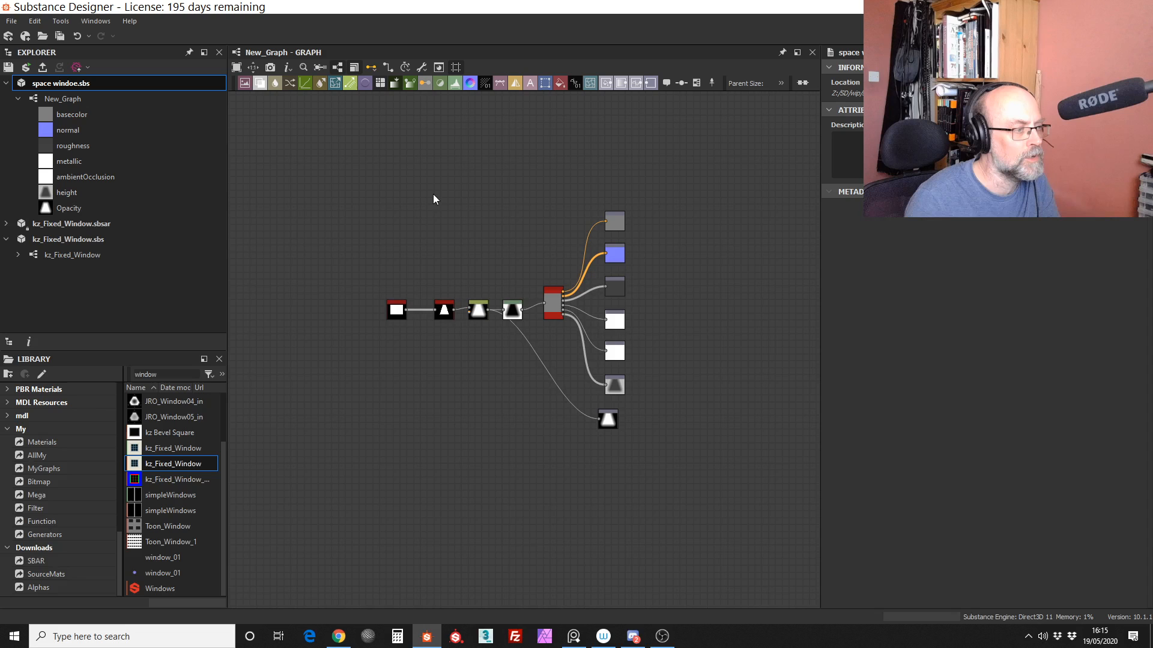
# Step: Create a new Substance graph from the PBR (Metallic/Roughness) template and close its 2D view
pyautogui.click(11, 21)
pyautogui.click(22, 36)
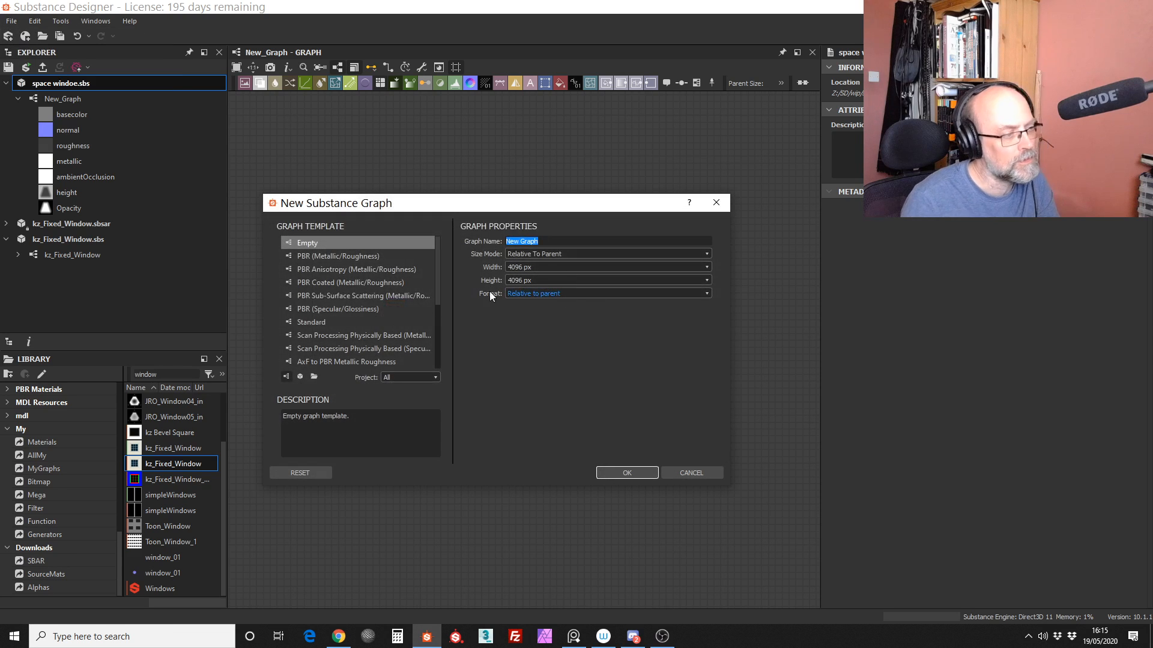
pyautogui.click(391, 259)
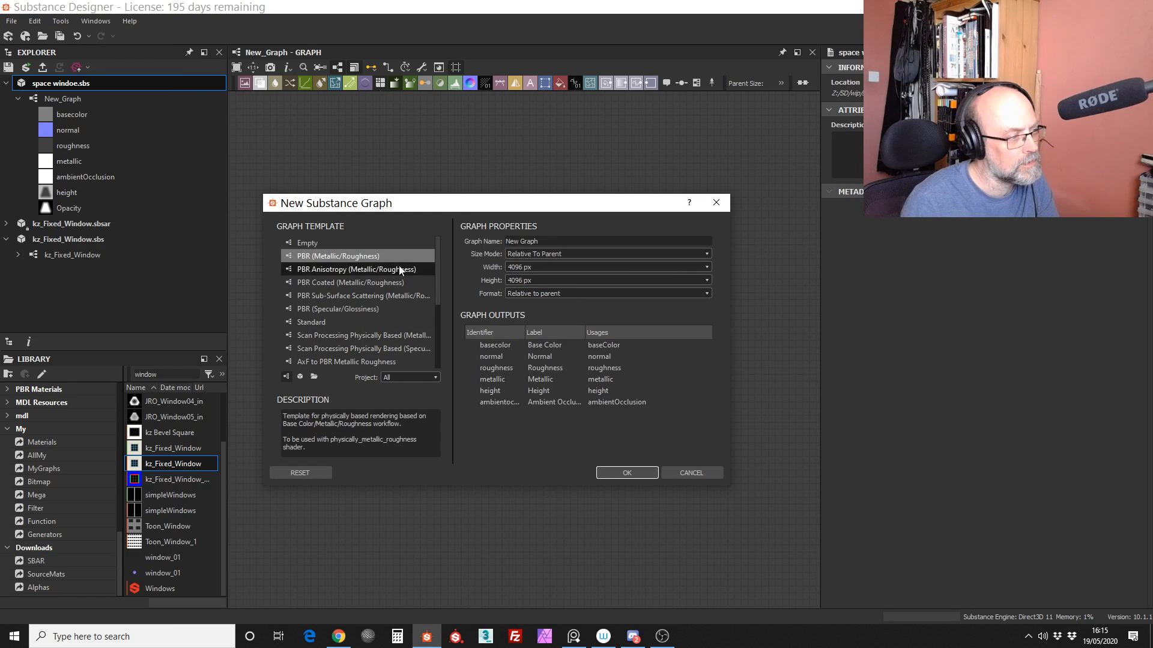
pyautogui.click(628, 474)
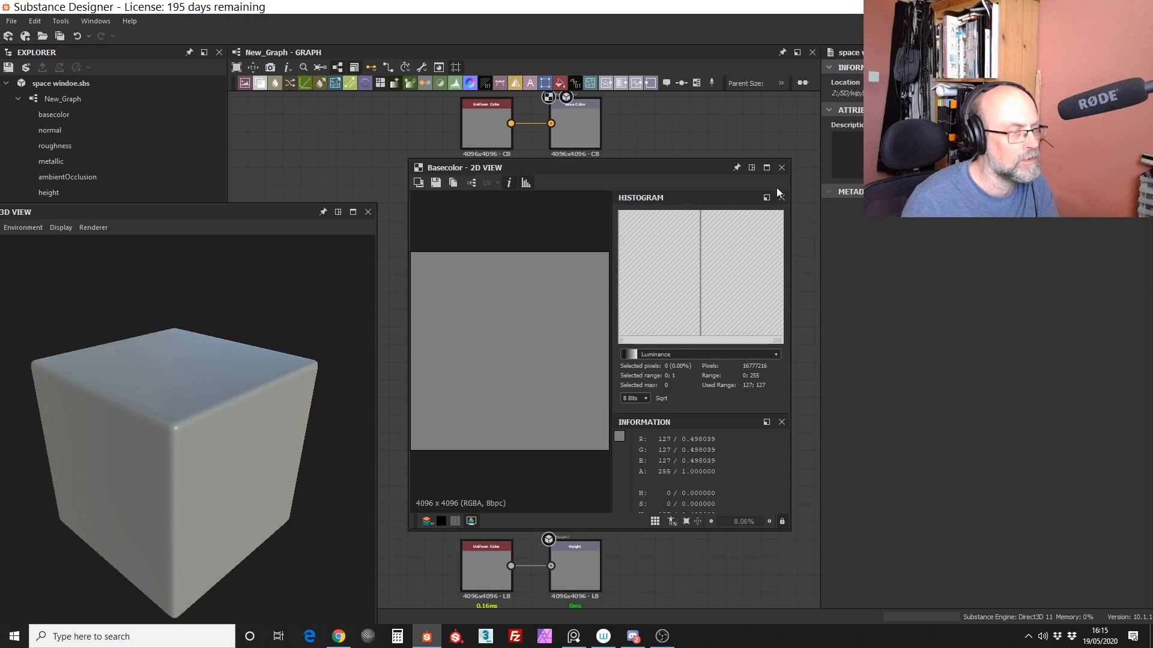
pyautogui.click(783, 168)
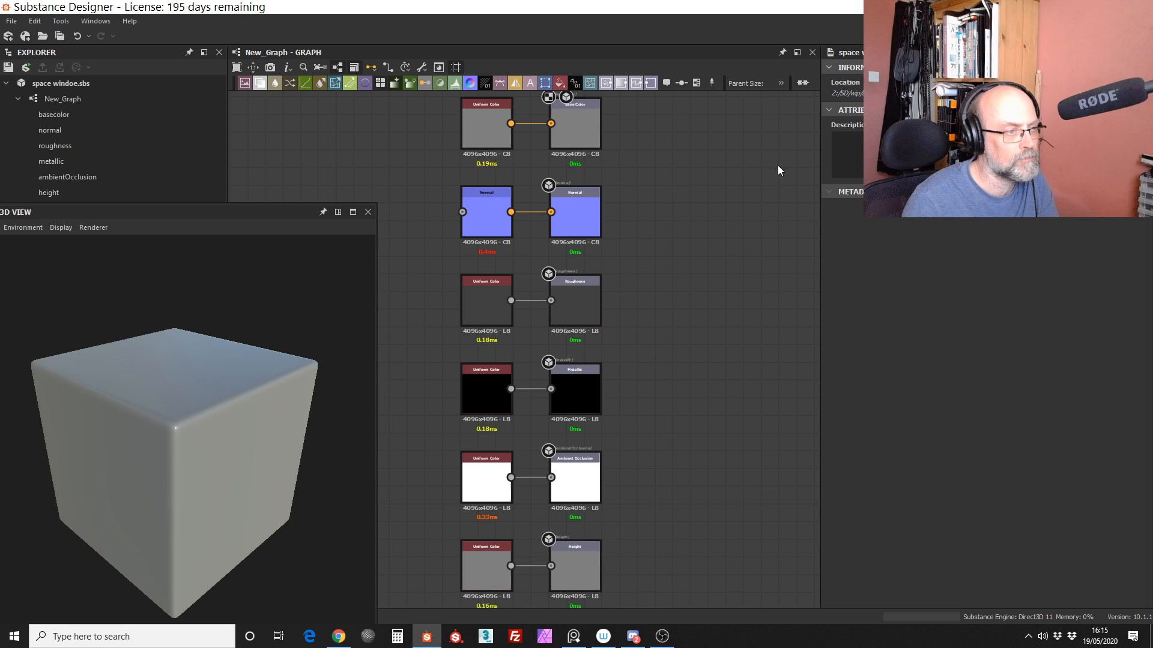
# Step: Frame all the new graph's output nodes and move the 3D view window clear of the Explorer and Library
pyautogui.scroll(5, 777, 165)
pyautogui.moveTo(741, 351); pyautogui.dragTo(744, 494, button='middle')
pyautogui.moveTo(736, 282)
pyautogui.mouseDown(button='middle')
pyautogui.moveTo(743, 516)
pyautogui.moveTo(728, 447)
pyautogui.mouseUp(button='middle')
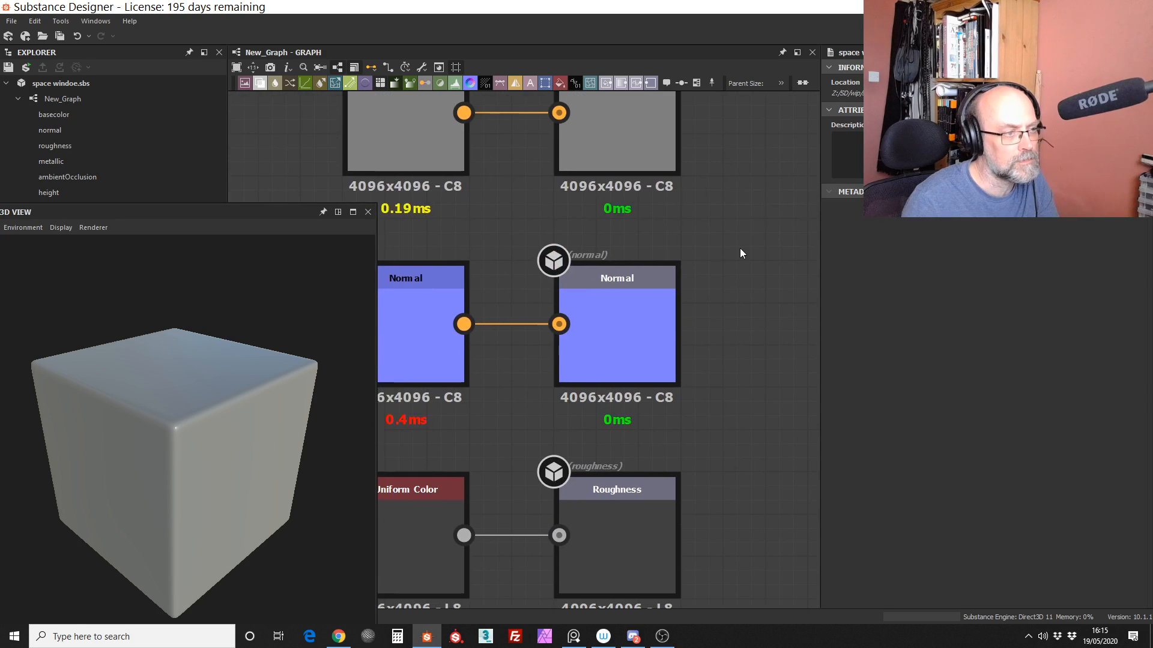
pyautogui.moveTo(740, 253); pyautogui.dragTo(722, 377, button='middle')
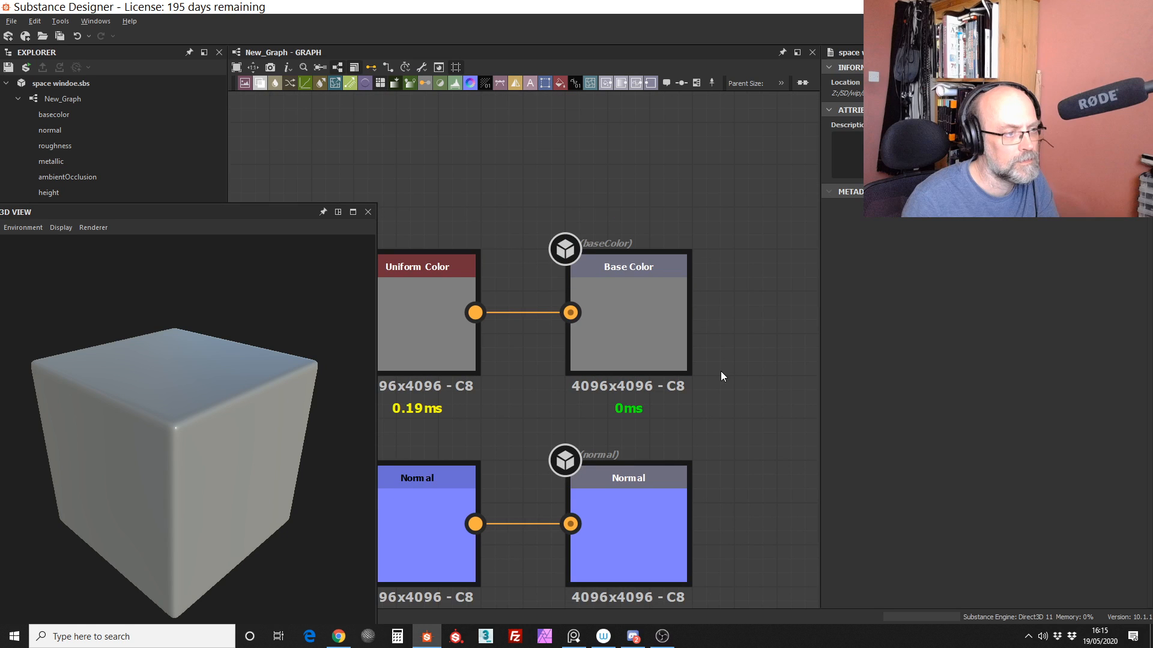
pyautogui.press('f')
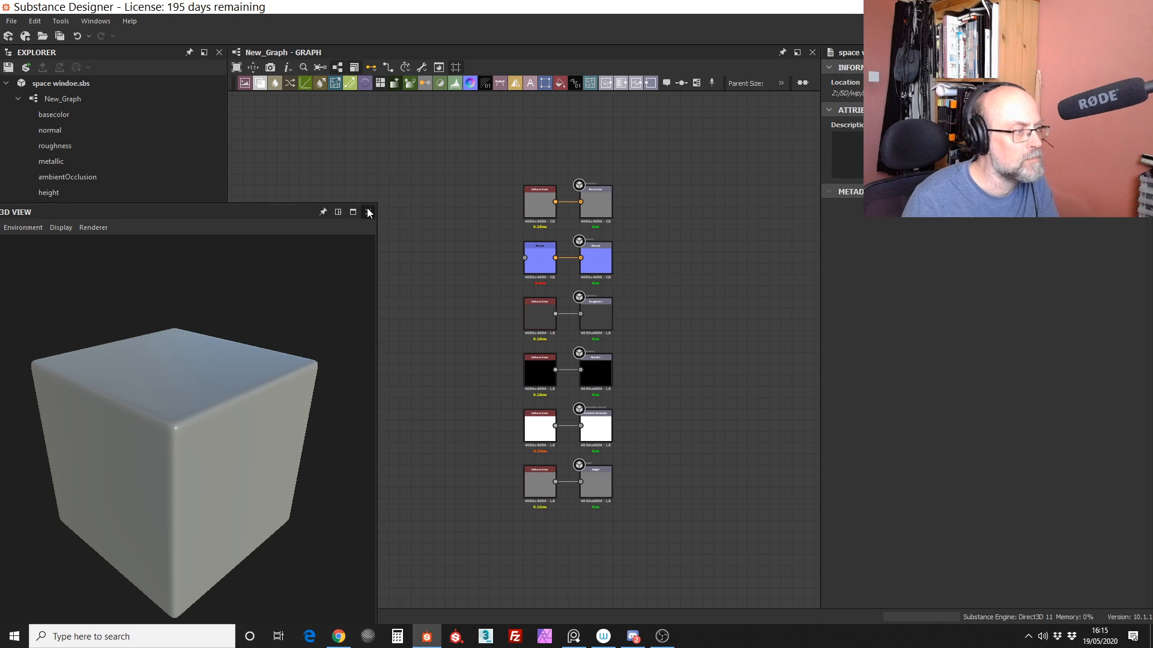
pyautogui.moveTo(247, 211); pyautogui.dragTo(952, 165)
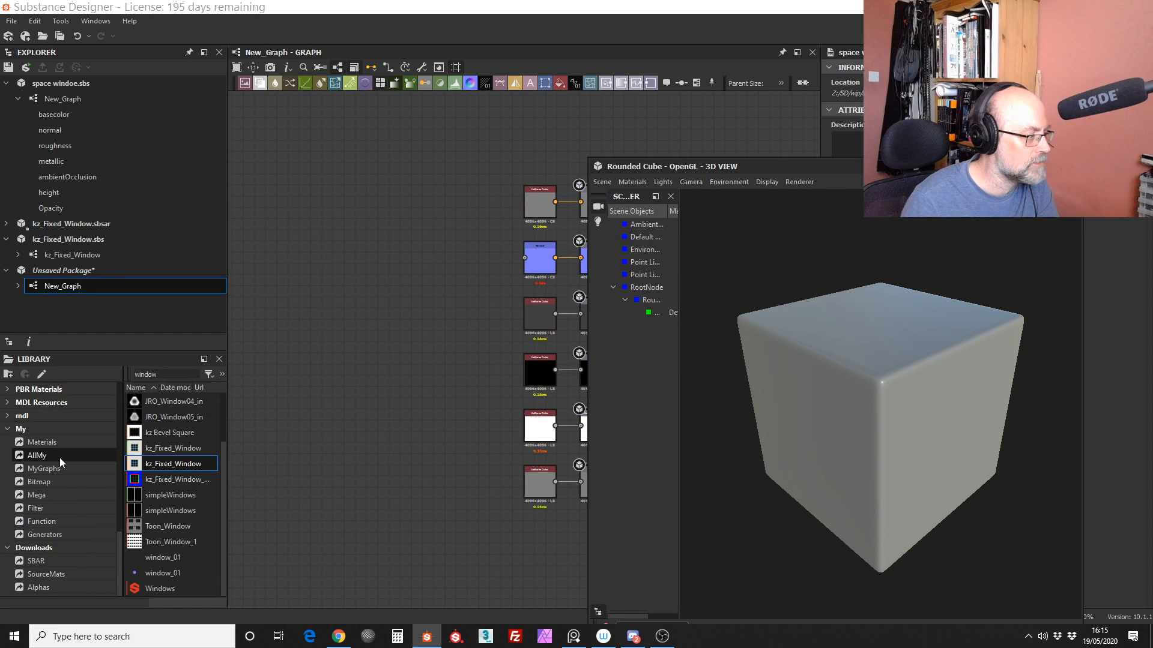
# Step: Show the Noises generators in the library and widen the Explorer and Library area
pyautogui.scroll(10, 59, 457)
pyautogui.click(37, 470)
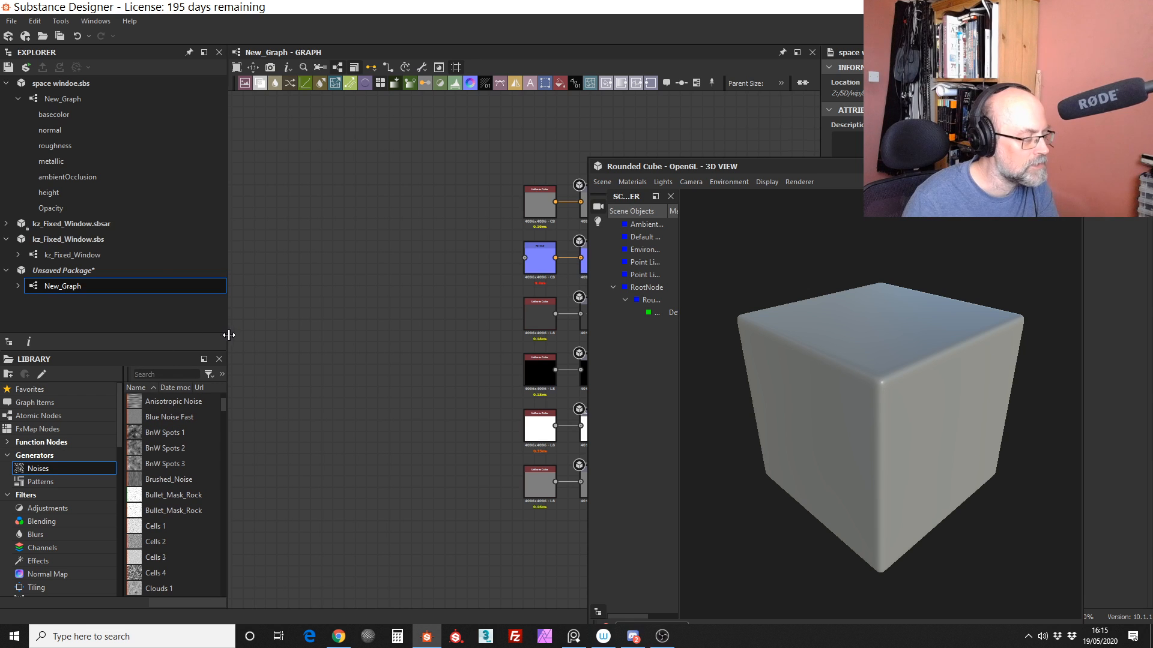
pyautogui.moveTo(229, 335); pyautogui.dragTo(372, 330)
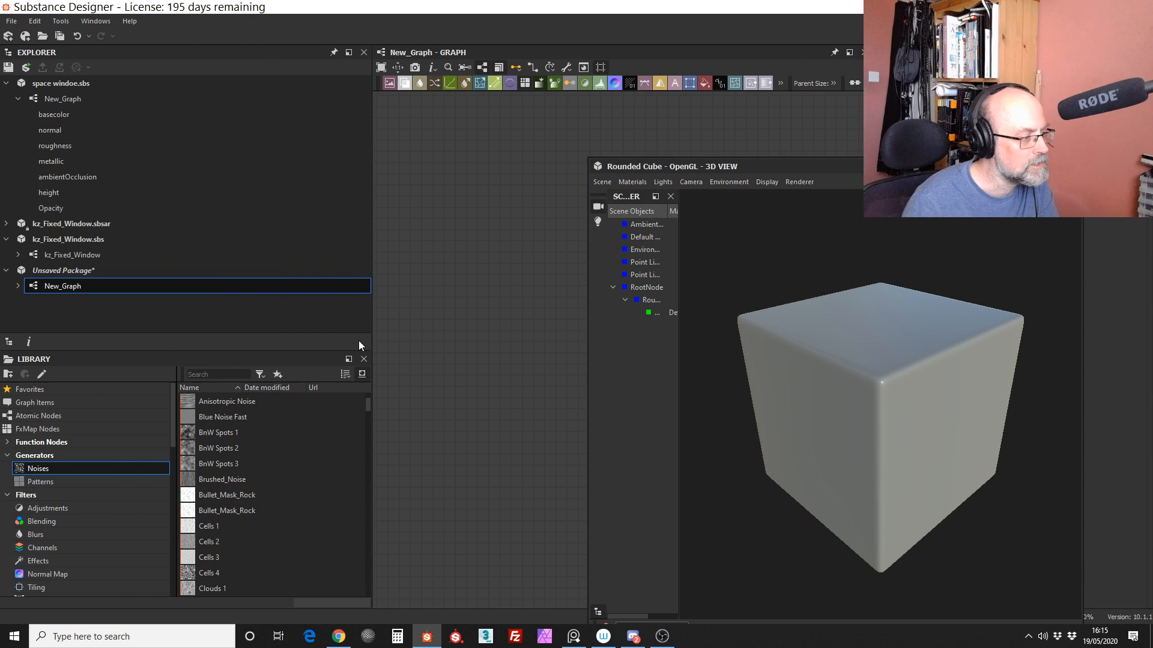
# Step: Add a Fractal Sum Base noise node to the graph and place it beside the Normal node's input side
pyautogui.moveTo(369, 404); pyautogui.dragTo(412, 438)
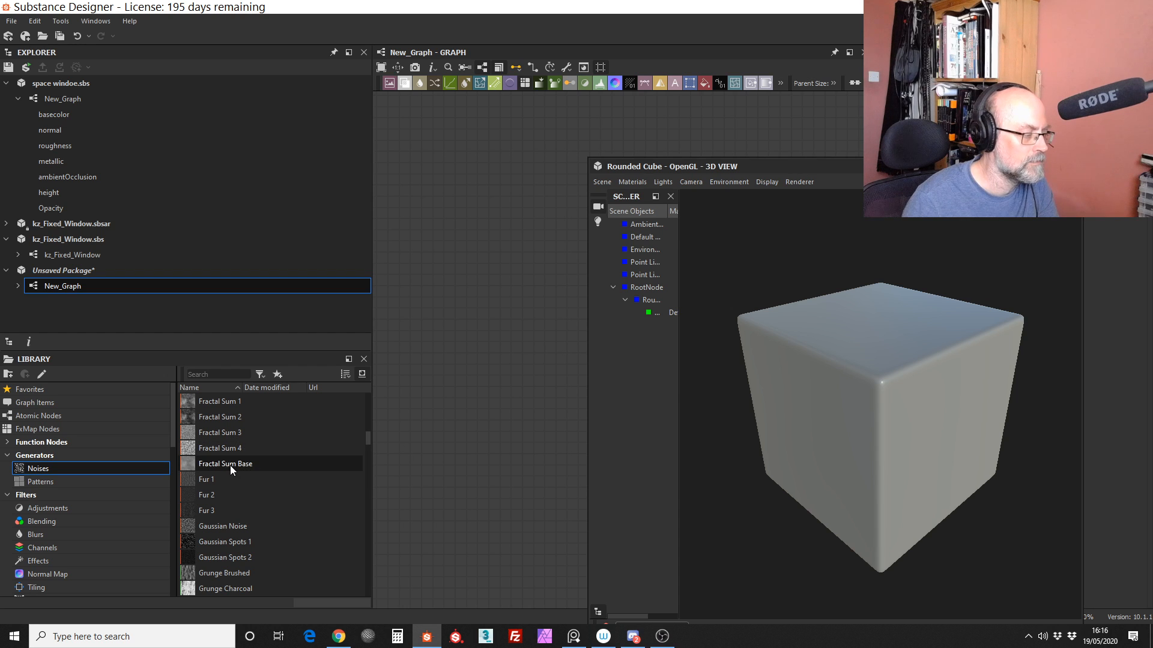
pyautogui.moveTo(231, 464); pyautogui.dragTo(450, 241)
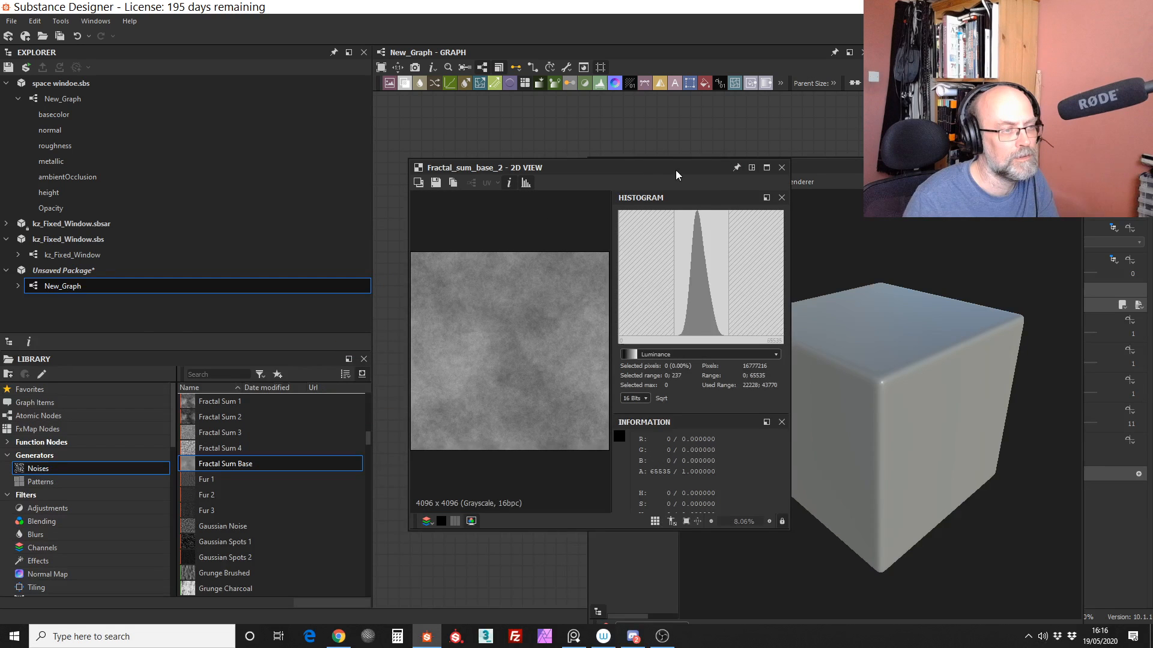
pyautogui.moveTo(675, 171); pyautogui.dragTo(345, 194)
pyautogui.scroll(3, 575, 227)
pyautogui.moveTo(575, 227); pyautogui.dragTo(694, 248, button='middle')
pyautogui.moveTo(535, 231); pyautogui.dragTo(654, 282)
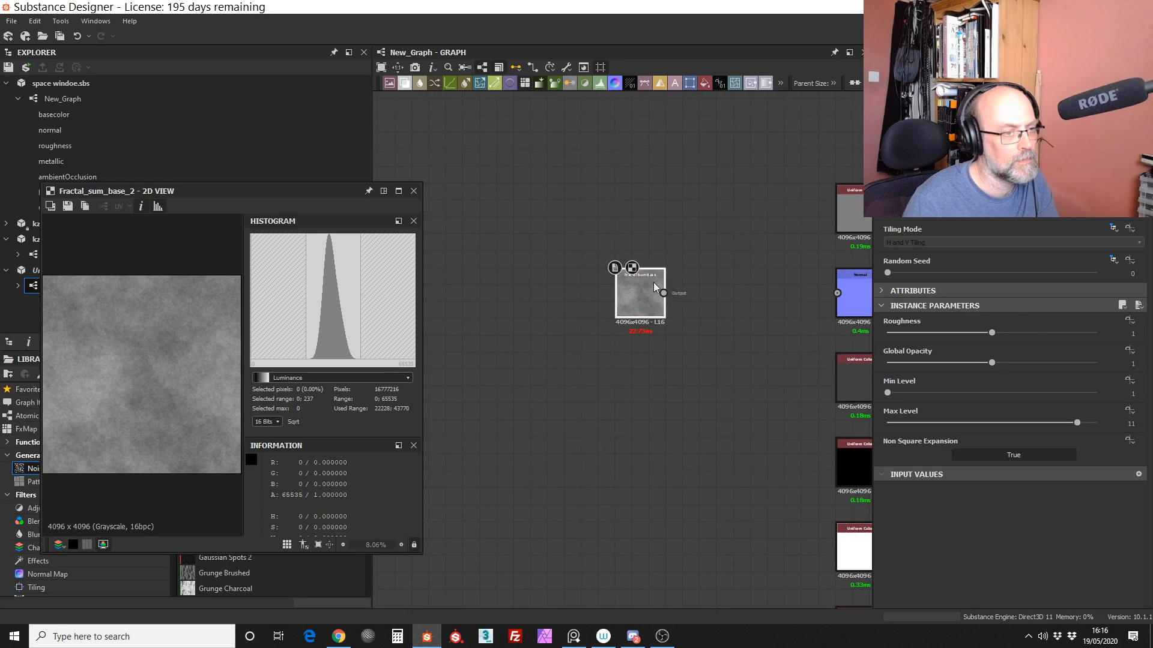
pyautogui.moveTo(653, 283); pyautogui.dragTo(463, 267, button='middle')
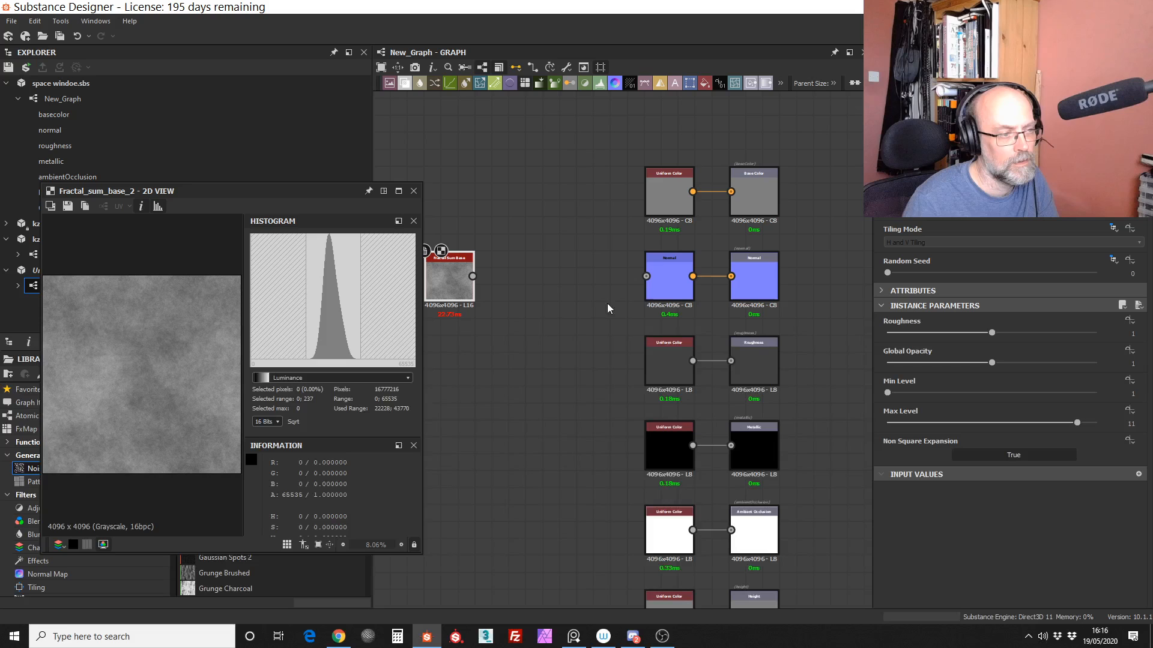
# Step: Space the Normal node away from its output, feed Fractal Sum Base into it, and show the graph's outputs in the 3D view
pyautogui.scroll(-1, 606, 303)
pyautogui.moveTo(665, 272); pyautogui.dragTo(624, 272)
pyautogui.moveTo(476, 277); pyautogui.dragTo(622, 279)
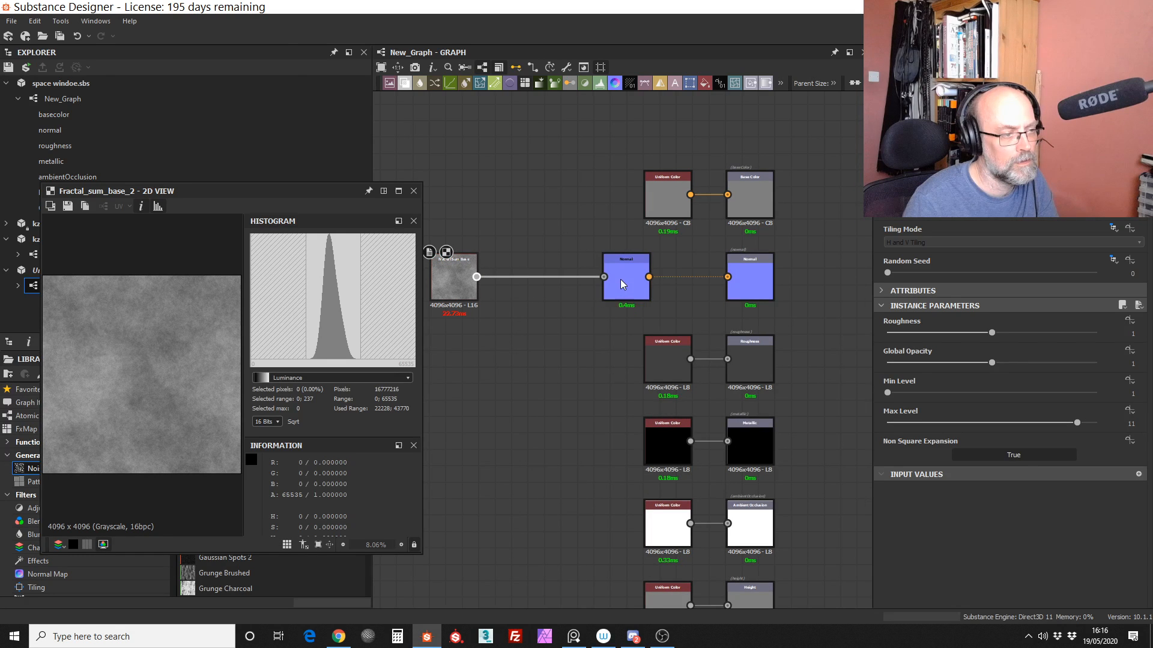
pyautogui.rightClick(621, 279)
pyautogui.click(624, 276)
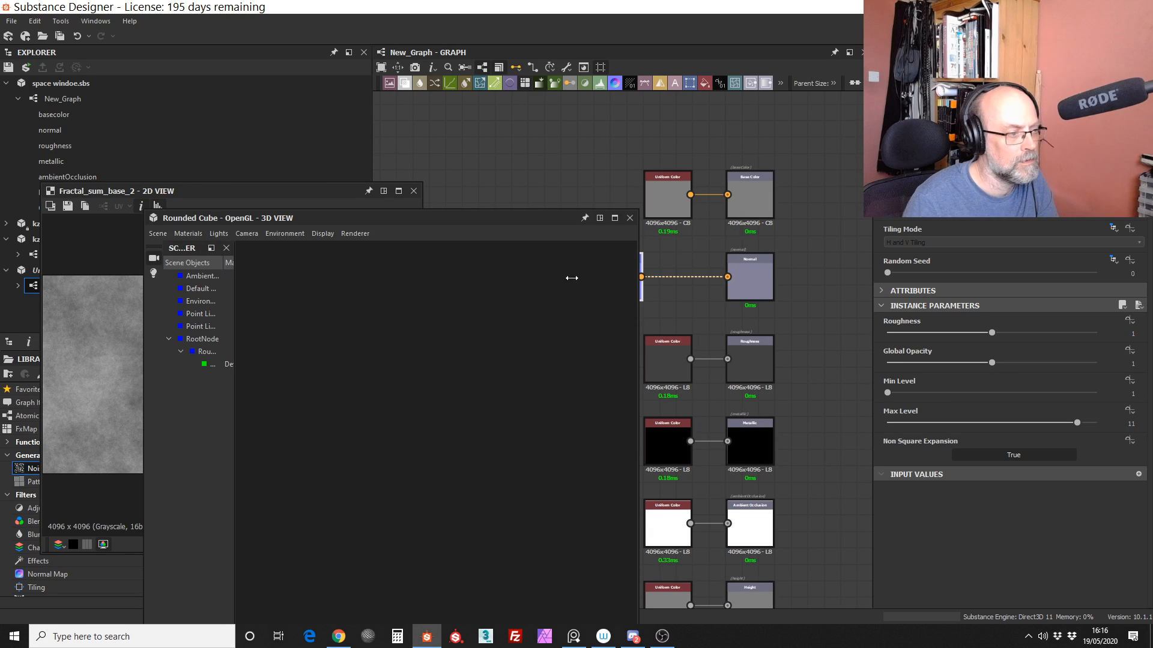
# Step: Examine the surface bumps and highlights on the rounded cube's faces and edges up close in the 3D view
pyautogui.moveTo(473, 377); pyautogui.dragTo(533, 355)
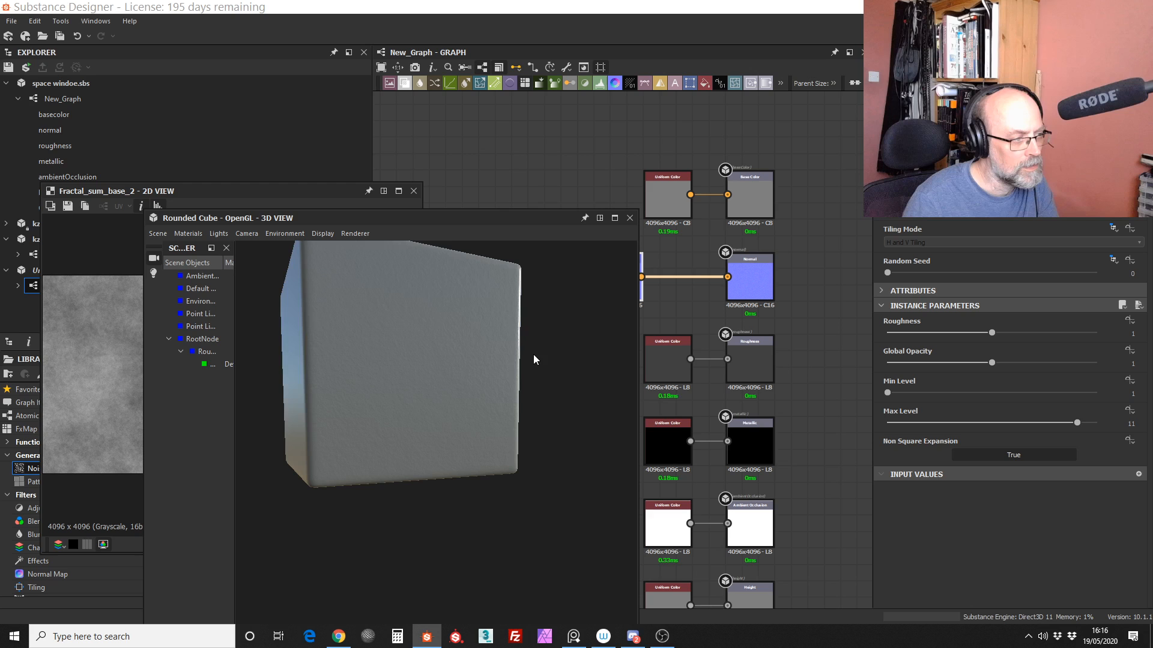
pyautogui.keyDown('alt'); pyautogui.moveTo(533, 354); pyautogui.dragTo(495, 228, button='right'); pyautogui.keyUp('alt')
pyautogui.moveTo(460, 354)
pyautogui.keyDown('alt'); pyautogui.mouseDown(button='right')
pyautogui.moveTo(456, 334)
pyautogui.moveTo(449, 340)
pyautogui.mouseUp(button='right'); pyautogui.keyUp('alt')
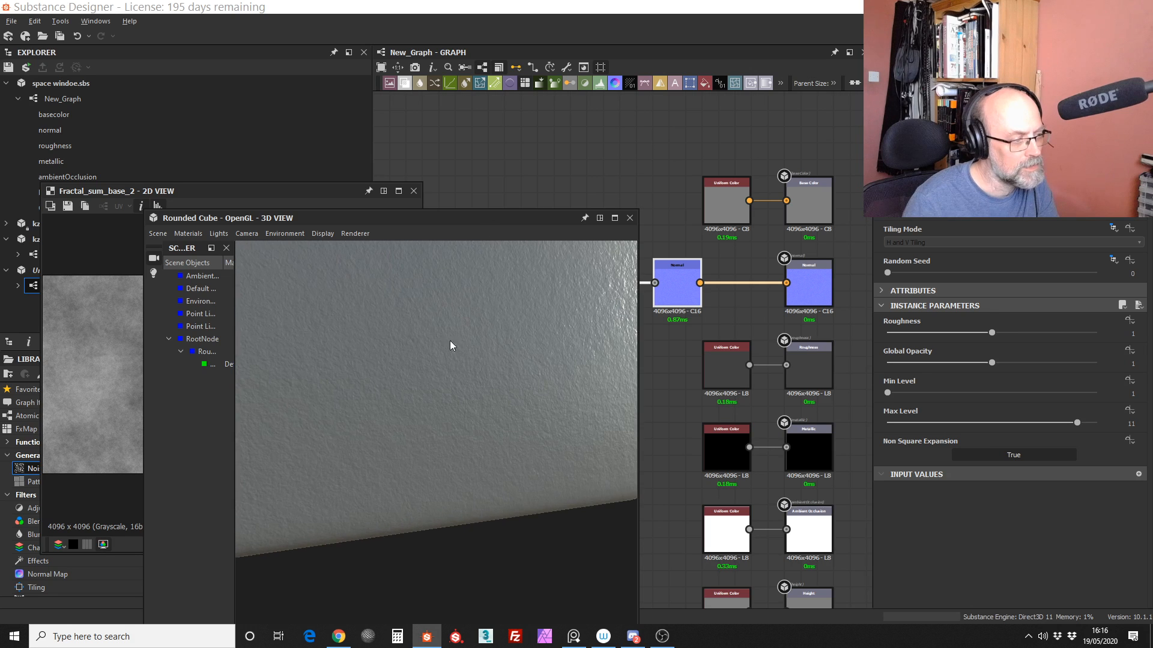
pyautogui.moveTo(451, 342); pyautogui.dragTo(536, 410)
pyautogui.moveTo(673, 193); pyautogui.dragTo(771, 194, button='middle')
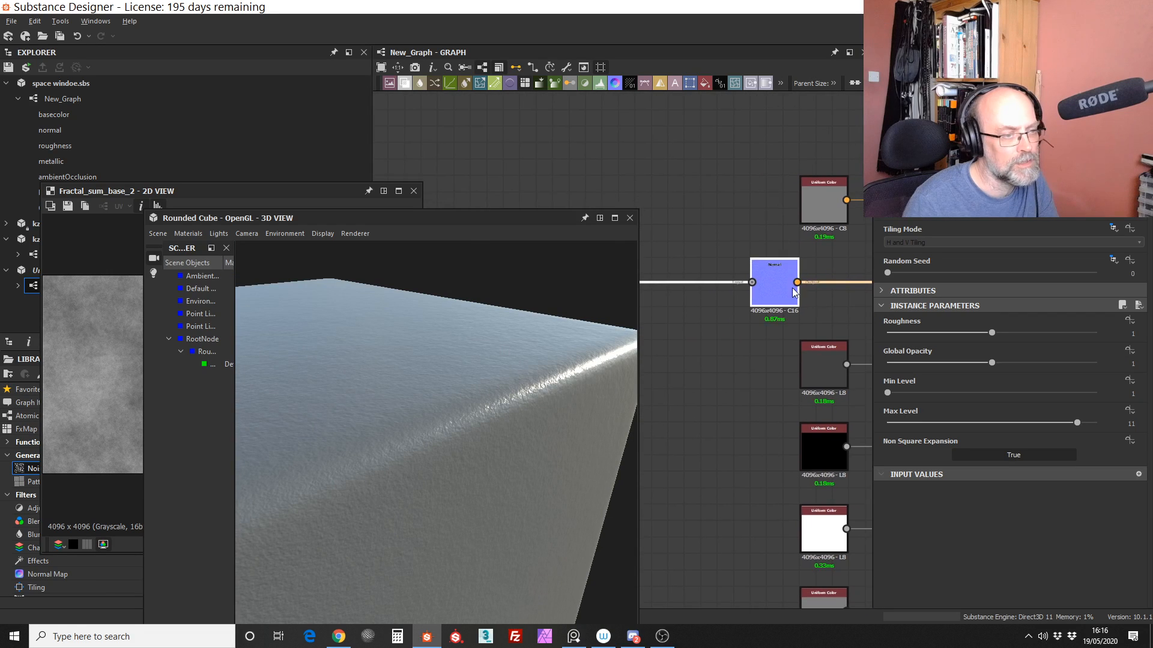
pyautogui.scroll(5, 793, 292)
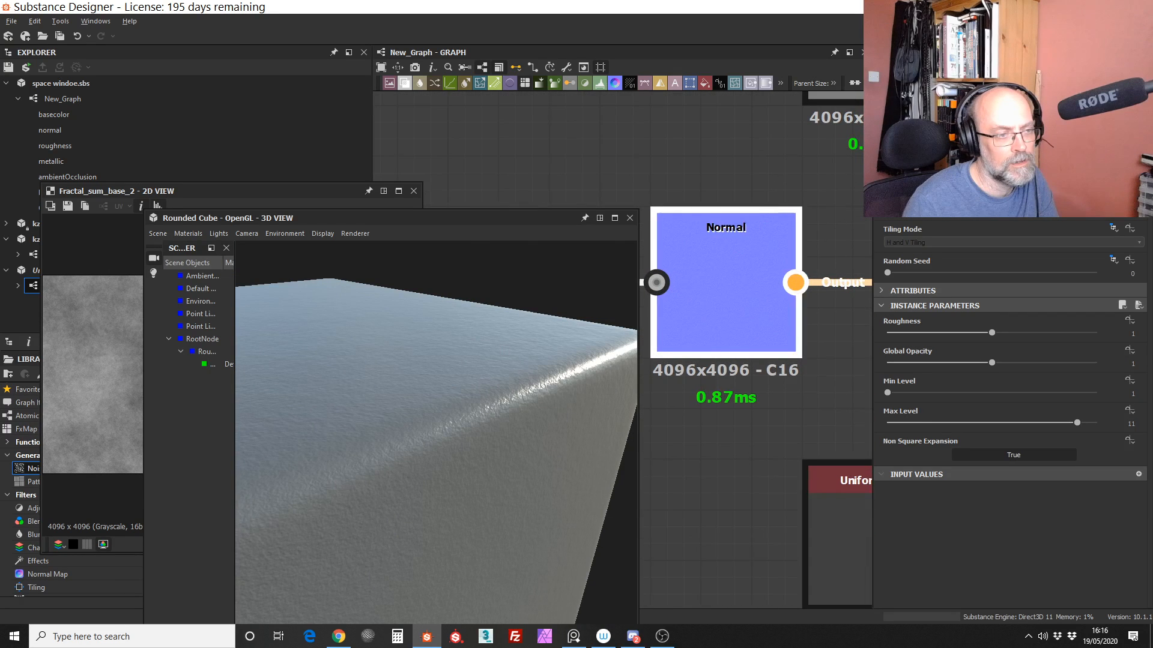
pyautogui.moveTo(558, 366); pyautogui.dragTo(512, 312)
pyautogui.scroll(-7, 637, 180)
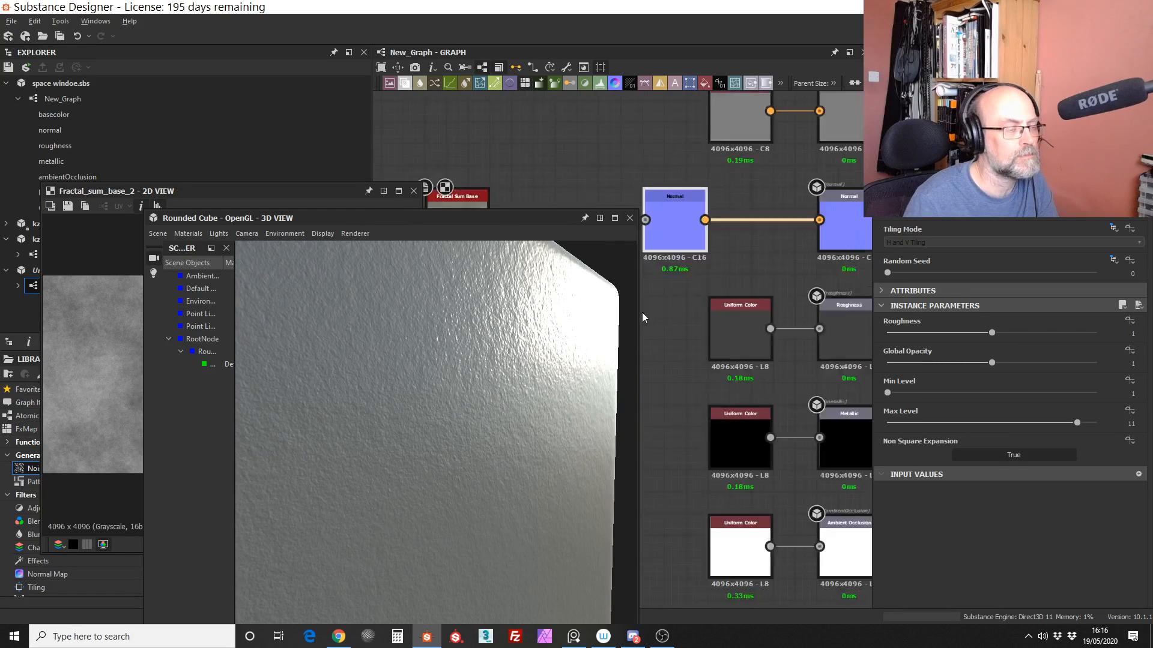
pyautogui.moveTo(616, 170); pyautogui.dragTo(615, 173, button='middle')
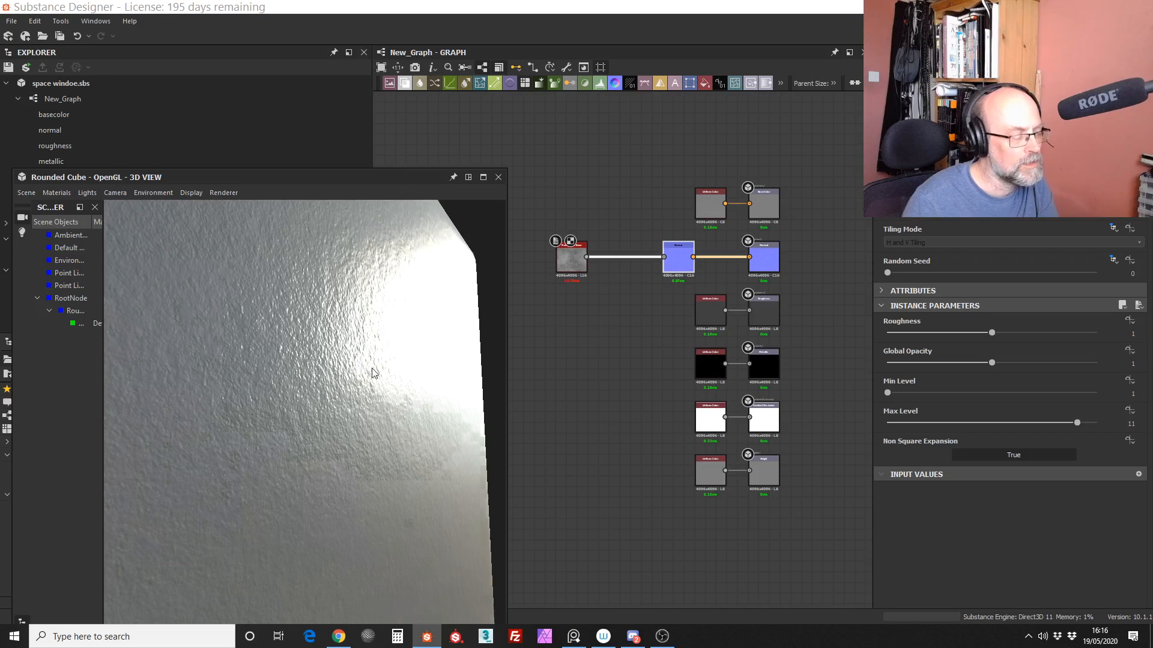
pyautogui.scroll(4, 384, 373)
pyautogui.scroll(-4, 387, 372)
# Step: Set the output color of the Uniform Color node feeding Roughness to 0.78
pyautogui.moveTo(371, 401); pyautogui.dragTo(438, 368)
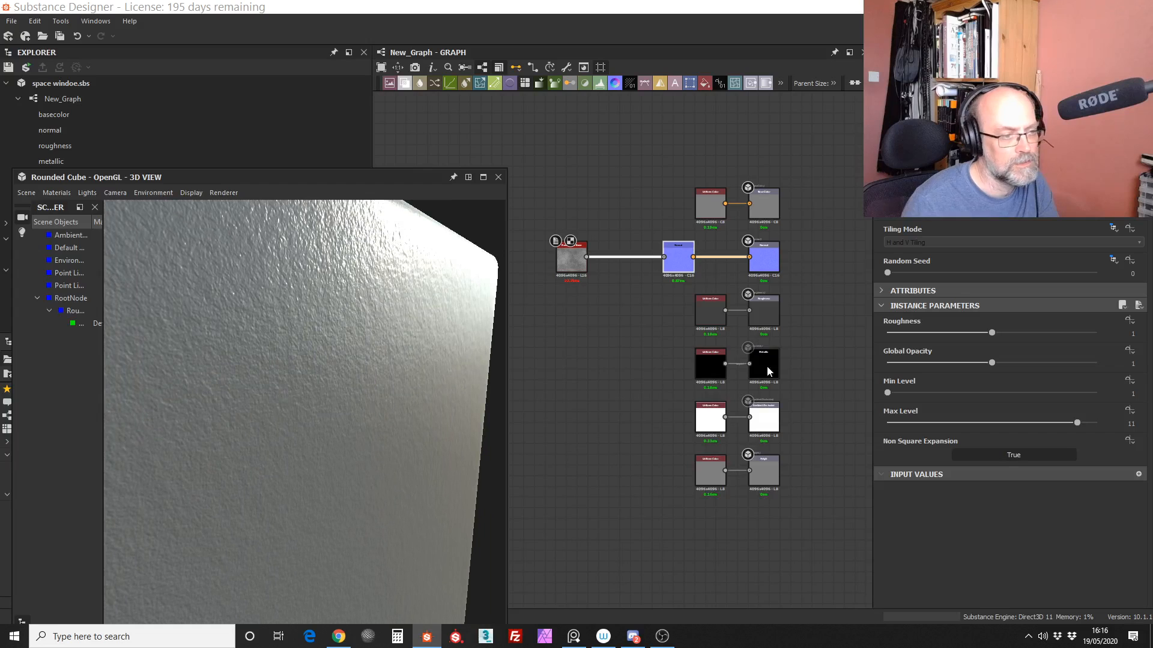
pyautogui.scroll(3, 831, 366)
pyautogui.keyDown('alt'); pyautogui.moveTo(849, 308); pyautogui.dragTo(850, 299, button='right'); pyautogui.keyUp('alt')
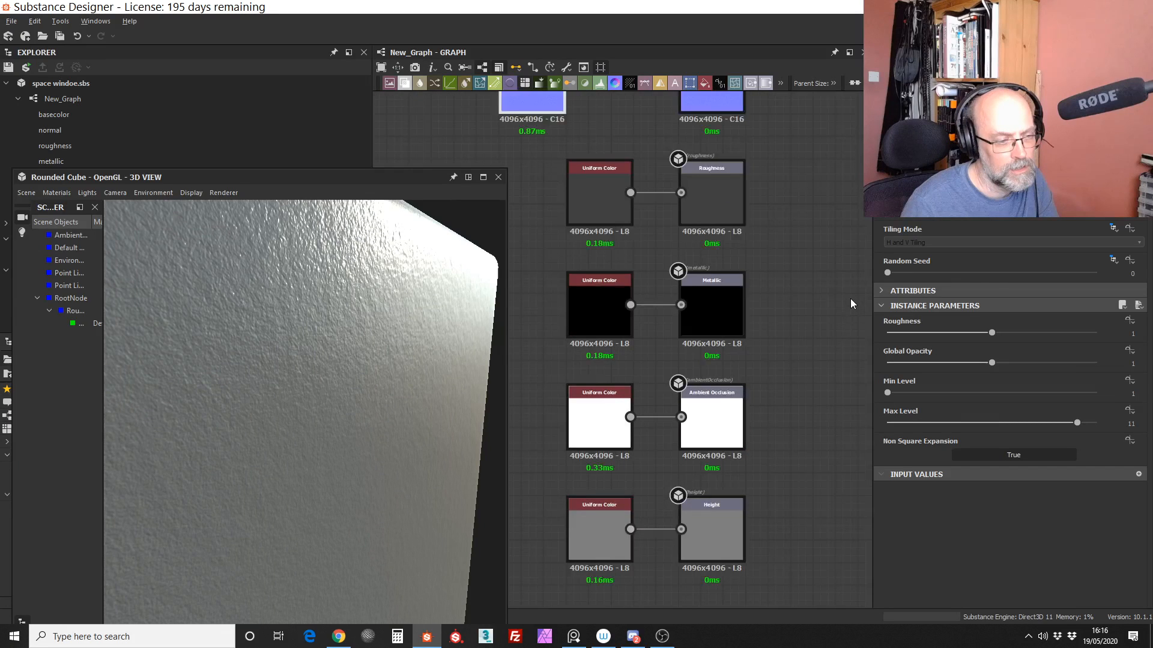
pyautogui.scroll(1, 715, 293)
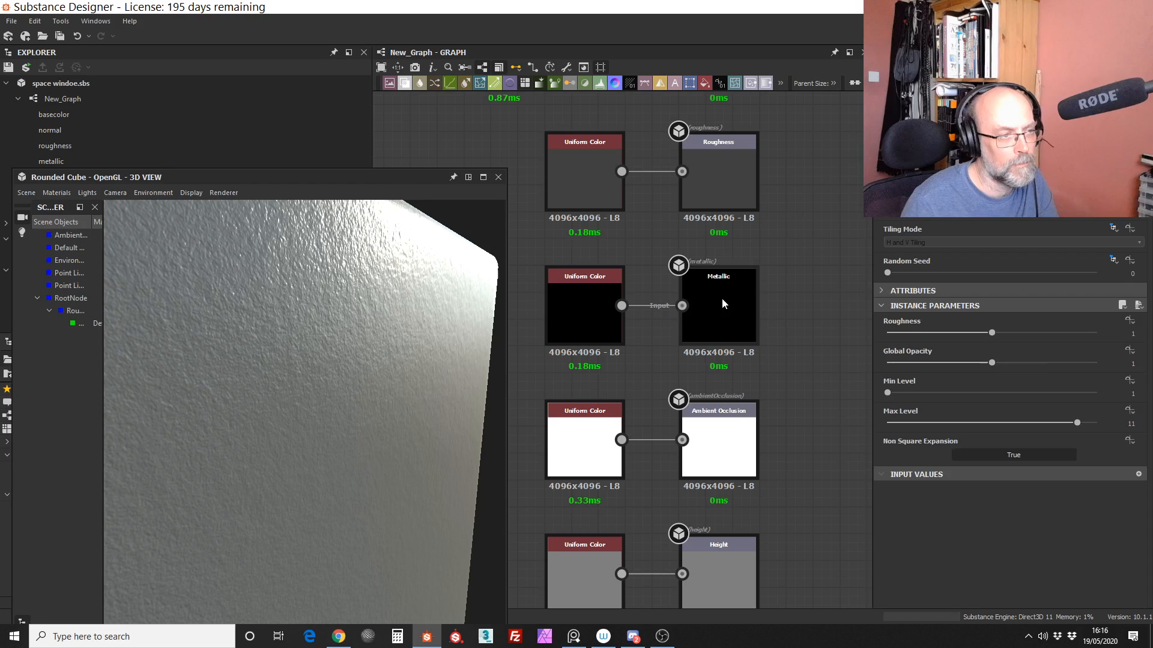
pyautogui.click(593, 180)
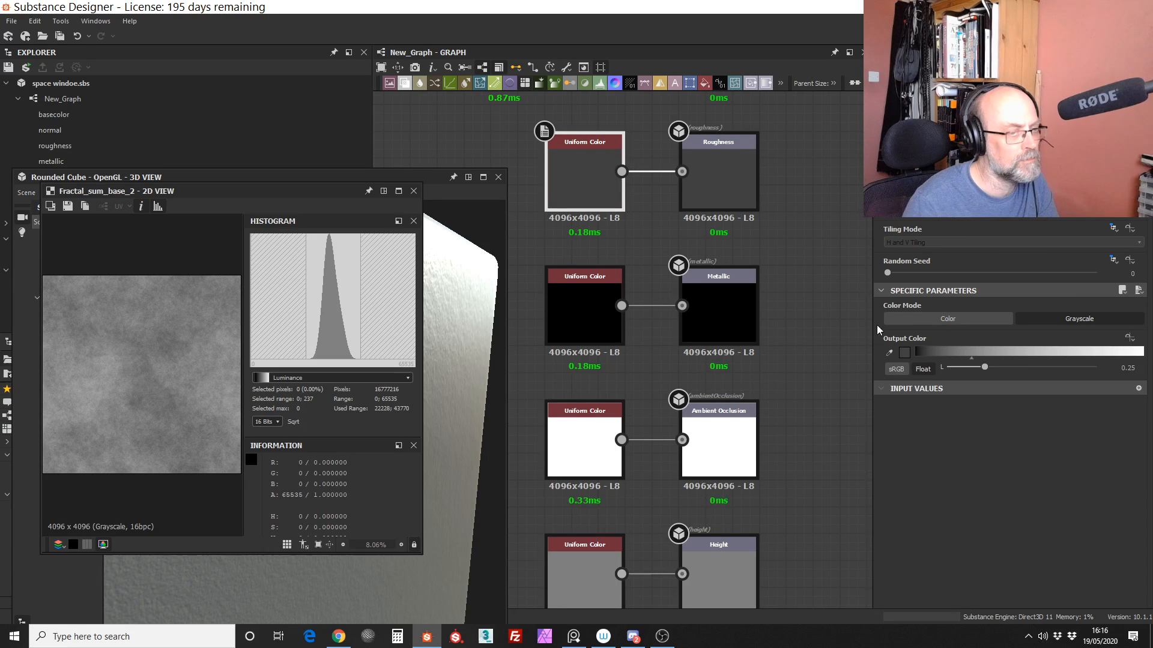
pyautogui.moveTo(984, 367); pyautogui.dragTo(1064, 365)
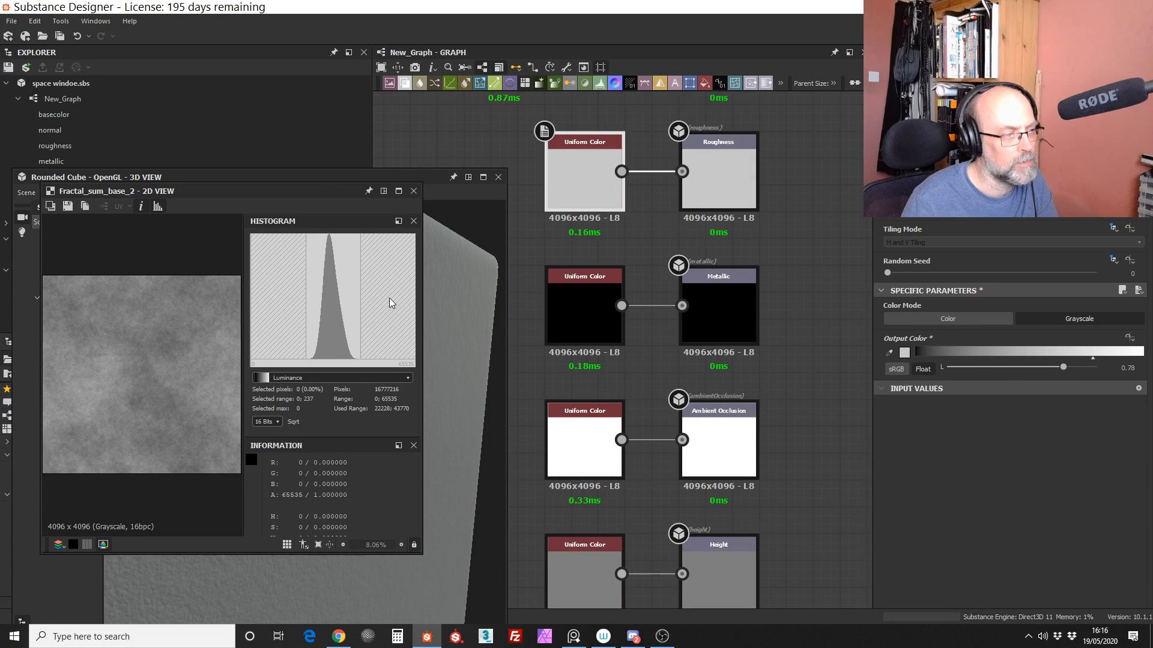
# Step: Change the 3D preview mesh to Sphere 2 Tiles and inspect its surface up close
pyautogui.moveTo(377, 178); pyautogui.dragTo(468, 188)
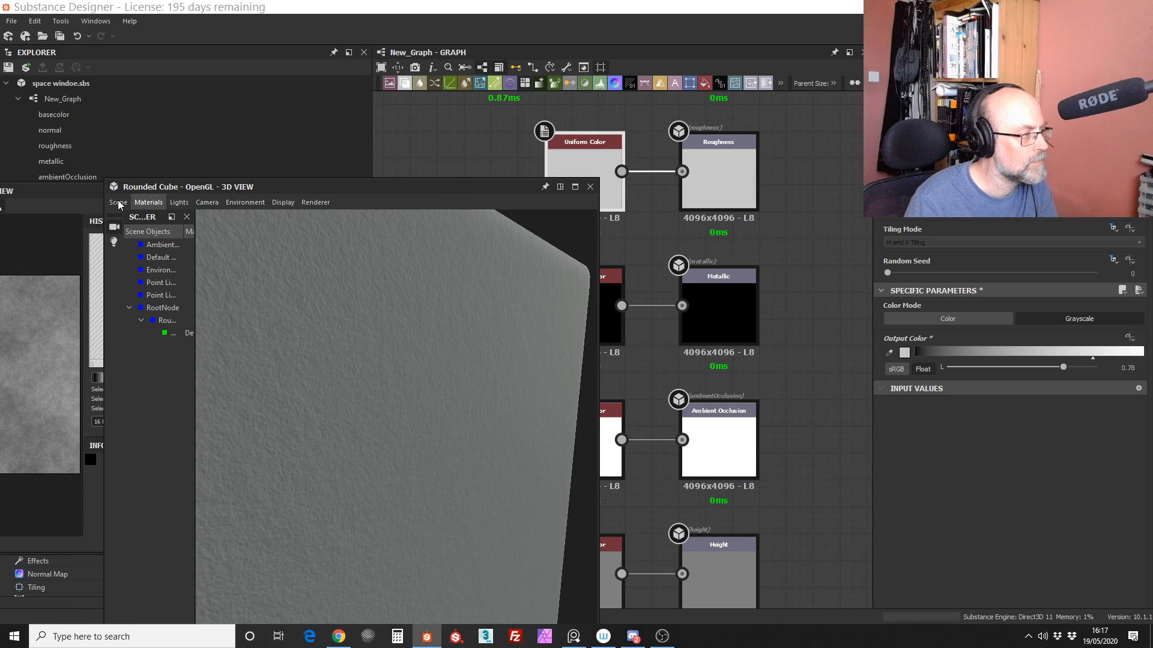
pyautogui.click(115, 175)
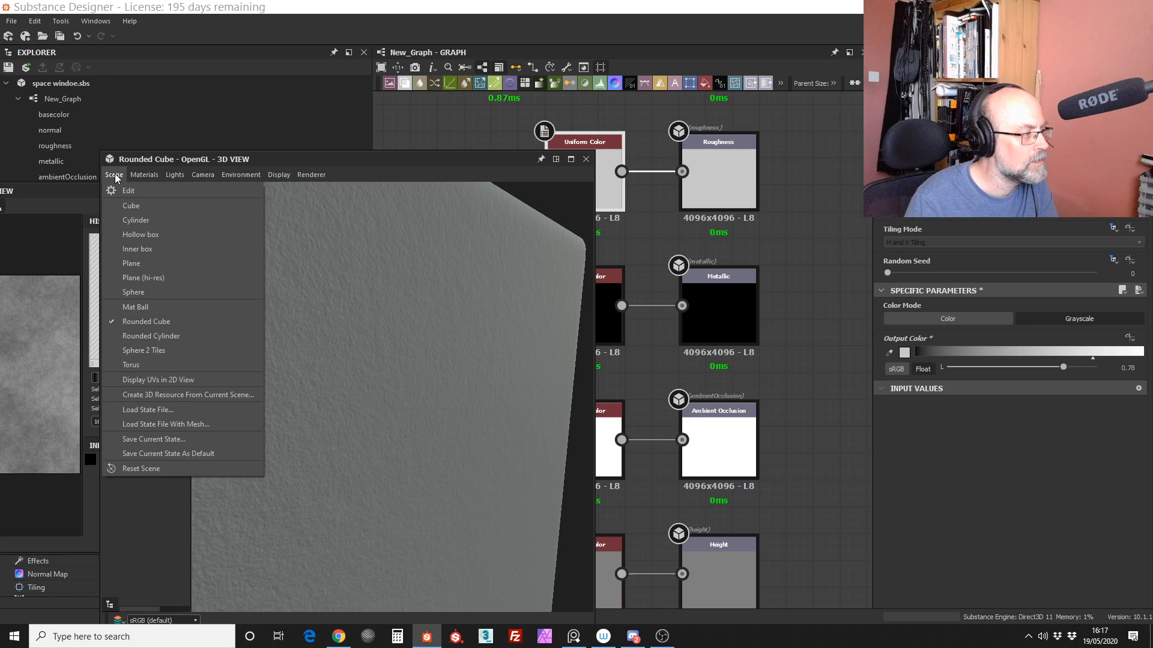
pyautogui.click(170, 351)
pyautogui.moveTo(448, 251); pyautogui.dragTo(471, 156, button='right')
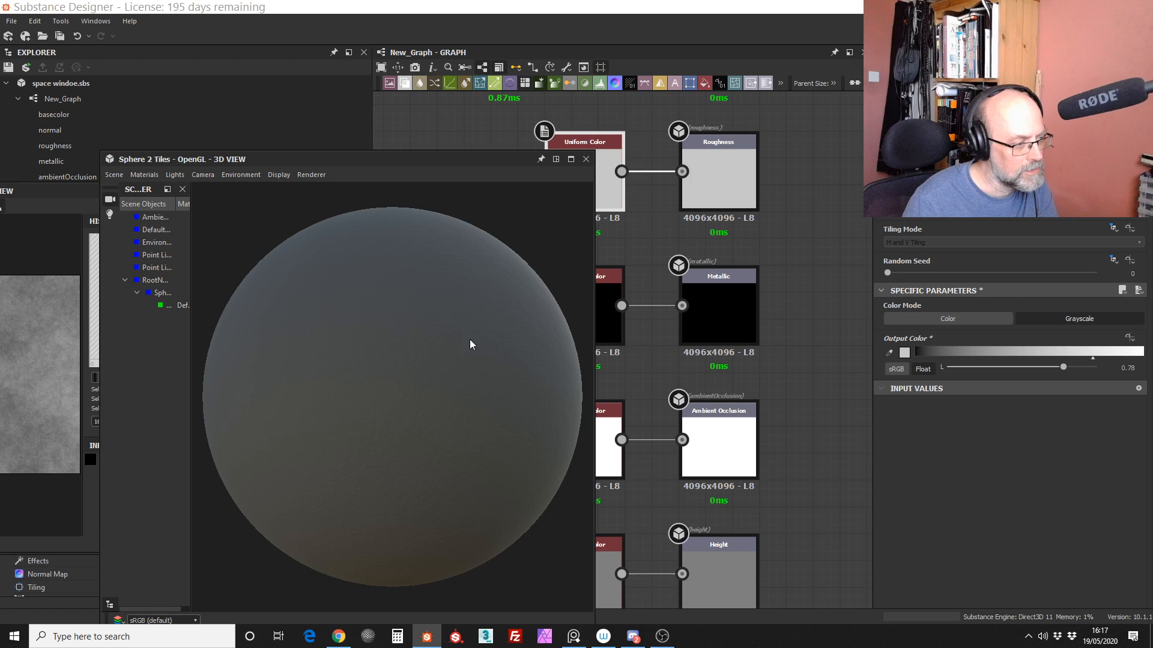
pyautogui.scroll(2, 469, 340)
pyautogui.moveTo(469, 340)
pyautogui.mouseDown()
pyautogui.moveTo(432, 339)
pyautogui.moveTo(440, 353)
pyautogui.moveTo(450, 335)
pyautogui.mouseUp()
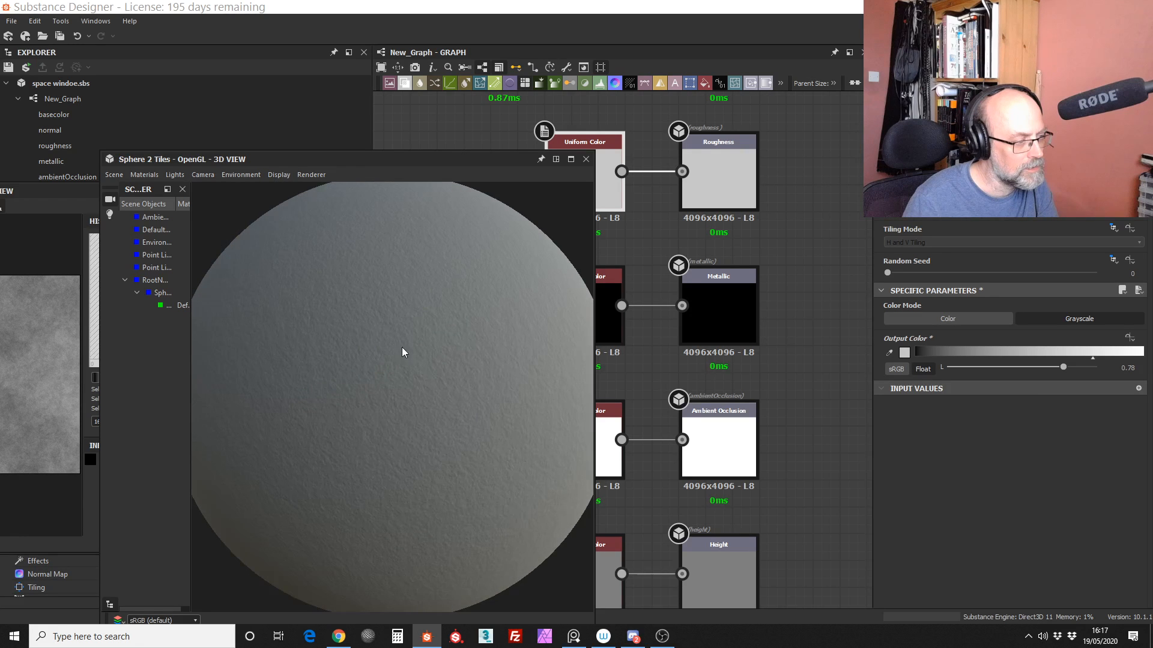
# Step: Lower the roughness color to about 0.45 and check the sphere's reflections
pyautogui.click(1106, 355)
pyautogui.moveTo(1114, 358)
pyautogui.mouseDown()
pyautogui.moveTo(1152, 358)
pyautogui.moveTo(1015, 358)
pyautogui.mouseUp()
pyautogui.moveTo(432, 374)
pyautogui.mouseDown()
pyautogui.moveTo(388, 370)
pyautogui.moveTo(414, 356)
pyautogui.mouseUp()
pyautogui.click(1019, 355)
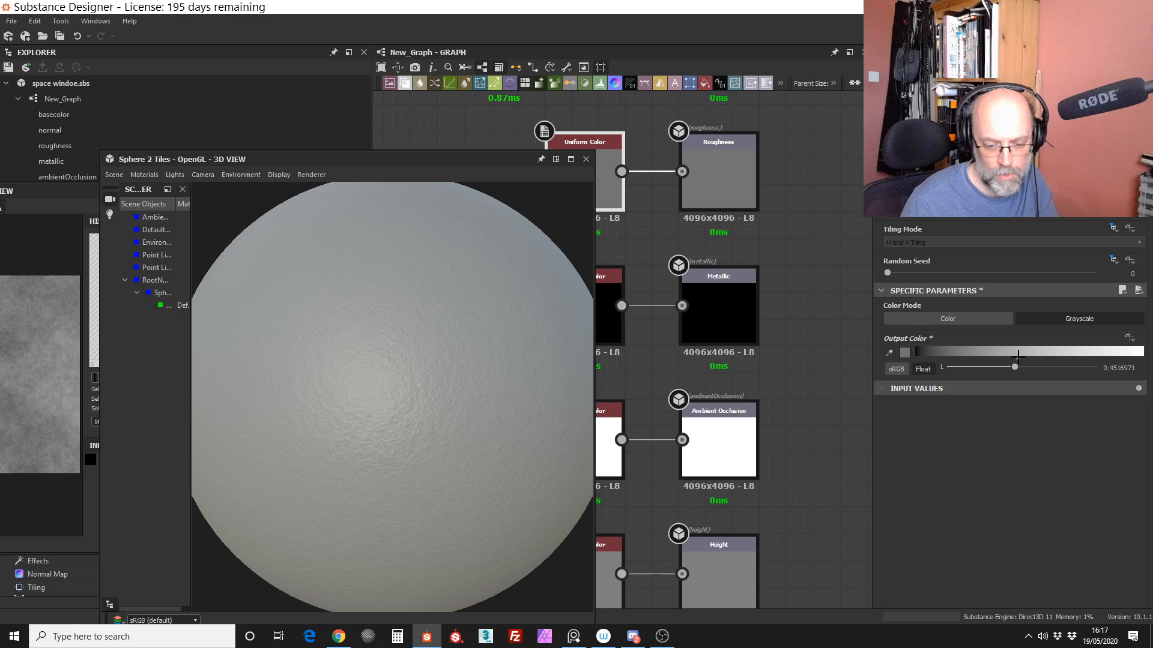
# Step: Set the roughness color to 0 and inspect the sphere from another angle
pyautogui.moveTo(1017, 355); pyautogui.dragTo(915, 355)
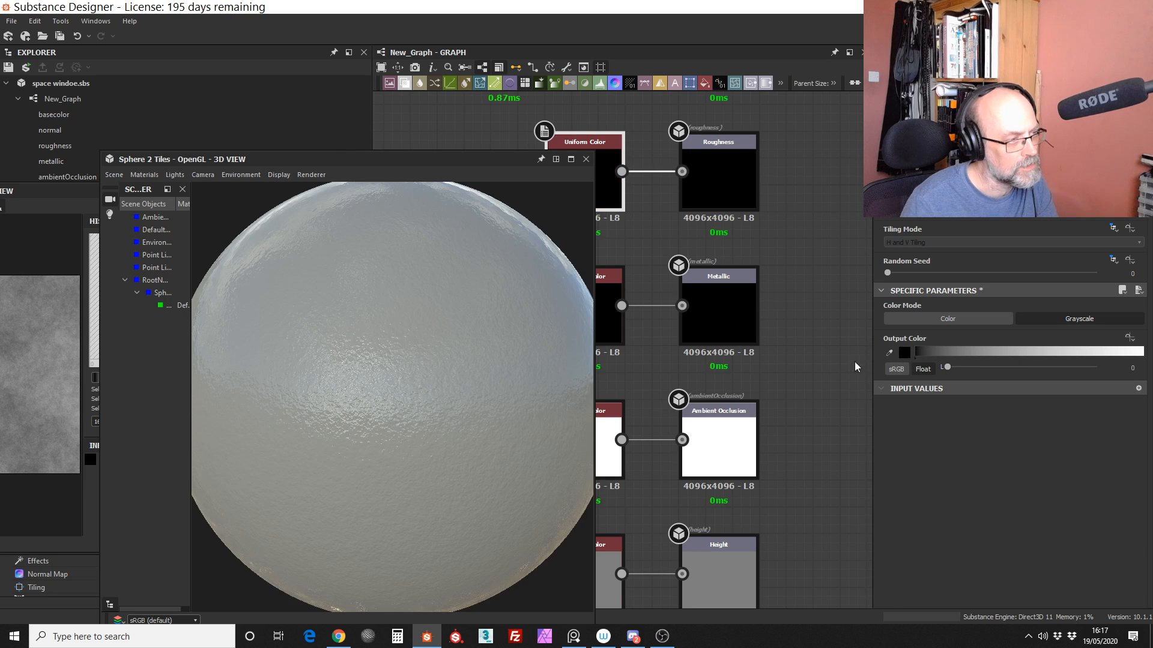
pyautogui.click(491, 315)
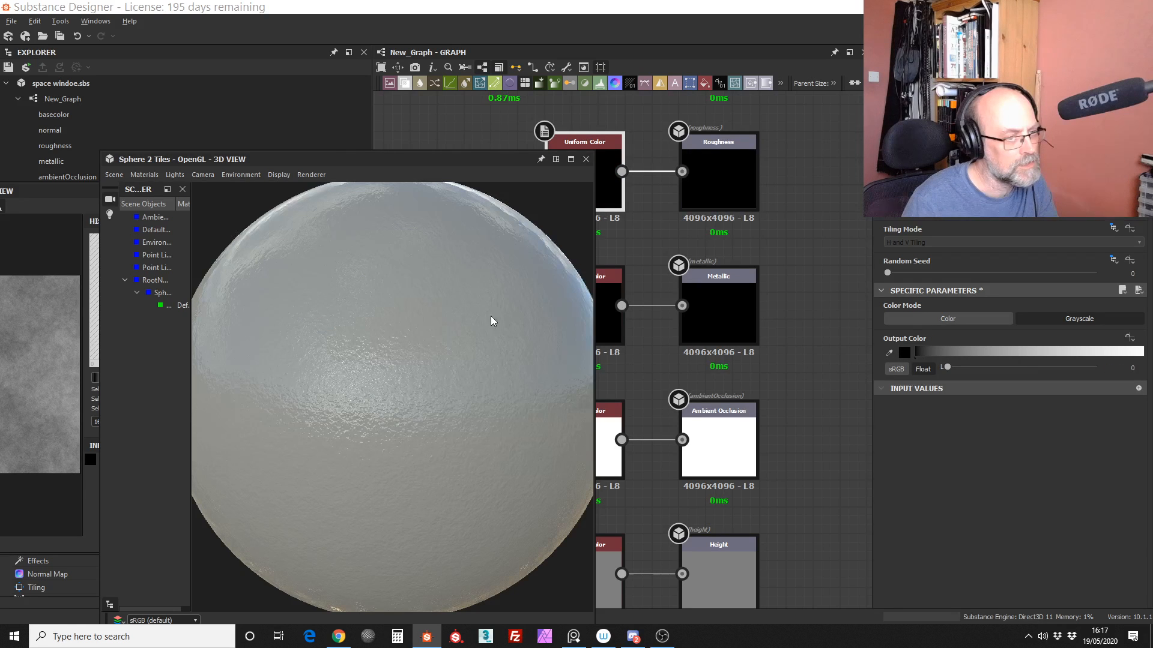
pyautogui.moveTo(492, 315); pyautogui.dragTo(420, 317)
# Step: Raise the roughness color to about 0.51 and check how the light falls on the sphere
pyautogui.moveTo(917, 355)
pyautogui.mouseDown()
pyautogui.moveTo(1054, 348)
pyautogui.moveTo(1031, 352)
pyautogui.mouseUp()
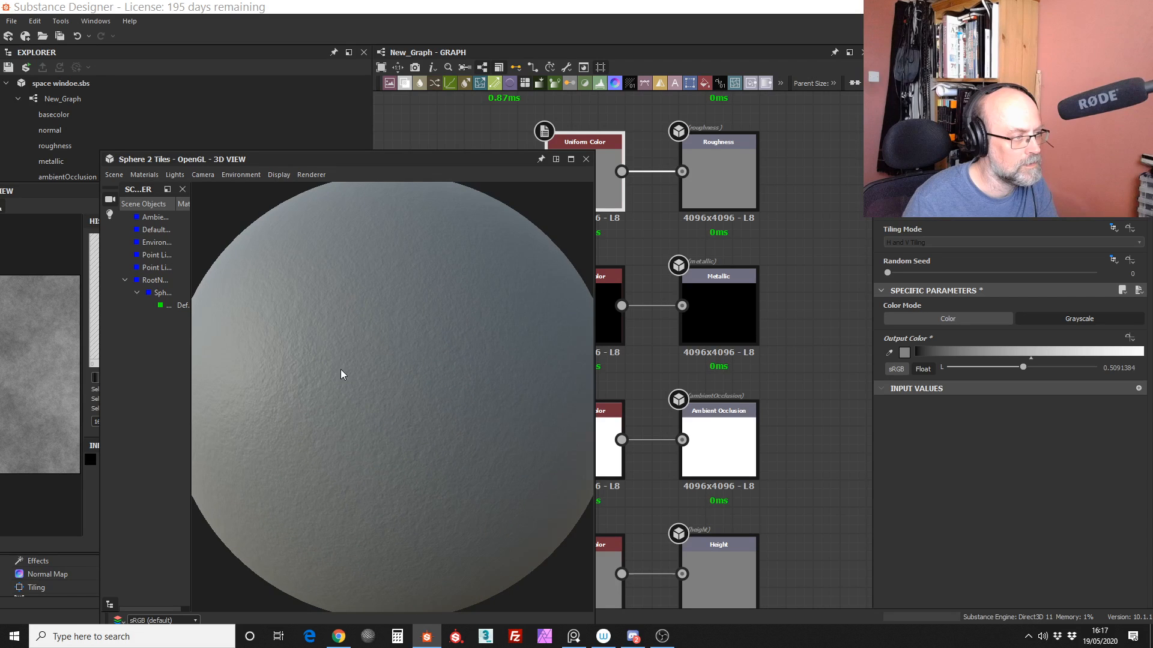
pyautogui.moveTo(340, 369); pyautogui.dragTo(324, 367)
pyautogui.moveTo(763, 232); pyautogui.dragTo(833, 296, button='middle')
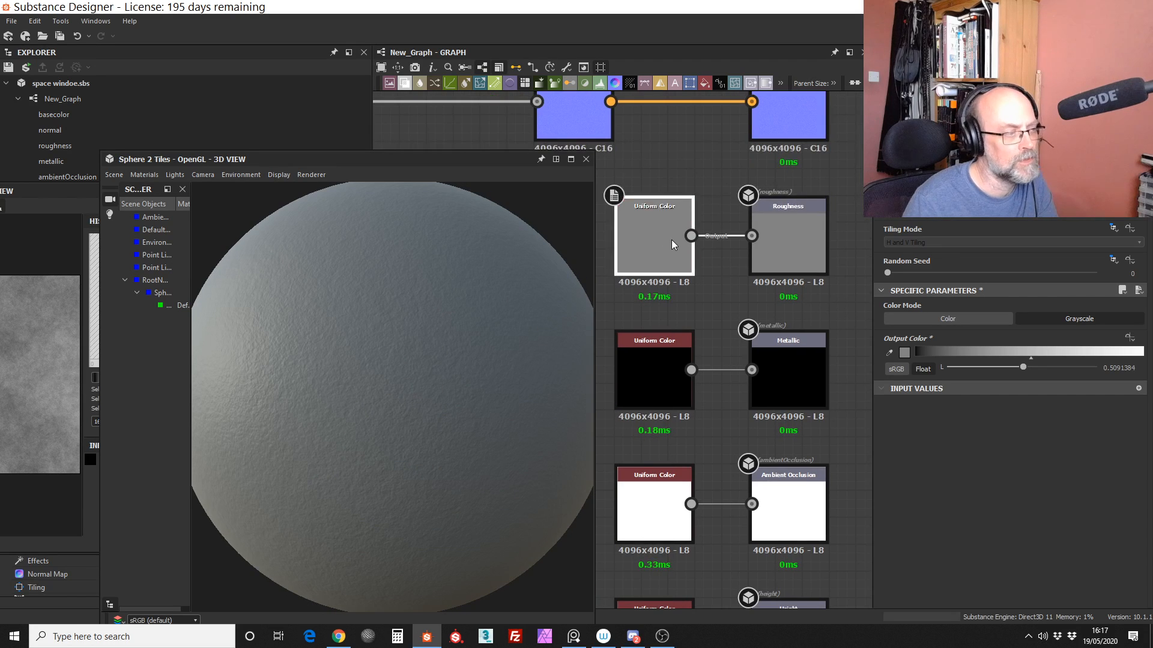
pyautogui.moveTo(672, 240); pyautogui.dragTo(682, 225)
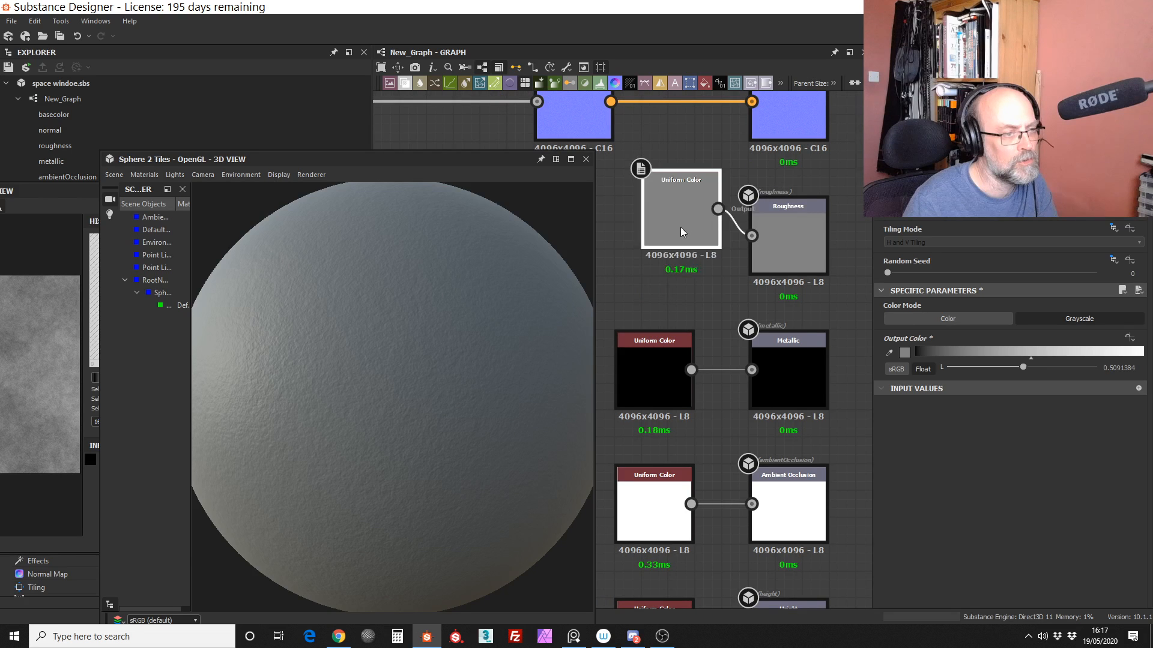
pyautogui.hotkey('ctrl', 'z')
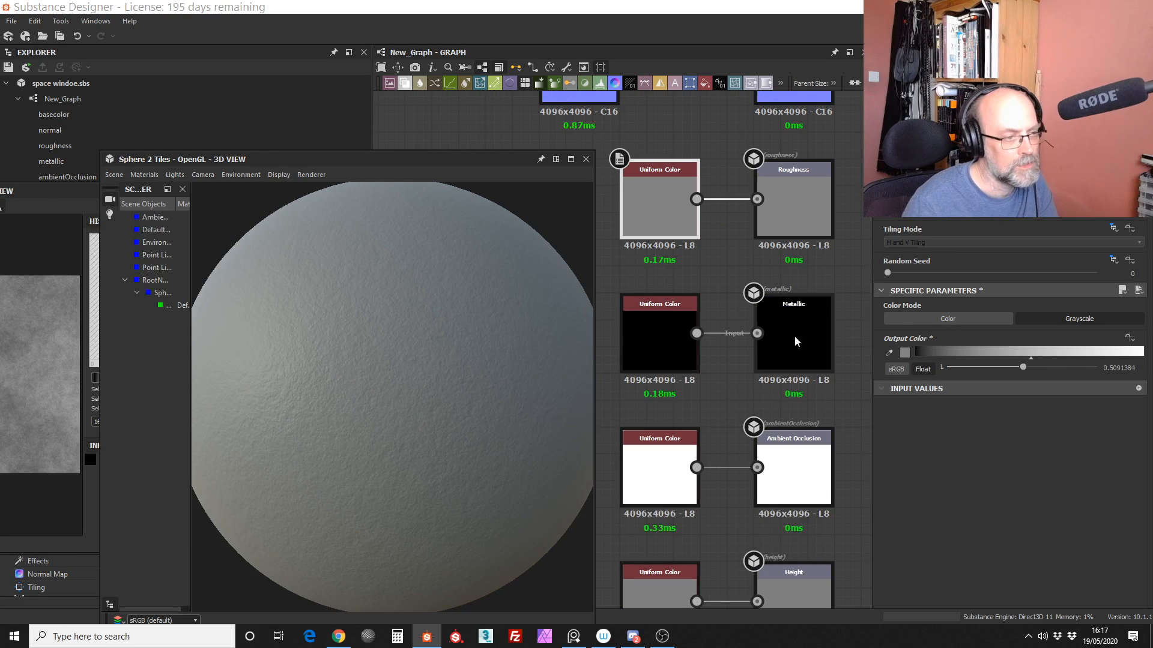
# Step: Set the output color of the Uniform Color node feeding Metallic to 1 and inspect the whole sphere
pyautogui.click(684, 345)
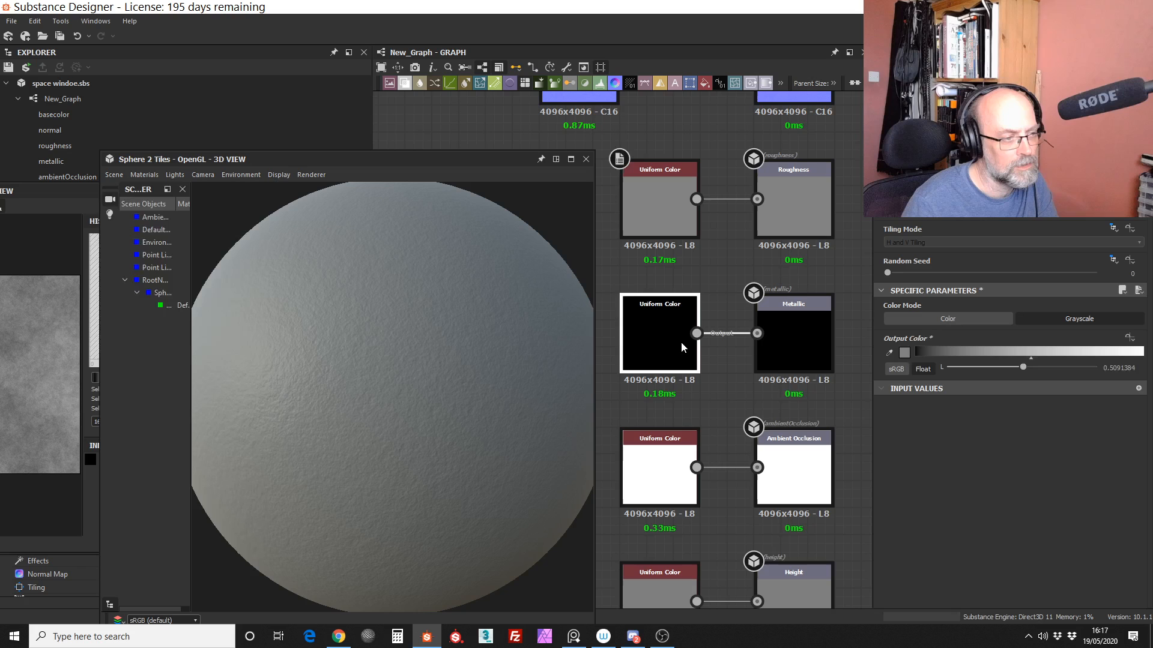
pyautogui.doubleClick(680, 341)
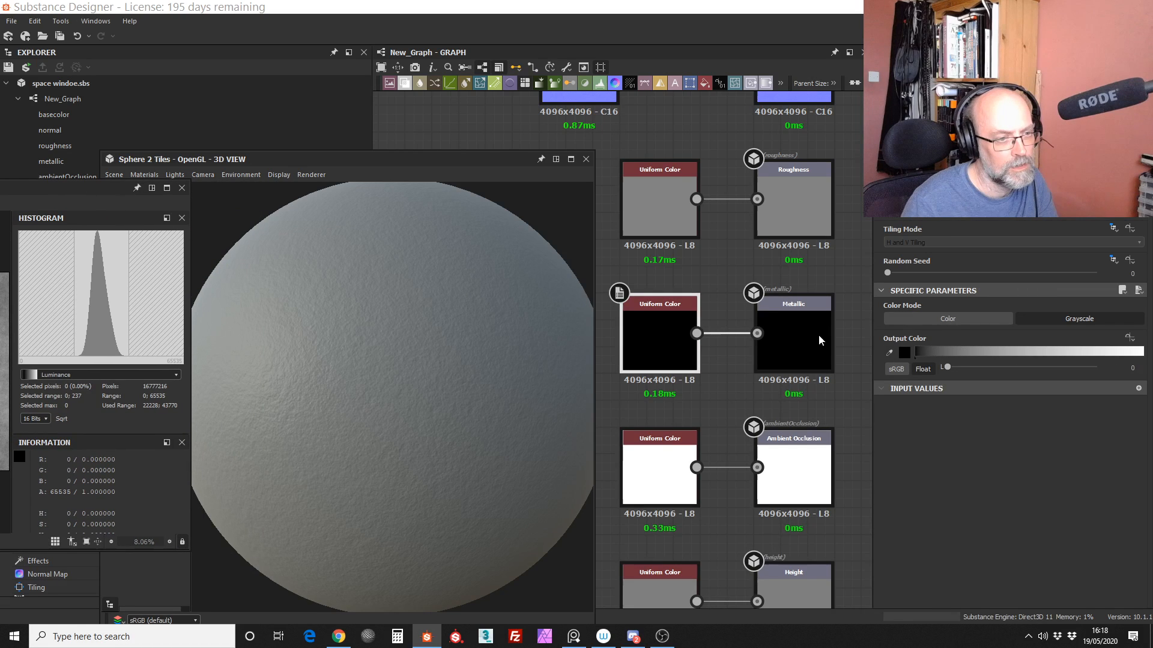
pyautogui.scroll(5, 756, 211)
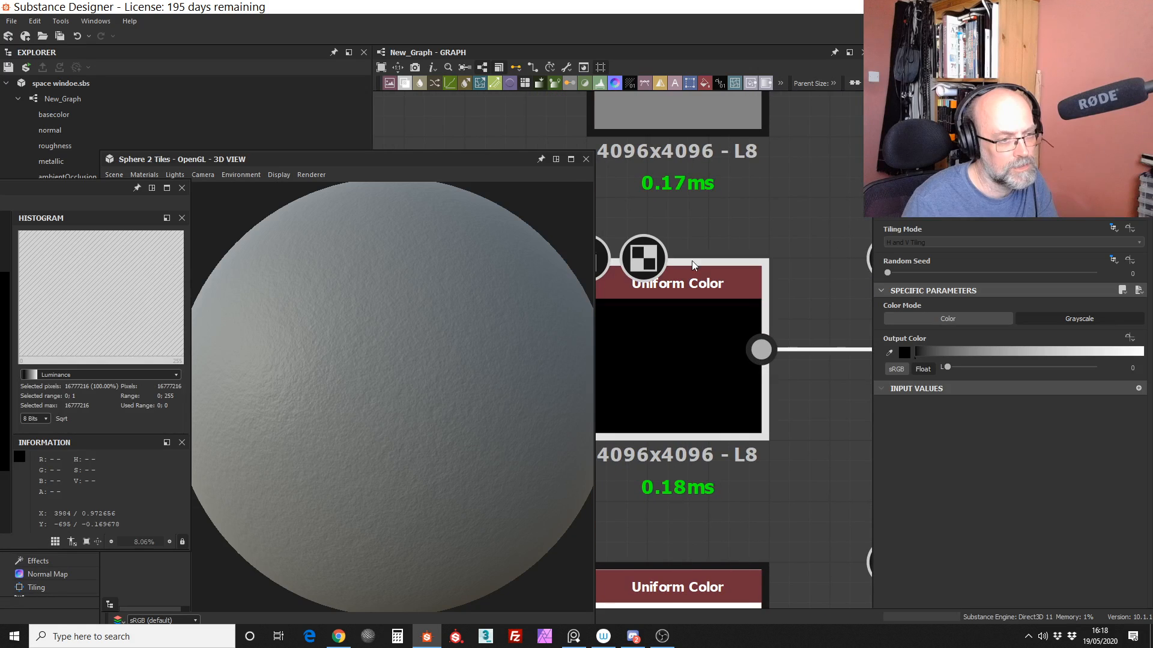
pyautogui.moveTo(798, 257); pyautogui.dragTo(829, 244, button='middle')
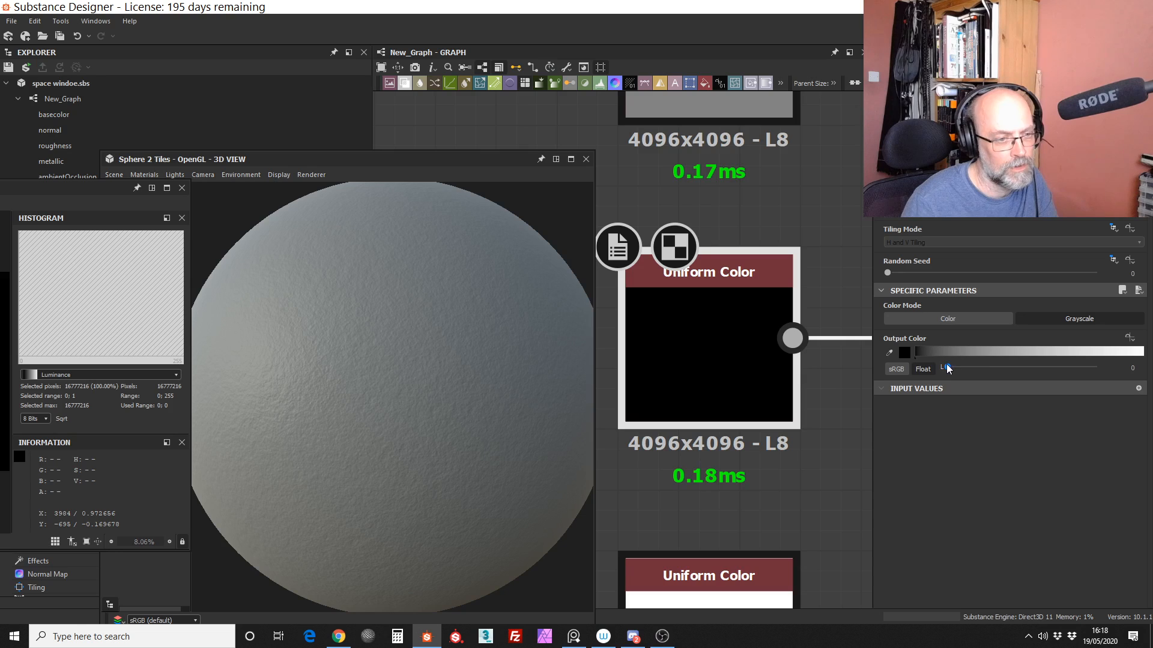
pyautogui.moveTo(947, 366); pyautogui.dragTo(1102, 366)
pyautogui.moveTo(376, 396); pyautogui.dragTo(430, 360)
pyautogui.scroll(2, 431, 360)
pyautogui.scroll(-5, 424, 432)
pyautogui.moveTo(434, 437); pyautogui.dragTo(314, 430)
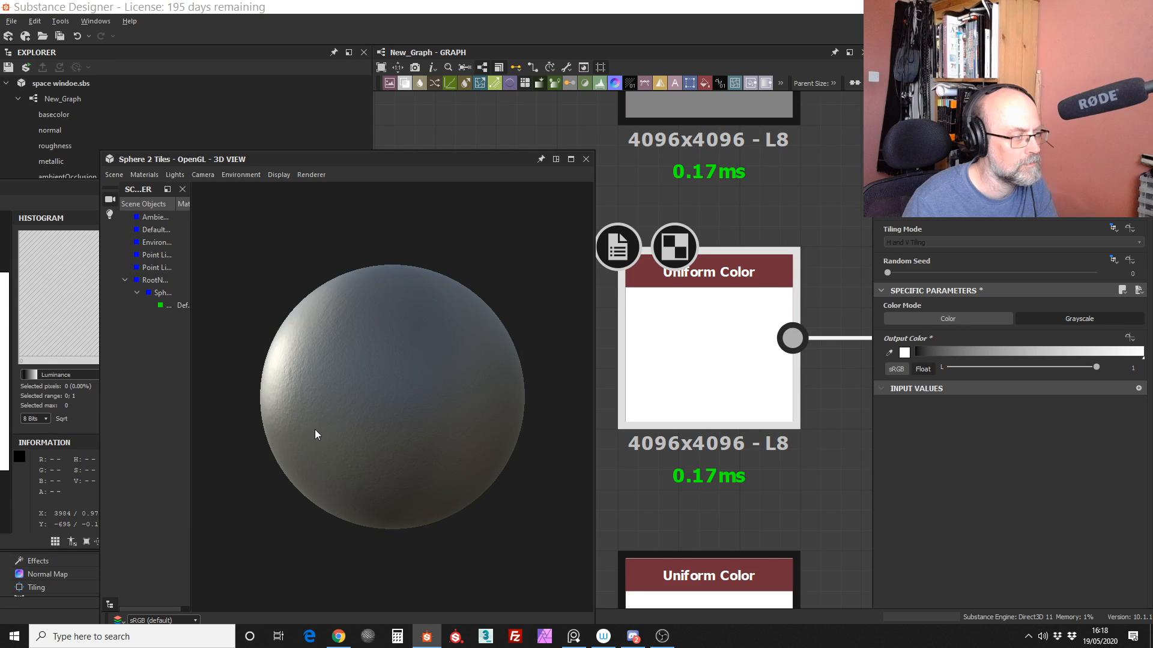
# Step: Lower the Uniform Color feeding Roughness to about 0.1 and check the metallic reflections on the sphere
pyautogui.scroll(-5, 774, 348)
pyautogui.moveTo(725, 273); pyautogui.dragTo(664, 347, button='middle')
pyautogui.click(733, 258)
pyautogui.click(690, 305)
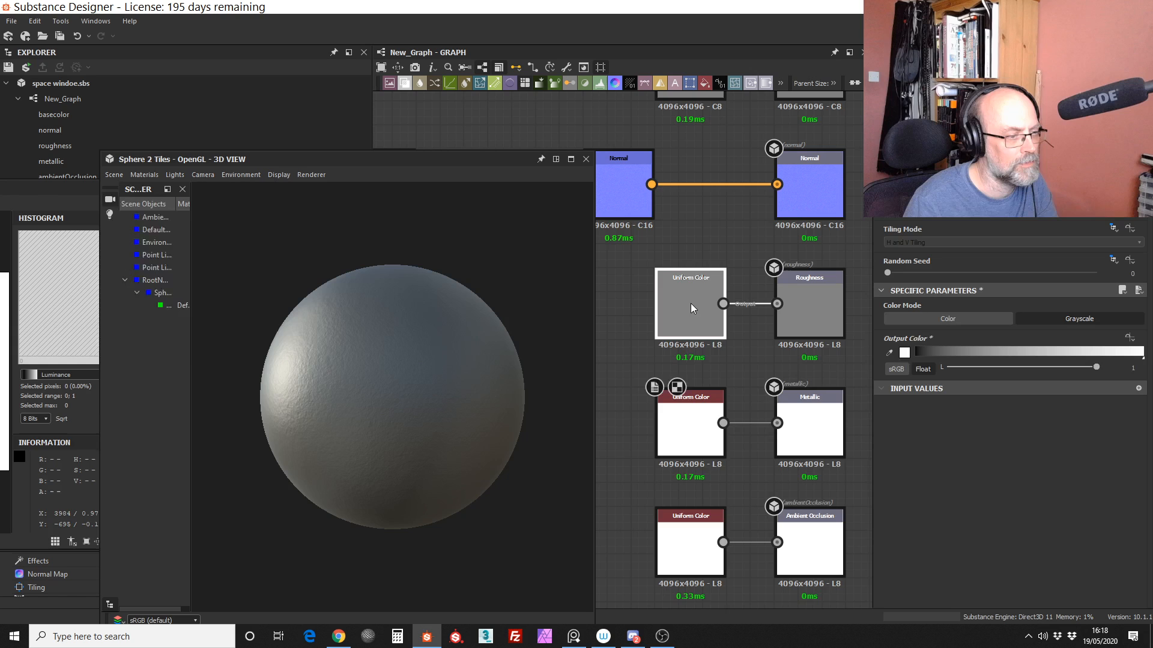
pyautogui.click(1007, 356)
pyautogui.moveTo(1007, 356); pyautogui.dragTo(937, 362)
pyautogui.moveTo(344, 397); pyautogui.dragTo(424, 392)
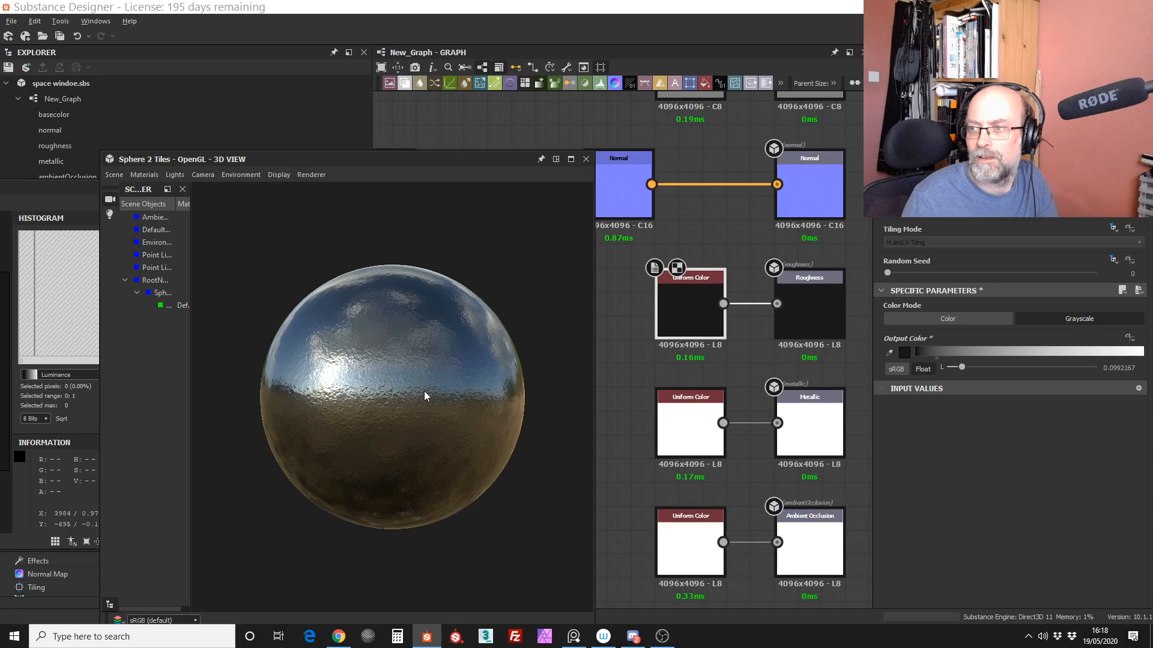
# Step: Examine the low-roughness metallic reflections on the sphere up close and from several angles
pyautogui.moveTo(423, 391)
pyautogui.mouseDown(button='right')
pyautogui.moveTo(426, 368)
pyautogui.moveTo(425, 384)
pyautogui.mouseUp(button='right')
pyautogui.moveTo(425, 384); pyautogui.dragTo(437, 380, button='middle')
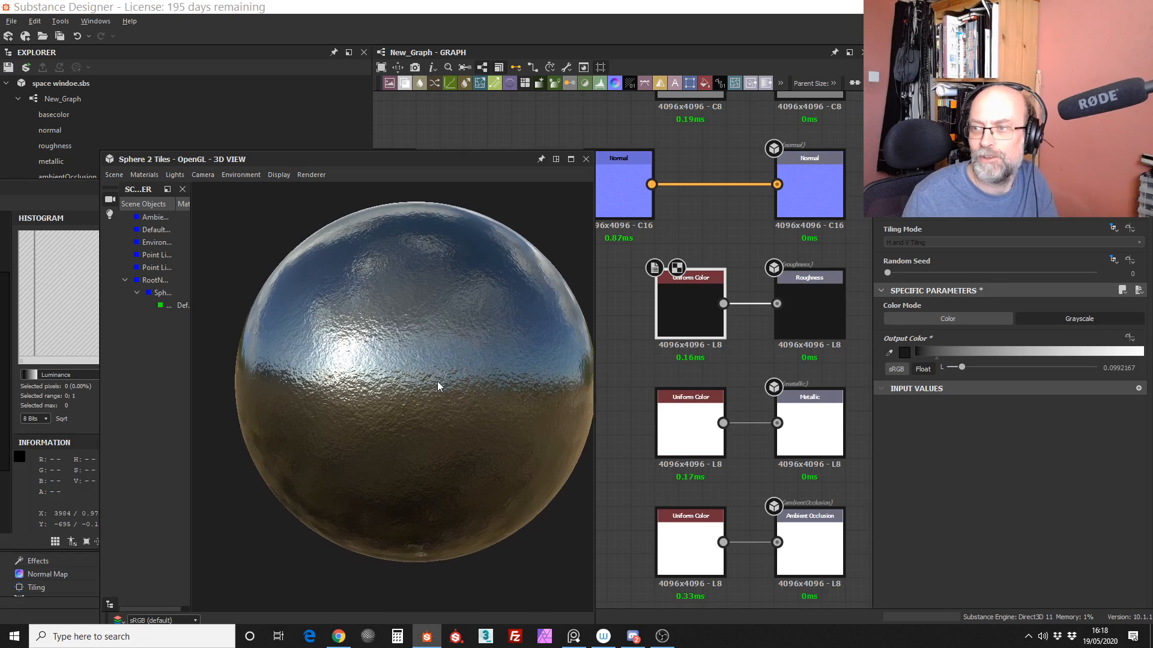
pyautogui.moveTo(430, 395)
pyautogui.mouseDown(button='right')
pyautogui.moveTo(430, 380)
pyautogui.moveTo(426, 394)
pyautogui.mouseUp(button='right')
pyautogui.moveTo(390, 425); pyautogui.dragTo(455, 473)
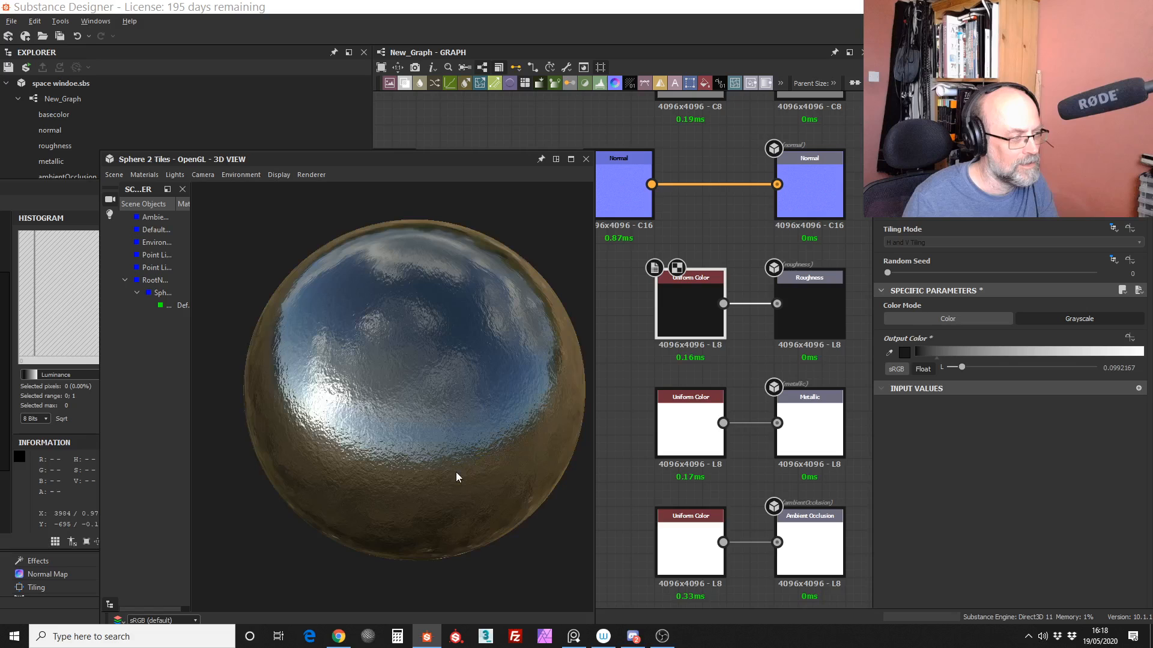
pyautogui.moveTo(456, 472); pyautogui.dragTo(449, 416, button='right')
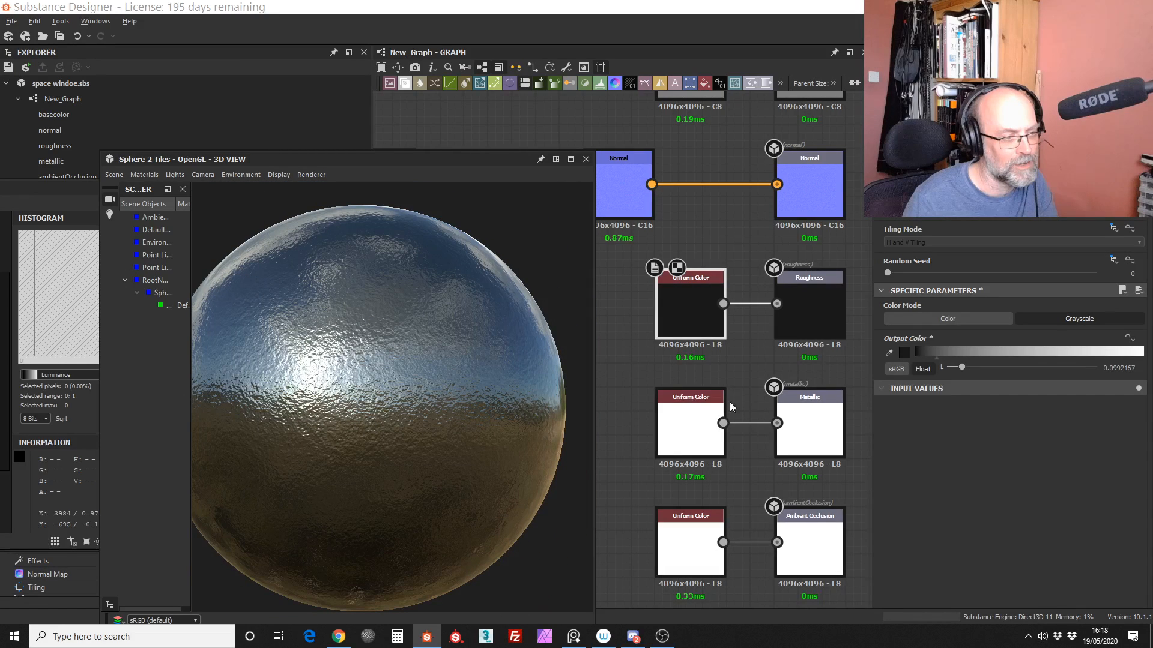
# Step: Raise the output color of the Uniform Color node feeding Roughness to about 0.51
pyautogui.scroll(-2, 730, 401)
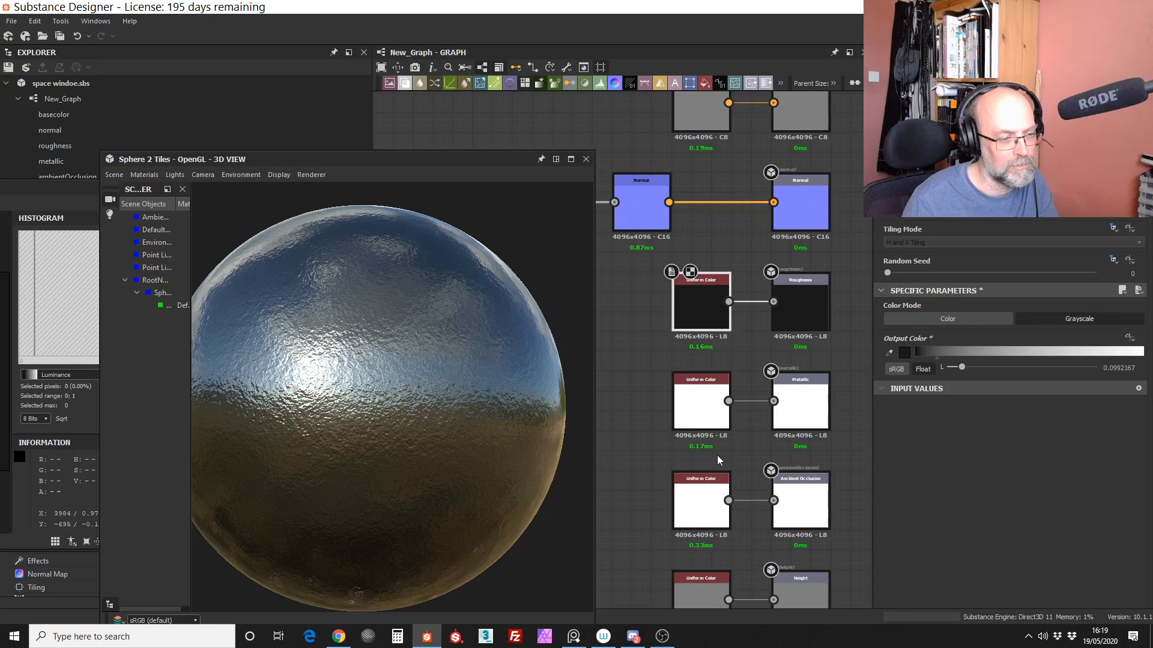
pyautogui.moveTo(717, 455); pyautogui.dragTo(730, 412, button='middle')
pyautogui.scroll(3, 757, 384)
pyautogui.moveTo(798, 264); pyautogui.dragTo(912, 372, button='middle')
pyautogui.moveTo(938, 356); pyautogui.dragTo(1030, 356)
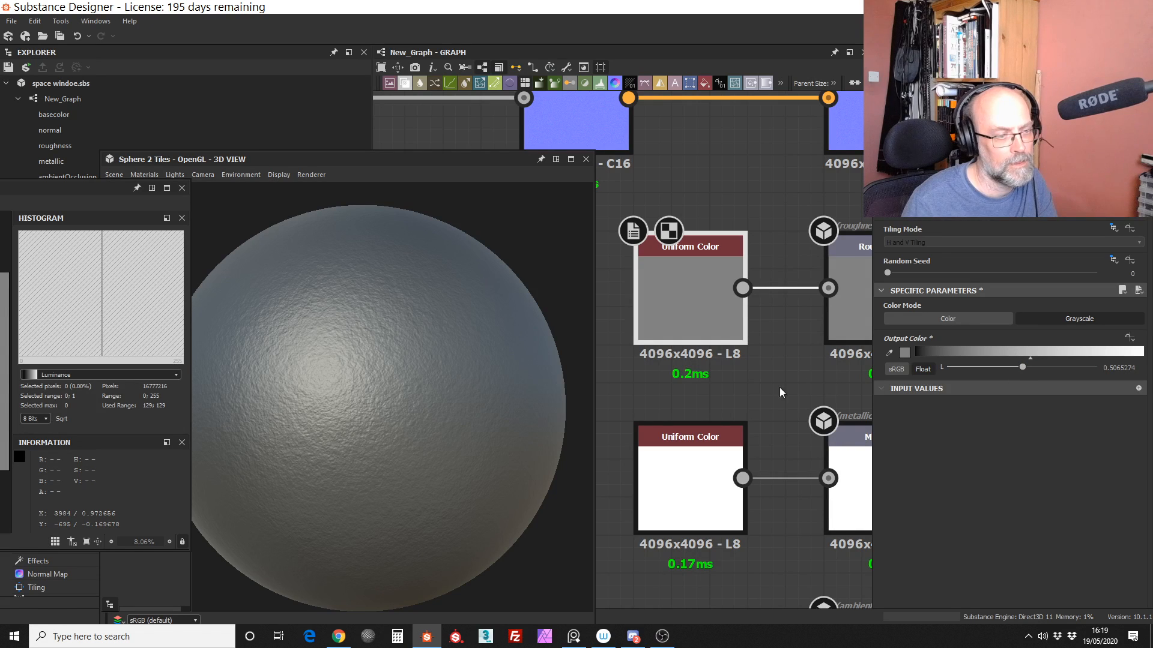
# Step: Darken the Uniform Color feeding Base Color to a value of 0.22 and inspect the whole sphere
pyautogui.scroll(1, 772, 375)
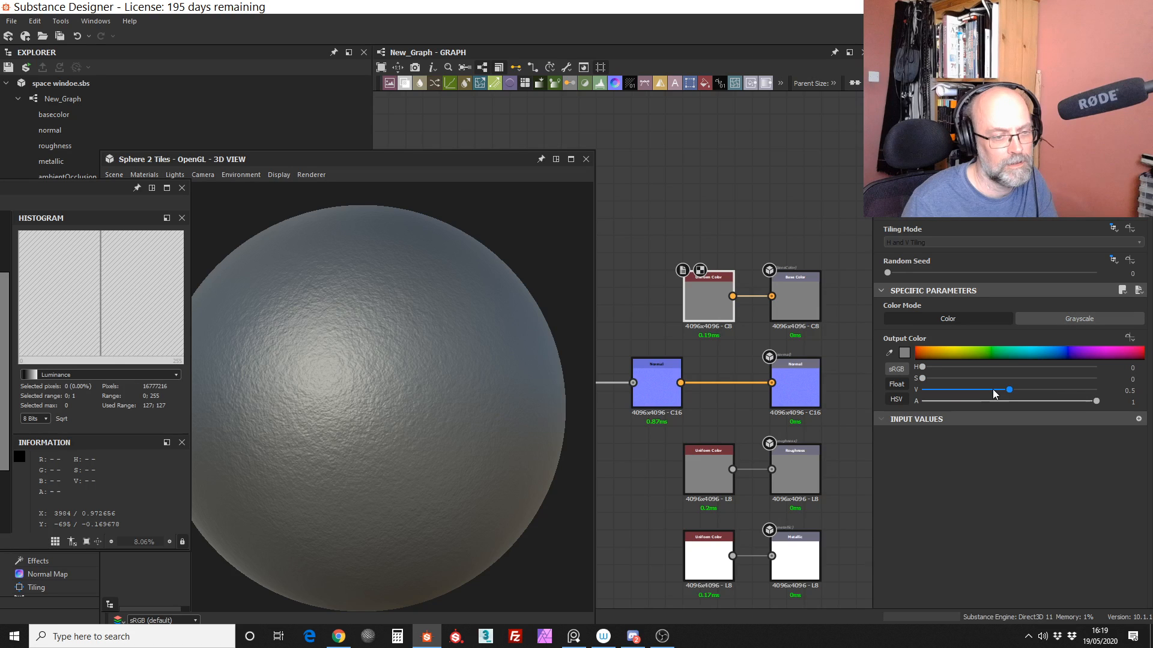
pyautogui.moveTo(993, 390); pyautogui.dragTo(960, 390)
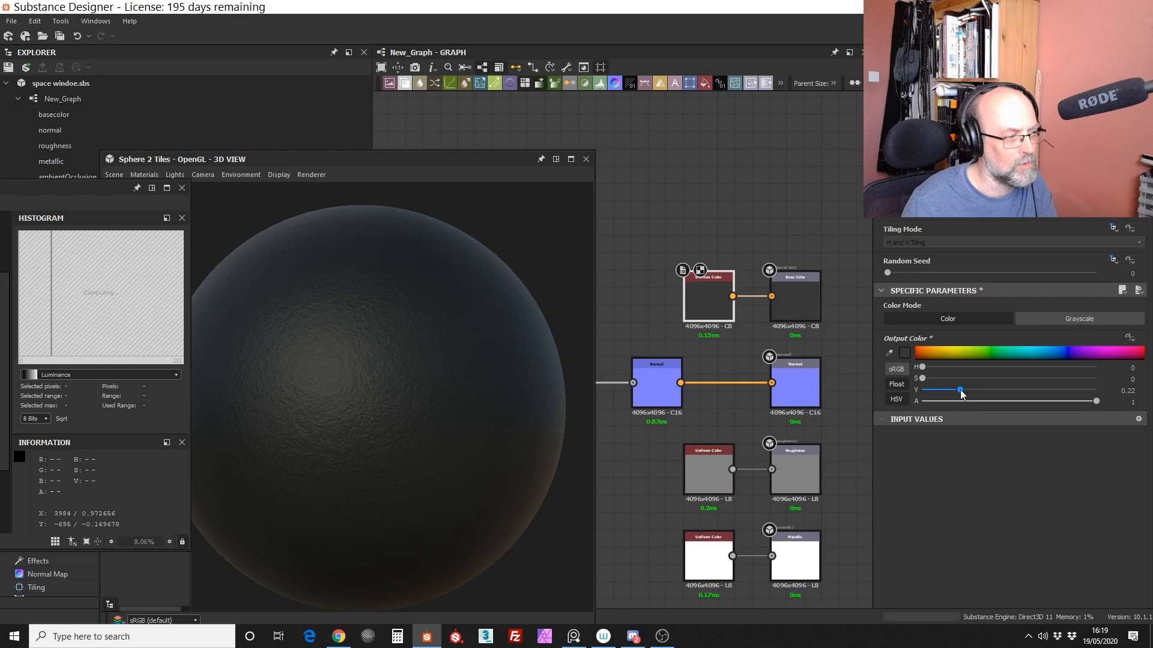
pyautogui.moveTo(354, 384); pyautogui.dragTo(427, 372)
pyautogui.moveTo(426, 372); pyautogui.dragTo(451, 561, button='right')
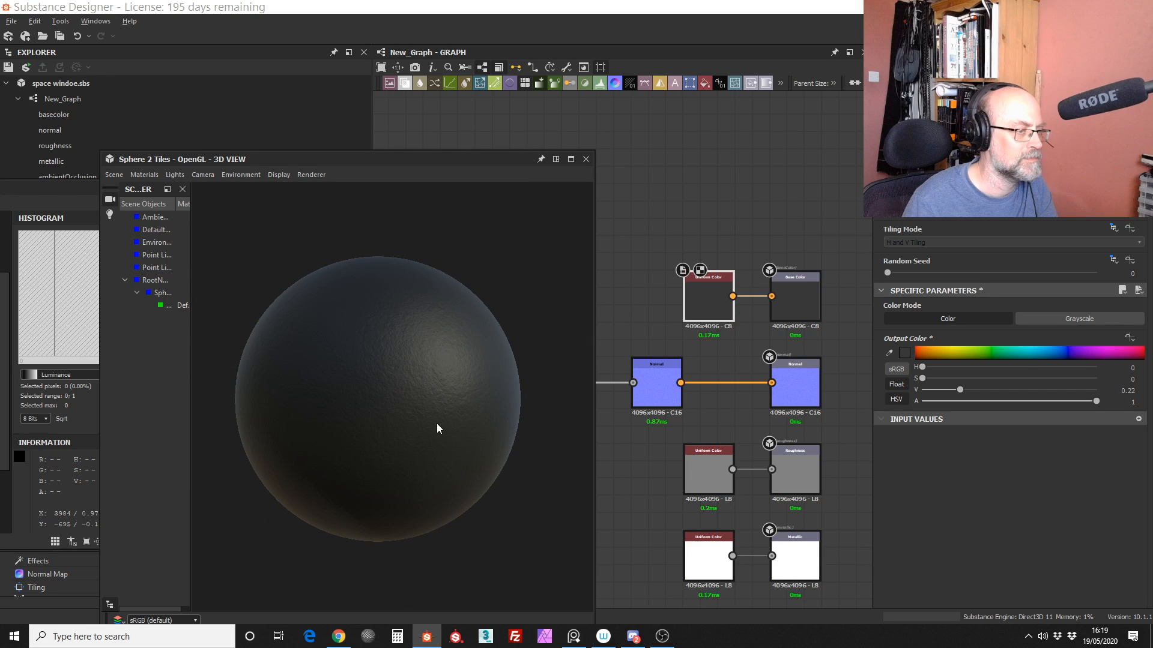
# Step: Set the output color of the Uniform Color node feeding Metallic to 0
pyautogui.scroll(-5, 813, 361)
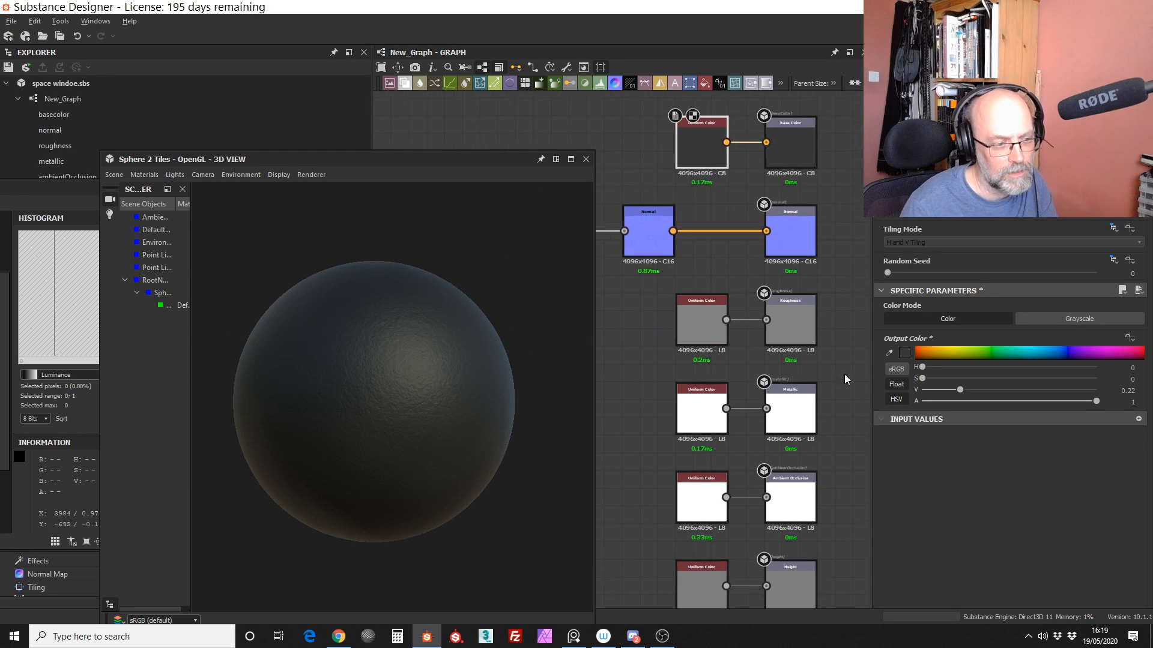
pyautogui.scroll(2, 840, 377)
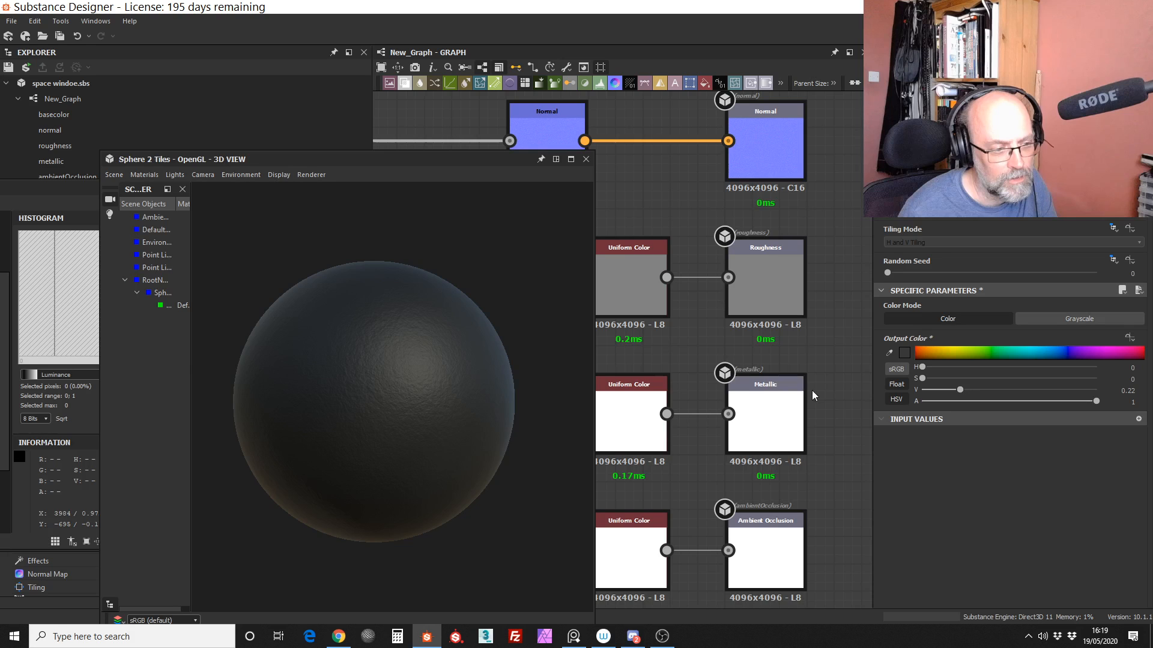
pyautogui.doubleClick(632, 416)
pyautogui.moveTo(1139, 354); pyautogui.dragTo(882, 360)
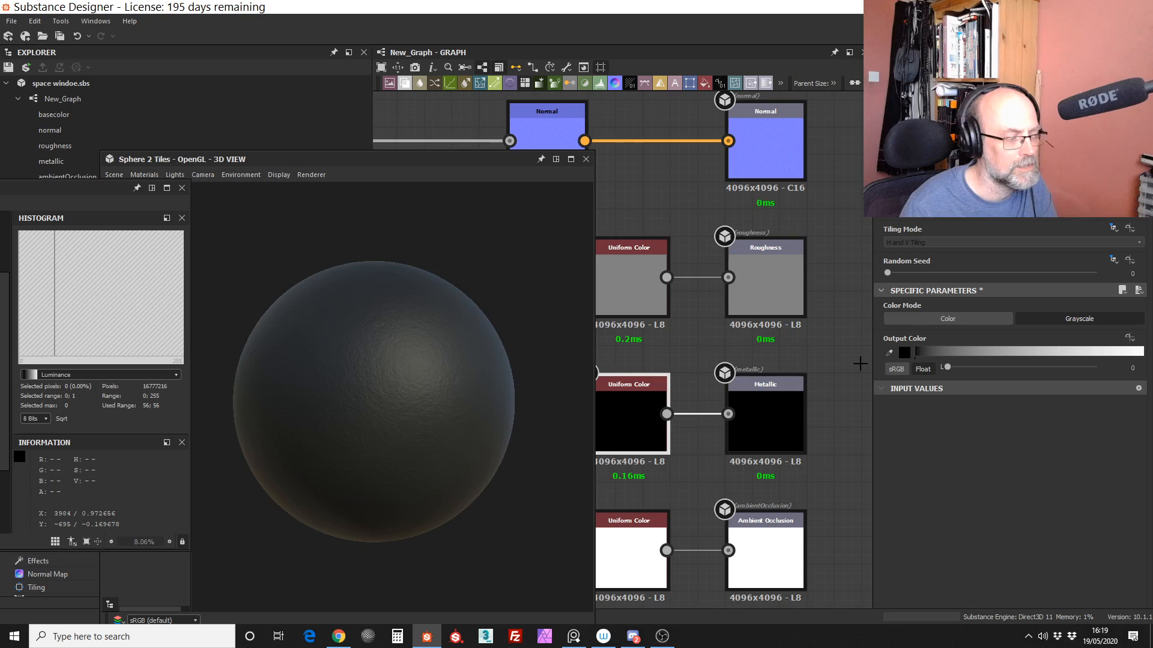
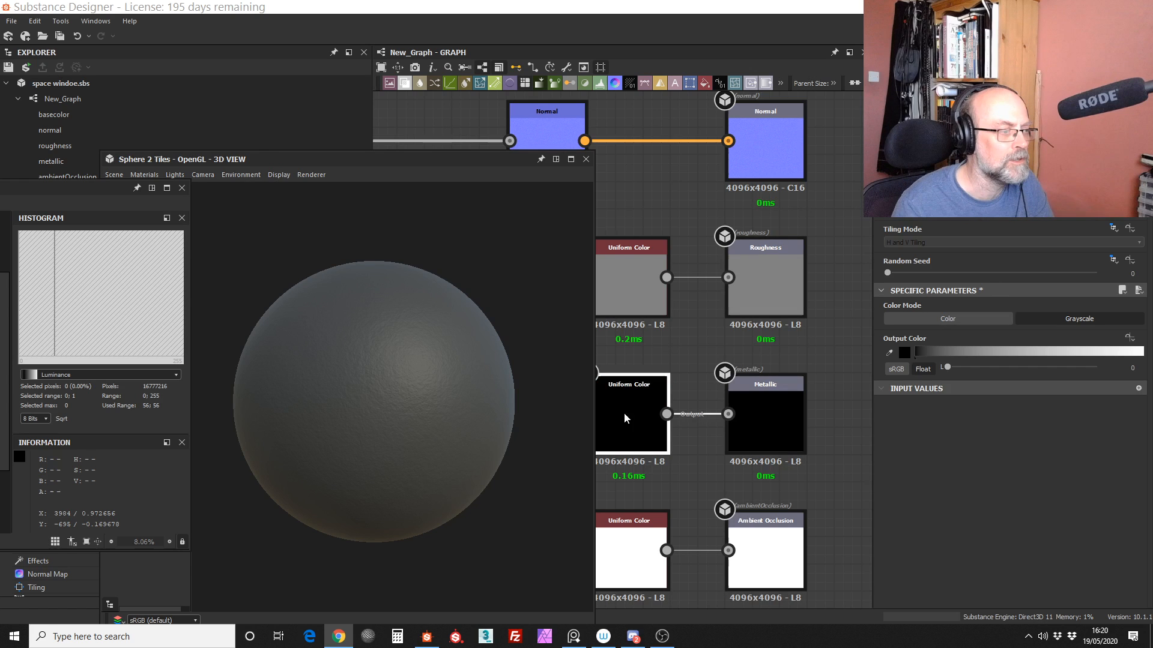
# Step: Examine the highlights on the non-metallic sphere up close and from several angles
pyautogui.click(409, 405)
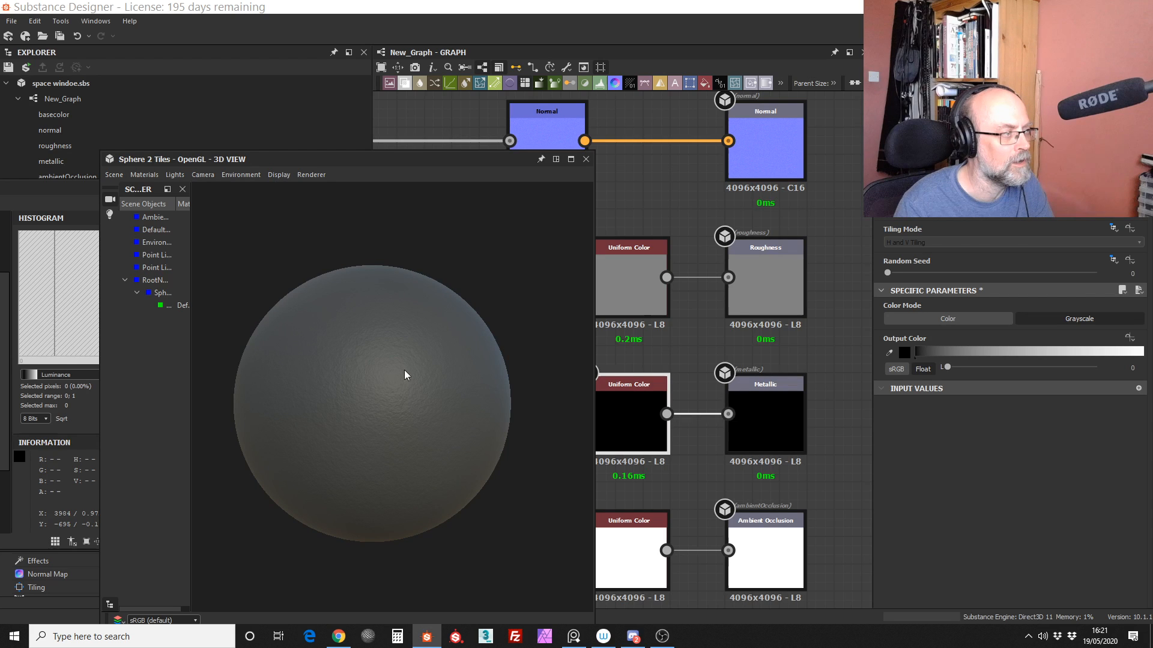
pyautogui.moveTo(404, 370)
pyautogui.mouseDown(button='right')
pyautogui.moveTo(428, 405)
pyautogui.moveTo(439, 307)
pyautogui.moveTo(445, 438)
pyautogui.moveTo(368, 422)
pyautogui.moveTo(455, 355)
pyautogui.moveTo(374, 374)
pyautogui.moveTo(361, 401)
pyautogui.moveTo(430, 427)
pyautogui.moveTo(466, 412)
pyautogui.moveTo(458, 372)
pyautogui.moveTo(438, 414)
pyautogui.moveTo(462, 471)
pyautogui.moveTo(427, 372)
pyautogui.moveTo(424, 413)
pyautogui.moveTo(430, 352)
pyautogui.moveTo(425, 391)
pyautogui.moveTo(459, 396)
pyautogui.moveTo(437, 399)
pyautogui.moveTo(453, 403)
pyautogui.moveTo(433, 418)
pyautogui.moveTo(436, 397)
pyautogui.moveTo(408, 370)
pyautogui.mouseUp(button='right')
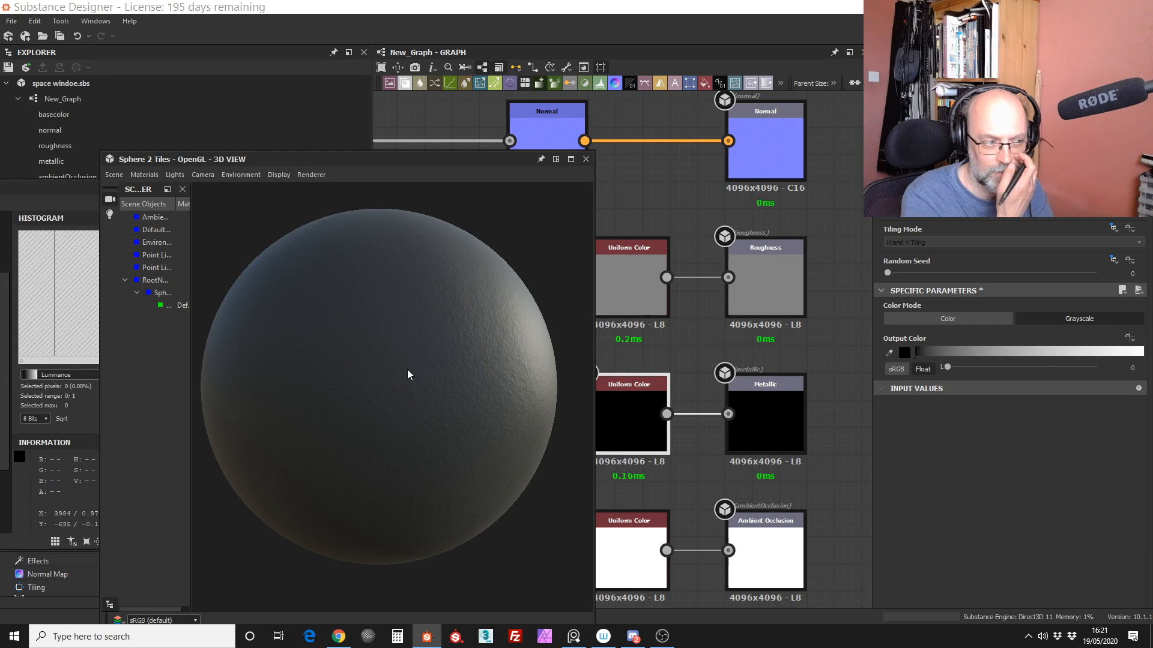
pyautogui.moveTo(482, 420); pyautogui.dragTo(456, 392, button='right')
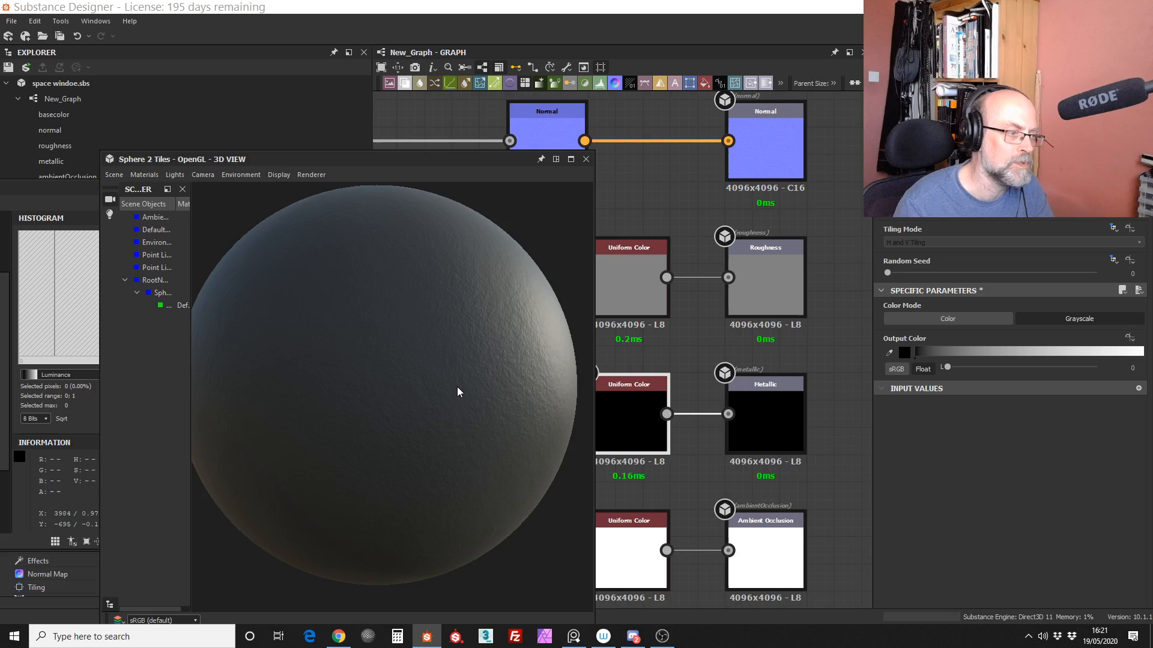
pyautogui.scroll(-1, 456, 387)
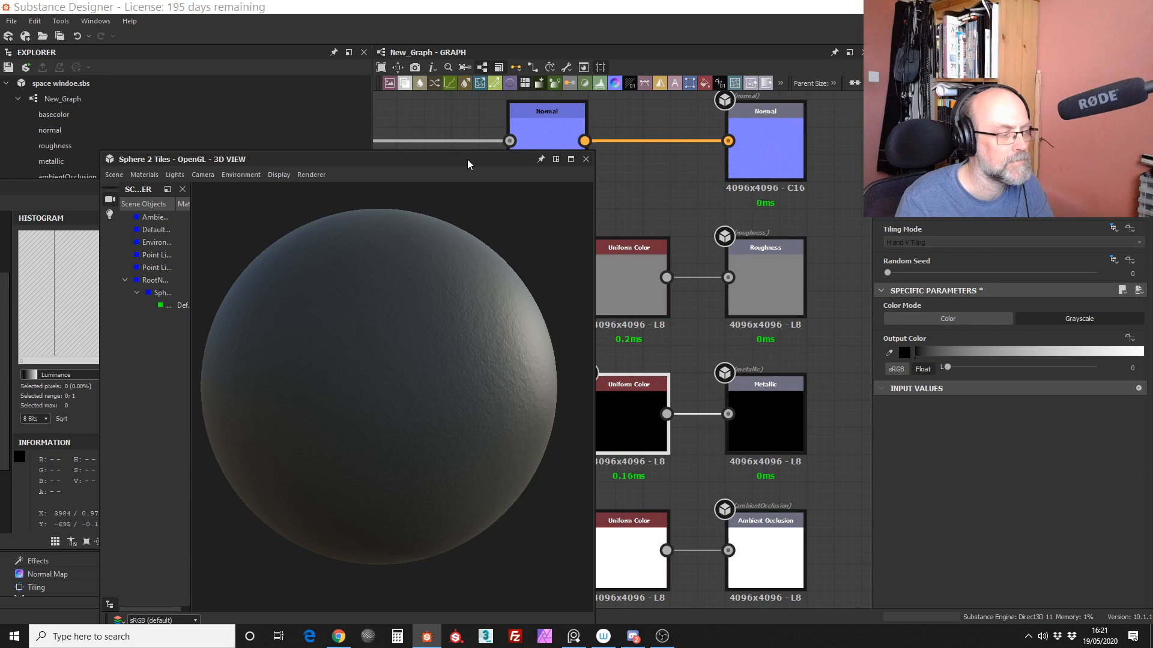
pyautogui.moveTo(467, 160); pyautogui.dragTo(428, 161)
pyautogui.moveTo(430, 387); pyautogui.dragTo(342, 436)
pyautogui.moveTo(341, 435); pyautogui.dragTo(359, 304, button='right')
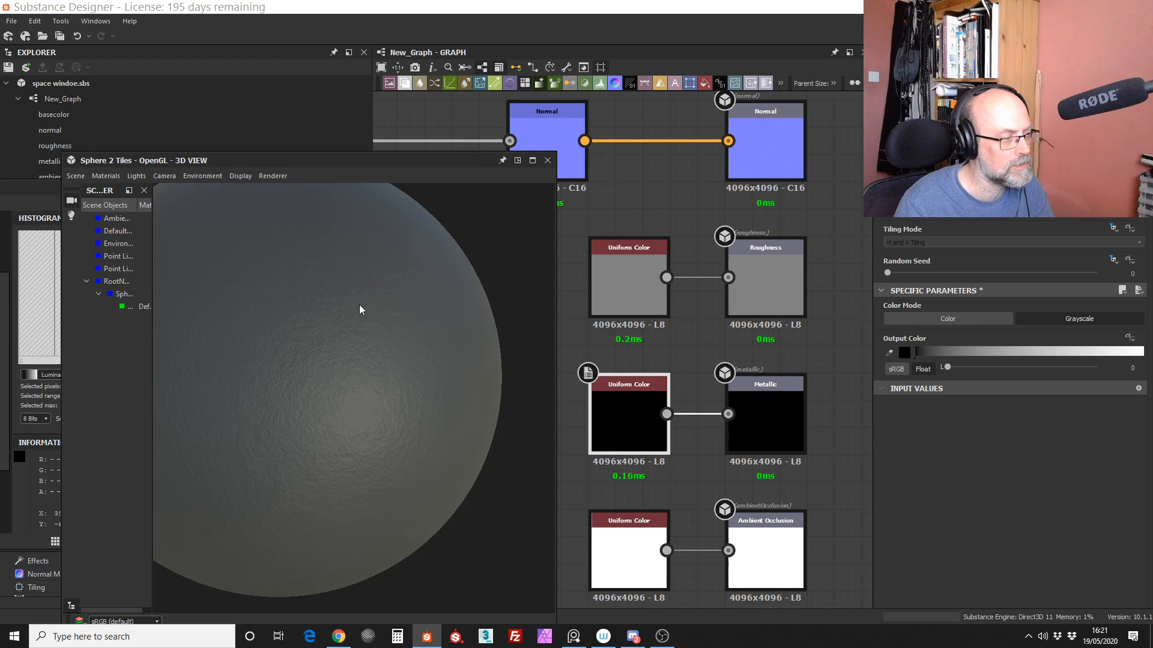
pyautogui.moveTo(359, 305); pyautogui.dragTo(444, 387, button='middle')
pyautogui.scroll(-3, 430, 394)
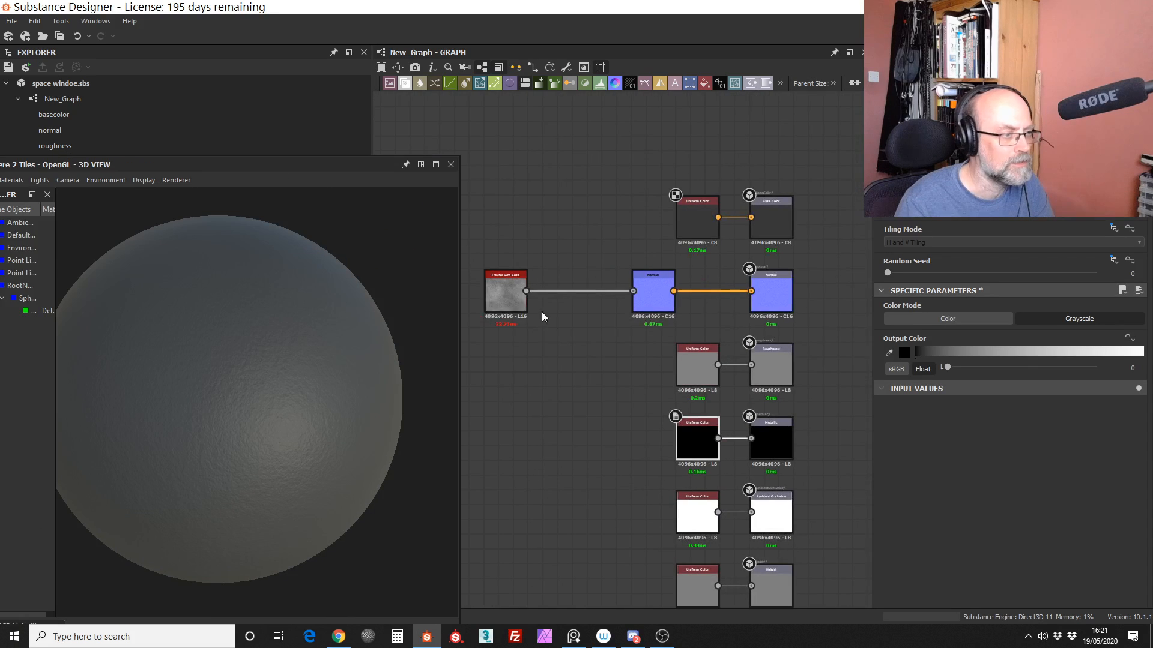
# Step: Move the 3D preview clear of the graph and shift the Fractal Sum Base and Normal nodes closer to the Normal output
pyautogui.moveTo(500, 298); pyautogui.dragTo(575, 304)
pyautogui.click(643, 299)
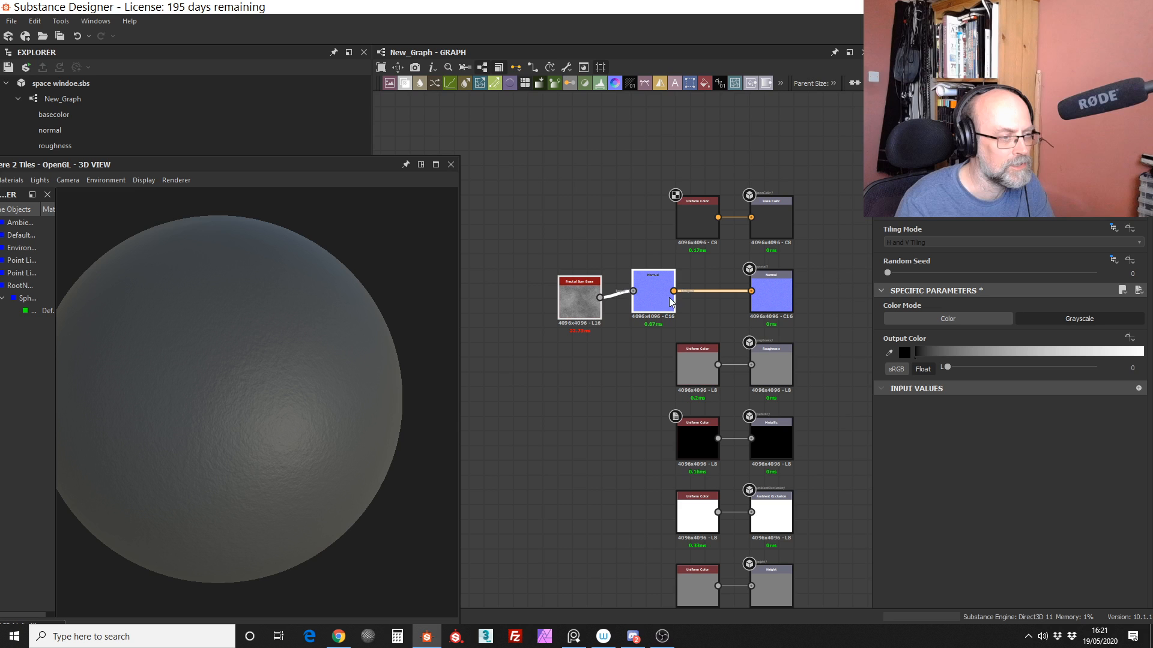
pyautogui.moveTo(290, 334); pyautogui.dragTo(300, 450, button='right')
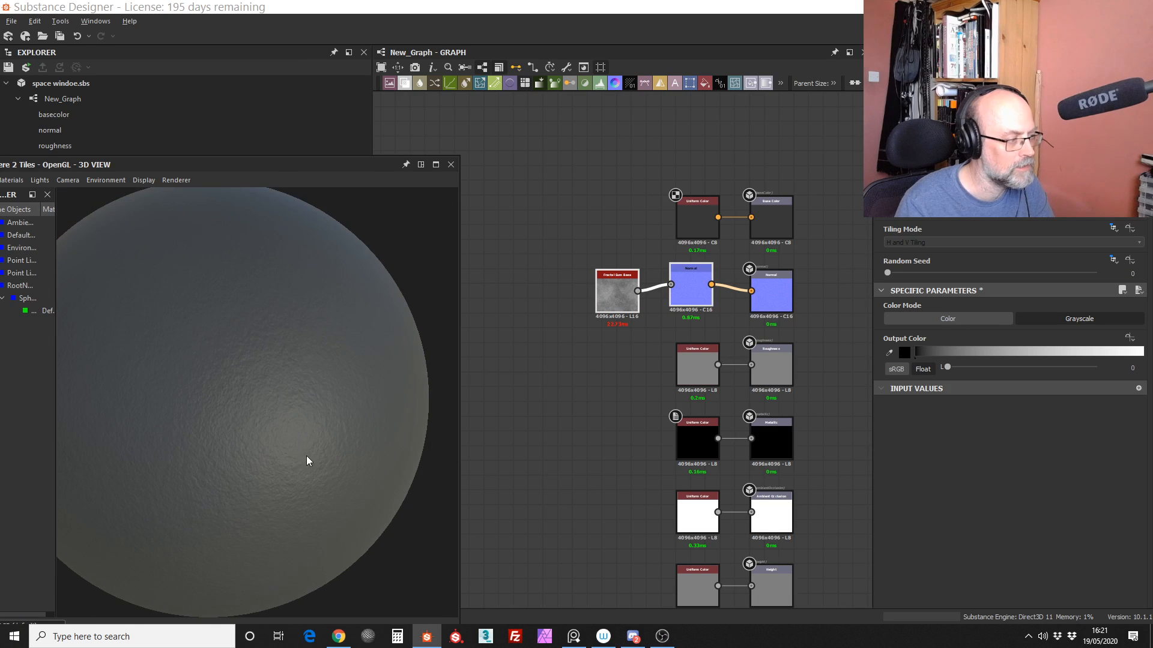
pyautogui.moveTo(306, 456); pyautogui.dragTo(388, 411)
pyautogui.scroll(3, 775, 412)
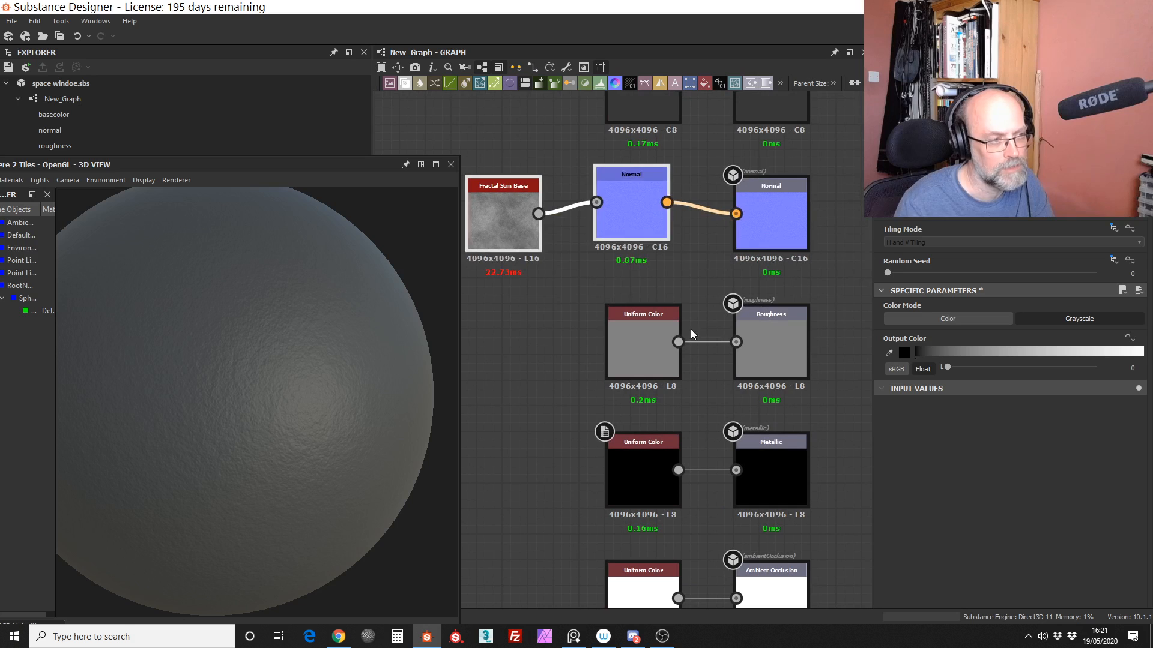
# Step: Nudge the Fractal Sum Base node up so it lines up with the Normal node
pyautogui.moveTo(690, 192); pyautogui.dragTo(690, 179, button='middle')
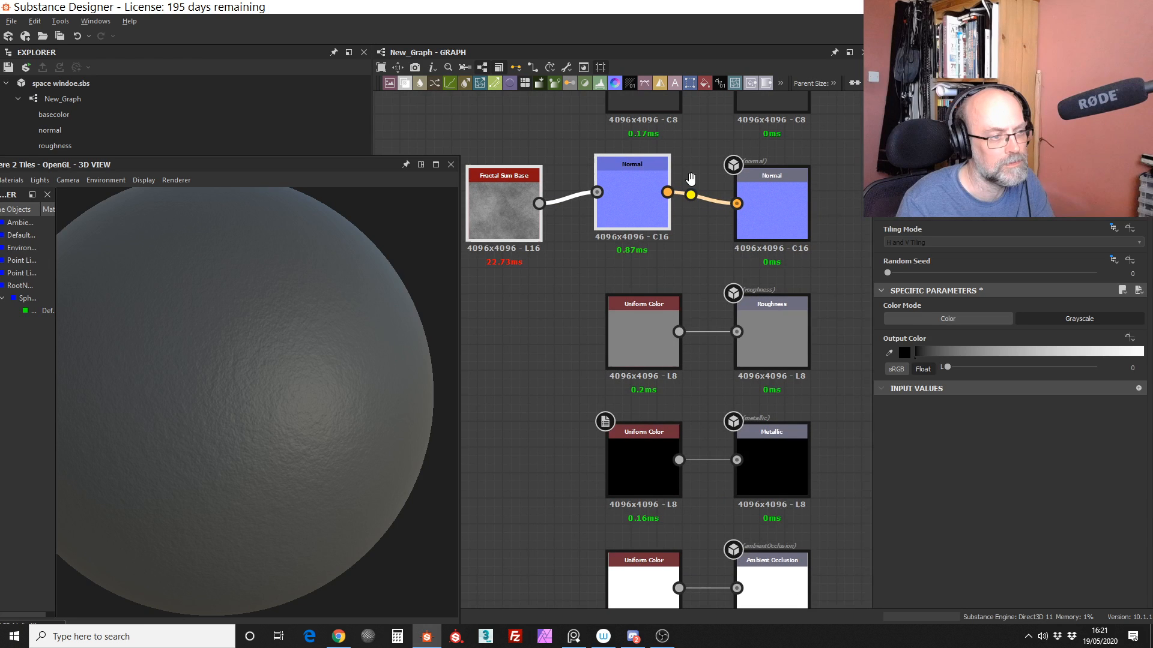
pyautogui.scroll(3, 675, 257)
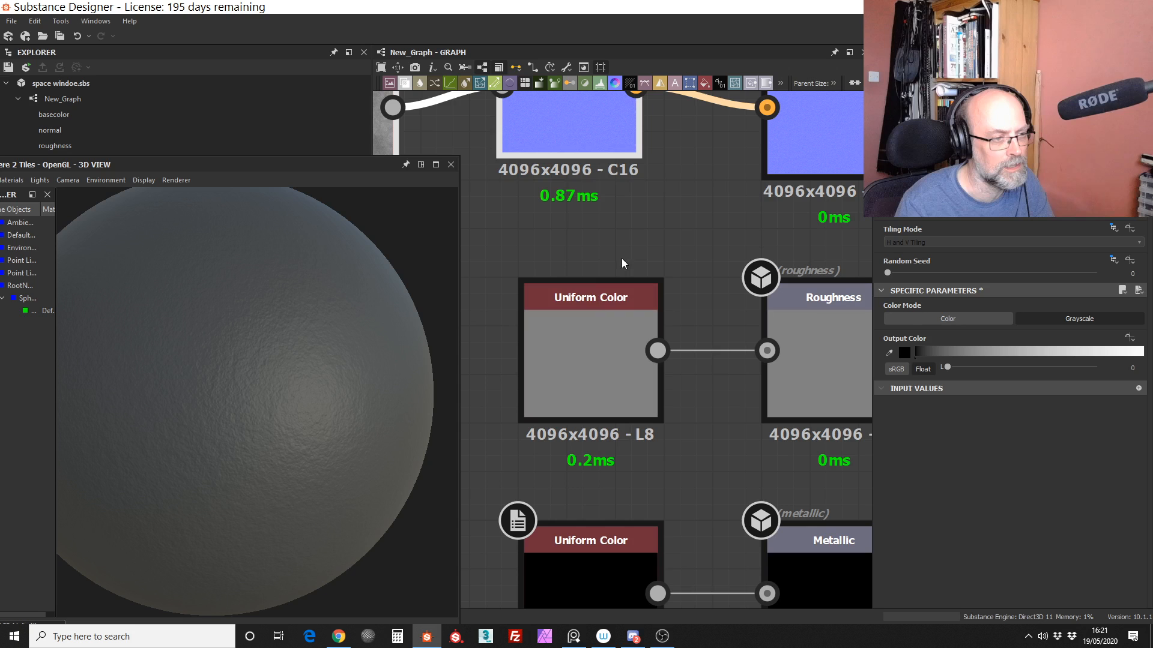
pyautogui.scroll(-5, 678, 278)
pyautogui.moveTo(577, 308); pyautogui.dragTo(623, 362, button='middle')
pyautogui.moveTo(607, 290); pyautogui.dragTo(600, 265)
pyautogui.click(601, 283)
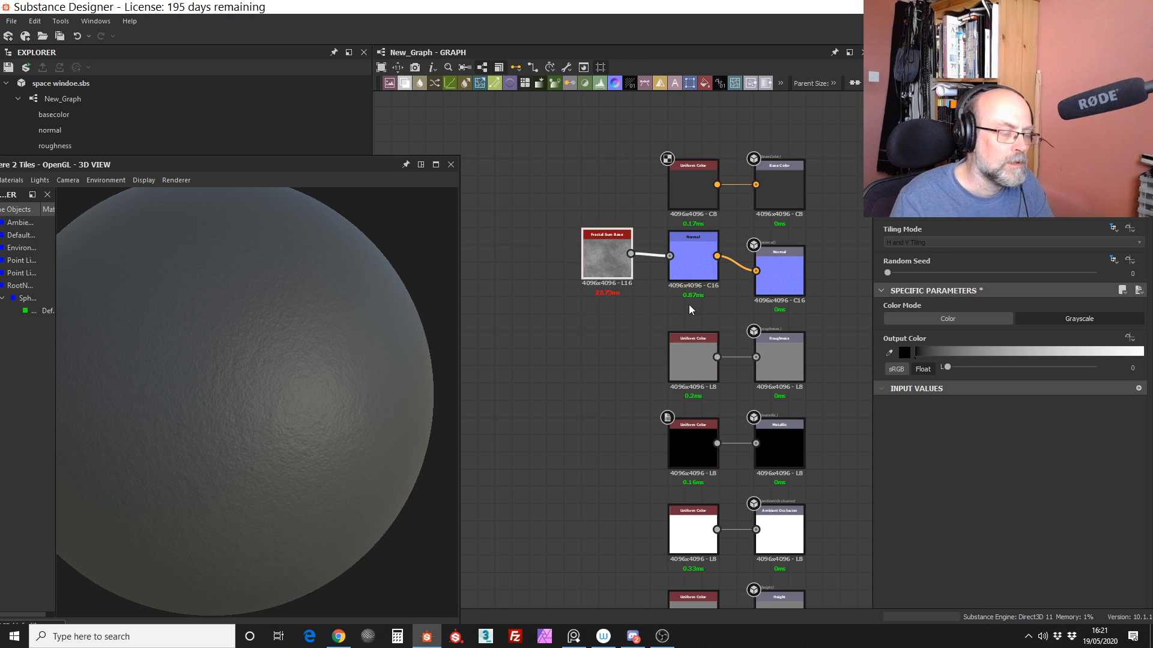
# Step: Examine the Normal node and the noise pattern of the Fractal Sum Base node feeding it
pyautogui.scroll(7, 717, 254)
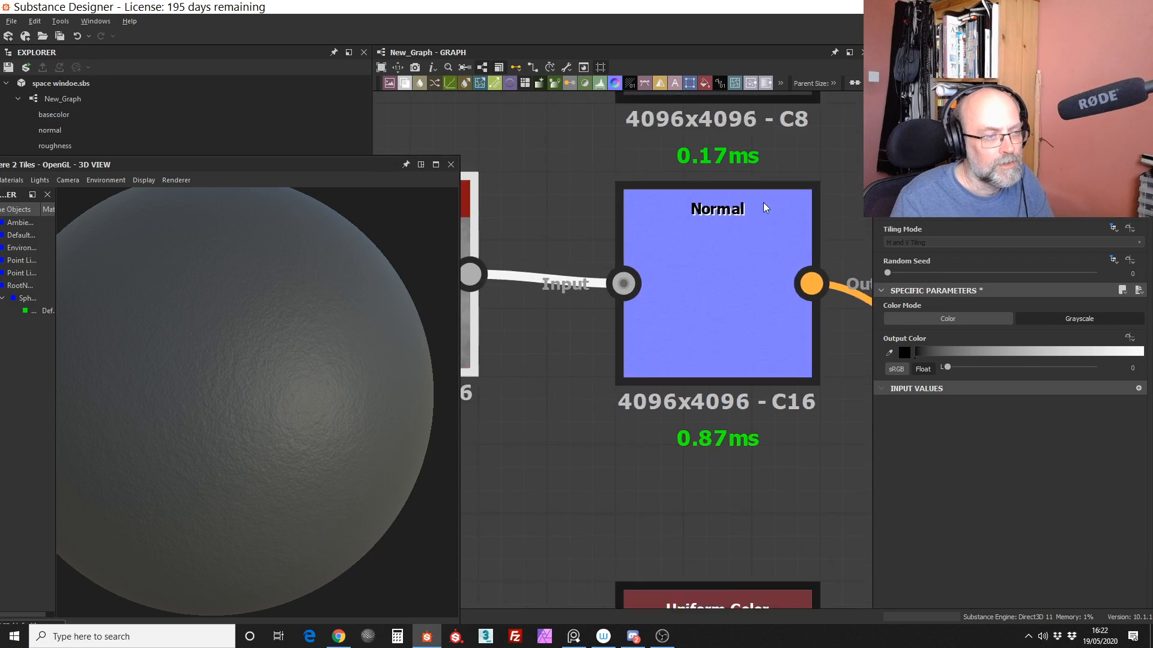
pyautogui.scroll(-5, 709, 306)
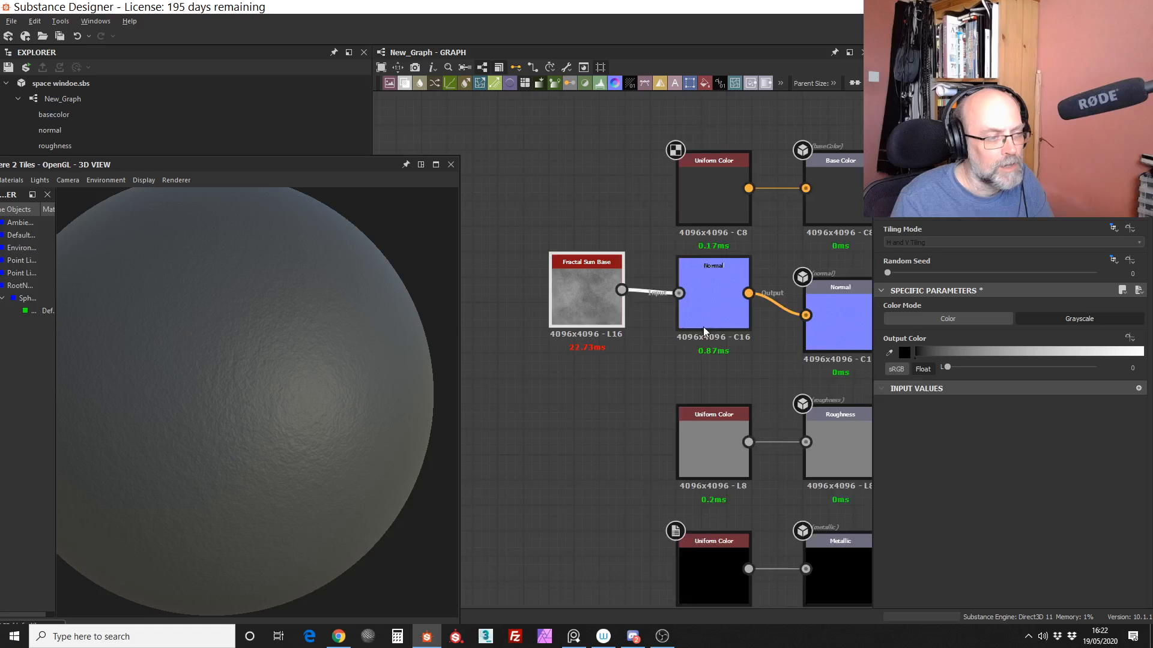
pyautogui.scroll(-3, 704, 326)
pyautogui.scroll(8, 597, 313)
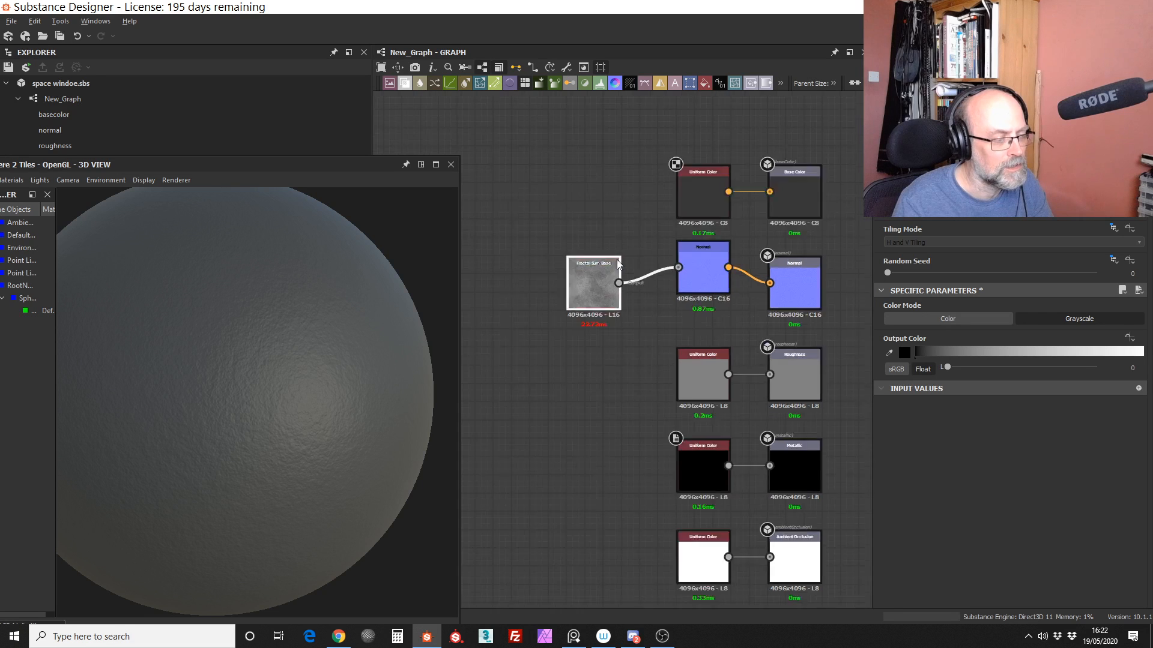
pyautogui.scroll(-1, 635, 284)
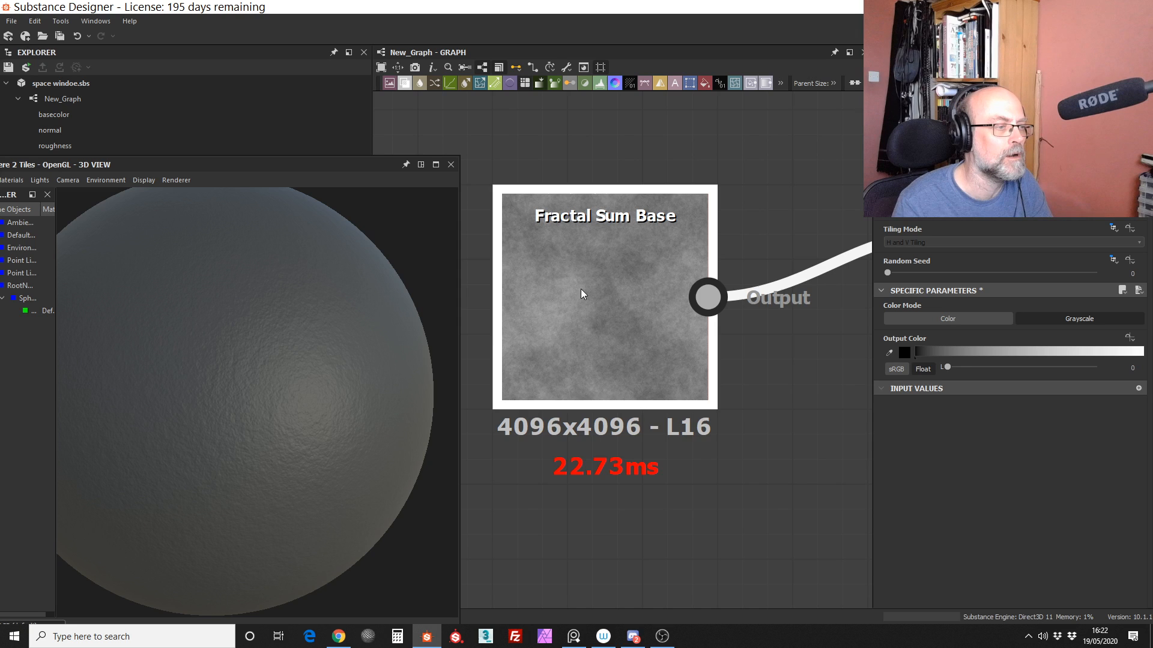
pyautogui.scroll(-5, 667, 247)
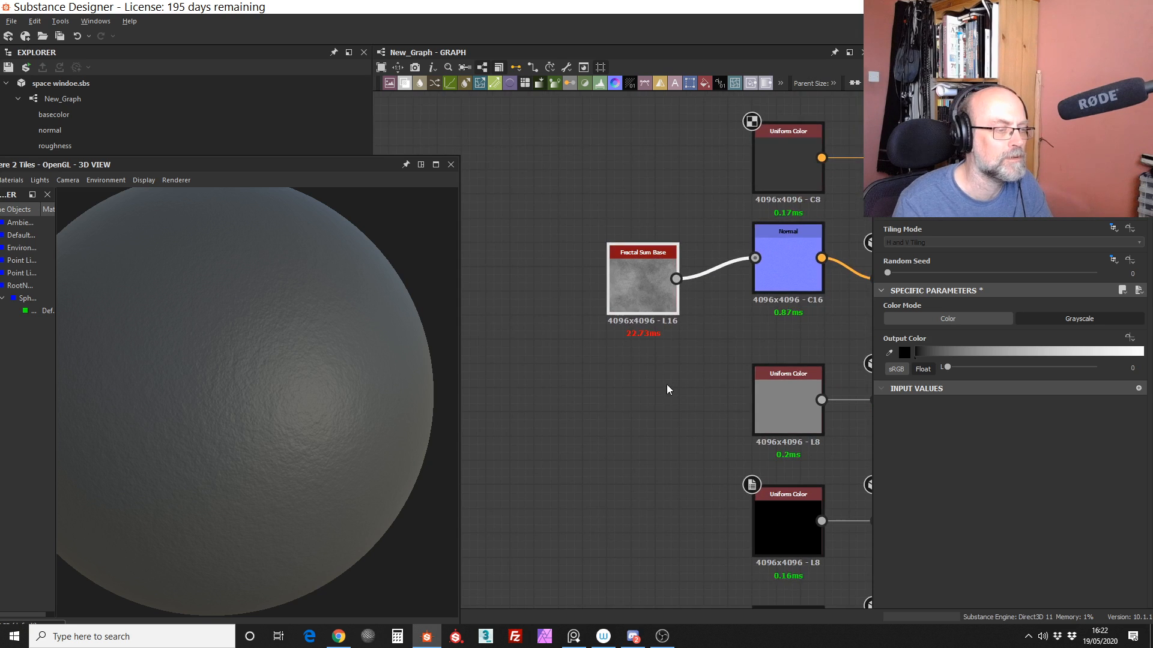
pyautogui.scroll(-3, 667, 384)
# Step: Move the Fractal Sum Base node farther from the Normal node and deselect it
pyautogui.moveTo(640, 376); pyautogui.dragTo(588, 304, button='middle')
pyautogui.click(586, 300)
pyautogui.moveTo(604, 244); pyautogui.dragTo(581, 256)
pyautogui.click(589, 309)
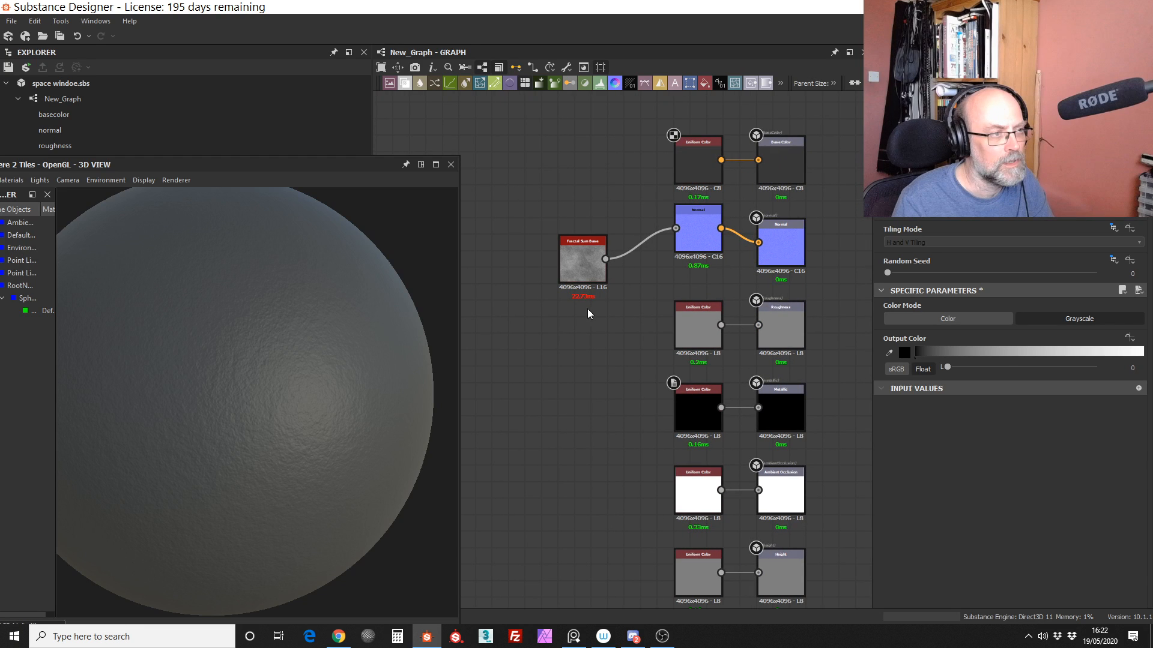
# Step: Set the Roughness Uniform Color node aside, connect Fractal Sum Base to Roughness, and inspect the sphere up close
pyautogui.moveTo(708, 308); pyautogui.dragTo(587, 307)
pyautogui.moveTo(605, 259); pyautogui.dragTo(740, 324)
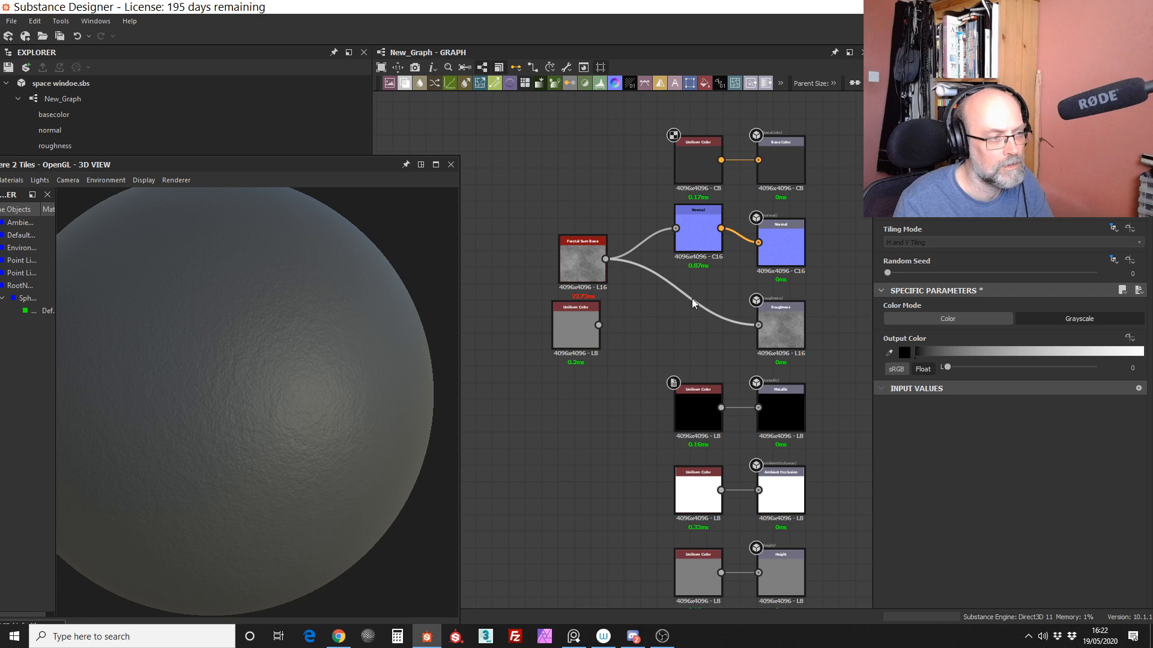
pyautogui.keyDown('alt'); pyautogui.moveTo(334, 400); pyautogui.dragTo(297, 404); pyautogui.keyUp('alt')
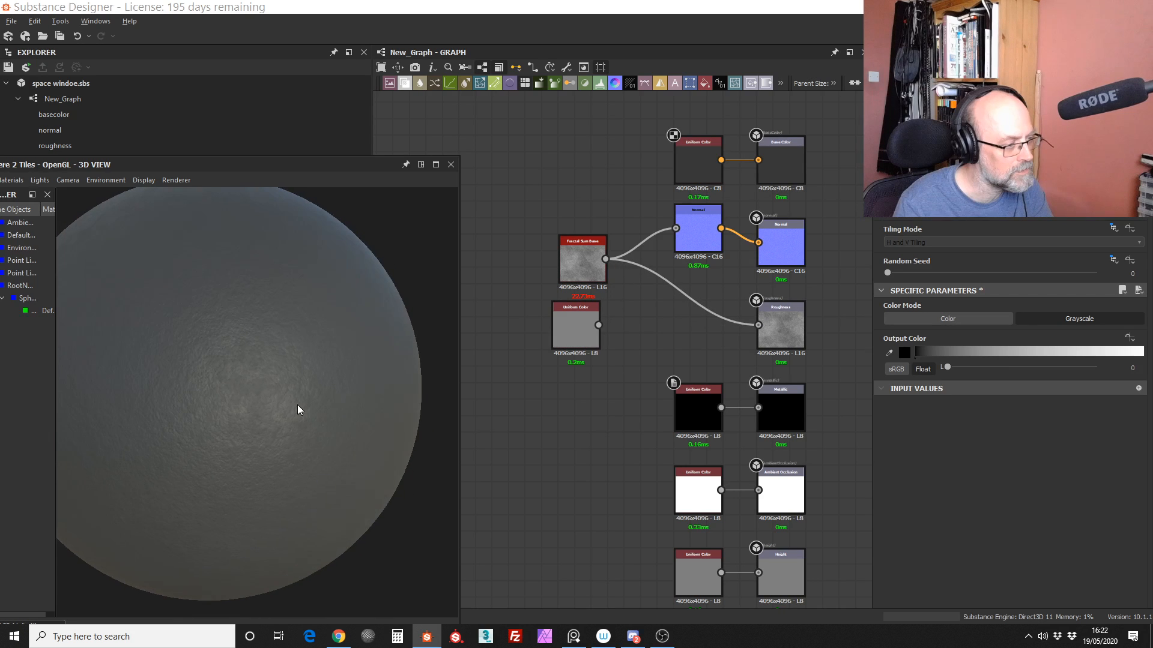
pyautogui.keyDown('alt'); pyautogui.moveTo(297, 405); pyautogui.dragTo(317, 366, button='right'); pyautogui.keyUp('alt')
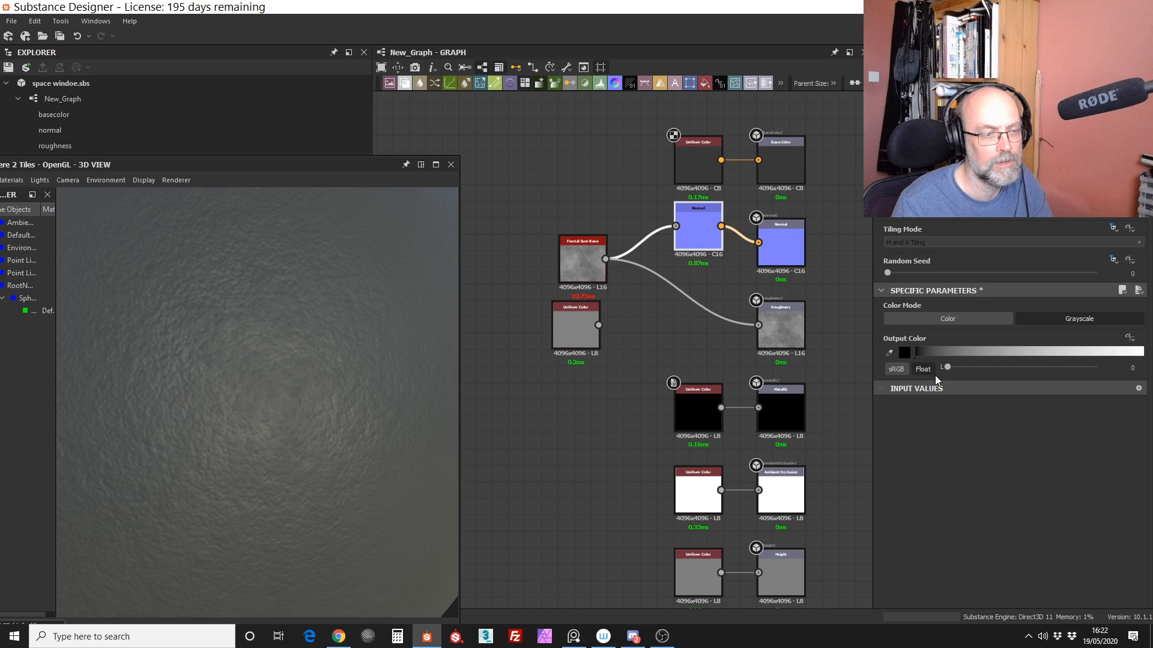
# Step: Set the Intensity of the Normal node to 0 and view the whole sphere
pyautogui.moveTo(956, 319); pyautogui.dragTo(838, 324)
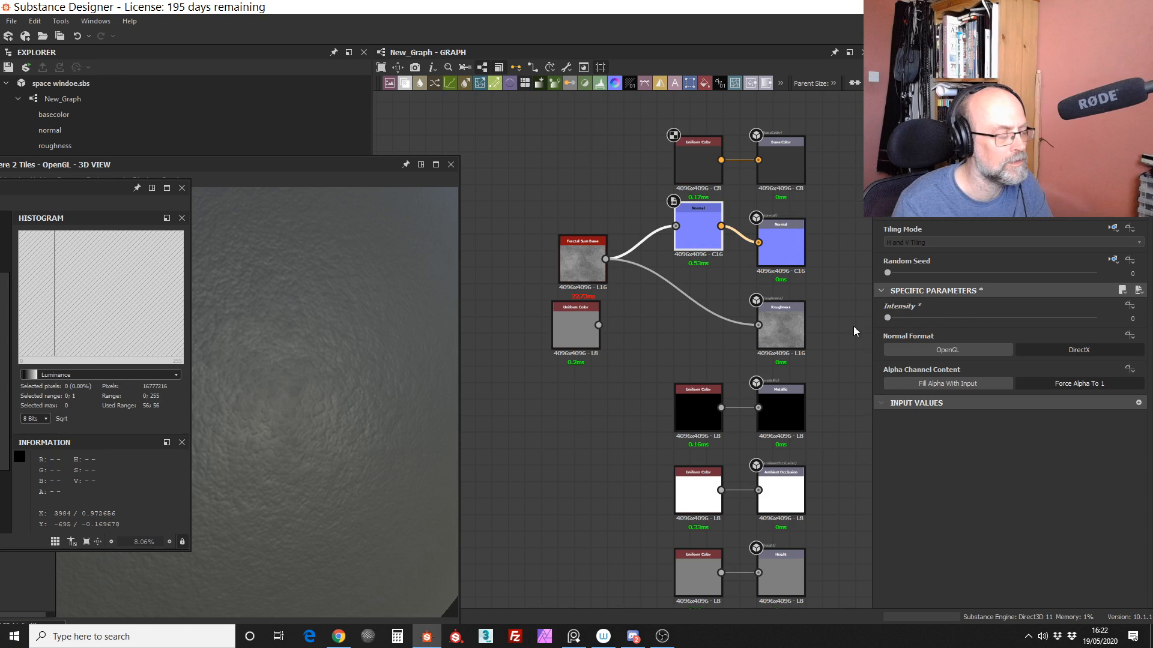
pyautogui.click(338, 362)
pyautogui.moveTo(338, 362); pyautogui.dragTo(336, 511, button='right')
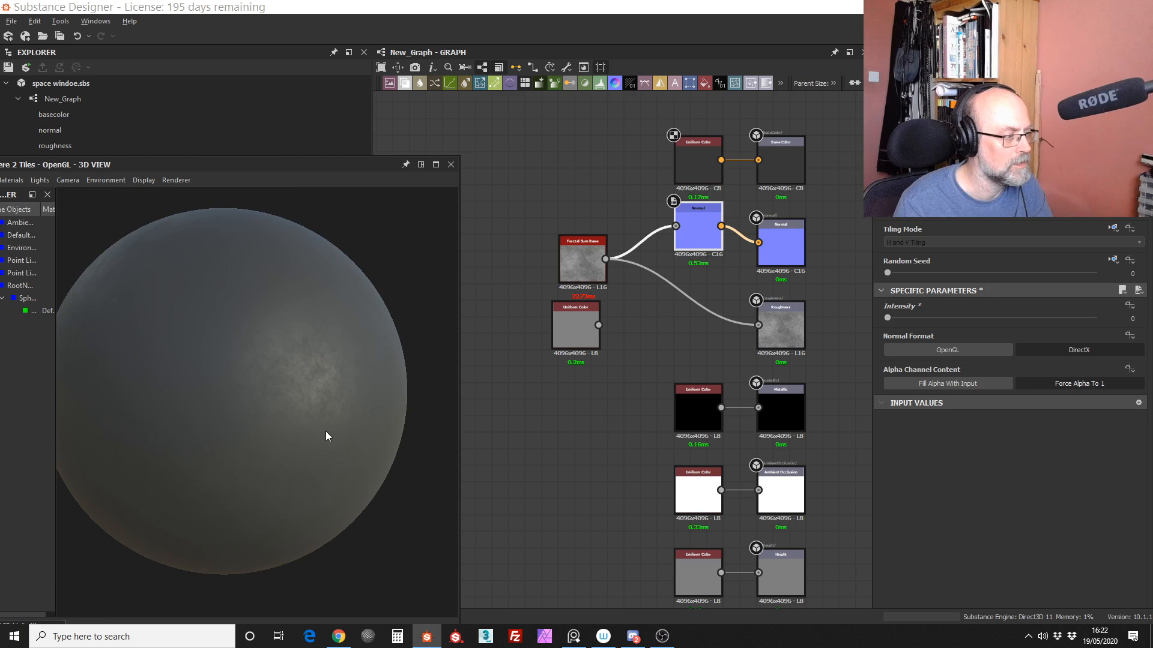
# Step: Examine how the fractal roughness breaks up the highlight on the smooth sphere, near and far and from several angles
pyautogui.moveTo(325, 431); pyautogui.dragTo(354, 431)
pyautogui.moveTo(356, 430); pyautogui.dragTo(379, 400, button='right')
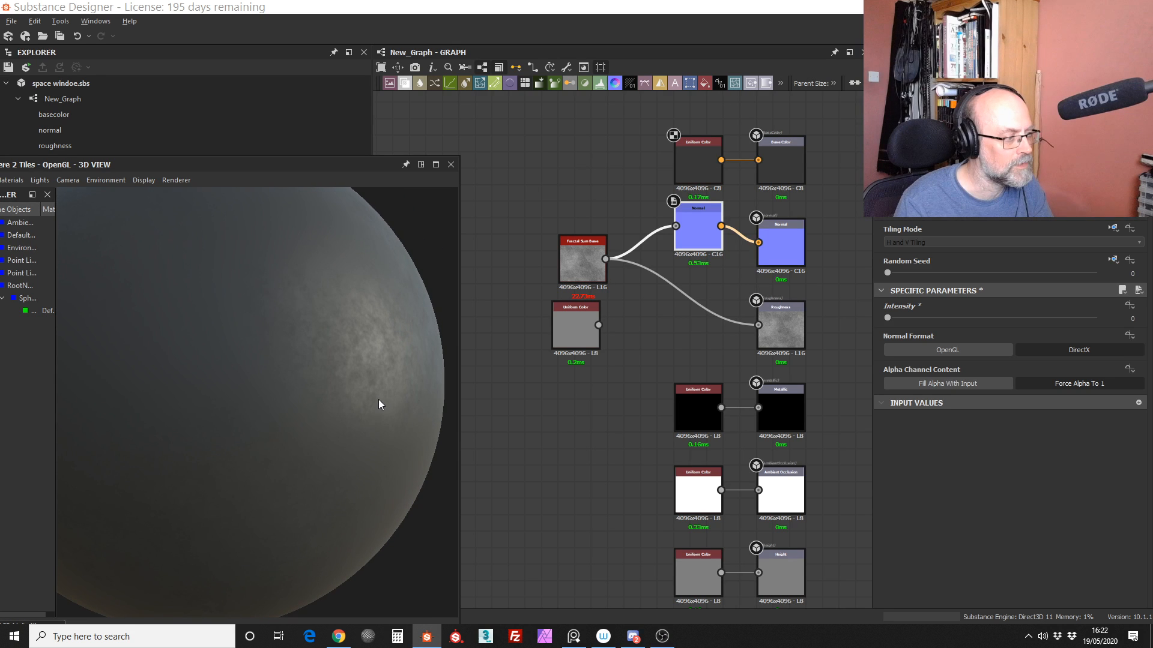
pyautogui.moveTo(379, 399); pyautogui.dragTo(390, 458)
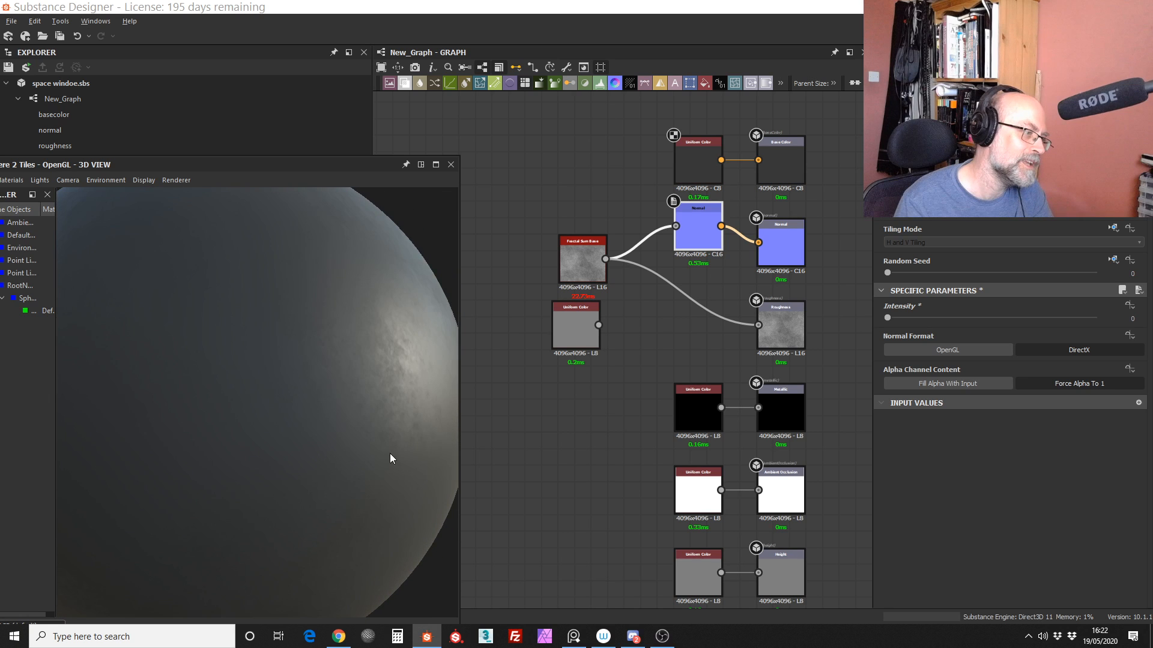
pyautogui.scroll(-3, 390, 454)
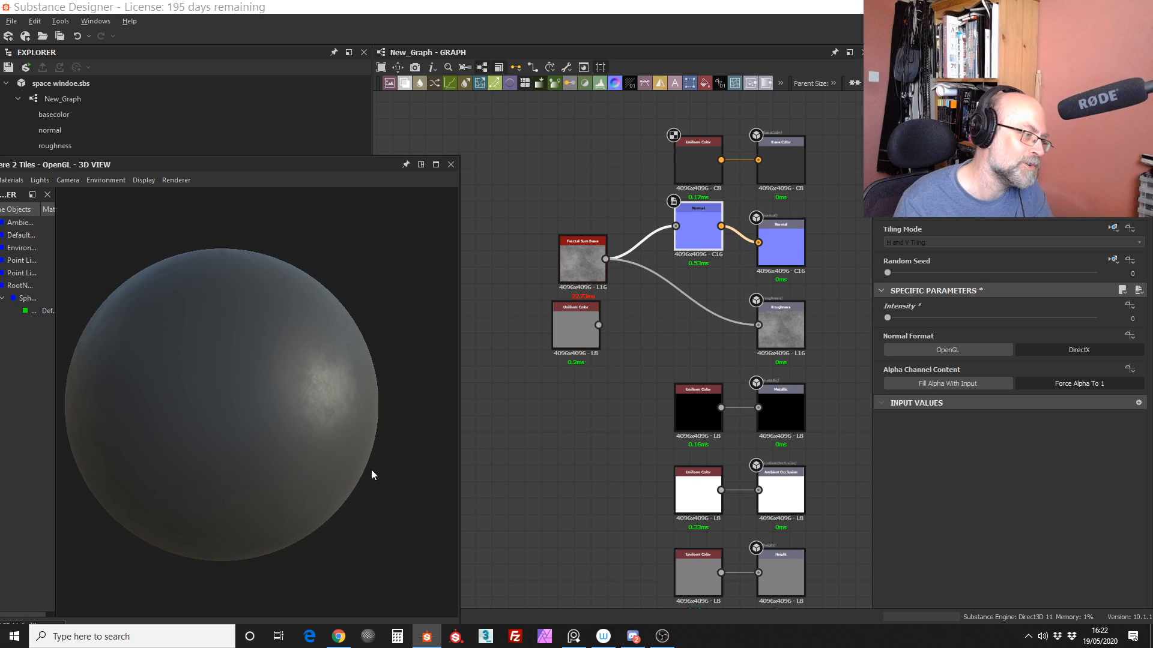
pyautogui.moveTo(371, 469)
pyautogui.mouseDown(button='right')
pyautogui.moveTo(368, 354)
pyautogui.moveTo(375, 472)
pyautogui.mouseUp(button='right')
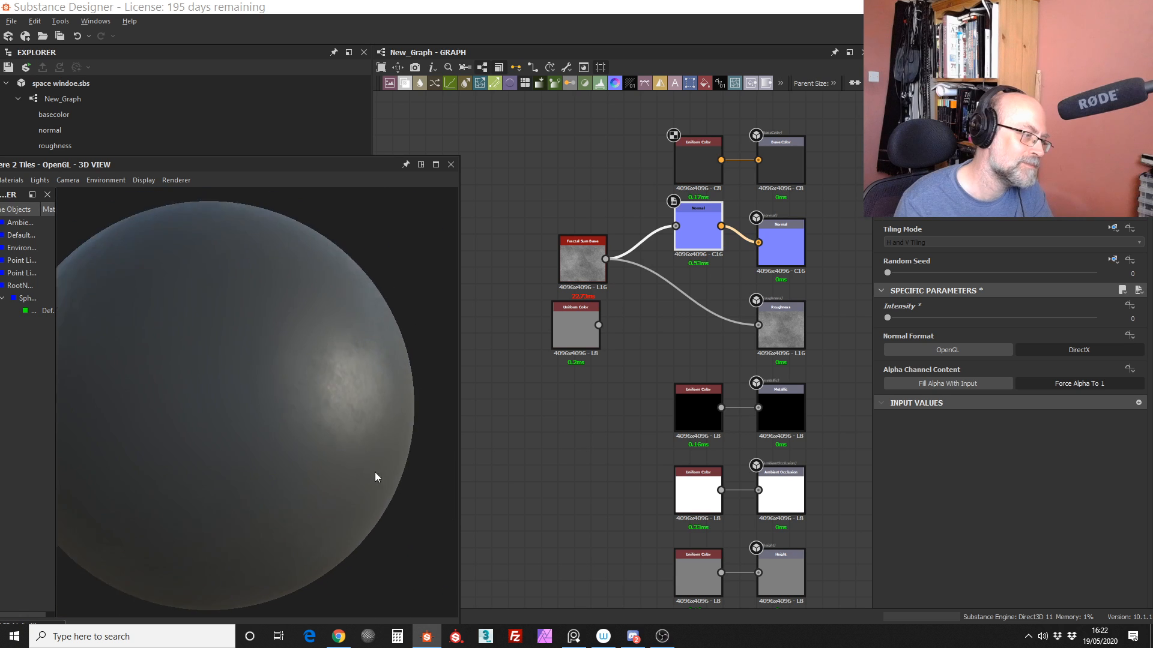
pyautogui.scroll(-5, 375, 472)
pyautogui.scroll(6, 339, 431)
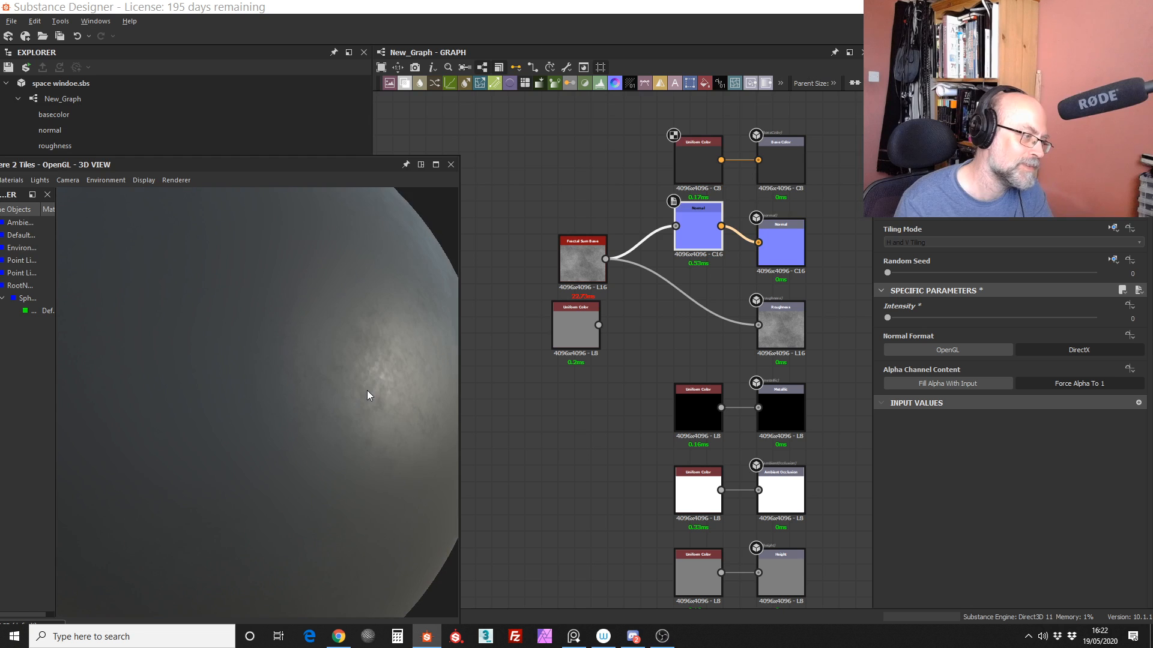
pyautogui.moveTo(368, 392); pyautogui.dragTo(353, 397, button='middle')
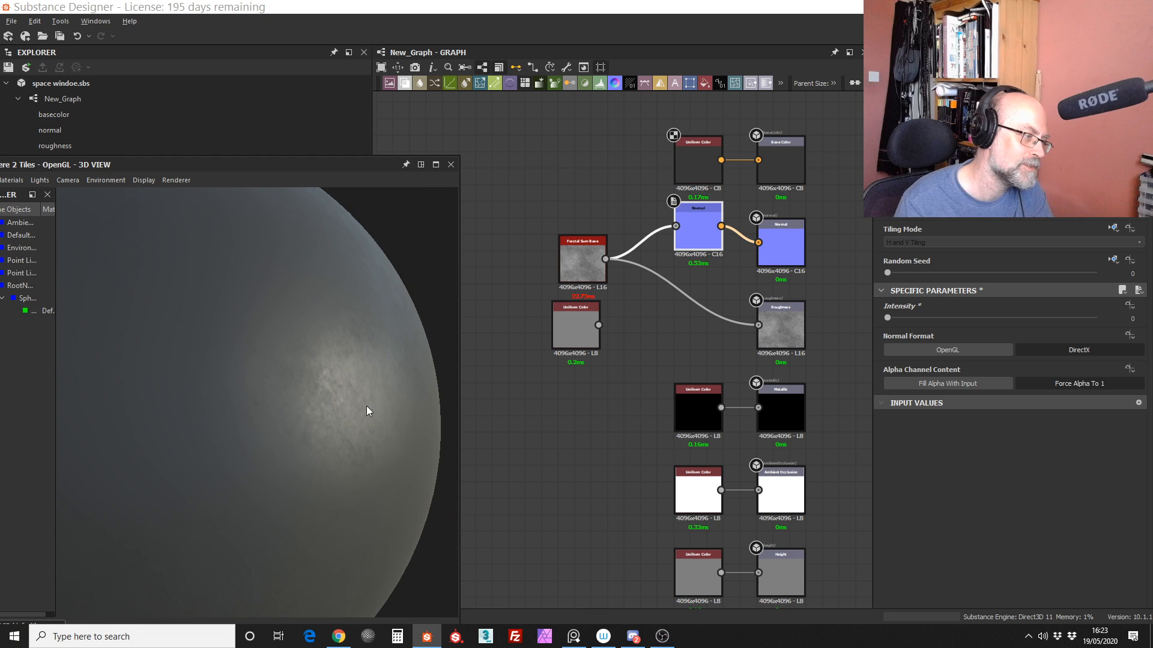
pyautogui.scroll(-3, 366, 405)
pyautogui.moveTo(315, 416); pyautogui.dragTo(356, 447, button='middle')
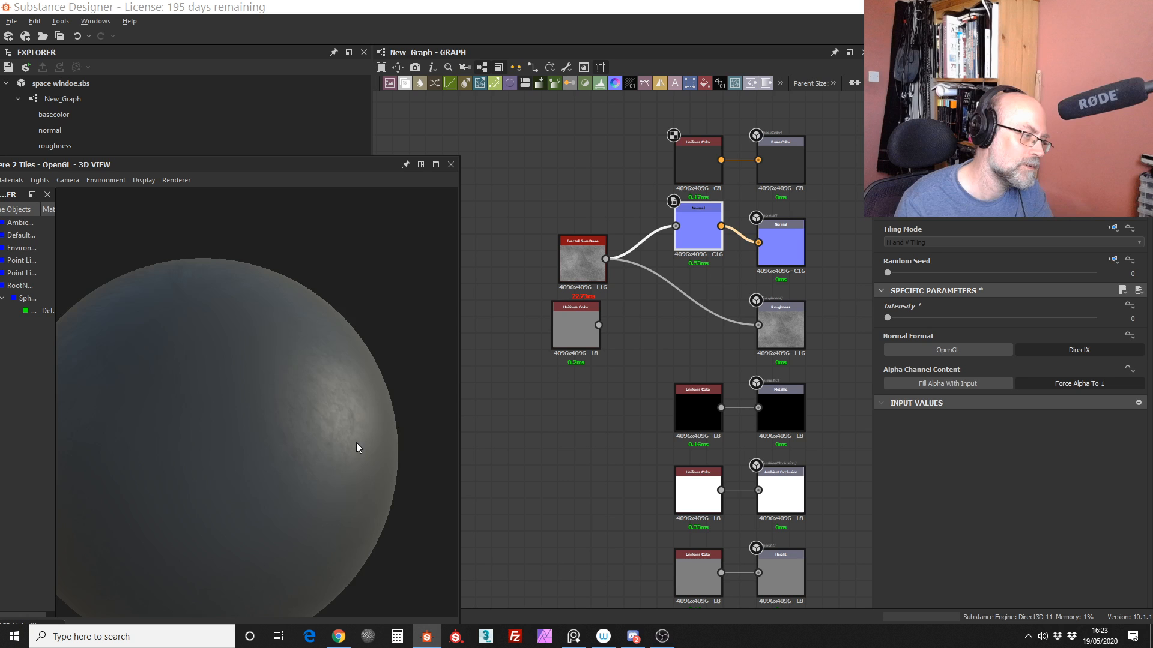
pyautogui.moveTo(356, 443); pyautogui.dragTo(305, 404)
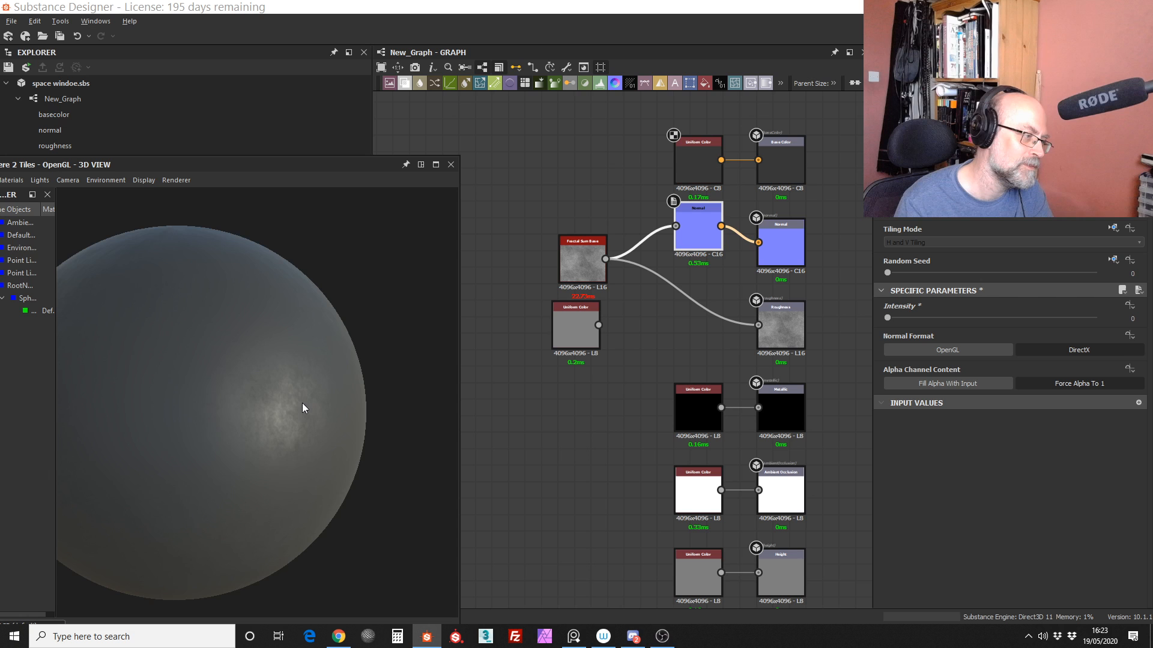
pyautogui.scroll(-5, 301, 402)
pyautogui.moveTo(291, 412); pyautogui.dragTo(293, 401)
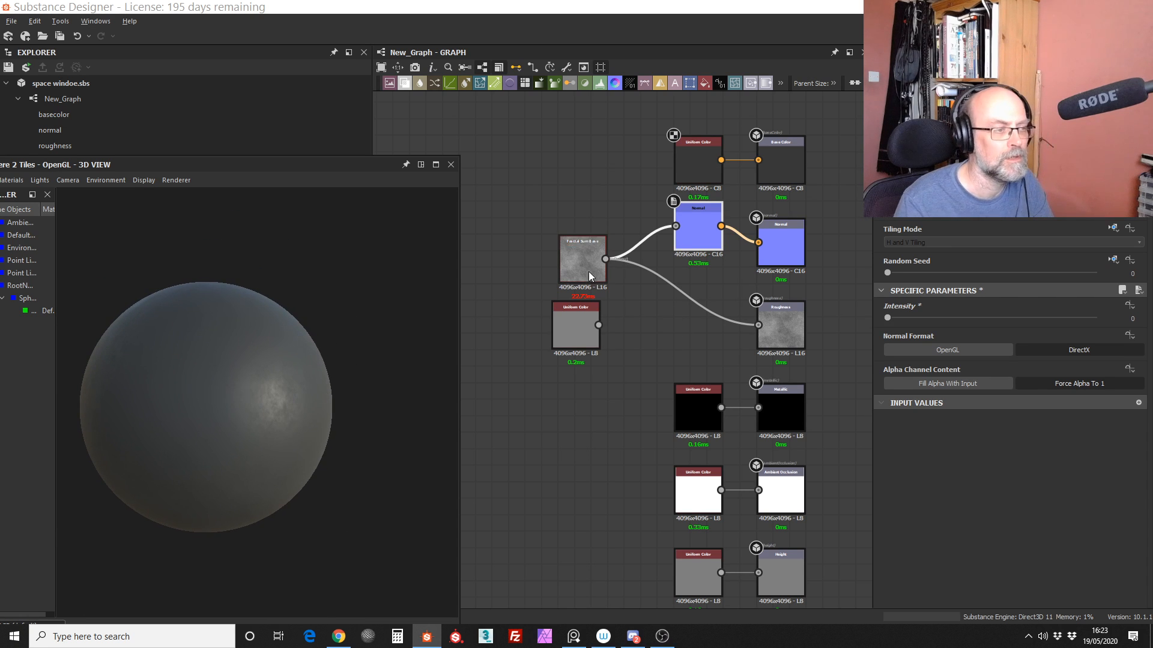
# Step: Rearrange the disconnected Uniform Color and Fractal Sum Base nodes so that the fractal sits almost level with Roughness
pyautogui.moveTo(589, 271); pyautogui.dragTo(587, 288)
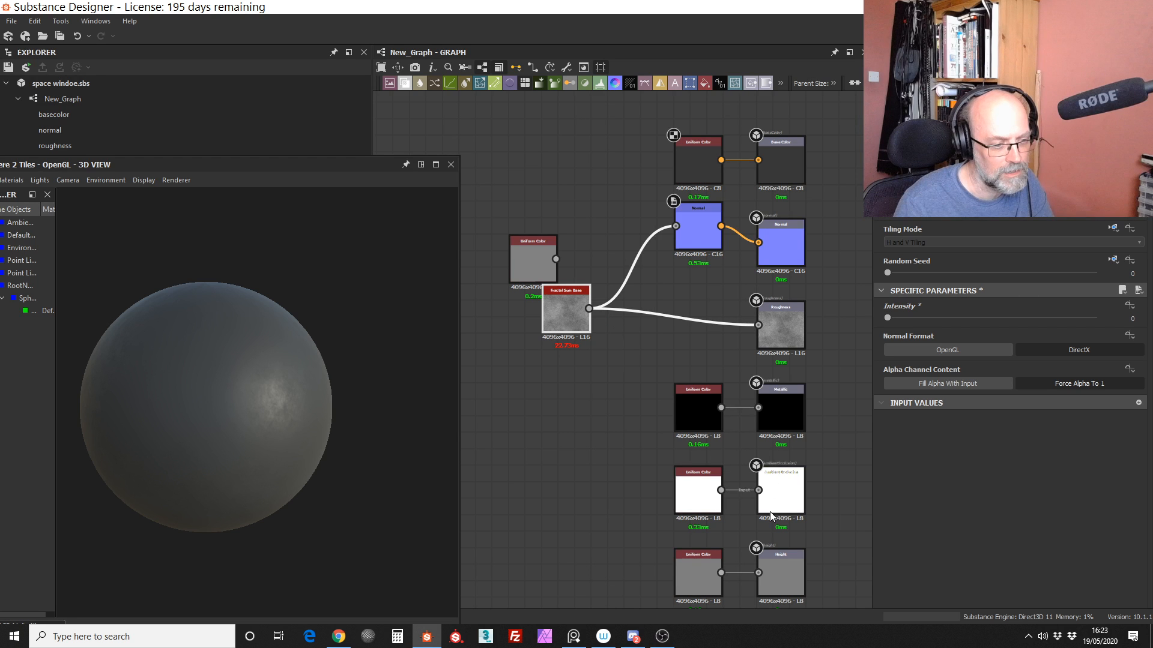
pyautogui.scroll(3, 838, 441)
pyautogui.scroll(-3, 600, 361)
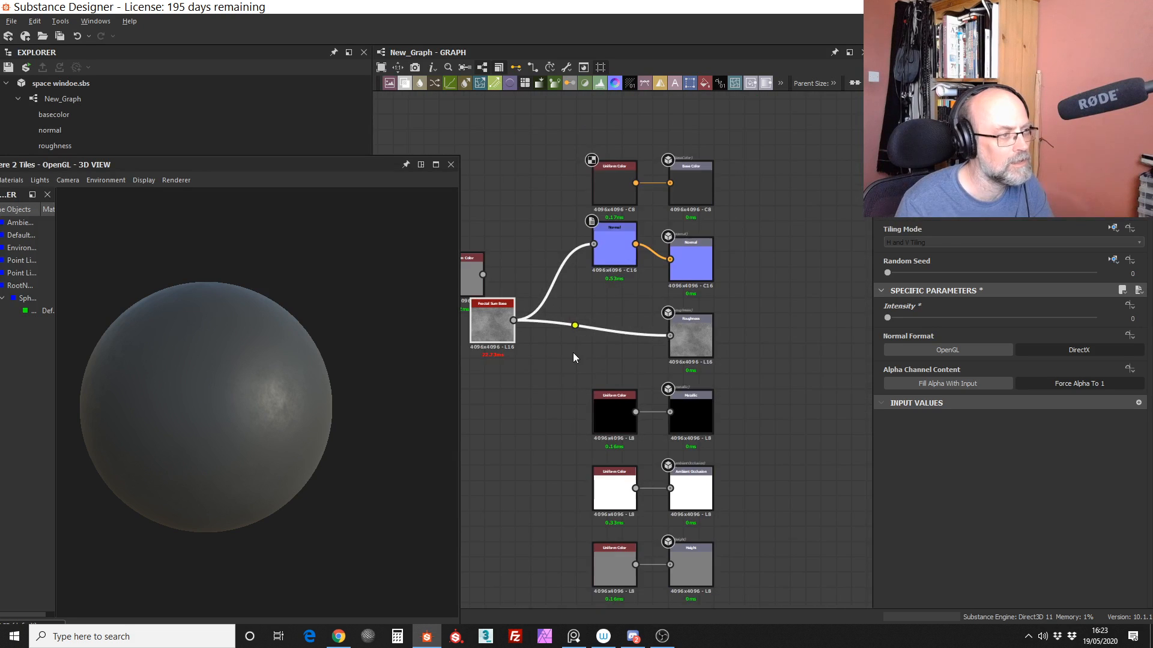
# Step: Add a Levels node in front of the Roughness output and feed it from Fractal Sum Base
pyautogui.moveTo(573, 353); pyautogui.dragTo(665, 322, button='middle')
pyautogui.moveTo(604, 85); pyautogui.dragTo(682, 303)
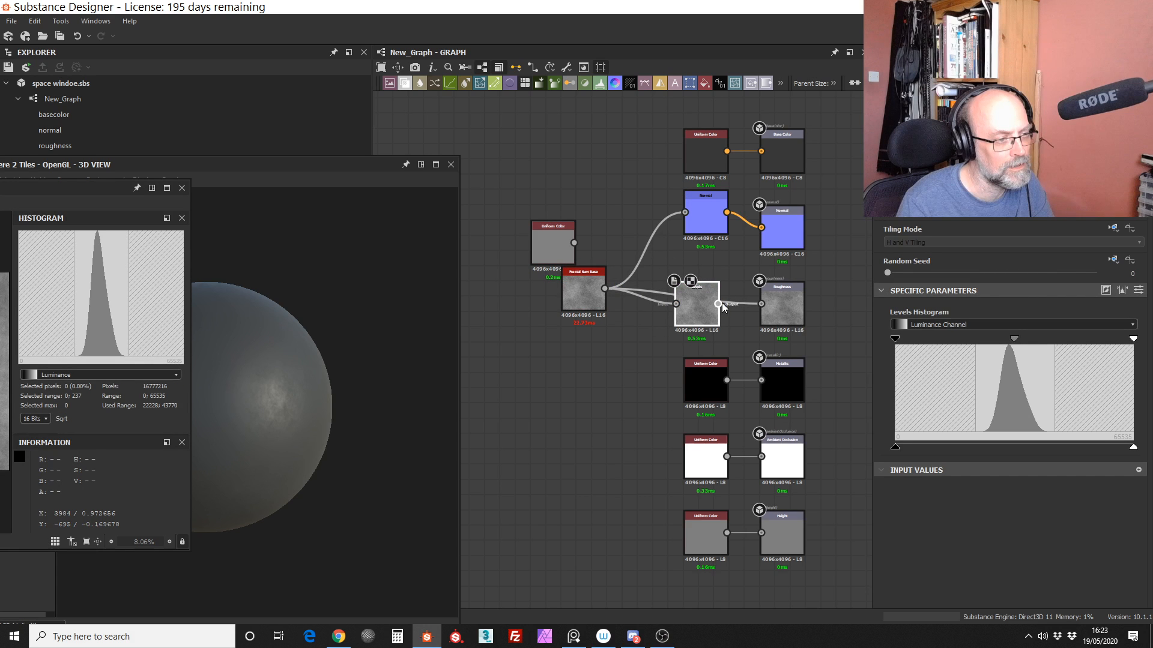
# Step: Connect the Levels node's output to the Roughness output and view the result on the sphere near and far
pyautogui.moveTo(719, 304); pyautogui.dragTo(761, 304)
pyautogui.moveTo(297, 348); pyautogui.dragTo(339, 353, button='middle')
pyautogui.scroll(6, 340, 352)
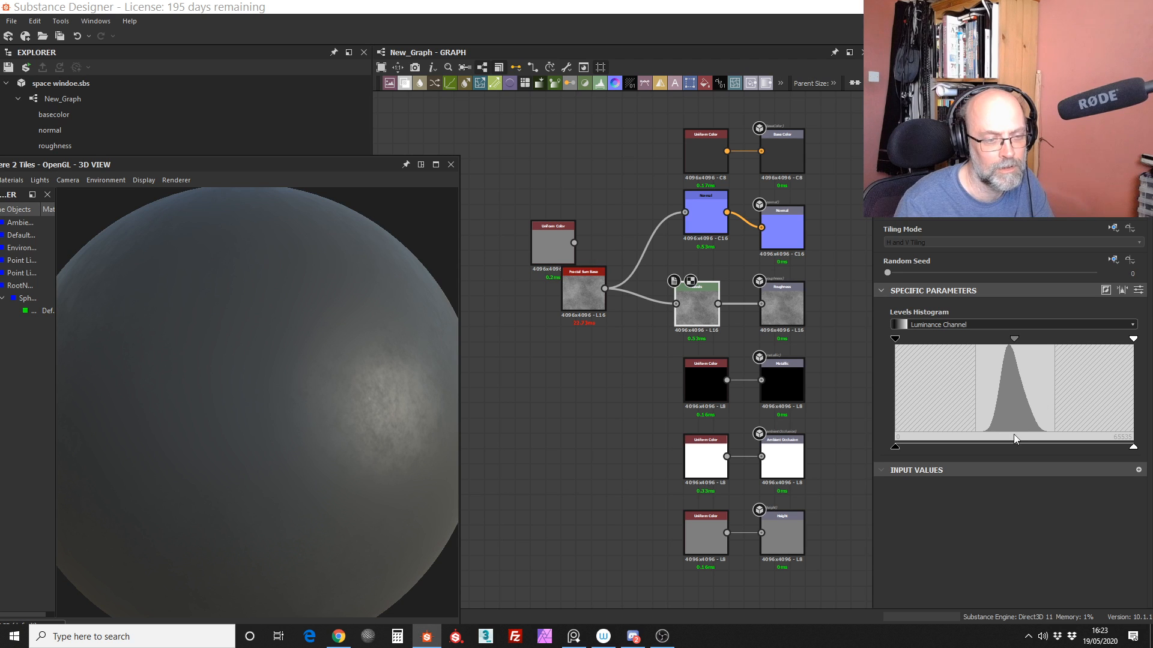
pyautogui.scroll(-5, 366, 420)
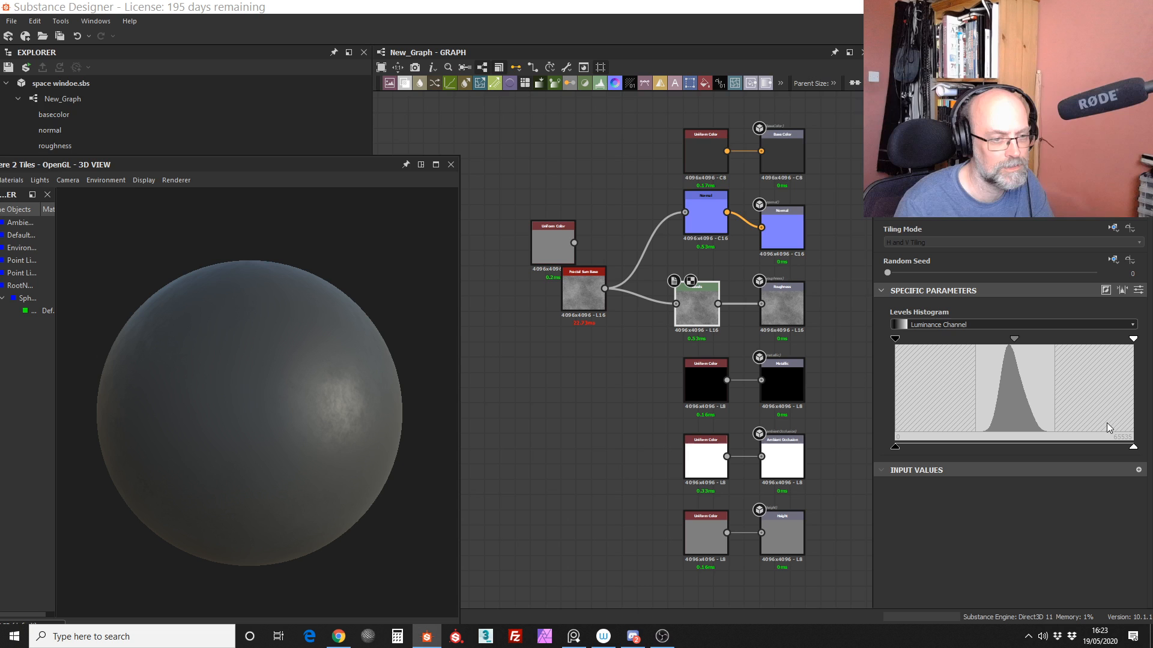
# Step: Narrow the Levels input range so its black and white points sit at the two edges of the histogram's used range
pyautogui.moveTo(1132, 340); pyautogui.dragTo(1048, 344)
pyautogui.moveTo(895, 340); pyautogui.dragTo(974, 344)
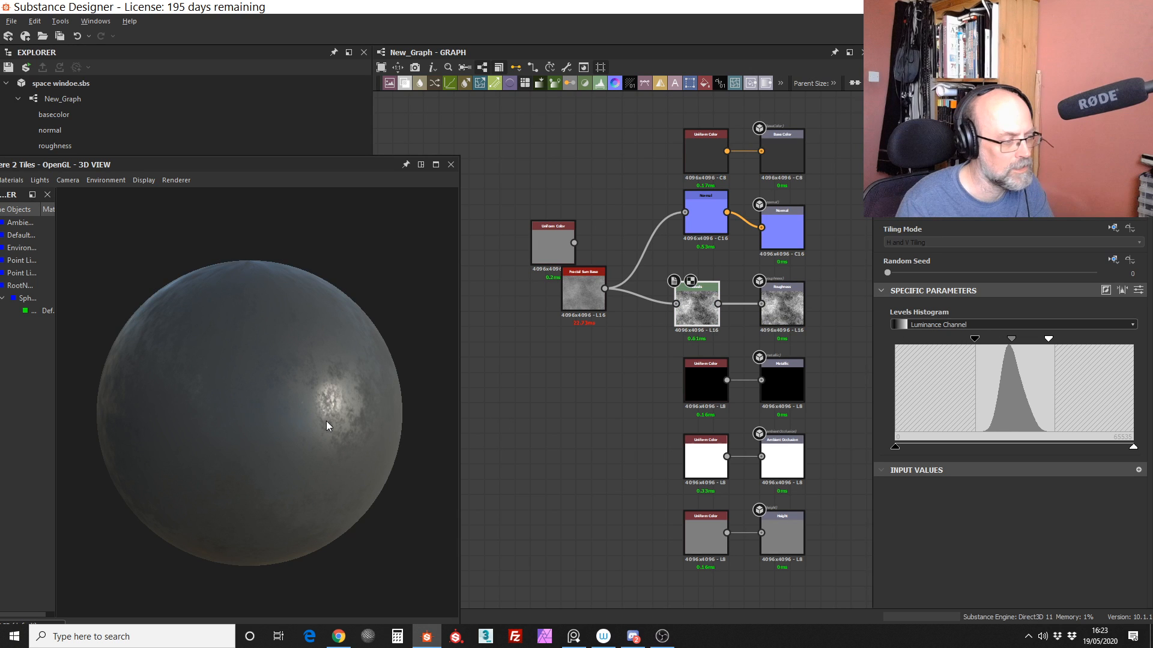
pyautogui.scroll(2, 326, 426)
pyautogui.moveTo(1048, 339); pyautogui.dragTo(1056, 341)
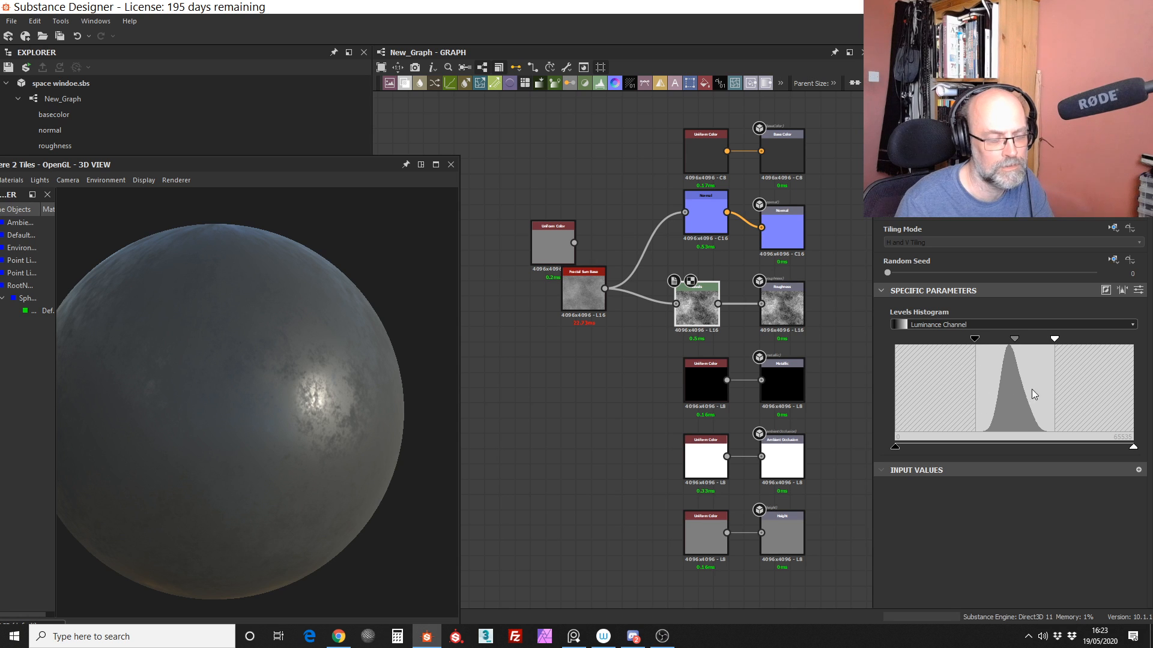
# Step: Compress the Levels output range, raising output black to about 40% and lowering output white to about three quarters of the range
pyautogui.moveTo(301, 446); pyautogui.dragTo(328, 504)
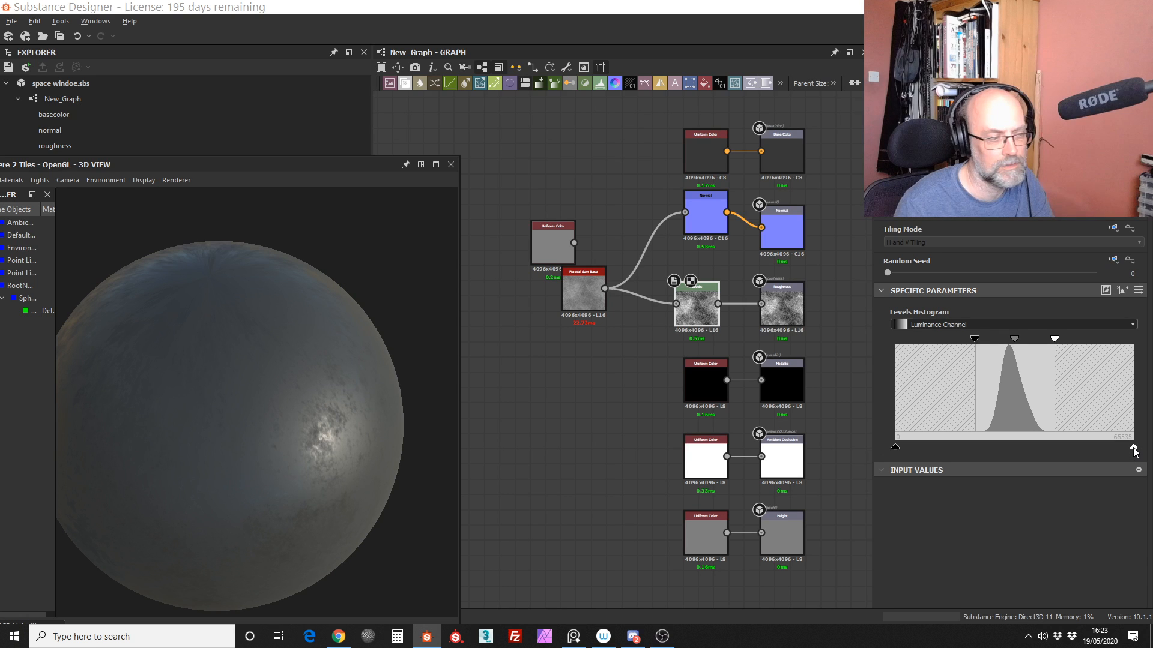
pyautogui.moveTo(334, 443); pyautogui.dragTo(331, 432)
pyautogui.moveTo(330, 437)
pyautogui.mouseDown(button='right')
pyautogui.moveTo(335, 323)
pyautogui.moveTo(316, 424)
pyautogui.mouseUp(button='right')
pyautogui.moveTo(340, 412); pyautogui.dragTo(431, 402)
pyautogui.click(895, 448)
pyautogui.moveTo(896, 448); pyautogui.dragTo(1004, 446)
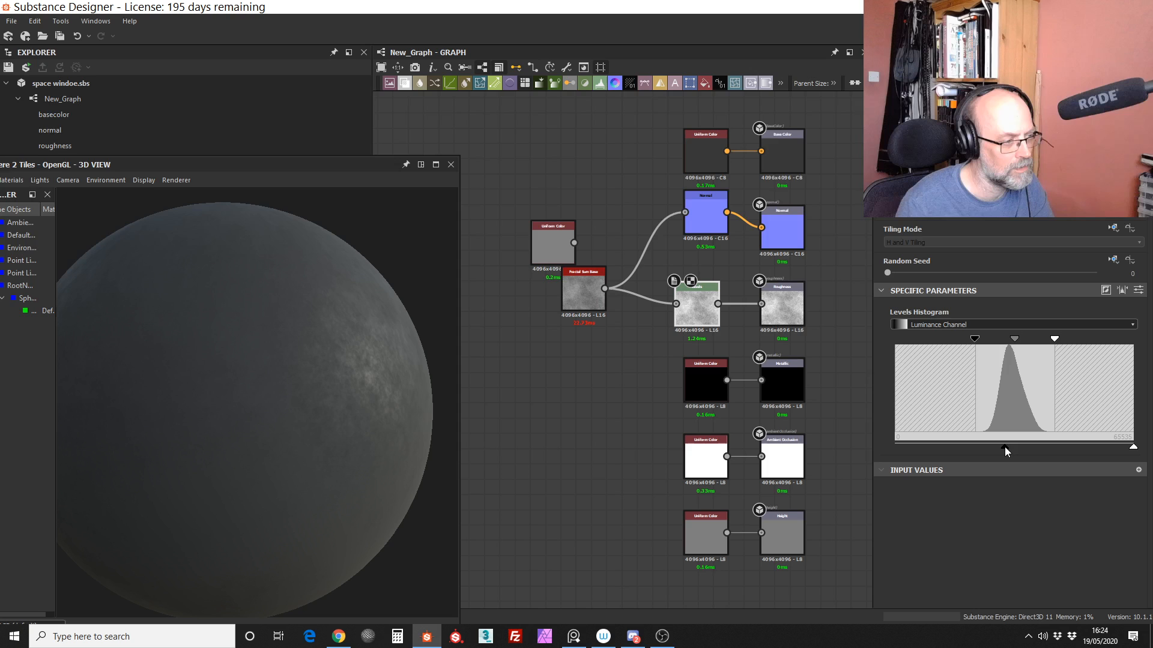
pyautogui.moveTo(1004, 447); pyautogui.dragTo(992, 446)
pyautogui.scroll(-3, 282, 425)
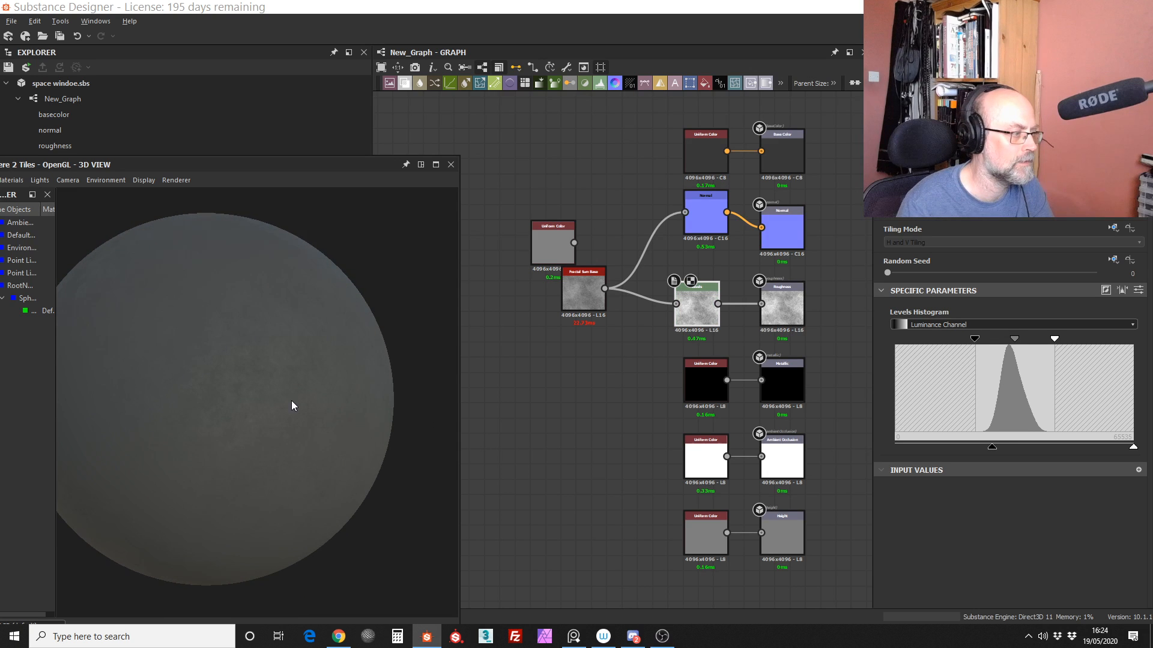
pyautogui.moveTo(292, 401)
pyautogui.mouseDown()
pyautogui.moveTo(419, 436)
pyautogui.moveTo(402, 464)
pyautogui.moveTo(429, 418)
pyautogui.moveTo(207, 412)
pyautogui.moveTo(177, 395)
pyautogui.moveTo(311, 376)
pyautogui.moveTo(262, 386)
pyautogui.mouseUp()
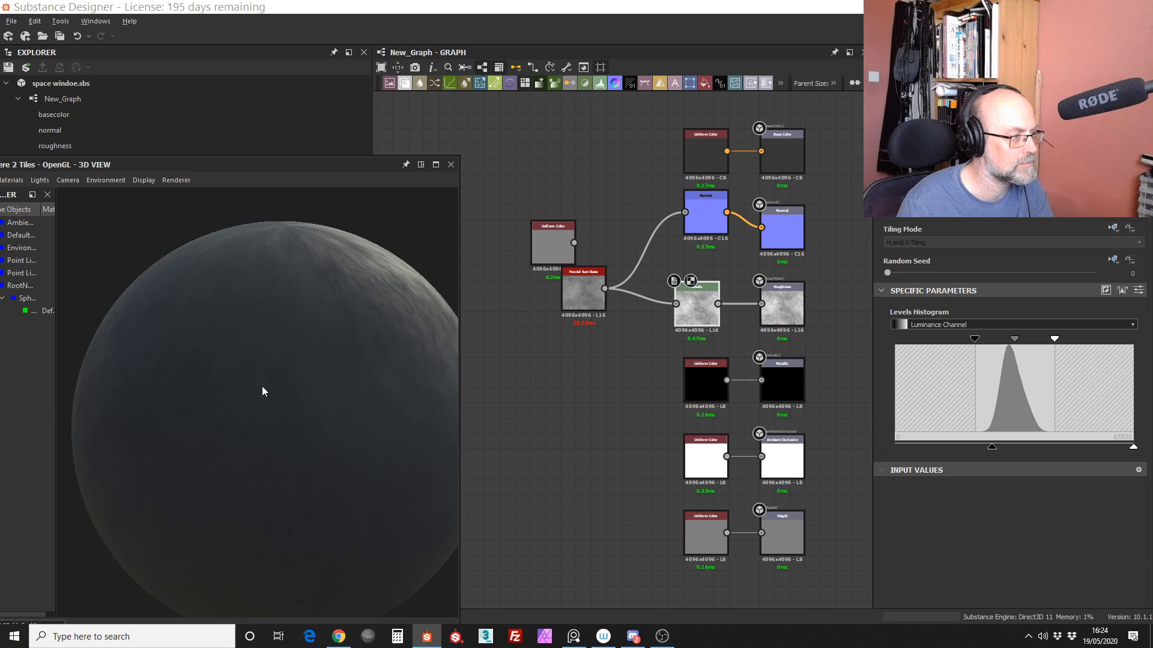
pyautogui.moveTo(1133, 447); pyautogui.dragTo(1079, 451)
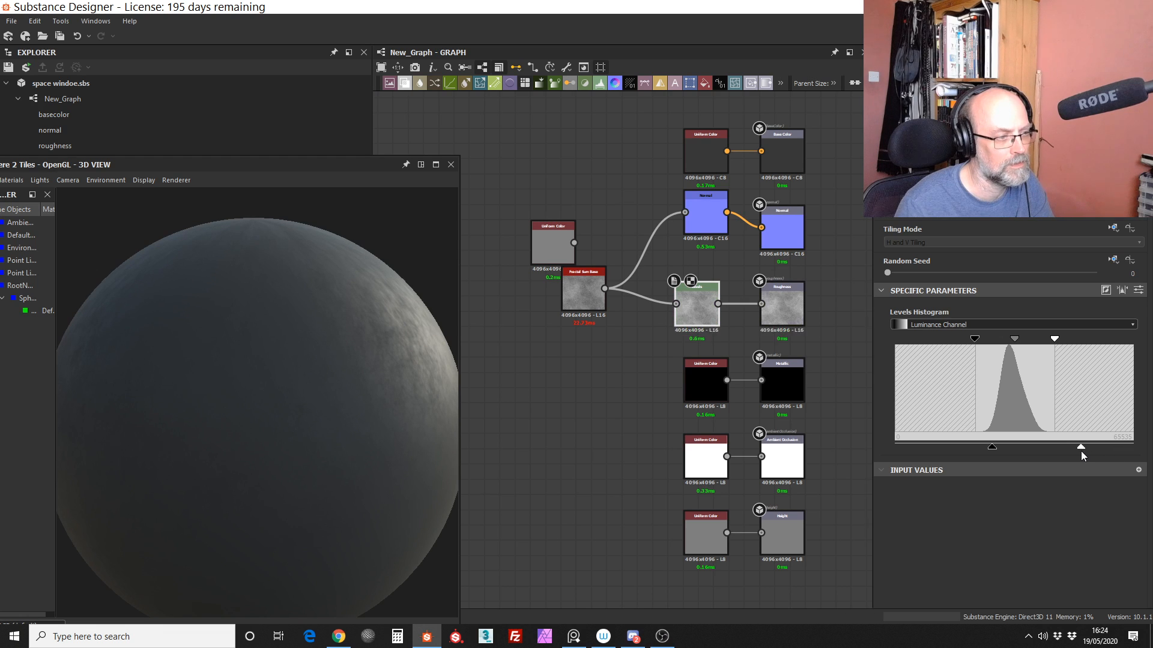
# Step: Separate the overlapping Uniform Color and Fractal Sum Base nodes, and set the Normal node's Intensity to 3, checking the bumps on the sphere
pyautogui.moveTo(573, 283); pyautogui.dragTo(557, 267)
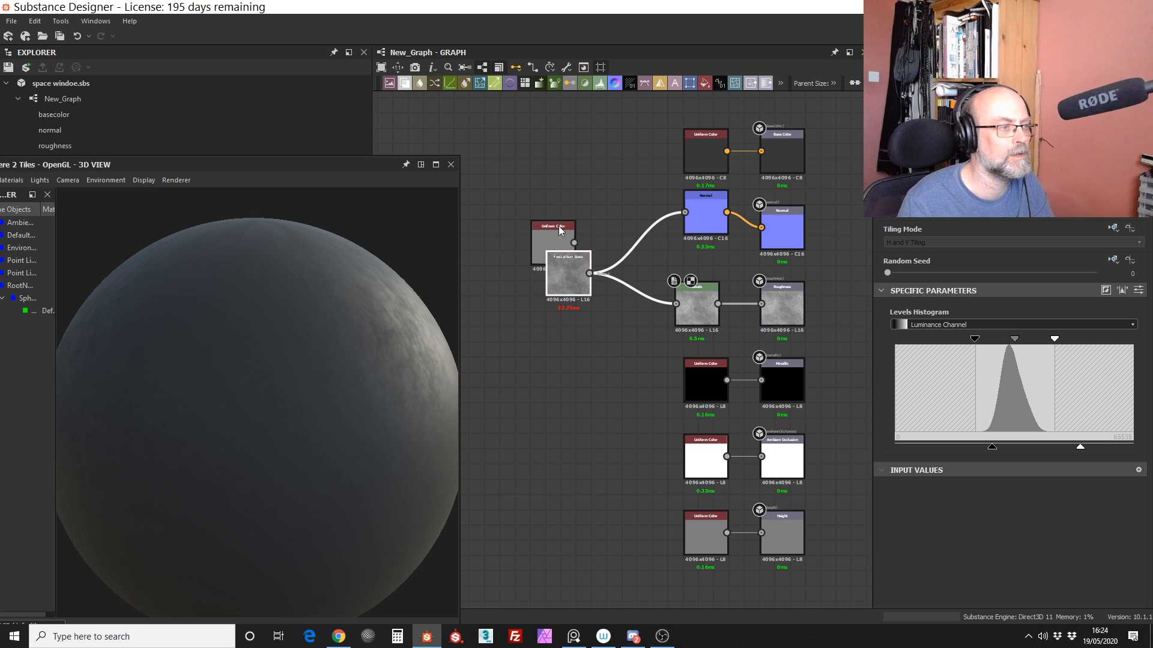
pyautogui.moveTo(558, 225); pyautogui.dragTo(520, 171)
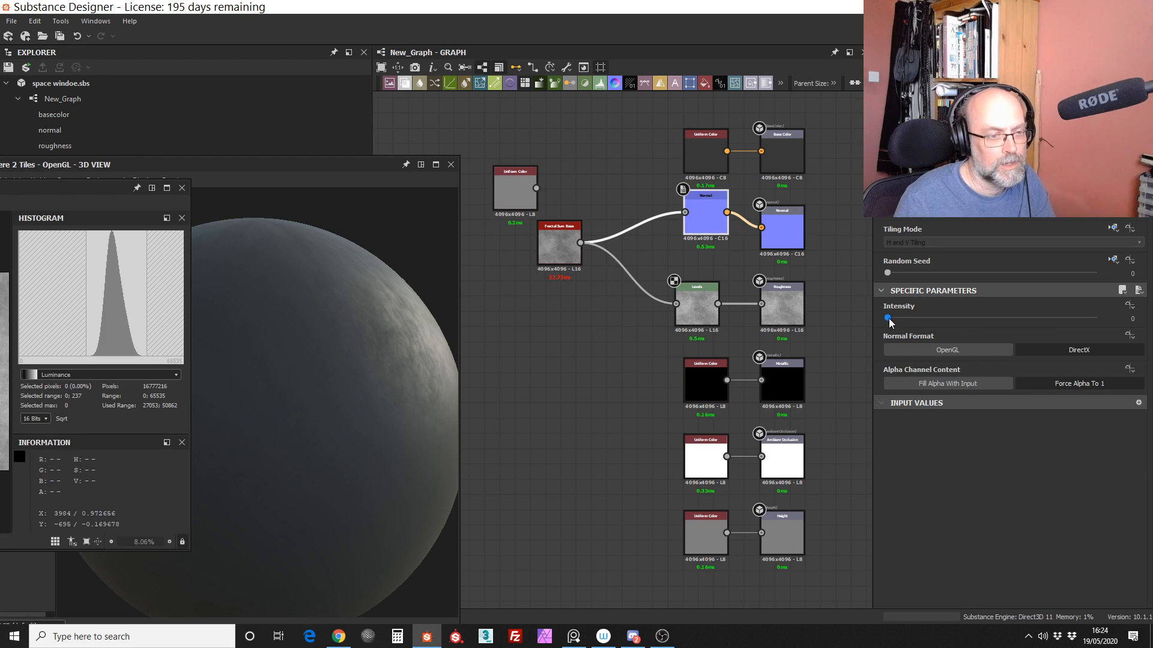
pyautogui.click(1036, 318)
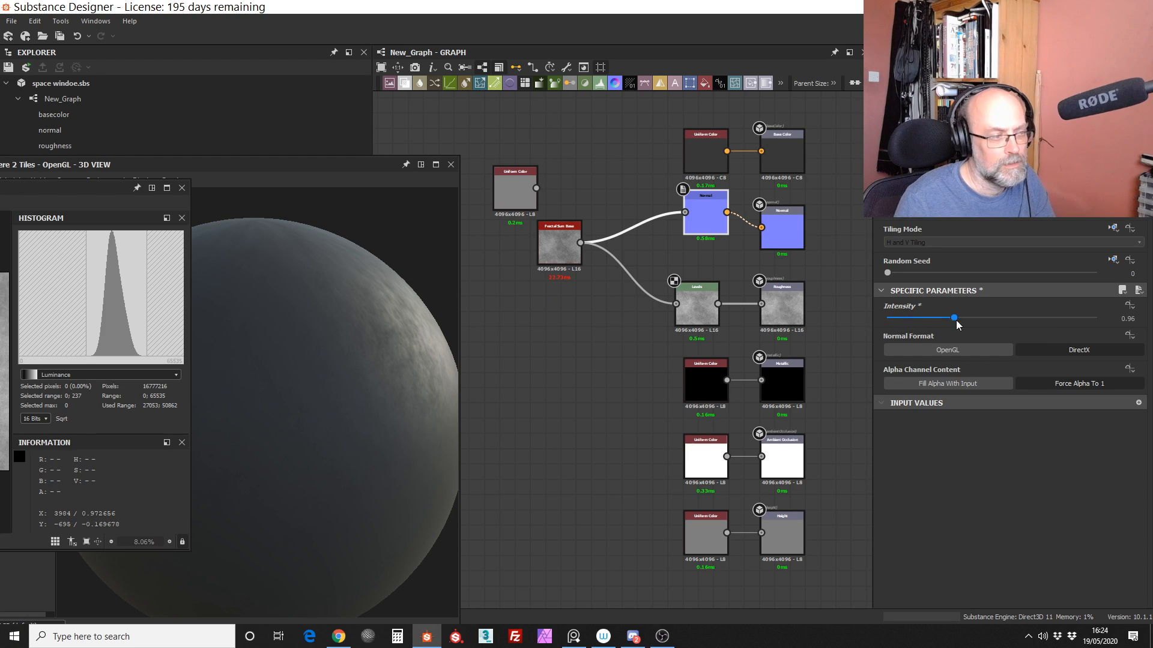
pyautogui.moveTo(1073, 319)
pyautogui.mouseDown()
pyautogui.moveTo(1130, 308)
pyautogui.moveTo(1094, 314)
pyautogui.mouseUp()
pyautogui.moveTo(366, 413); pyautogui.dragTo(325, 445)
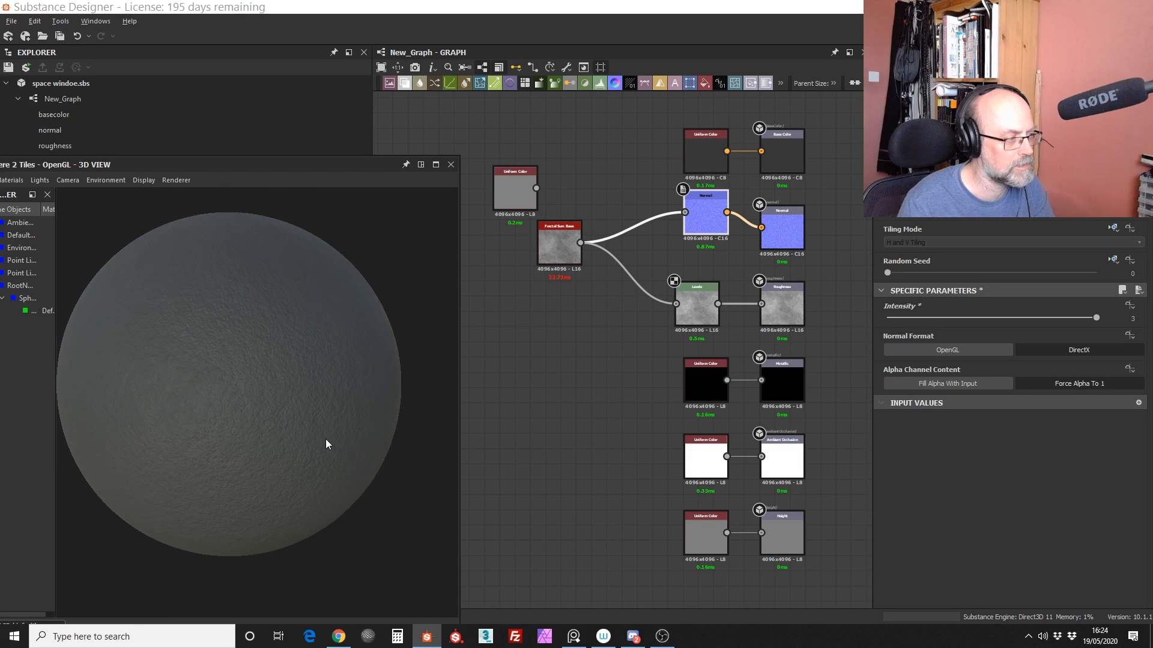
pyautogui.moveTo(313, 421); pyautogui.dragTo(307, 470, button='right')
pyautogui.moveTo(280, 428); pyautogui.dragTo(286, 452)
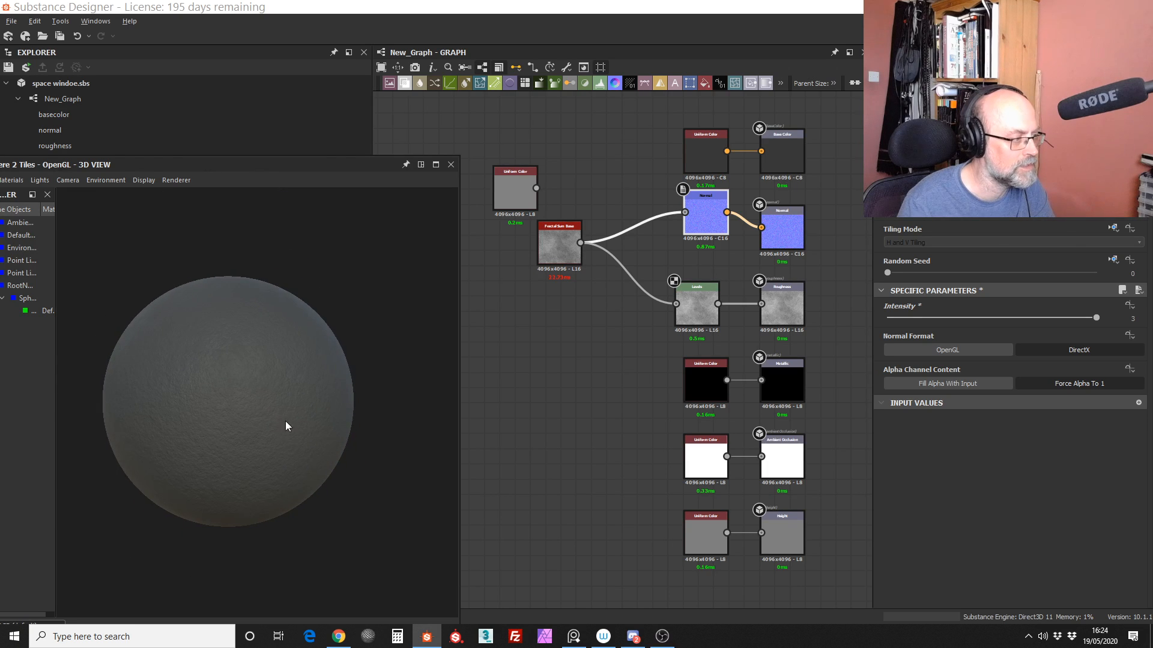
pyautogui.moveTo(286, 420); pyautogui.dragTo(299, 279, button='right')
pyautogui.moveTo(287, 474)
pyautogui.mouseDown(button='right')
pyautogui.moveTo(282, 380)
pyautogui.moveTo(300, 488)
pyautogui.mouseUp(button='right')
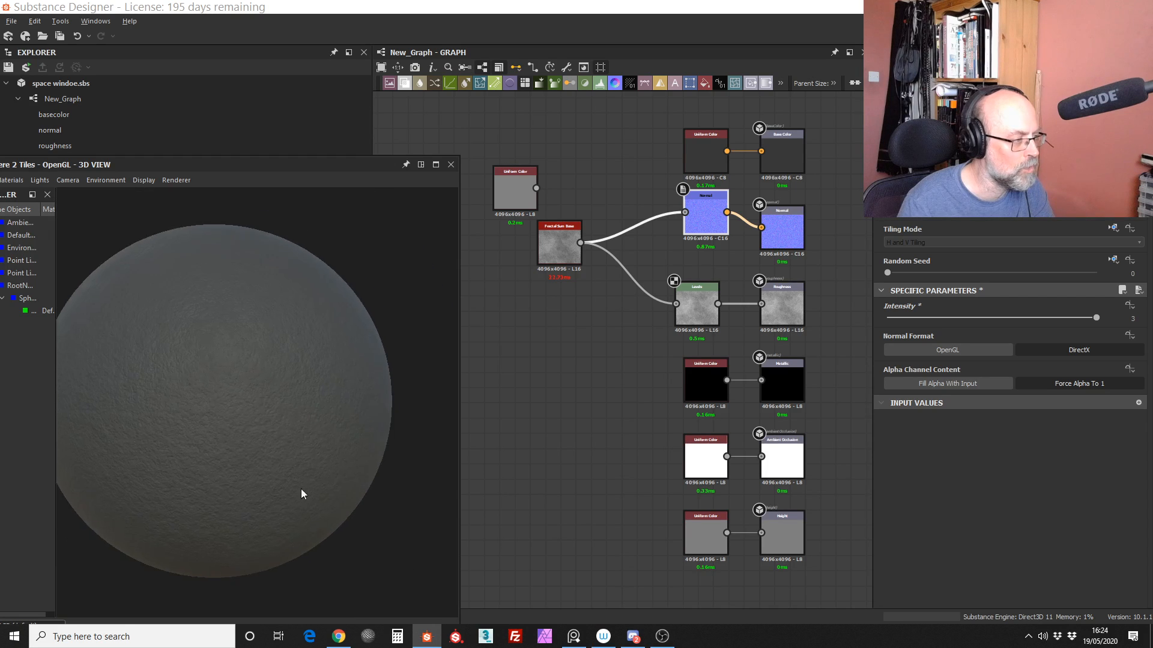
# Step: Move the floating 3D and 2D view windows clear of the library and widen the library area
pyautogui.moveTo(373, 164); pyautogui.dragTo(779, 167)
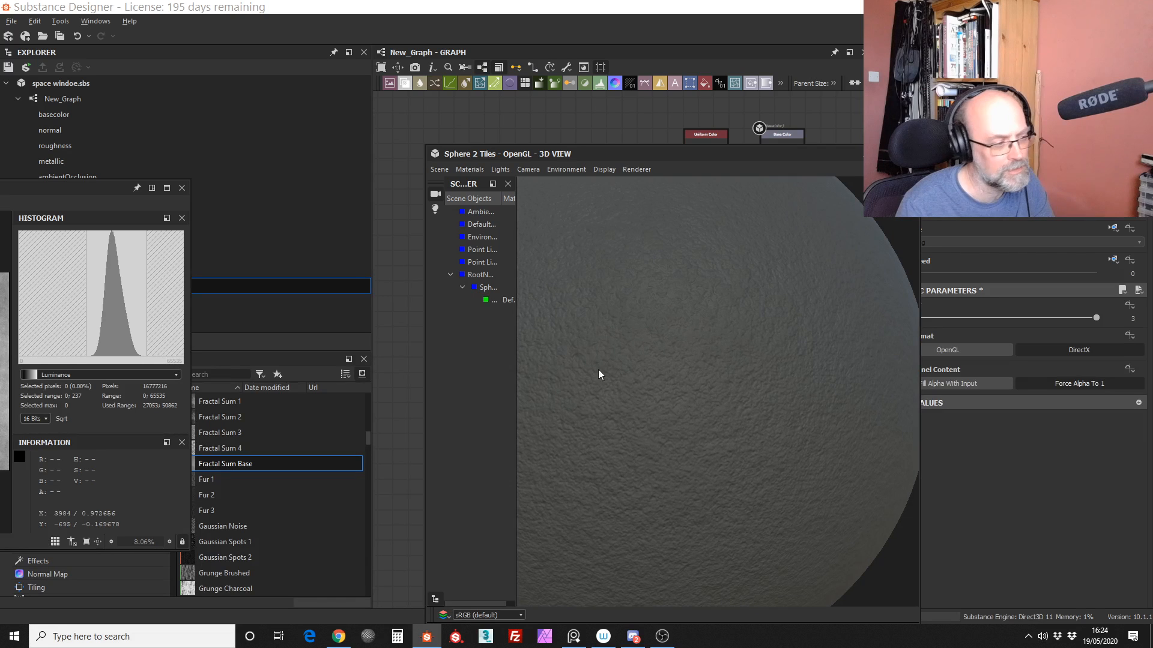
pyautogui.moveTo(140, 188); pyautogui.dragTo(97, 188)
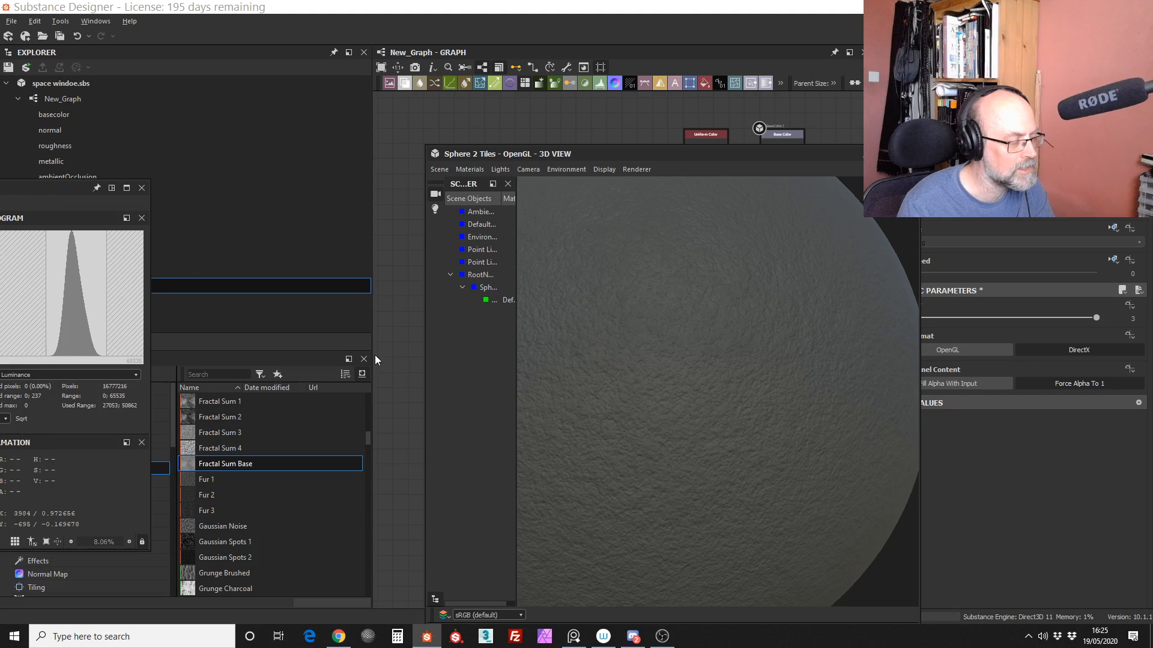
pyautogui.moveTo(370, 340); pyautogui.dragTo(631, 282)
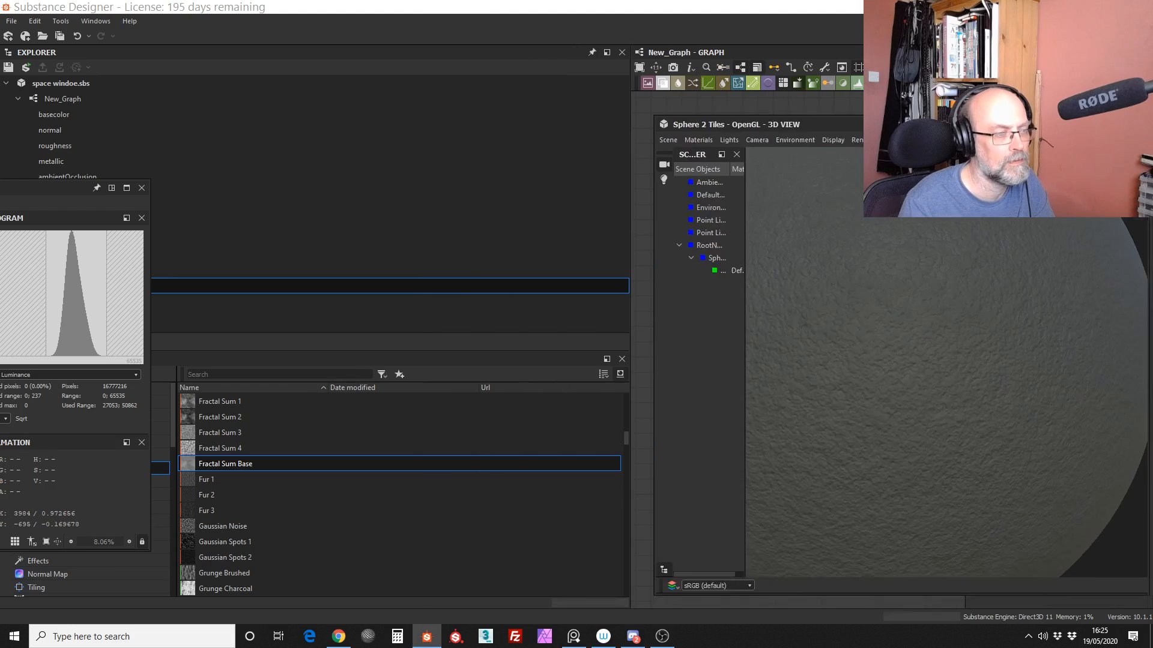
# Step: Display the library's noise and grunge entries as large icons
pyautogui.click(620, 375)
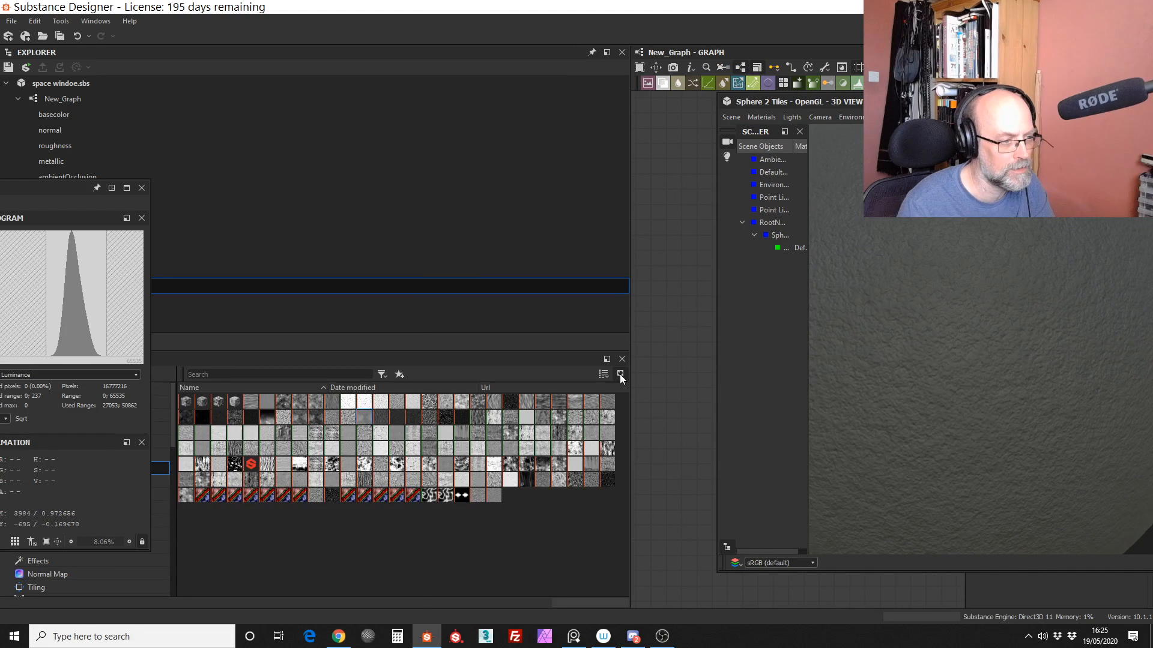
pyautogui.click(620, 375)
pyautogui.click(603, 374)
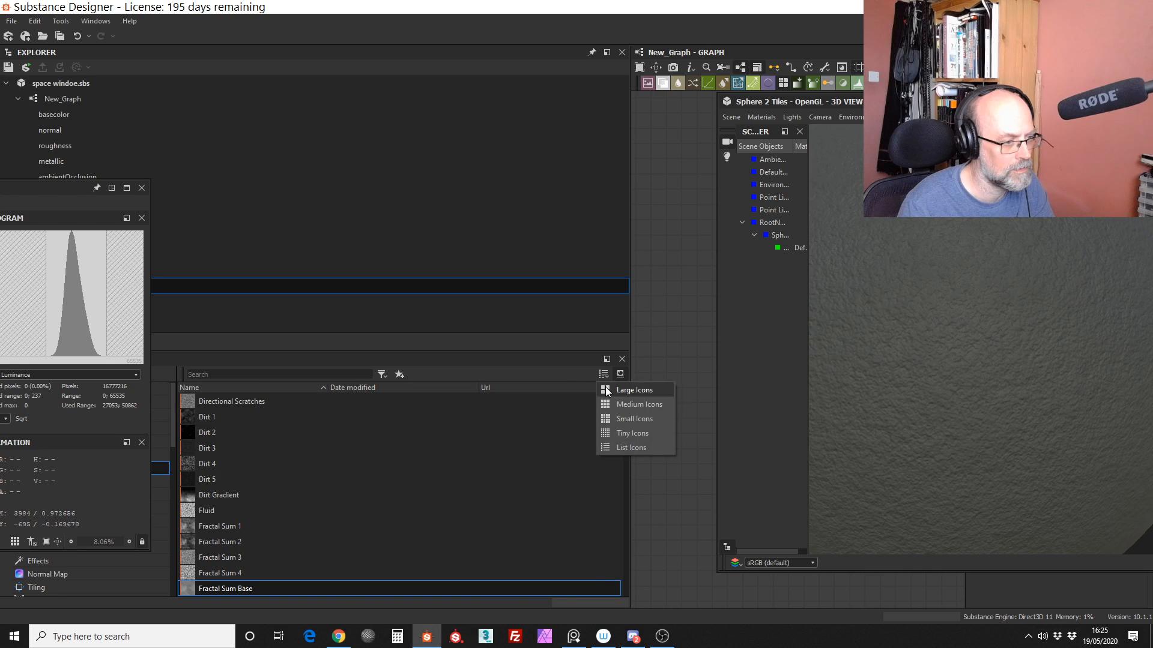
pyautogui.click(606, 388)
# Step: Add Grunge Map 009 Bitmap from the library to the graph, accepting all of its file format updates
pyautogui.moveTo(627, 422); pyautogui.dragTo(644, 481)
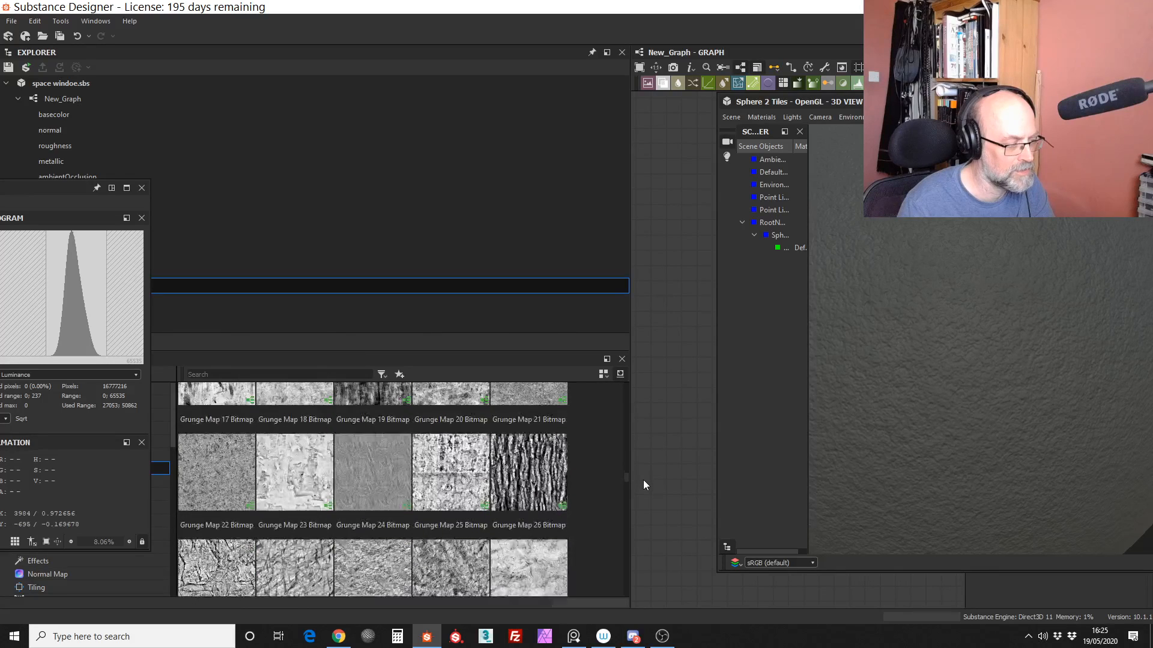
pyautogui.moveTo(642, 481); pyautogui.dragTo(645, 528)
pyautogui.moveTo(353, 454); pyautogui.dragTo(656, 362)
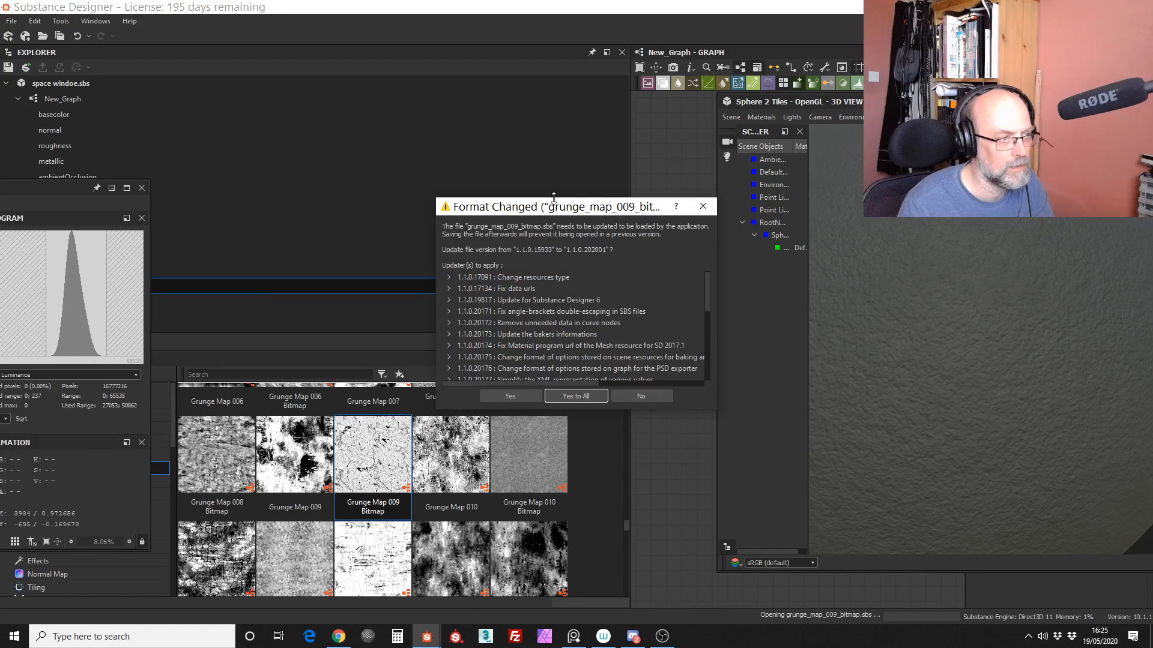
pyautogui.click(576, 395)
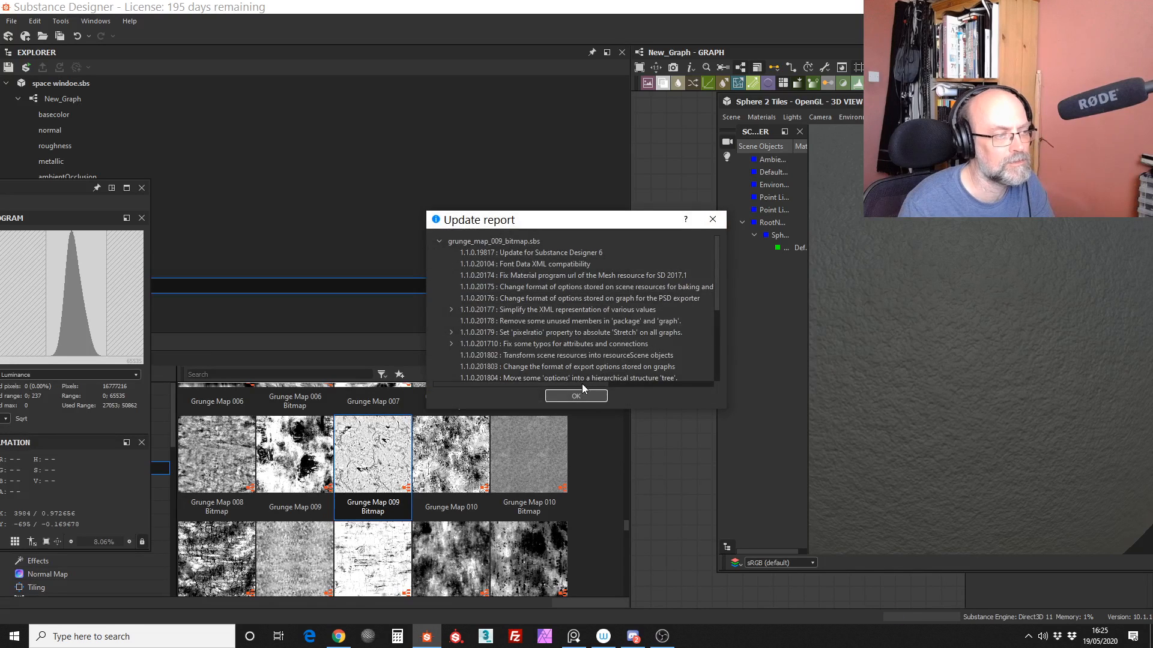
pyautogui.click(583, 383)
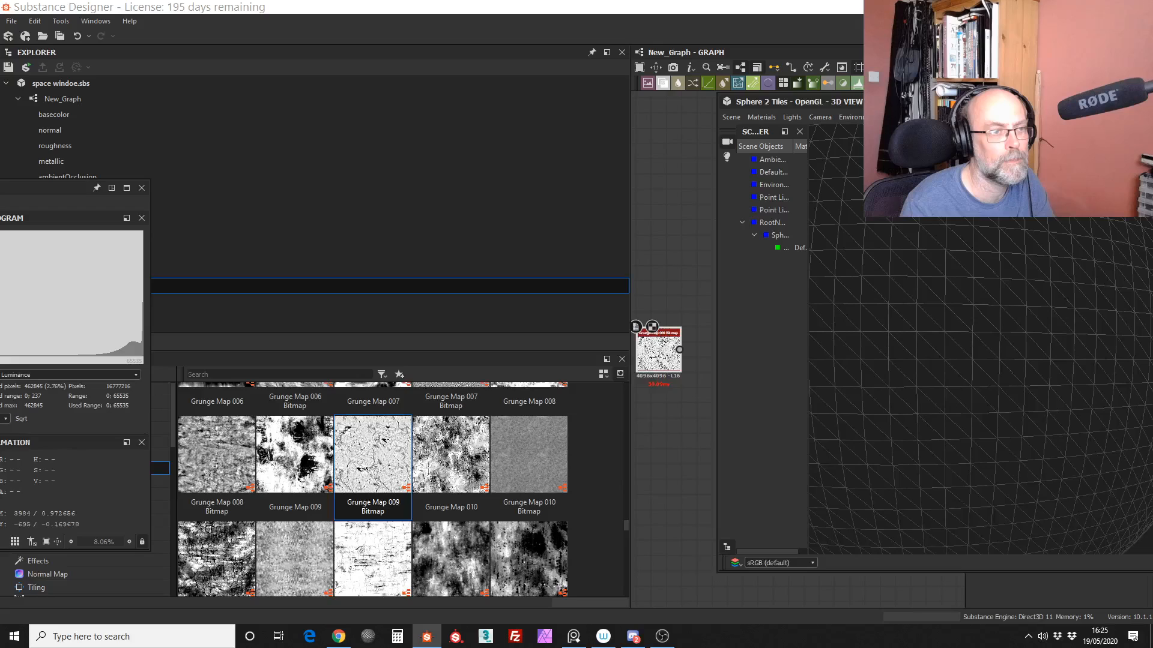
# Step: Move the 3D view off the graph and switch its wireframe display off so the sphere shows shaded
pyautogui.moveTo(986, 102); pyautogui.dragTo(290, 147)
pyautogui.scroll(3, 287, 327)
pyautogui.scroll(-5, 269, 294)
pyautogui.scroll(1, 266, 281)
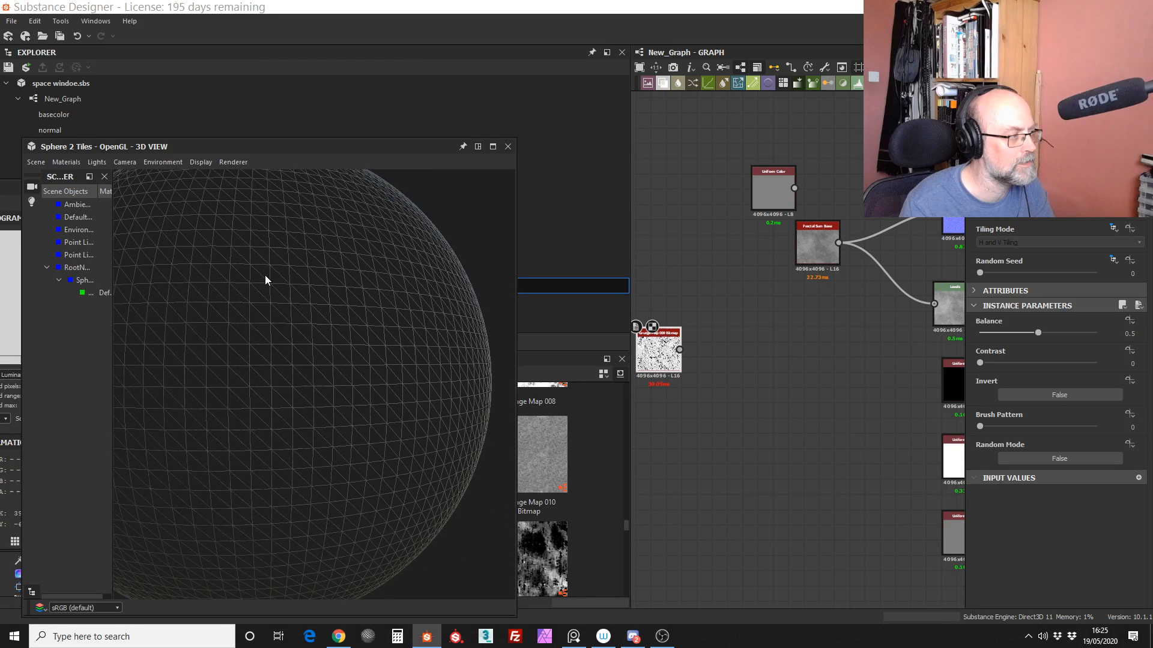
pyautogui.click(200, 163)
pyautogui.click(208, 181)
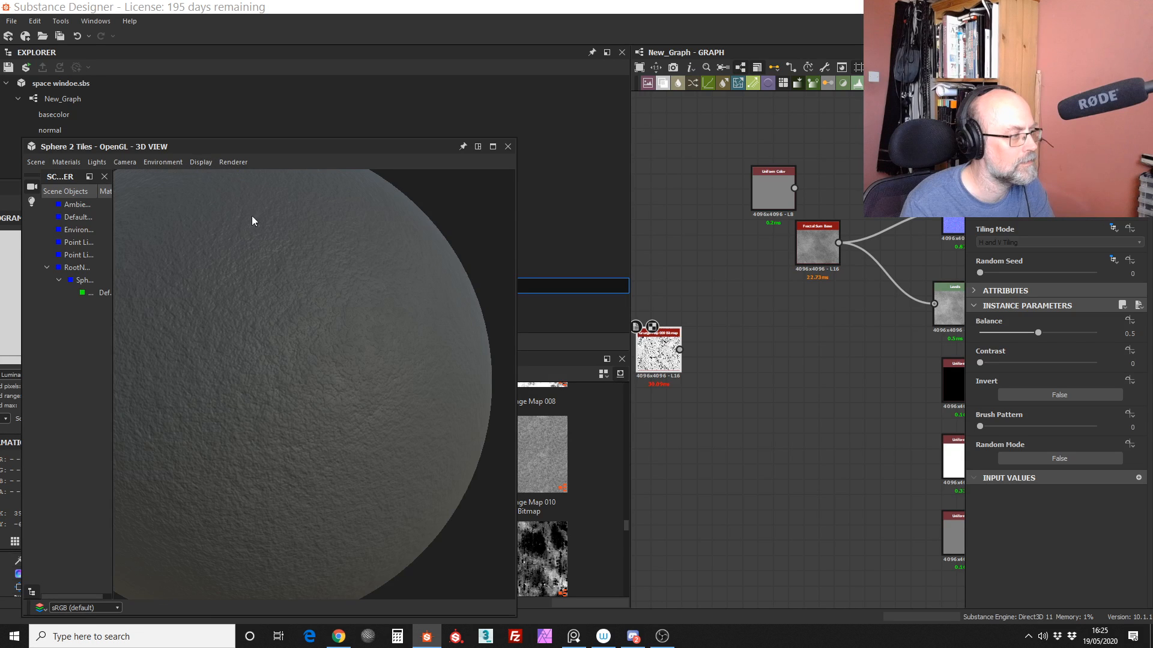
# Step: Place the Grunge Map 009 Bitmap node just below Fractal Sum Base
pyautogui.moveTo(664, 355); pyautogui.dragTo(754, 310)
pyautogui.keyDown('alt'); pyautogui.moveTo(807, 310); pyautogui.dragTo(851, 178, button='right'); pyautogui.keyUp('alt')
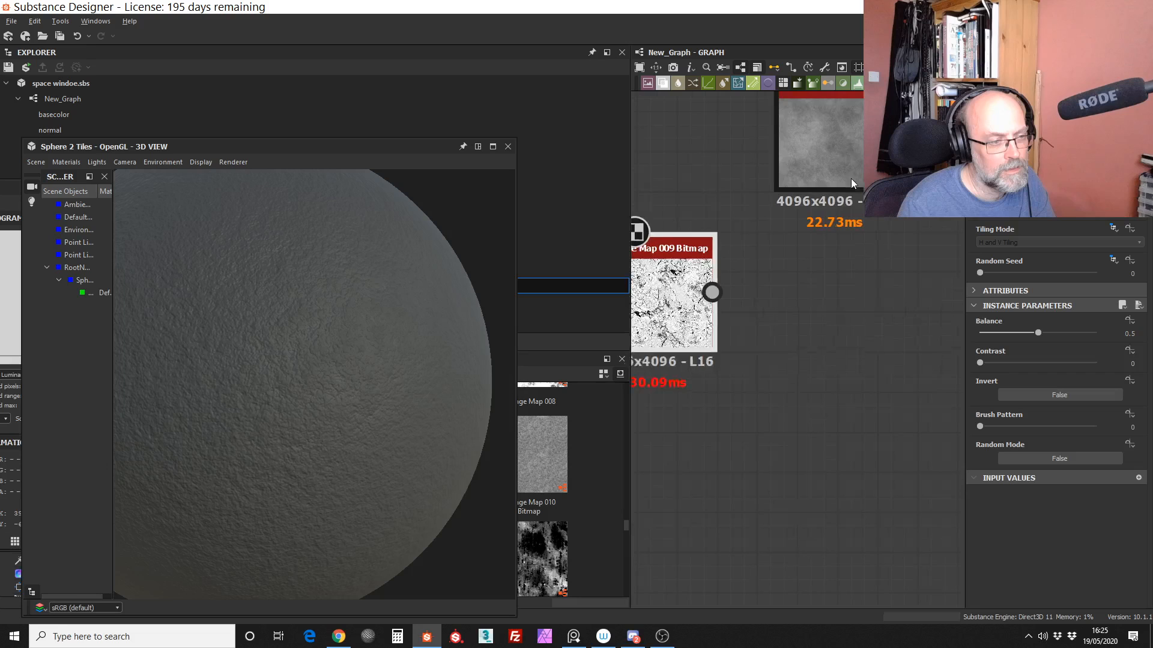
pyautogui.moveTo(642, 274); pyautogui.dragTo(706, 283, button='middle')
pyautogui.scroll(2, 706, 284)
pyautogui.moveTo(705, 283); pyautogui.dragTo(754, 297)
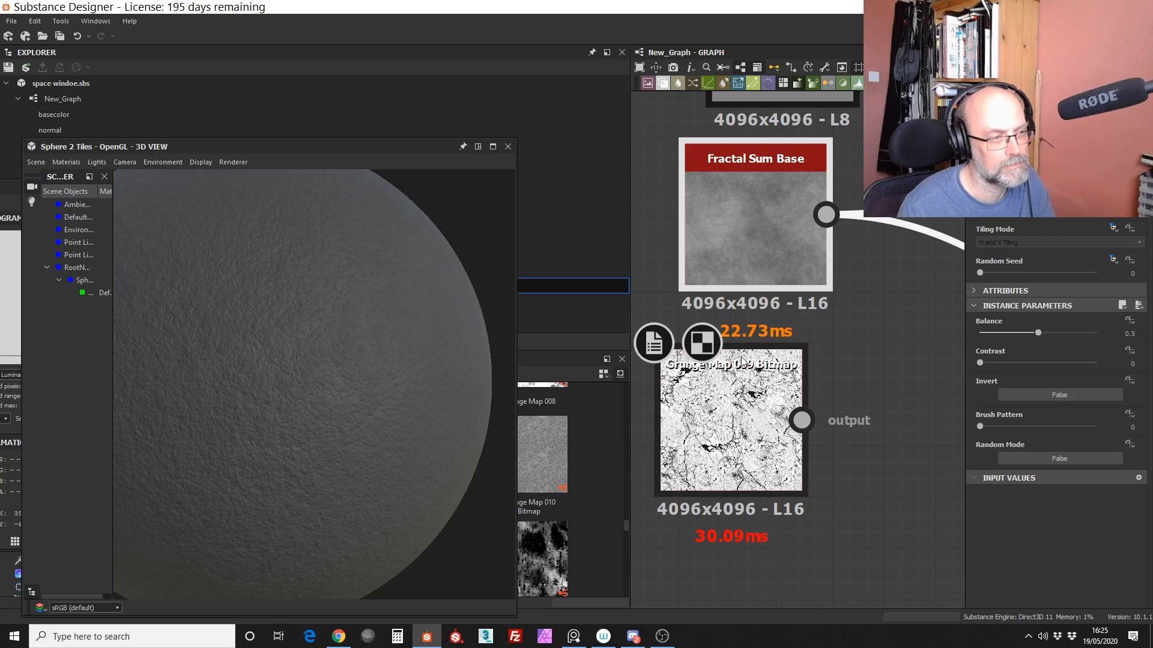
pyautogui.moveTo(727, 393); pyautogui.dragTo(803, 399)
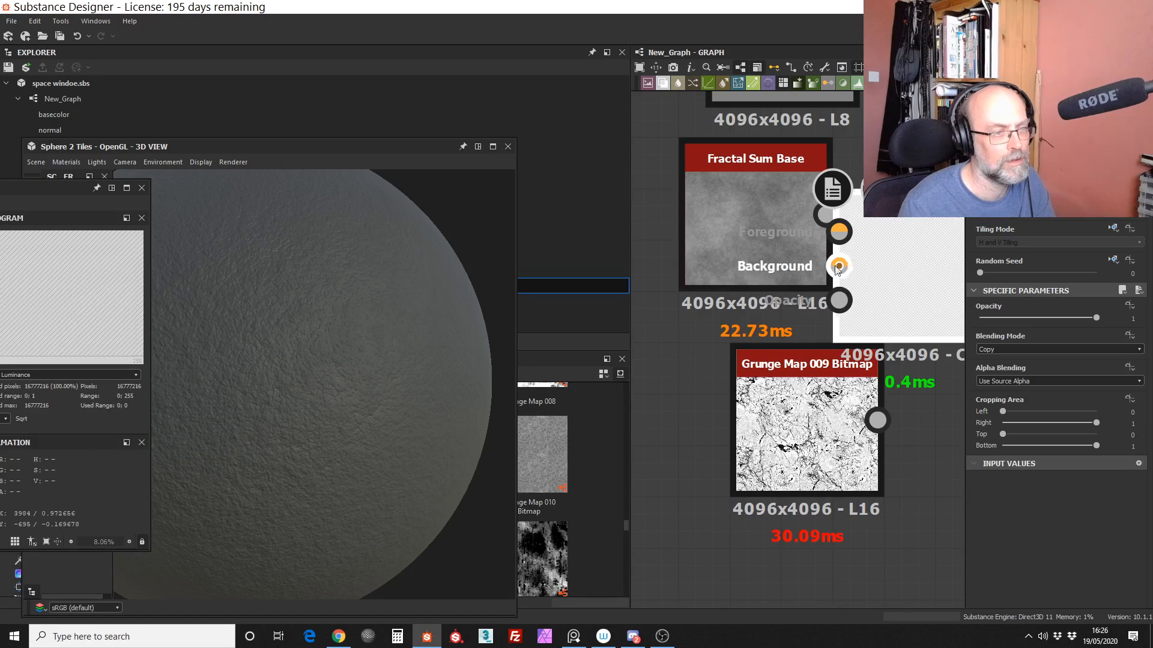
# Step: Add a Blend node with Fractal Sum Base as its background and Grunge Map 009 Bitmap as its foreground, placing the grunge above the fractal
pyautogui.moveTo(773, 254); pyautogui.dragTo(674, 257)
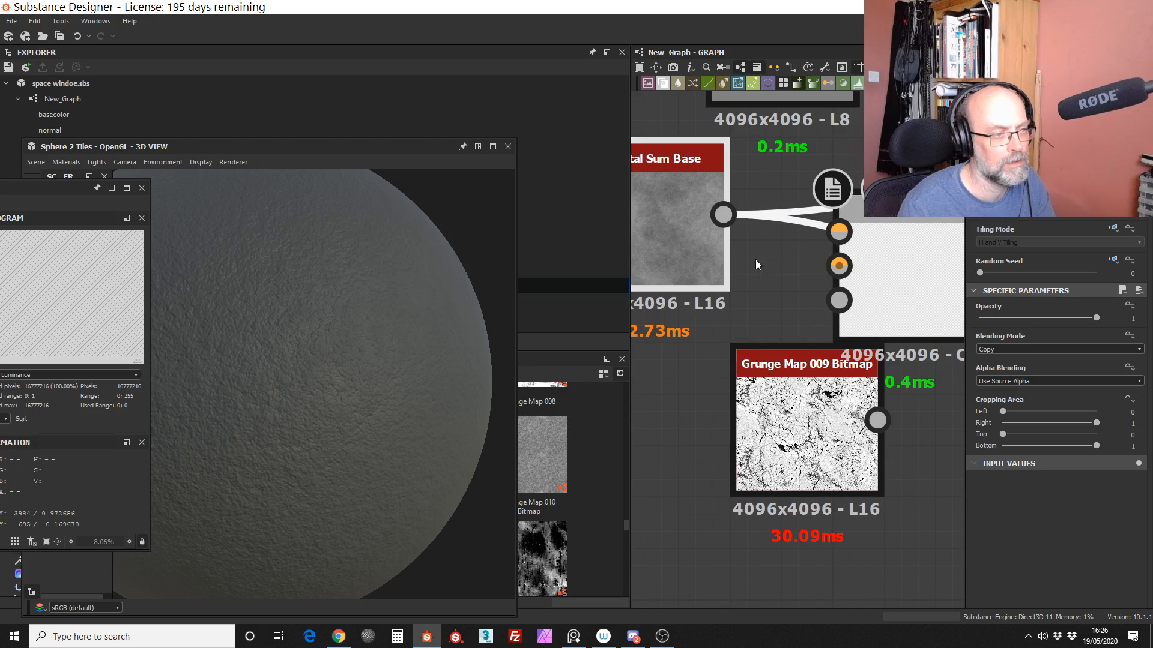
pyautogui.moveTo(722, 214); pyautogui.dragTo(839, 265)
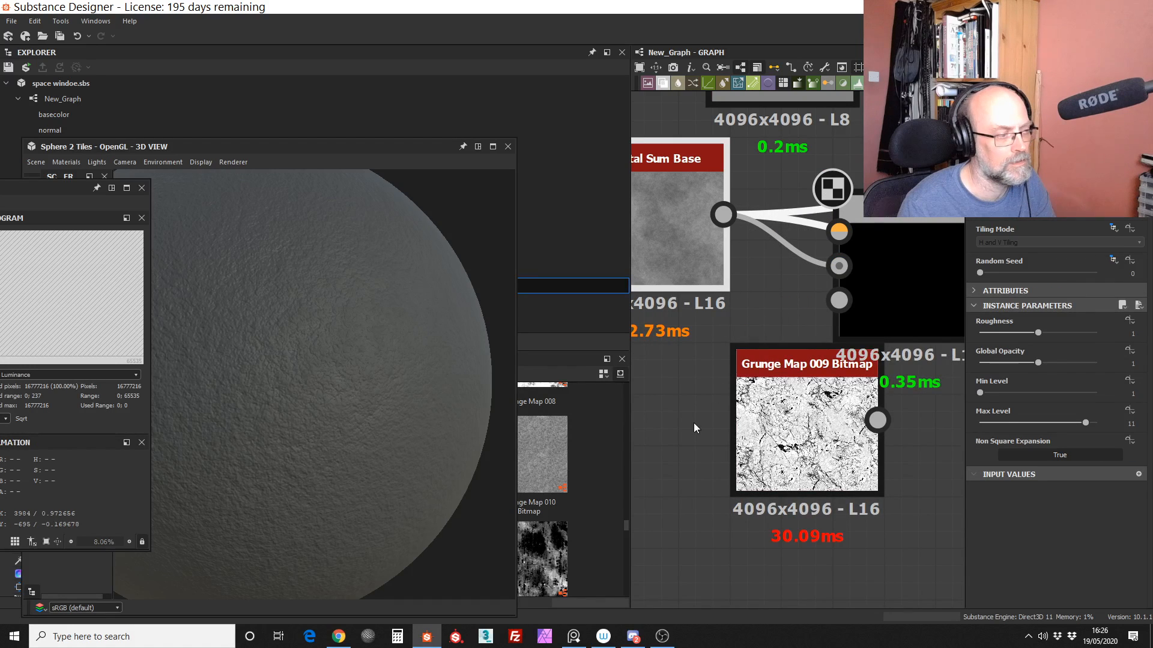
pyautogui.scroll(-5, 693, 423)
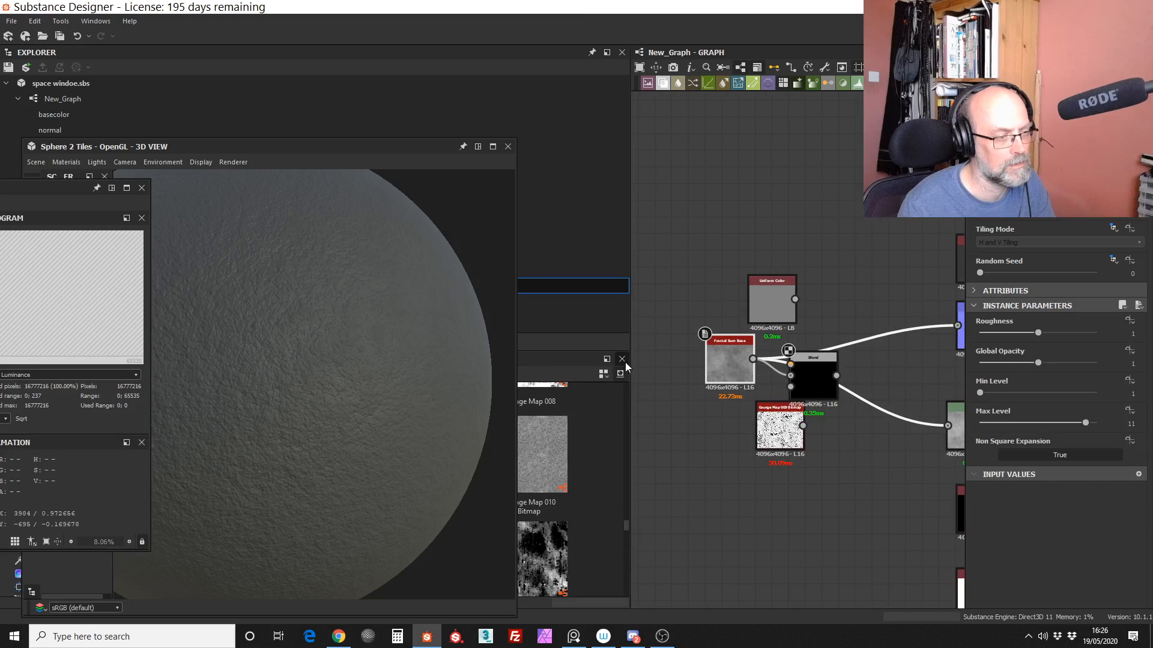
pyautogui.moveTo(629, 356); pyautogui.dragTo(533, 356)
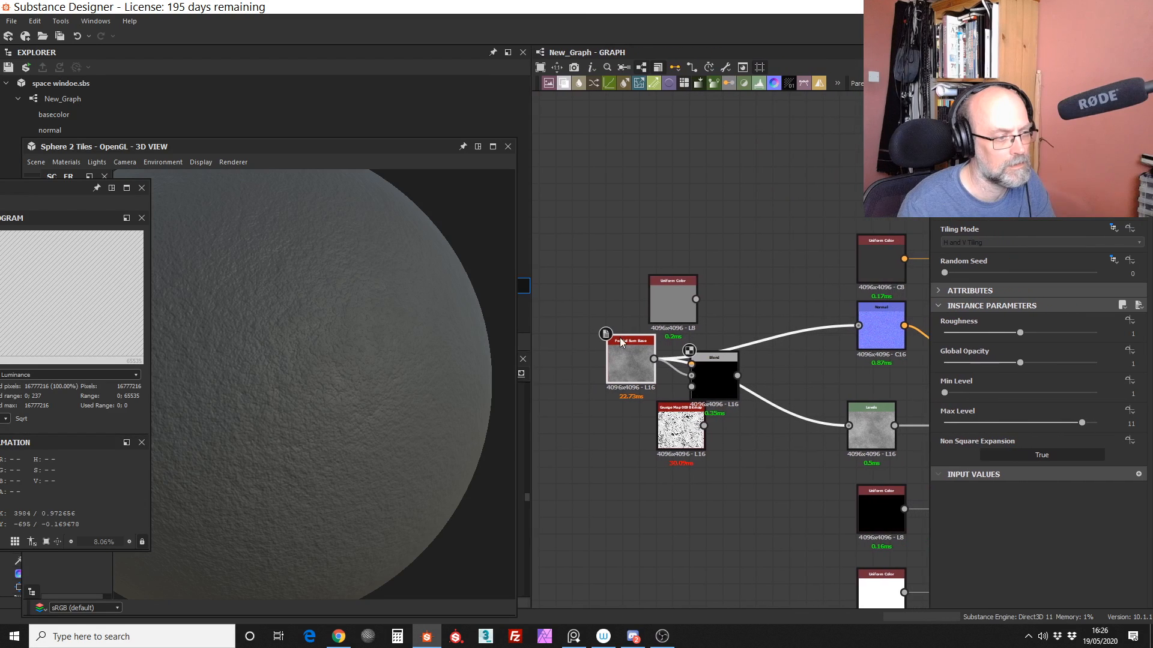
pyautogui.scroll(3, 737, 269)
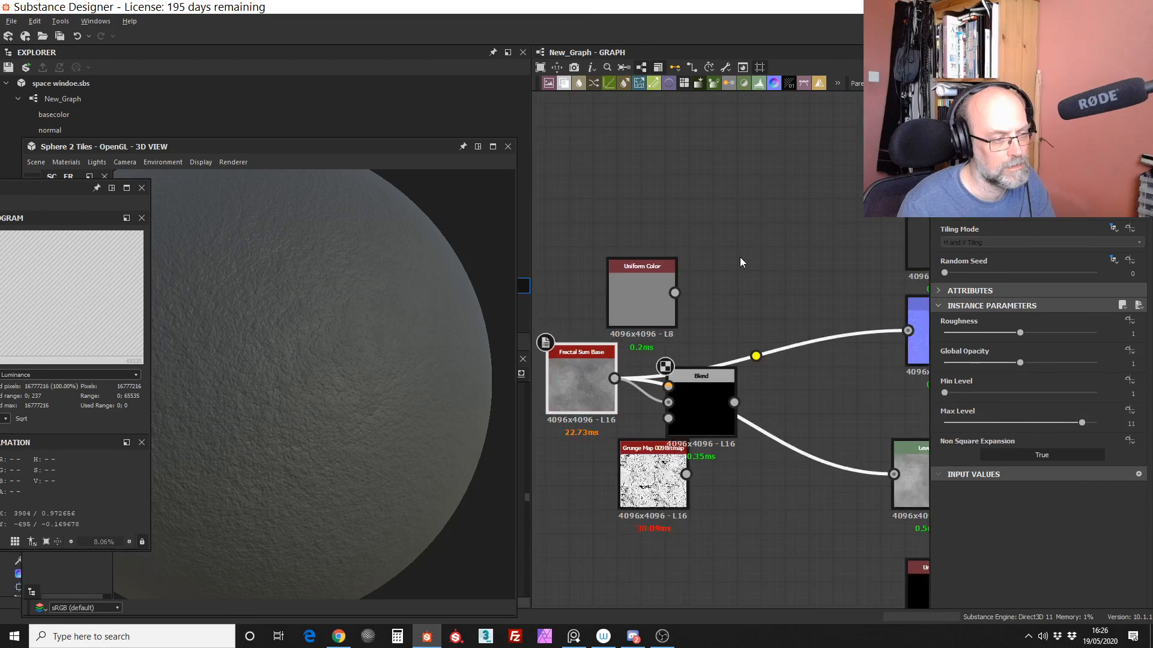
pyautogui.moveTo(627, 506); pyautogui.dragTo(595, 258)
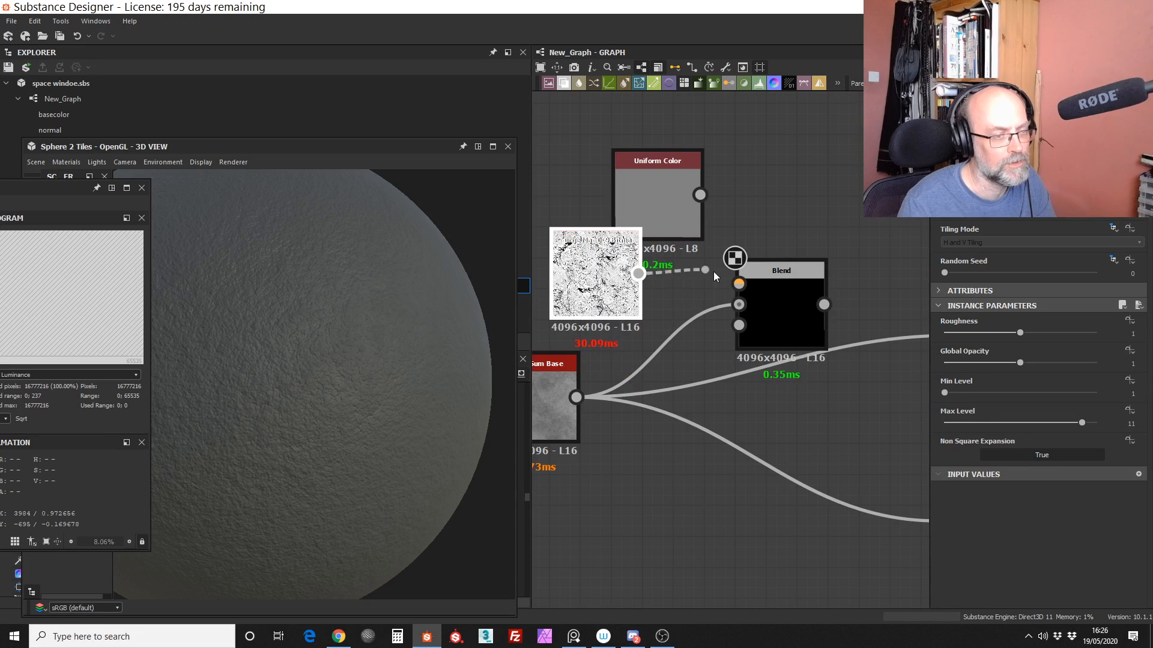
pyautogui.moveTo(714, 273); pyautogui.dragTo(749, 289)
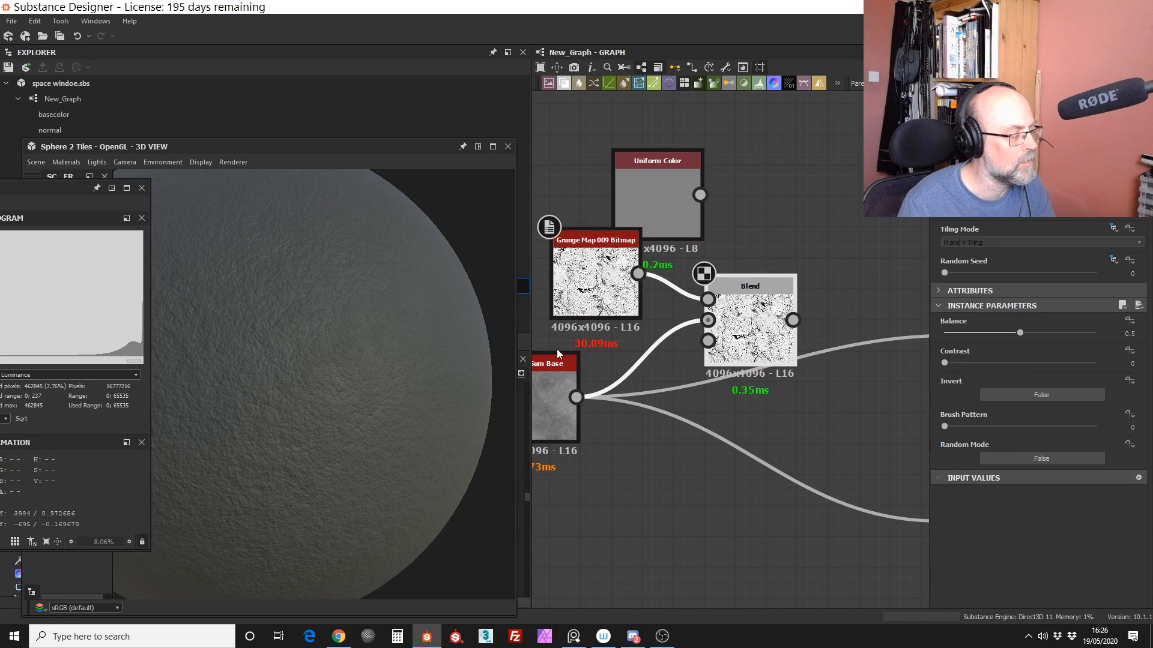
# Step: Move the Grunge Map 009 Bitmap node directly above Fractal Sum Base and shift the Blend node slightly down between their connections
pyautogui.click(369, 426)
pyautogui.scroll(-3, 366, 435)
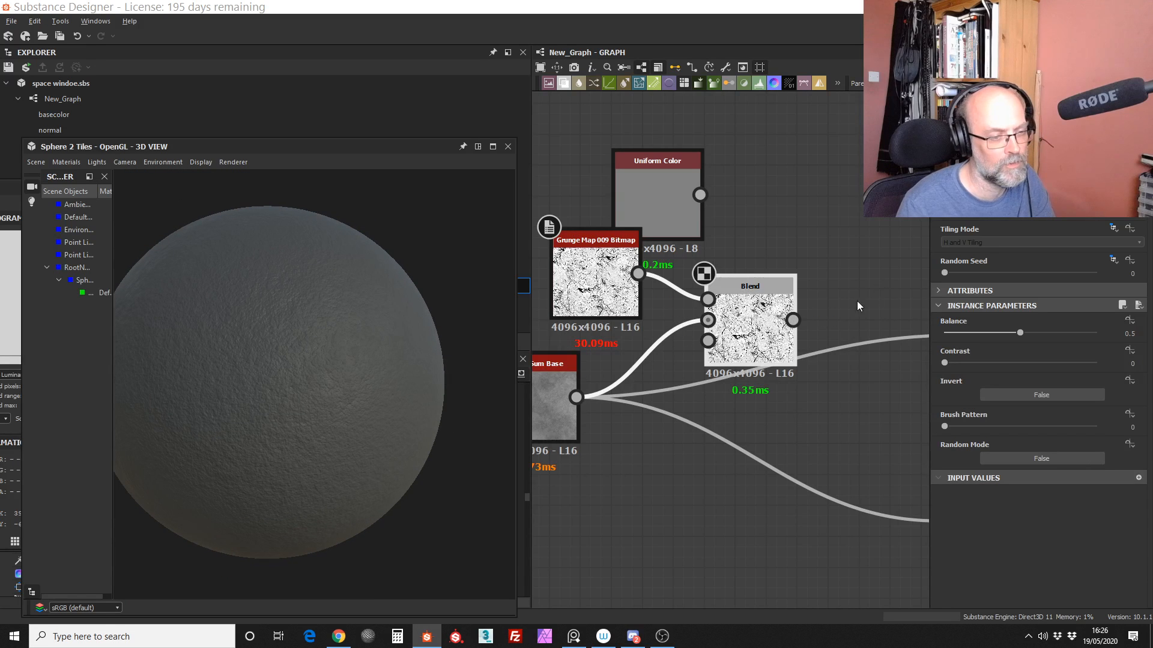
pyautogui.scroll(-5, 800, 315)
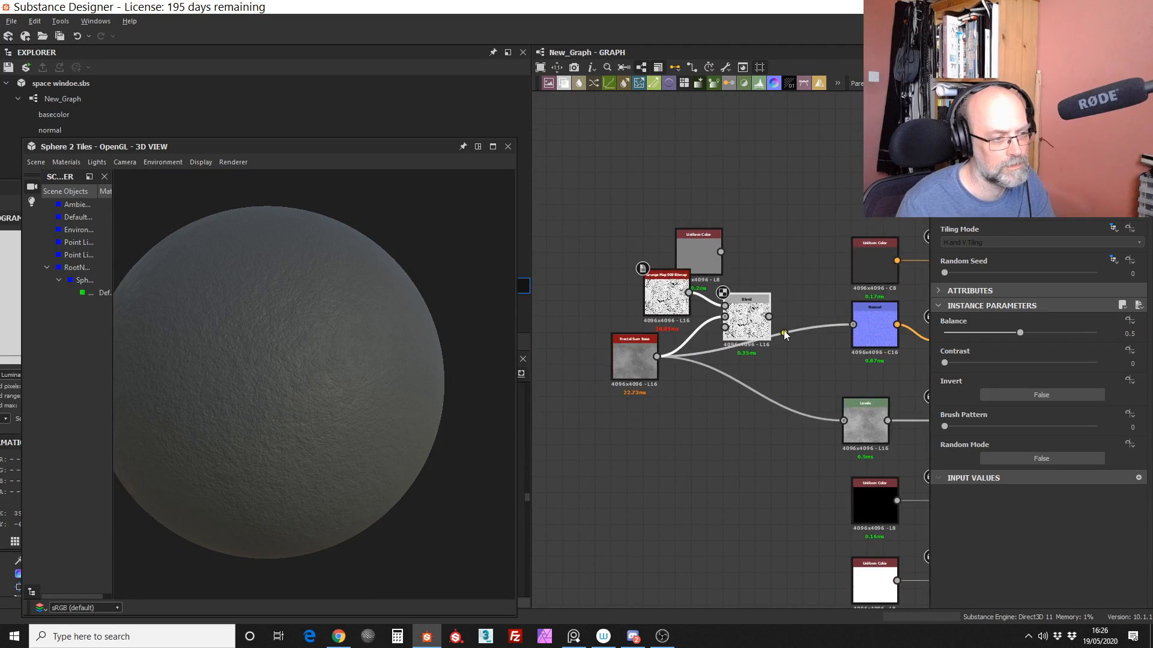
pyautogui.scroll(2, 784, 335)
pyautogui.moveTo(616, 298); pyautogui.dragTo(573, 263)
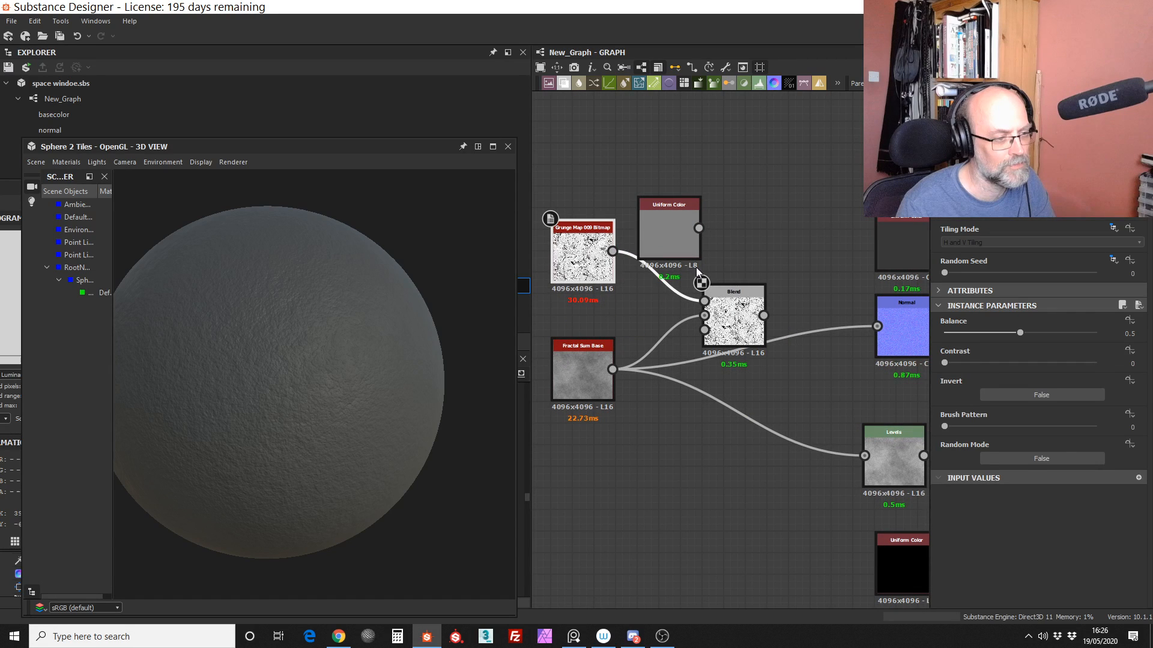
pyautogui.moveTo(724, 315)
pyautogui.mouseDown()
pyautogui.moveTo(746, 304)
pyautogui.moveTo(740, 323)
pyautogui.mouseUp()
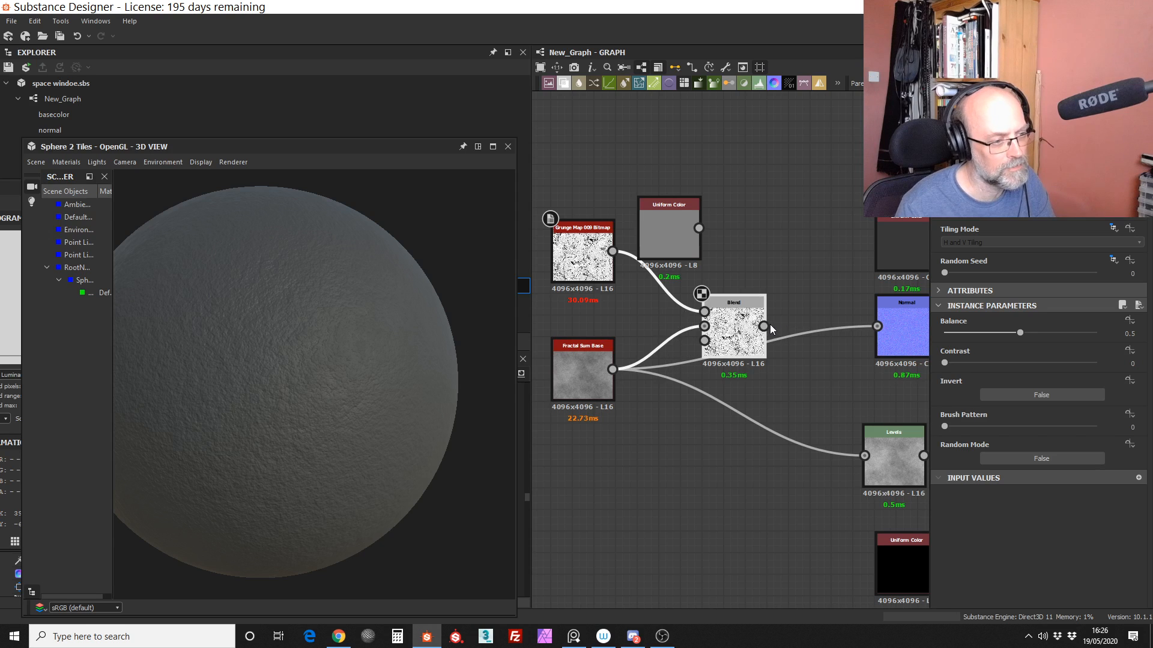
# Step: Feed the Blend output into the Normal node in place of Fractal Sum Base and check the relief on the 3D sphere
pyautogui.moveTo(390, 442)
pyautogui.mouseDown()
pyautogui.moveTo(348, 431)
pyautogui.moveTo(333, 441)
pyautogui.moveTo(374, 433)
pyautogui.mouseUp()
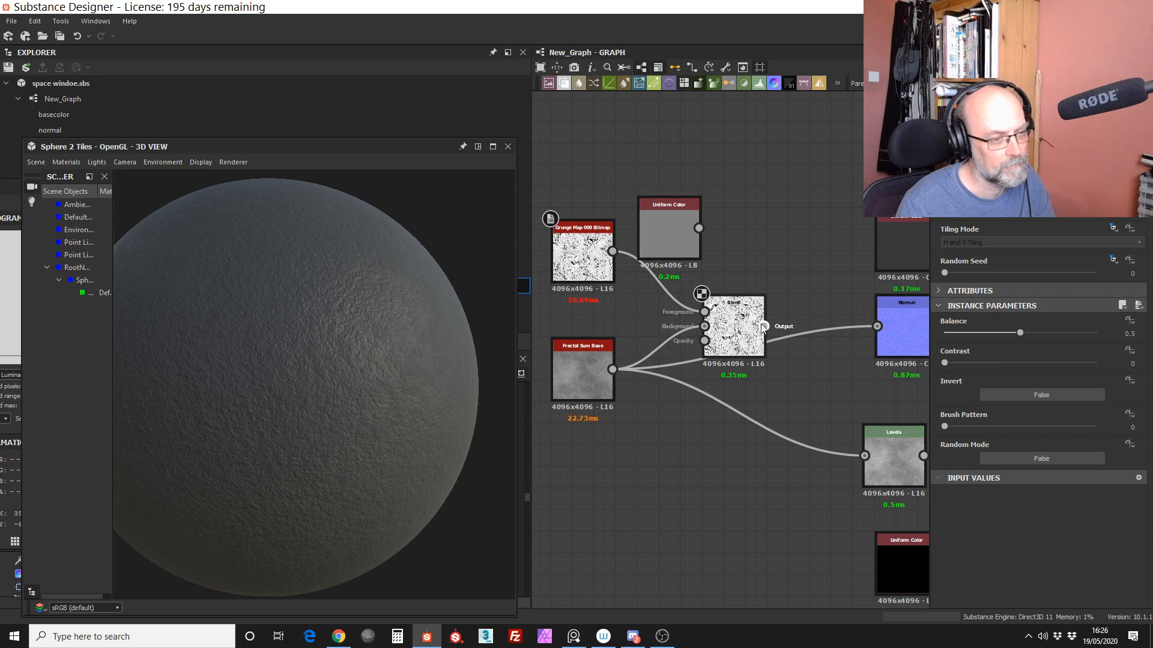
pyautogui.moveTo(764, 325); pyautogui.dragTo(882, 326)
pyautogui.click(735, 334)
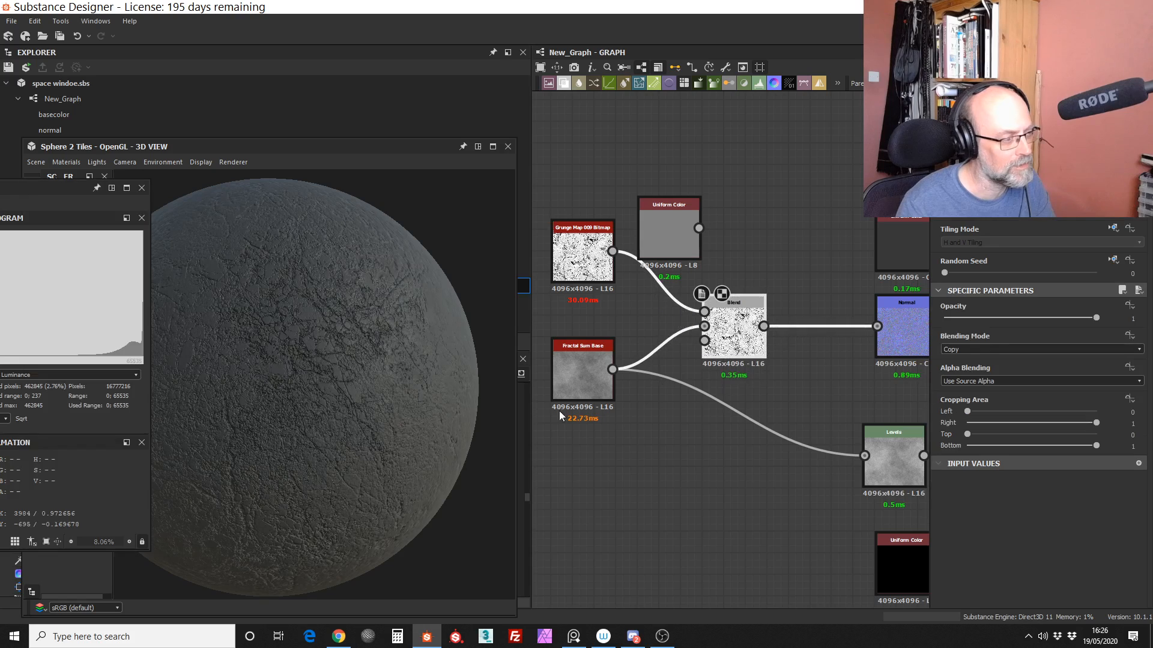
pyautogui.click(323, 423)
pyautogui.scroll(4, 362, 329)
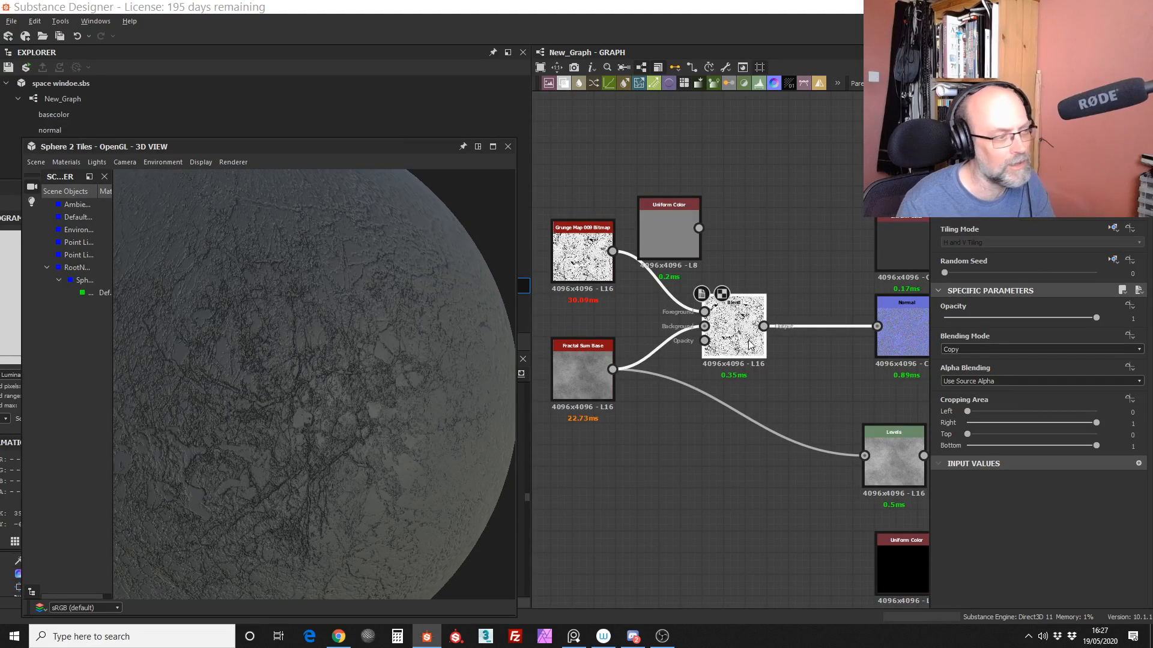
pyautogui.moveTo(321, 355); pyautogui.dragTo(415, 373)
pyautogui.moveTo(376, 396); pyautogui.dragTo(374, 447, button='right')
pyautogui.moveTo(374, 447); pyautogui.dragTo(359, 396)
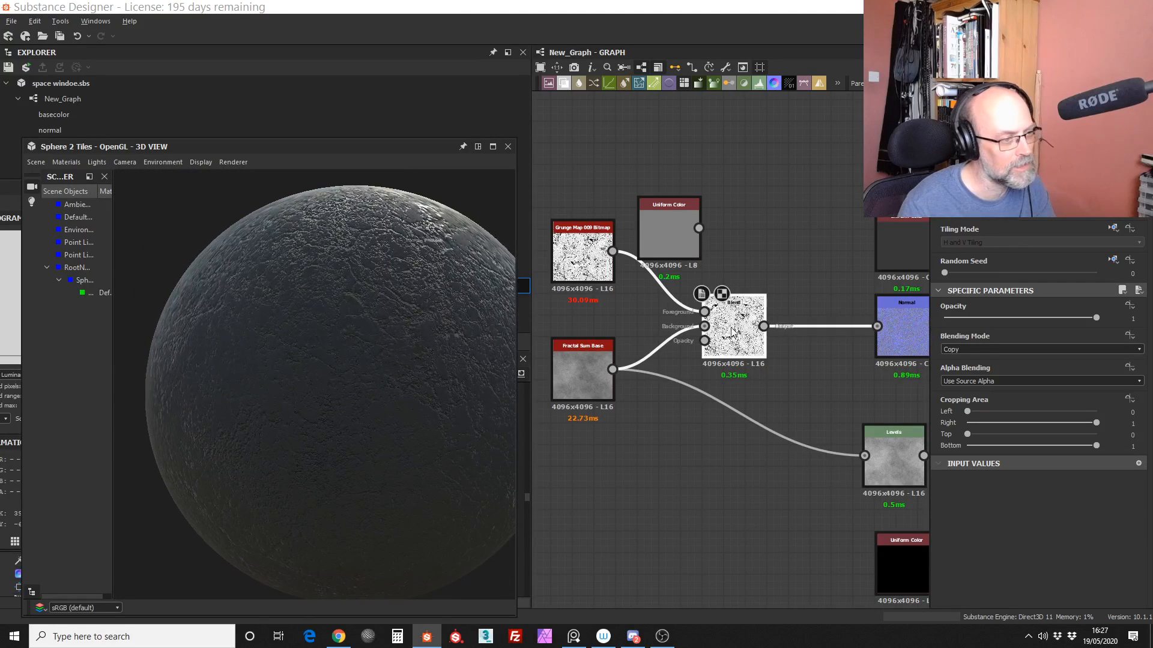
# Step: Set the Blend node's blending mode to Multiply and inspect the cracked surface on the 3D sphere
pyautogui.moveTo(730, 331); pyautogui.dragTo(729, 340)
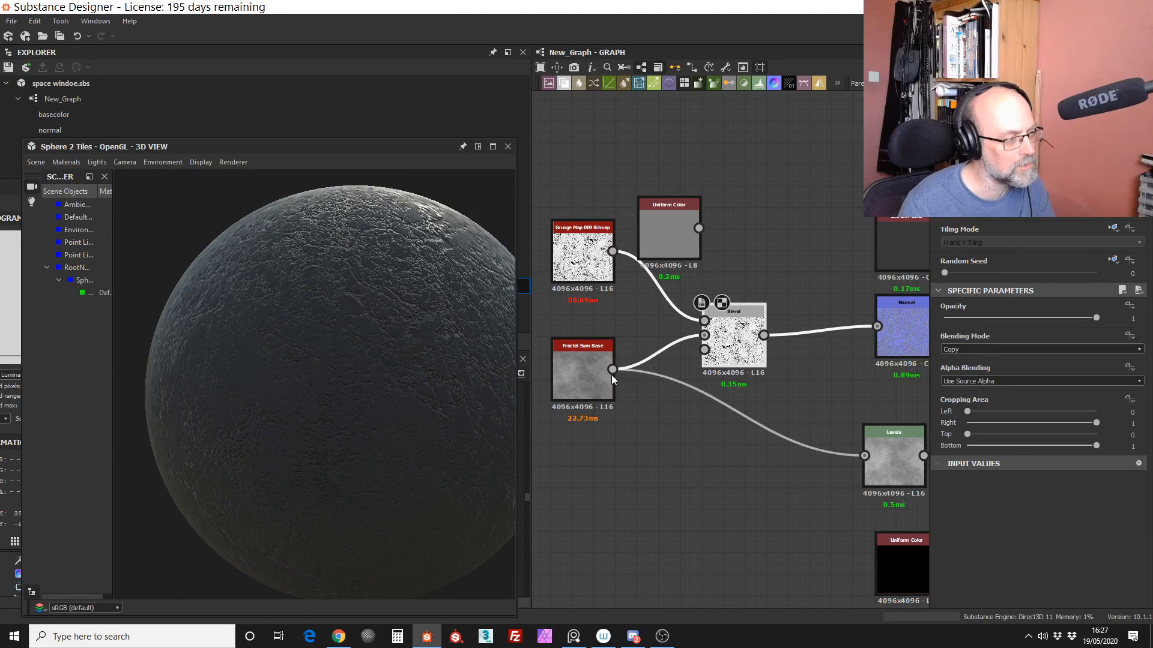
pyautogui.click(1019, 349)
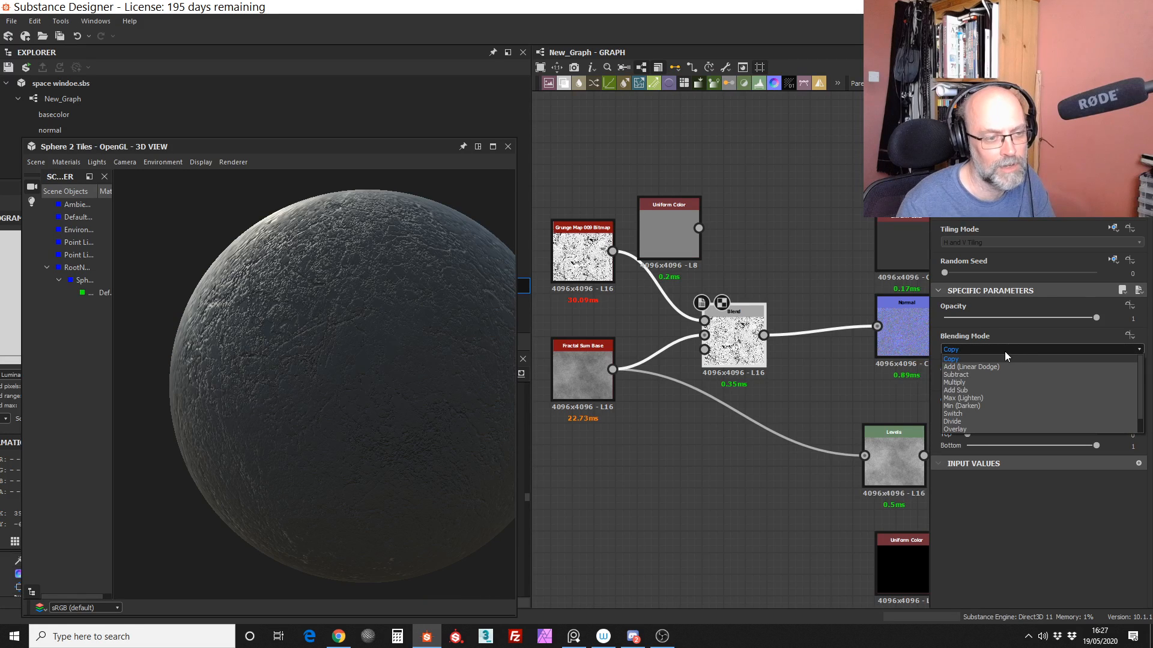
pyautogui.click(967, 380)
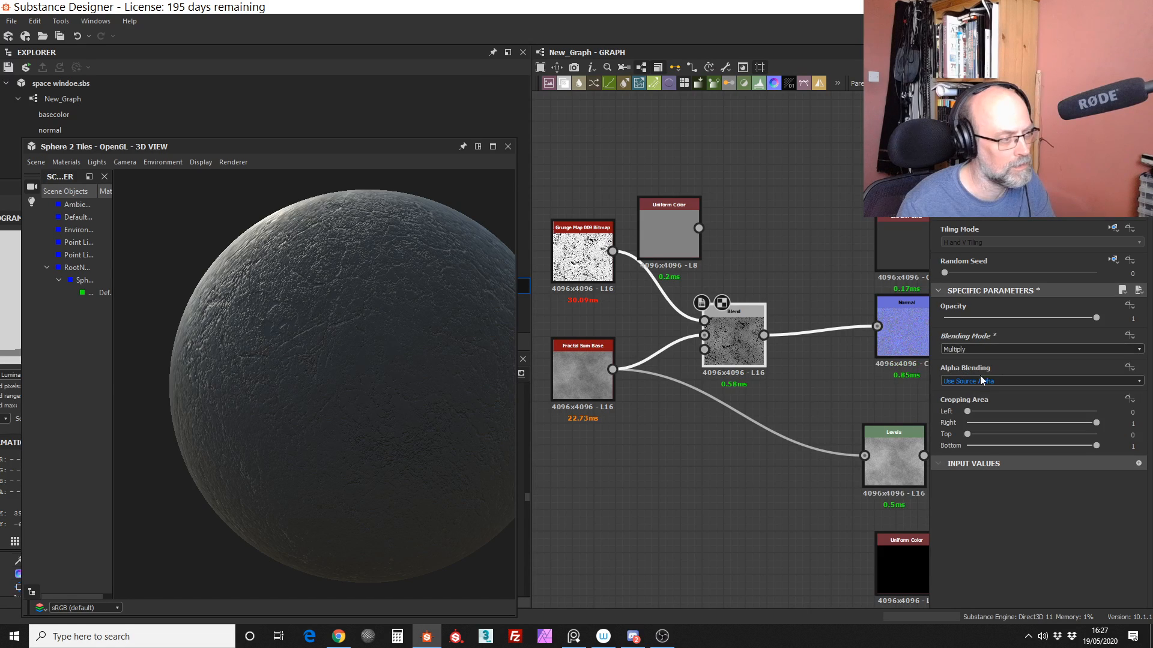
pyautogui.moveTo(322, 391)
pyautogui.mouseDown()
pyautogui.moveTo(369, 392)
pyautogui.moveTo(329, 386)
pyautogui.mouseUp()
pyautogui.moveTo(330, 387); pyautogui.dragTo(330, 231, button='right')
pyautogui.moveTo(315, 394); pyautogui.dragTo(361, 384)
pyautogui.moveTo(360, 385); pyautogui.dragTo(300, 318, button='right')
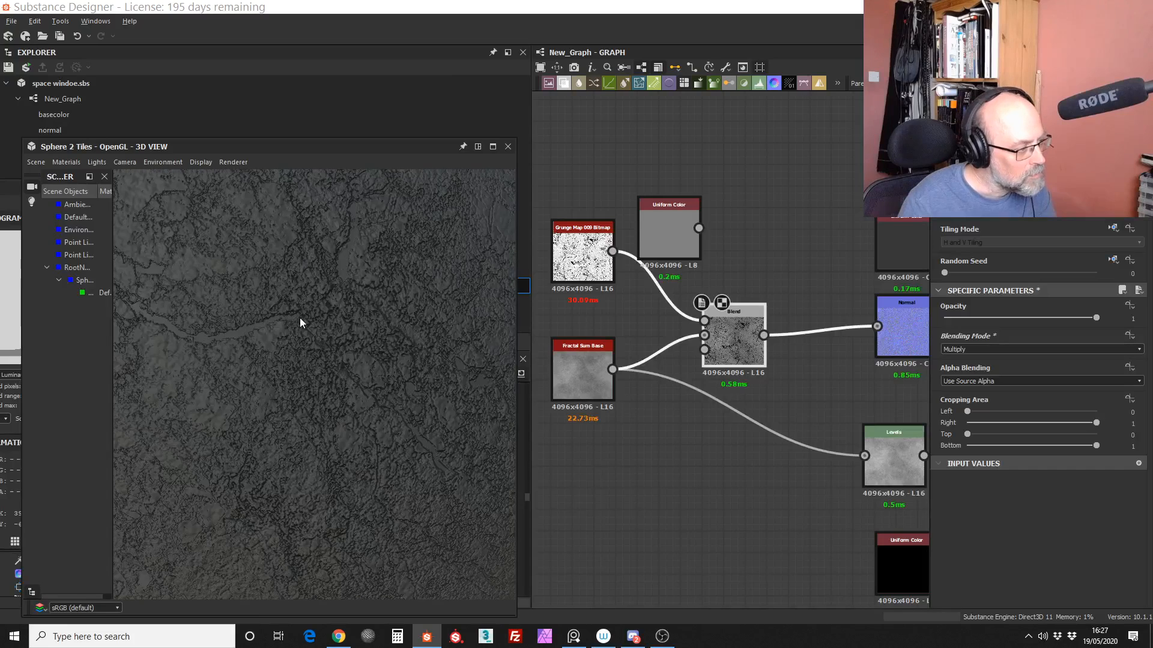
pyautogui.moveTo(300, 318); pyautogui.dragTo(322, 398)
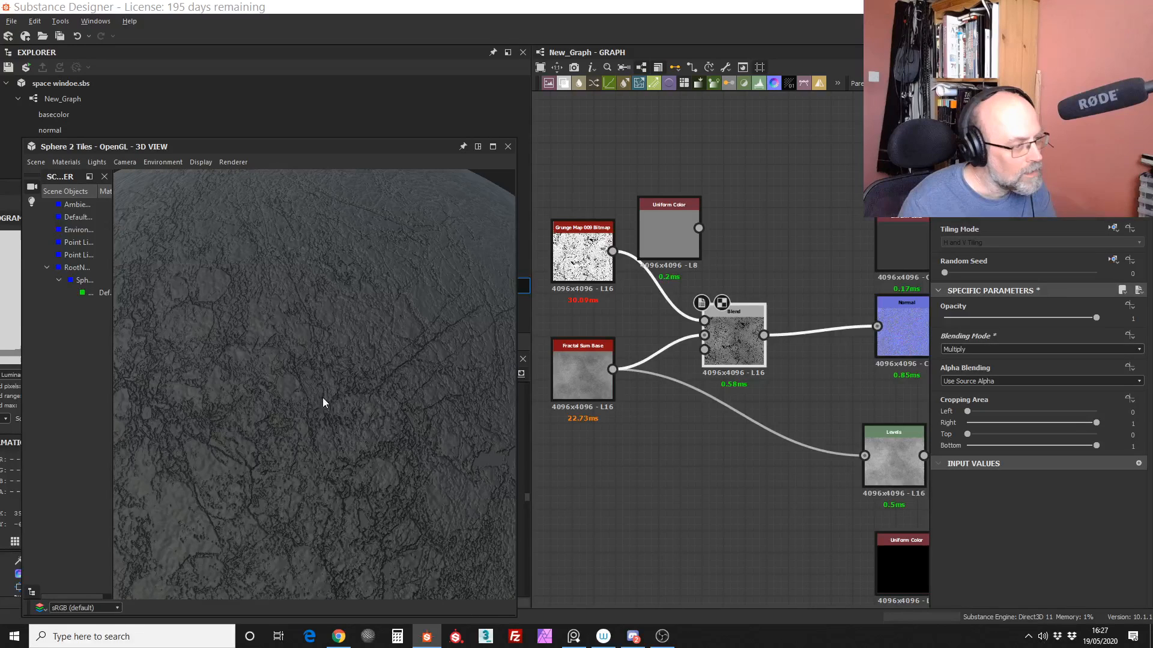
# Step: Compare the Grunge Map 009 Bitmap and Fractal Sum Base thumbnails with the multiplied Blend result up close
pyautogui.scroll(6, 617, 219)
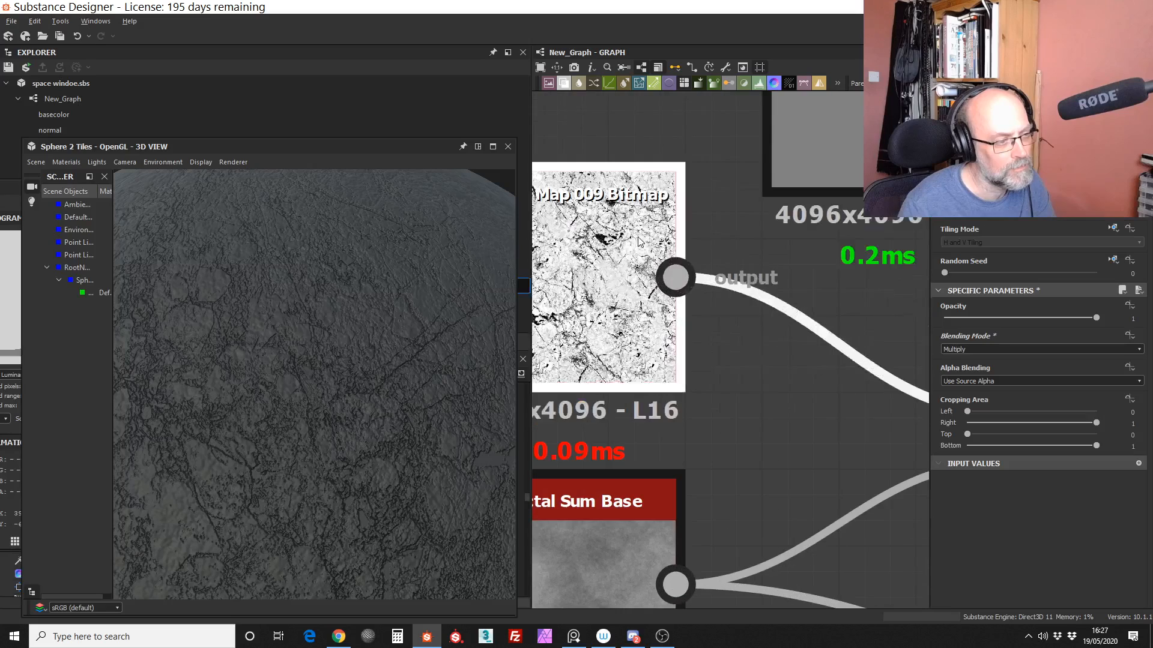
pyautogui.moveTo(651, 365); pyautogui.dragTo(681, 376, button='middle')
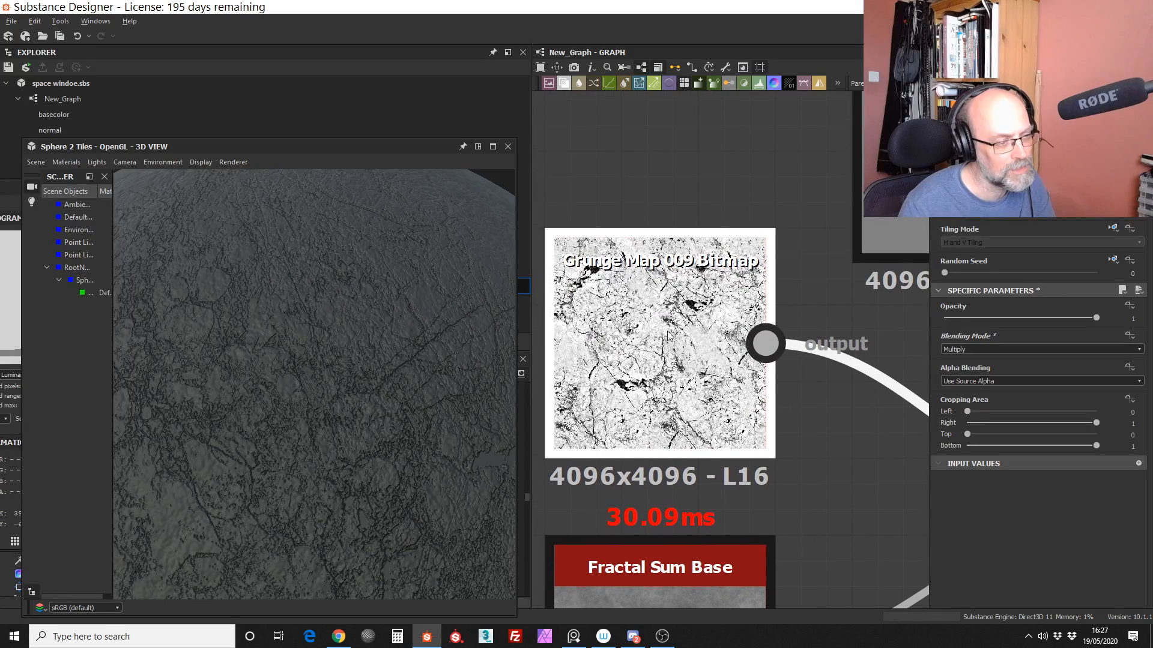
pyautogui.moveTo(662, 585); pyautogui.dragTo(654, 414, button='middle')
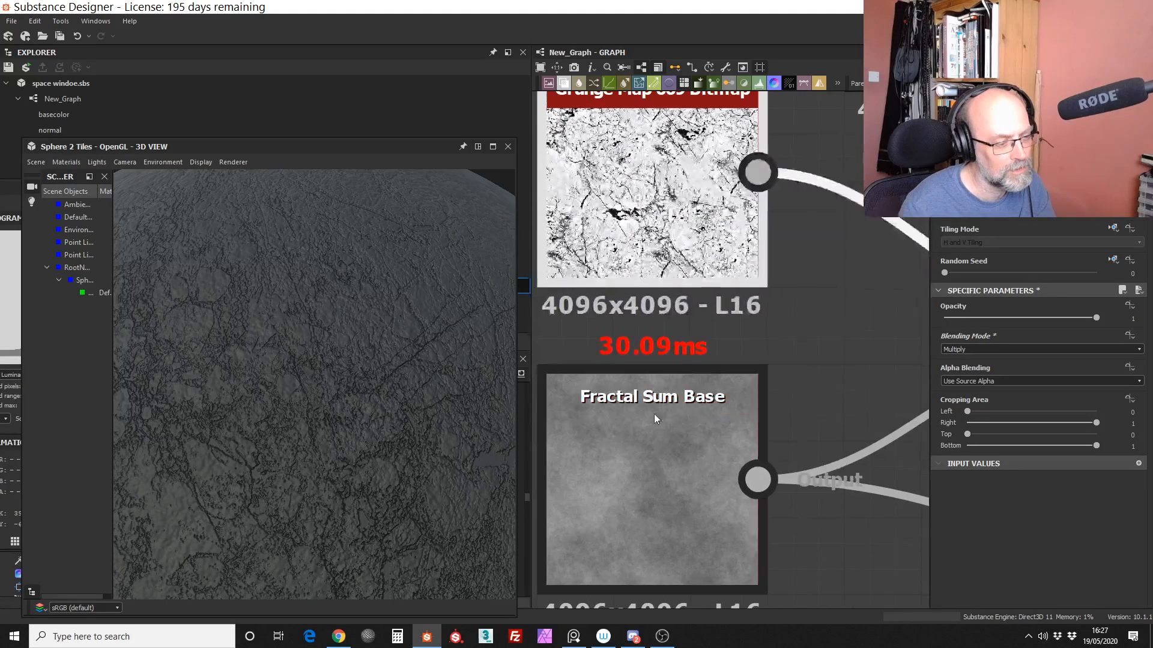
pyautogui.moveTo(695, 336); pyautogui.dragTo(696, 448, button='middle')
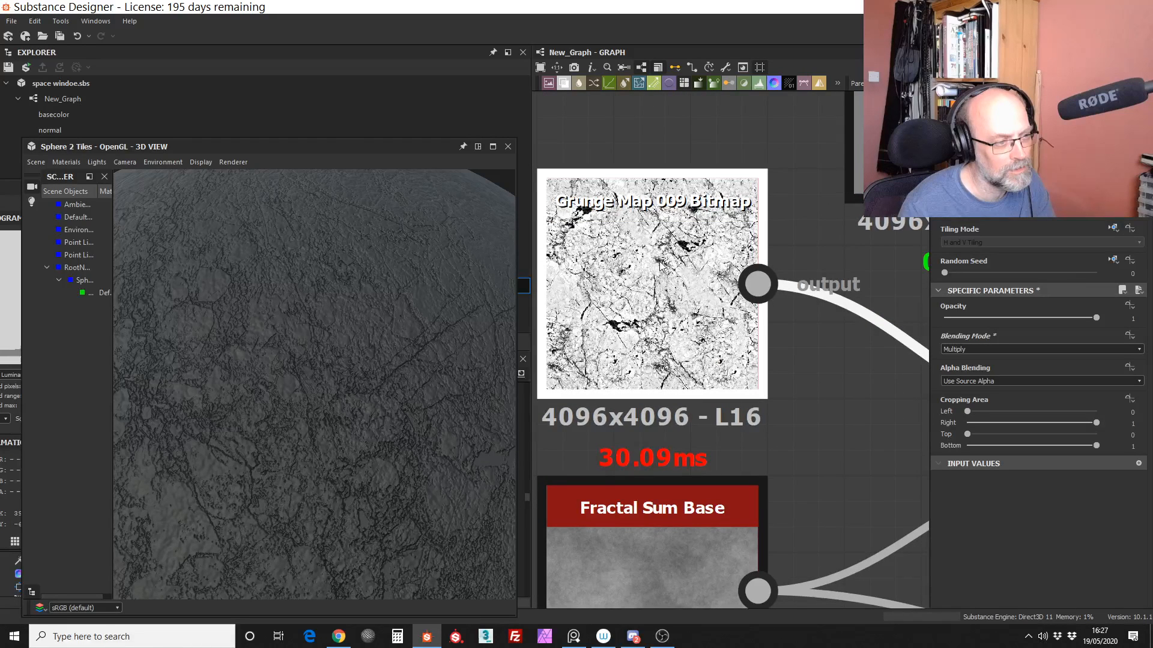
pyautogui.moveTo(660, 265); pyautogui.dragTo(682, 279, button='middle')
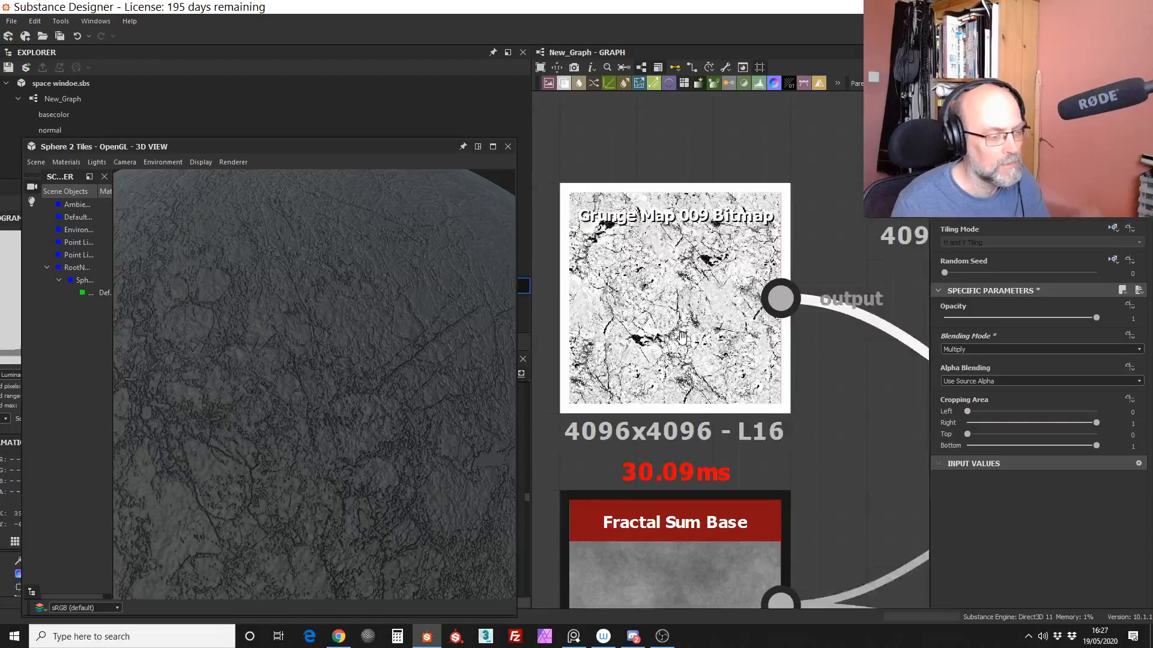
pyautogui.moveTo(683, 337); pyautogui.dragTo(209, 247, button='middle')
pyautogui.moveTo(741, 370); pyautogui.dragTo(762, 373, button='middle')
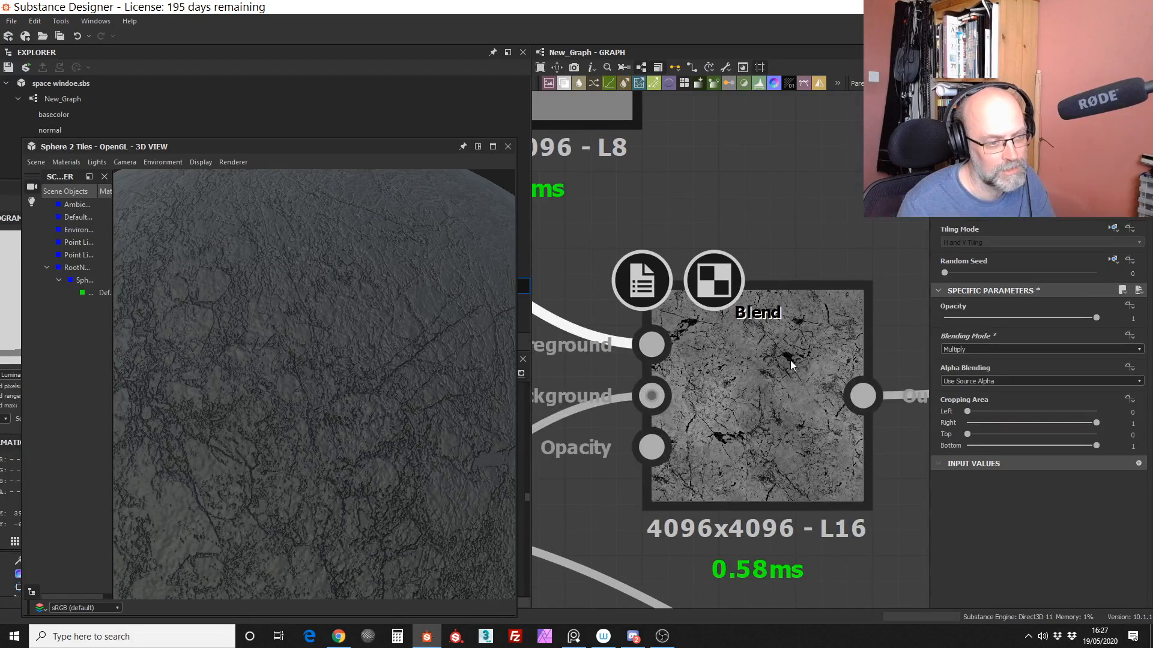
pyautogui.moveTo(541, 283); pyautogui.dragTo(904, 386, button='middle')
pyautogui.moveTo(725, 389); pyautogui.dragTo(768, 240, button='middle')
pyautogui.moveTo(785, 349); pyautogui.dragTo(679, 415, button='middle')
pyautogui.moveTo(875, 396); pyautogui.dragTo(805, 463, button='middle')
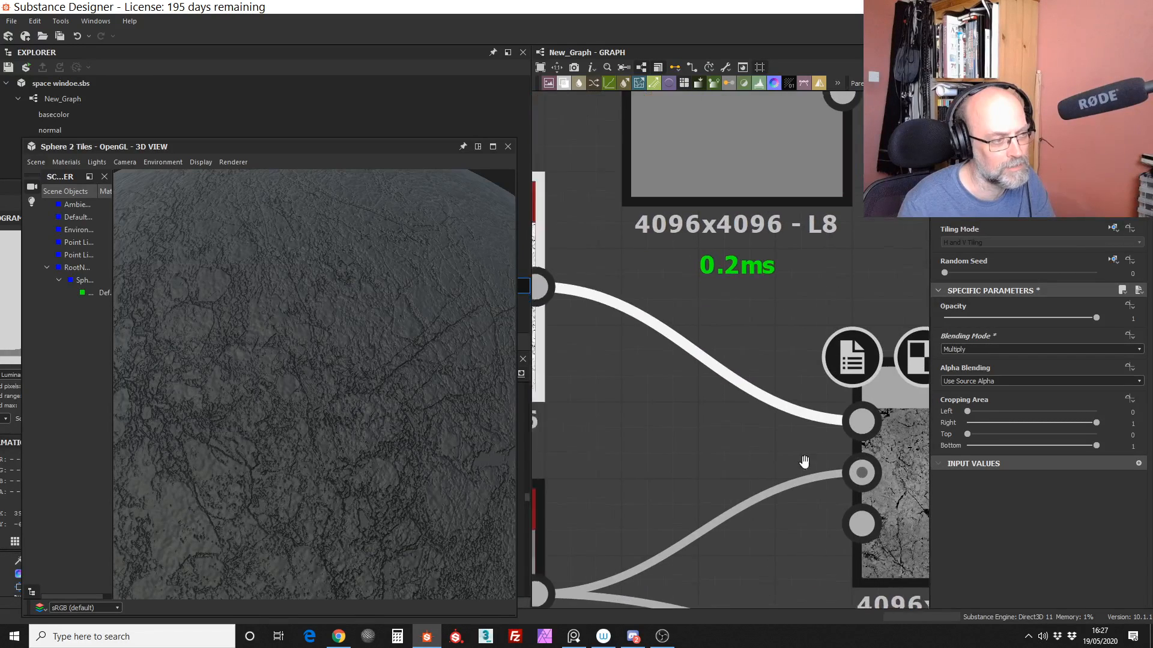
pyautogui.moveTo(545, 330); pyautogui.dragTo(763, 345, button='middle')
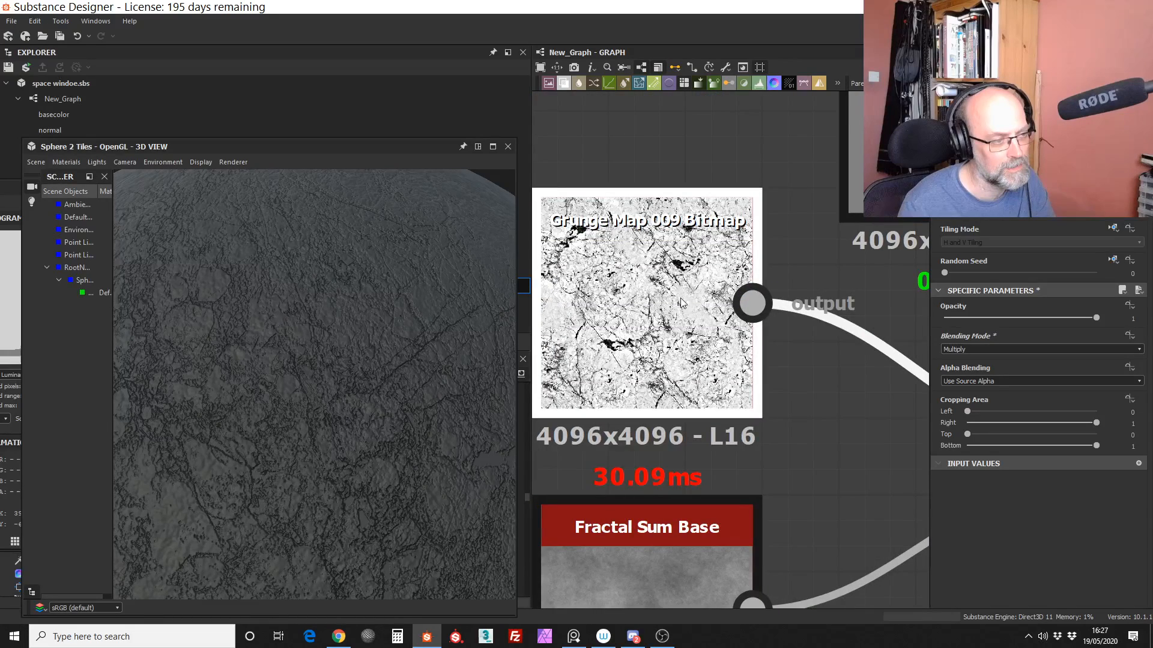
pyautogui.moveTo(679, 298); pyautogui.dragTo(161, 156, button='middle')
pyautogui.scroll(-1, 656, 362)
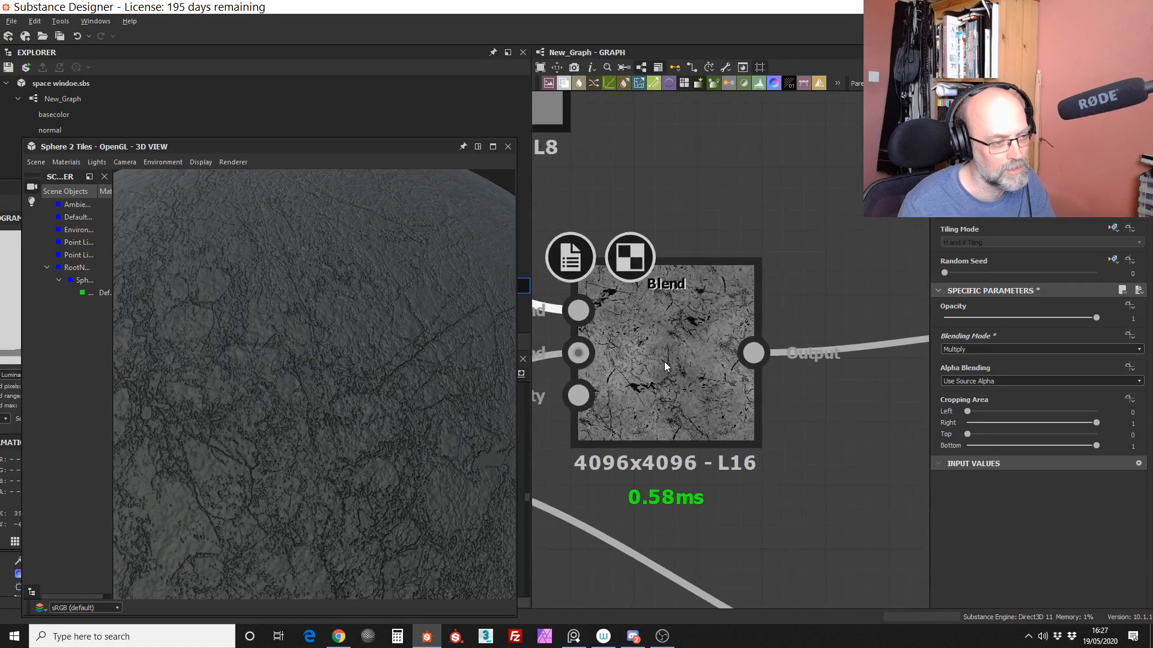
# Step: Lower the Blend node's opacity to 0.55 to soften the grunge and check the sphere's surface
pyautogui.moveTo(383, 407); pyautogui.dragTo(395, 442)
pyautogui.moveTo(699, 281); pyautogui.dragTo(732, 284)
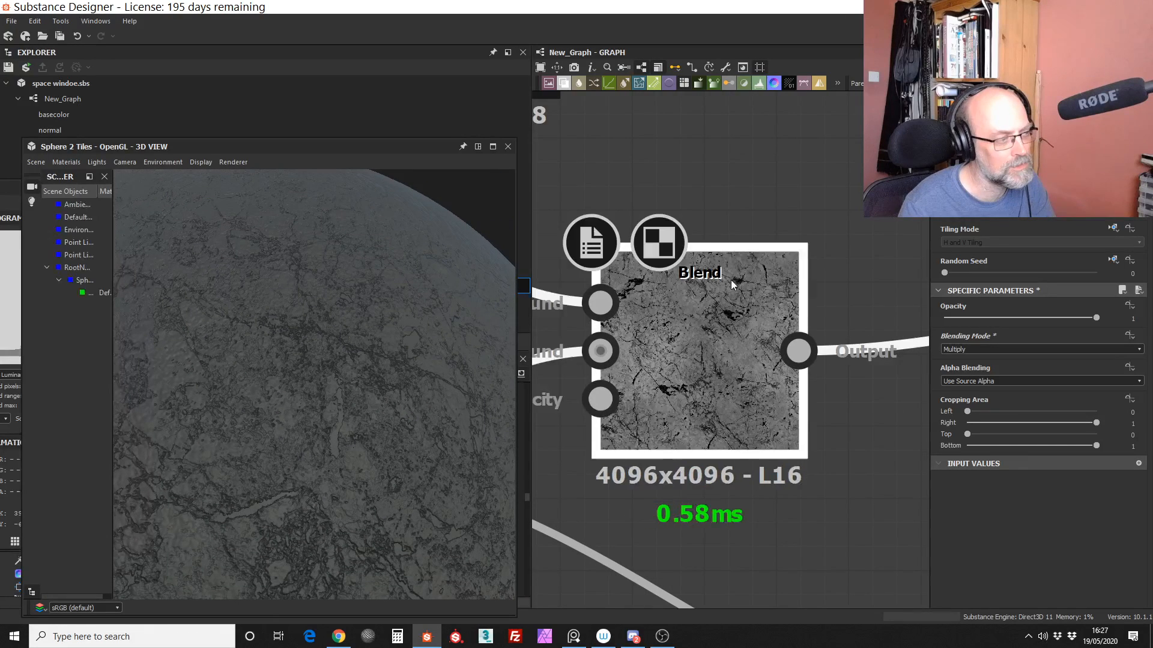
pyautogui.moveTo(1097, 318); pyautogui.dragTo(1027, 322)
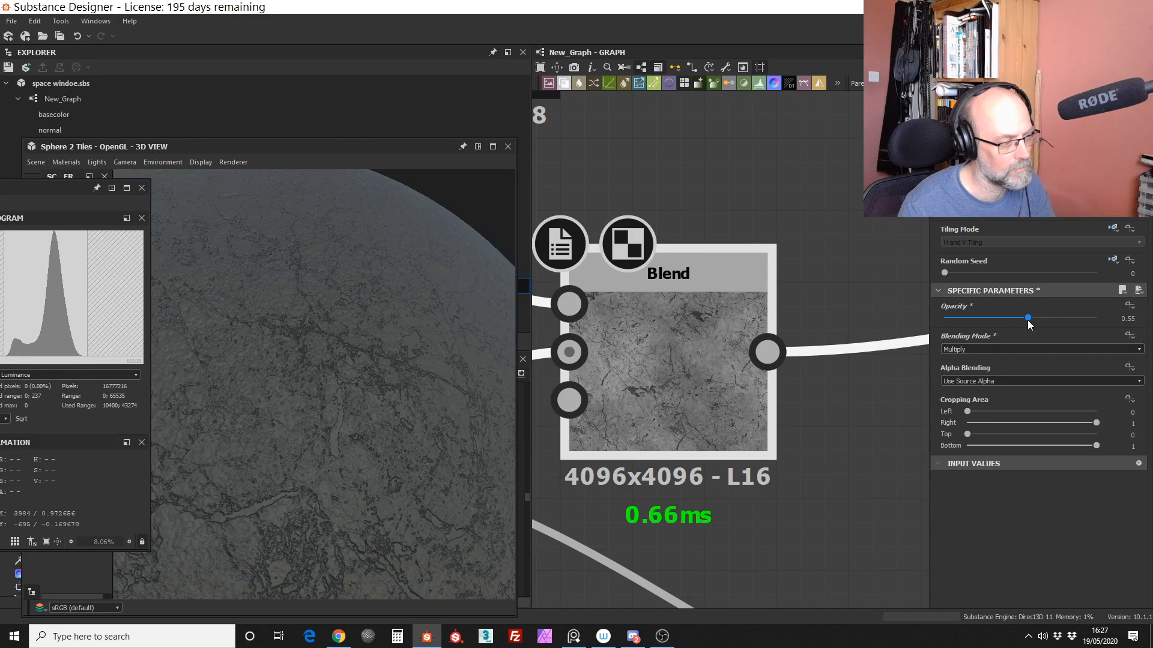
pyautogui.moveTo(385, 416); pyautogui.dragTo(355, 503, button='right')
# Step: Connect the Blend output to the Levels node that feeds Roughness, and examine the sphere's reflections and the Levels histogram
pyautogui.keyDown('alt'); pyautogui.moveTo(839, 476); pyautogui.dragTo(688, 374, button='right'); pyautogui.keyUp('alt')
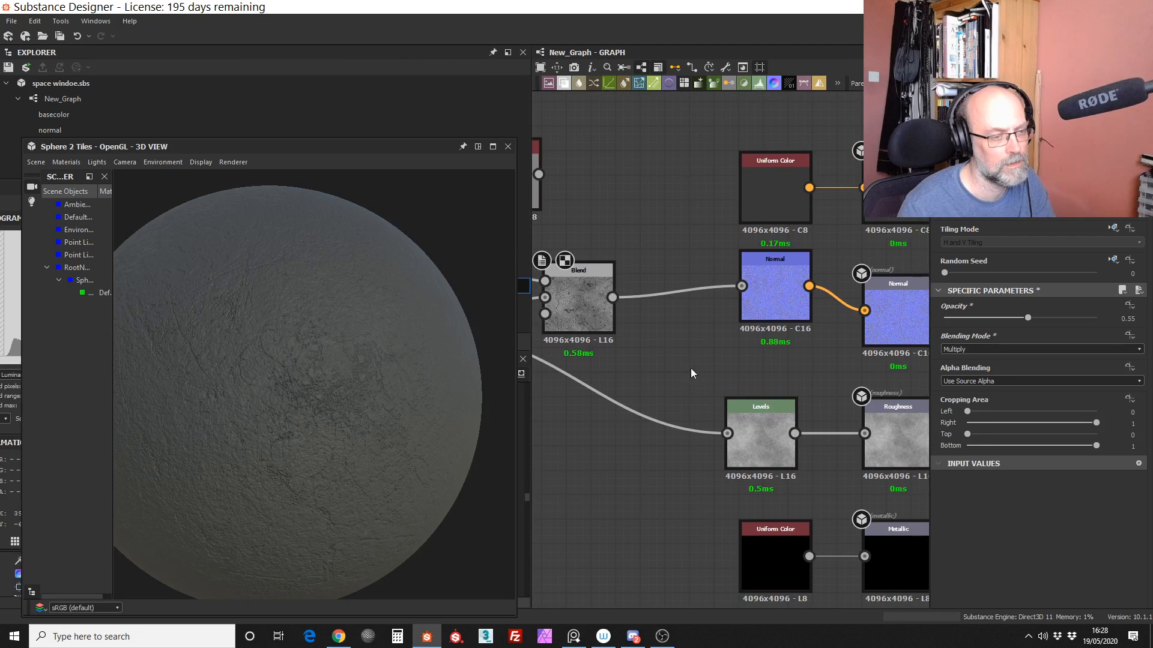
pyautogui.moveTo(610, 297); pyautogui.dragTo(761, 440)
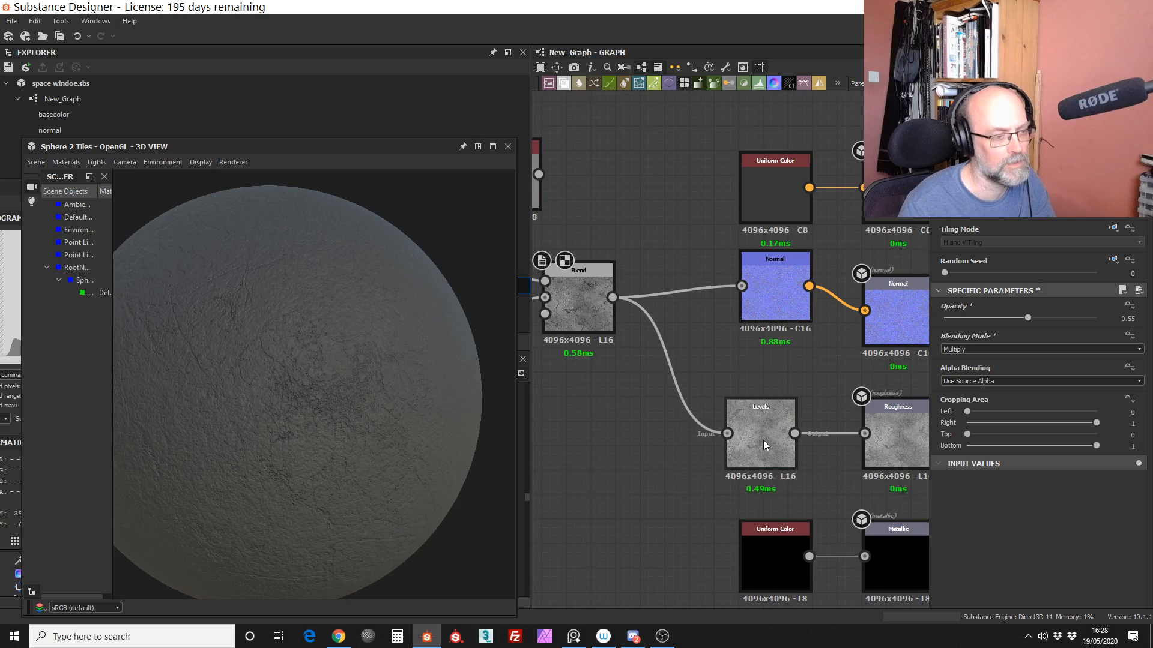
pyautogui.click(761, 443)
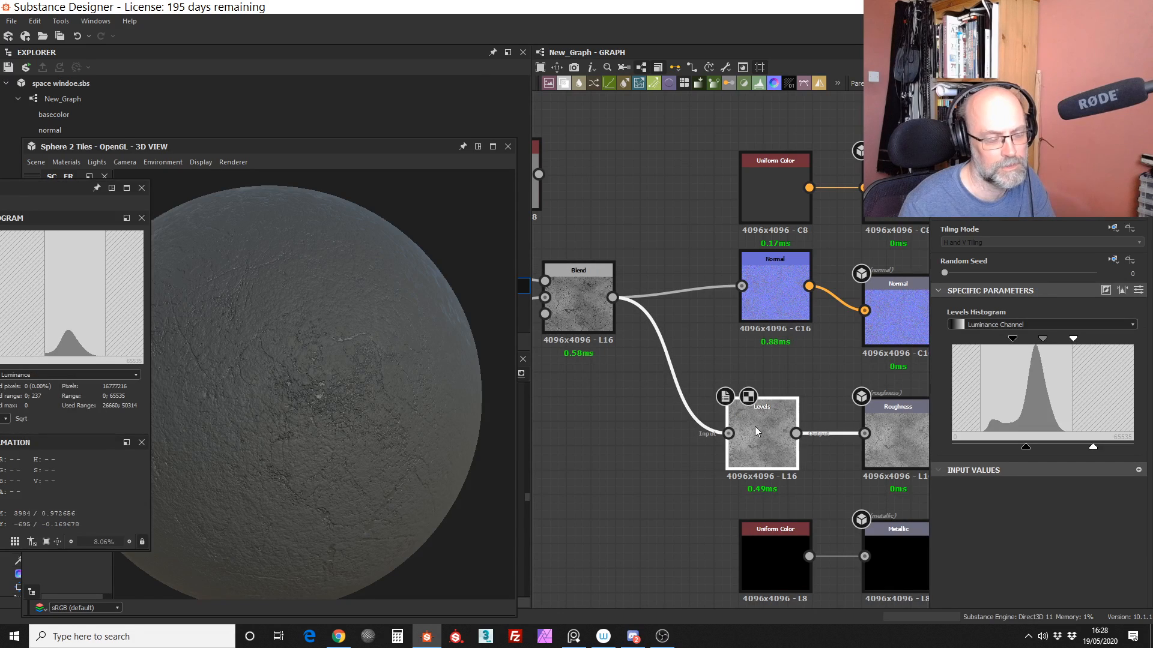
pyautogui.moveTo(323, 410); pyautogui.dragTo(344, 277, button='right')
pyautogui.moveTo(352, 426); pyautogui.dragTo(325, 463)
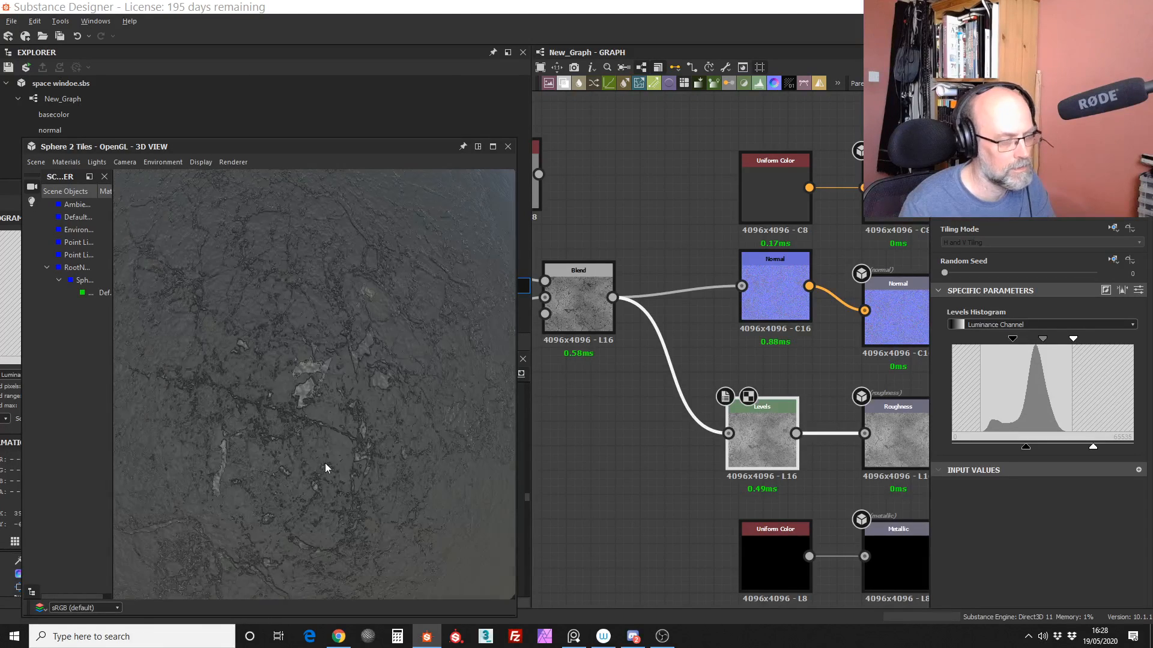
pyautogui.moveTo(418, 406); pyautogui.dragTo(379, 416)
pyautogui.moveTo(351, 416); pyautogui.dragTo(396, 422, button='right')
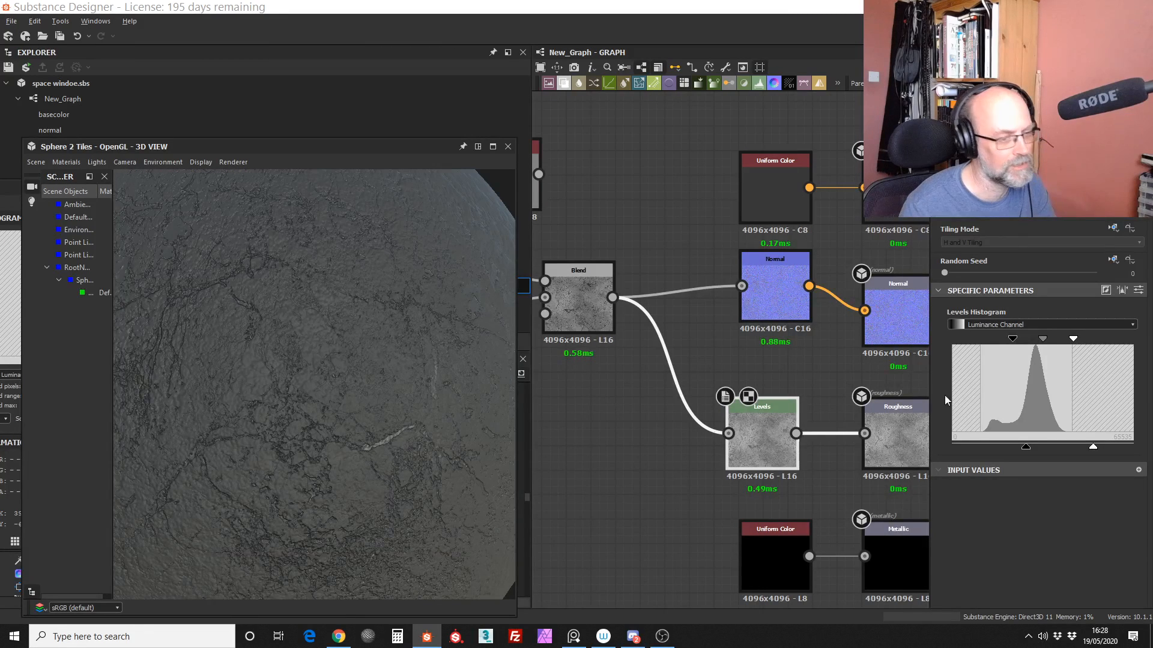
# Step: Invert the roughness Levels output by placing the white output handle below the black one, keeping the range moderately narrow
pyautogui.moveTo(1092, 449); pyautogui.dragTo(1064, 444)
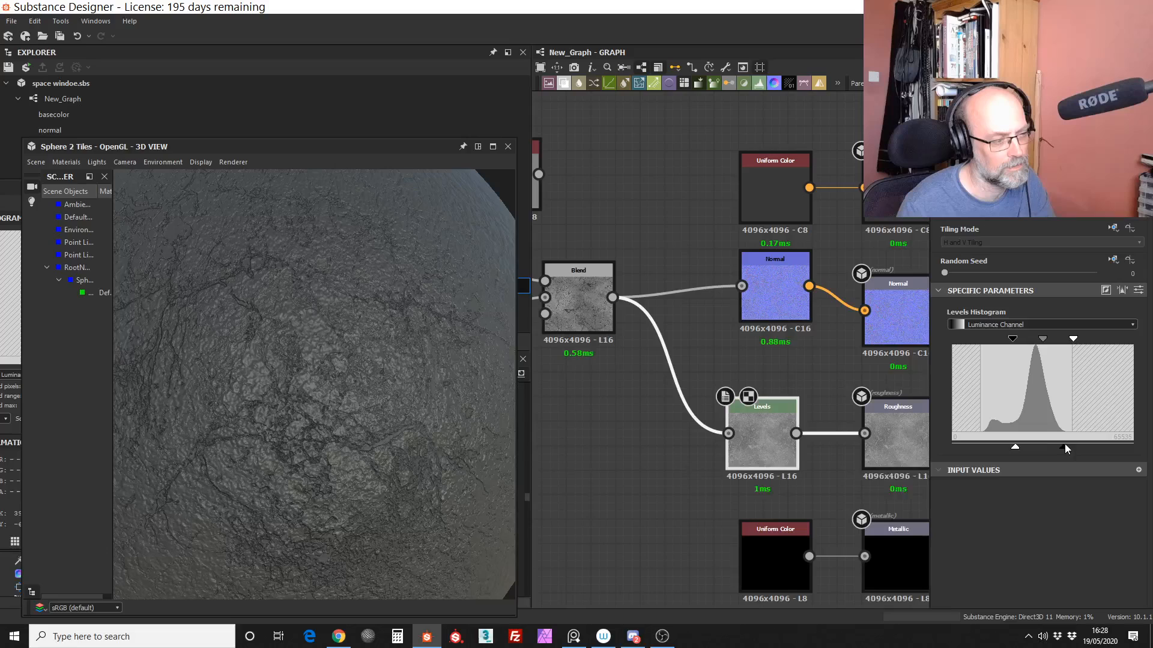
pyautogui.moveTo(1064, 445); pyautogui.dragTo(1078, 443)
pyautogui.moveTo(473, 425); pyautogui.dragTo(287, 420)
pyautogui.scroll(-4, 351, 441)
pyautogui.scroll(-3, 374, 397)
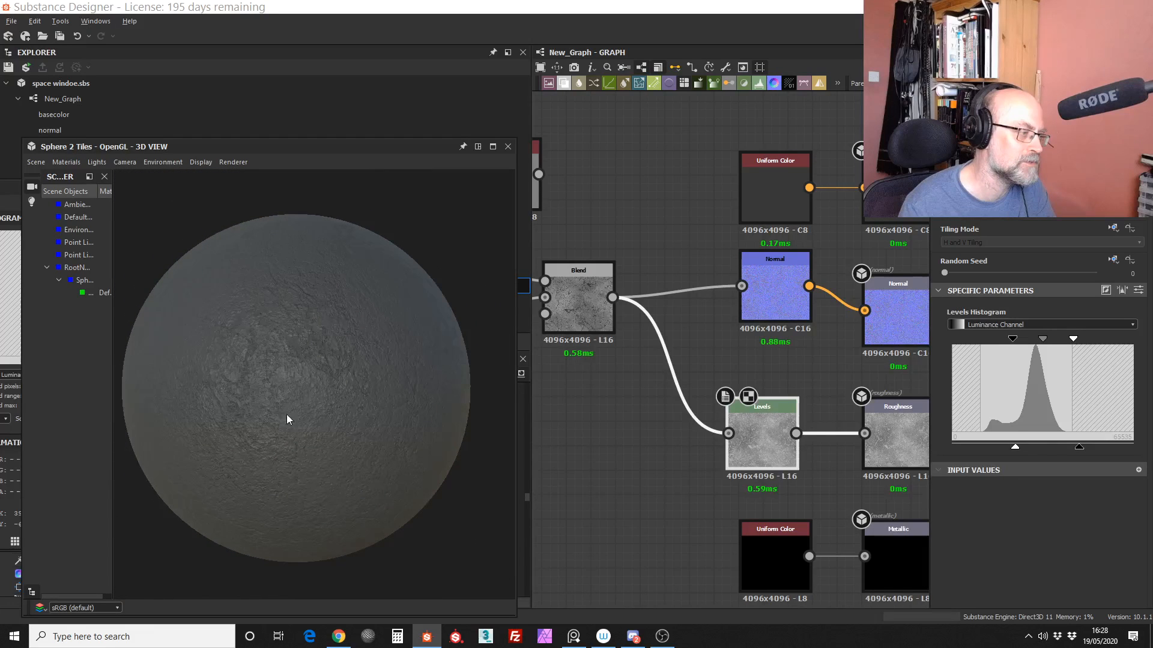
# Step: Examine the sphere's cracks and roughness up close, from a distance and under different viewing angles
pyautogui.scroll(5, 286, 420)
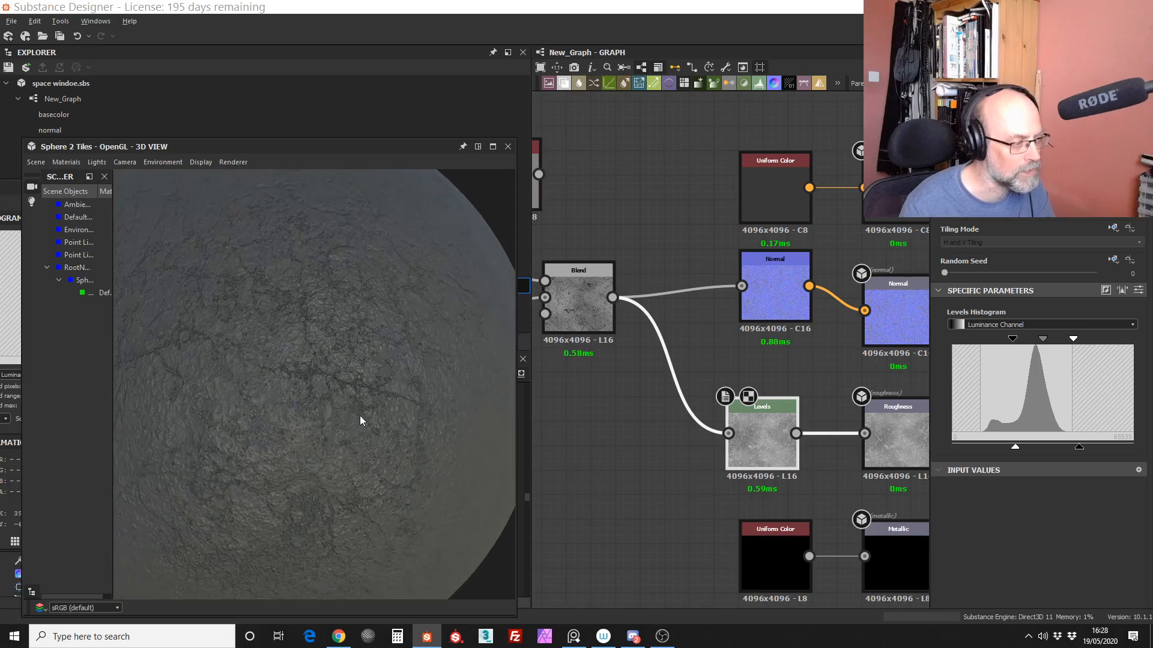
pyautogui.scroll(5, 360, 420)
pyautogui.moveTo(342, 369); pyautogui.dragTo(351, 434)
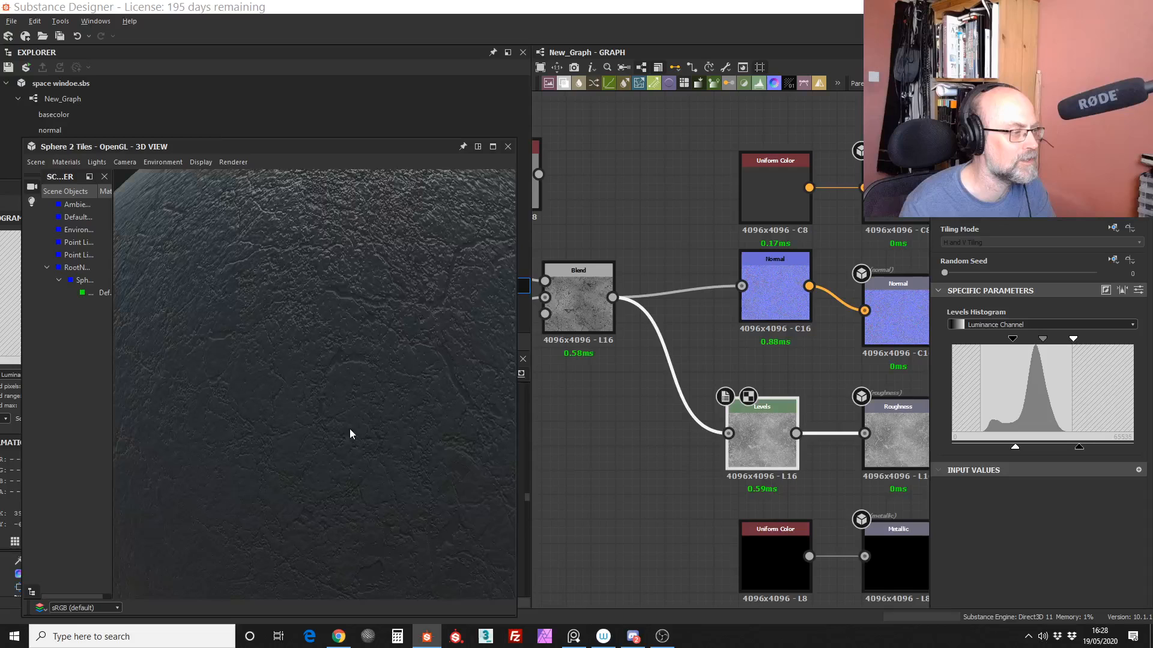
pyautogui.scroll(-5, 350, 428)
pyautogui.scroll(4, 350, 397)
pyautogui.moveTo(367, 411); pyautogui.dragTo(357, 443)
pyautogui.moveTo(347, 470)
pyautogui.mouseDown(button='right')
pyautogui.moveTo(338, 389)
pyautogui.moveTo(350, 489)
pyautogui.mouseUp(button='right')
pyautogui.moveTo(330, 404); pyautogui.dragTo(315, 439)
pyautogui.moveTo(315, 439); pyautogui.dragTo(329, 356, button='right')
pyautogui.moveTo(299, 431); pyautogui.dragTo(419, 422)
pyautogui.moveTo(361, 435)
pyautogui.mouseDown()
pyautogui.moveTo(404, 424)
pyautogui.moveTo(345, 441)
pyautogui.mouseUp()
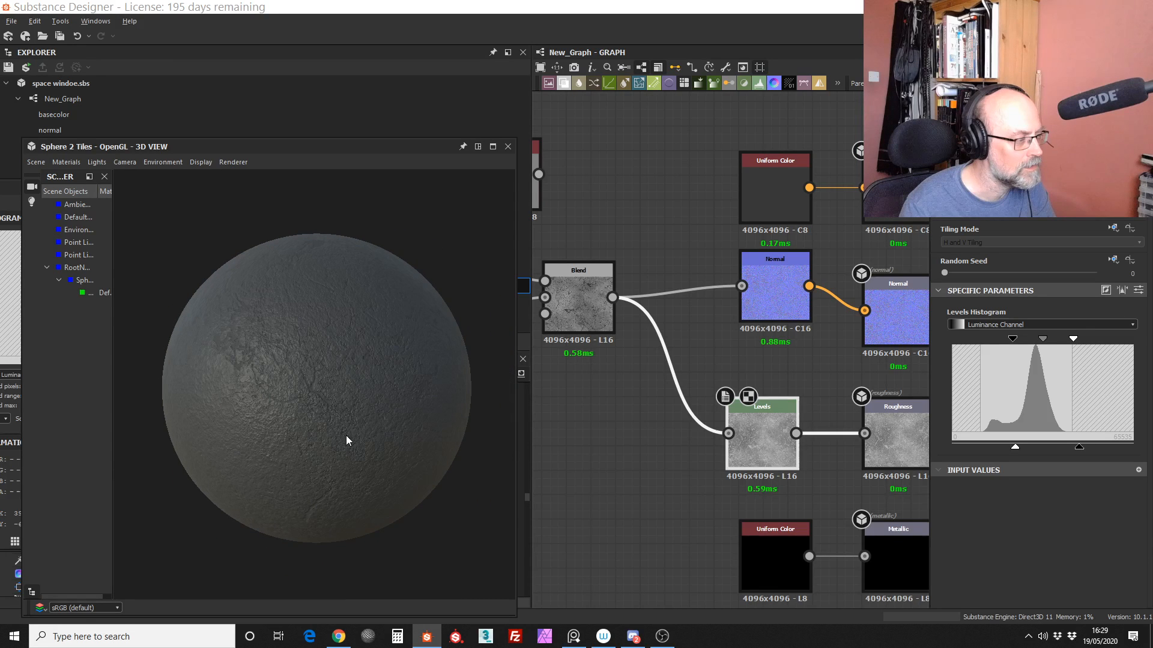
pyautogui.moveTo(347, 435); pyautogui.dragTo(317, 407, button='right')
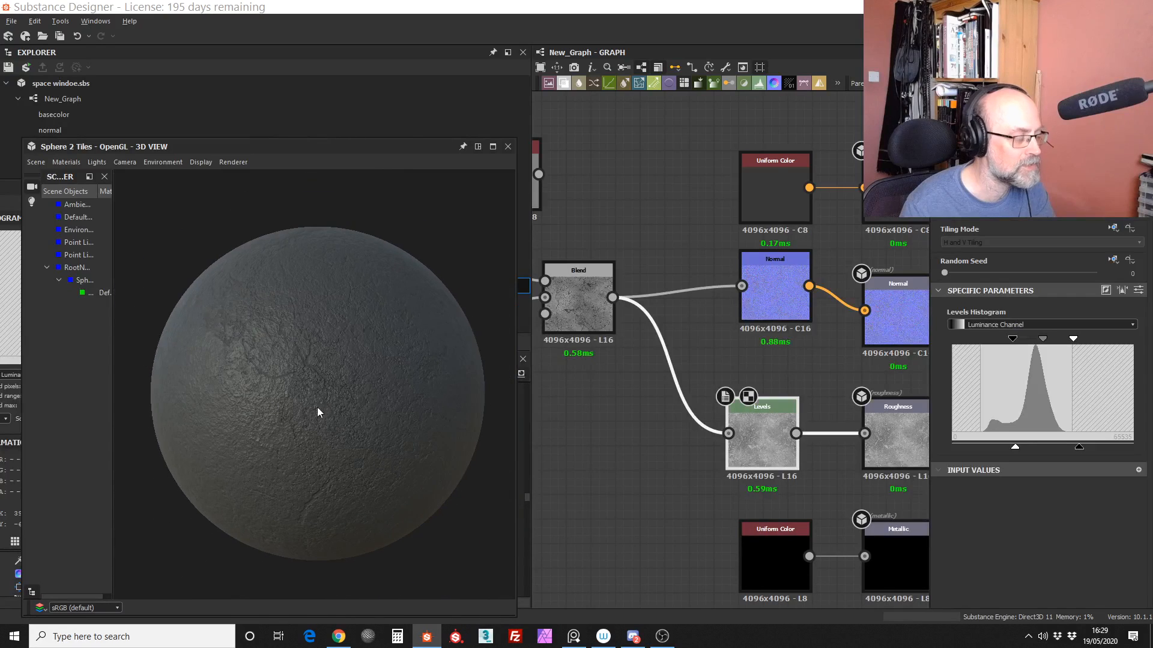
# Step: Examine the sphere's cracks and reflections up close and from a distance while changing the viewing angle and lighting
pyautogui.moveTo(317, 408); pyautogui.dragTo(355, 422)
pyautogui.moveTo(326, 450); pyautogui.dragTo(324, 368, button='right')
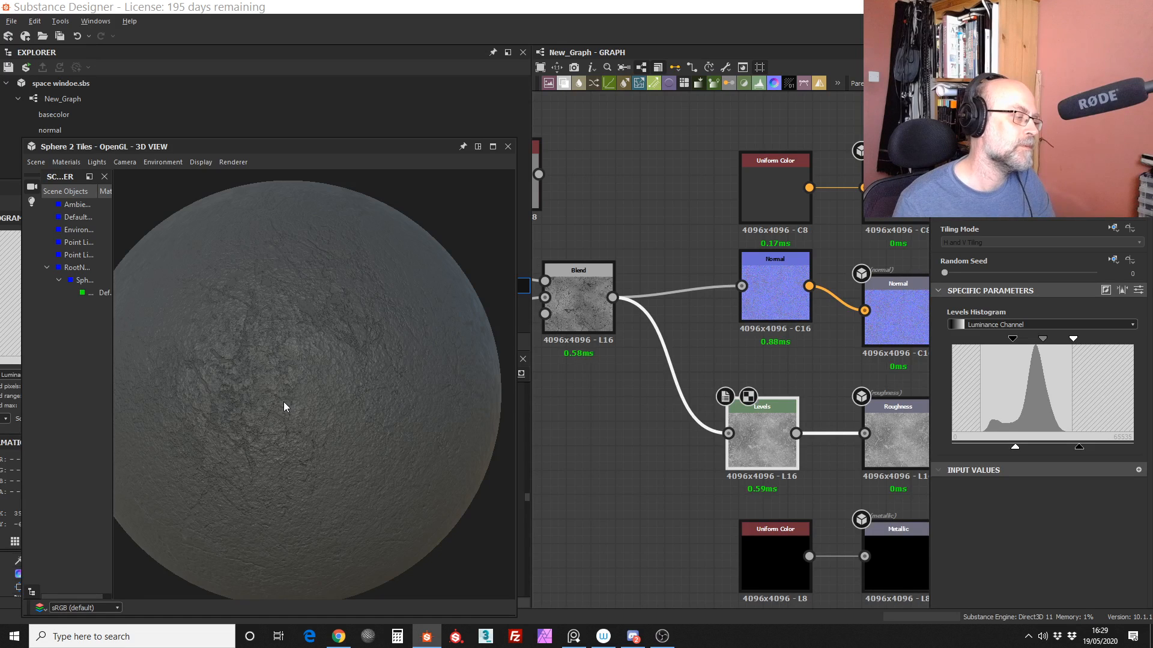
pyautogui.moveTo(285, 411); pyautogui.dragTo(312, 414)
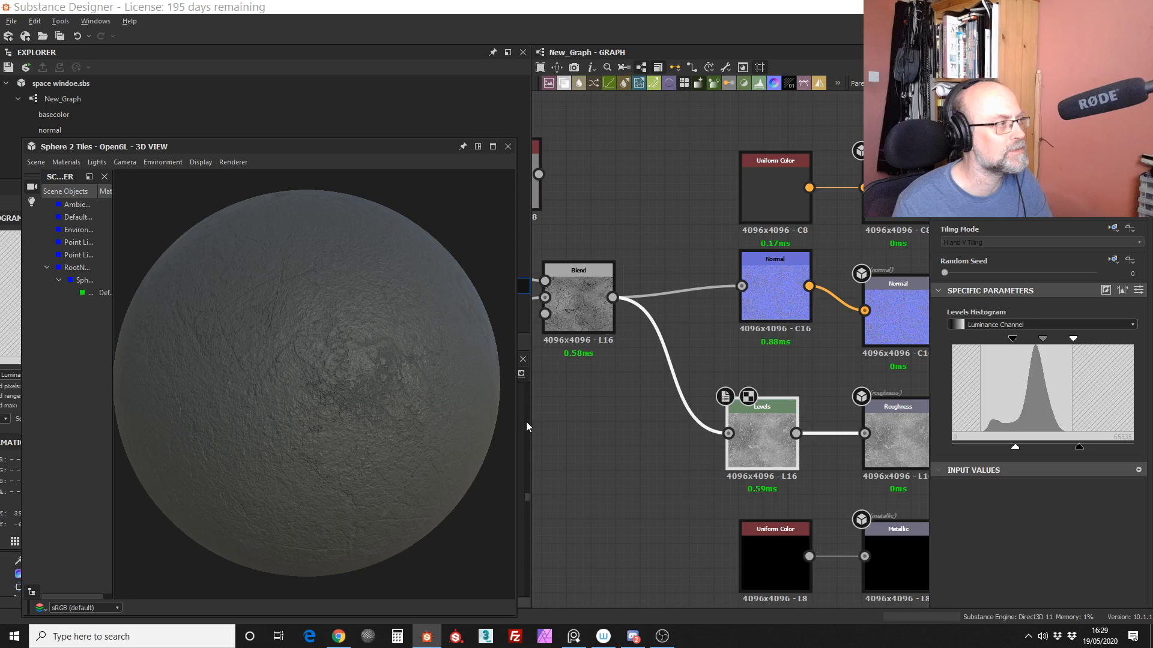
pyautogui.moveTo(334, 143); pyautogui.dragTo(332, 131)
pyautogui.moveTo(353, 409)
pyautogui.mouseDown(button='right')
pyautogui.moveTo(357, 297)
pyautogui.moveTo(341, 423)
pyautogui.mouseUp(button='right')
pyautogui.moveTo(341, 423); pyautogui.dragTo(323, 395)
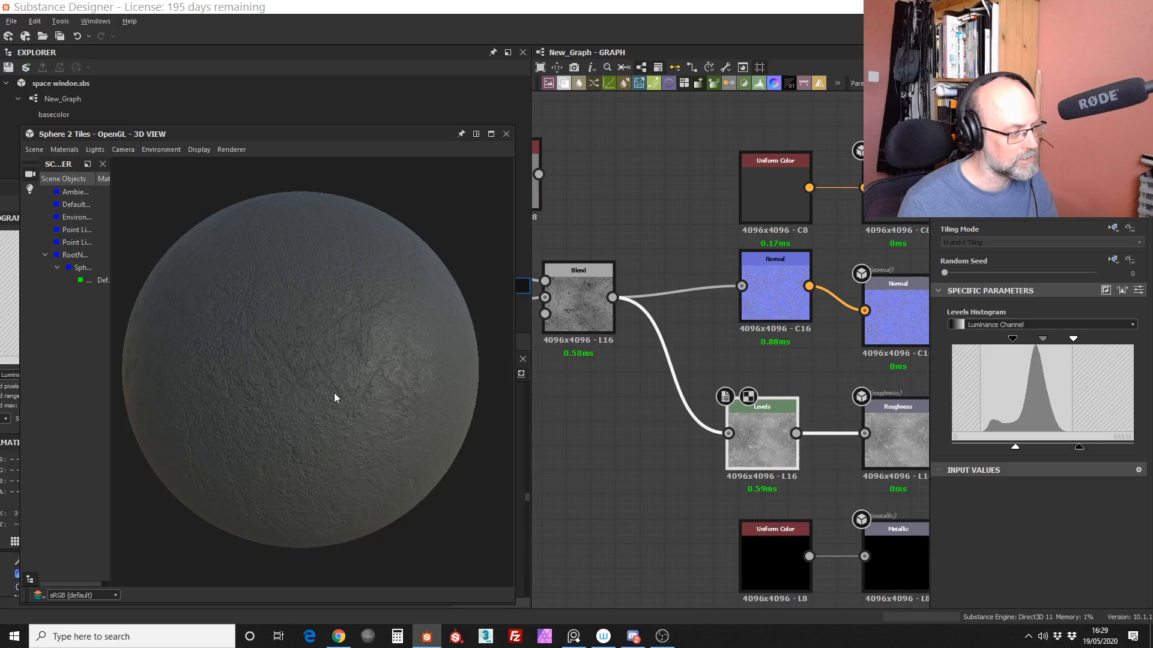
pyautogui.moveTo(334, 394)
pyautogui.mouseDown(button='right')
pyautogui.moveTo(342, 340)
pyautogui.moveTo(323, 341)
pyautogui.moveTo(328, 408)
pyautogui.mouseUp(button='right')
pyautogui.moveTo(328, 412)
pyautogui.mouseDown()
pyautogui.moveTo(365, 400)
pyautogui.moveTo(331, 419)
pyautogui.moveTo(339, 394)
pyautogui.mouseUp()
pyautogui.moveTo(338, 389)
pyautogui.mouseDown(button='right')
pyautogui.moveTo(336, 451)
pyautogui.moveTo(332, 403)
pyautogui.mouseUp(button='right')
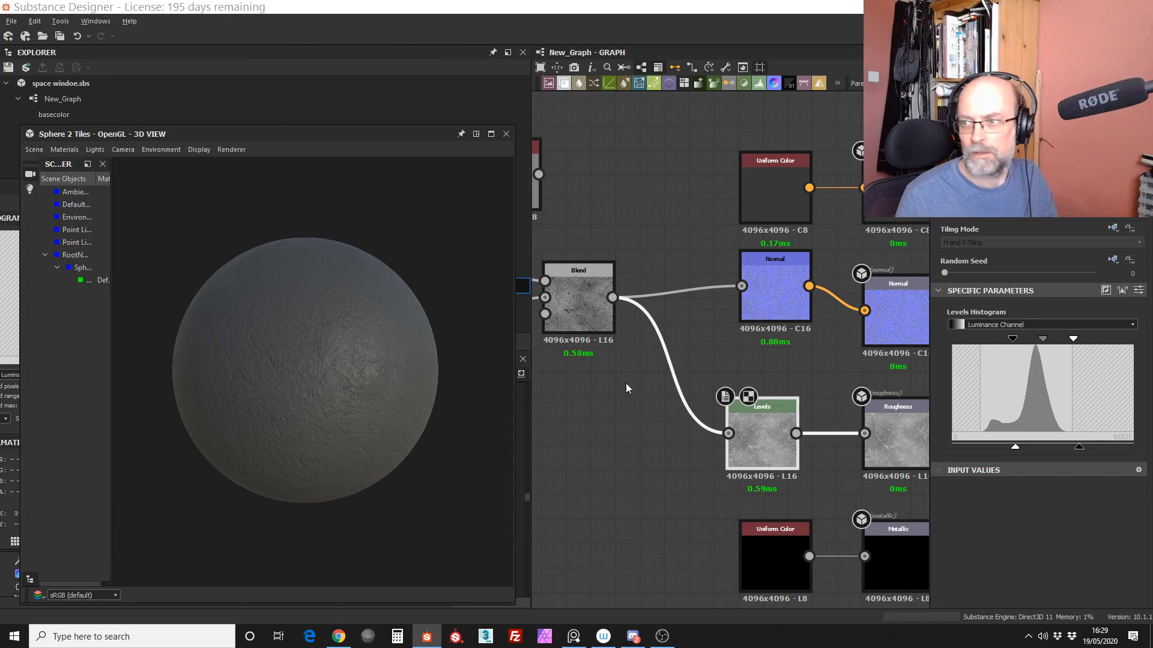
# Step: Frame the whole graph, move the unconnected Uniform Color node above the grunge map node, and review the sphere
pyautogui.moveTo(413, 133); pyautogui.dragTo(367, 140)
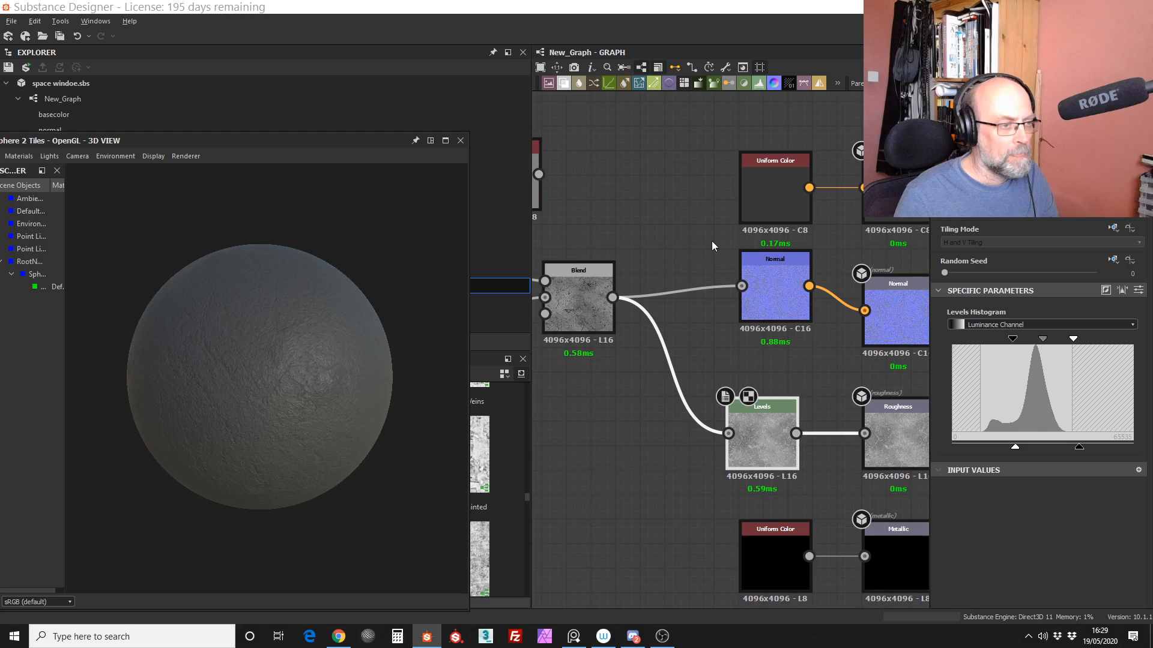
pyautogui.press('f')
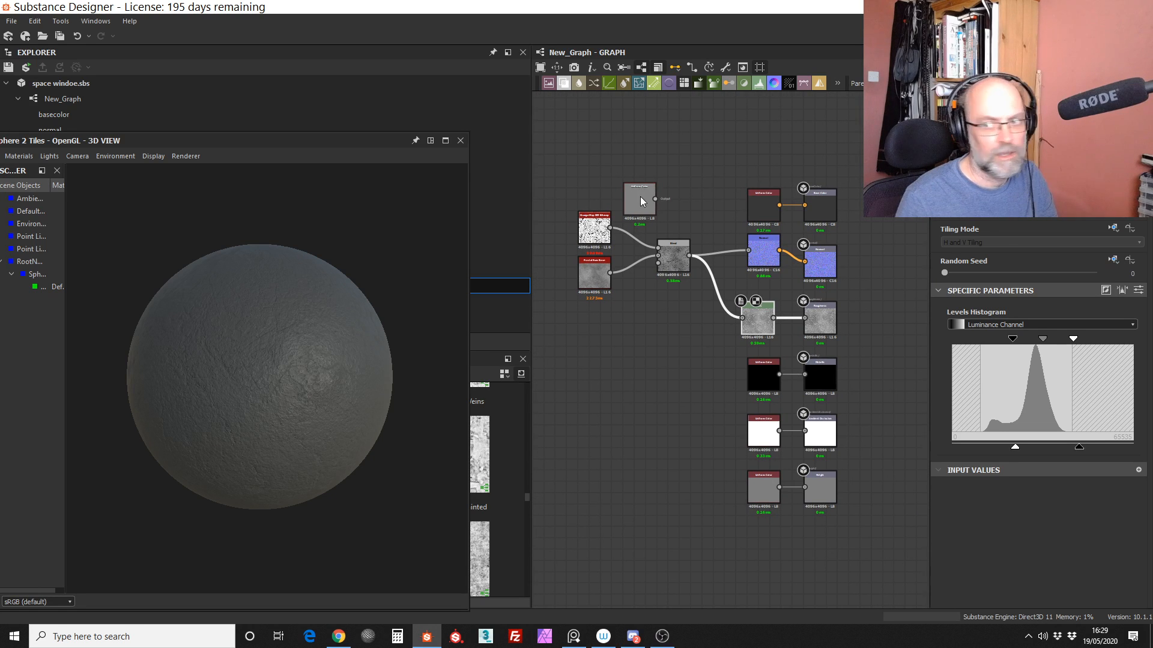
pyautogui.moveTo(640, 197); pyautogui.dragTo(648, 175)
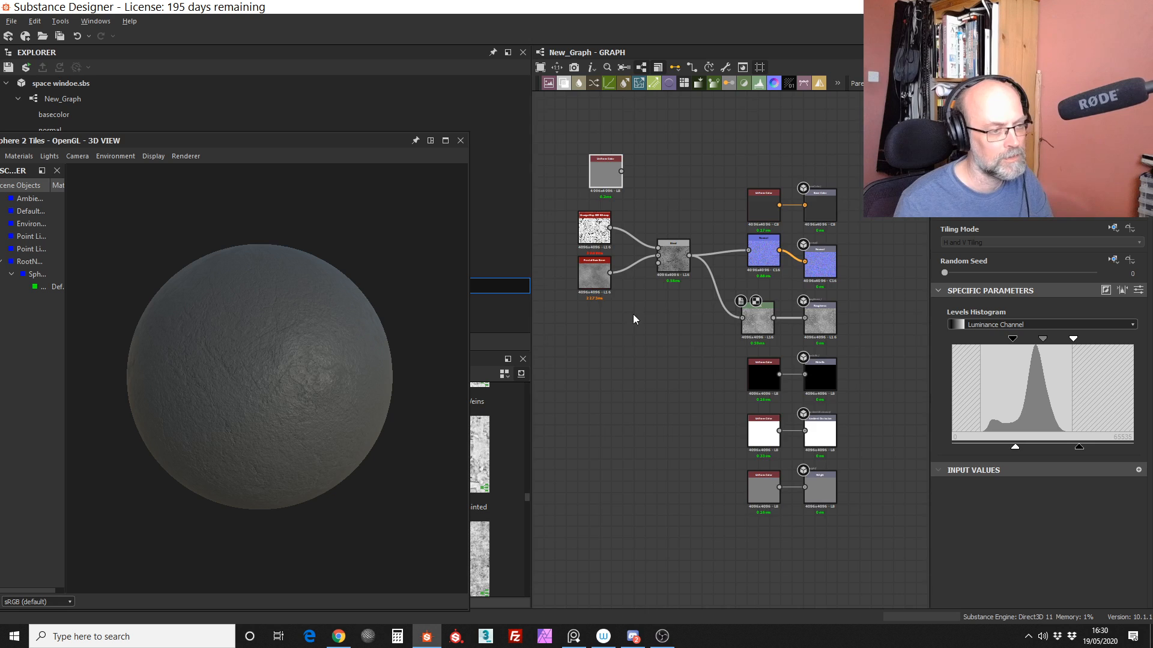
pyautogui.scroll(5, 632, 315)
pyautogui.moveTo(298, 430); pyautogui.dragTo(343, 416, button='right')
pyautogui.scroll(-5, 712, 314)
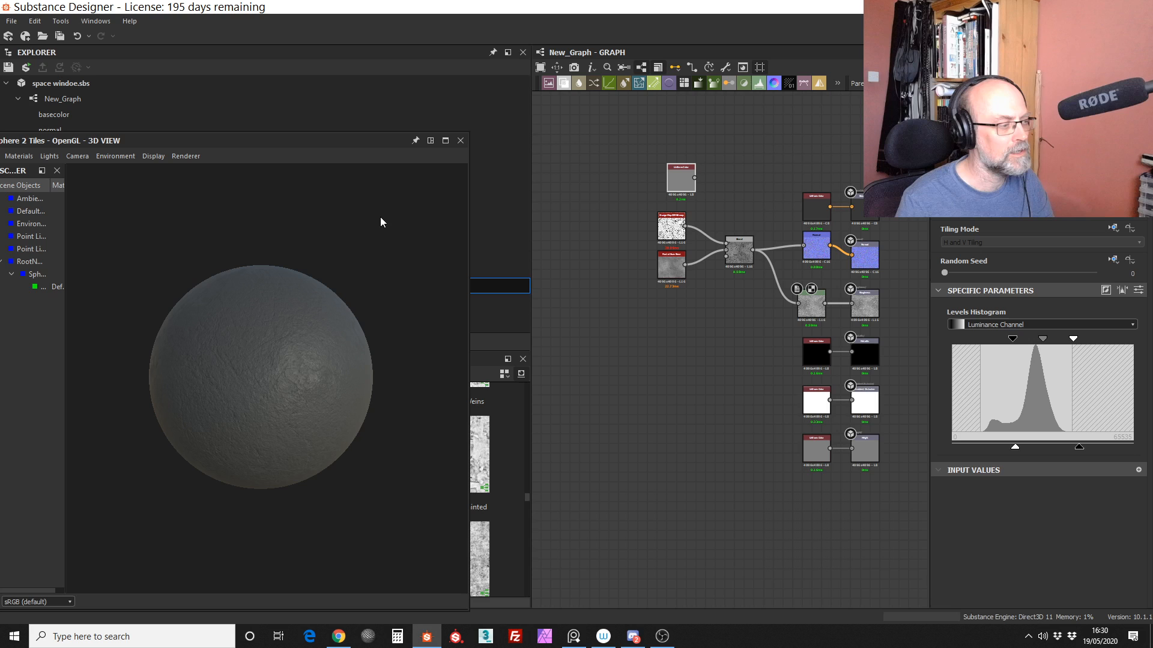
# Step: Clear the floating 2D and 3D views off the library and graph, and add a Tile Generator from the Patterns generators beside the noise nodes
pyautogui.moveTo(384, 141); pyautogui.dragTo(934, 108)
pyautogui.moveTo(53, 189); pyautogui.dragTo(895, 140)
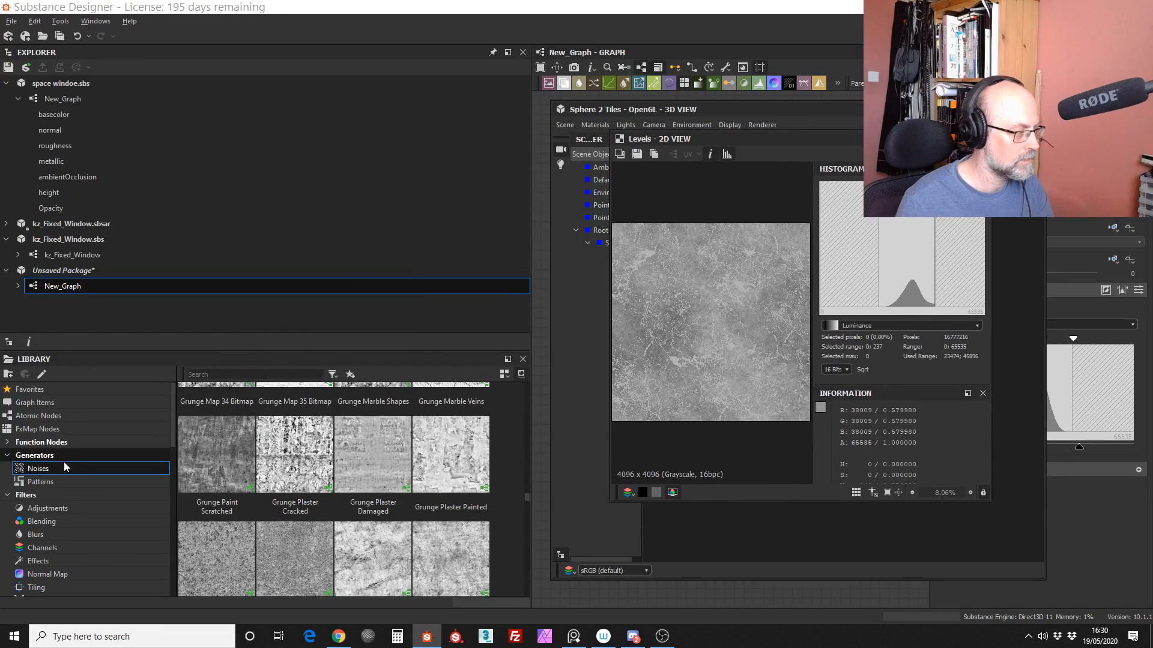
pyautogui.click(41, 481)
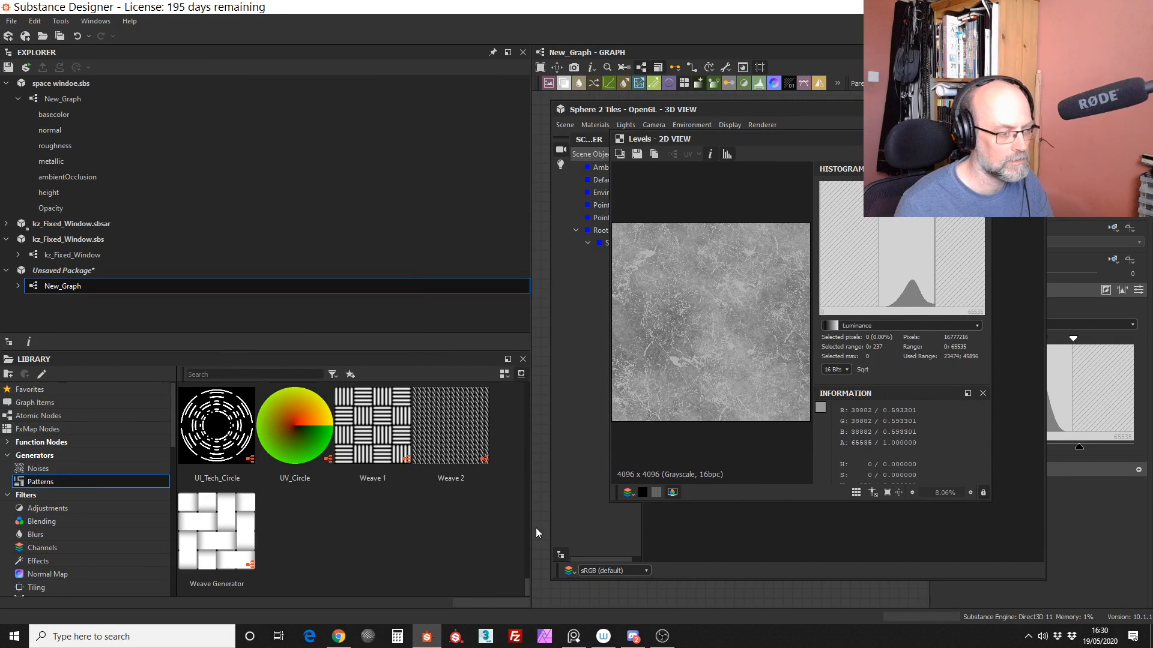
pyautogui.moveTo(525, 586); pyautogui.dragTo(534, 564)
pyautogui.moveTo(824, 110); pyautogui.dragTo(1017, 94)
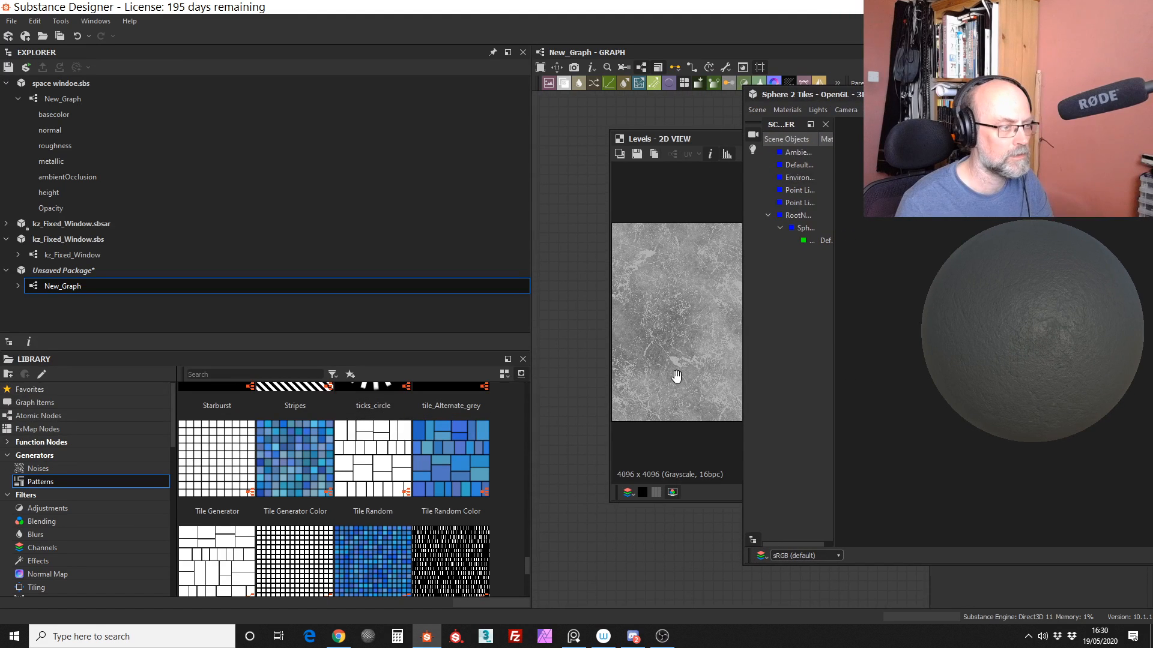
pyautogui.click(726, 154)
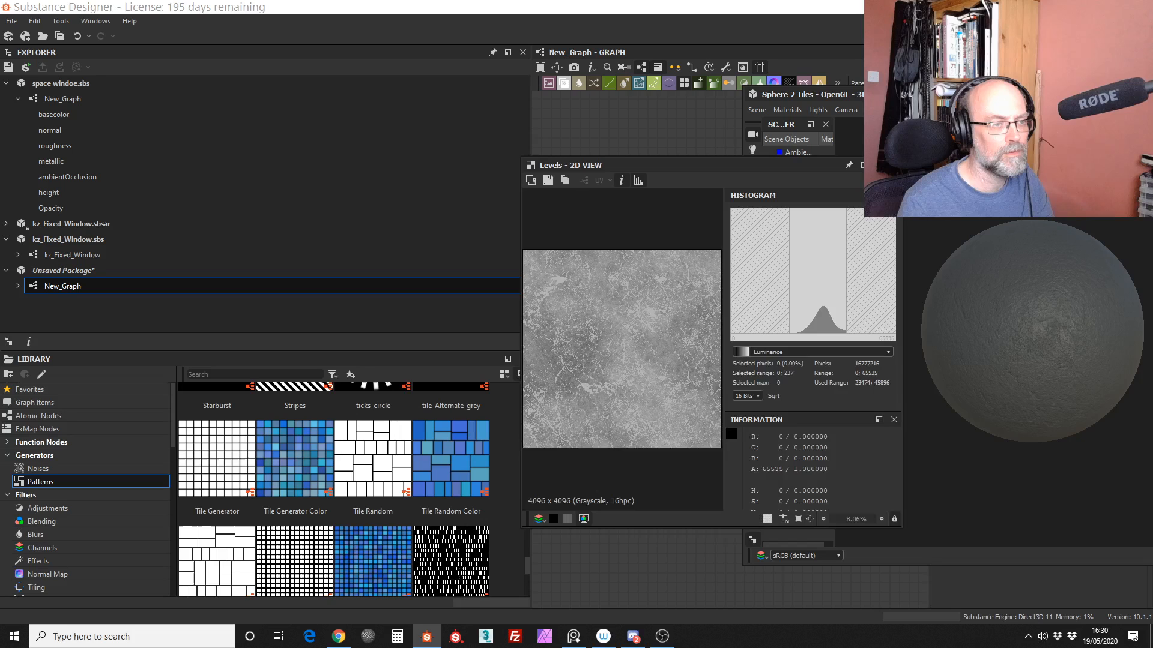
pyautogui.click(901, 52)
pyautogui.moveTo(757, 327); pyautogui.dragTo(712, 346, button='middle')
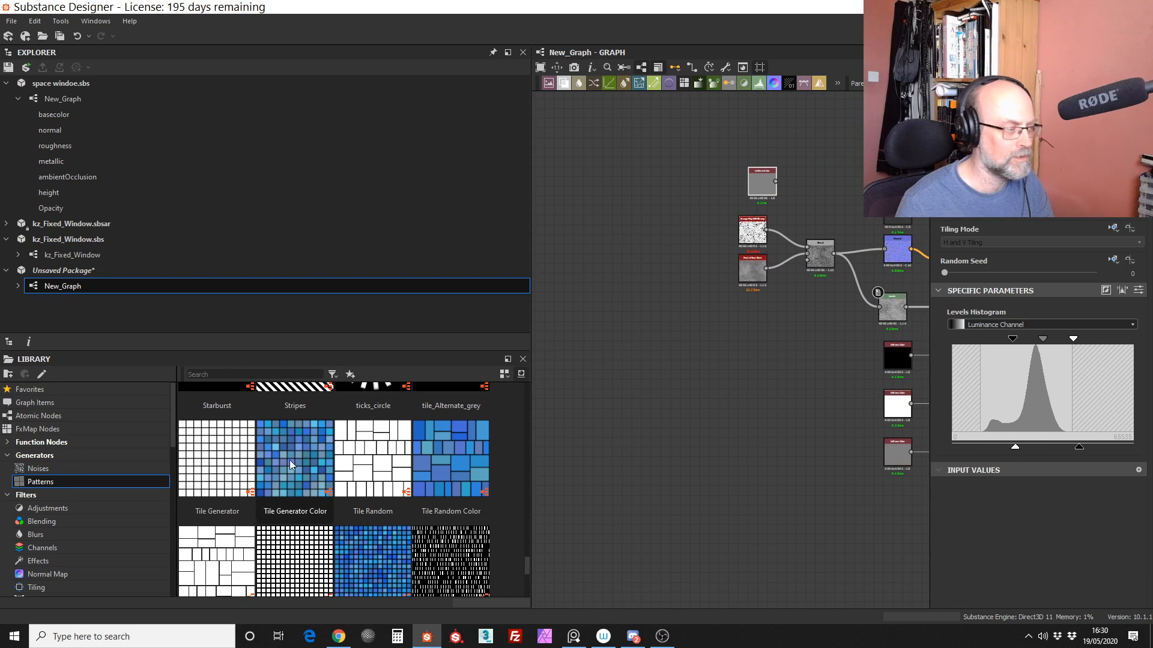
pyautogui.moveTo(211, 466); pyautogui.dragTo(650, 316)
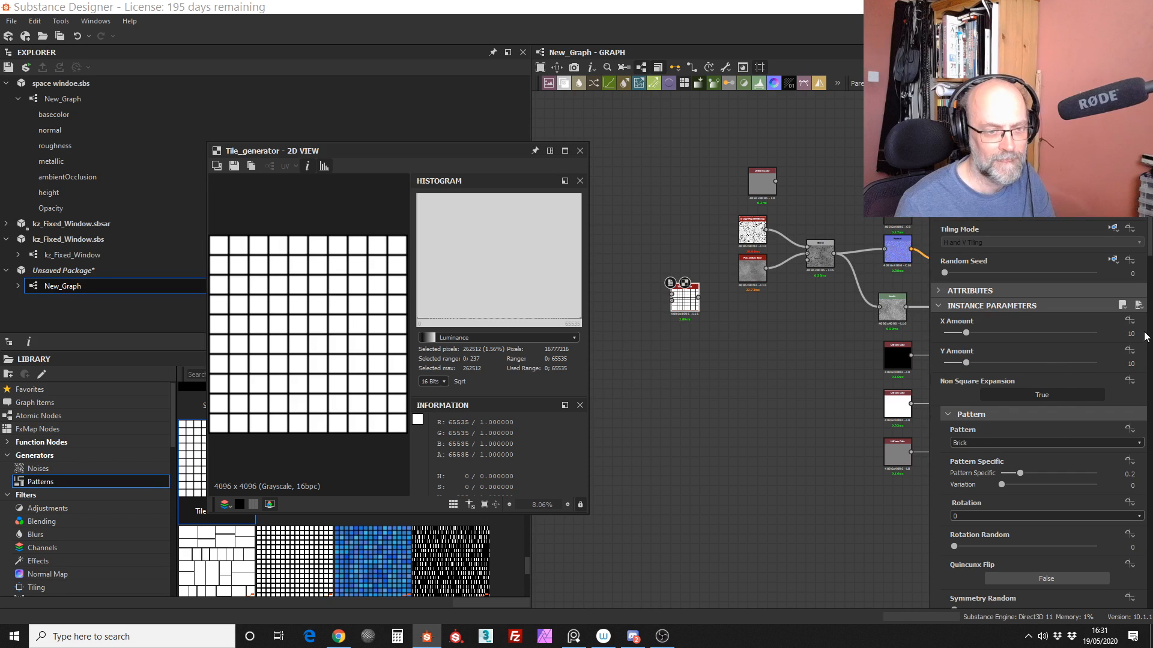
# Step: Set the Tile Generator's Pattern Specific value to 0.16 and its row Offset to 0.5
pyautogui.moveTo(1150, 245); pyautogui.dragTo(1149, 304)
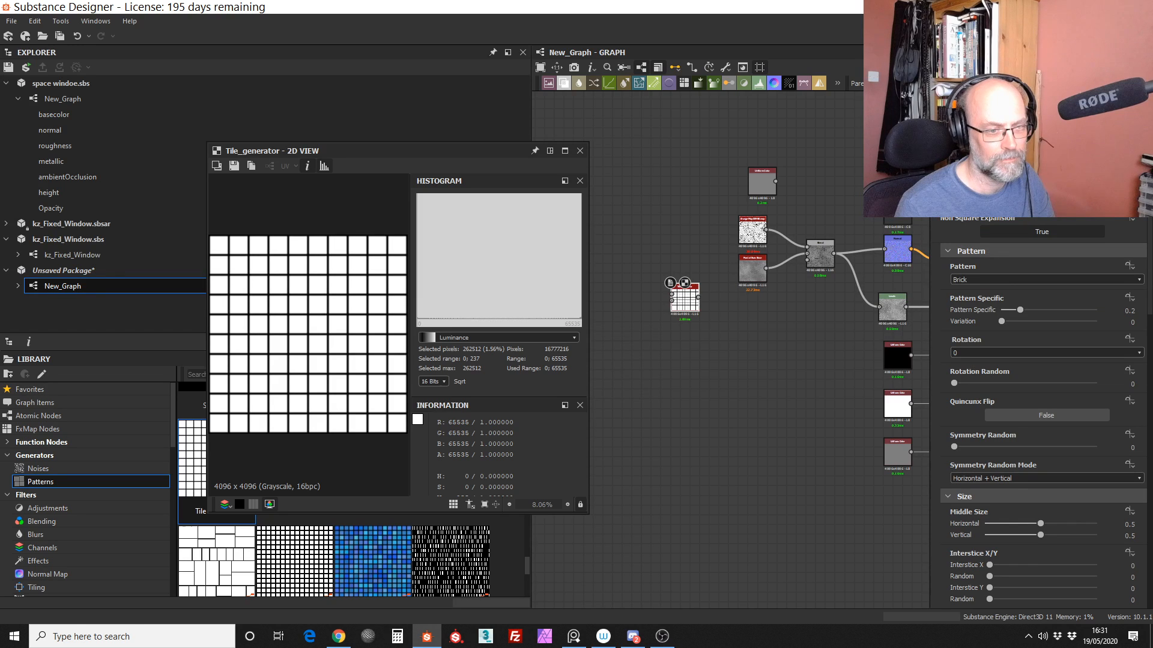
pyautogui.moveTo(1021, 311)
pyautogui.mouseDown()
pyautogui.moveTo(965, 322)
pyautogui.moveTo(1024, 311)
pyautogui.moveTo(1009, 309)
pyautogui.mouseUp()
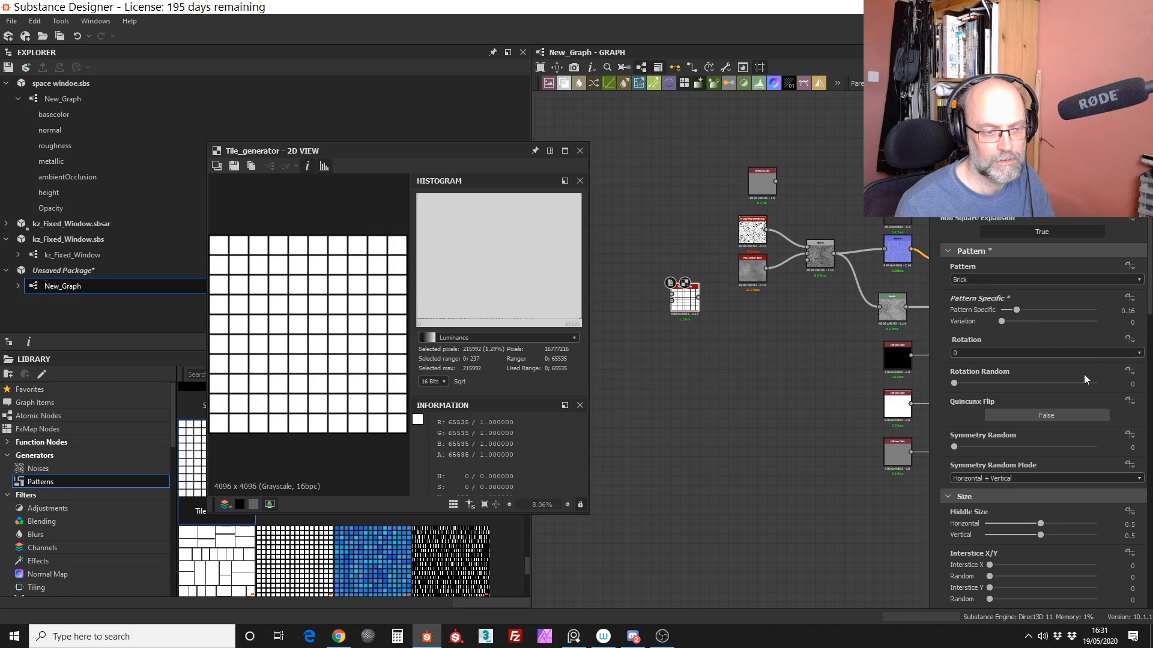
pyautogui.scroll(-10, 1083, 373)
pyautogui.scroll(-5, 1043, 414)
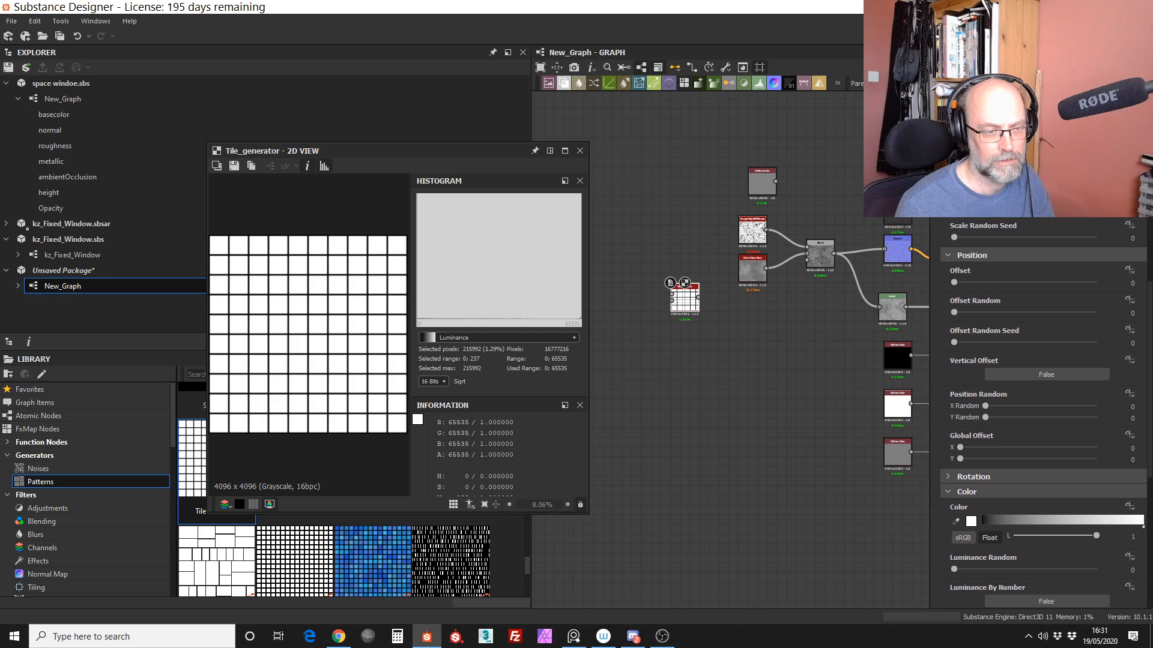
pyautogui.scroll(-2, 1128, 451)
pyautogui.moveTo(954, 239); pyautogui.dragTo(1025, 237)
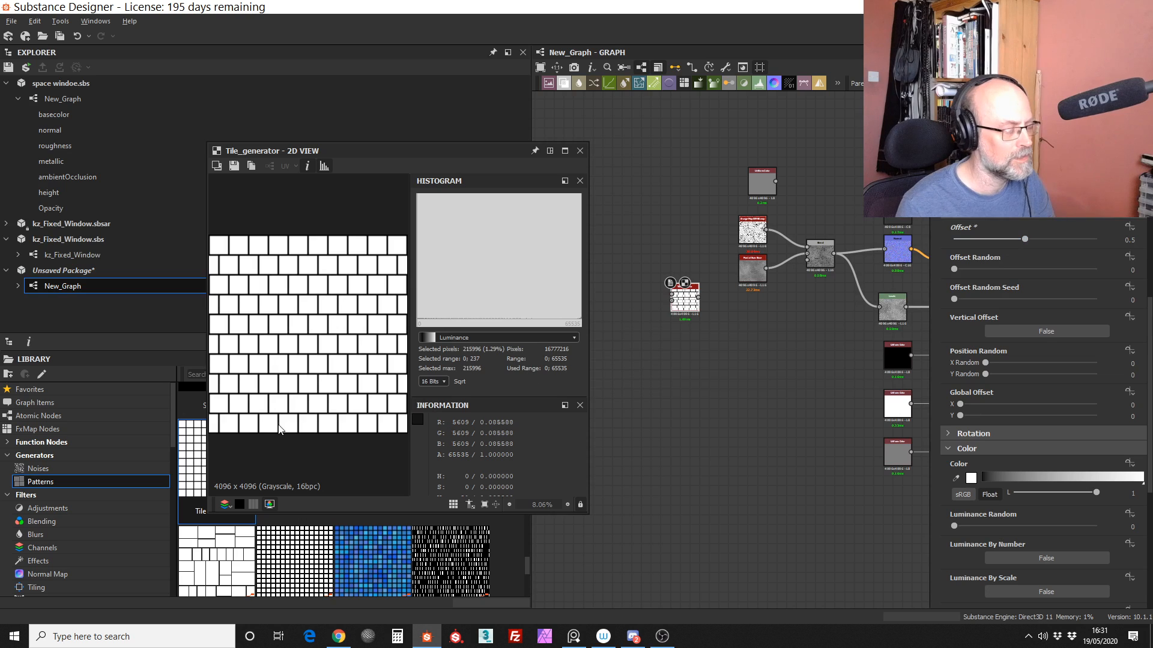
# Step: Examine the edges and gaps of the brick tiles in the 2D view at up to 100% zoom
pyautogui.scroll(3, 319, 302)
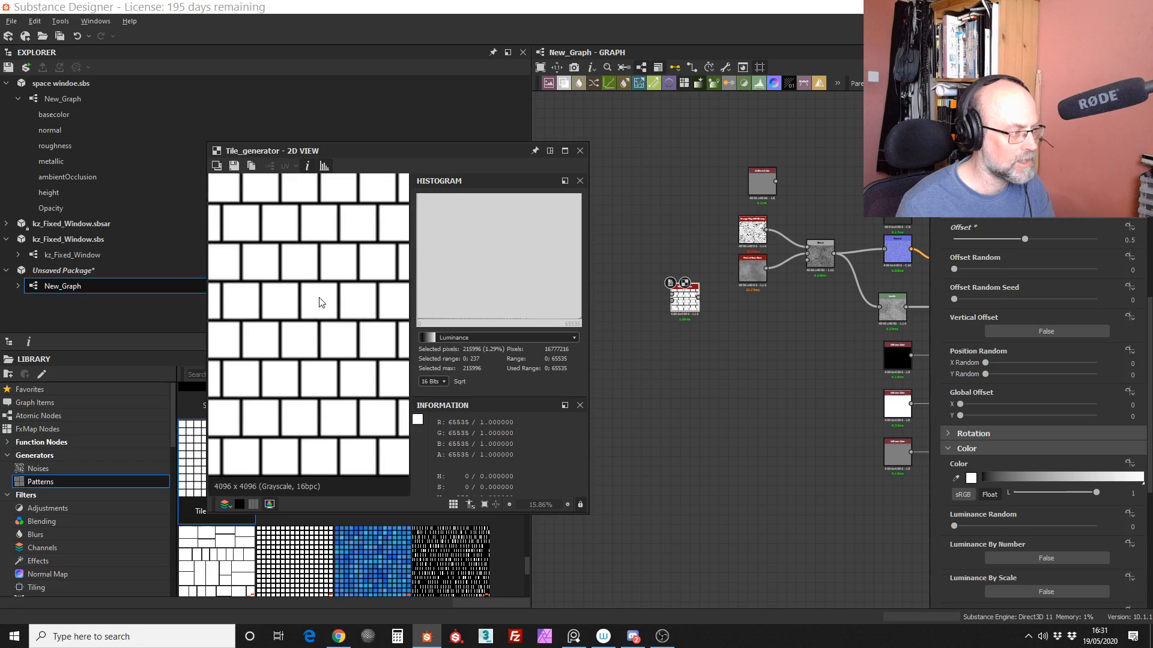
pyautogui.scroll(3, 319, 302)
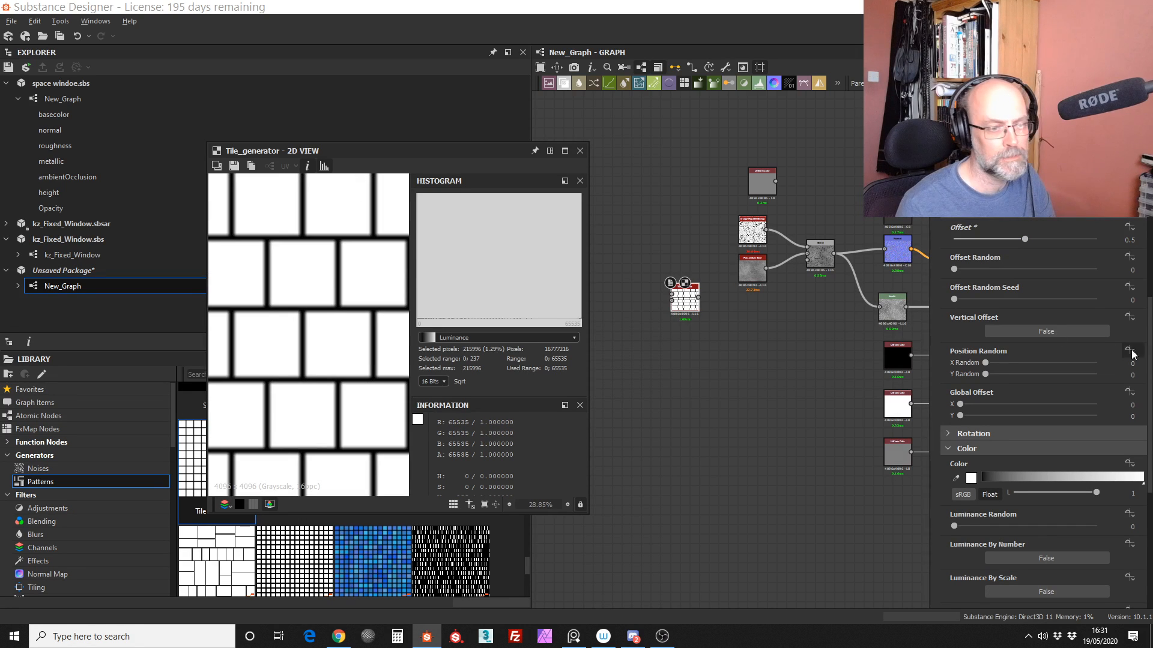
pyautogui.scroll(3, 772, 327)
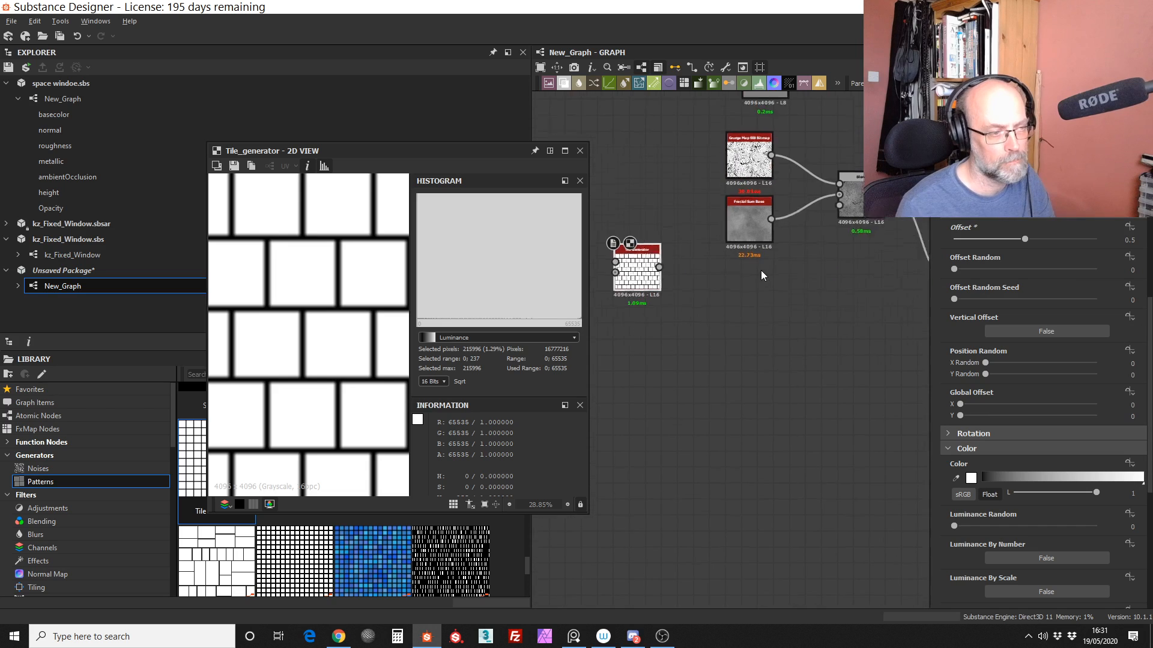
pyautogui.moveTo(742, 284); pyautogui.dragTo(805, 332, button='middle')
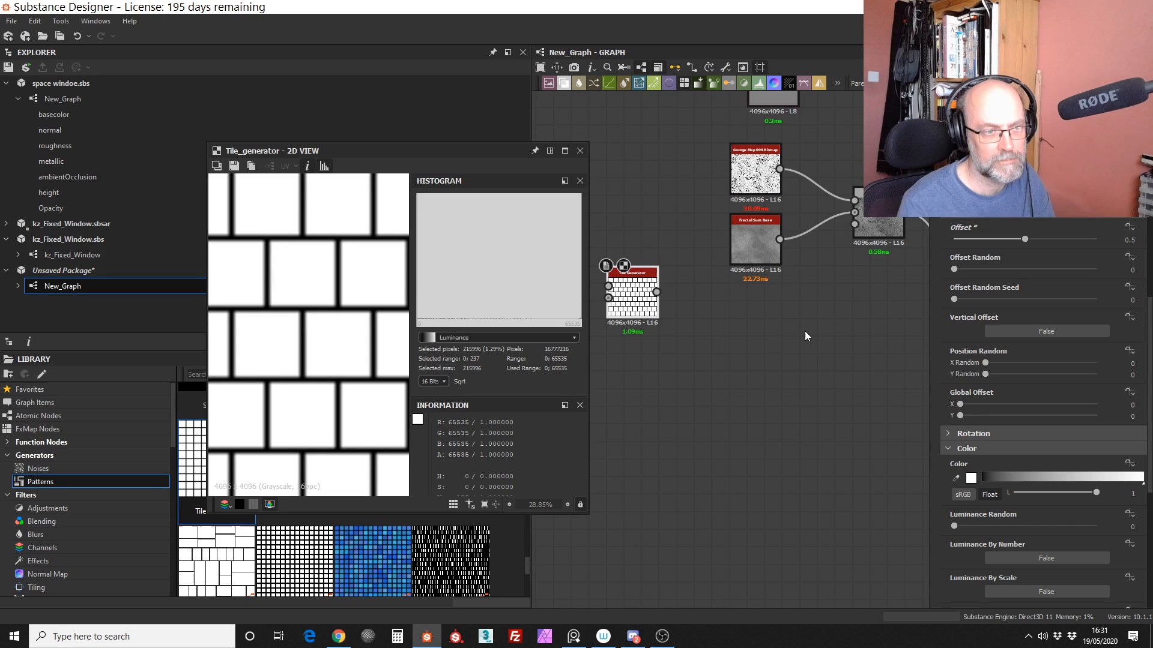
pyautogui.click(494, 504)
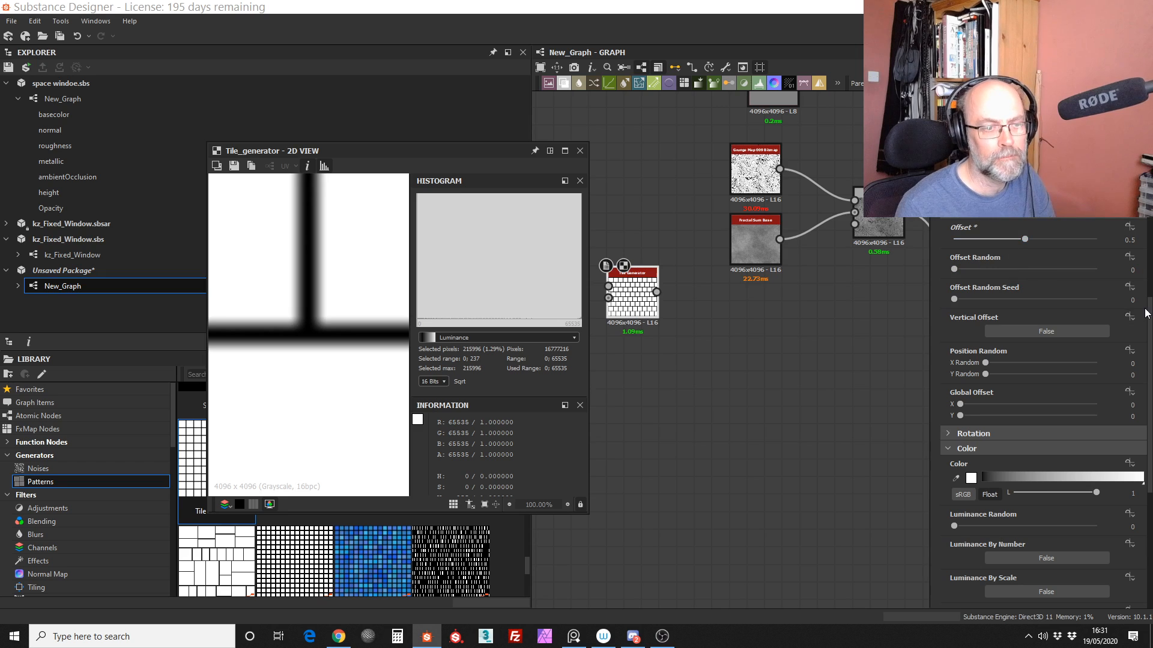
# Step: Change the Tile Generator's pattern from Brick to Square and review the output zoomed out
pyautogui.scroll(1, 1043, 269)
pyautogui.scroll(5, 1043, 360)
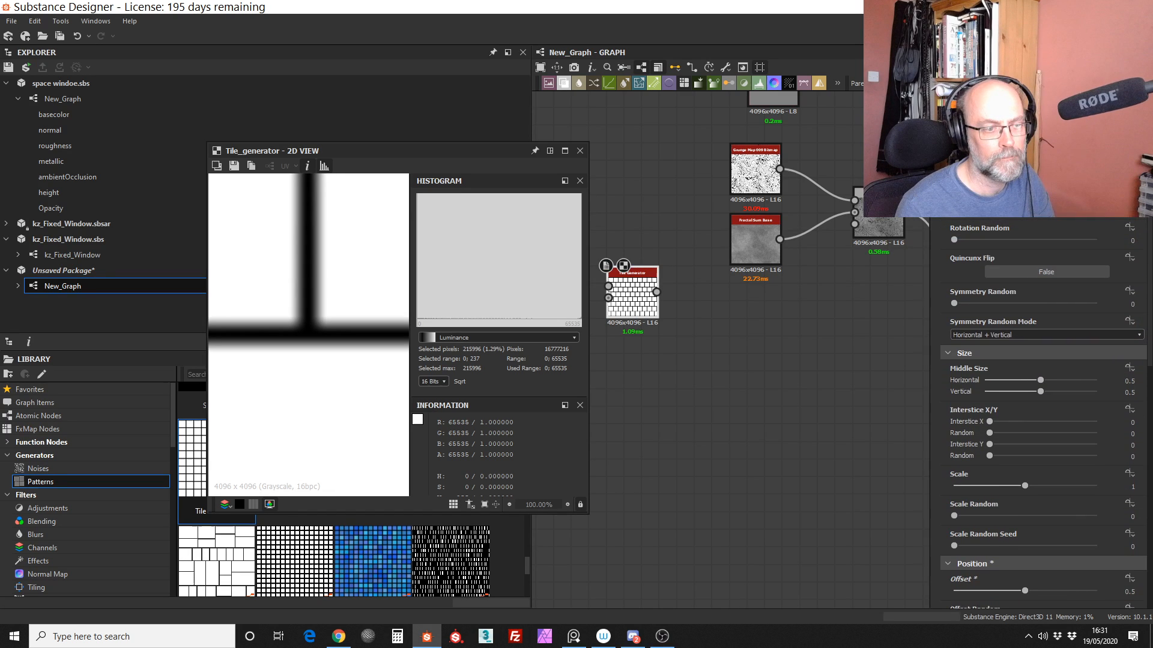
pyautogui.moveTo(1150, 324); pyautogui.dragTo(1150, 287)
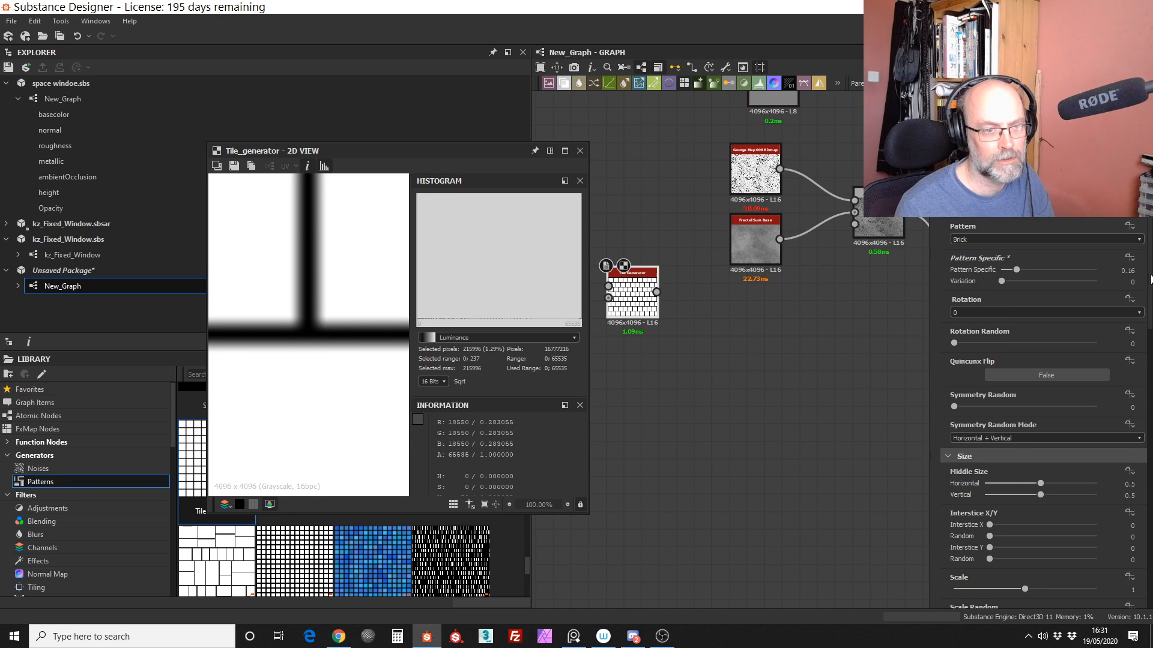
pyautogui.scroll(1, 1150, 265)
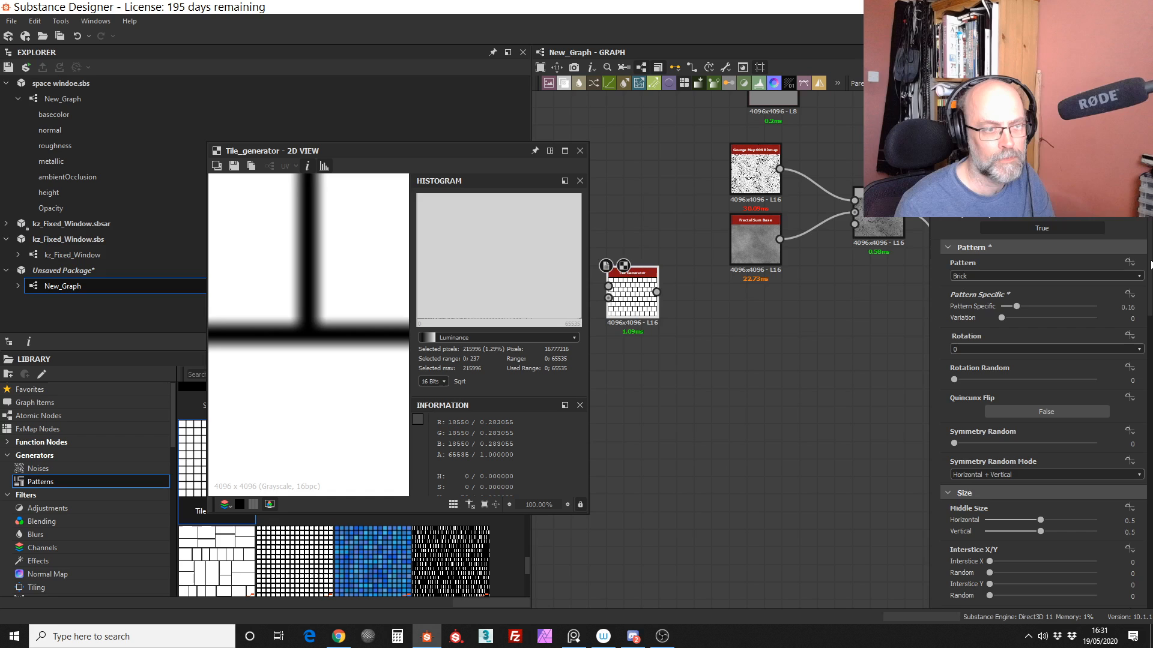
pyautogui.scroll(-6, 1151, 264)
pyautogui.scroll(6, 1043, 414)
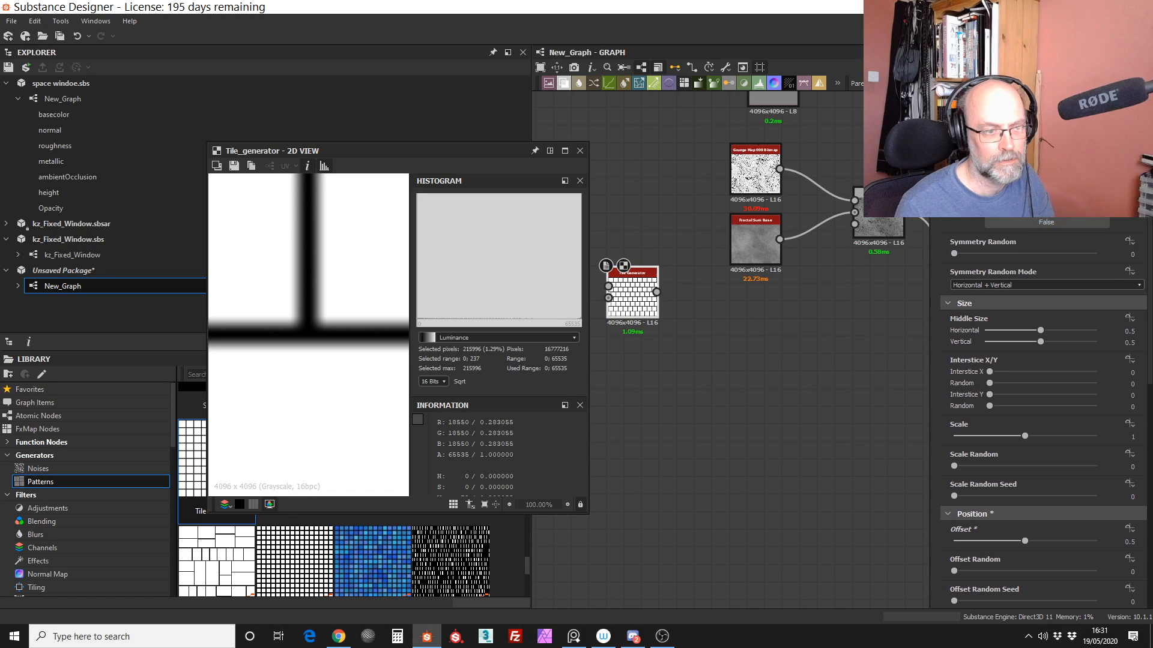
pyautogui.scroll(1, 1090, 290)
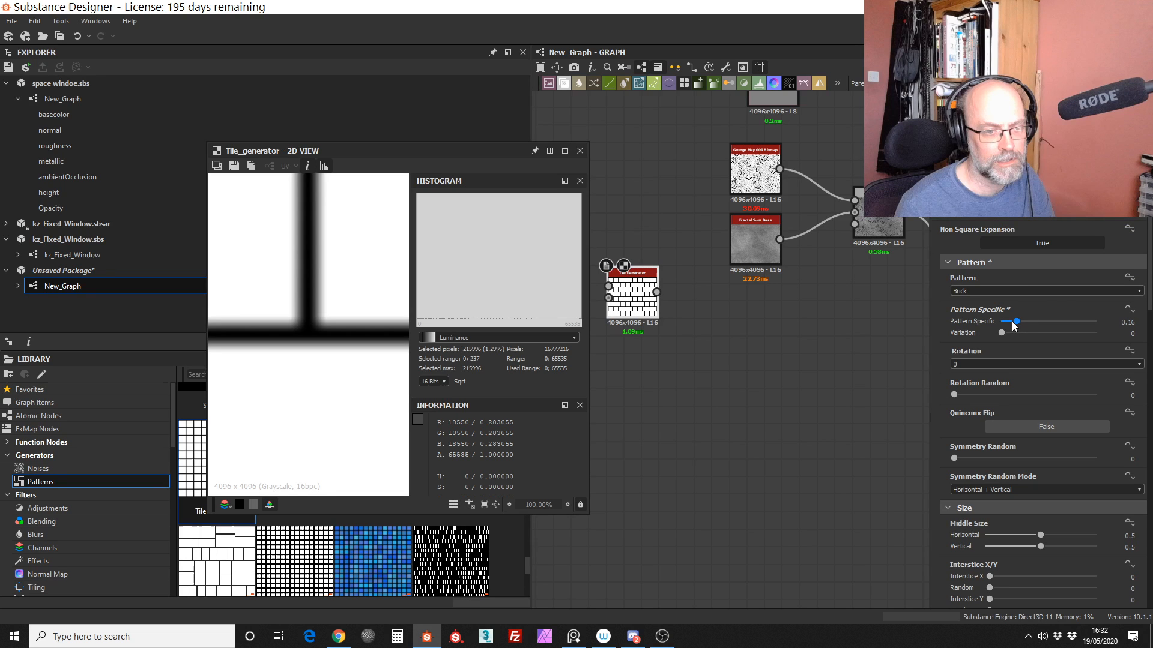
pyautogui.click(1023, 291)
pyautogui.click(989, 310)
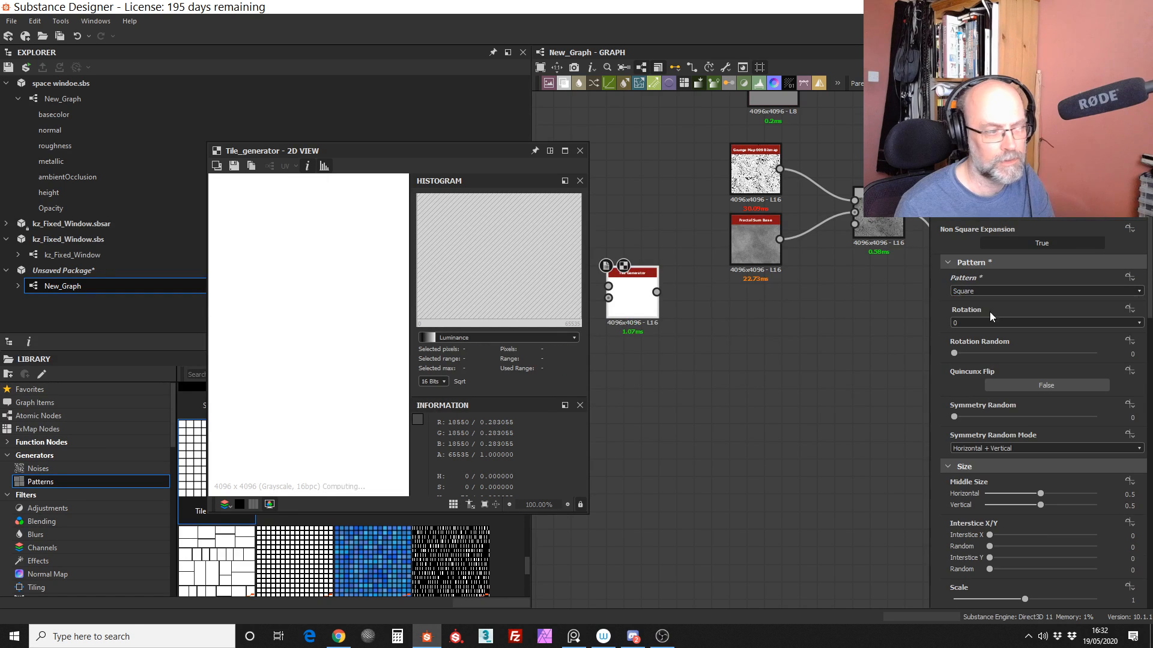
pyautogui.scroll(-5, 342, 422)
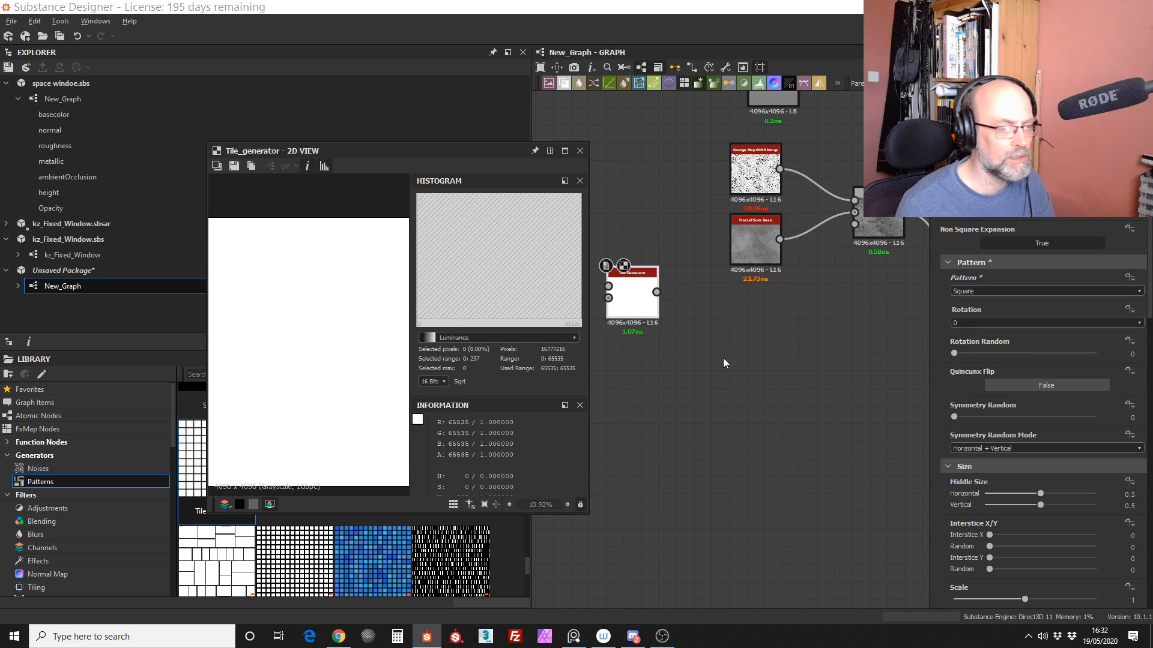
# Step: Set the Tile Generator's Luminance Random to 1 and enlarge the 2D view to show all the tiles
pyautogui.scroll(-10, 1073, 463)
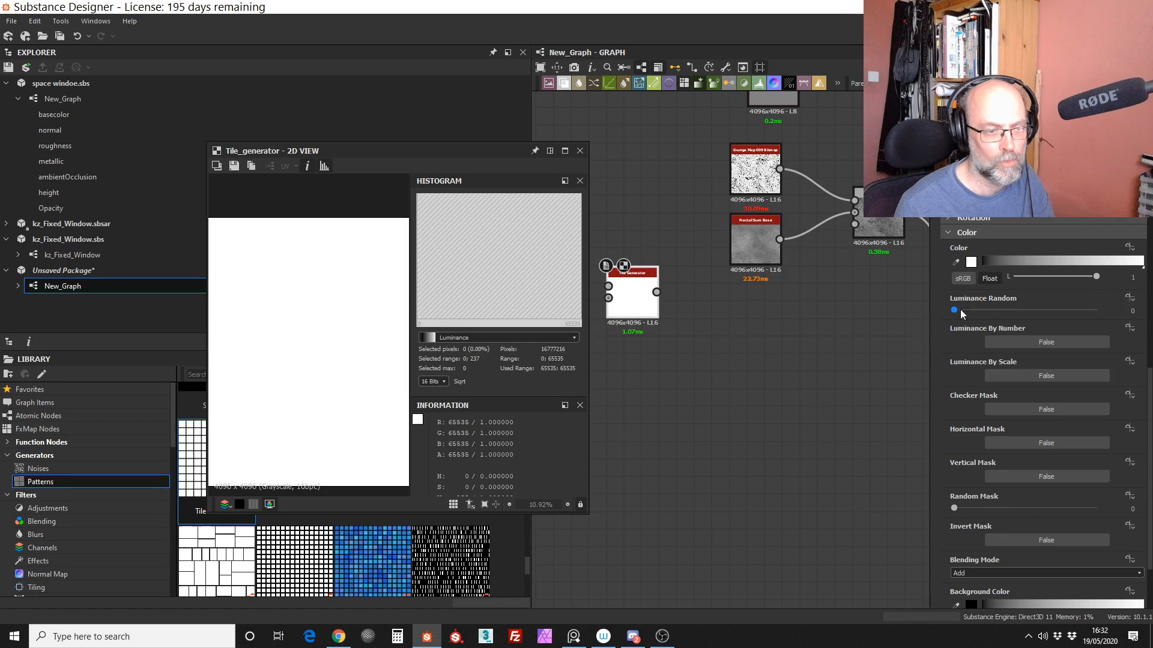
pyautogui.moveTo(959, 308); pyautogui.dragTo(1104, 310)
pyautogui.moveTo(406, 151); pyautogui.dragTo(264, 126)
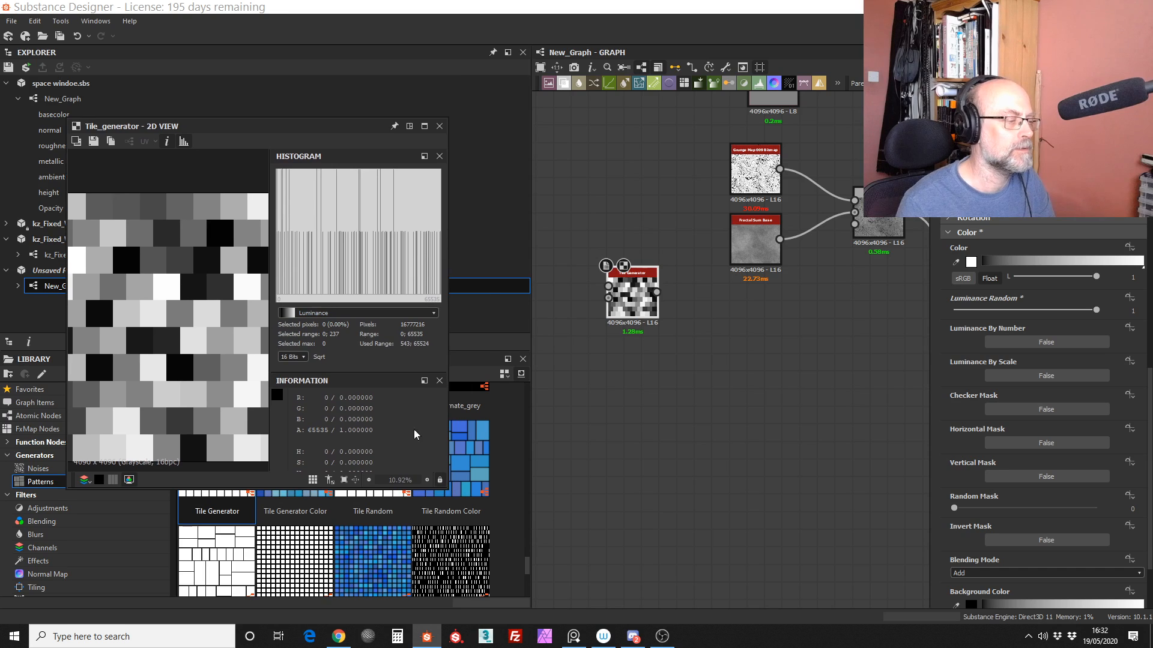
pyautogui.moveTo(448, 489); pyautogui.dragTo(674, 547)
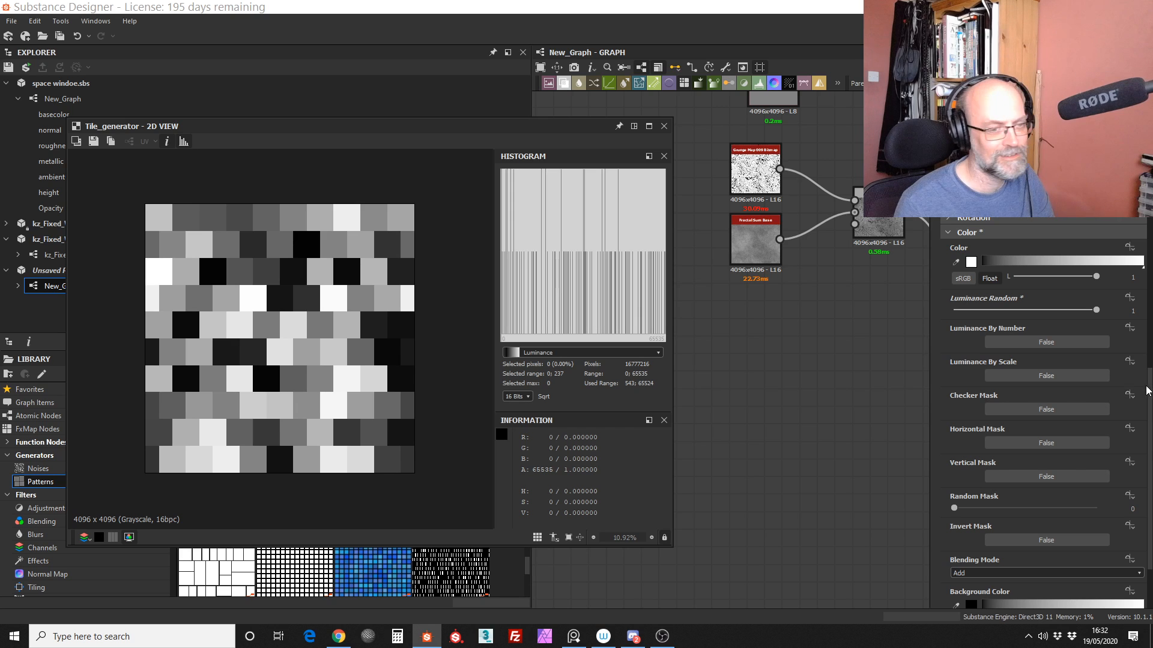
# Step: Lower the Tile Generator's X Amount to 6 to make the tiles wider
pyautogui.scroll(10, 1146, 390)
pyautogui.scroll(5, 1146, 390)
pyautogui.moveTo(1149, 210); pyautogui.dragTo(1149, 210)
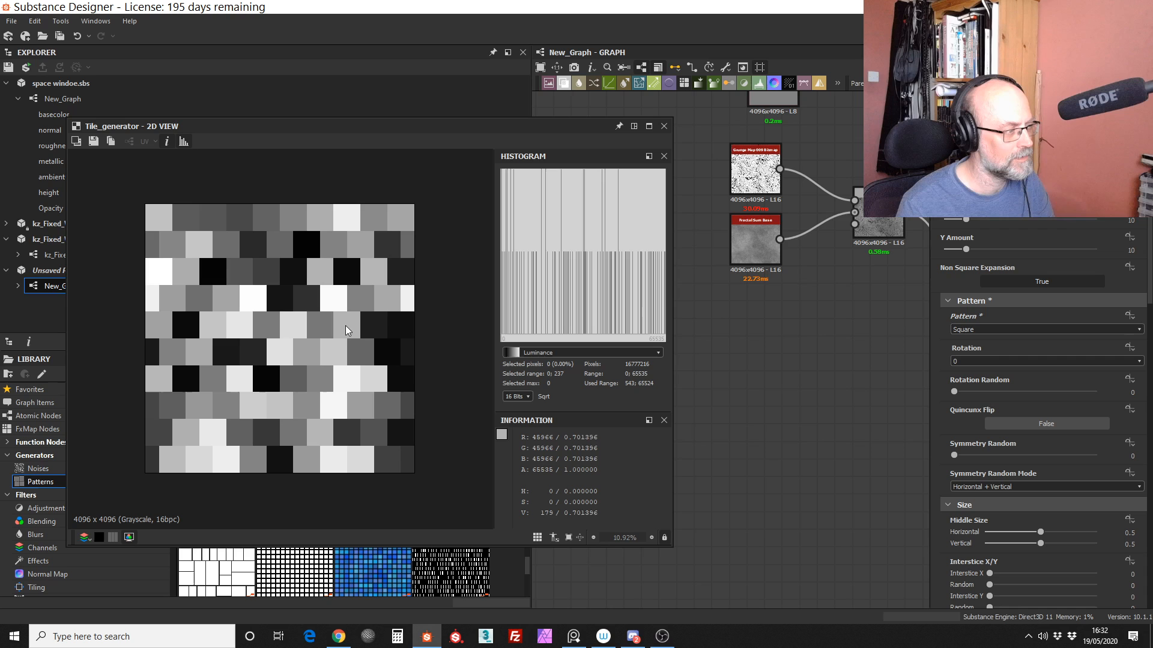
pyautogui.moveTo(966, 220); pyautogui.dragTo(957, 224)
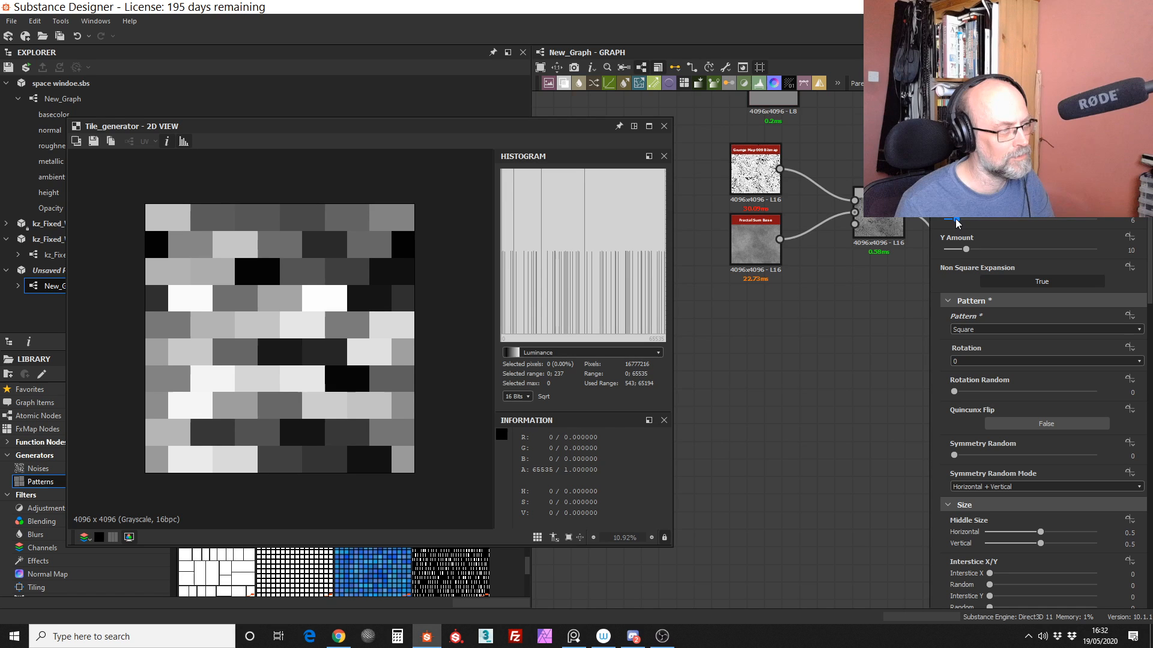
# Step: Move the floating 2D view aside so the grunge, Fractal Sum Base and Blend nodes in the graph are accessible
pyautogui.moveTo(956, 223); pyautogui.dragTo(956, 222)
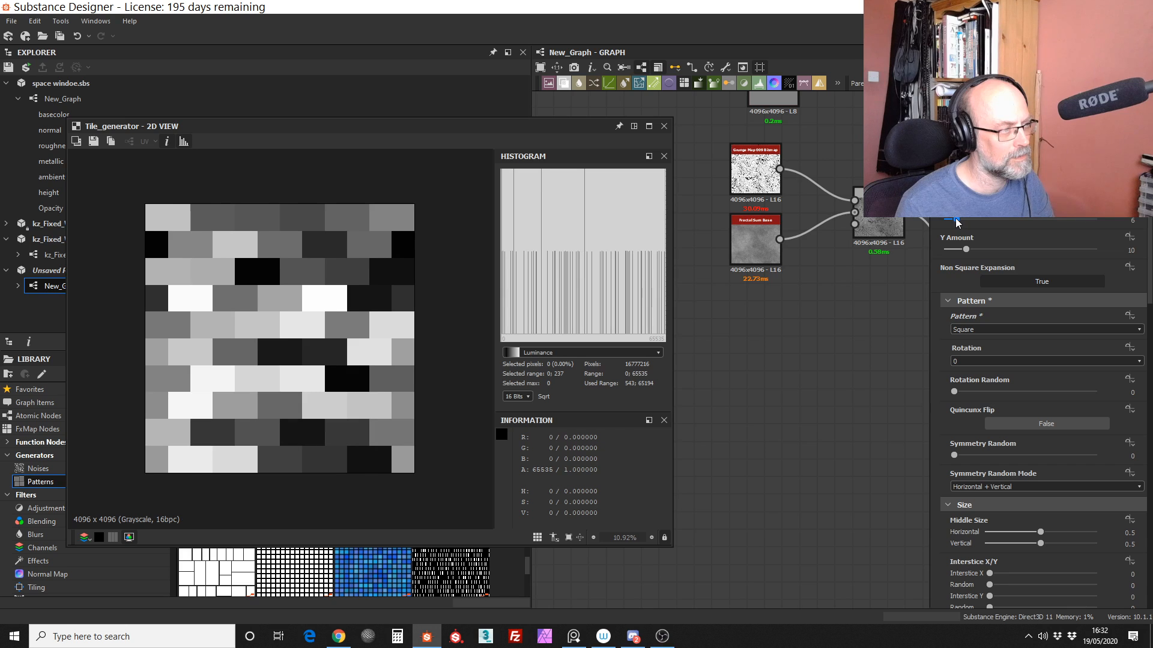
pyautogui.moveTo(798, 303); pyautogui.dragTo(788, 334, button='middle')
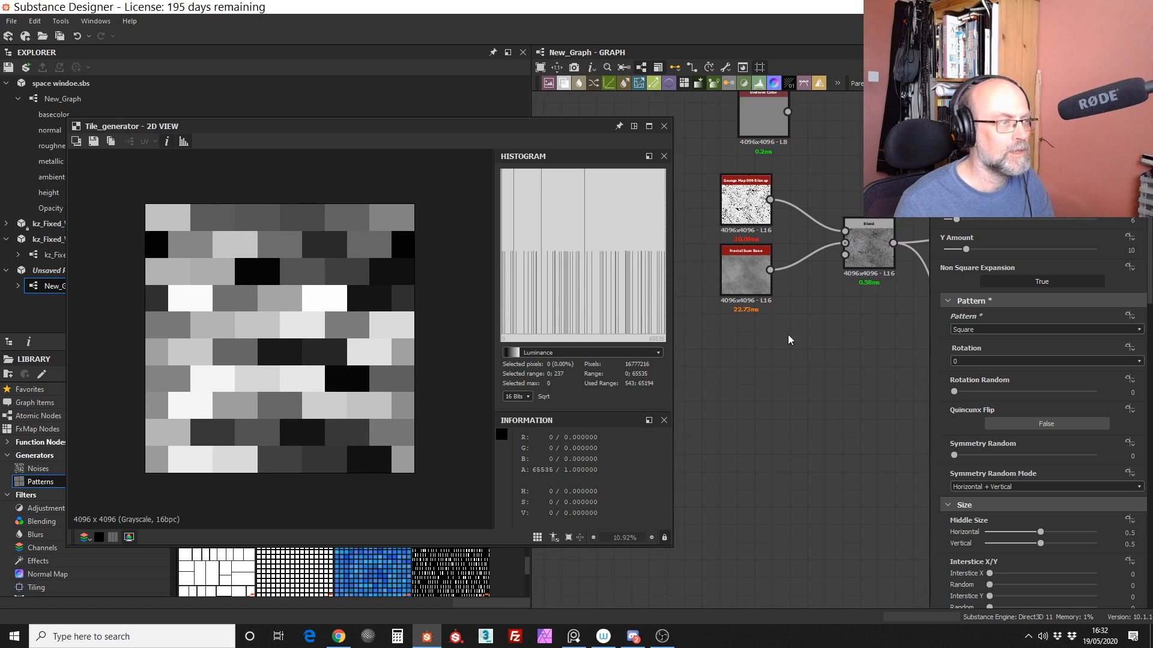
pyautogui.moveTo(571, 127); pyautogui.dragTo(450, 120)
pyautogui.moveTo(713, 329); pyautogui.dragTo(706, 412, button='middle')
pyautogui.scroll(-1, 682, 362)
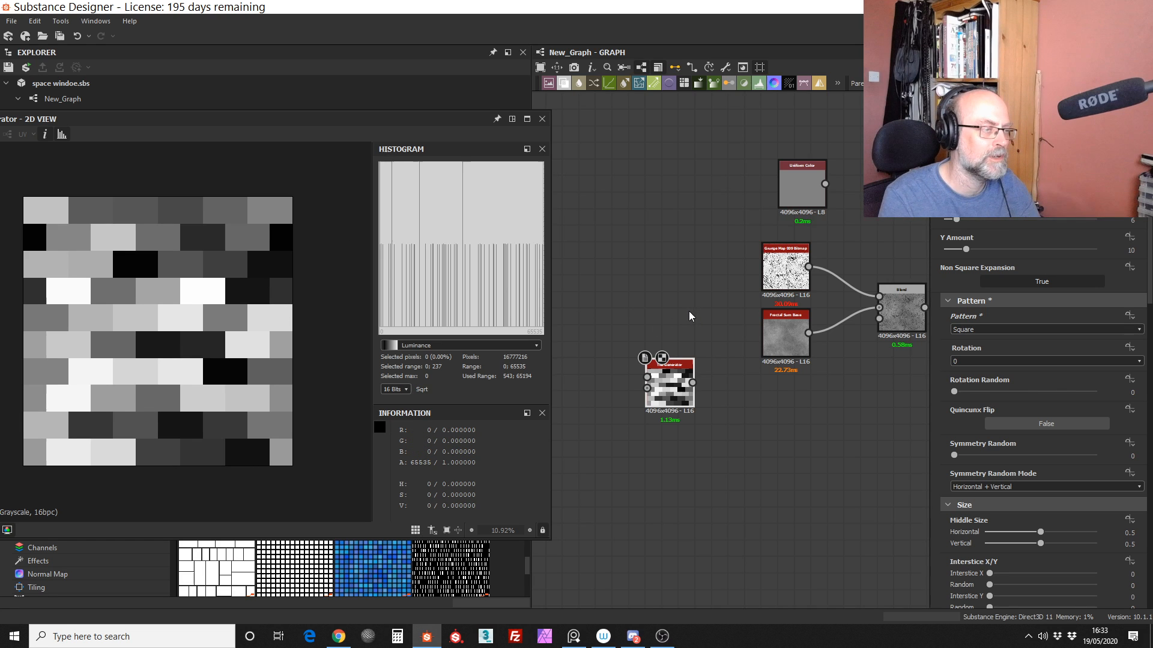
pyautogui.moveTo(440, 114); pyautogui.dragTo(492, 97)
pyautogui.moveTo(731, 172); pyautogui.dragTo(669, 182, button='middle')
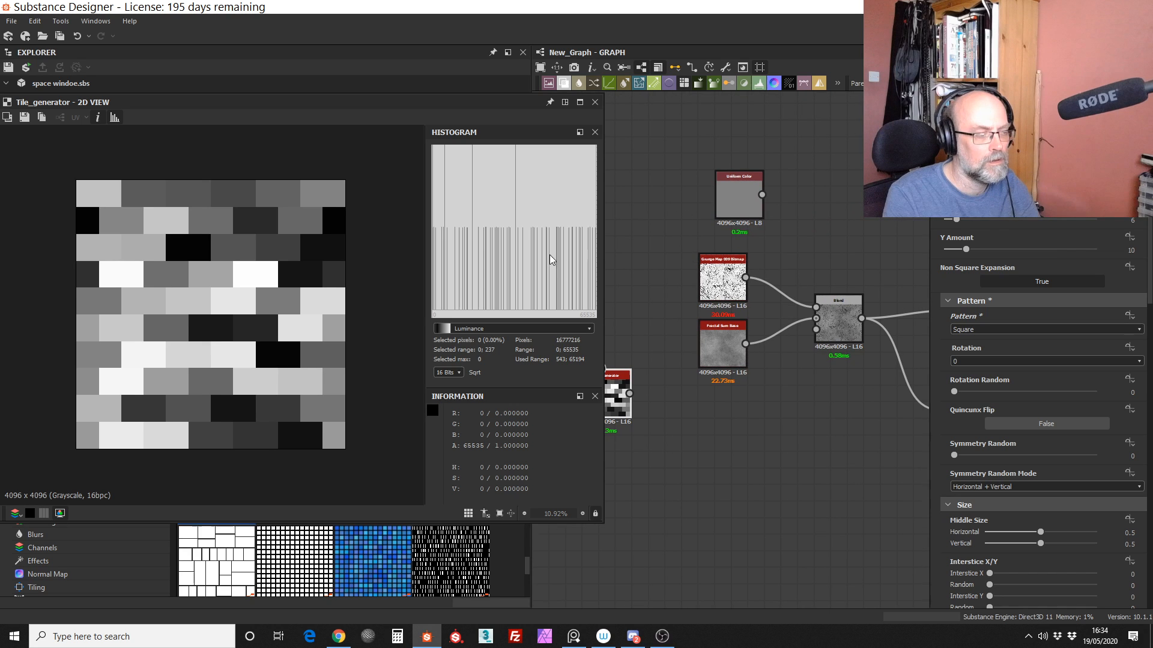
# Step: Duplicate the Fractal Sum Base node, place the copy above the Blend node and set its Random Seed to 5
pyautogui.click(723, 347)
pyautogui.moveTo(792, 234); pyautogui.dragTo(765, 237, button='middle')
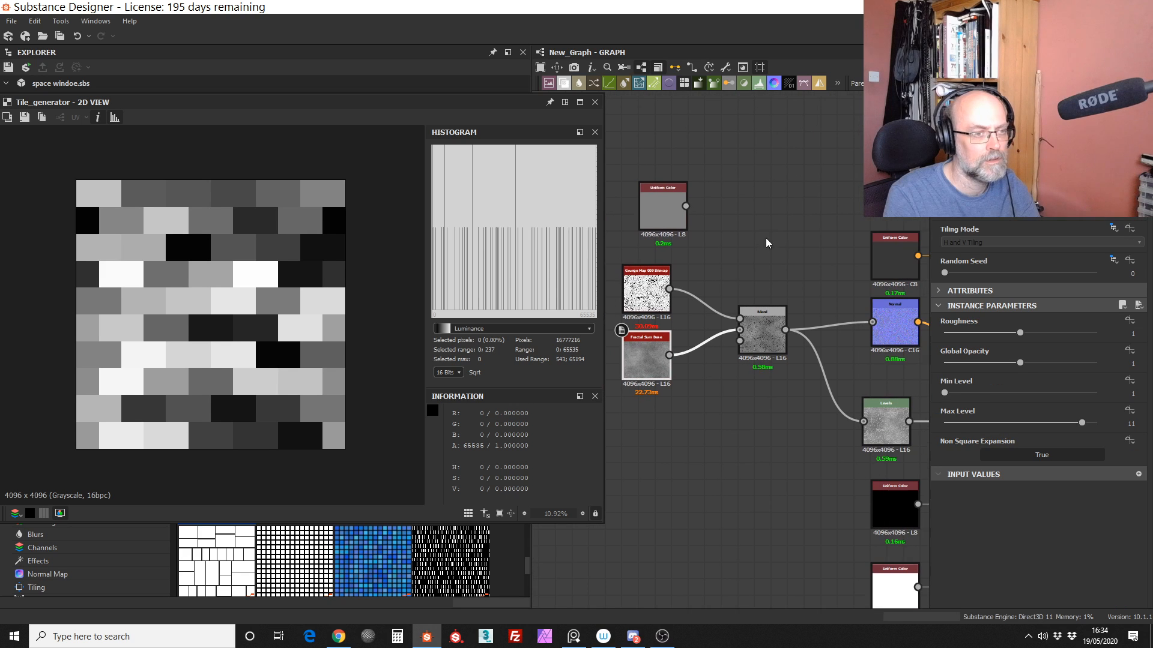
pyautogui.click(682, 408)
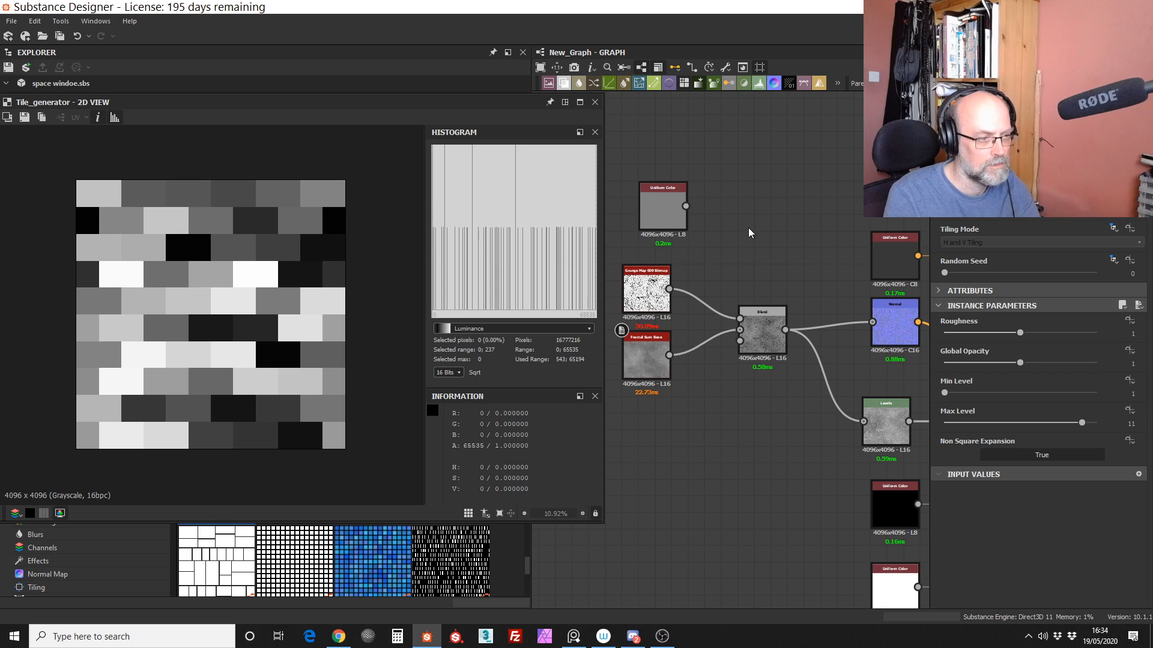
pyautogui.hotkey('ctrl', 'v')
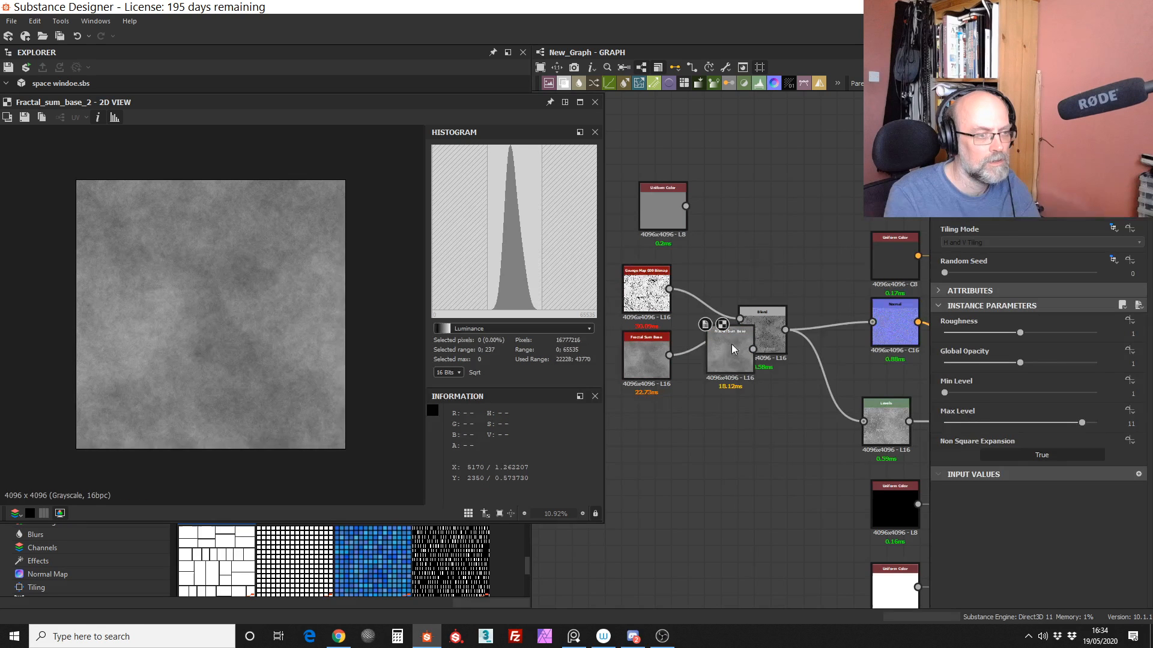
pyautogui.moveTo(731, 344); pyautogui.dragTo(763, 234)
pyautogui.click(1020, 272)
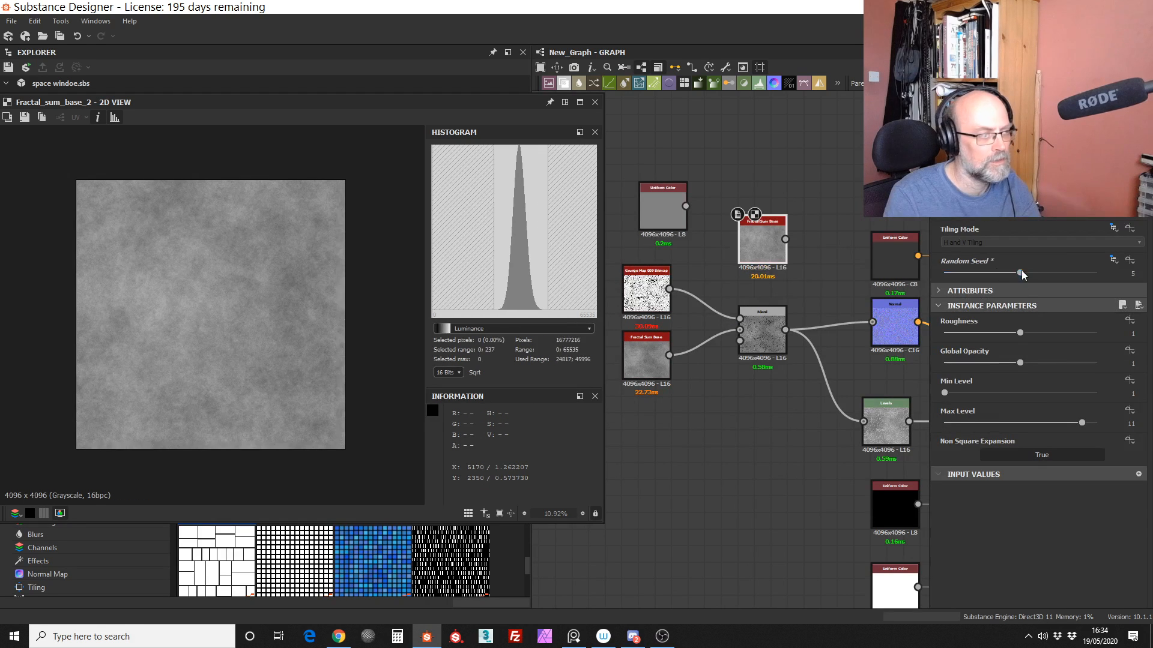
# Step: Set the copied Fractal Sum Base's Min Level to 2 and Max Level to 7 for softer, larger clouds
pyautogui.moveTo(944, 393); pyautogui.dragTo(968, 392)
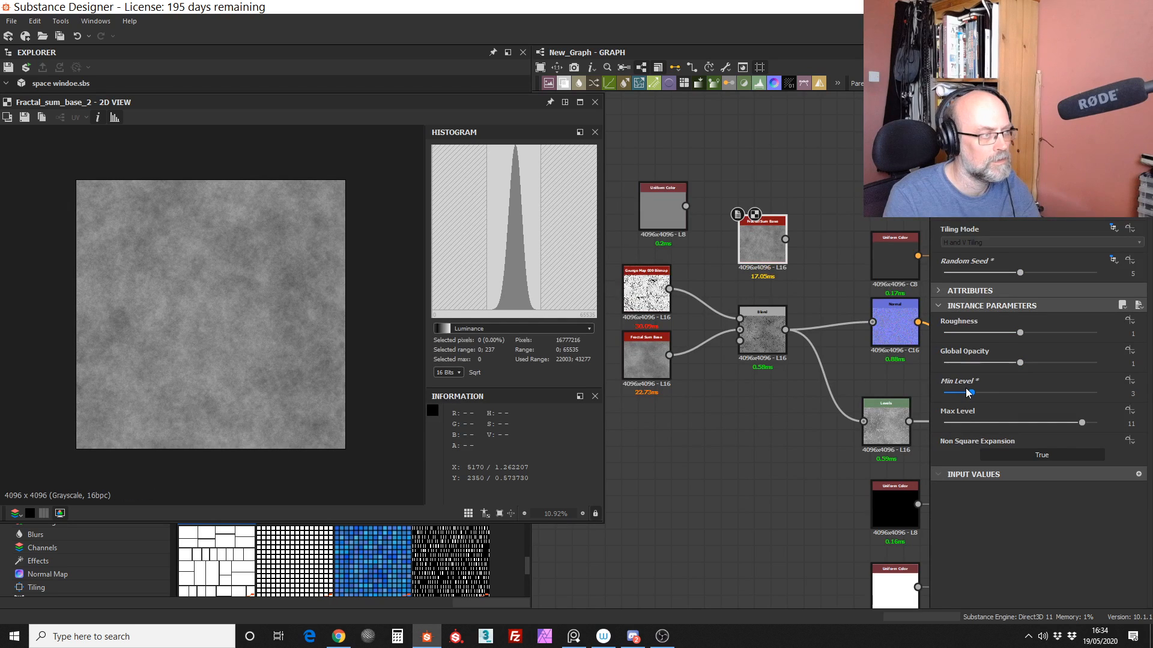
pyautogui.moveTo(1081, 424); pyautogui.dragTo(1052, 430)
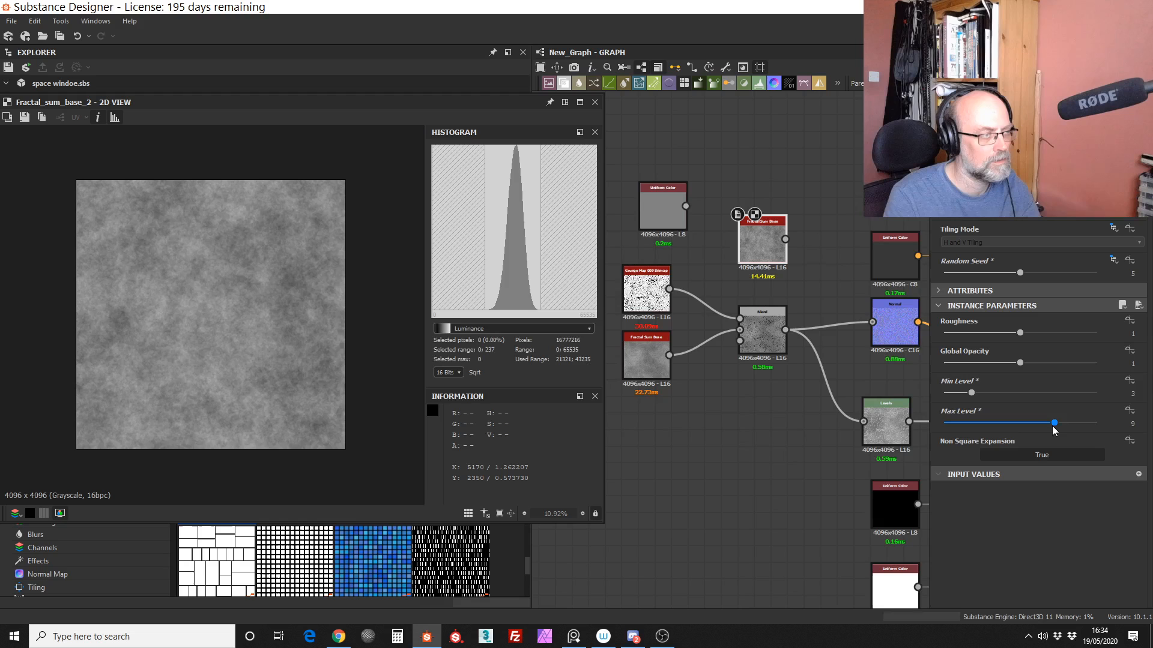
pyautogui.moveTo(999, 393)
pyautogui.mouseDown()
pyautogui.moveTo(1016, 395)
pyautogui.moveTo(979, 395)
pyautogui.mouseUp()
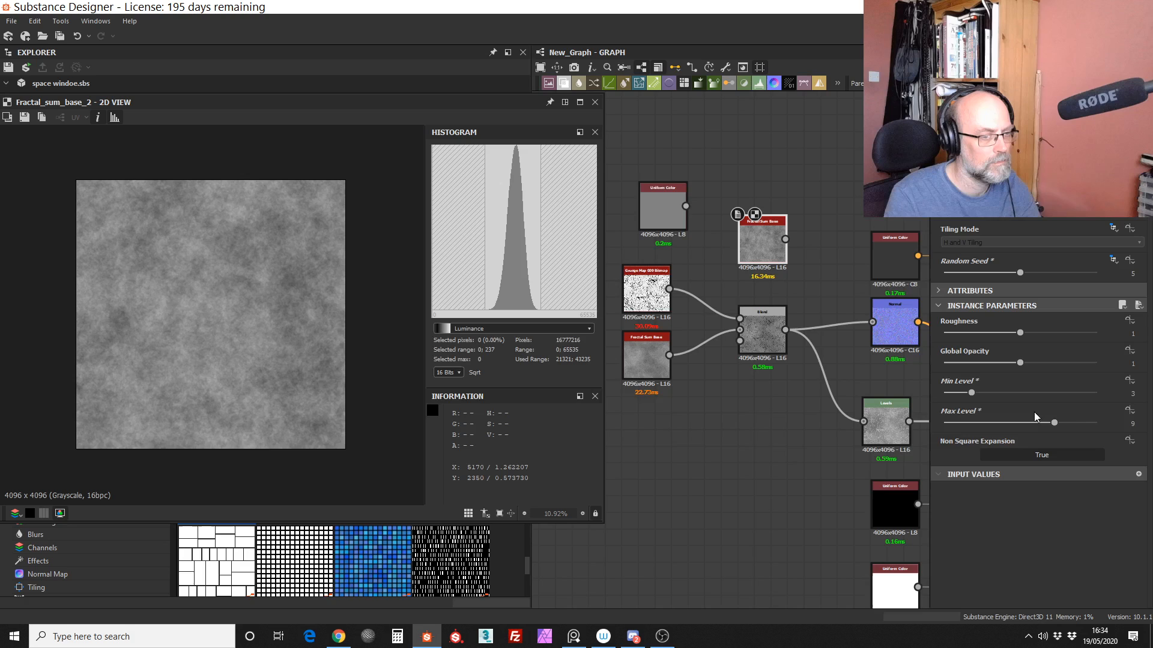
pyautogui.moveTo(1054, 422); pyautogui.dragTo(1026, 425)
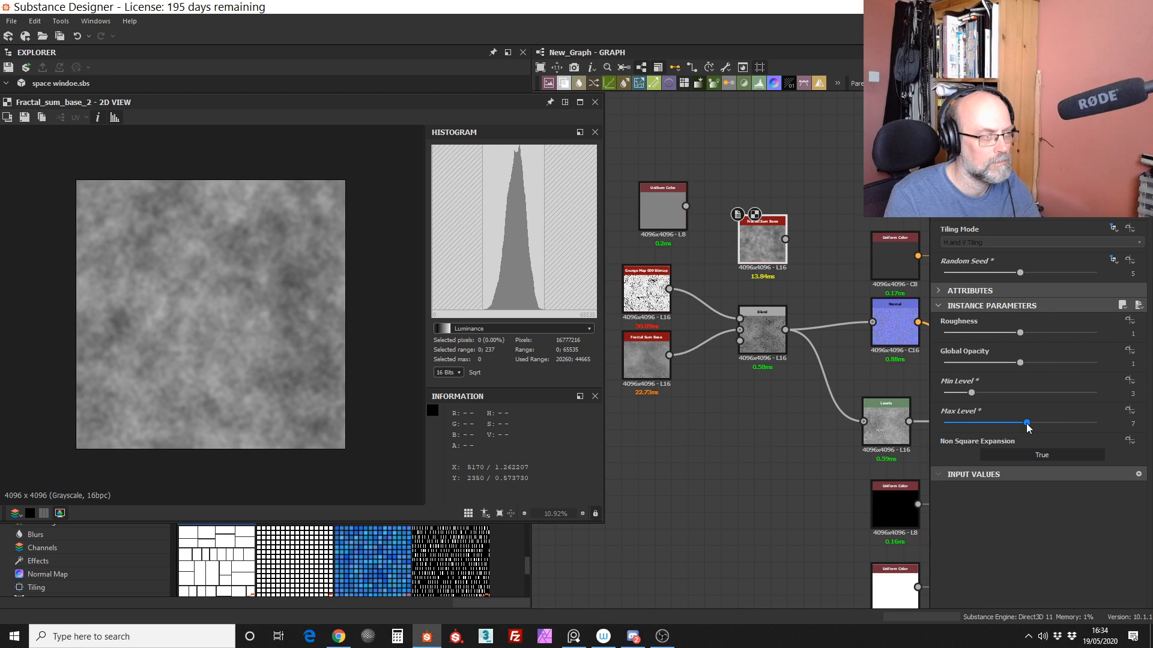
pyautogui.moveTo(970, 393); pyautogui.dragTo(961, 394)
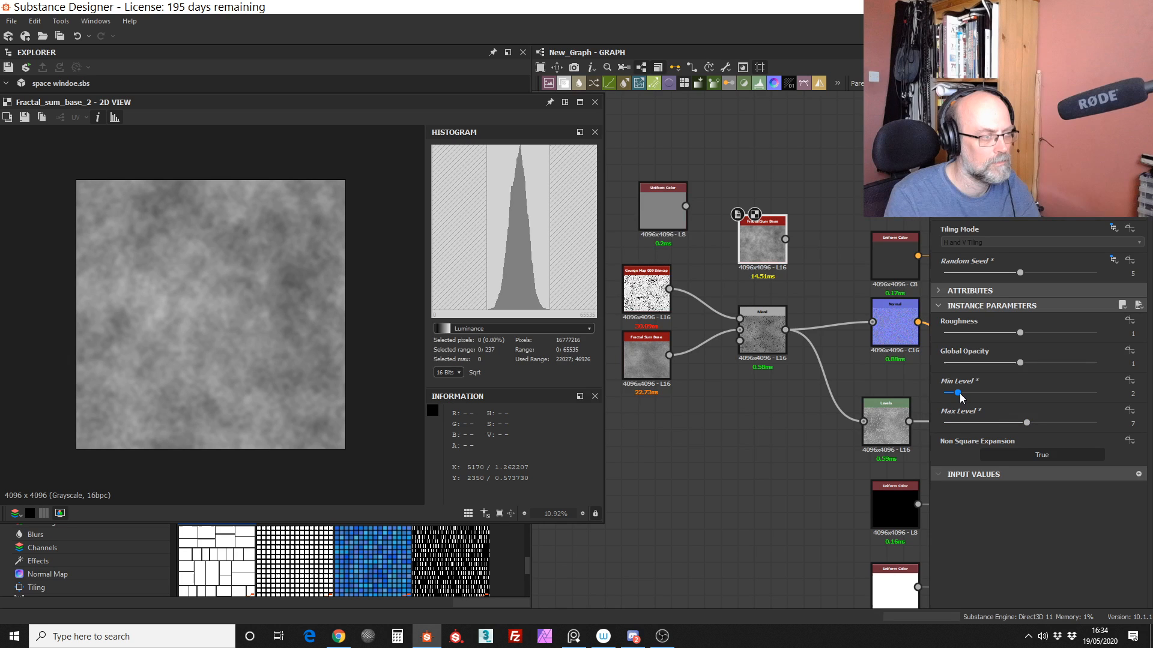
# Step: Feed the copied Fractal Sum Base into the Base Color output in place of the Uniform Color node
pyautogui.moveTo(853, 280); pyautogui.dragTo(775, 285, button='middle')
pyautogui.moveTo(694, 237); pyautogui.dragTo(772, 129)
pyautogui.moveTo(745, 197); pyautogui.dragTo(712, 257)
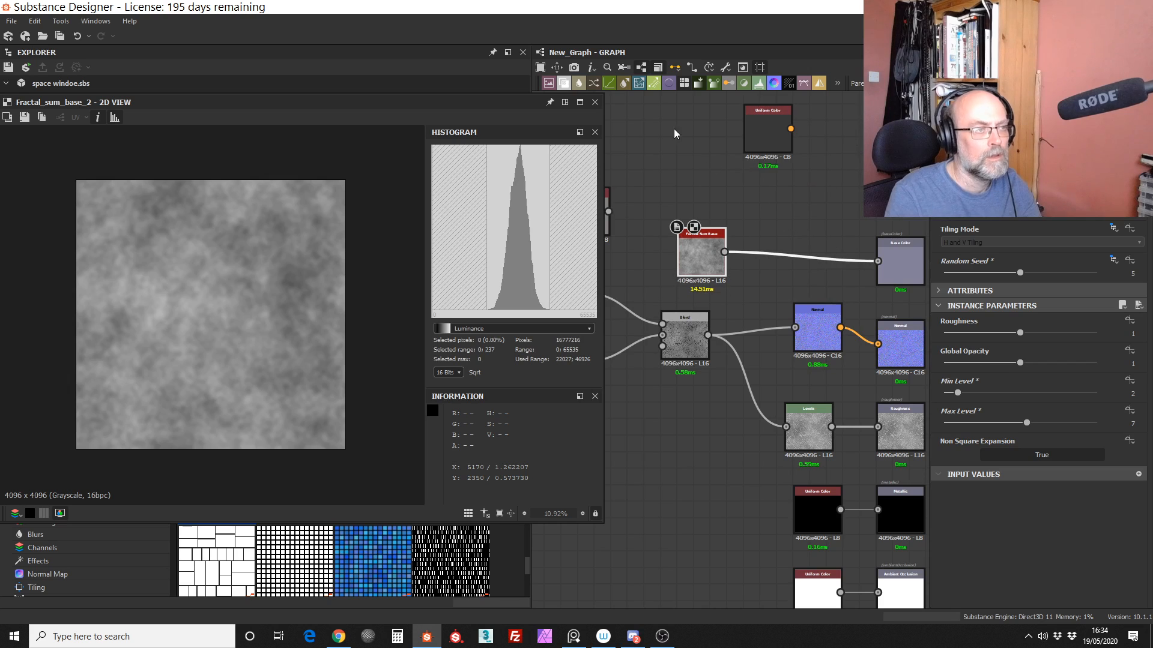
# Step: Insert a Levels node between the copied Fractal Sum Base and Base Color, and reset and view the outputs in 3D
pyautogui.click(658, 79)
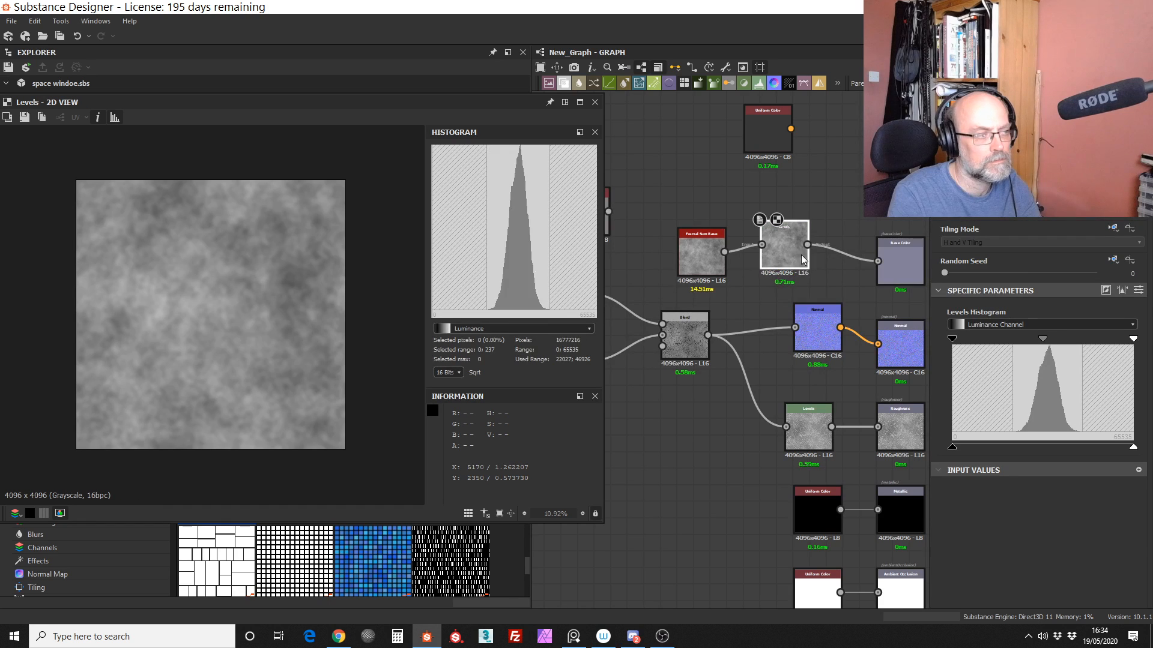
pyautogui.moveTo(791, 257); pyautogui.dragTo(808, 258)
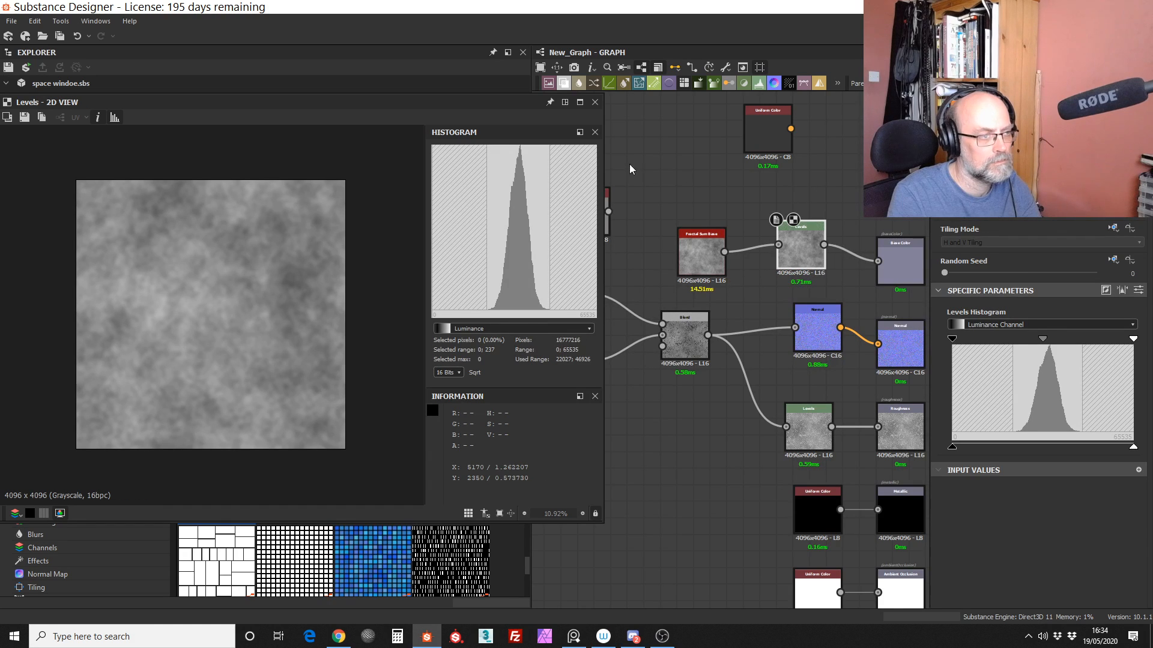
pyautogui.rightClick(814, 161)
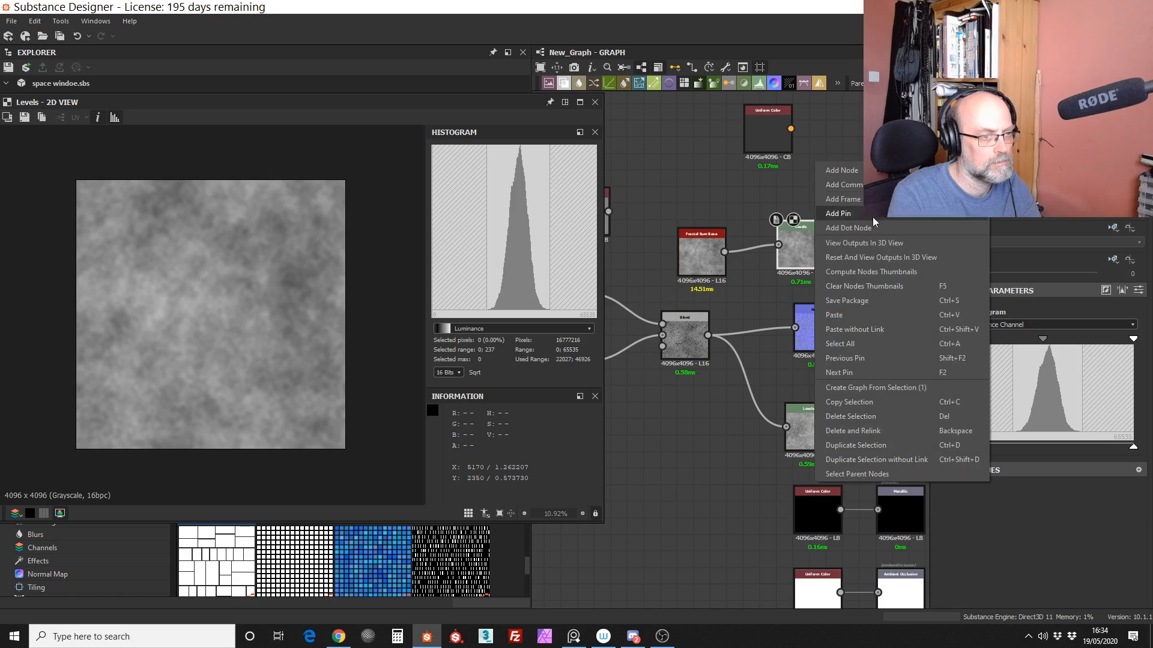
pyautogui.click(876, 258)
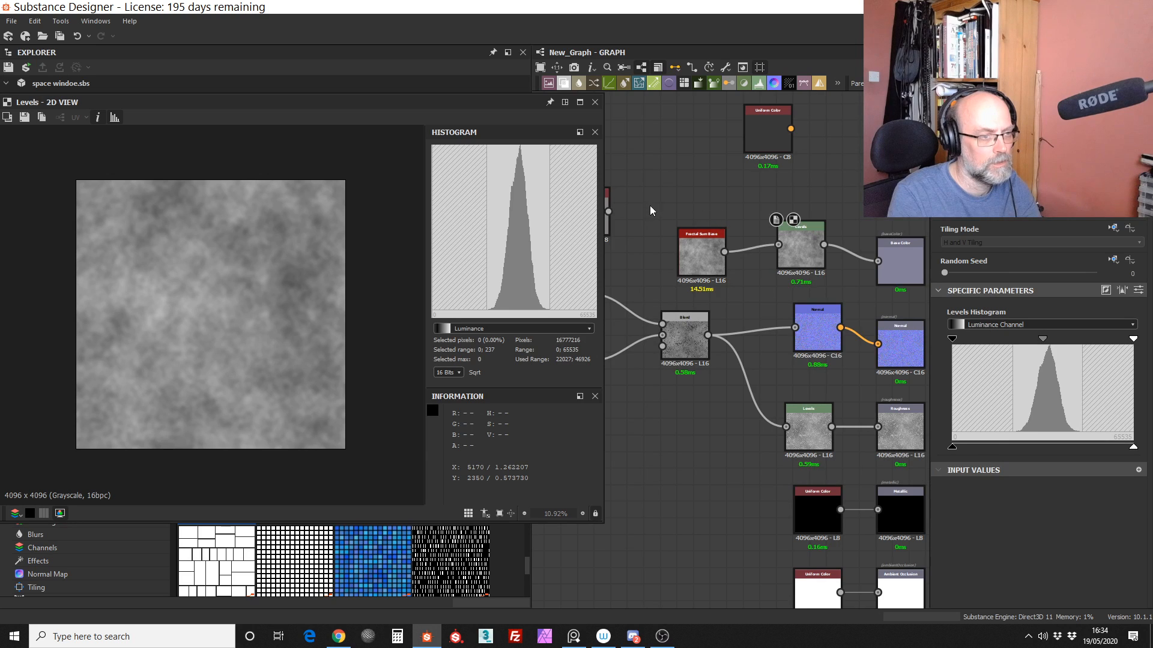
# Step: Move the Tile Generator node to just below and right of the Blend node, and close the 2D view
pyautogui.moveTo(649, 205); pyautogui.dragTo(802, 180, button='middle')
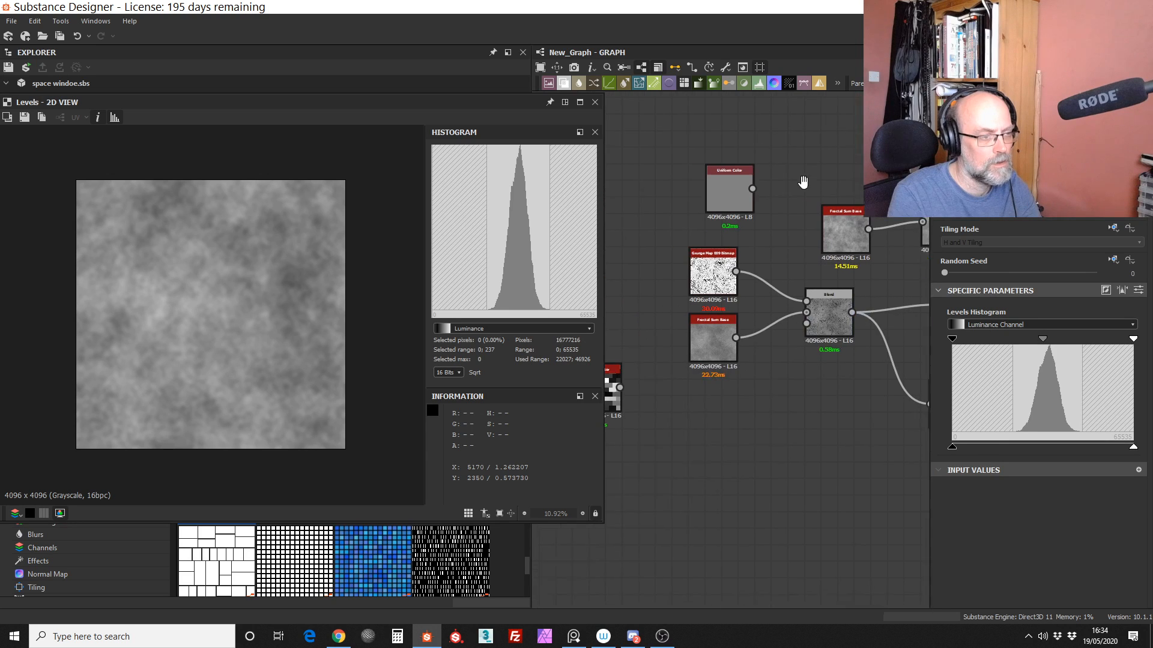
pyautogui.click(724, 274)
pyautogui.moveTo(839, 319); pyautogui.dragTo(731, 311)
pyautogui.moveTo(694, 328); pyautogui.dragTo(820, 268, button='middle')
pyautogui.moveTo(839, 279); pyautogui.dragTo(716, 278)
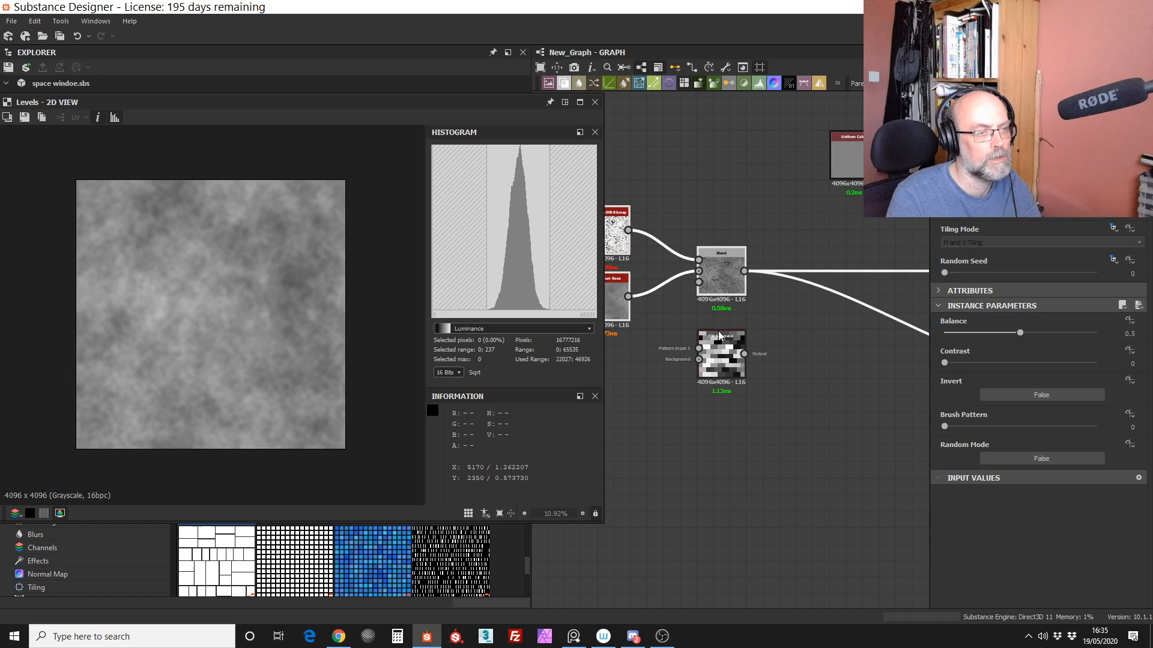
pyautogui.moveTo(719, 336); pyautogui.dragTo(802, 336)
pyautogui.moveTo(802, 336); pyautogui.dragTo(764, 346, button='middle')
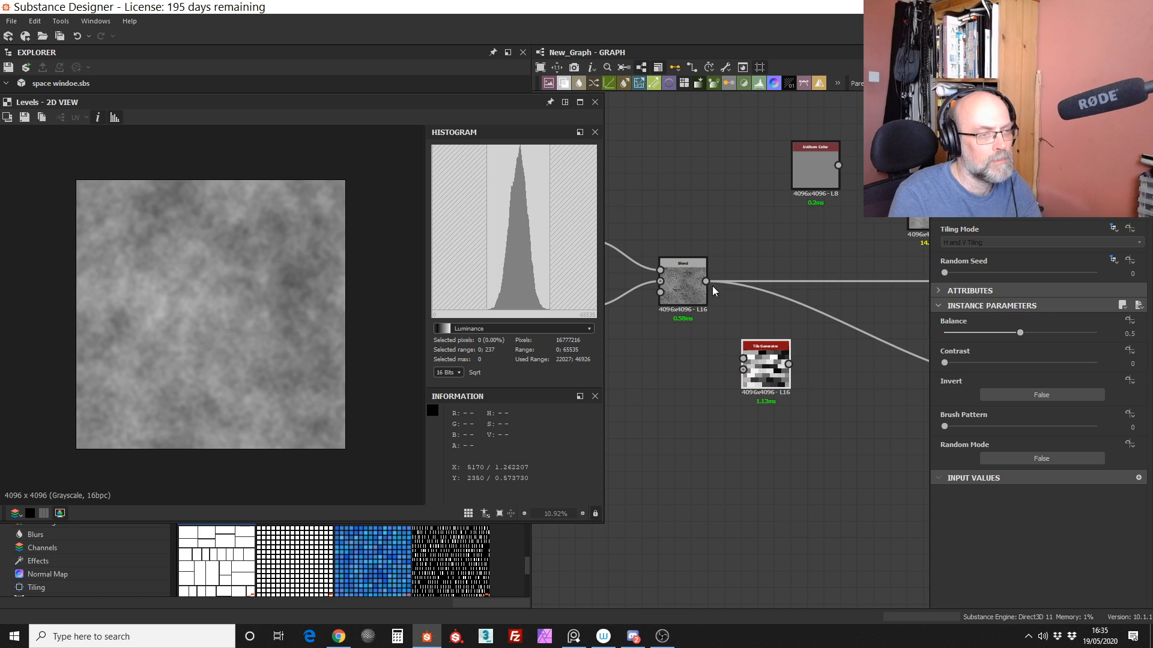
pyautogui.click(595, 102)
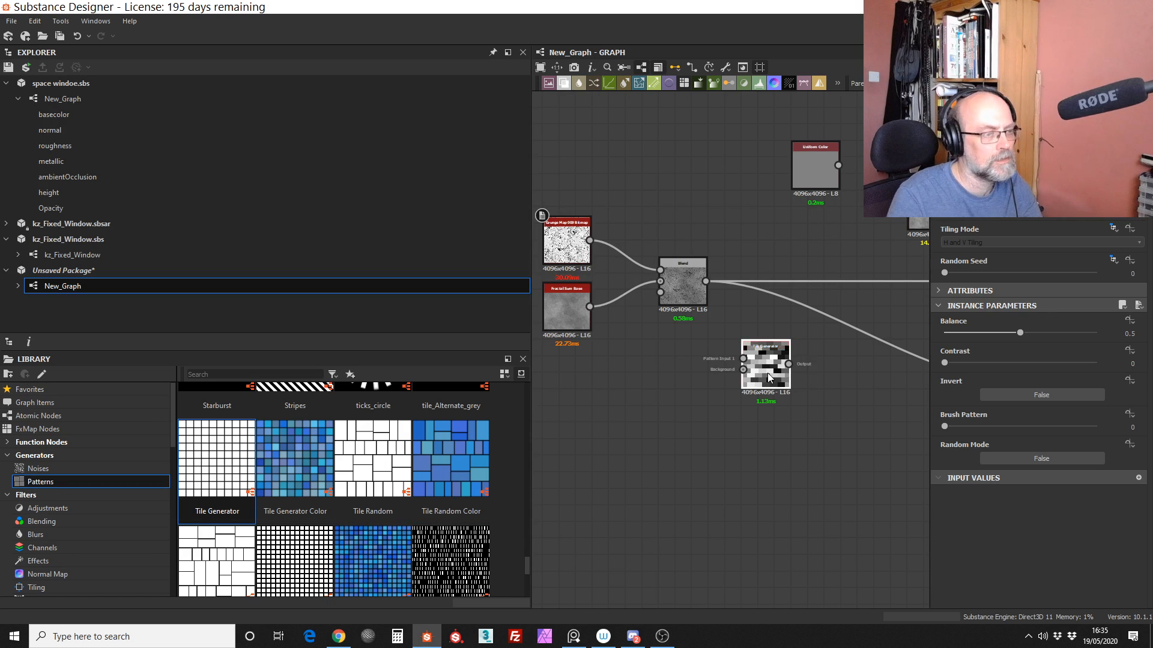
# Step: Examine the Tile Generator and Blend node thumbnails up close to compare the panel and crack patterns
pyautogui.scroll(5, 823, 416)
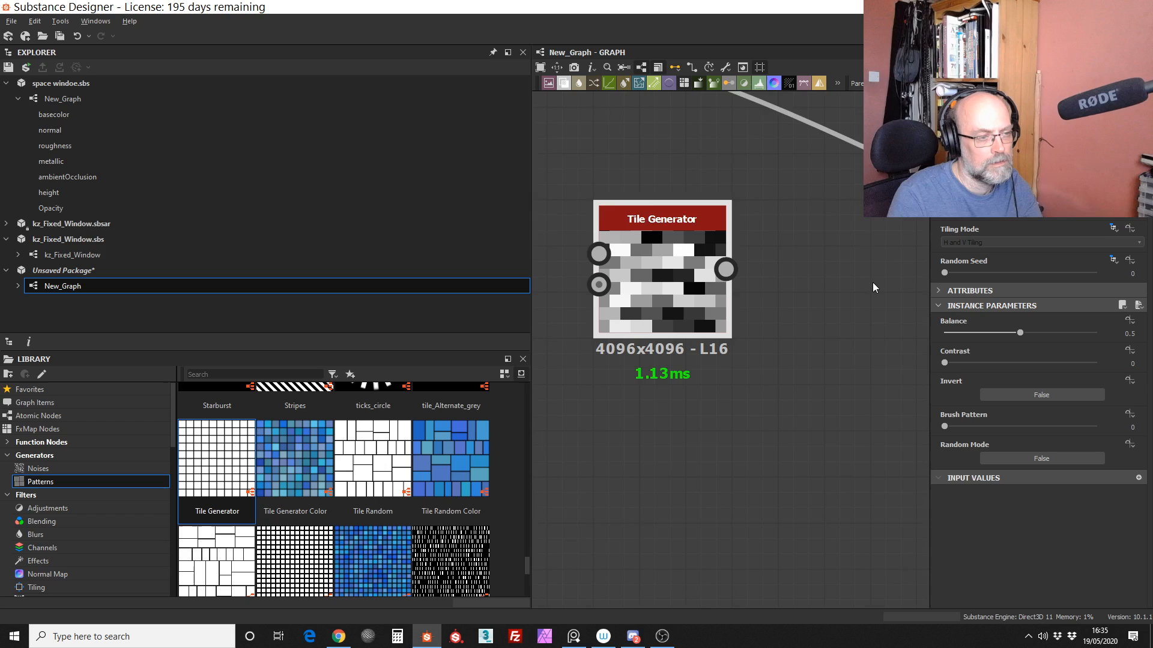
pyautogui.scroll(-4, 873, 288)
pyautogui.scroll(6, 697, 354)
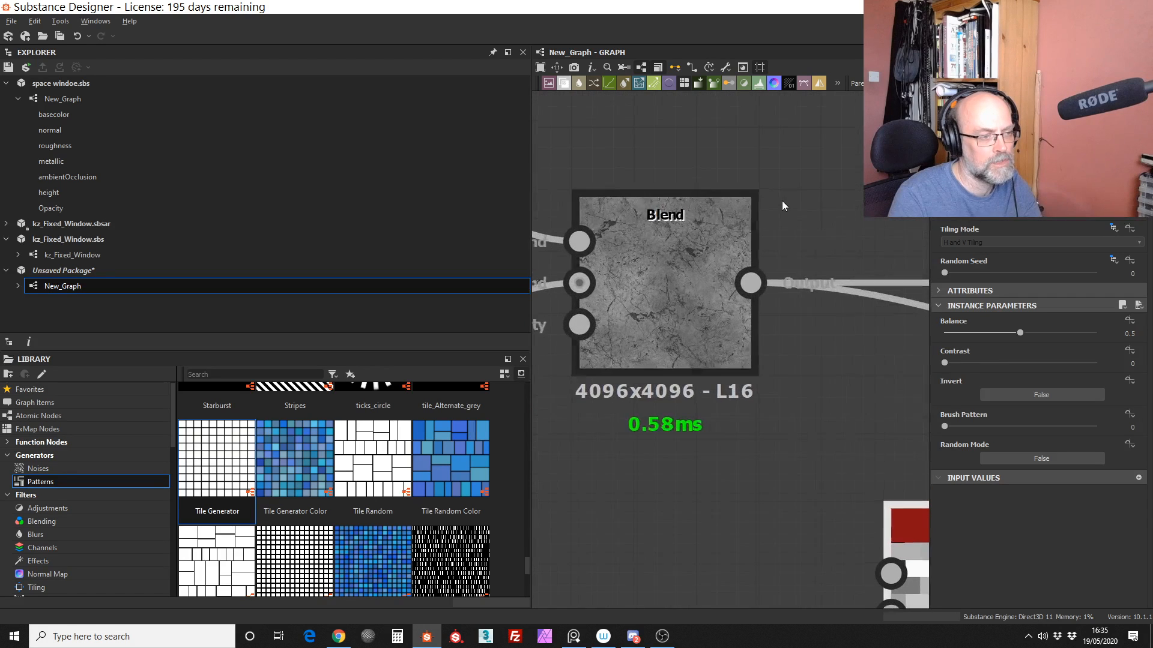
pyautogui.scroll(1, 702, 309)
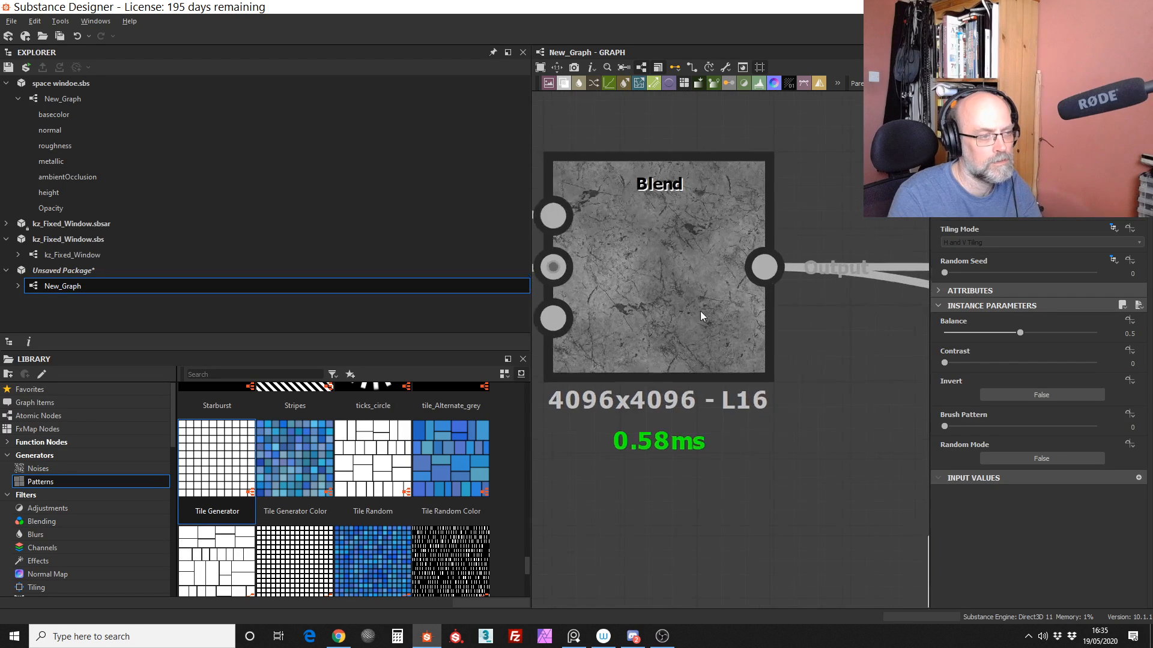
pyautogui.scroll(-7, 694, 339)
pyautogui.moveTo(676, 427); pyautogui.dragTo(553, 380, button='middle')
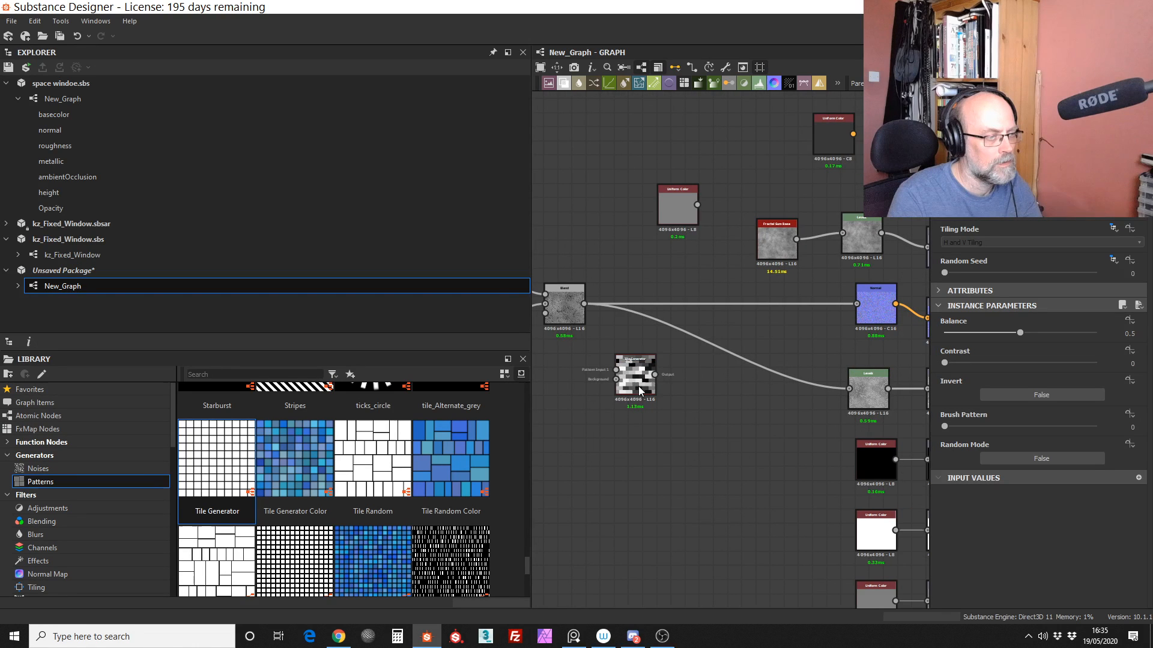
pyautogui.scroll(-5, 530, 573)
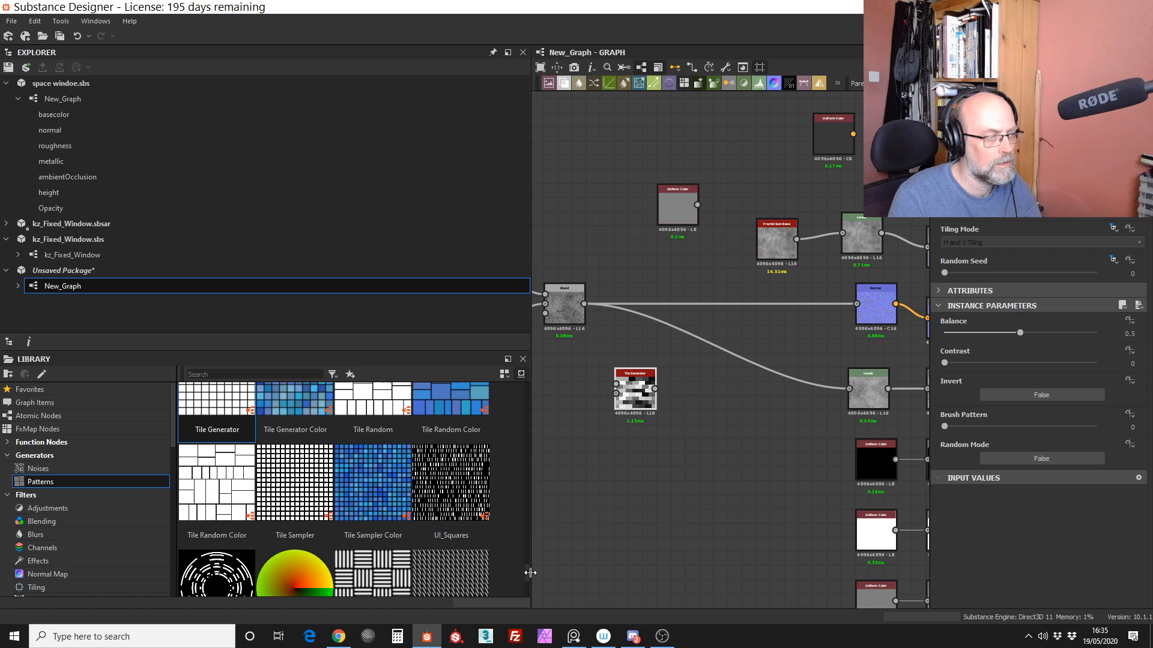
pyautogui.moveTo(531, 581); pyautogui.dragTo(534, 499)
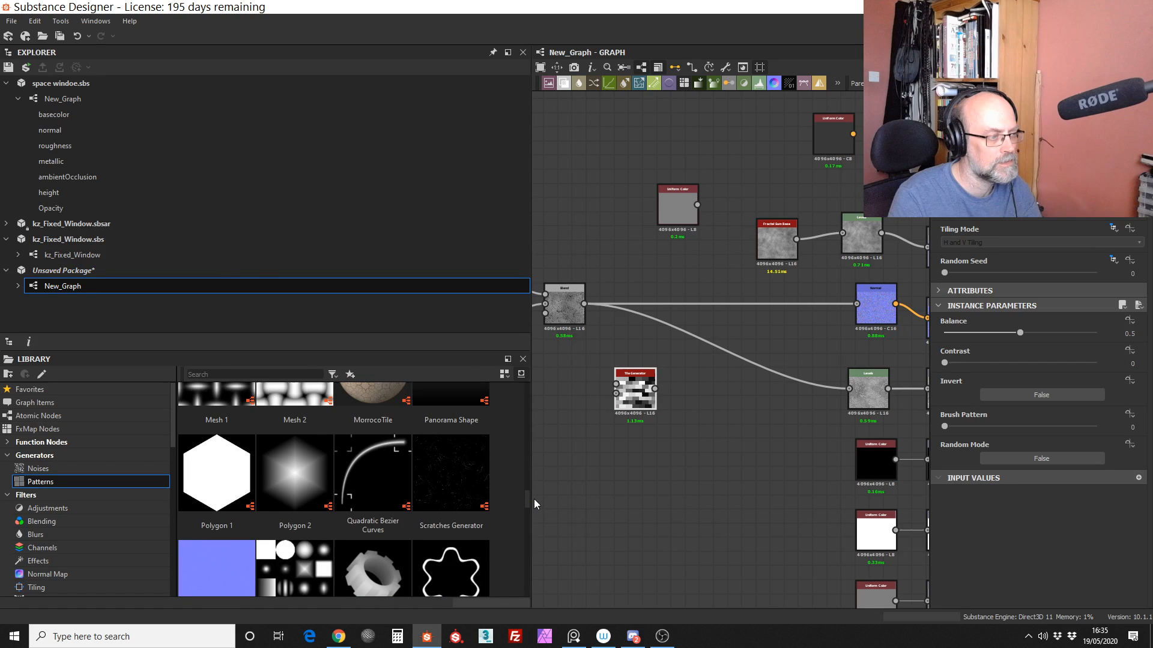
pyautogui.moveTo(535, 499); pyautogui.dragTo(569, 483)
pyautogui.rightClick(703, 399)
pyautogui.click(673, 430)
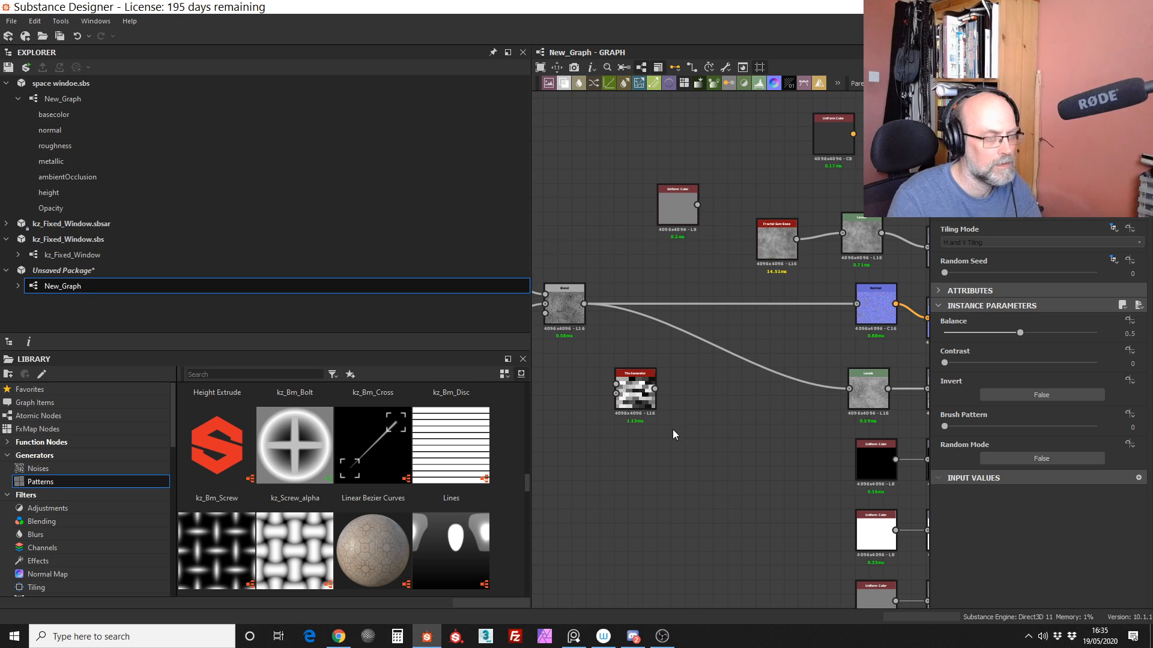
# Step: Add a Vector Warp Grayscale node beside the Tile Generator and close its 2D view
pyautogui.press('space')
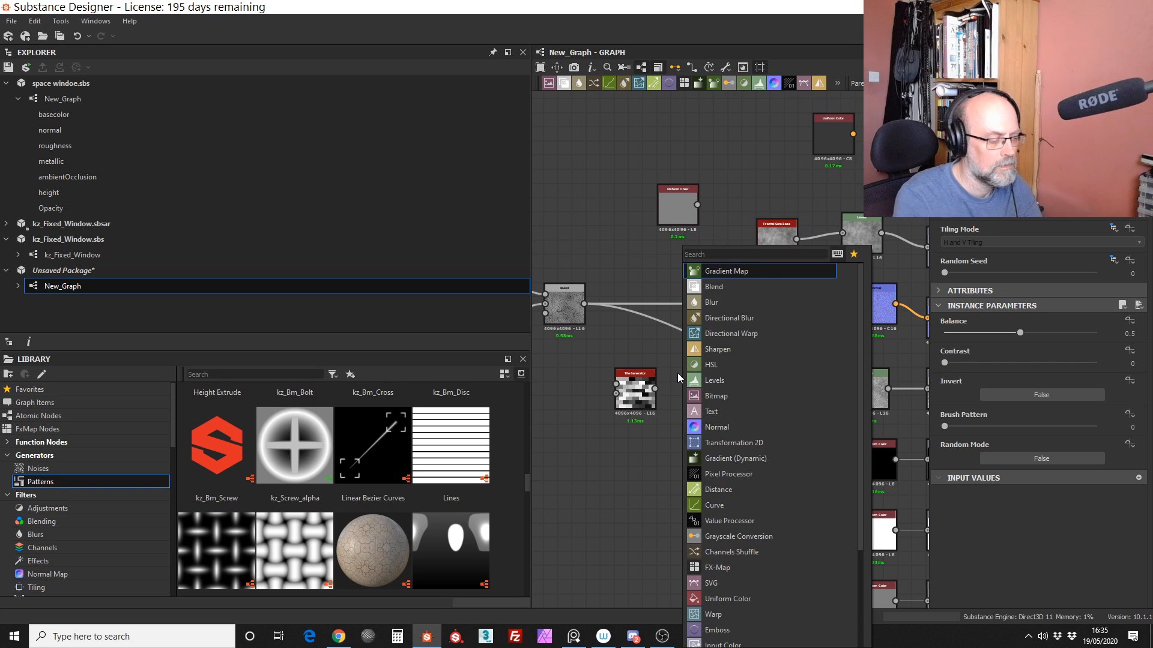
pyautogui.write('ve')
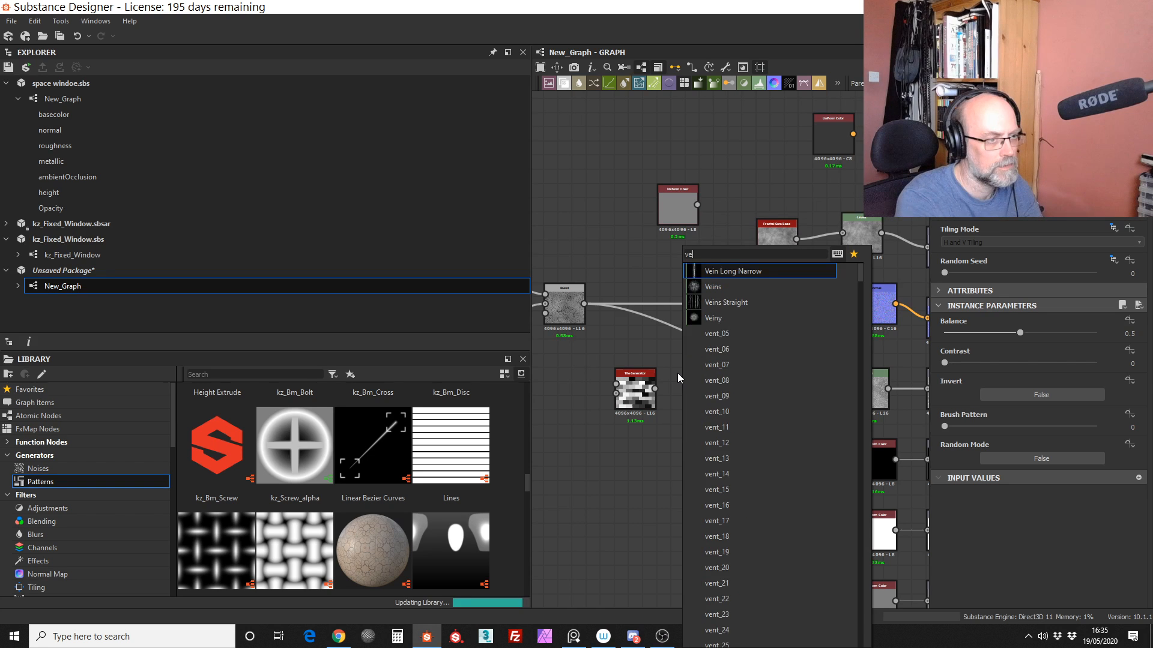
pyautogui.write('c')
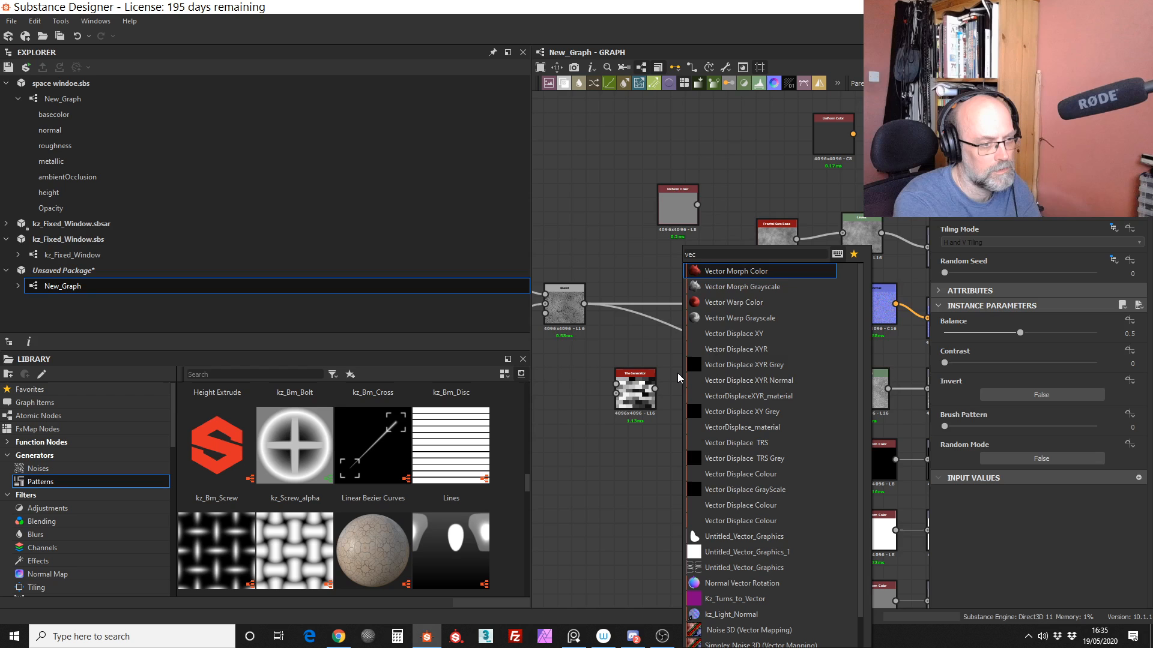
pyautogui.click(762, 317)
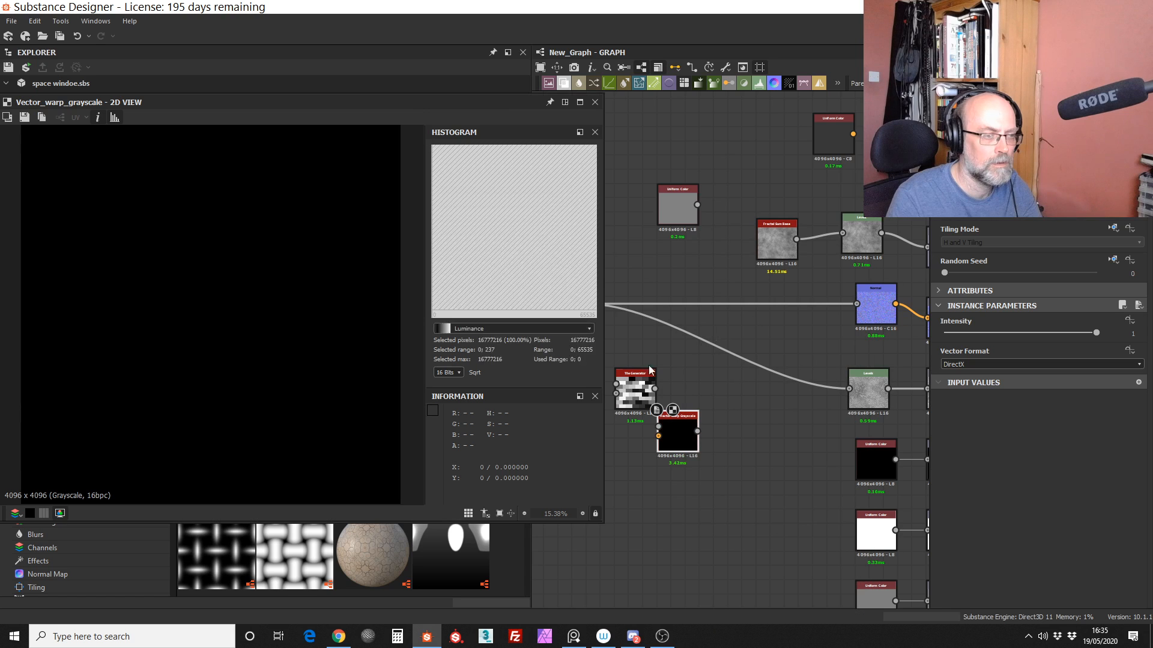
pyautogui.click(594, 103)
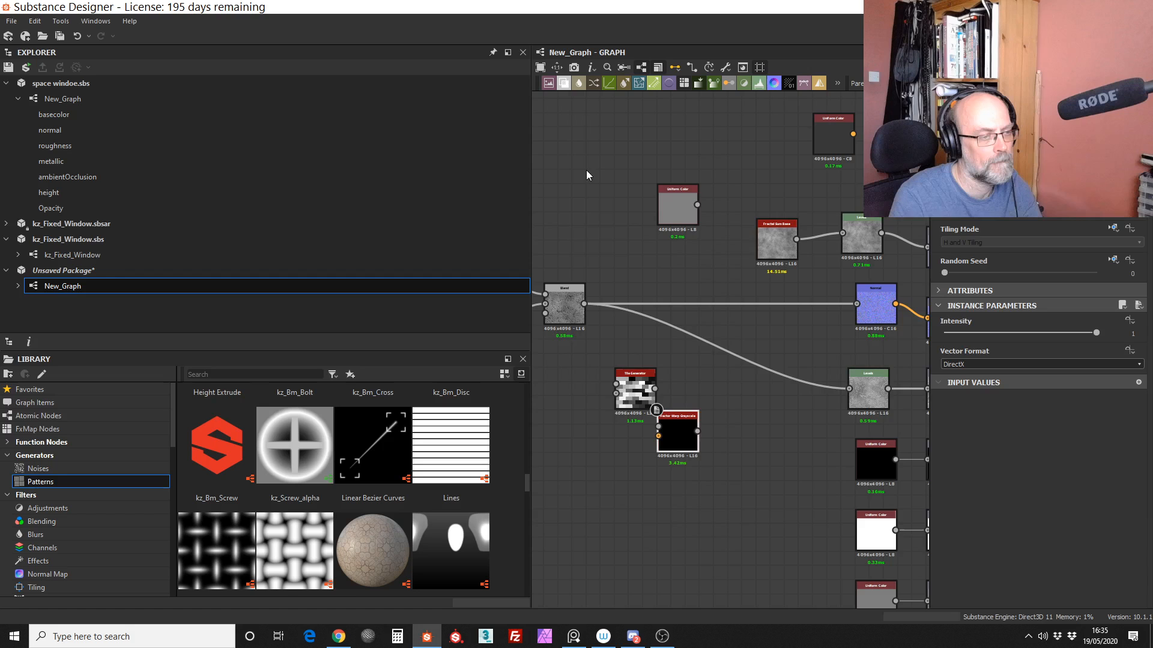
pyautogui.scroll(5, 660, 456)
pyautogui.scroll(2, 663, 414)
pyautogui.scroll(-5, 666, 373)
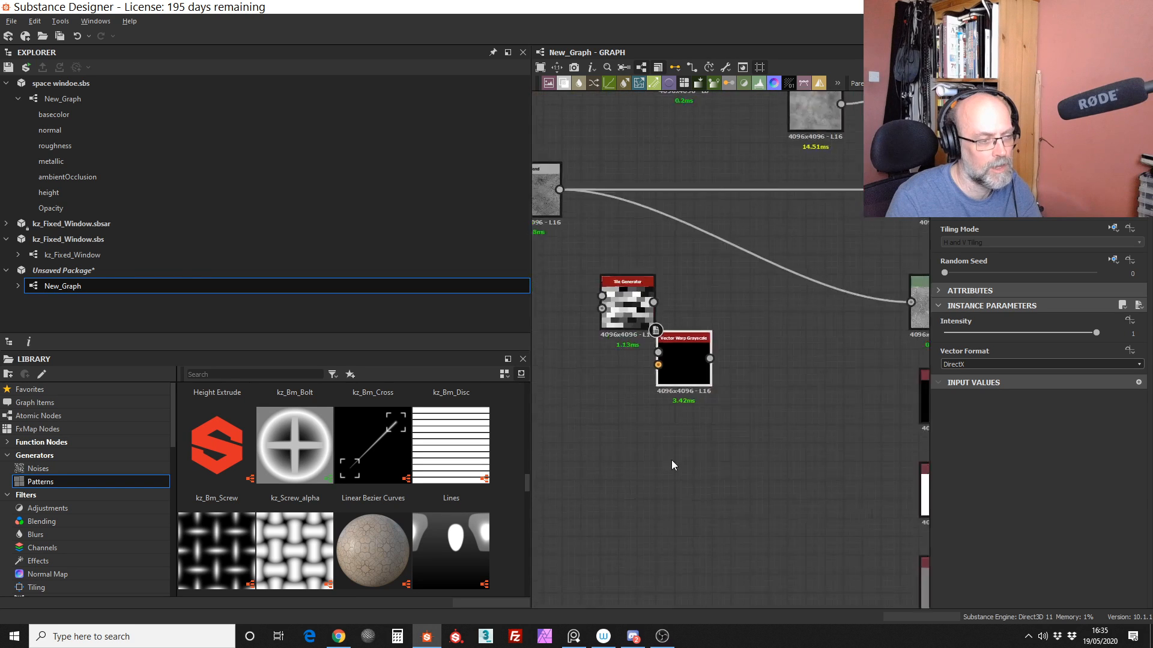
# Step: Space the Vector Warp Grayscale node further away from the Tile Generator, and check the tile pattern in the 2D view
pyautogui.scroll(-3, 670, 400)
pyautogui.moveTo(675, 386); pyautogui.dragTo(609, 358)
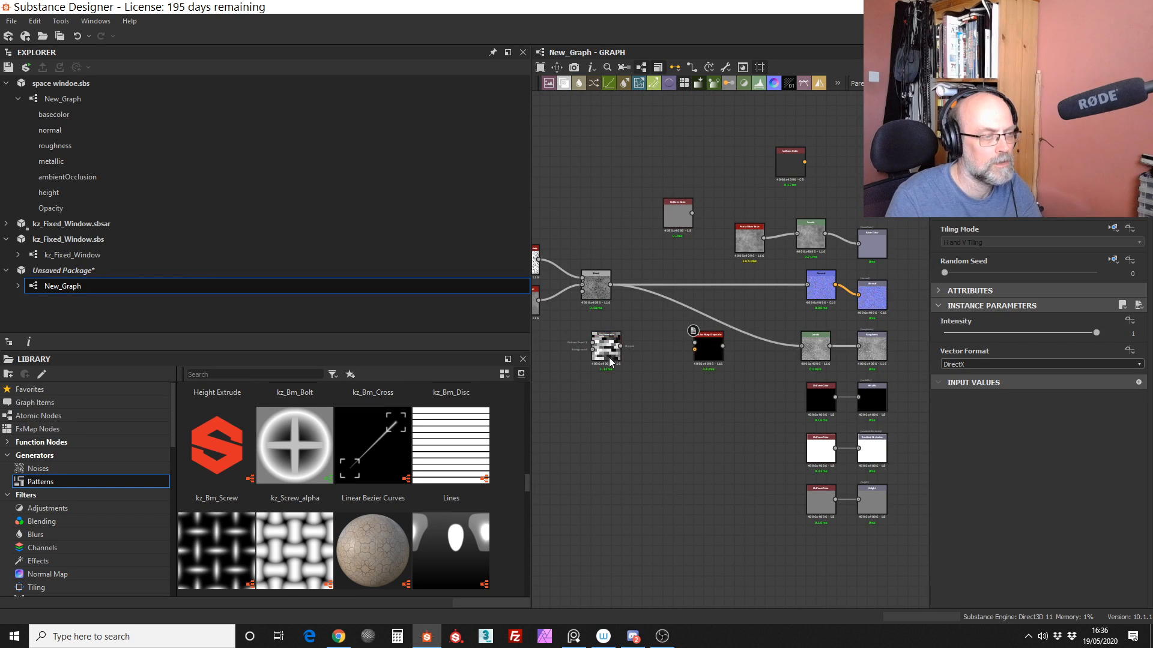
pyautogui.doubleClick(609, 359)
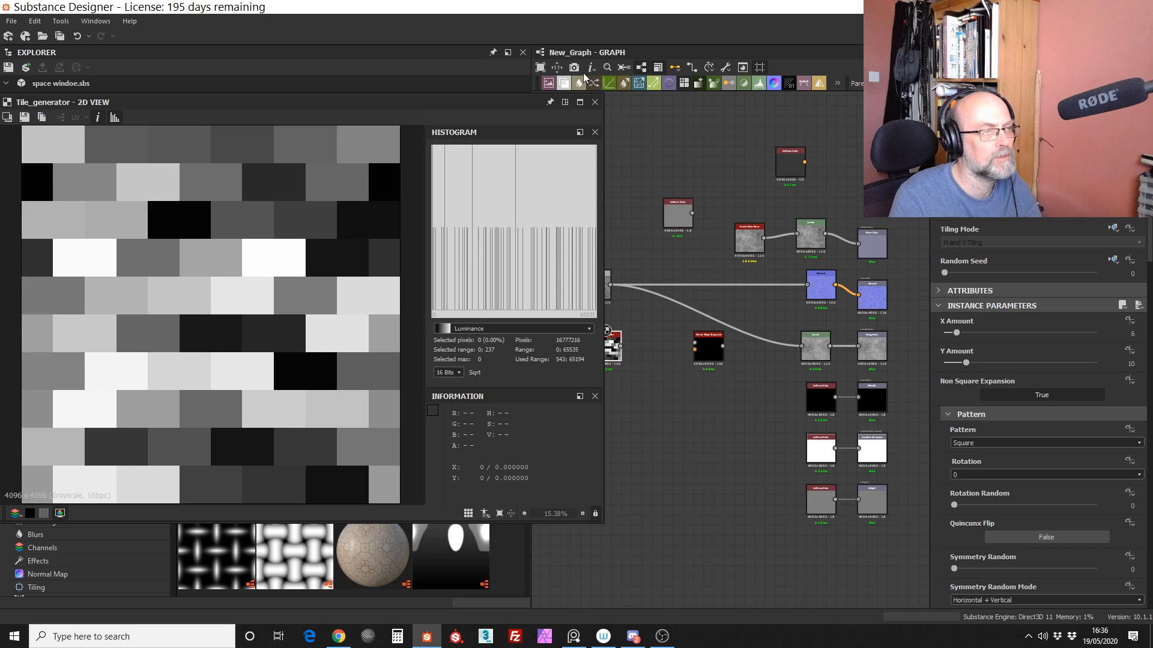
pyautogui.click(595, 102)
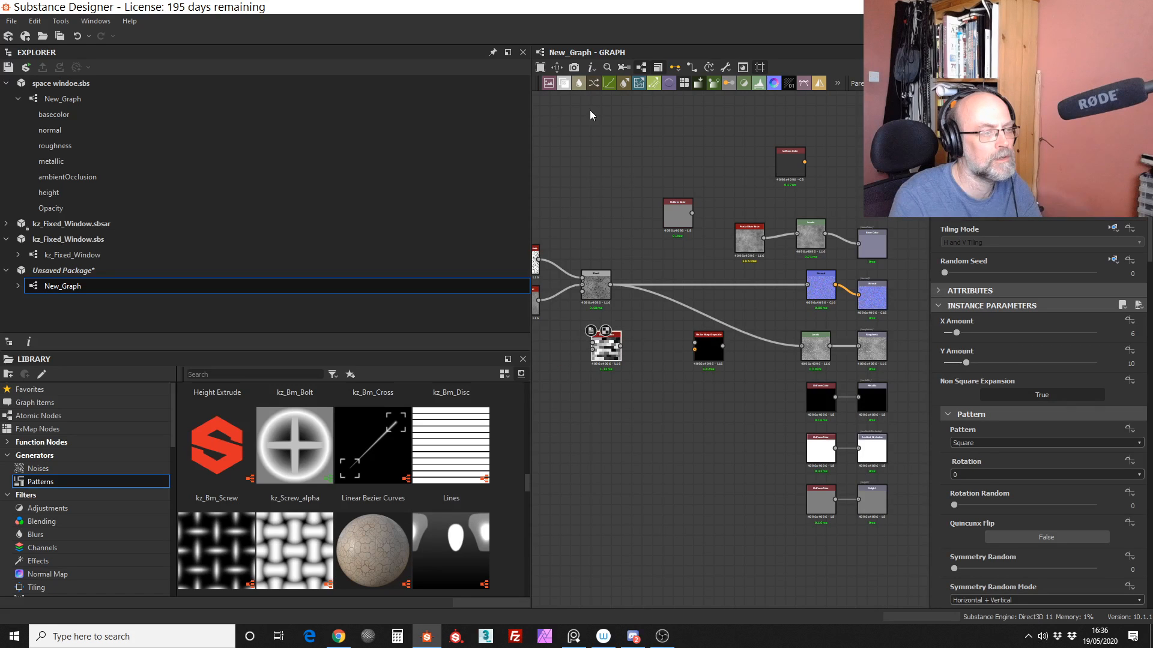
pyautogui.scroll(5, 585, 352)
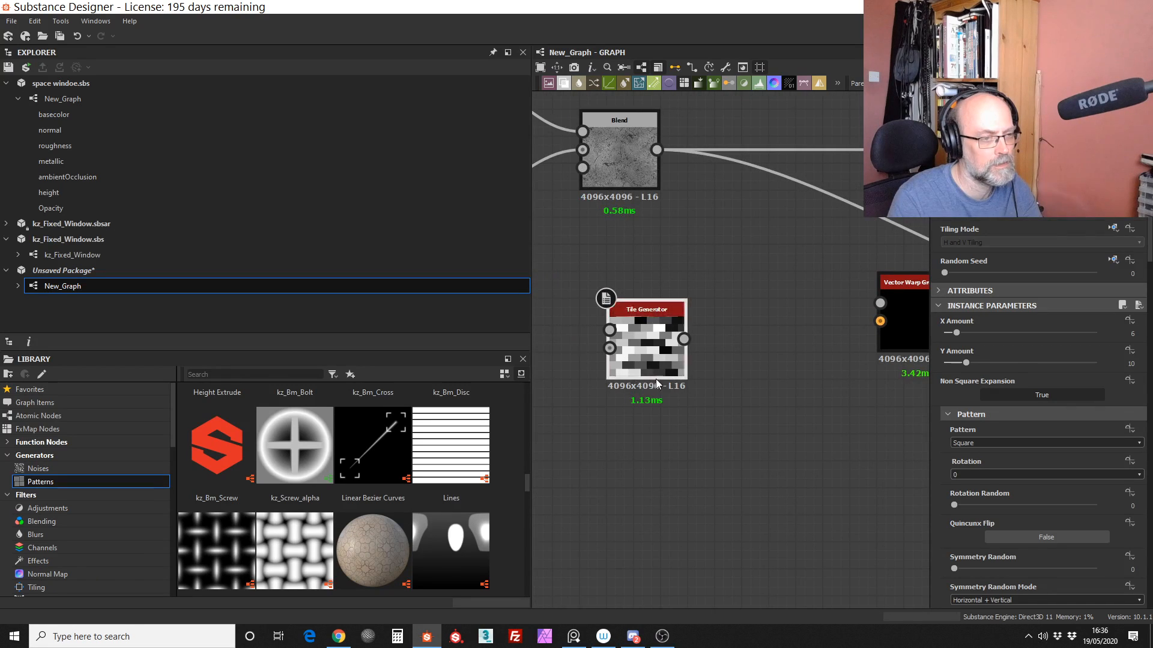
pyautogui.moveTo(643, 334); pyautogui.dragTo(640, 337, button='middle')
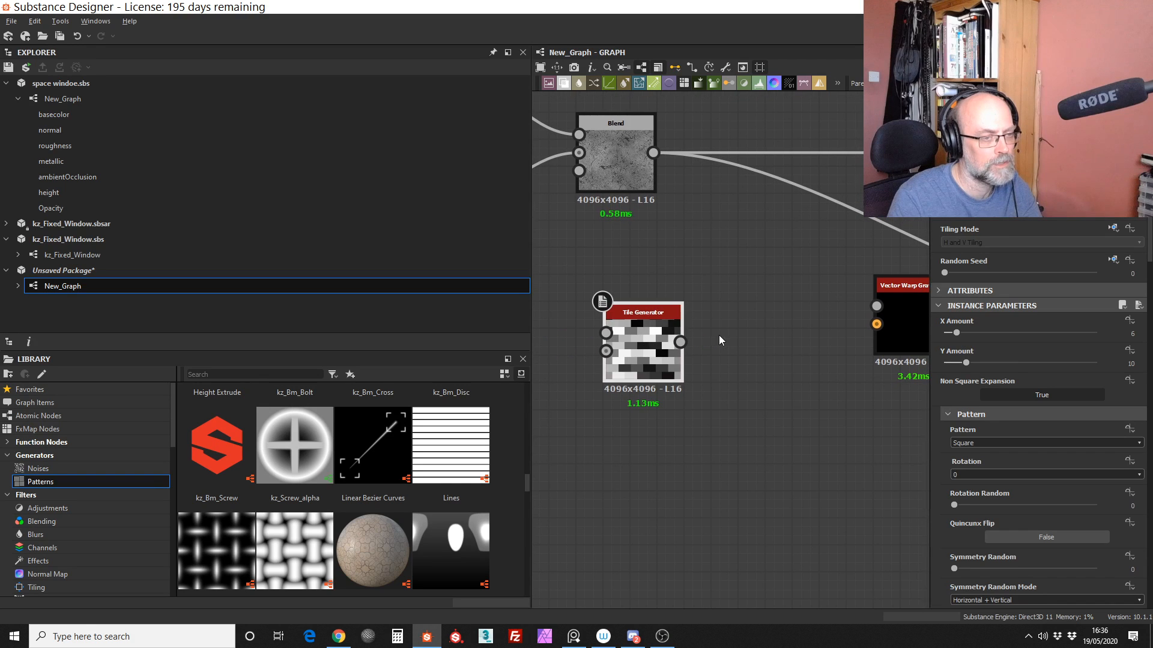
pyautogui.scroll(-4, 719, 335)
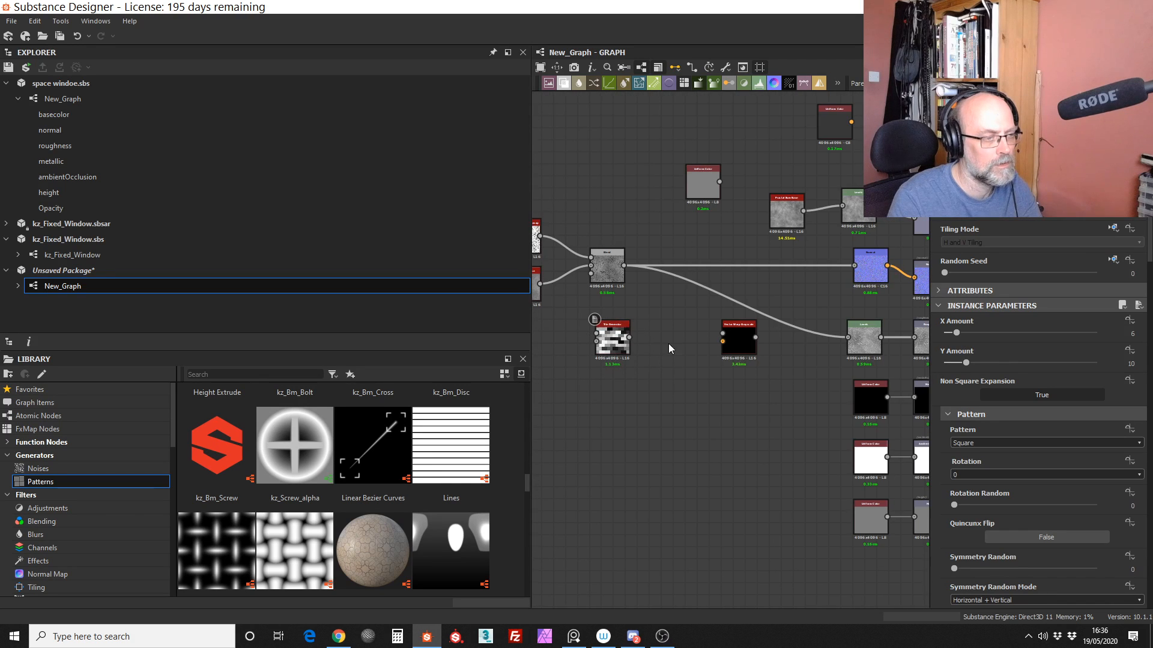
# Step: Search the node list for "grey" and browse the matches for a node that colours greyscale tiles
pyautogui.press('space')
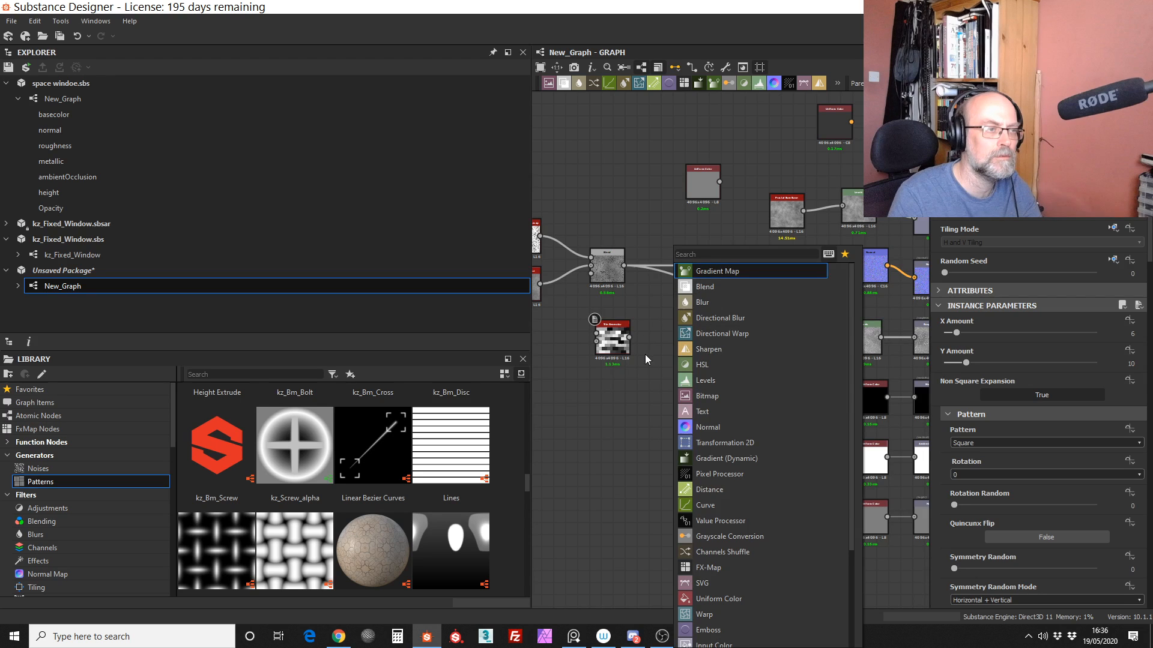
pyautogui.press('space')
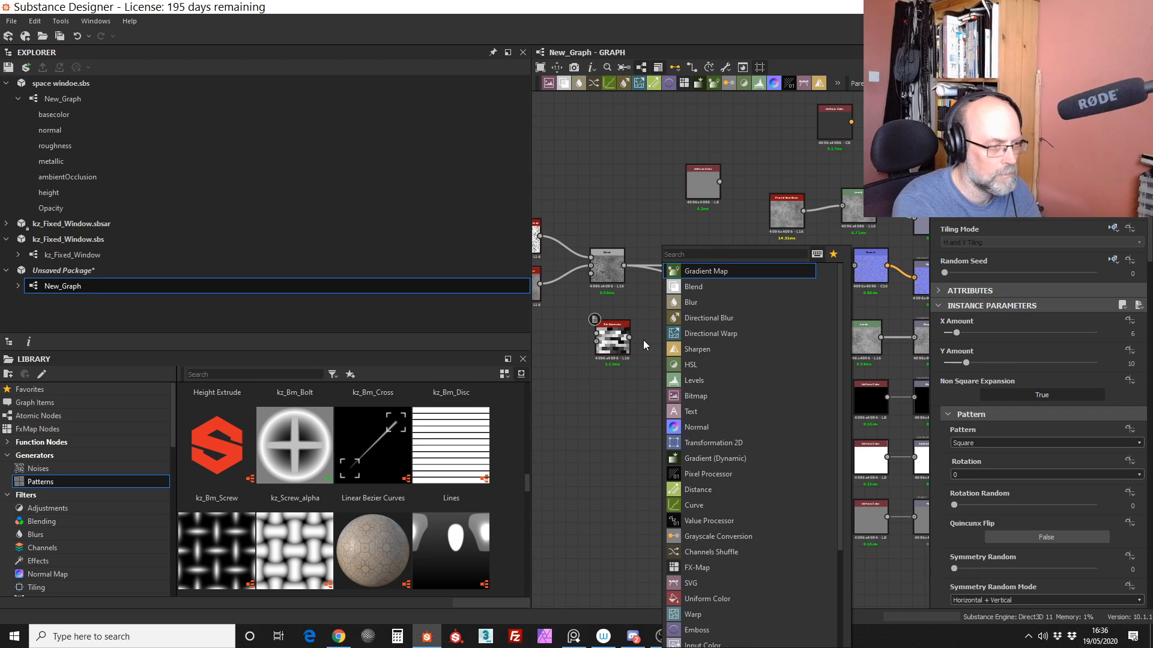
pyautogui.write('gre')
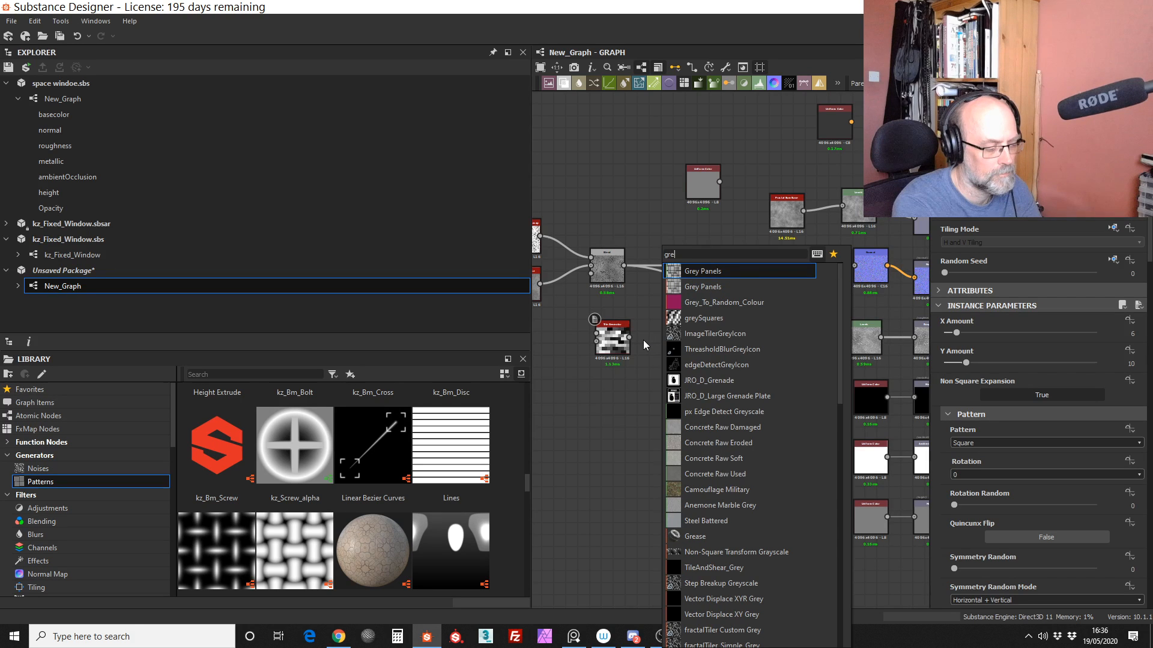
pyautogui.write('y')
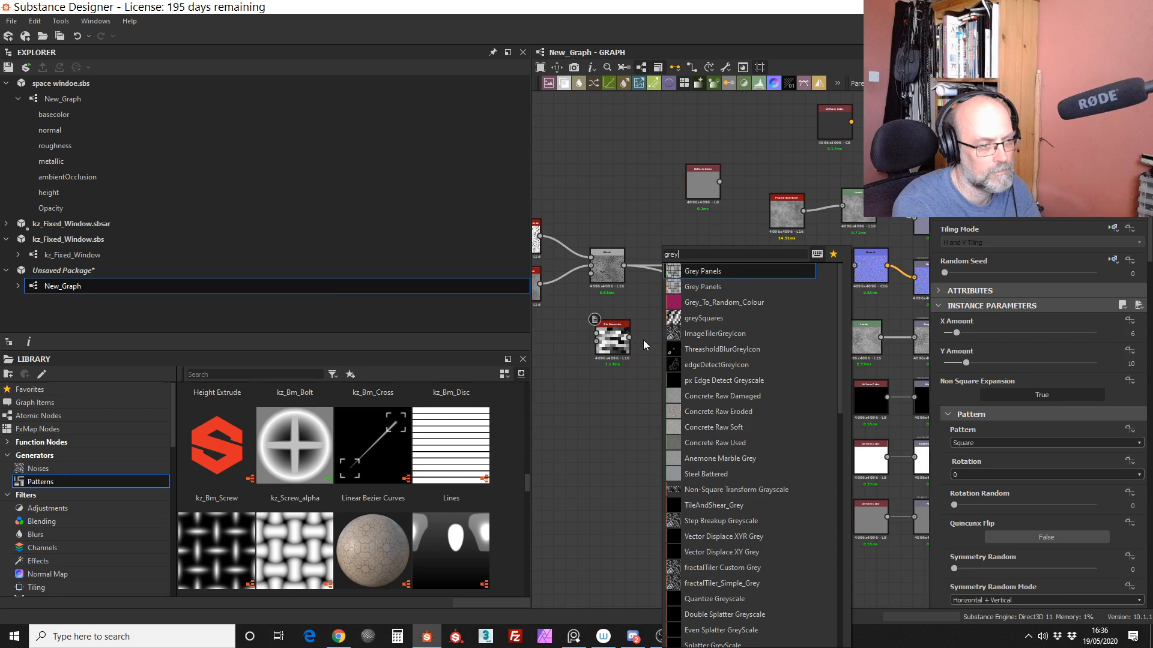
pyautogui.moveTo(840, 341); pyautogui.dragTo(845, 516)
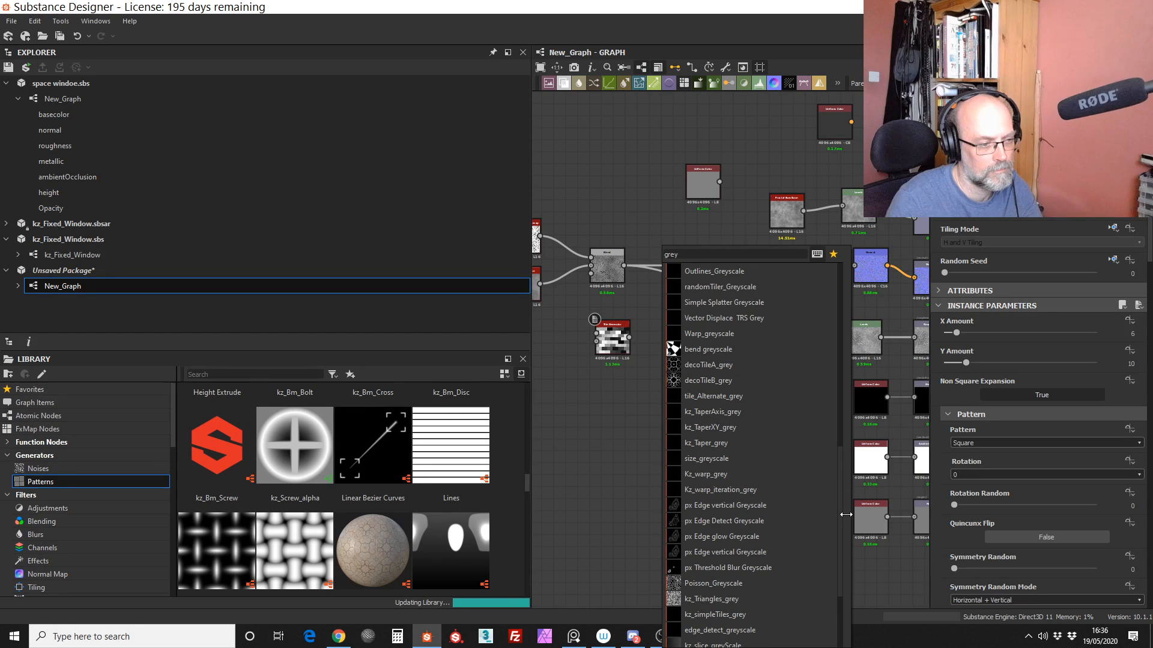
pyautogui.moveTo(846, 515); pyautogui.dragTo(845, 576)
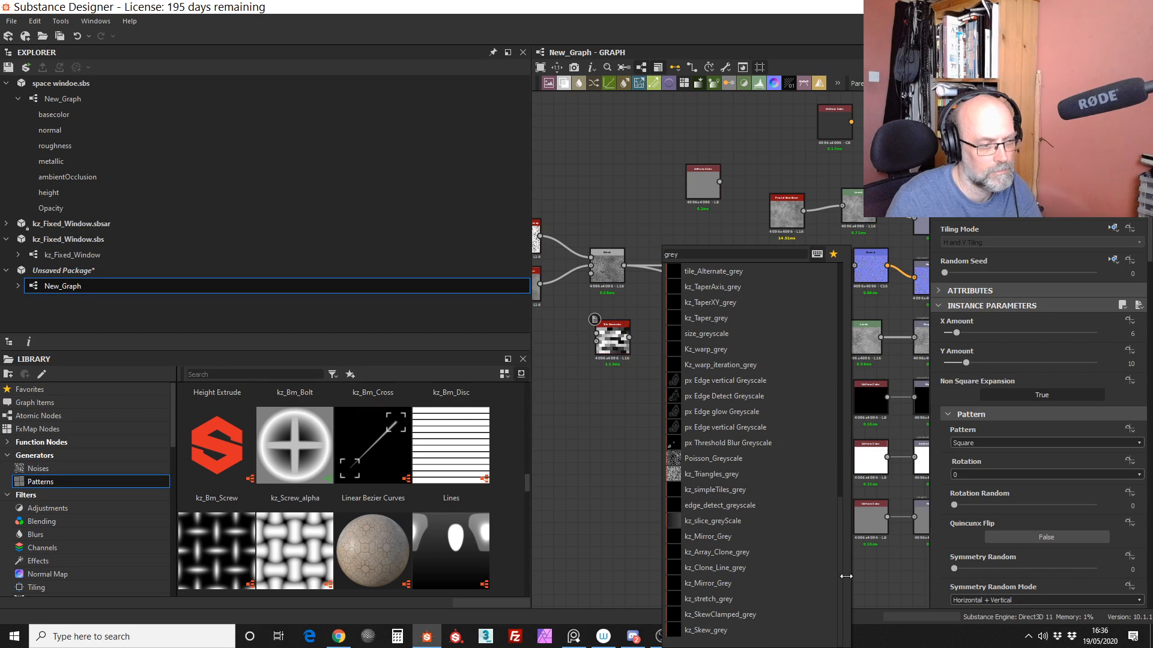
pyautogui.moveTo(843, 559); pyautogui.dragTo(817, 321)
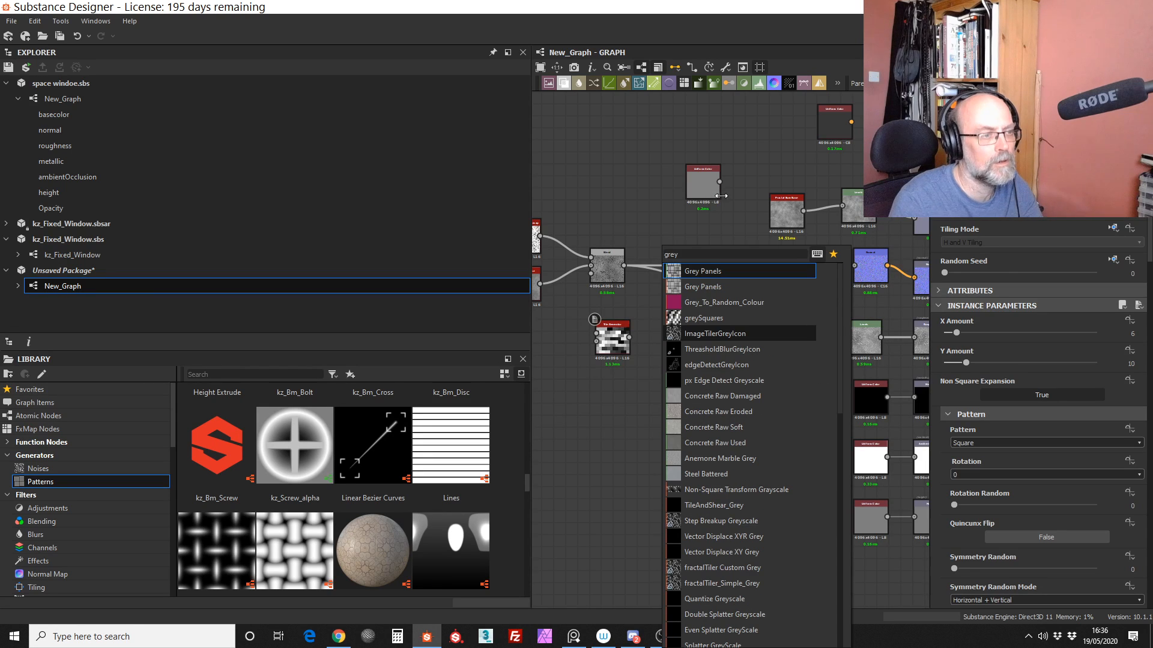
pyautogui.click(596, 172)
# Step: Add a Grey_To_Random_Colour node between the Tile Generator and Vector Warp Grayscale, feed it the tile pattern, and close its 2D view
pyautogui.press('space')
pyautogui.write('gre')
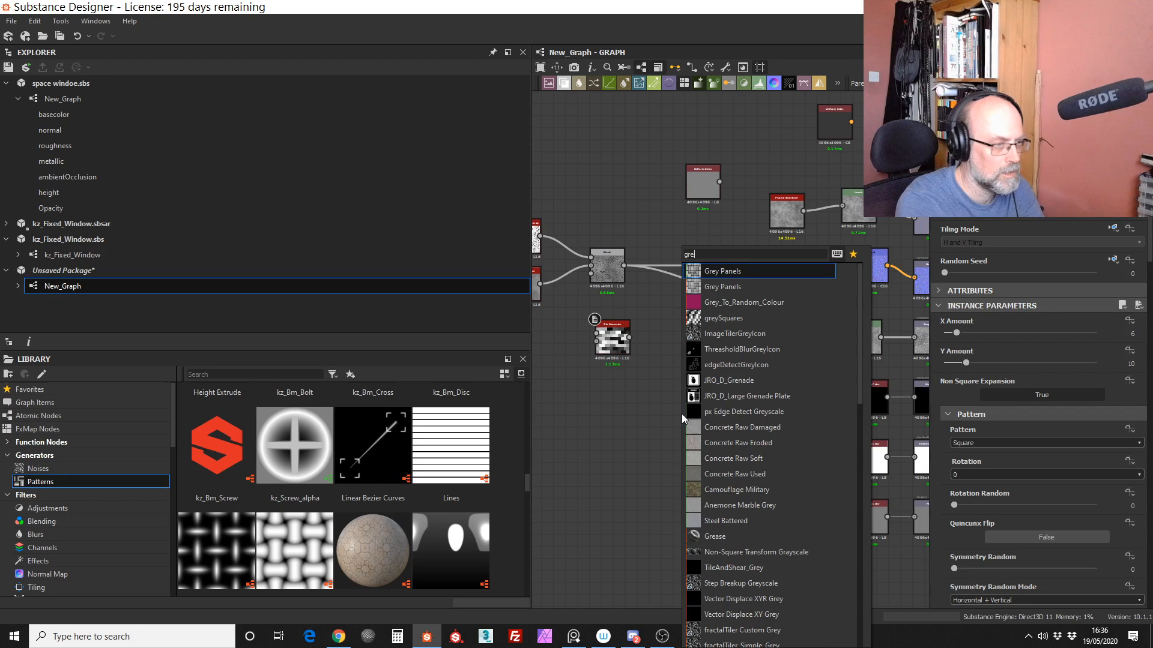
pyautogui.click(744, 303)
pyautogui.doubleClick(680, 412)
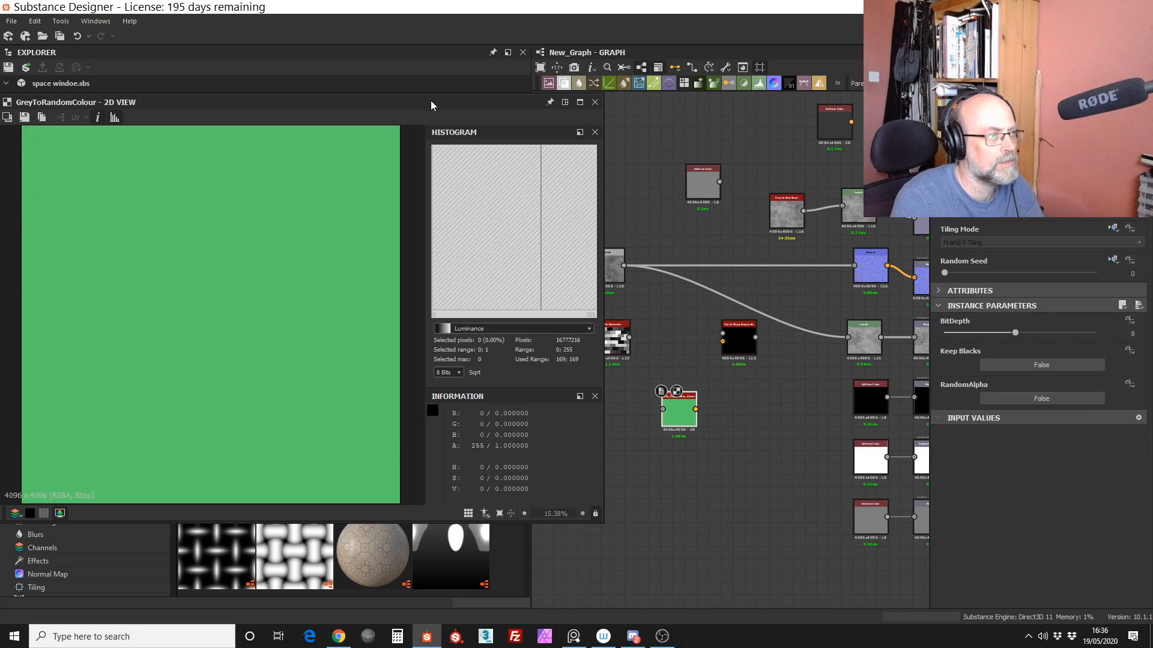
pyautogui.moveTo(679, 412); pyautogui.dragTo(666, 341)
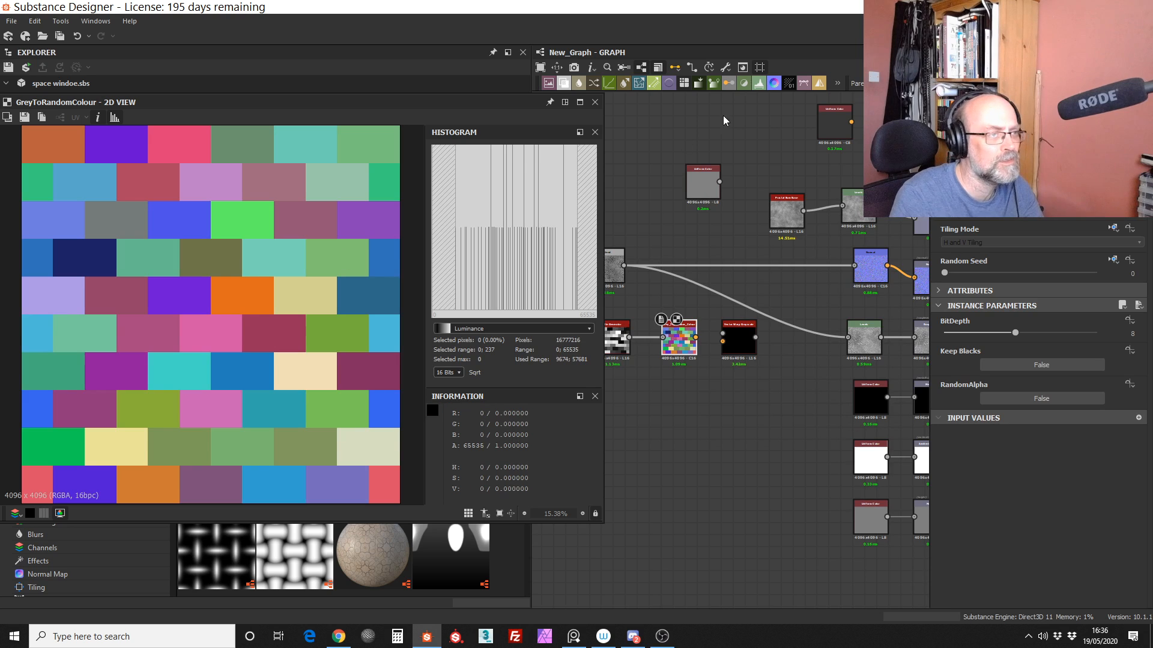
pyautogui.click(594, 107)
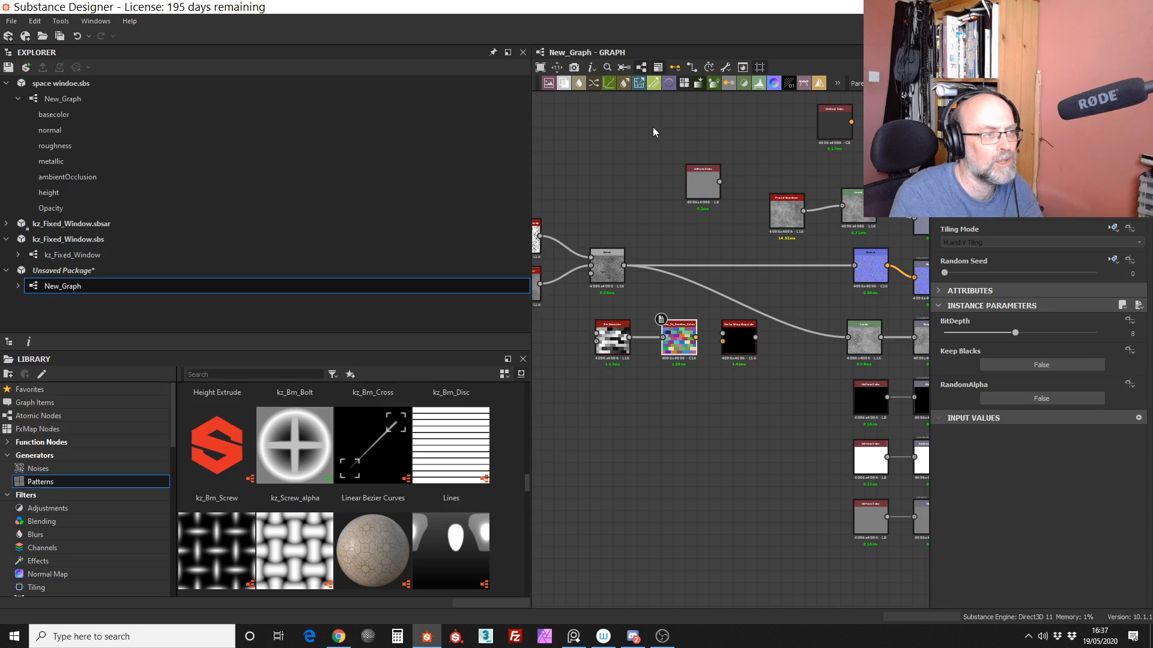
# Step: Add two Gradient (Dynamic) nodes below the Grey_To_Random_Colour and Vector Warp Grayscale nodes
pyautogui.click(700, 82)
pyautogui.scroll(3, 727, 436)
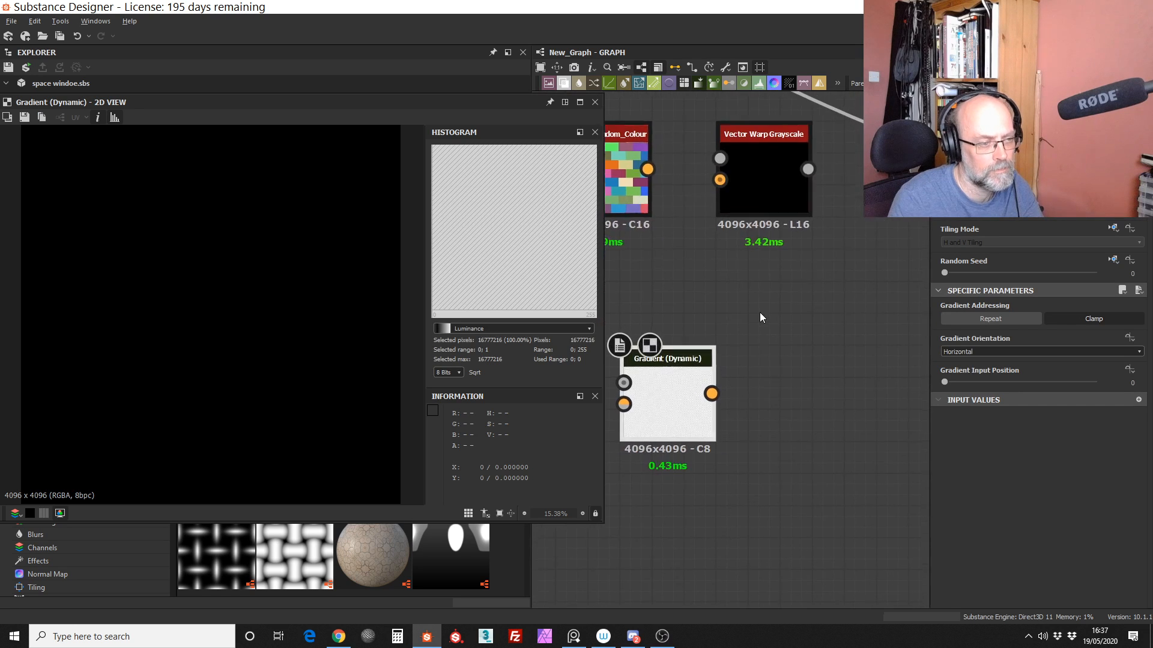
pyautogui.scroll(-3, 729, 301)
pyautogui.moveTo(698, 83); pyautogui.dragTo(762, 345)
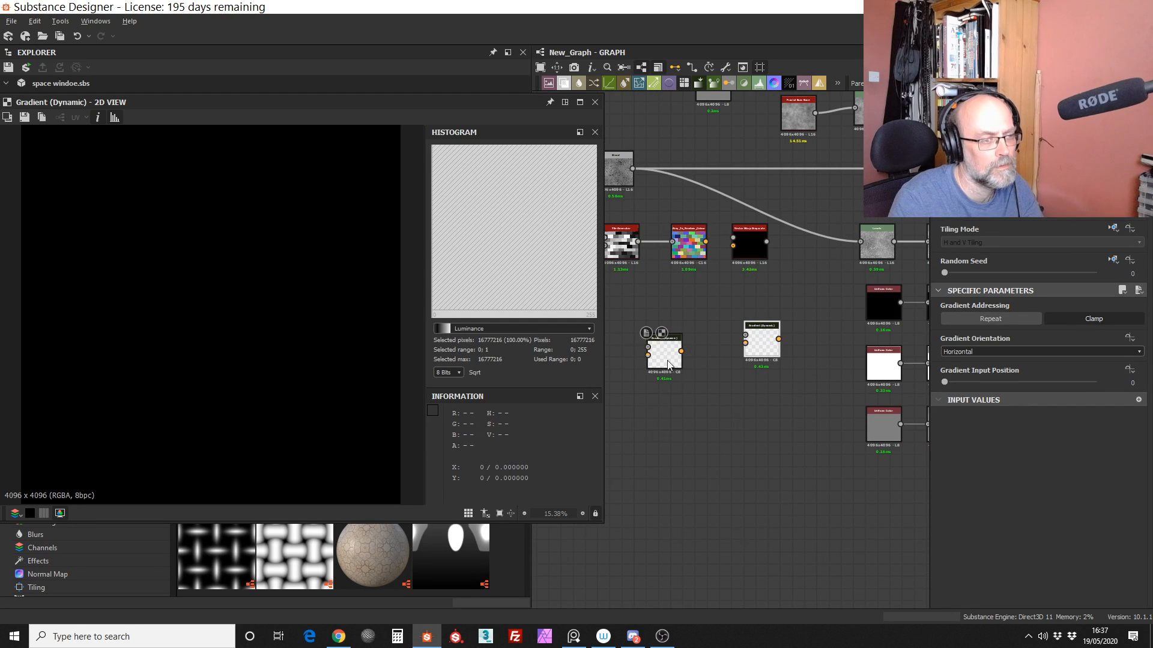
pyautogui.scroll(4, 655, 354)
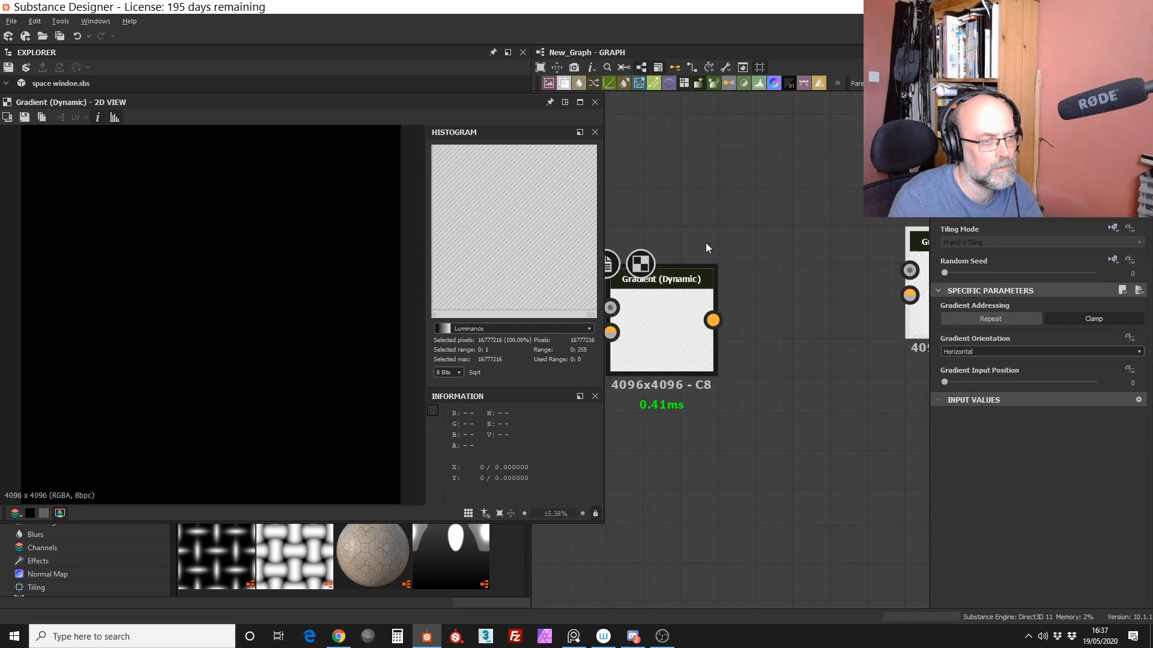
# Step: Add a Gradient Map node below Grey_To_Random_Colour and connect the Tile Generator output to it
pyautogui.doubleClick(739, 279)
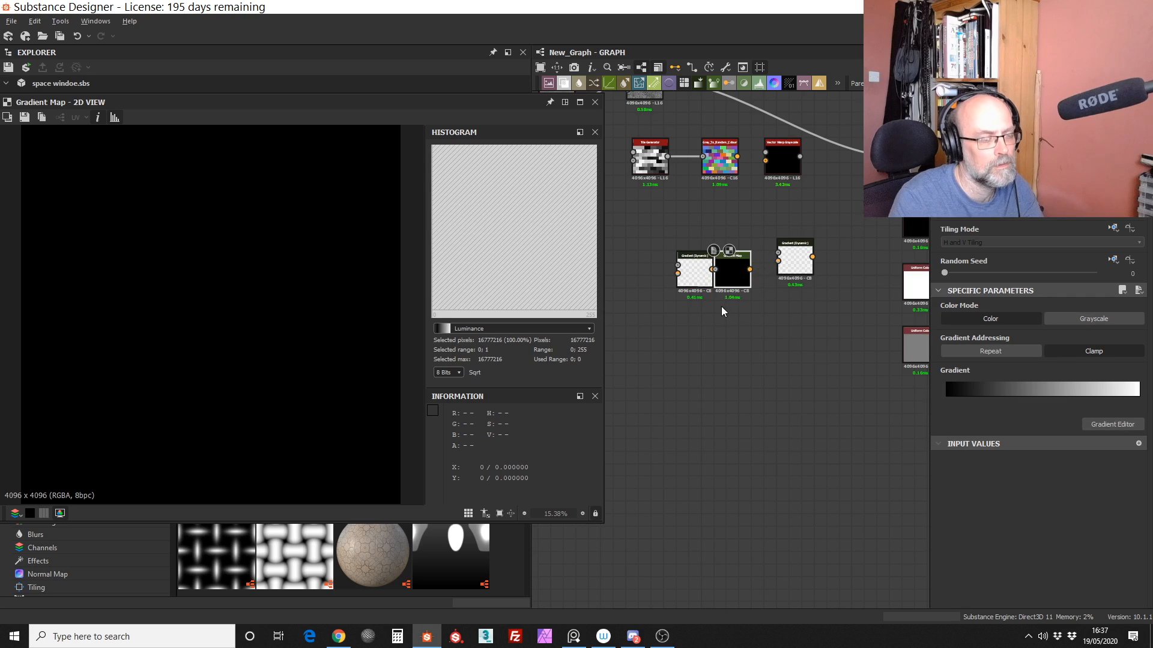
pyautogui.scroll(3, 721, 306)
pyautogui.moveTo(682, 246); pyautogui.dragTo(730, 341)
pyautogui.moveTo(864, 215); pyautogui.dragTo(817, 357)
pyautogui.scroll(-5, 725, 140)
pyautogui.moveTo(730, 174); pyautogui.dragTo(729, 149)
pyautogui.moveTo(711, 146); pyautogui.dragTo(696, 246, button='middle')
pyautogui.moveTo(671, 196); pyautogui.dragTo(722, 246)
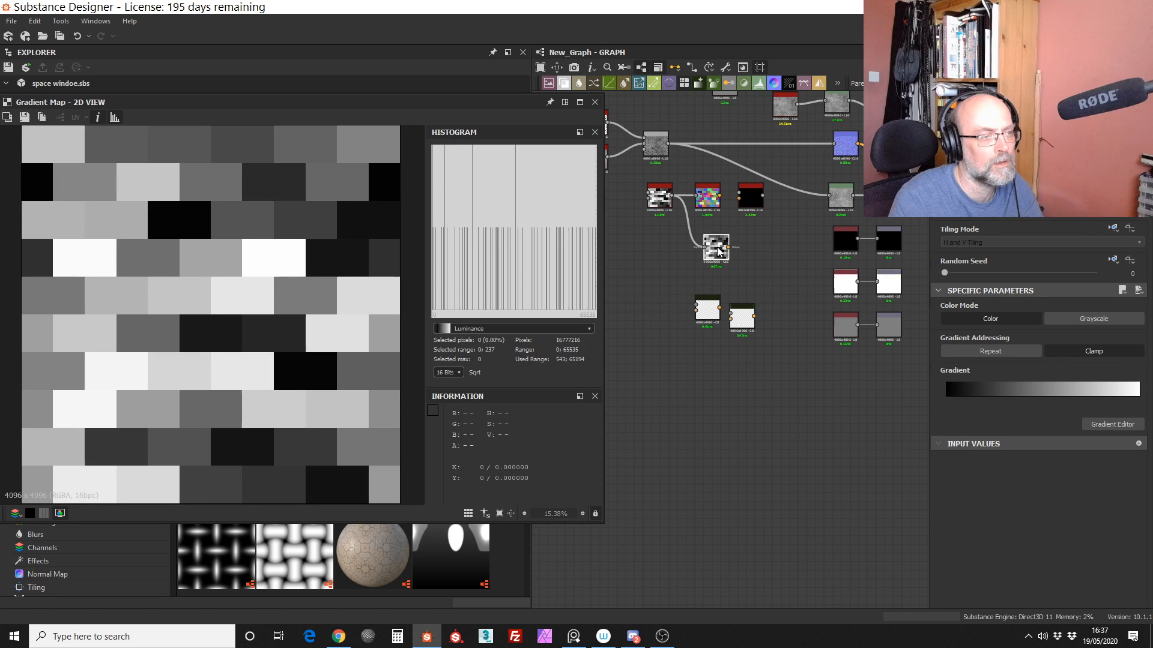
# Step: In the Gradient Map's gradient, add a blue key at position 0.331 and a light orange key at about 0.6
pyautogui.click(1103, 423)
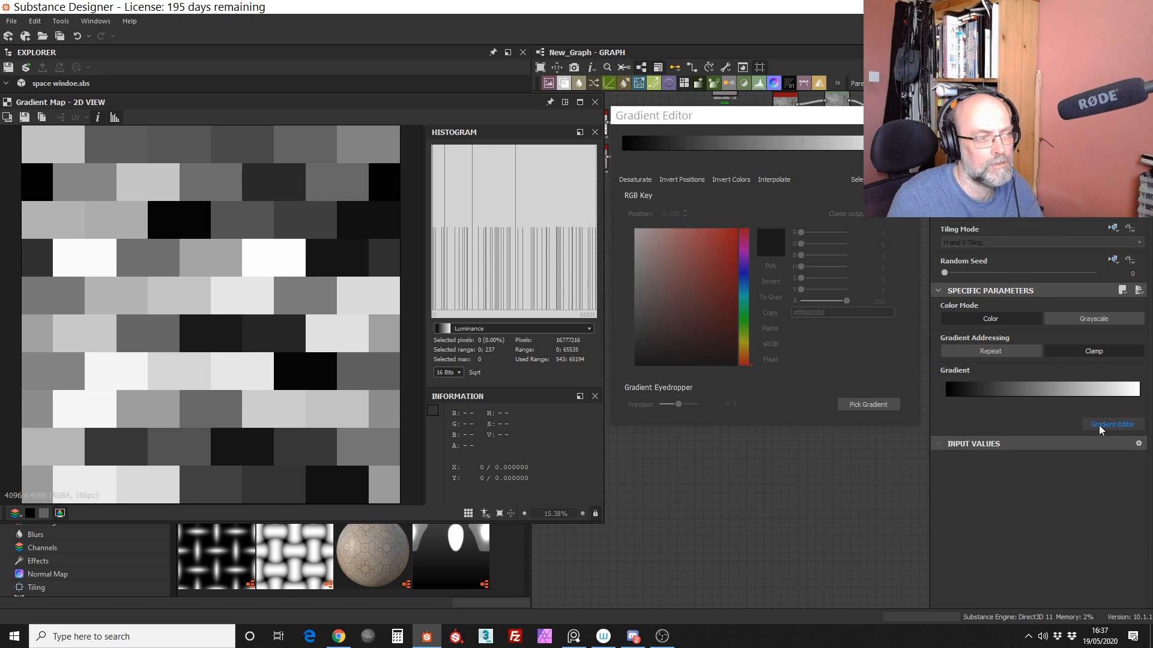
pyautogui.click(717, 150)
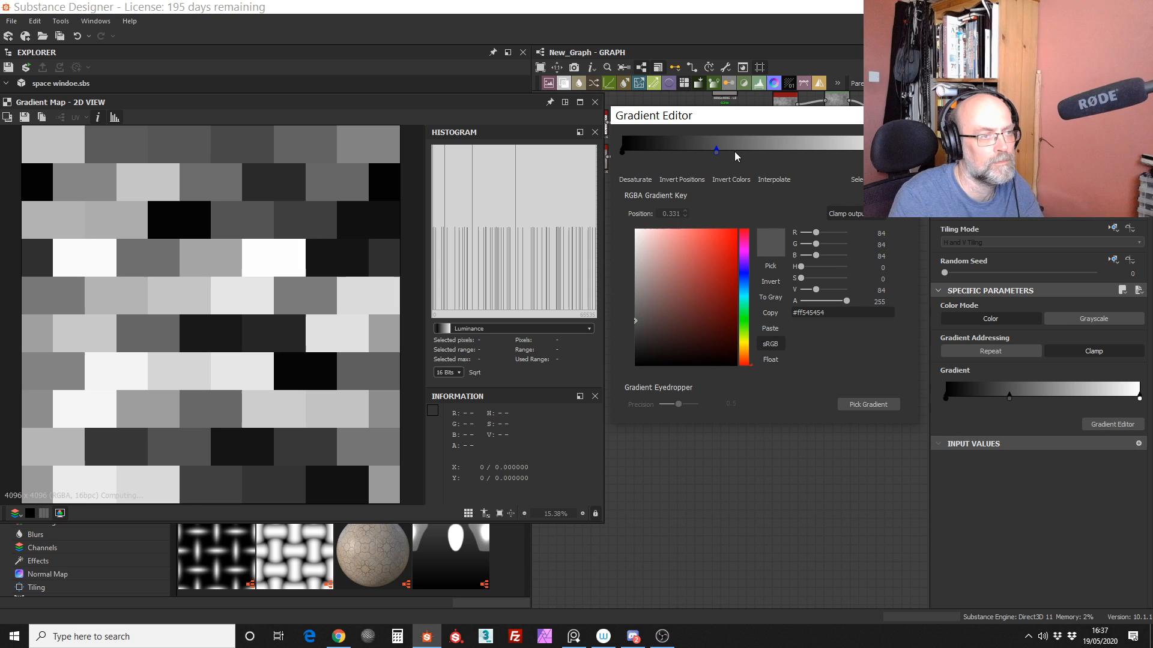
pyautogui.click(744, 273)
pyautogui.moveTo(690, 288); pyautogui.dragTo(749, 200)
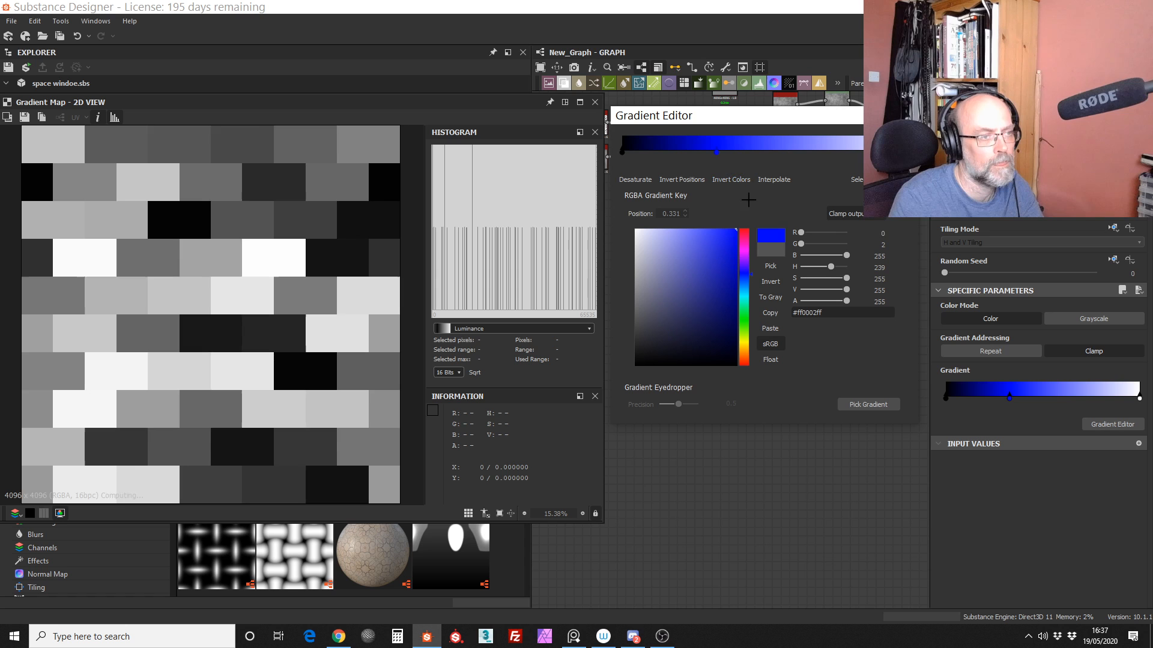
pyautogui.click(795, 149)
pyautogui.click(746, 317)
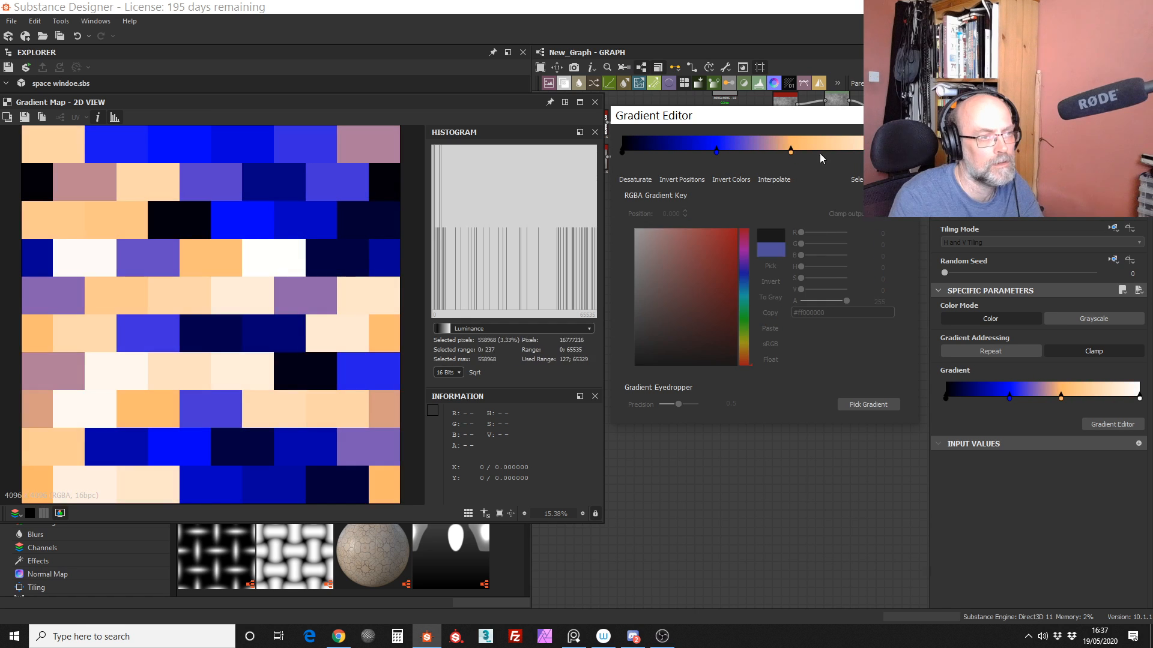
# Step: Add a pale green key at position 0.793 and a dark olive key at 0.103, and close the Gradient Editor
pyautogui.click(847, 149)
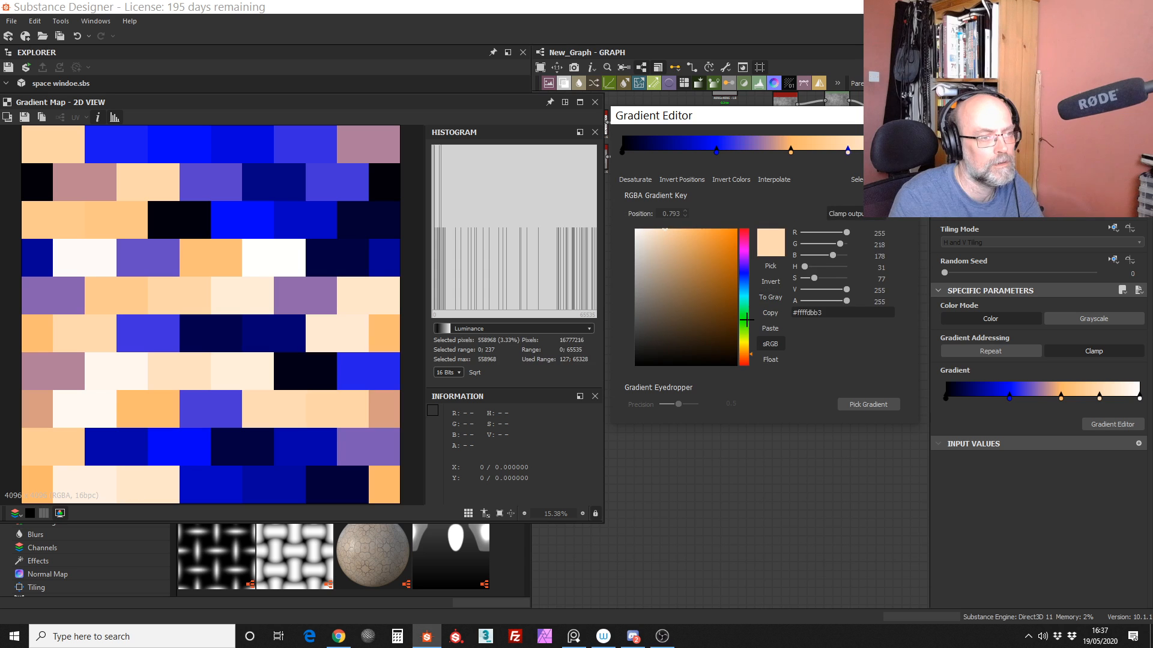
pyautogui.click(745, 322)
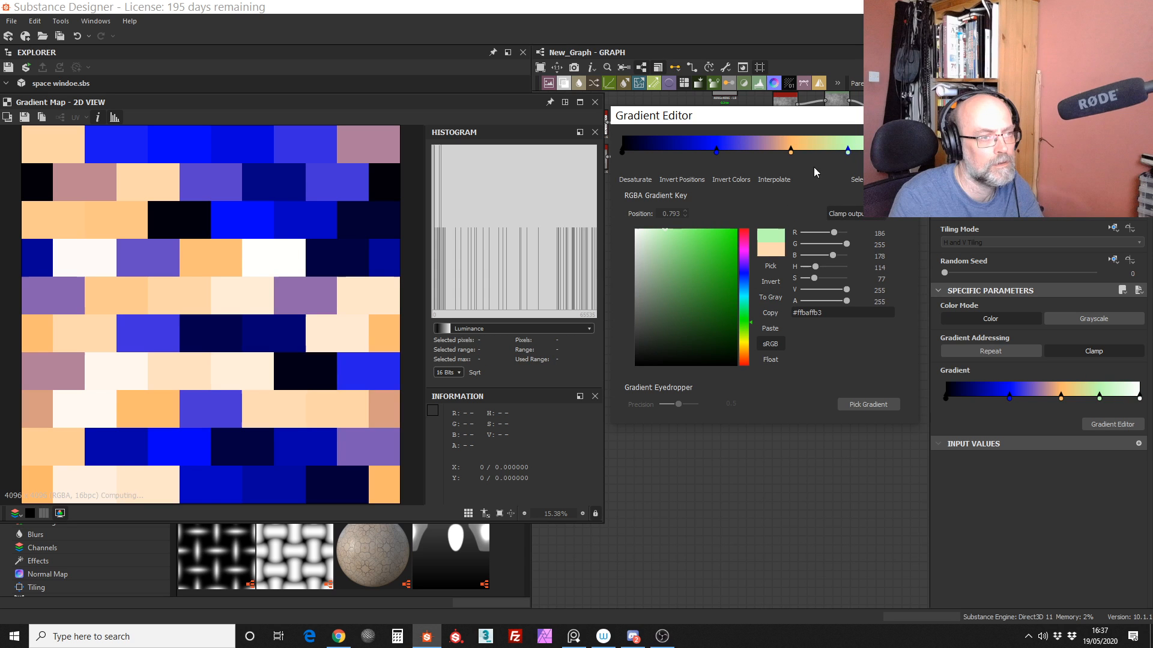
pyautogui.click(651, 150)
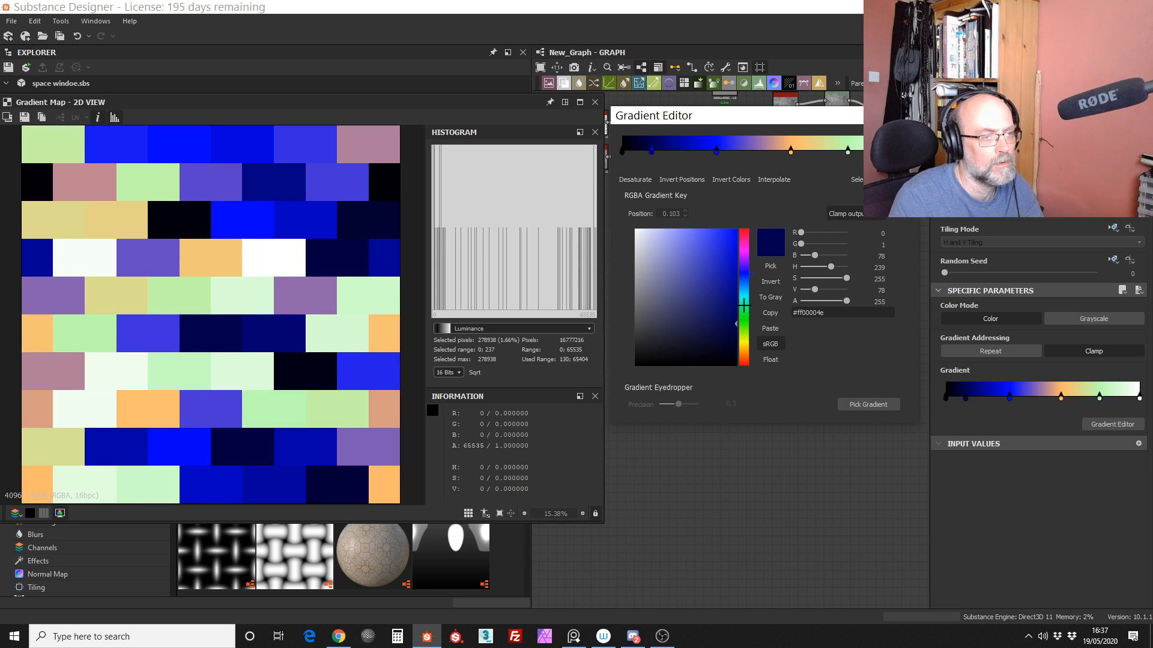
pyautogui.click(743, 343)
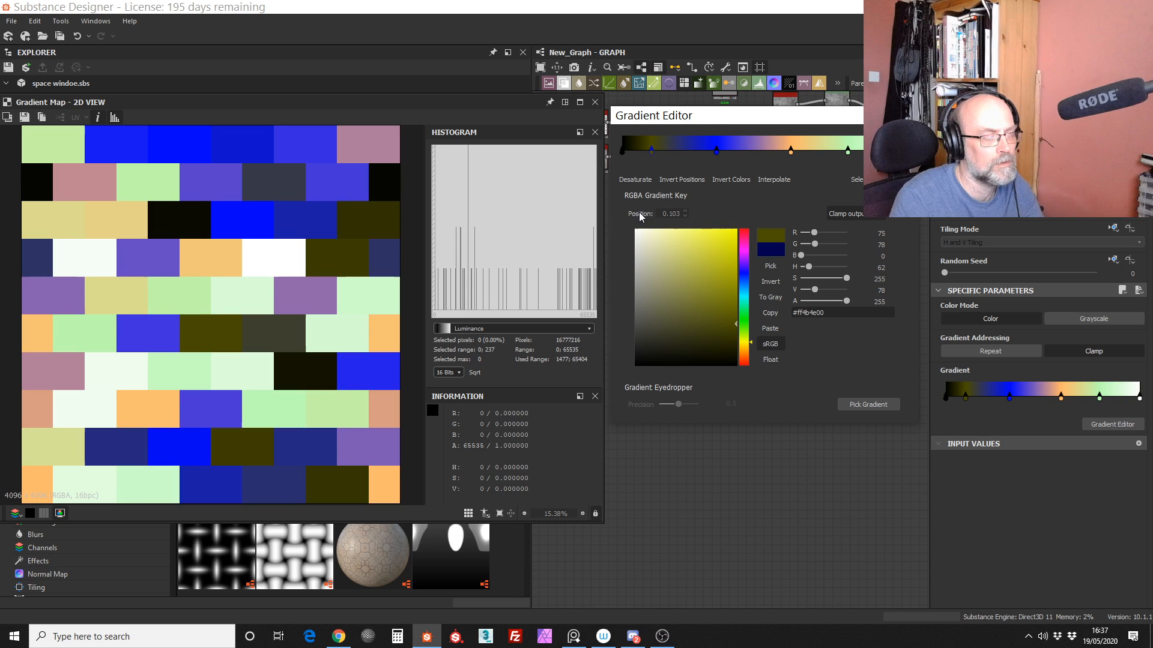
pyautogui.press('Escape')
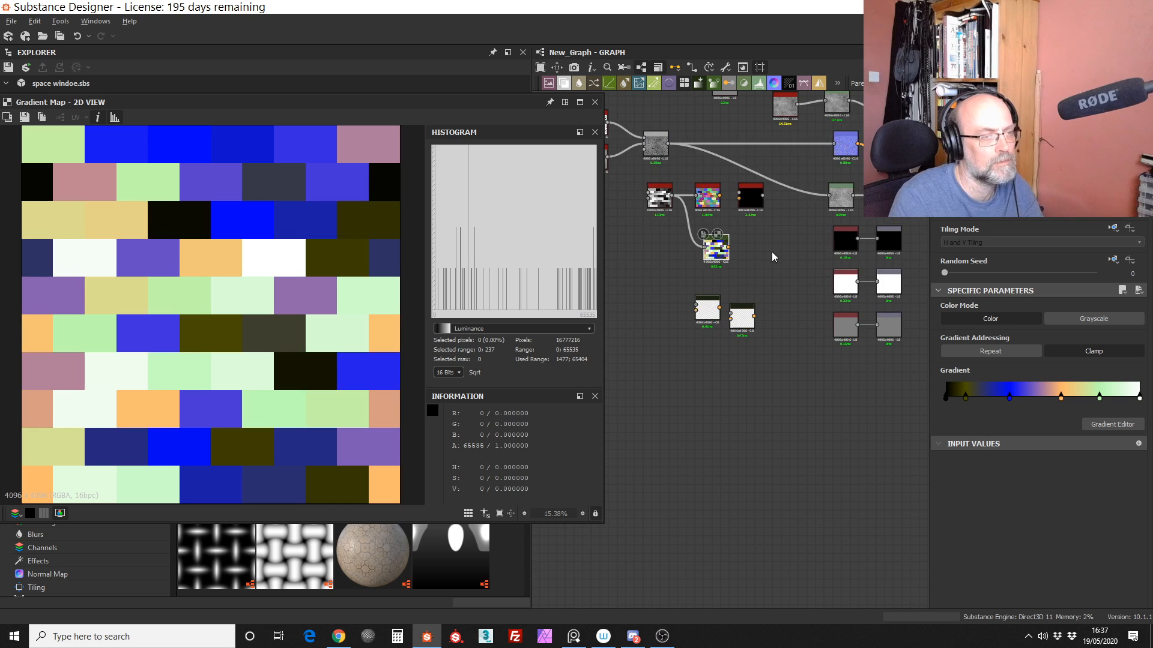
# Step: Examine the Gradient Map and Grey_To_Random_Colour nodes in the graph to compare how each colours the Tile Generator's tiles
pyautogui.scroll(3, 763, 249)
pyautogui.scroll(-4, 763, 246)
pyautogui.moveTo(743, 256); pyautogui.dragTo(742, 326, button='middle')
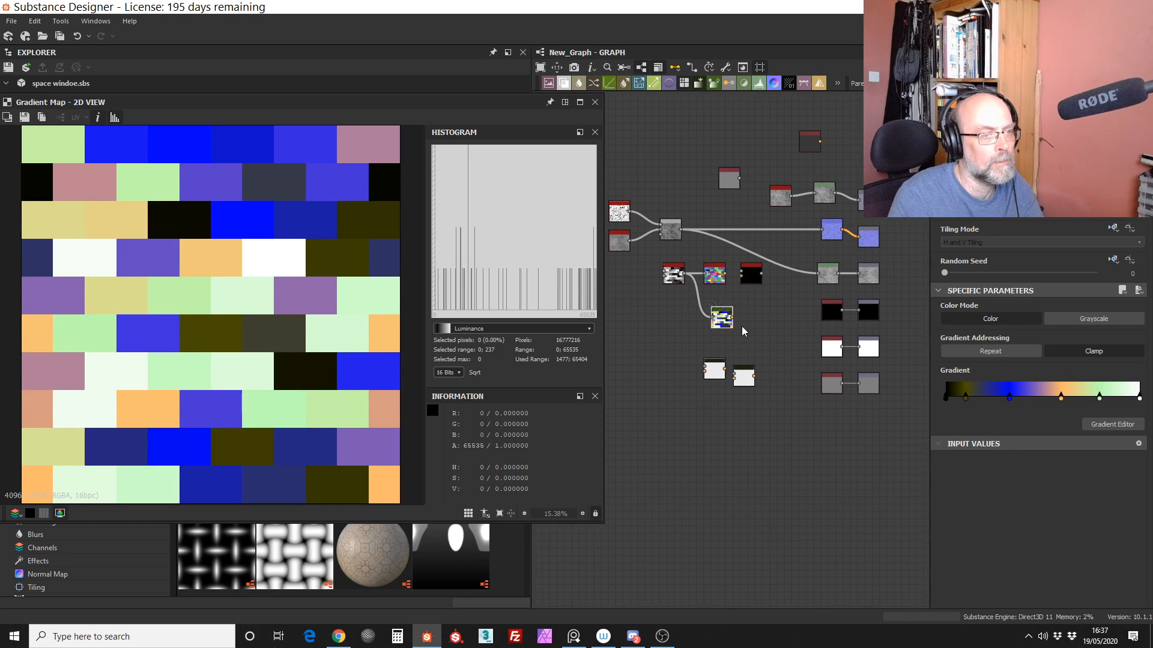
pyautogui.scroll(2, 743, 331)
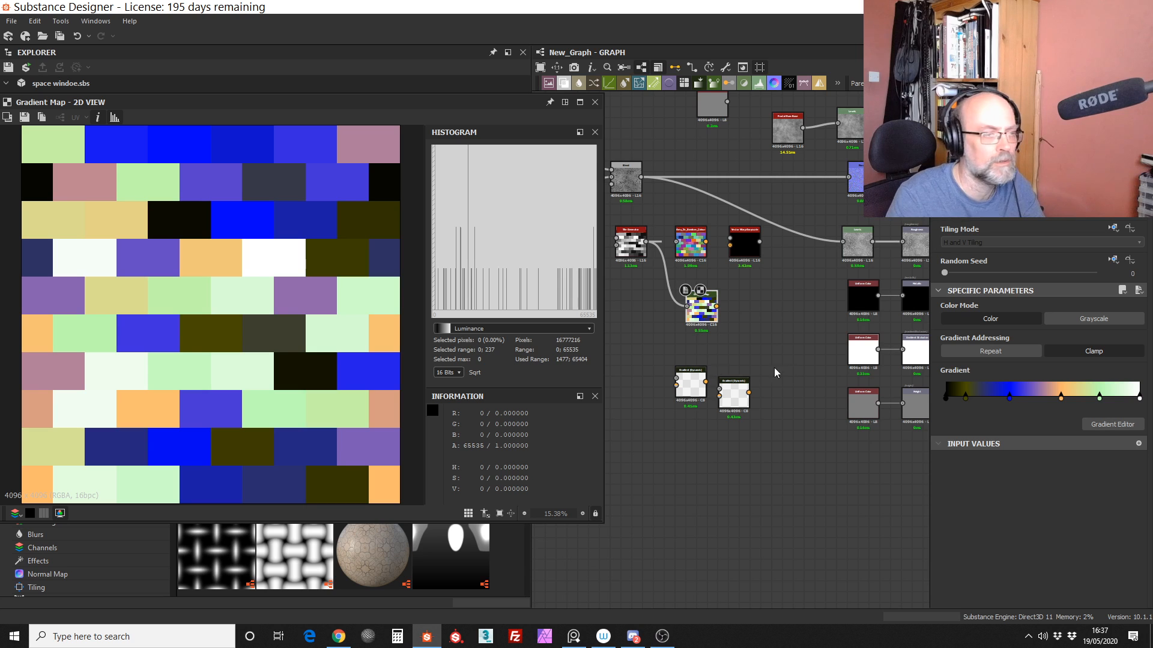
pyautogui.moveTo(761, 356); pyautogui.dragTo(781, 382, button='middle')
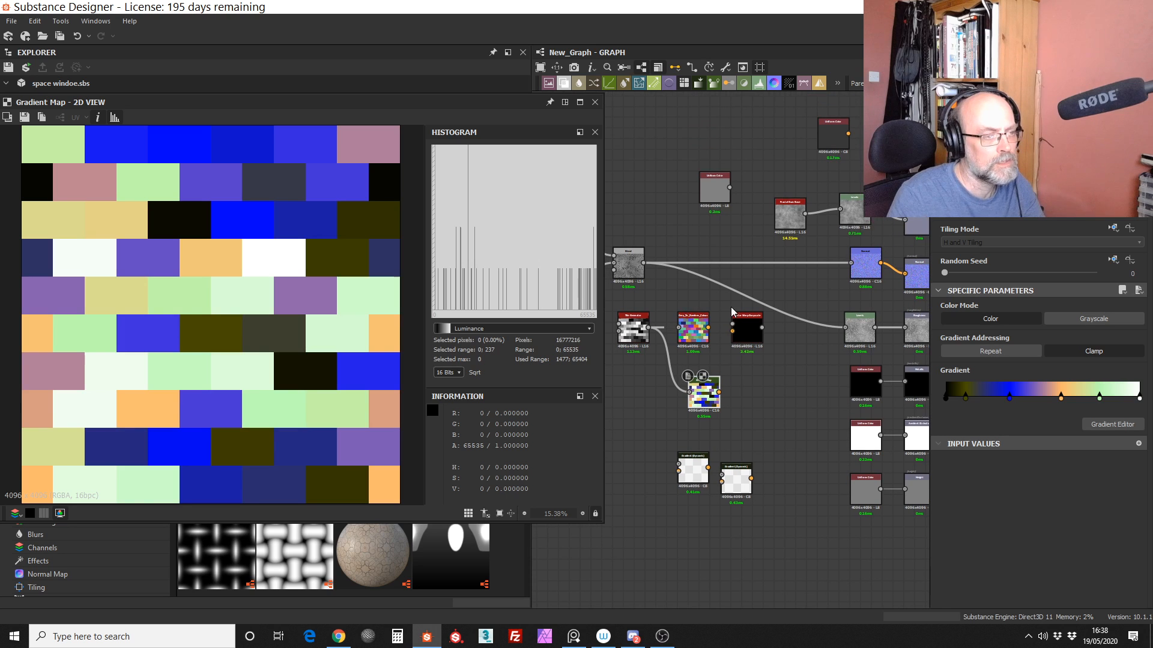
pyautogui.scroll(3, 729, 390)
pyautogui.scroll(-1, 722, 352)
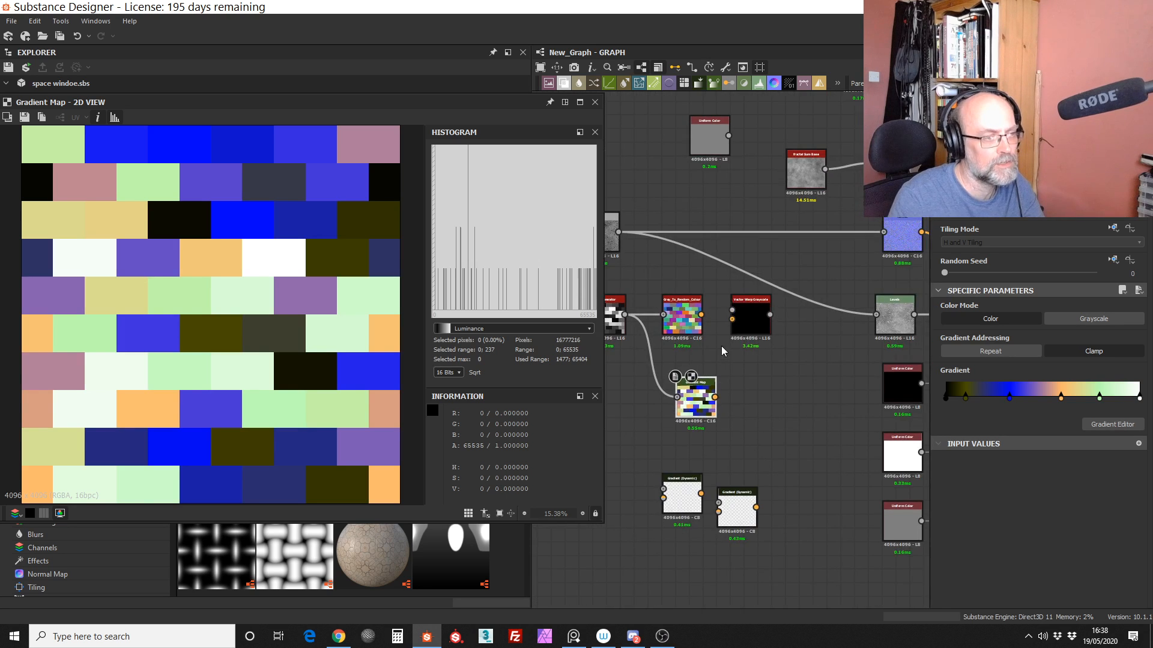
pyautogui.moveTo(722, 351); pyautogui.dragTo(781, 383, button='middle')
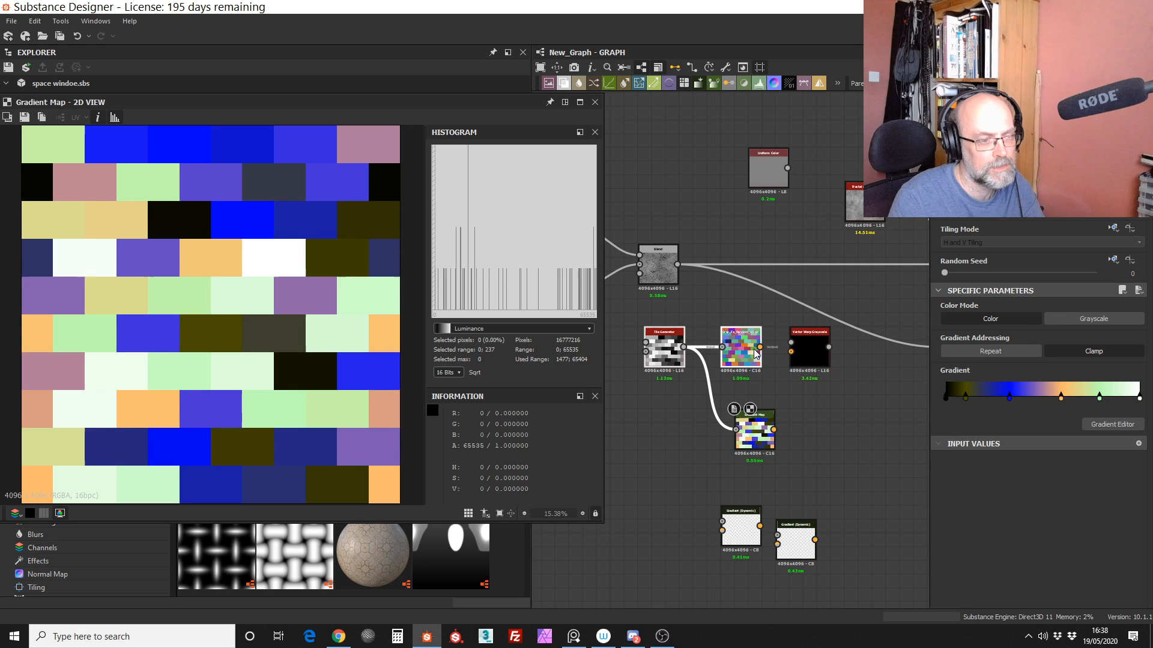
# Step: Connect Grey_To_Random_Colour to the Vector Warp Grayscale's vector map and the cracked Blend output to its input, and preview the node
pyautogui.scroll(4, 755, 353)
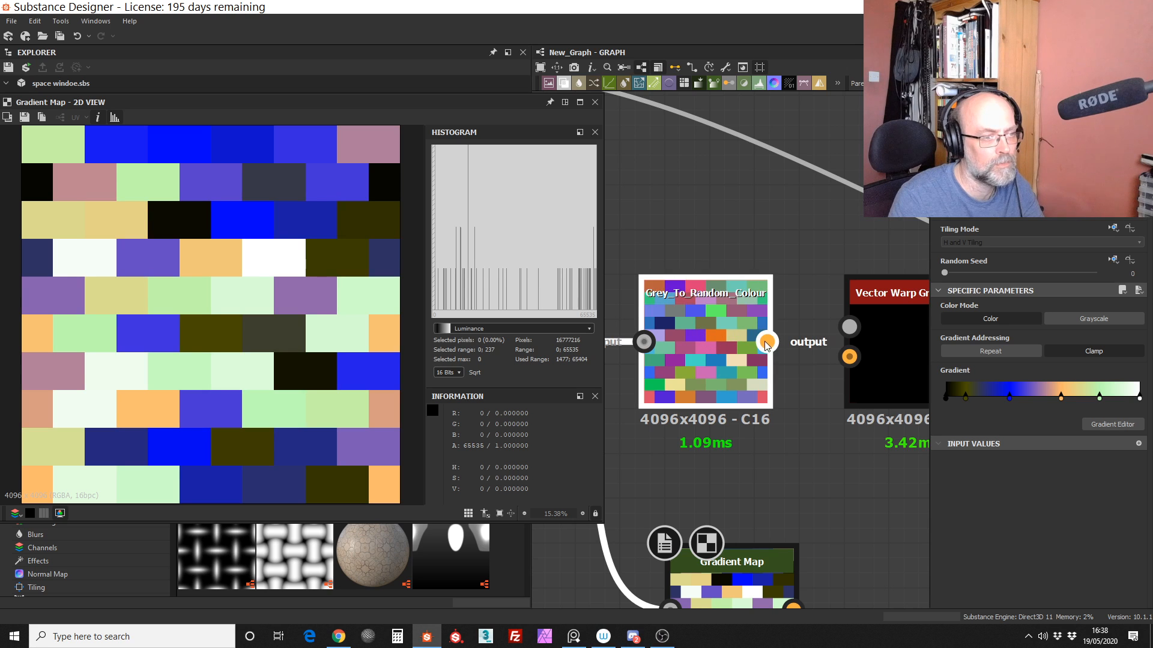
pyautogui.moveTo(766, 342); pyautogui.dragTo(849, 357)
pyautogui.moveTo(749, 317); pyautogui.dragTo(729, 332)
pyautogui.moveTo(776, 254); pyautogui.dragTo(755, 314, button='middle')
pyautogui.scroll(-5, 754, 314)
pyautogui.moveTo(623, 234); pyautogui.dragTo(798, 342)
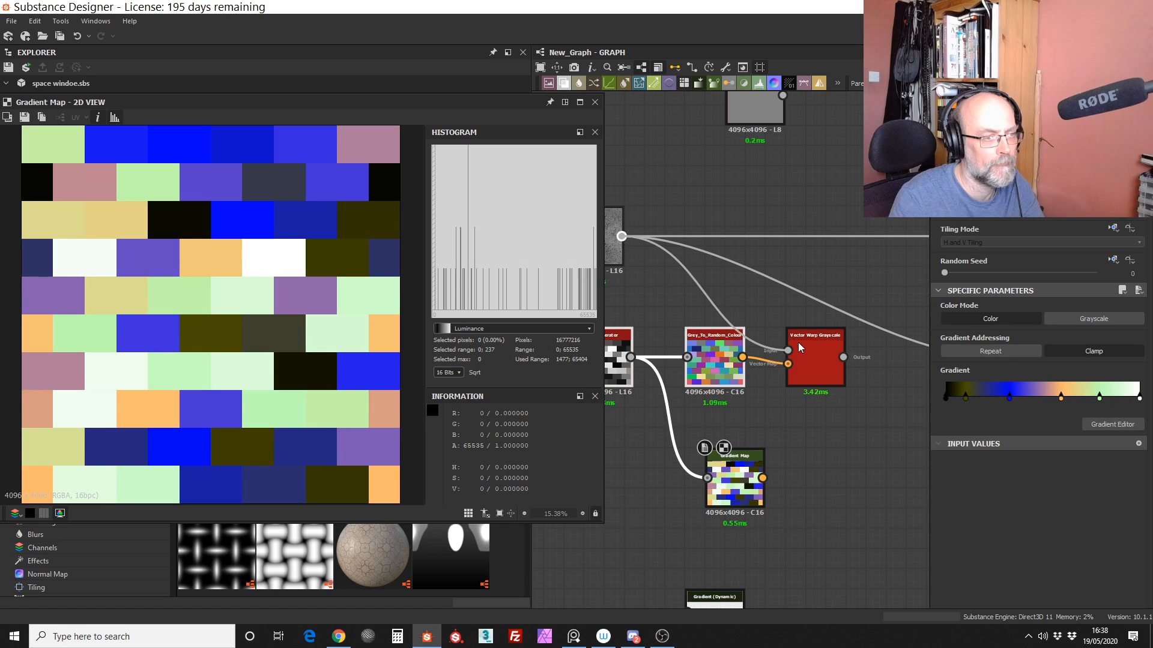
pyautogui.doubleClick(801, 340)
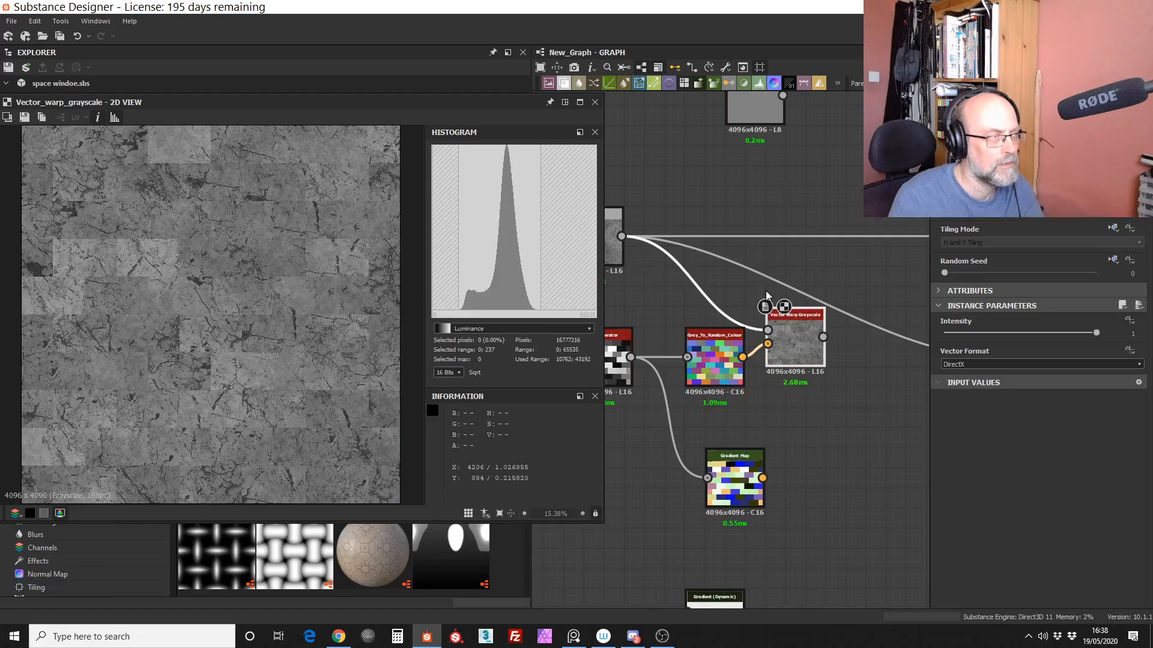
# Step: Set the Vector Warp Grayscale's intensity to 0.85 and inspect the warped tiles up close
pyautogui.moveTo(1097, 335); pyautogui.dragTo(1074, 329)
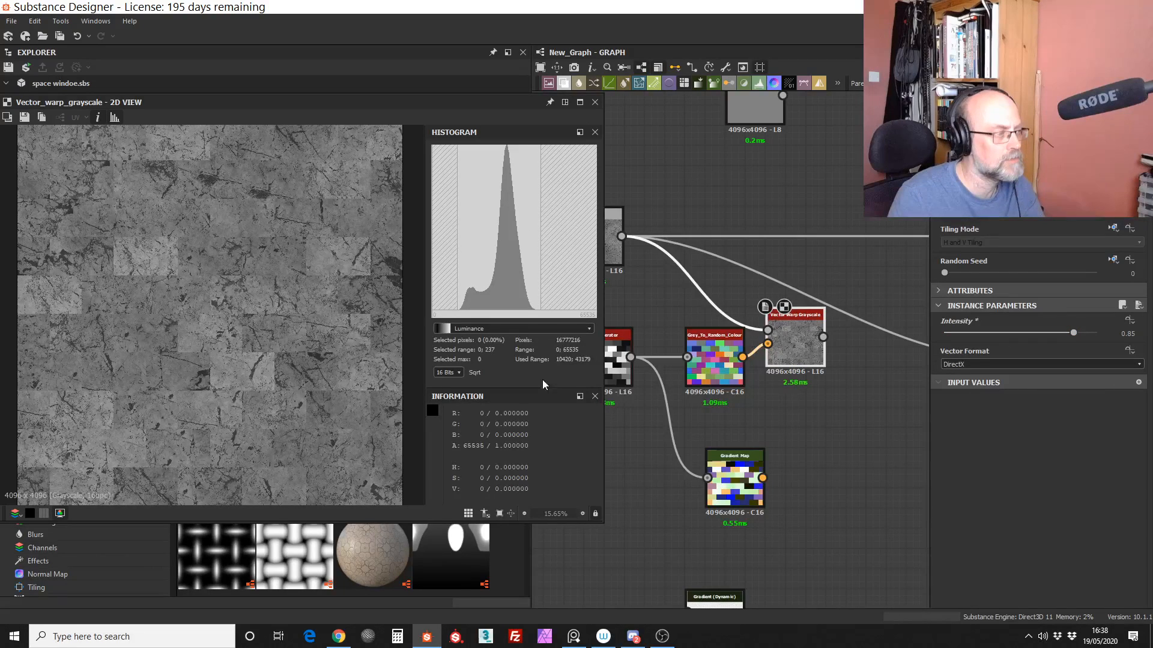
pyautogui.moveTo(858, 381); pyautogui.dragTo(808, 419, button='middle')
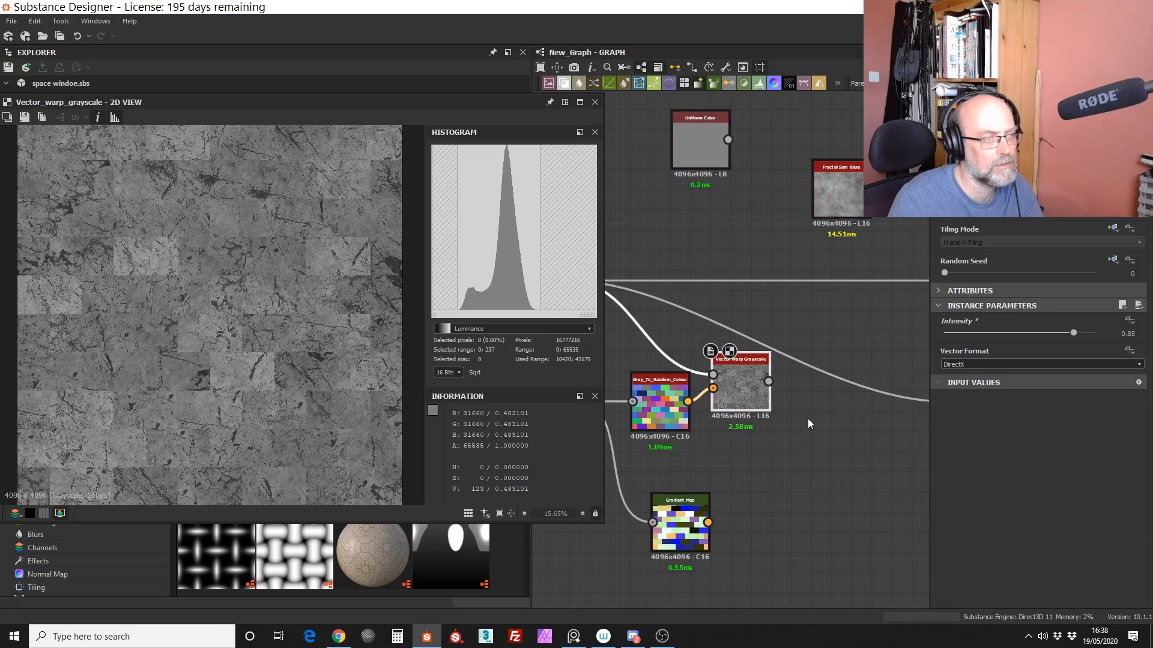
pyautogui.scroll(-3, 798, 433)
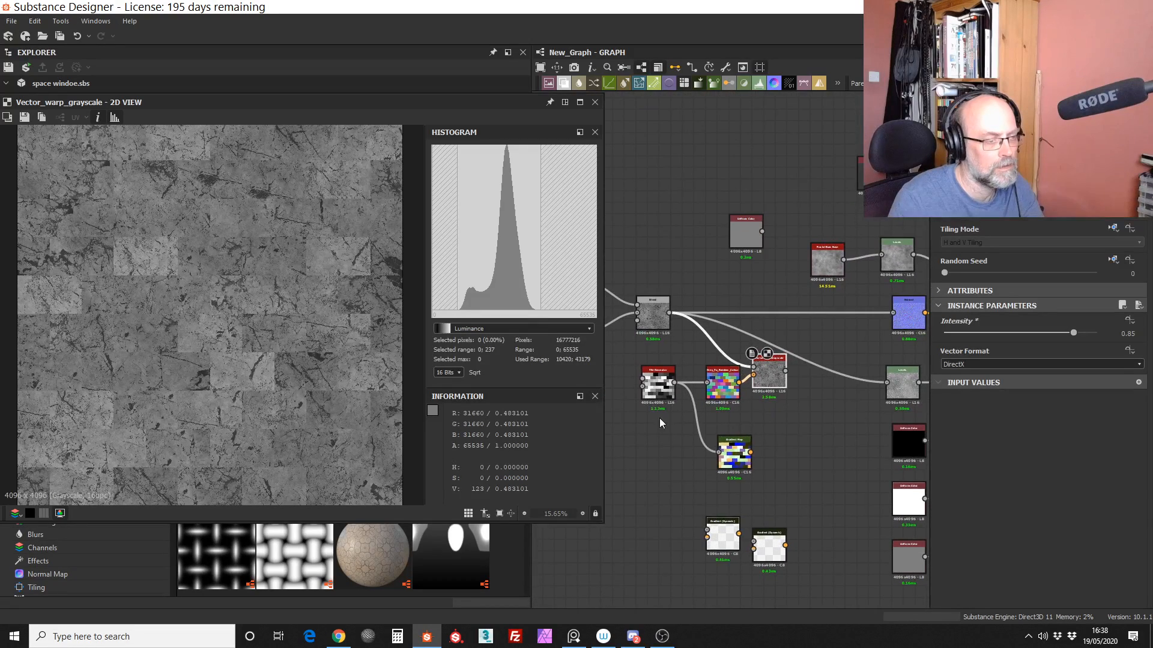
pyautogui.scroll(4, 231, 300)
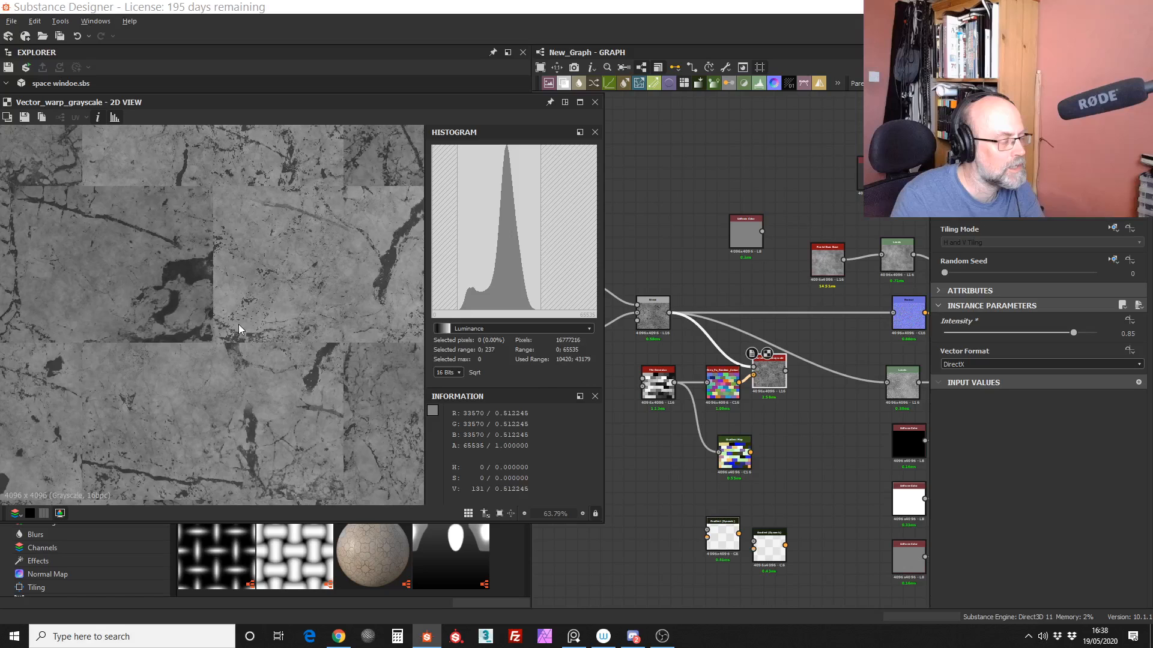
# Step: Search the node library for edge, add a Px_Edge_Detect_greyscale node below the Tile Generator and preview it
pyautogui.press('space')
pyautogui.write('edge')
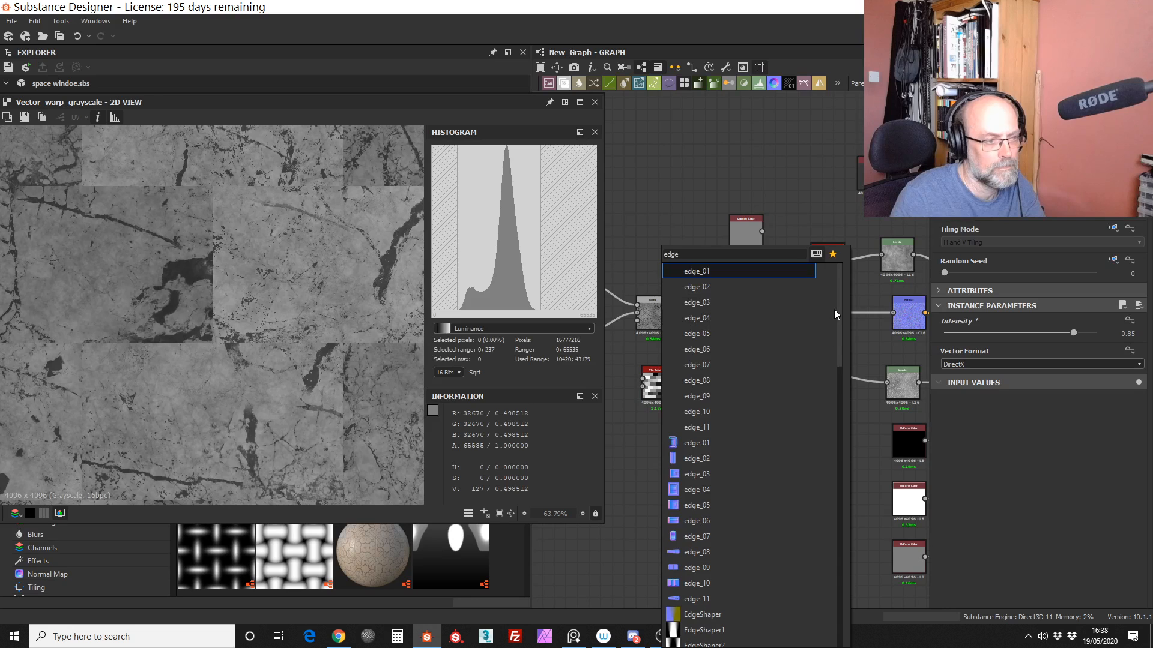
pyautogui.scroll(-1, 834, 309)
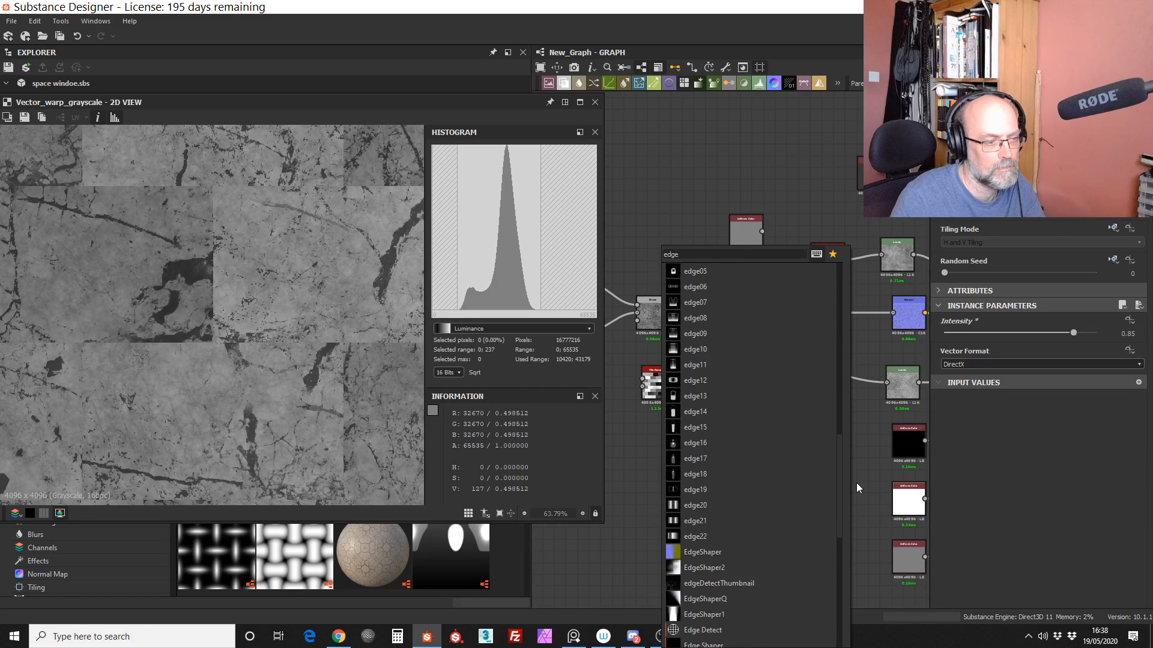
pyautogui.scroll(-5, 848, 525)
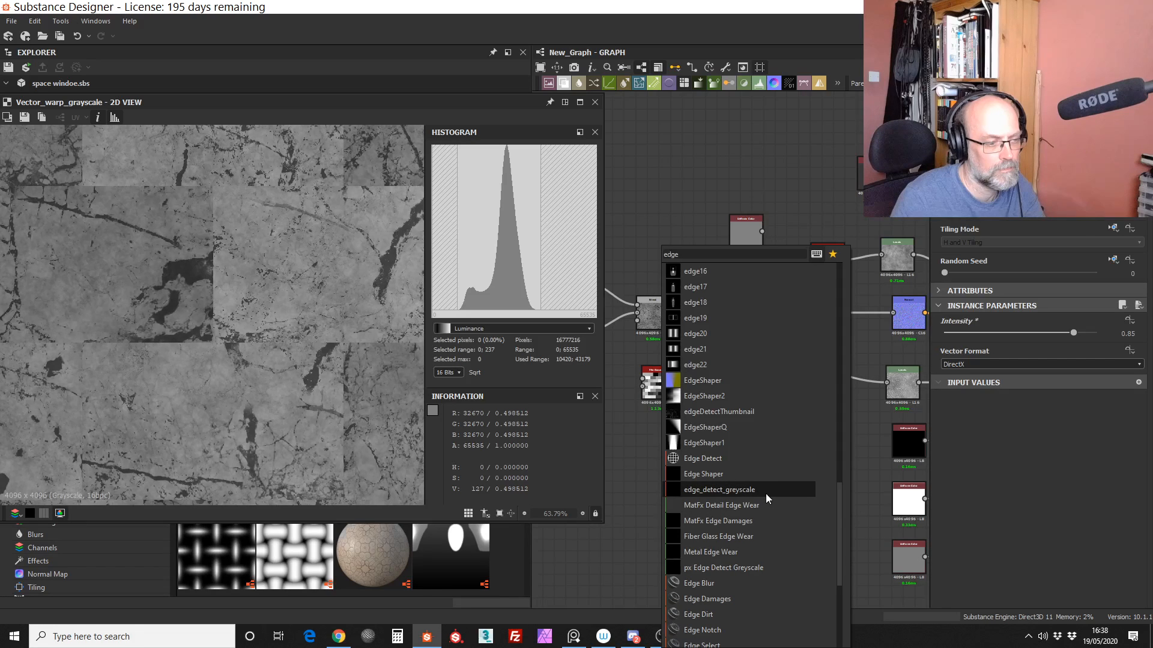
pyautogui.scroll(-1, 839, 523)
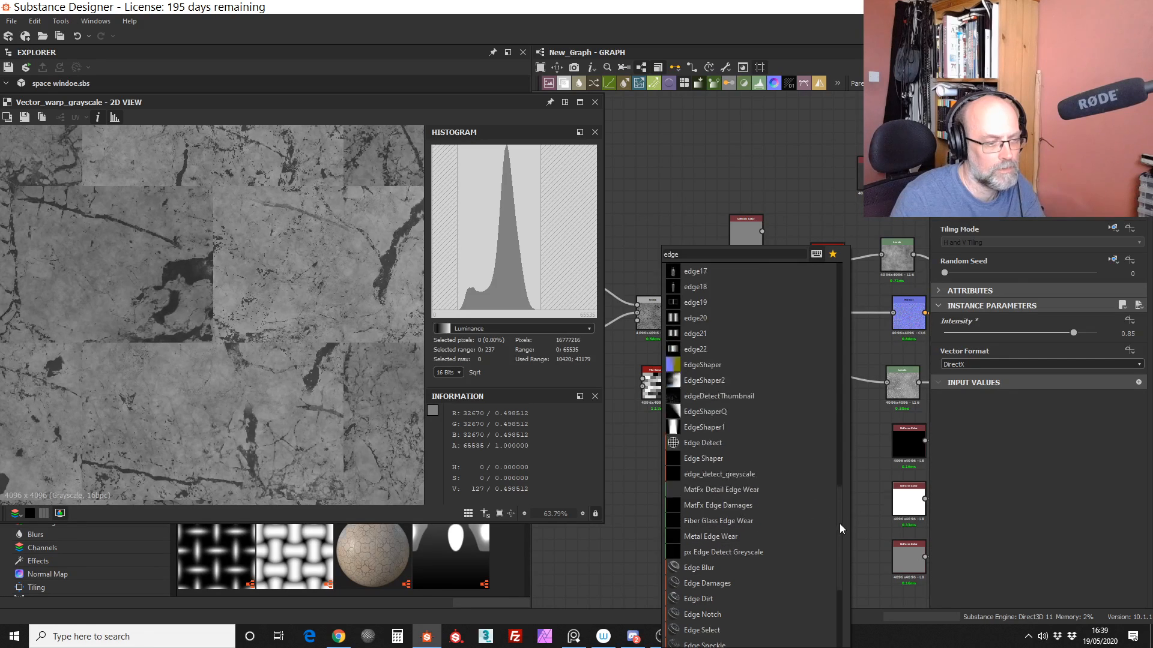
pyautogui.moveTo(839, 524); pyautogui.dragTo(840, 582)
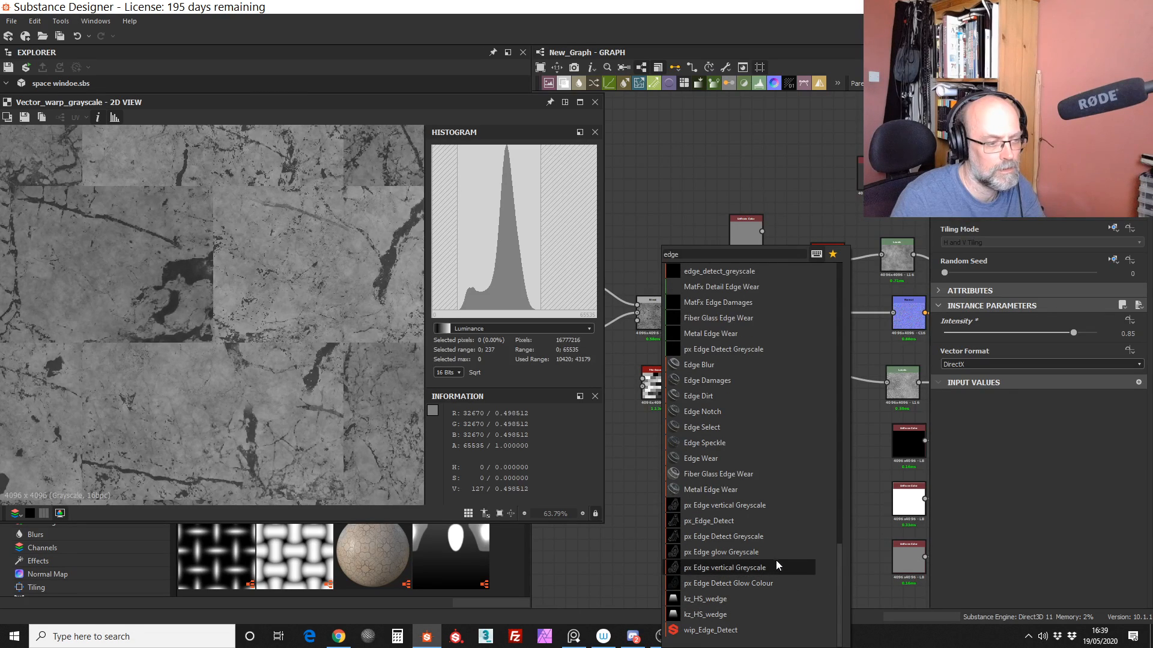
pyautogui.click(766, 523)
pyautogui.doubleClick(661, 450)
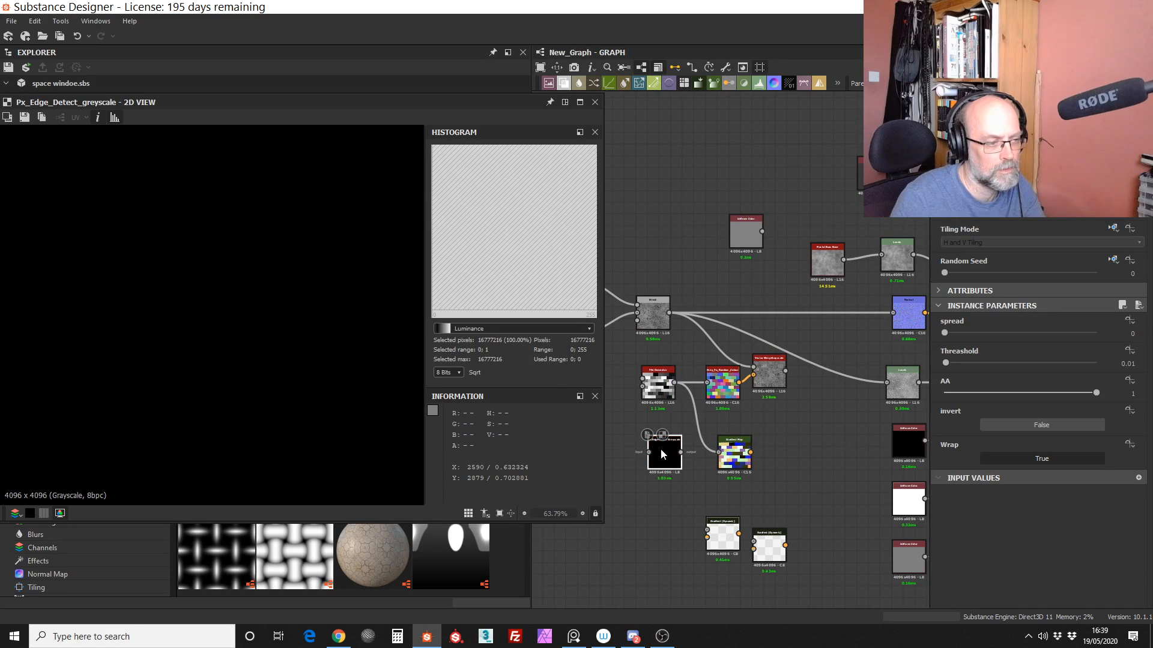
# Step: Arrange the edge detect node beside the Tile Generator, connect the Tile Generator output to it and inspect the detected tile outlines
pyautogui.moveTo(661, 451); pyautogui.dragTo(684, 433)
pyautogui.moveTo(658, 384); pyautogui.dragTo(629, 372)
pyautogui.moveTo(684, 432); pyautogui.dragTo(673, 412)
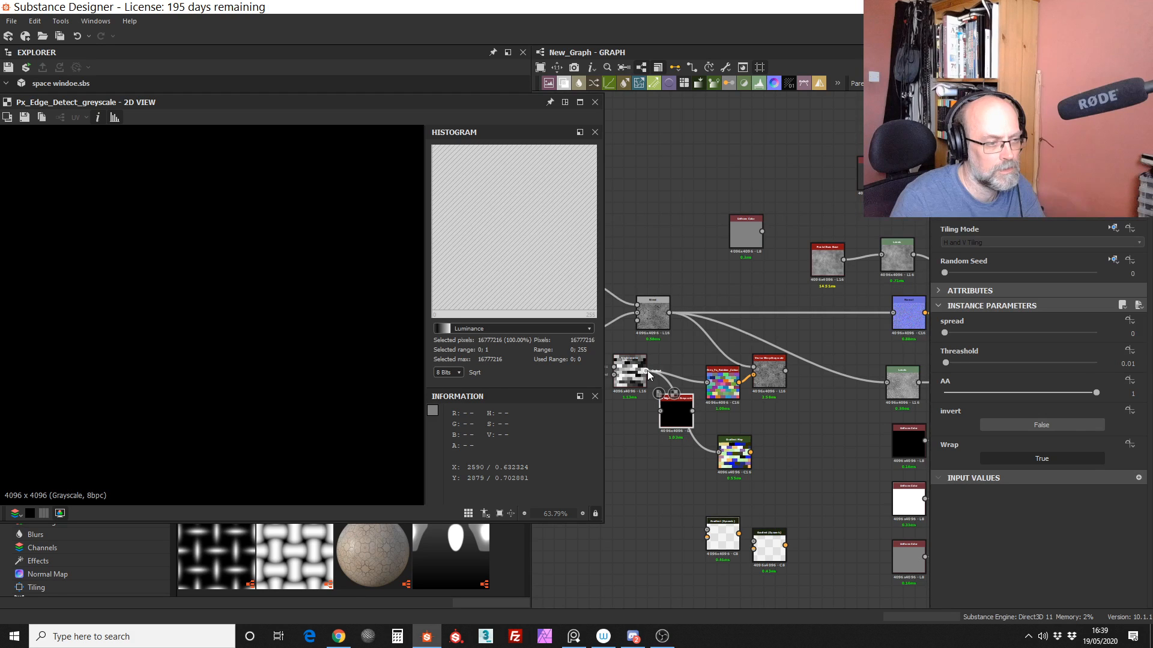
pyautogui.moveTo(647, 370); pyautogui.dragTo(660, 411)
pyautogui.scroll(-3, 160, 383)
pyautogui.keyDown('alt'); pyautogui.moveTo(159, 383); pyautogui.dragTo(158, 389, button='right'); pyautogui.keyUp('alt')
pyautogui.moveTo(190, 336)
pyautogui.keyDown('alt'); pyautogui.mouseDown(button='right')
pyautogui.moveTo(243, 195)
pyautogui.moveTo(195, 355)
pyautogui.mouseUp(button='right'); pyautogui.keyUp('alt')
pyautogui.moveTo(218, 283)
pyautogui.keyDown('alt'); pyautogui.mouseDown(button='right')
pyautogui.moveTo(206, 378)
pyautogui.moveTo(221, 298)
pyautogui.mouseUp(button='right'); pyautogui.keyUp('alt')
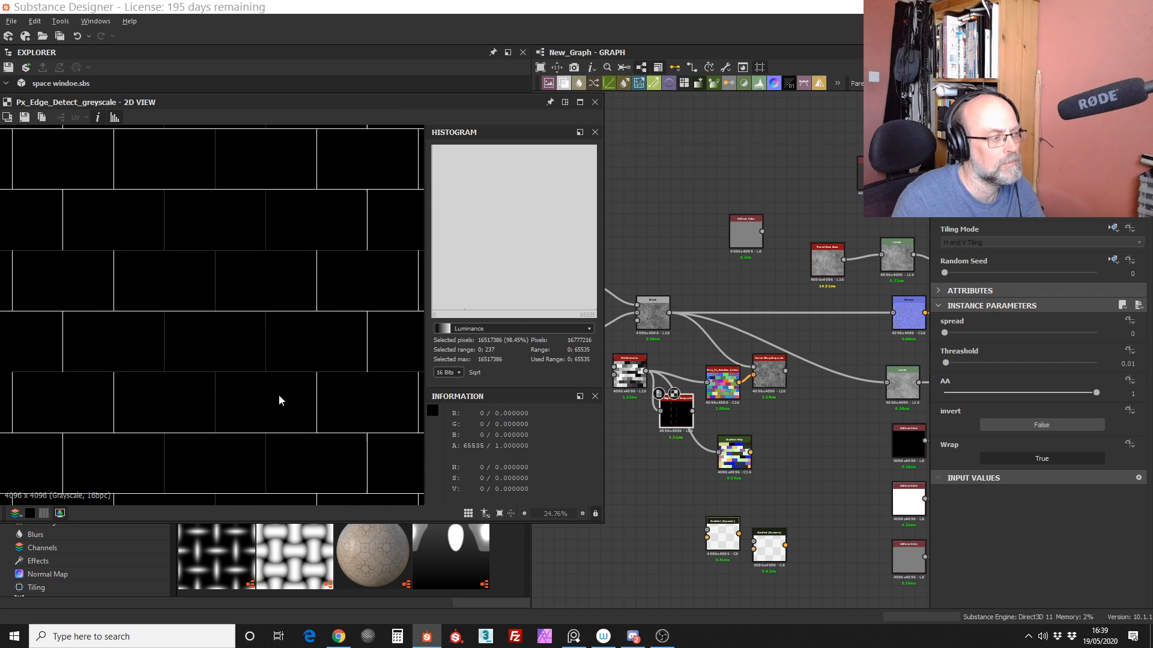
pyautogui.scroll(5, 276, 395)
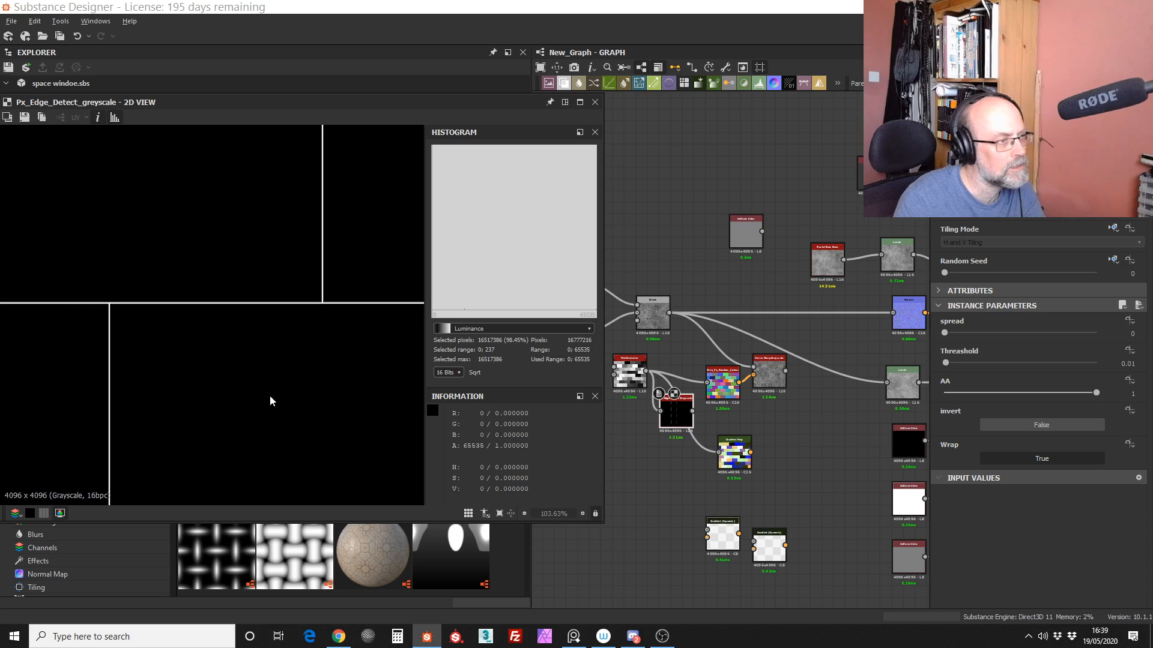
# Step: Add a Distance node fed by the edge detect output and inspect its gradients around the tile edges
pyautogui.click(653, 83)
pyautogui.click(675, 451)
pyautogui.moveTo(649, 413); pyautogui.dragTo(660, 447)
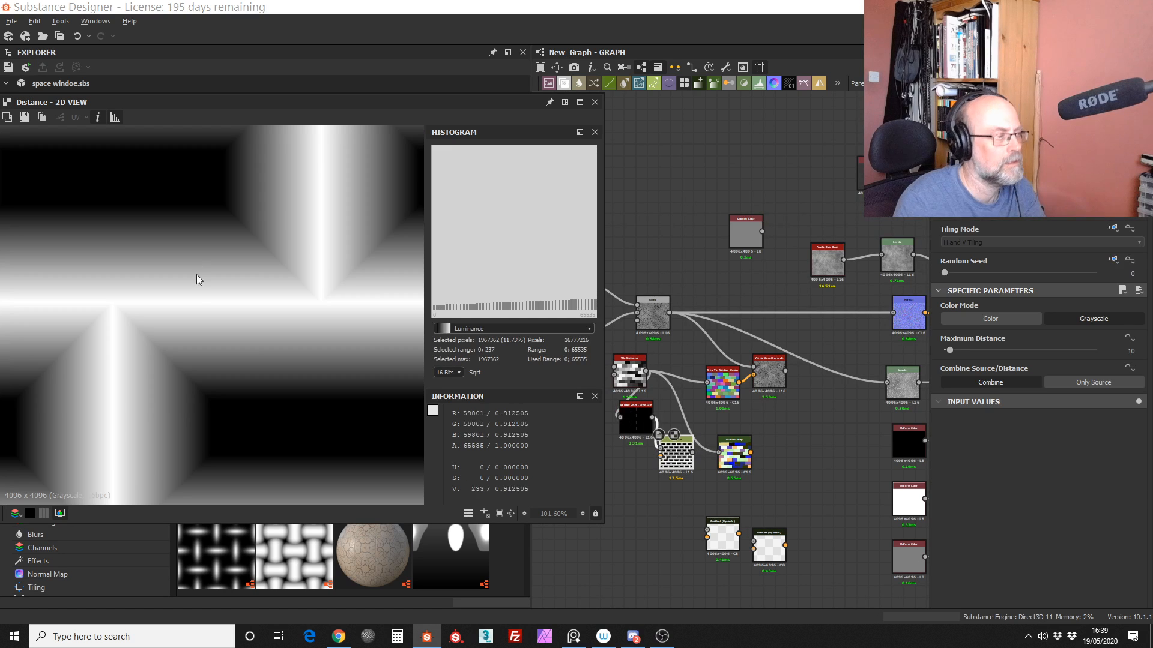
pyautogui.scroll(-8, 204, 324)
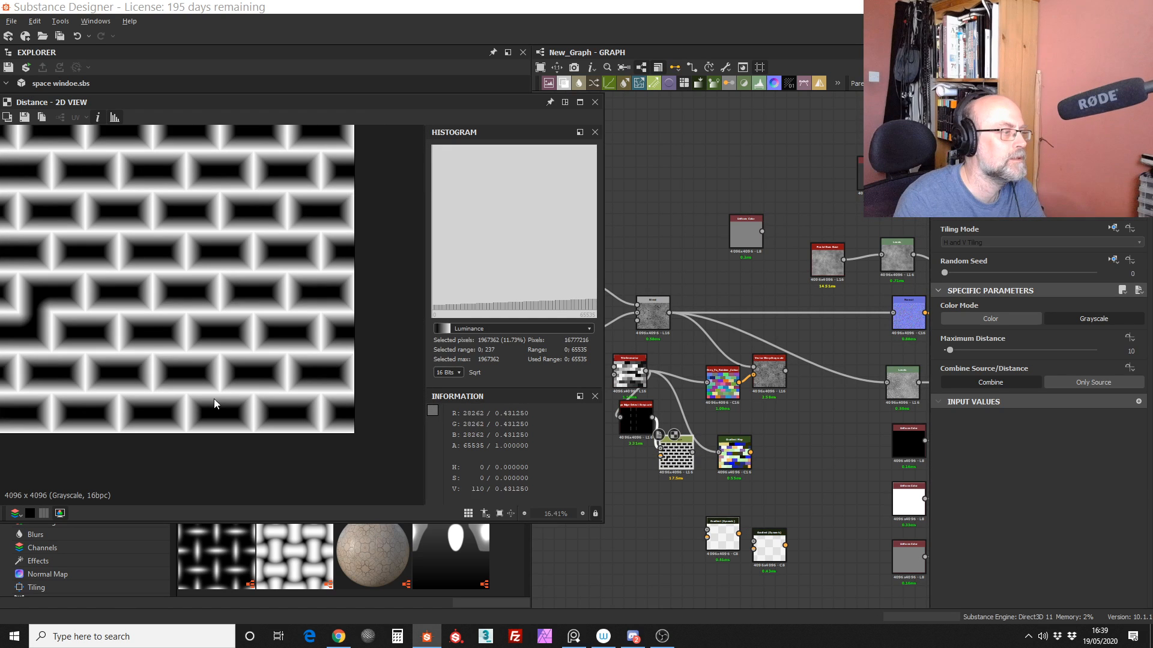
pyautogui.scroll(8, 214, 399)
pyautogui.moveTo(638, 424); pyautogui.dragTo(195, 213)
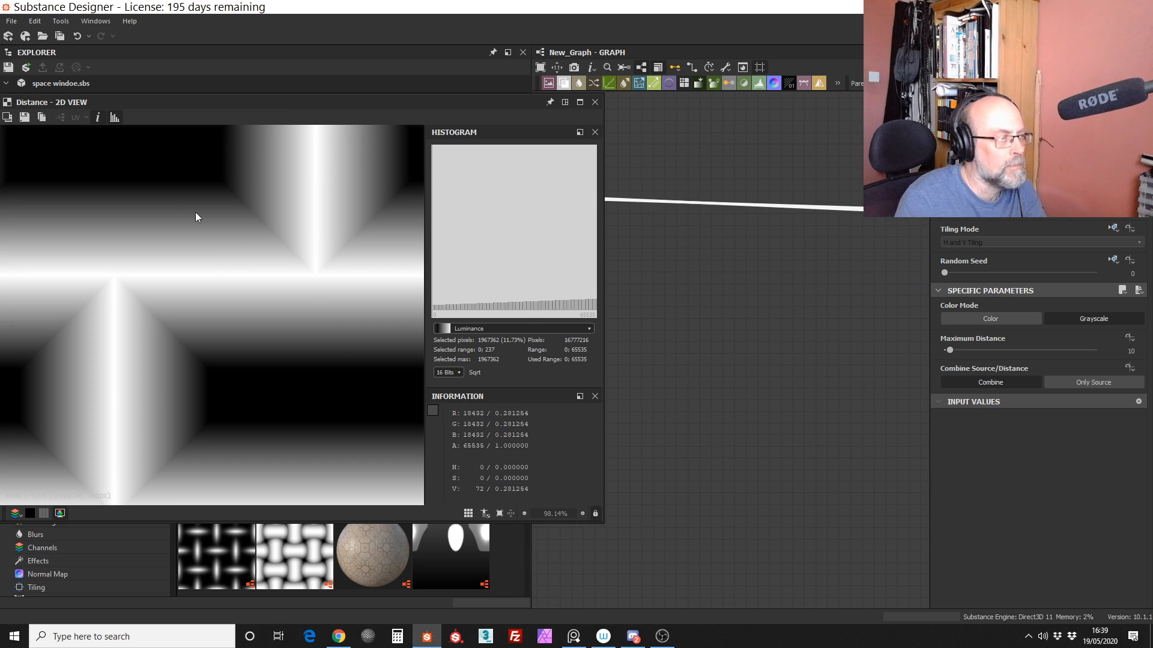
# Step: Find the stray edge detect node far from the graph and move it back between the Tile Generator and Distance nodes
pyautogui.scroll(-5, 721, 366)
pyautogui.moveTo(738, 319); pyautogui.dragTo(670, 422, button='middle')
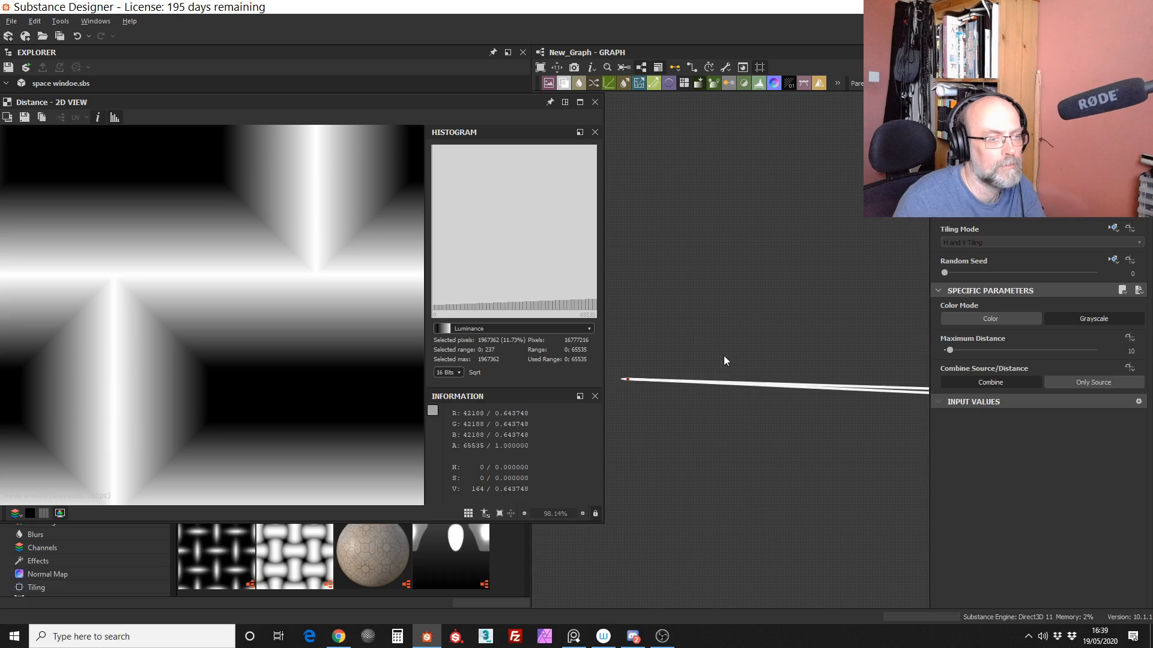
pyautogui.scroll(-3, 725, 361)
pyautogui.moveTo(753, 421); pyautogui.dragTo(636, 458, button='middle')
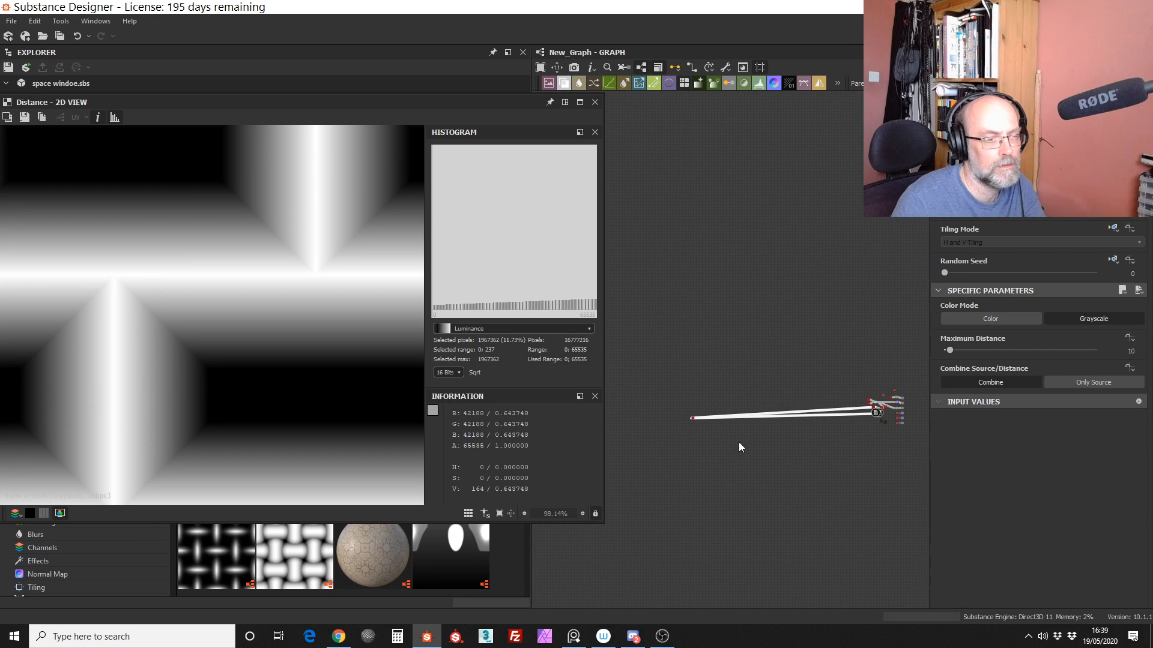
pyautogui.moveTo(693, 418); pyautogui.dragTo(845, 409)
pyautogui.moveTo(842, 435); pyautogui.dragTo(743, 432, button='middle')
pyautogui.scroll(4, 794, 384)
pyautogui.scroll(5, 781, 408)
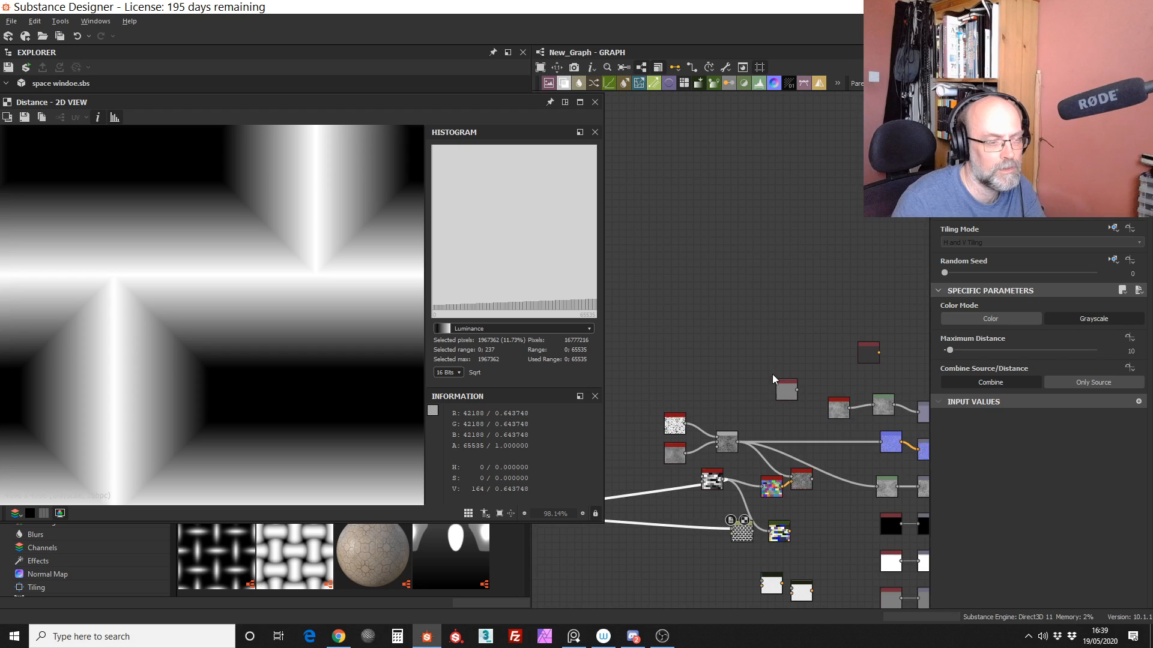
pyautogui.moveTo(772, 375); pyautogui.dragTo(744, 279, button='middle')
pyautogui.moveTo(711, 438); pyautogui.dragTo(674, 469)
pyautogui.moveTo(629, 406); pyautogui.dragTo(693, 422)
pyautogui.moveTo(677, 466); pyautogui.dragTo(693, 425)
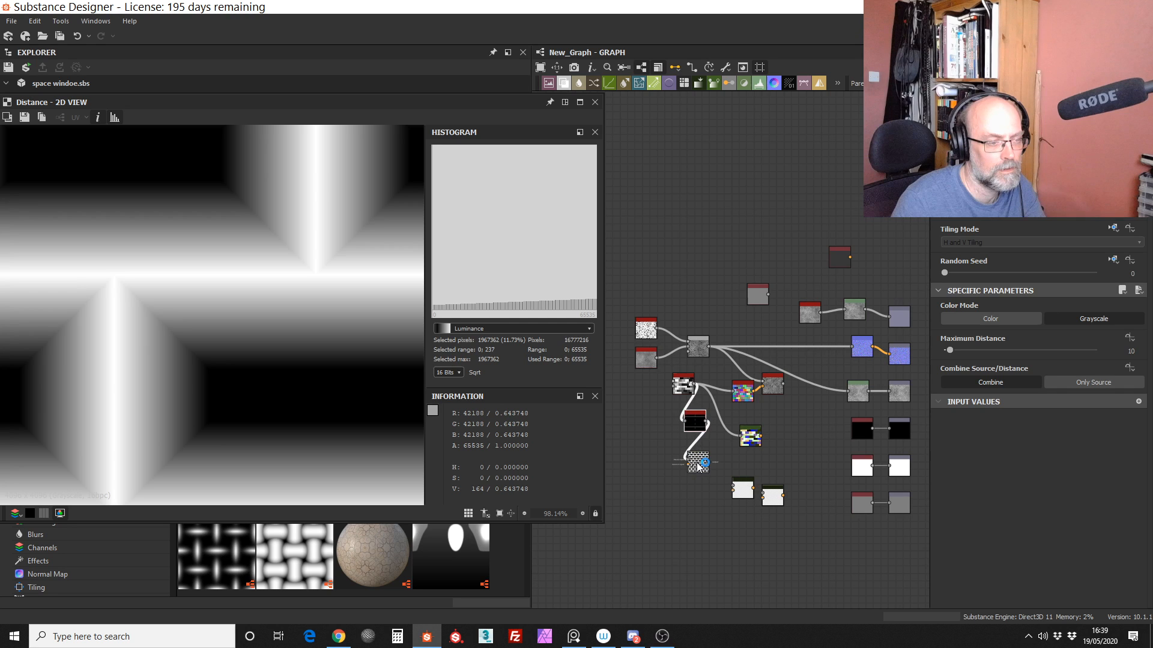
# Step: Set the Distance node's Maximum Distance to 2
pyautogui.click(698, 467)
pyautogui.doubleClick(1131, 351)
pyautogui.write('2')
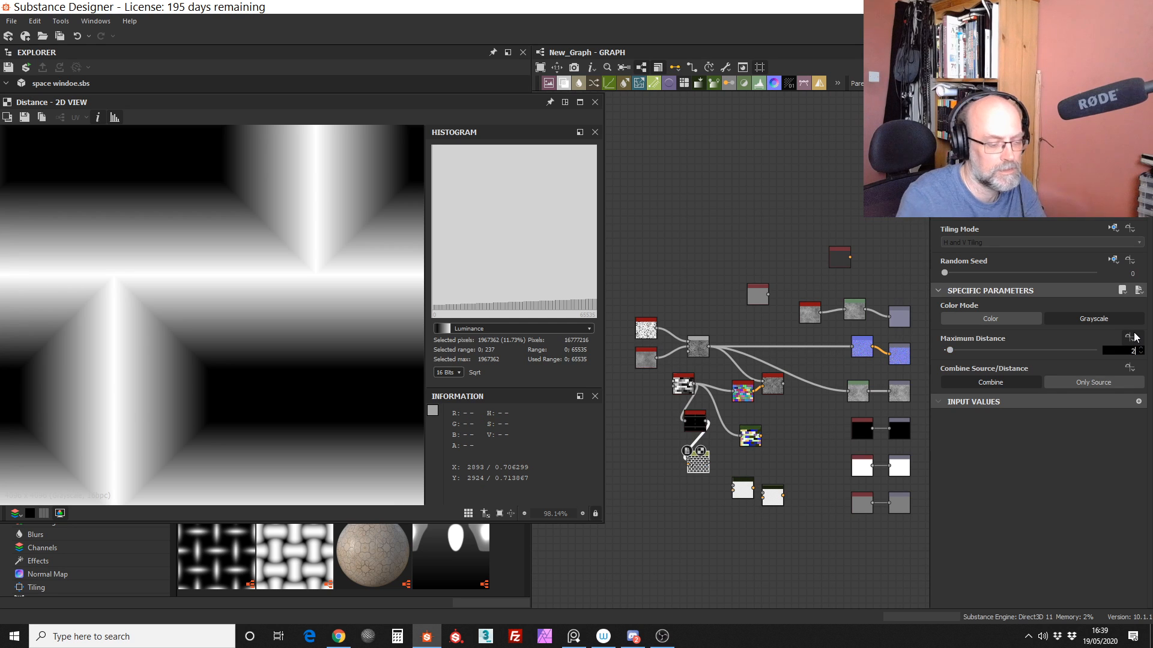
pyautogui.press('Return')
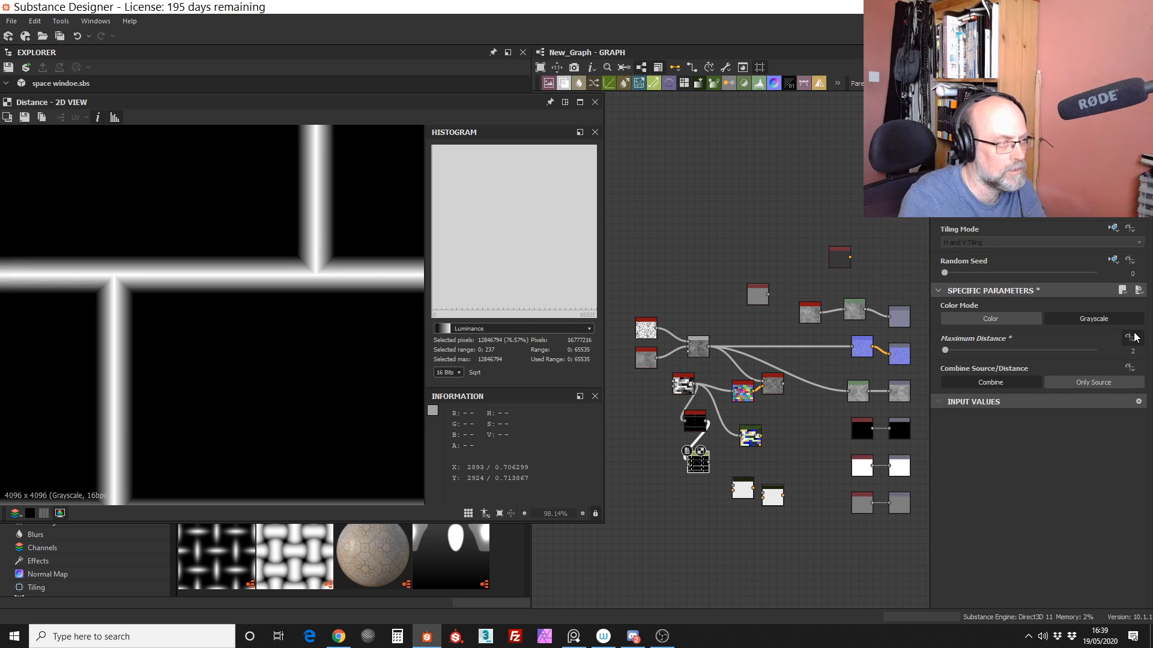
# Step: Compare the edge detect output with the Distance output, examining the softened tile edges up close
pyautogui.doubleClick(696, 422)
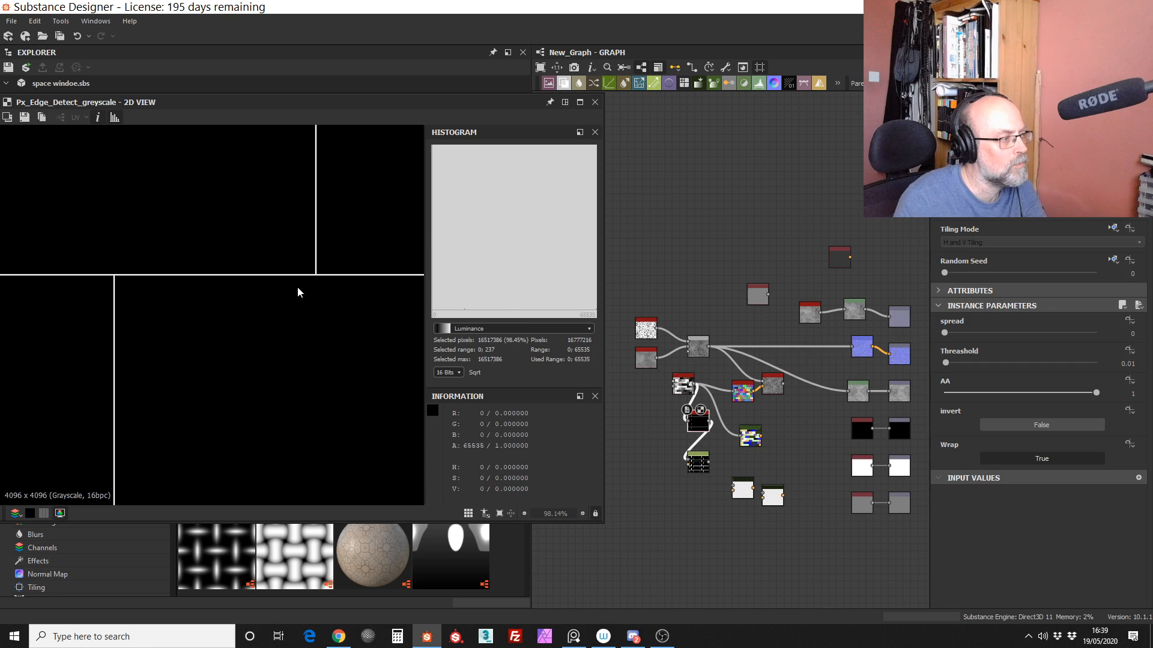
pyautogui.doubleClick(699, 463)
pyautogui.moveTo(700, 467); pyautogui.dragTo(709, 453)
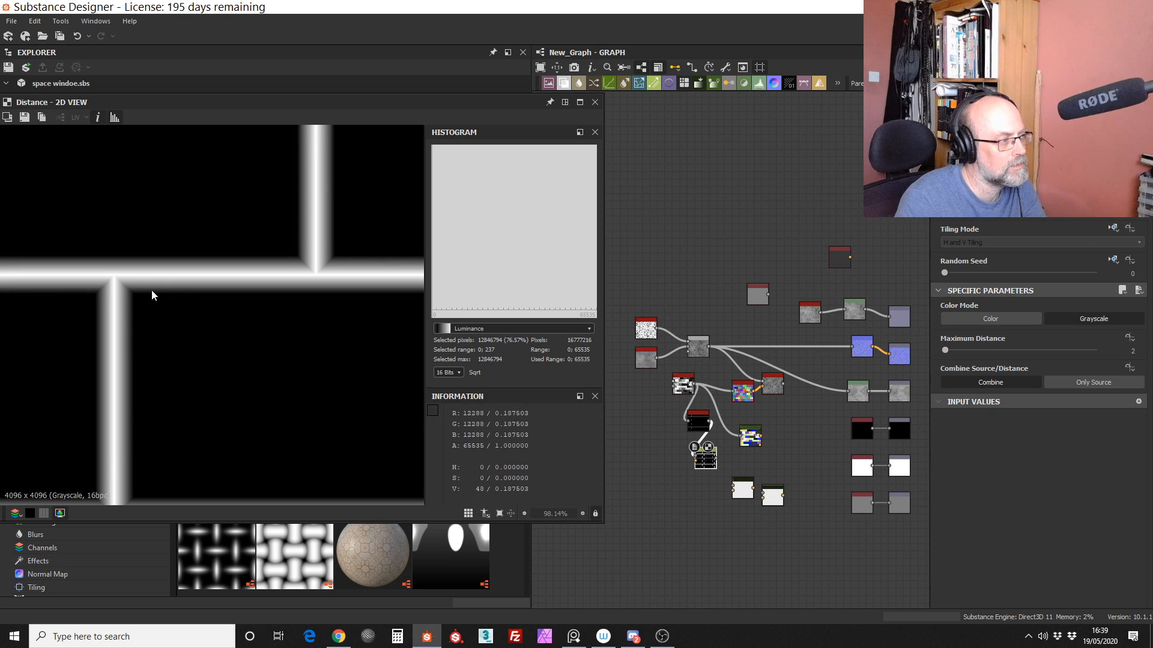
pyautogui.scroll(3, 157, 247)
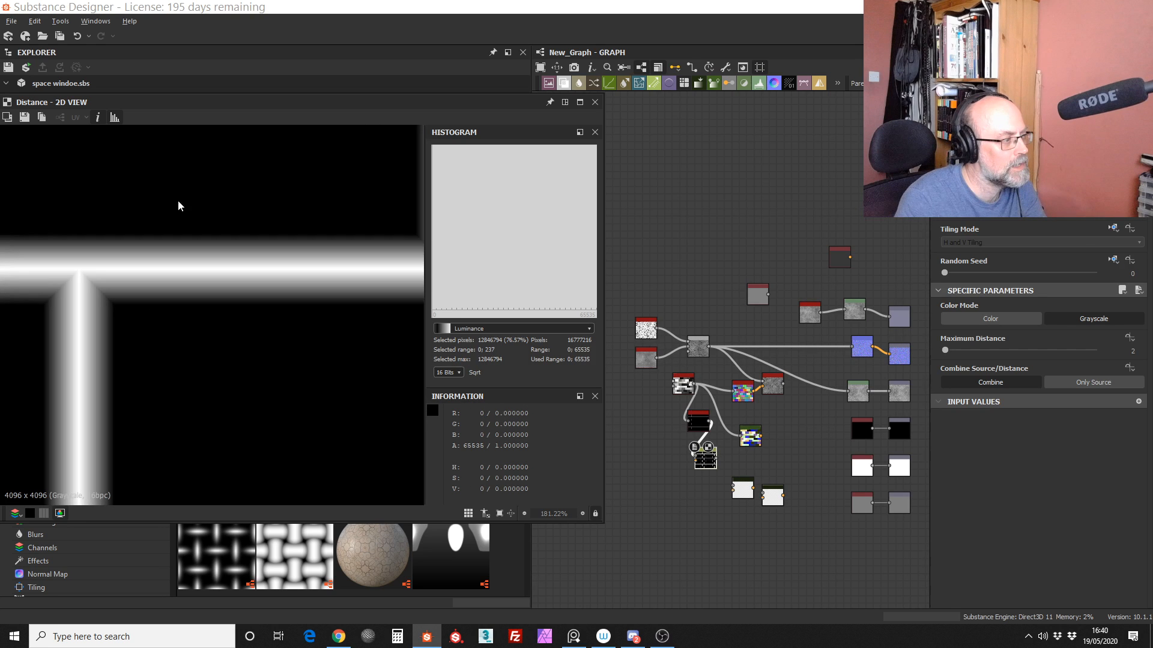
pyautogui.scroll(2, 153, 289)
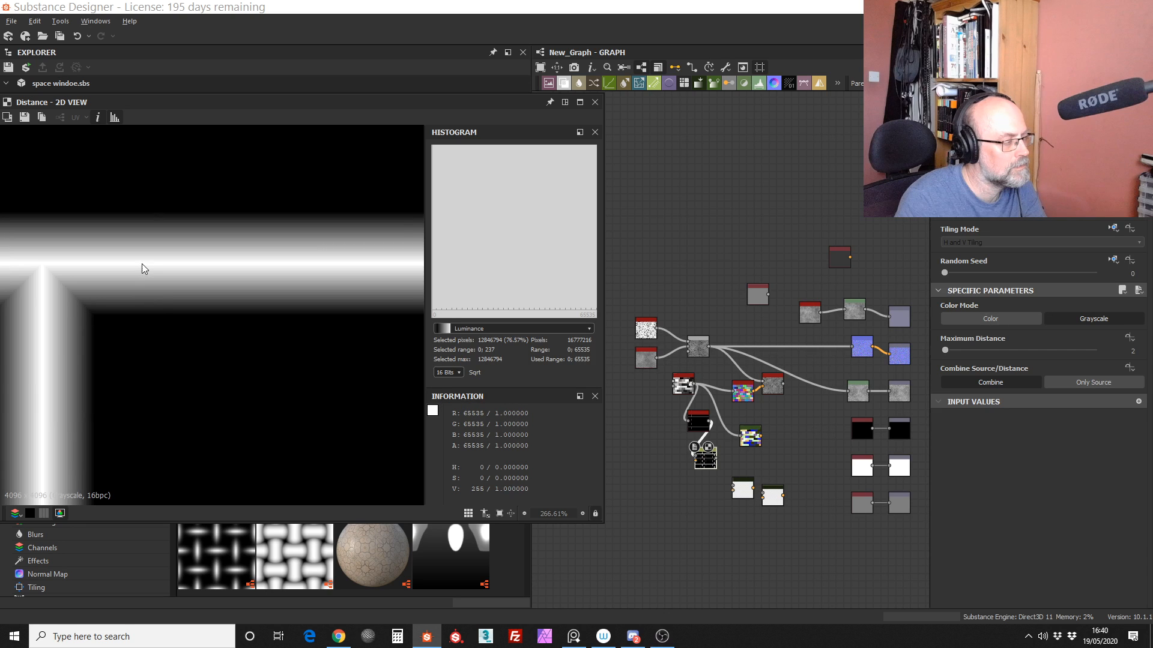
pyautogui.scroll(-8, 142, 264)
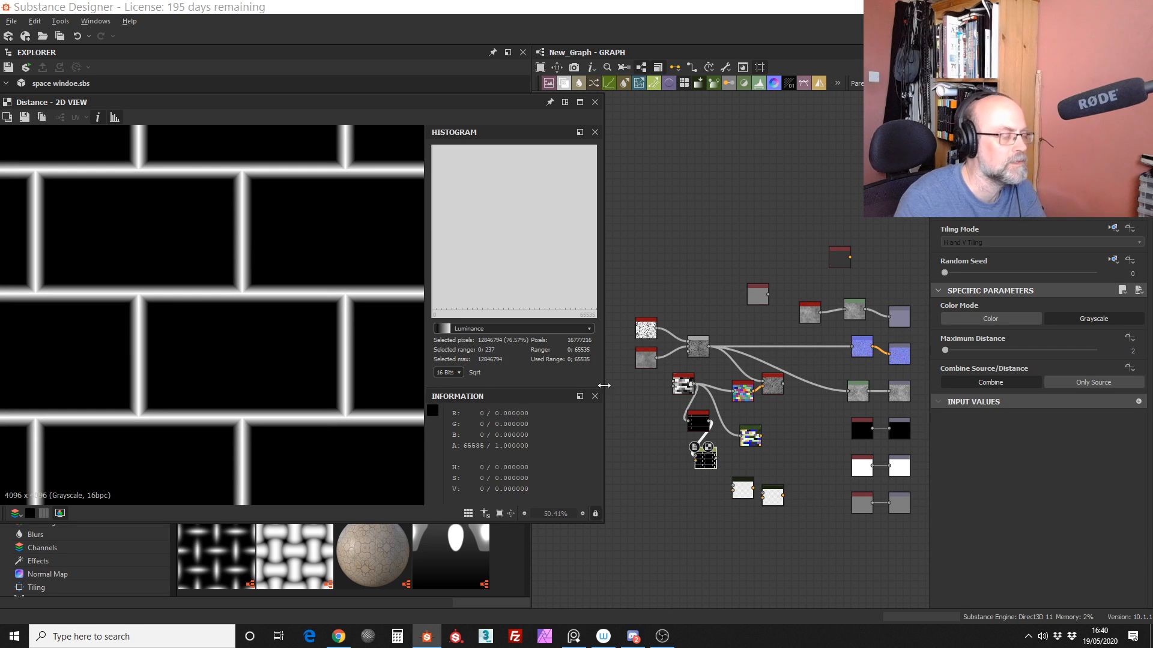
# Step: Move the Gradient Map aside, add a Levels node after the Distance node and invert it by swapping its output black and white points
pyautogui.moveTo(735, 428); pyautogui.dragTo(704, 471, button='middle')
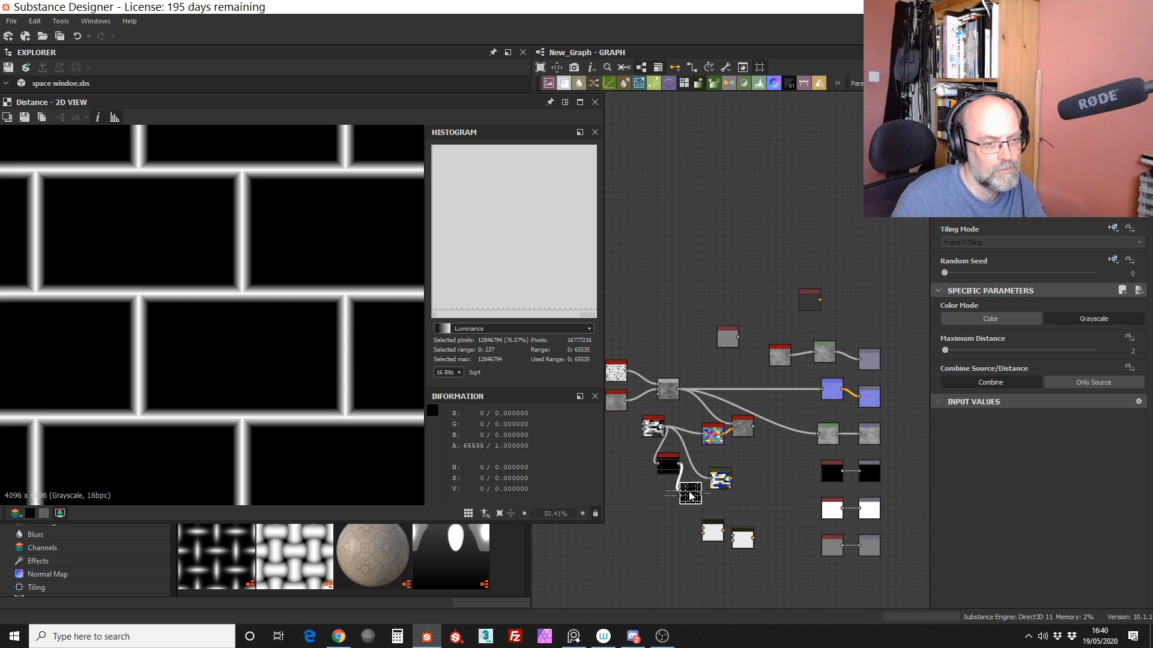
pyautogui.moveTo(721, 481); pyautogui.dragTo(768, 473)
pyautogui.moveTo(782, 89); pyautogui.dragTo(718, 494)
pyautogui.click(624, 495)
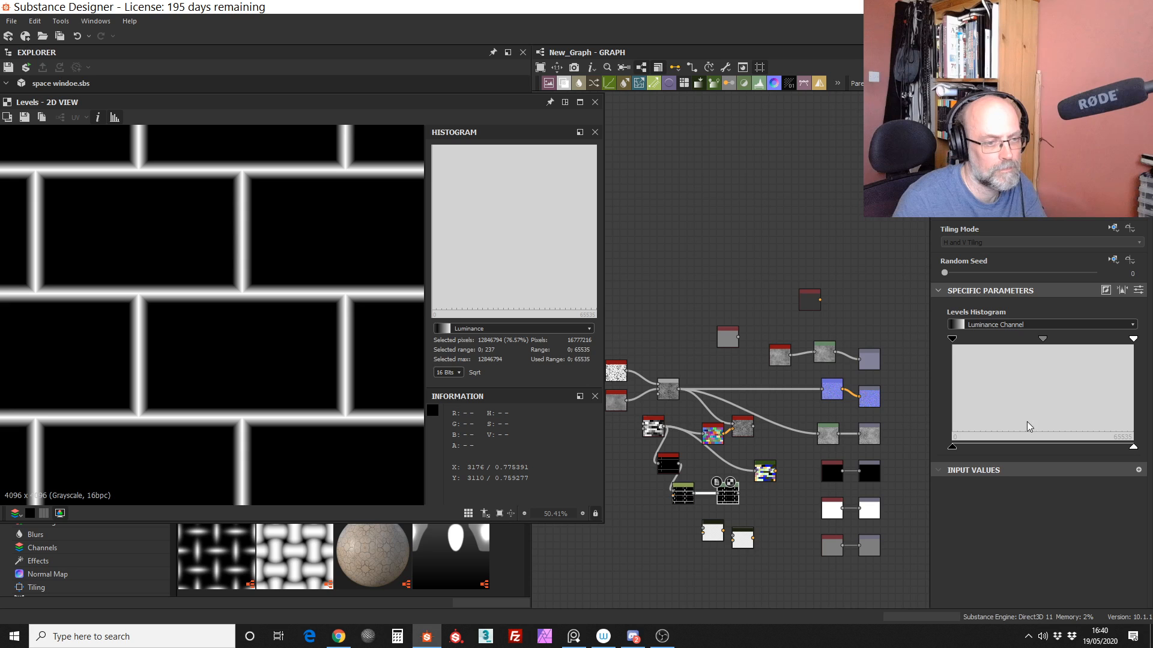
pyautogui.moveTo(1133, 446); pyautogui.dragTo(951, 446)
pyautogui.moveTo(952, 446); pyautogui.dragTo(1133, 447)
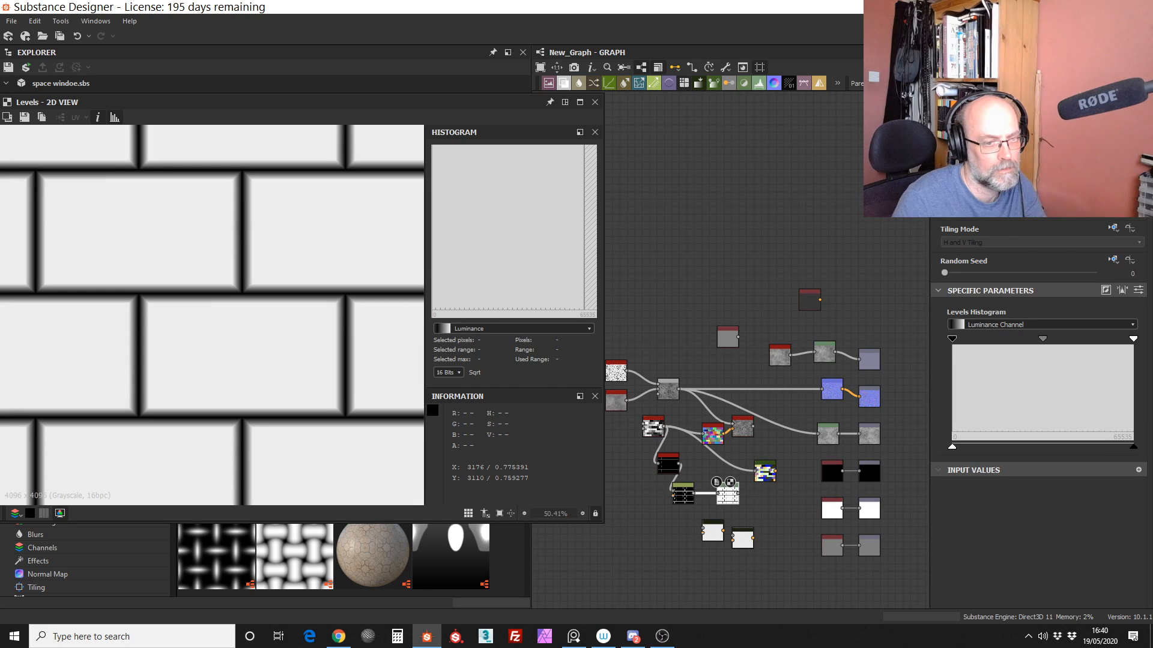
# Step: Move the Levels node up beneath the Vector Warp Grayscale node
pyautogui.scroll(5, 718, 460)
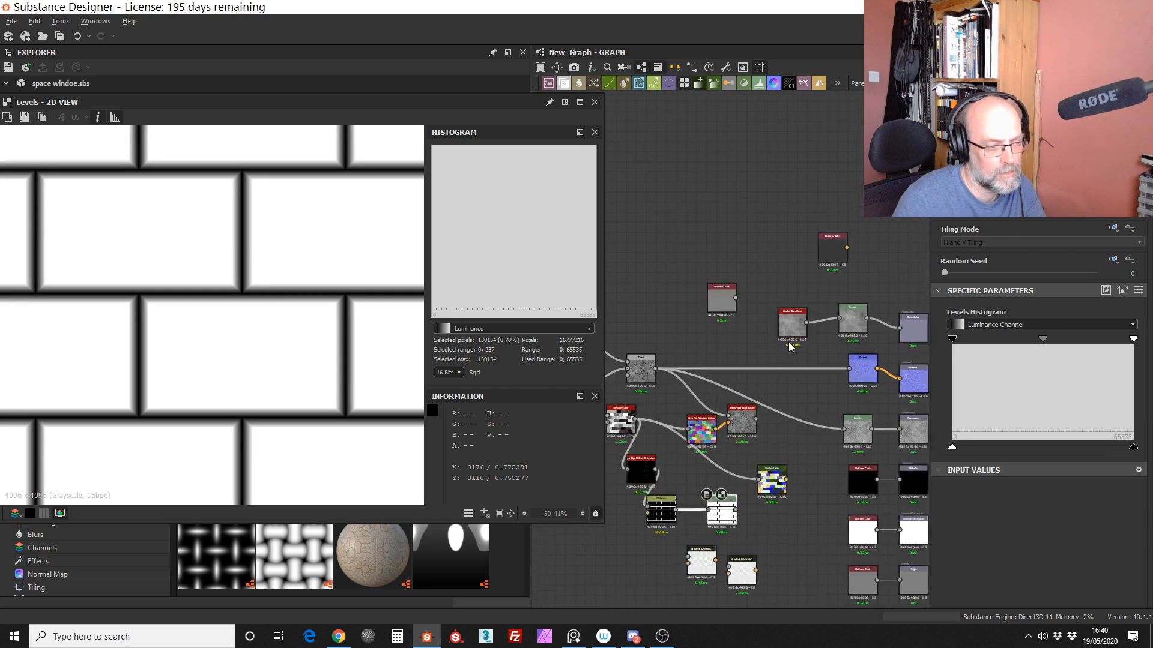
pyautogui.click(781, 420)
pyautogui.moveTo(744, 522); pyautogui.dragTo(708, 477, button='middle')
pyautogui.moveTo(697, 559); pyautogui.dragTo(774, 444)
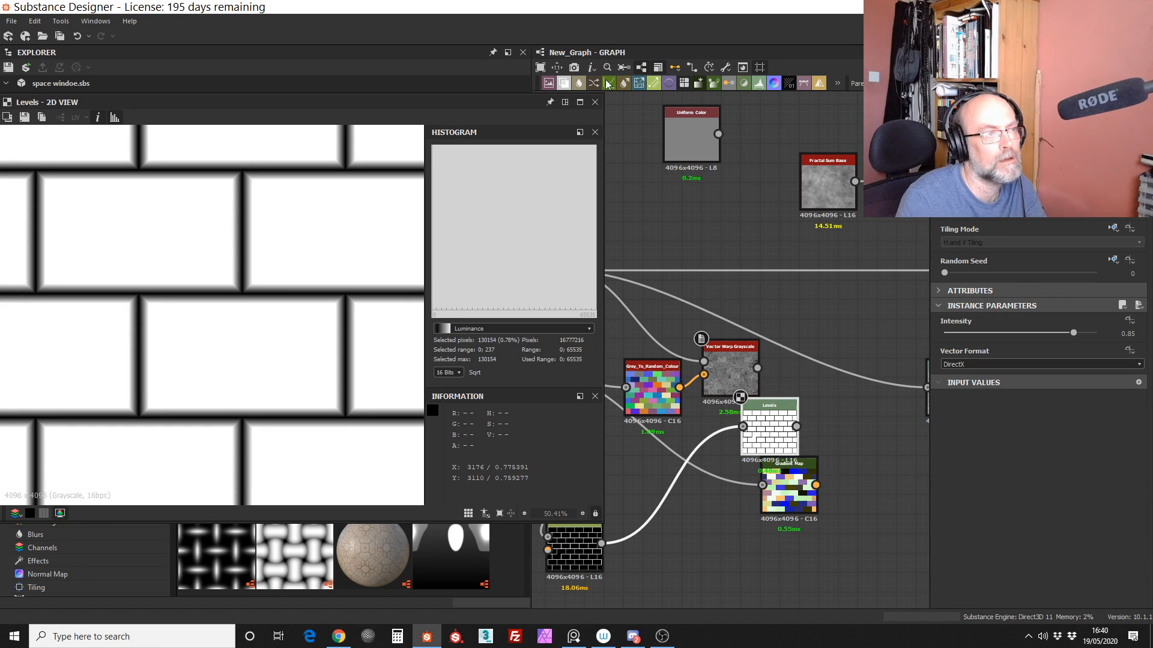
# Step: Add a Blend node combining the inverted Levels tile edges with the Vector Warp Grayscale output, and set its blending mode to Multiply
pyautogui.moveTo(566, 84); pyautogui.dragTo(779, 370)
pyautogui.click(701, 408)
pyautogui.moveTo(769, 420); pyautogui.dragTo(782, 355)
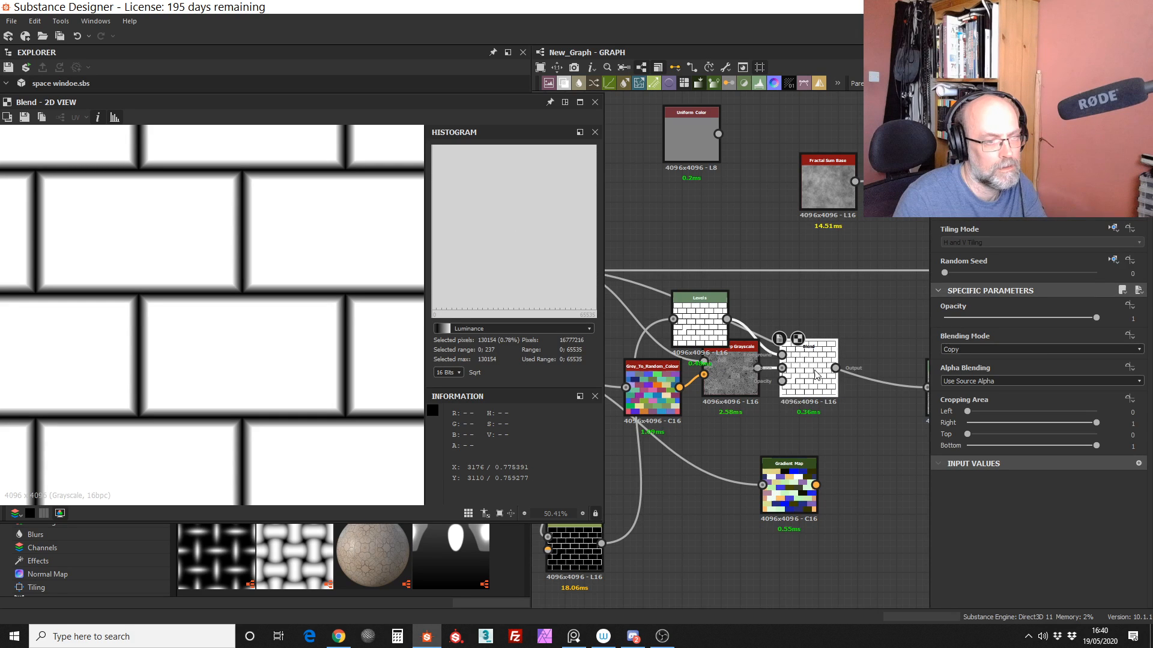
pyautogui.click(966, 350)
pyautogui.click(968, 384)
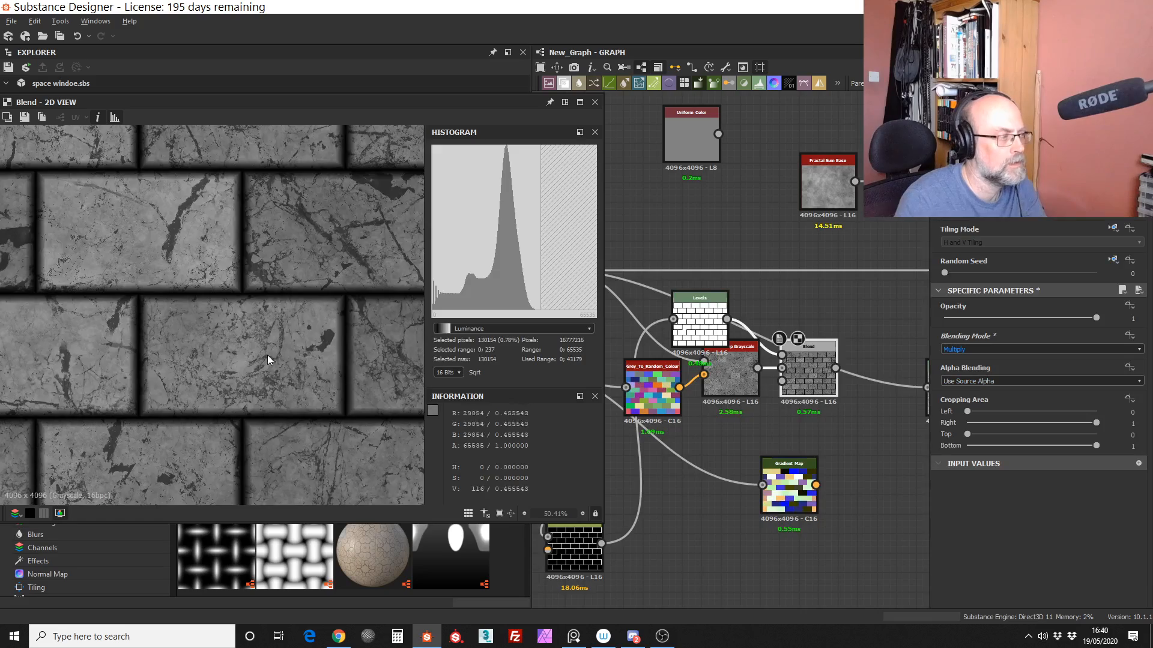
pyautogui.scroll(-5, 263, 387)
pyautogui.scroll(-3, 263, 388)
pyautogui.scroll(3, 249, 291)
pyautogui.scroll(-2, 249, 330)
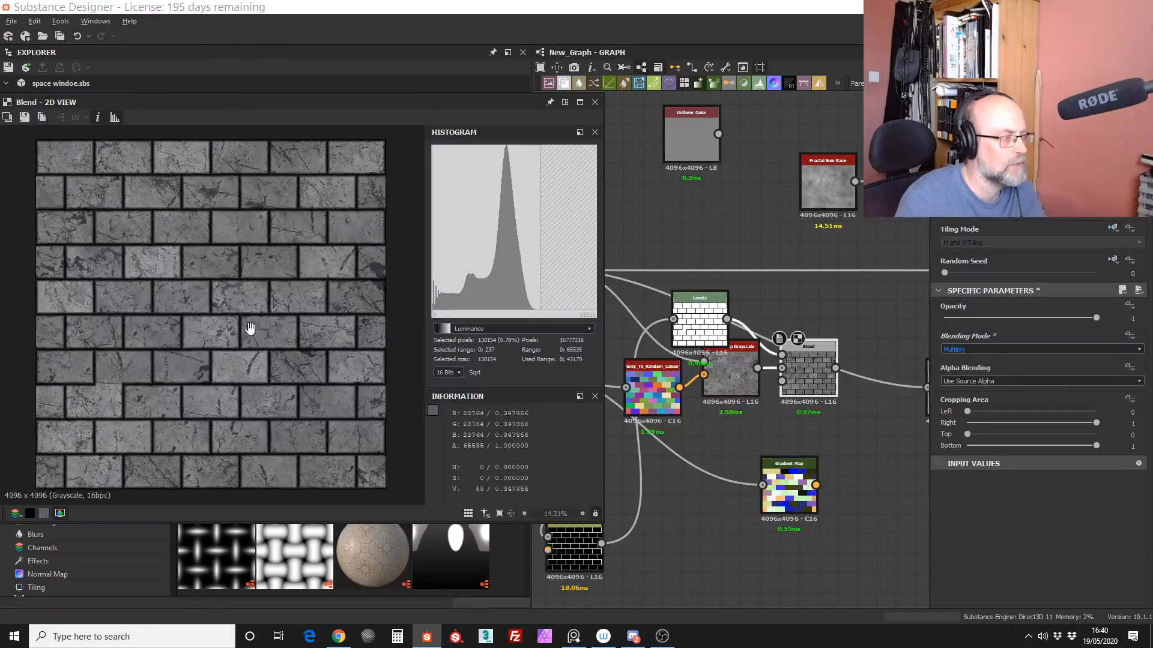
pyautogui.scroll(-4, 776, 384)
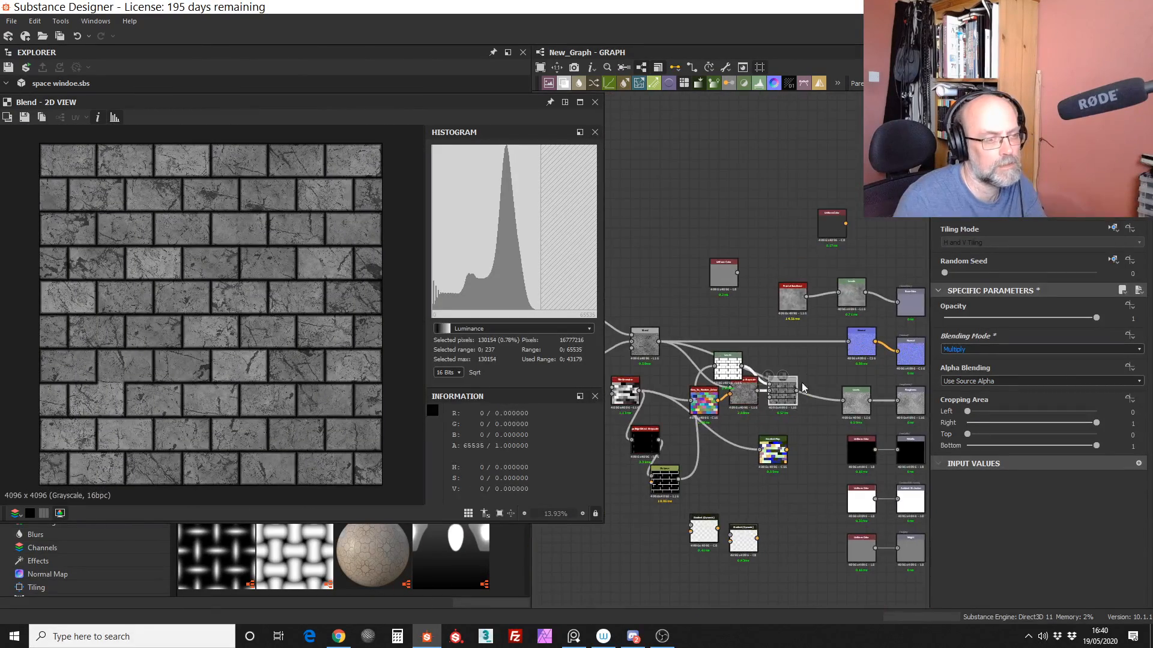
# Step: Connect the Blend output to the Normal node, show the graph outputs on the 3D cube, and move the 3D view off the graph
pyautogui.moveTo(786, 381); pyautogui.dragTo(847, 343)
pyautogui.moveTo(903, 242); pyautogui.dragTo(860, 278, button='middle')
pyautogui.rightClick(860, 278)
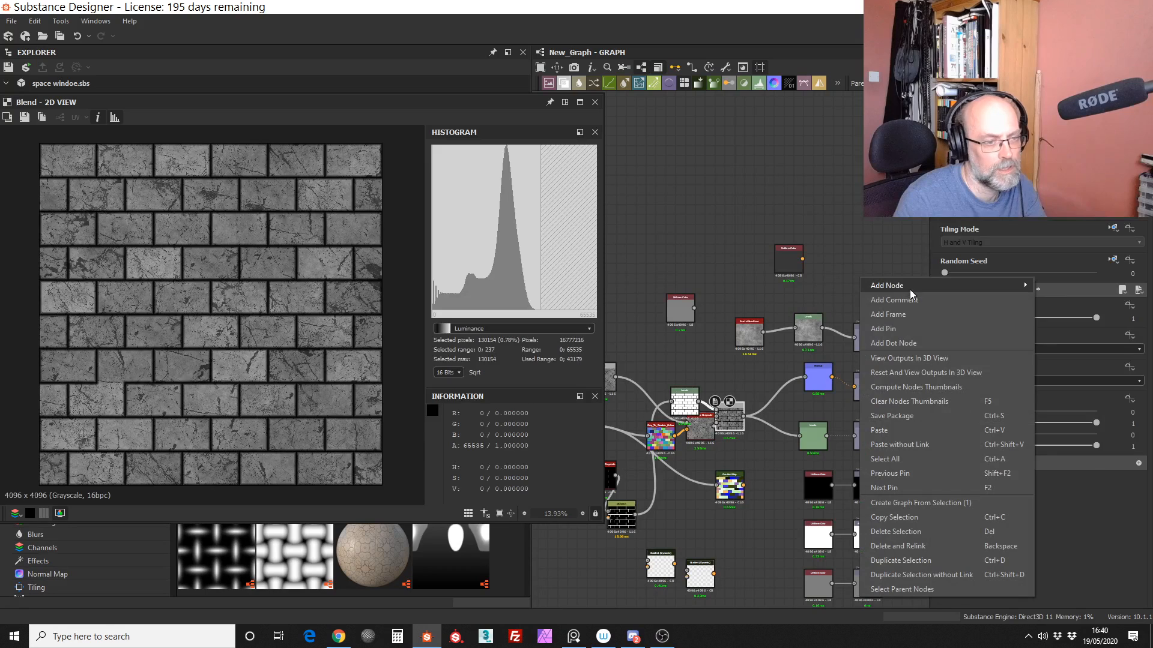
pyautogui.click(898, 359)
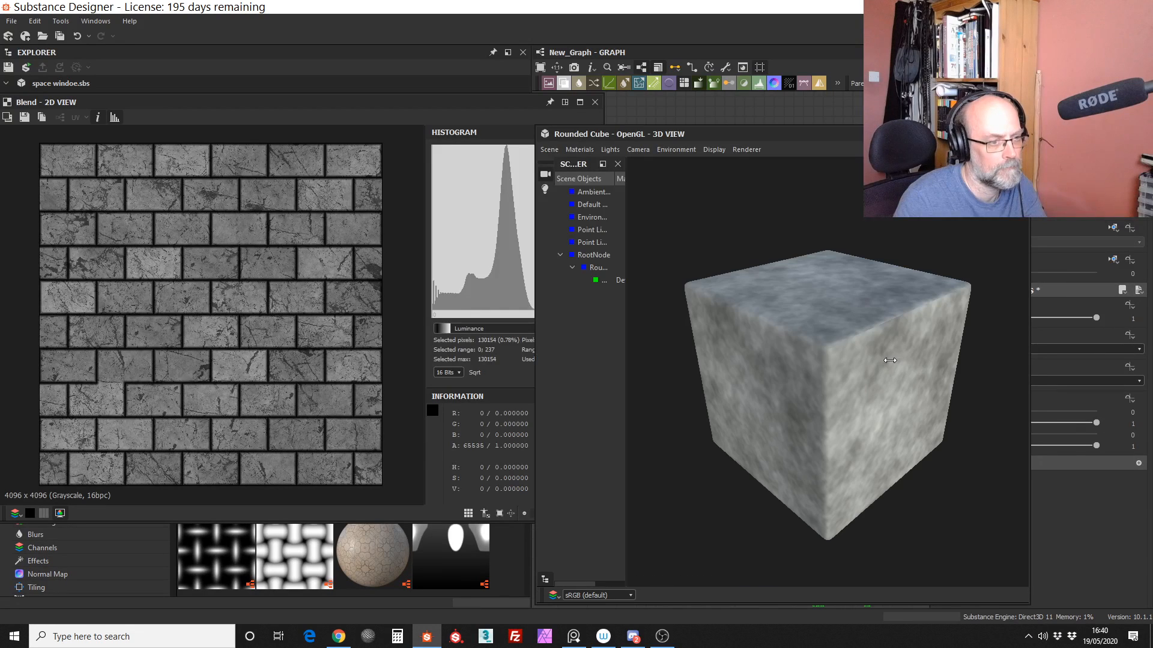
pyautogui.moveTo(900, 381); pyautogui.dragTo(877, 369)
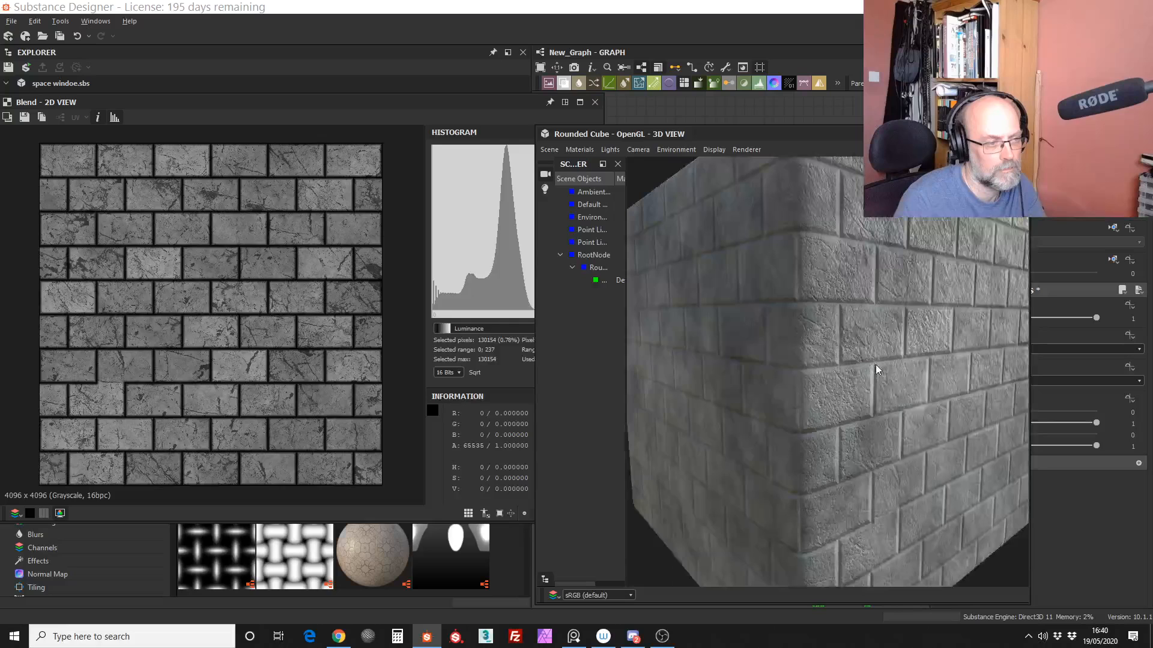
pyautogui.moveTo(807, 134); pyautogui.dragTo(332, 157)
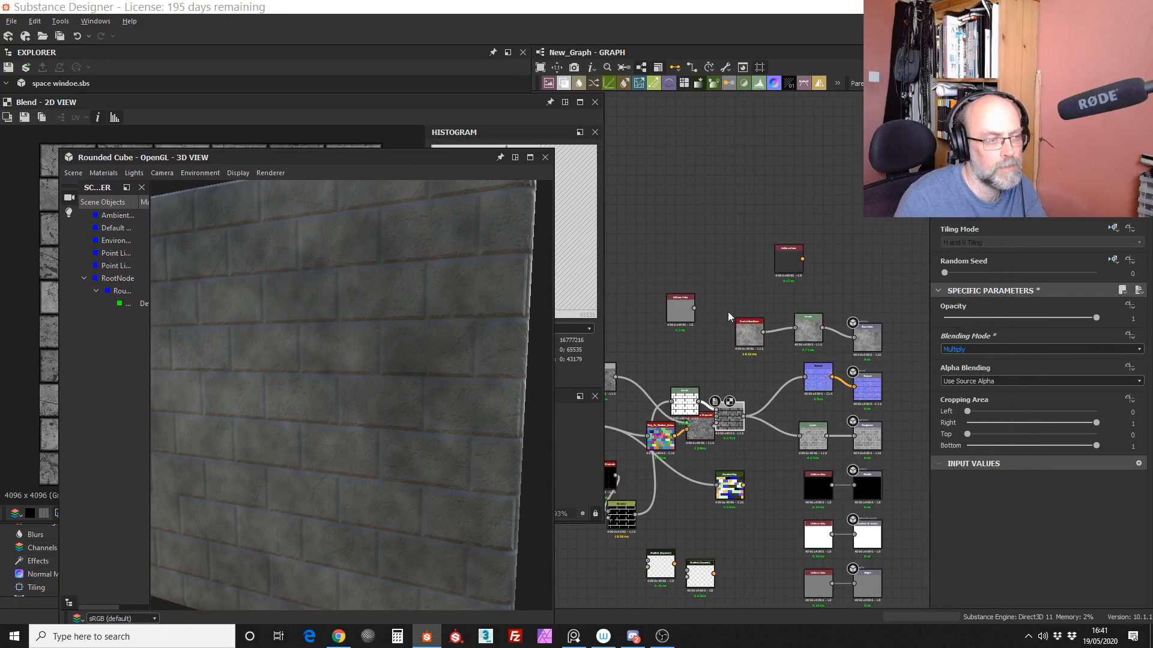
# Step: Try feeding the base colour Levels node from the grey Uniform Color instead of the Fractal Sum Base, and inspect the cube
pyautogui.moveTo(742, 327); pyautogui.dragTo(747, 284)
pyautogui.click(740, 351)
pyautogui.moveTo(663, 361); pyautogui.dragTo(708, 337, button='middle')
pyautogui.moveTo(700, 341); pyautogui.dragTo(745, 402)
pyautogui.click(743, 324)
pyautogui.moveTo(737, 293); pyautogui.dragTo(840, 304)
pyautogui.click(787, 327)
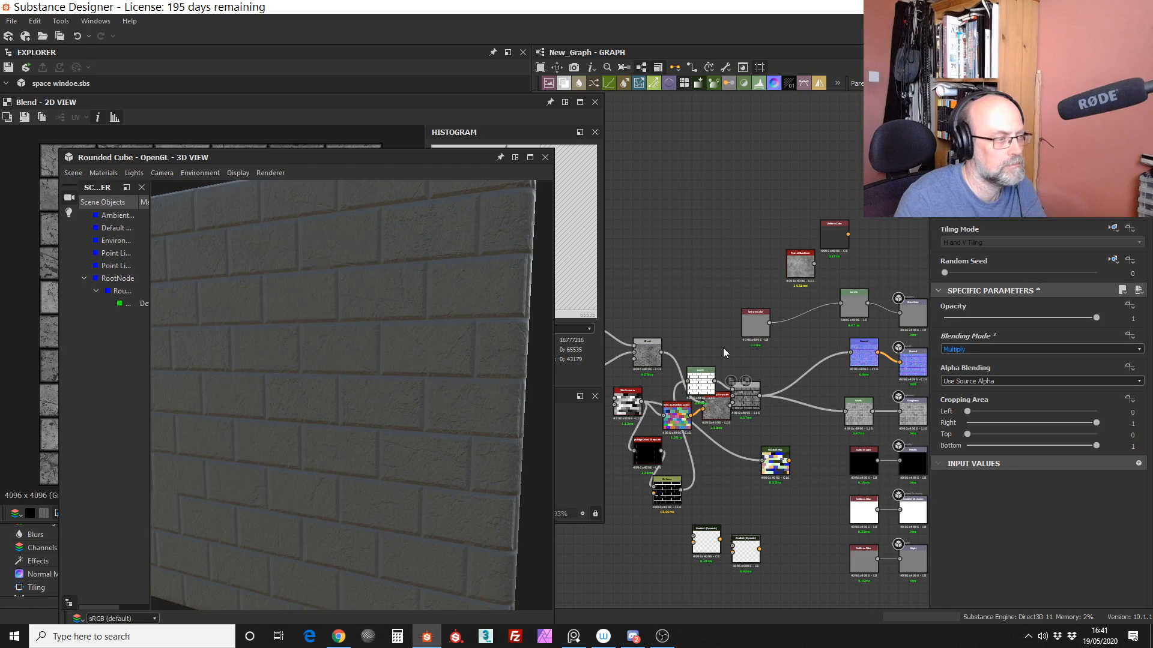
pyautogui.moveTo(272, 395); pyautogui.dragTo(432, 414)
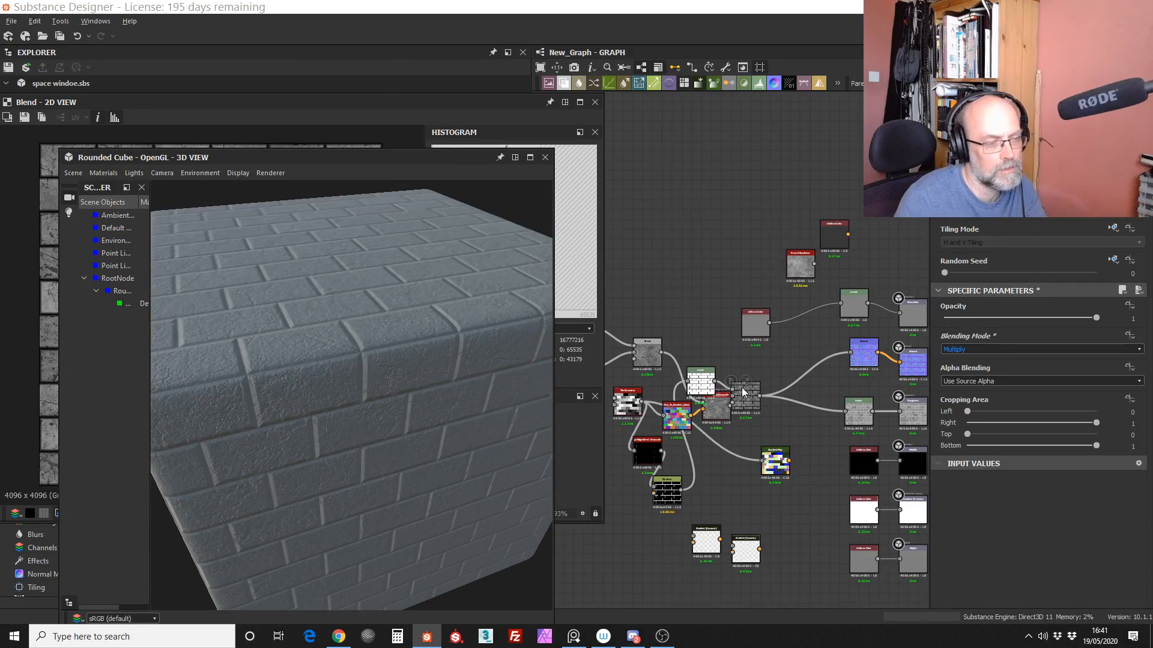
# Step: Move the Vector Warp Grayscale node above the tile-edge Levels node and connect its output to the base colour Levels node
pyautogui.scroll(6, 742, 393)
pyautogui.scroll(-5, 848, 423)
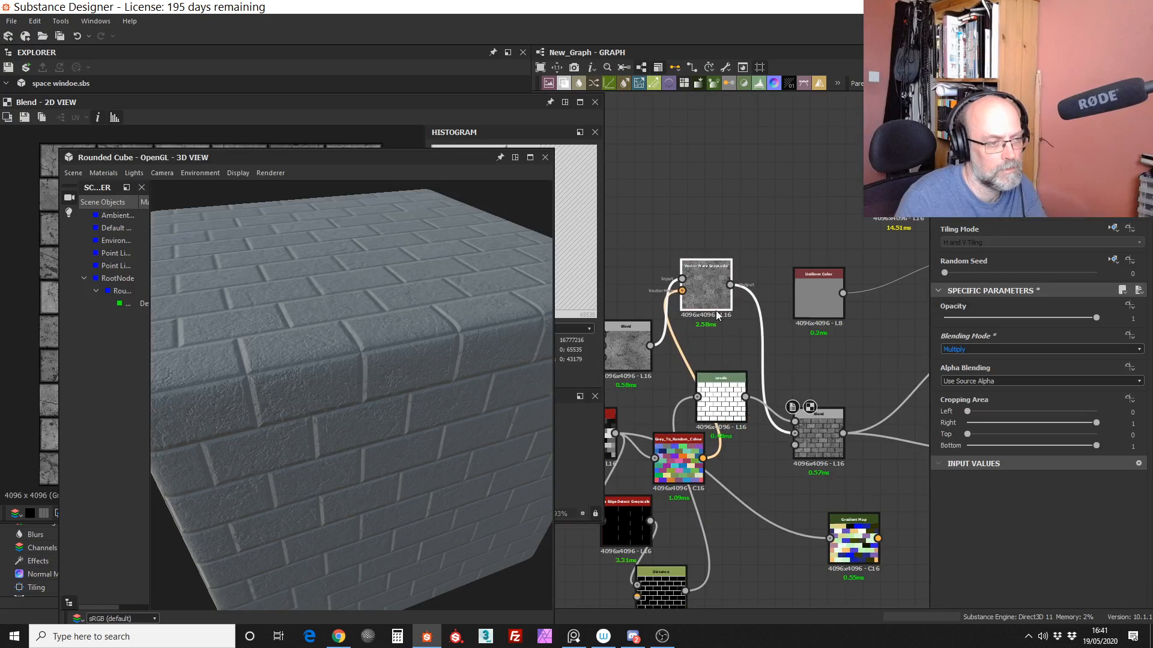
pyautogui.scroll(6, 715, 317)
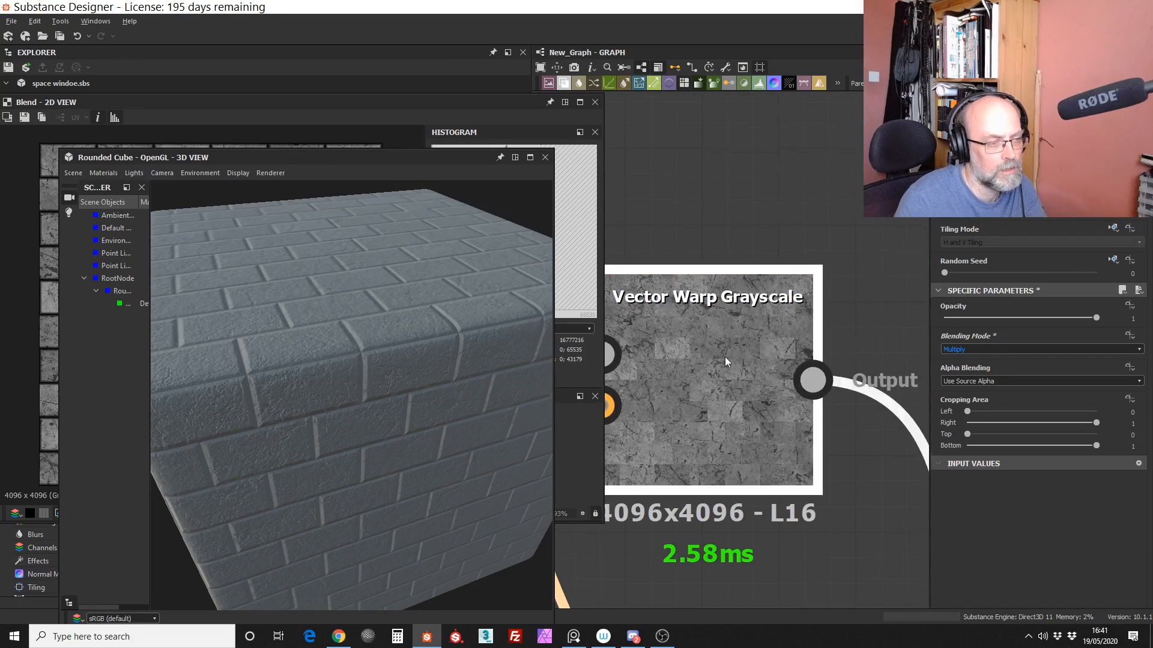
pyautogui.scroll(-6, 725, 356)
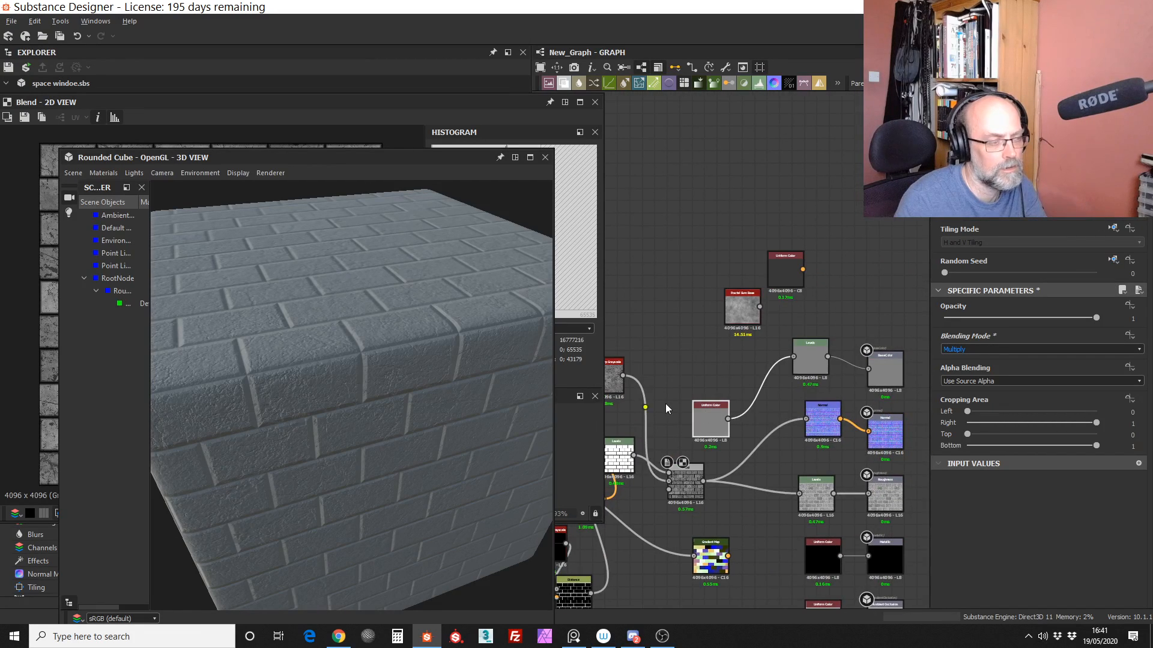
pyautogui.scroll(2, 666, 402)
pyautogui.scroll(-3, 683, 385)
pyautogui.moveTo(668, 346); pyautogui.dragTo(704, 359, button='middle')
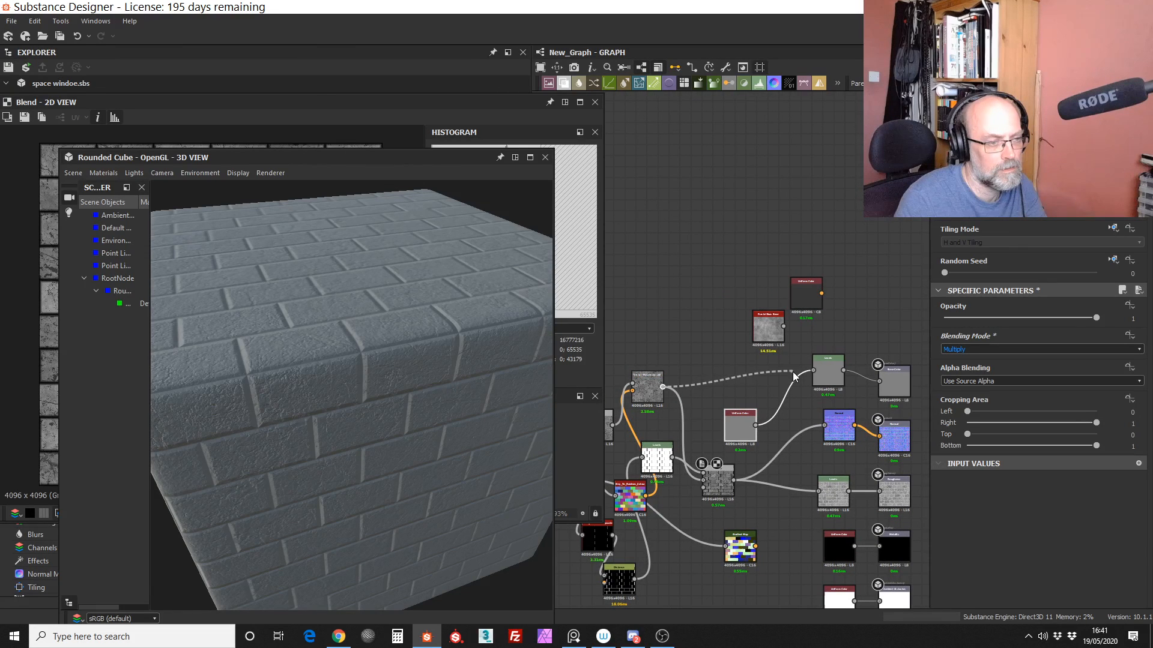
pyautogui.moveTo(793, 372); pyautogui.dragTo(813, 370)
pyautogui.click(579, 415)
pyautogui.moveTo(388, 545); pyautogui.dragTo(366, 461)
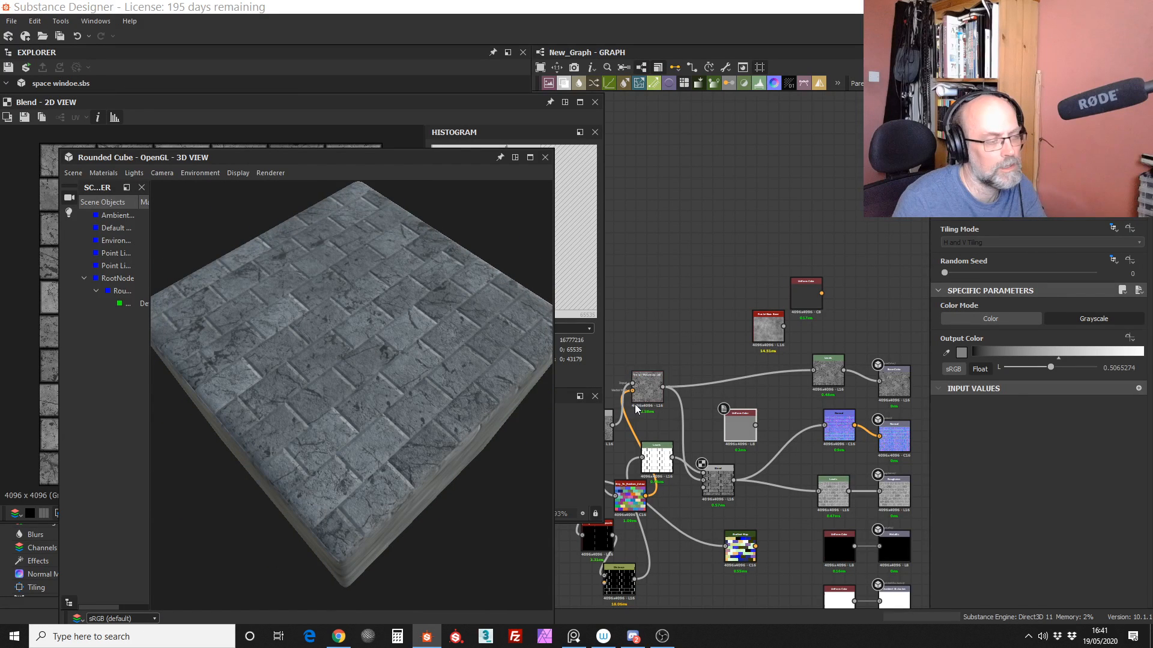
# Step: Reduce the base colour contrast by raising the output black point and lowering the output white point of its Levels node
pyautogui.click(827, 371)
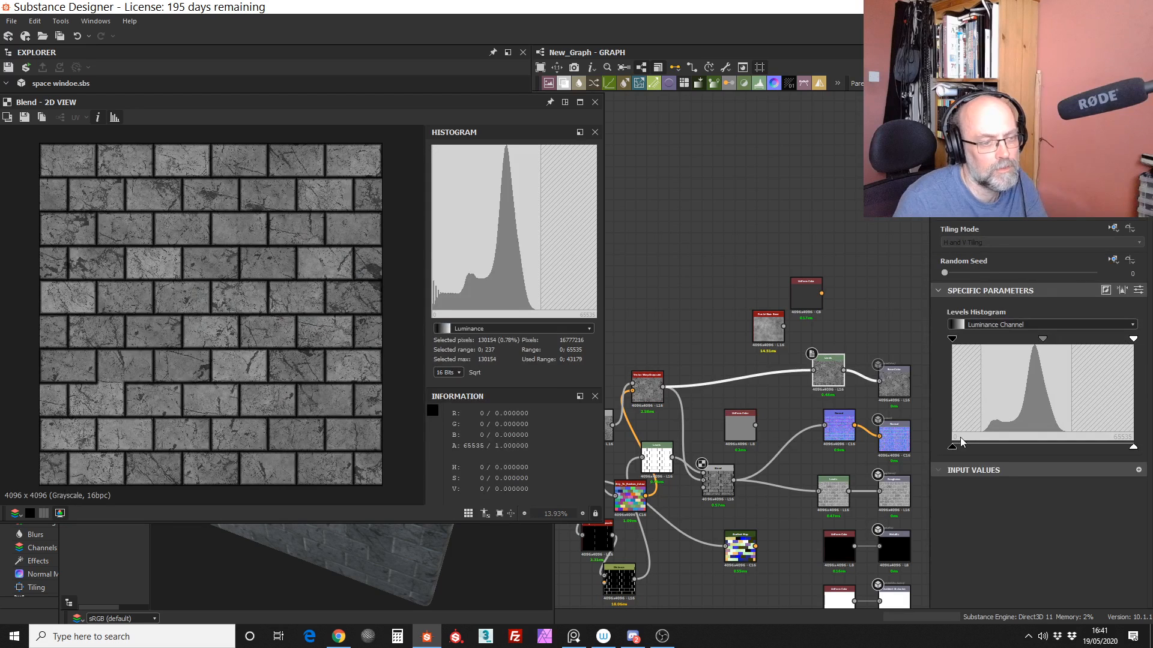
pyautogui.moveTo(954, 446); pyautogui.dragTo(1028, 446)
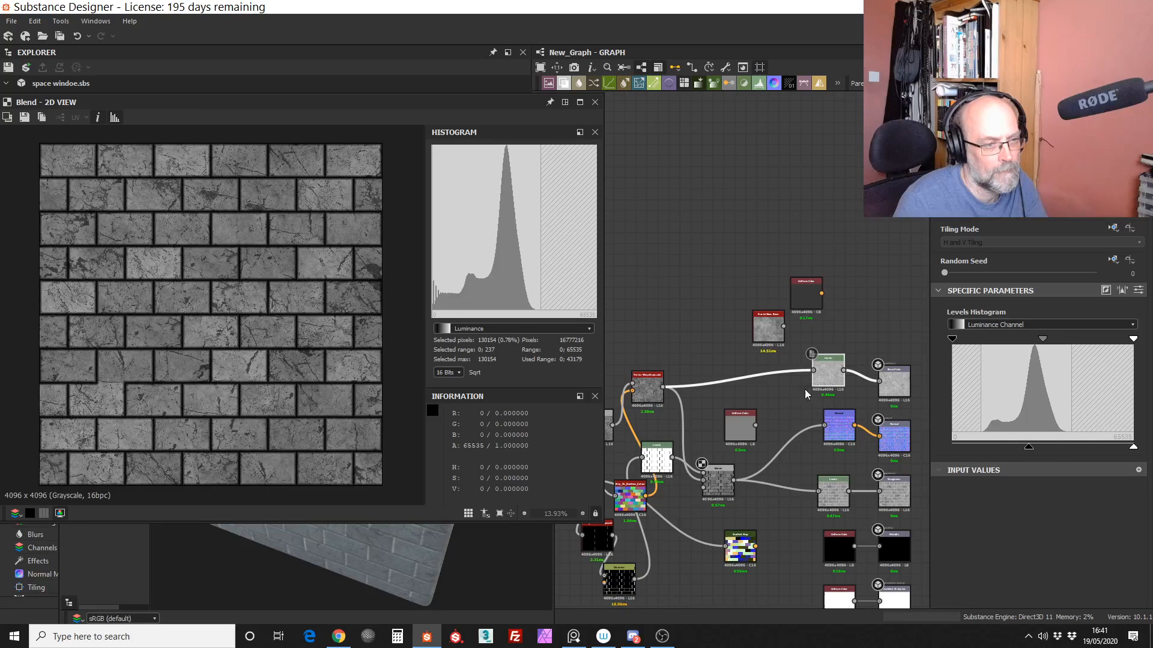
pyautogui.doubleClick(811, 388)
pyautogui.moveTo(1029, 448); pyautogui.dragTo(992, 452)
pyautogui.moveTo(1132, 448); pyautogui.dragTo(1055, 458)
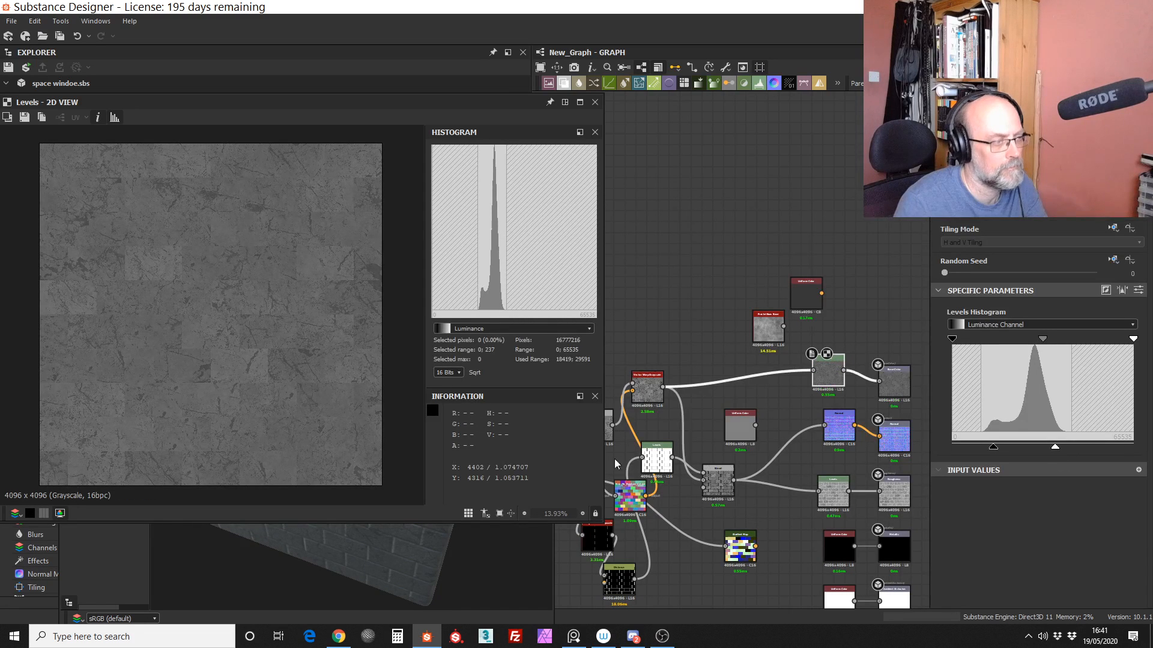
pyautogui.click(347, 553)
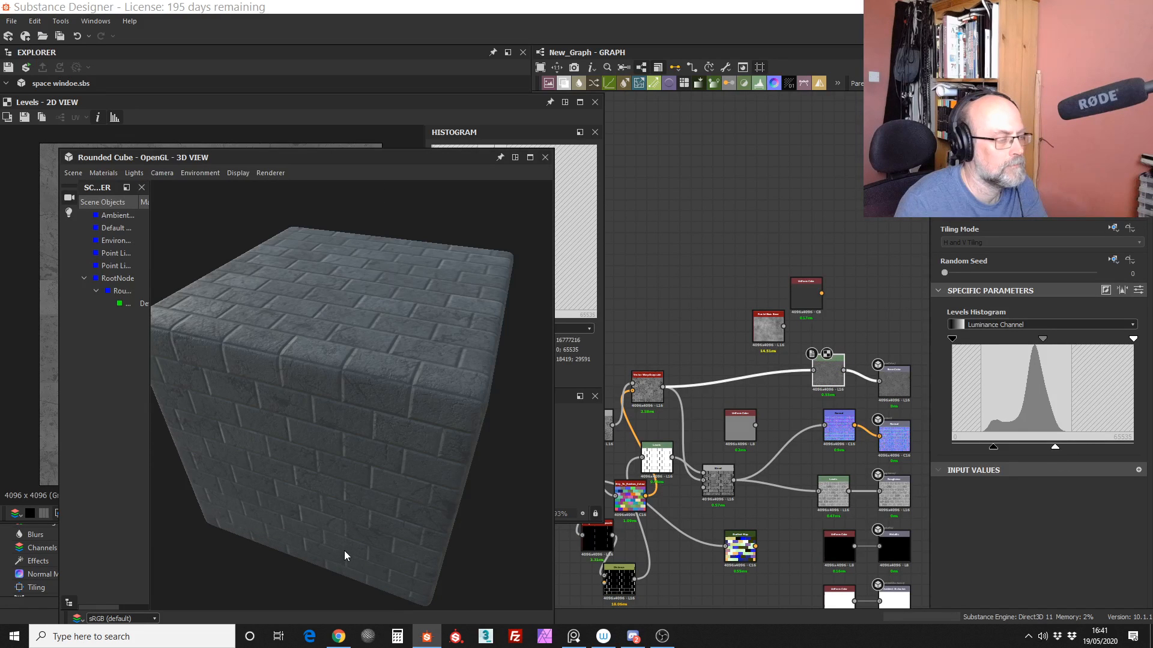
pyautogui.moveTo(344, 550); pyautogui.dragTo(423, 433)
# Step: Spread out the edge detect, Distance, tile-edge Levels and Grey_To_Random_Colour nodes to untangle their links
pyautogui.moveTo(710, 507); pyautogui.dragTo(747, 377, button='middle')
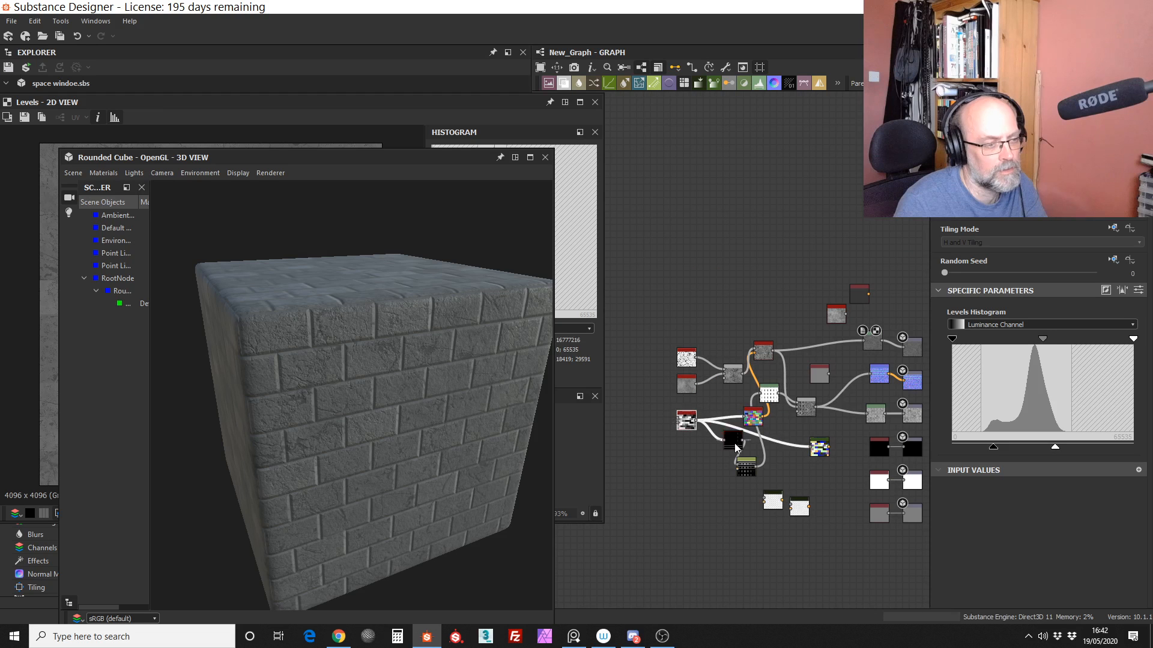
pyautogui.moveTo(733, 443); pyautogui.dragTo(710, 460)
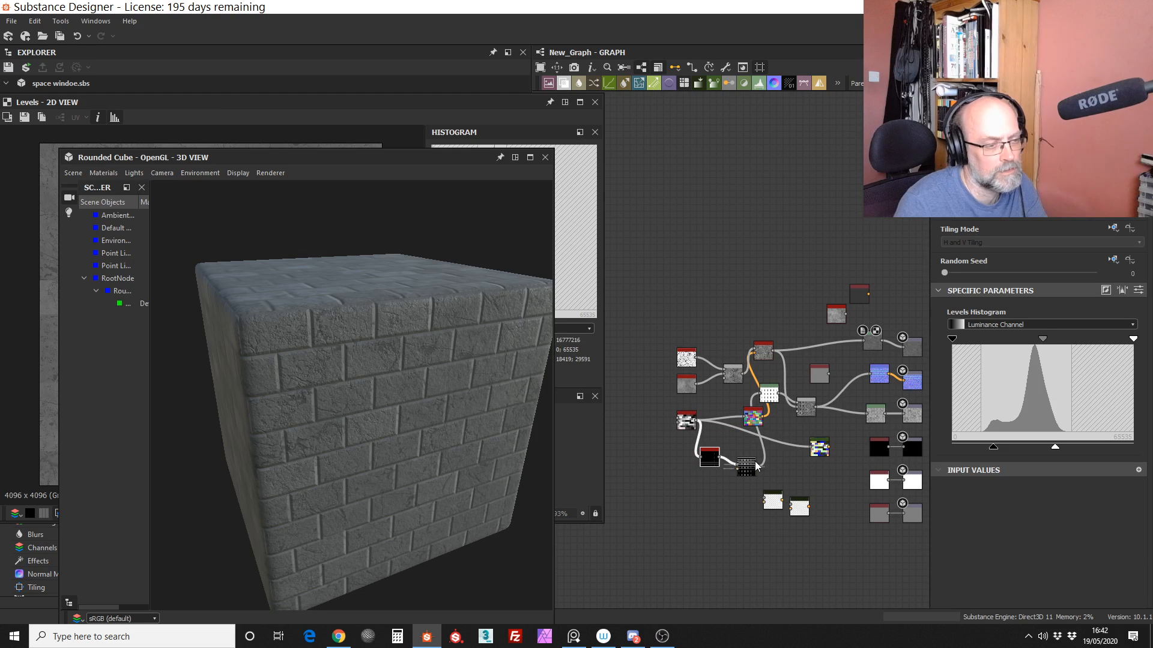
pyautogui.scroll(4, 742, 458)
pyautogui.moveTo(759, 437); pyautogui.dragTo(697, 401)
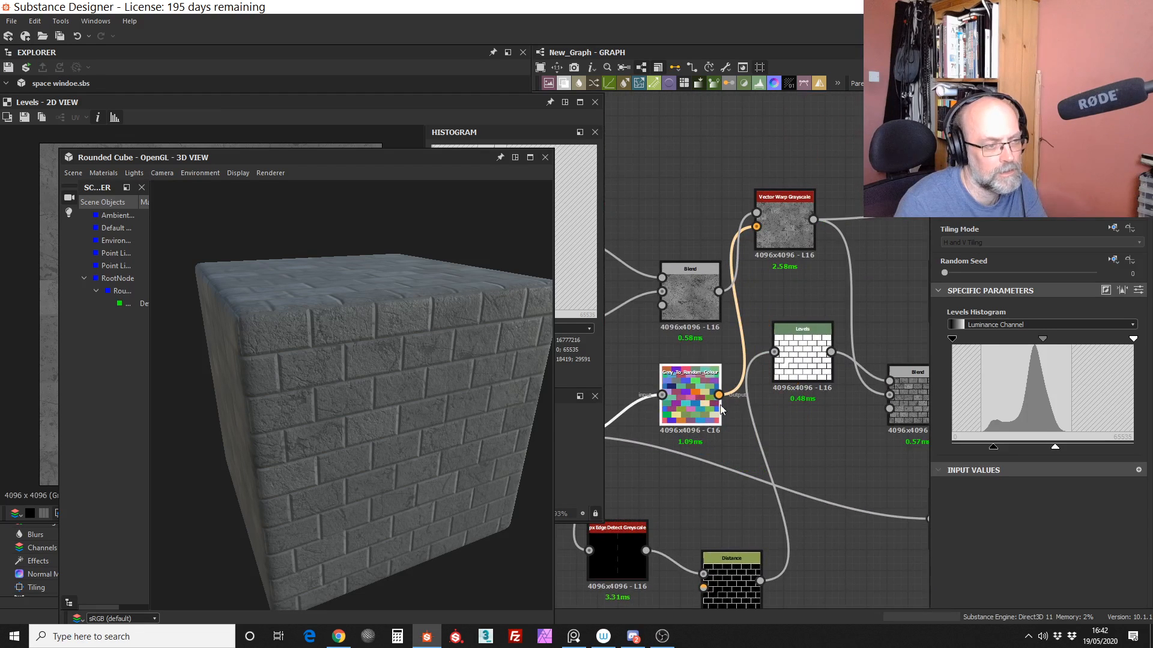
pyautogui.scroll(-4, 721, 393)
pyautogui.moveTo(727, 389); pyautogui.dragTo(677, 389, button='middle')
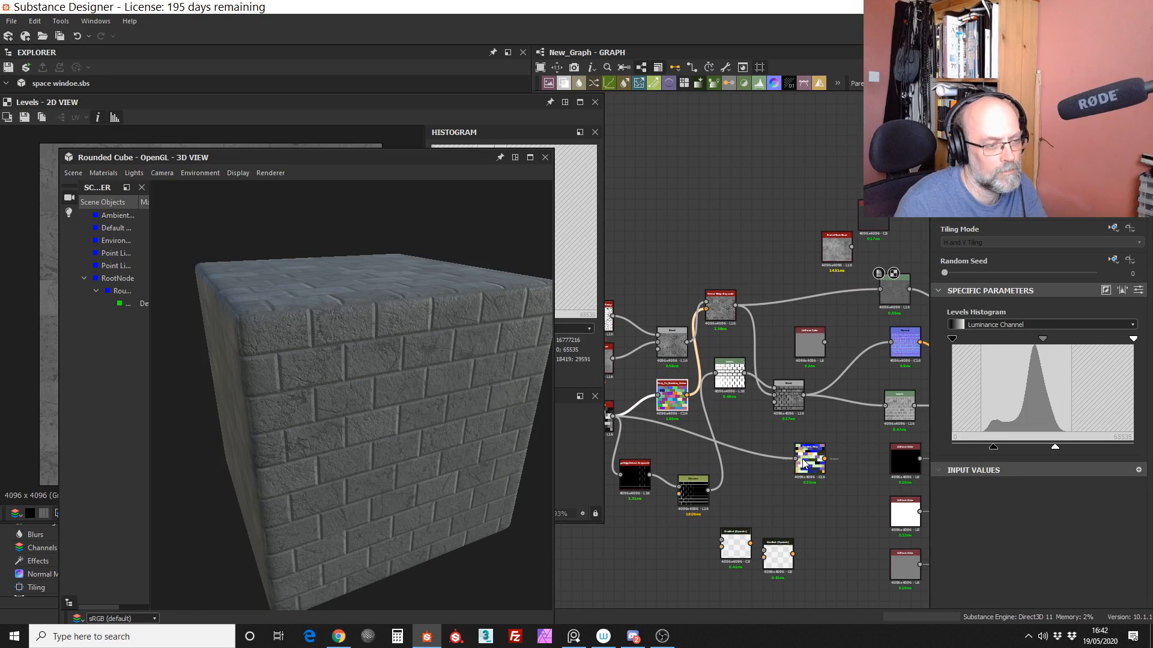
# Step: Delete the unused Gradient Map node and the two unconnected Gradient (Dynamic) nodes
pyautogui.moveTo(765, 448); pyautogui.dragTo(771, 470)
pyautogui.press('Delete')
pyautogui.moveTo(808, 584); pyautogui.dragTo(729, 521)
pyautogui.press('Delete')
# Step: Arrange the edge detect, Distance and Levels nodes in a row leading to the Multiply Blend, and tidy the tile and warp nodes
pyautogui.moveTo(745, 453); pyautogui.dragTo(808, 493, button='middle')
pyautogui.moveTo(750, 528); pyautogui.dragTo(755, 474)
pyautogui.moveTo(734, 379); pyautogui.dragTo(719, 337)
pyautogui.moveTo(649, 325); pyautogui.dragTo(666, 401)
pyautogui.moveTo(665, 402); pyautogui.dragTo(709, 388)
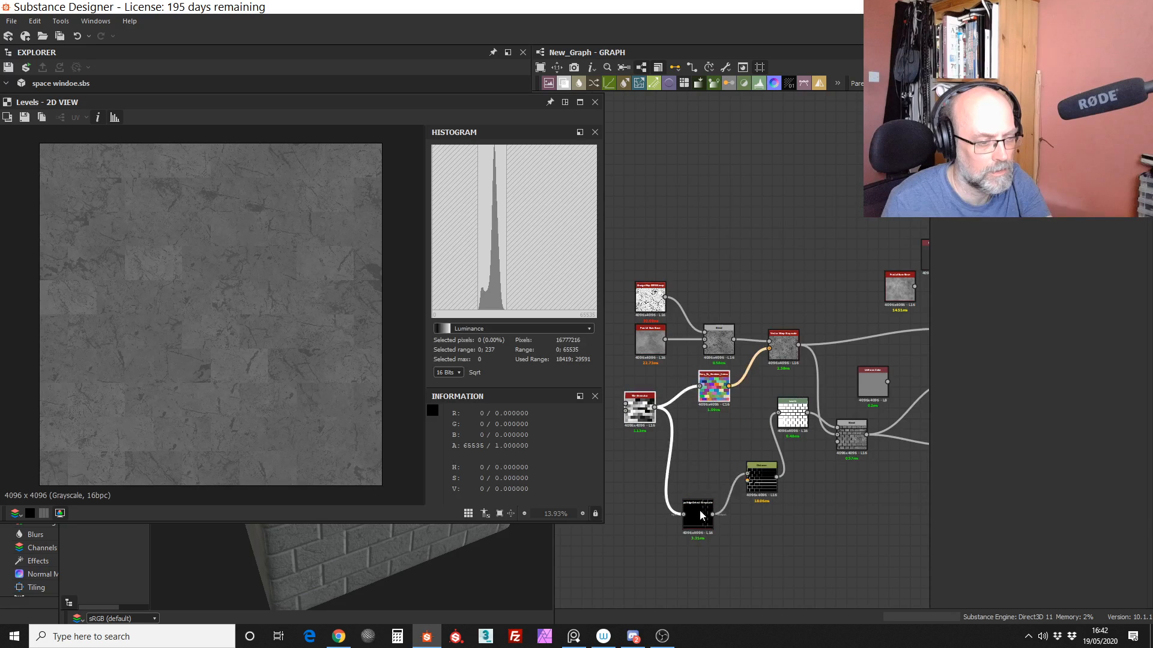
pyautogui.click(787, 439)
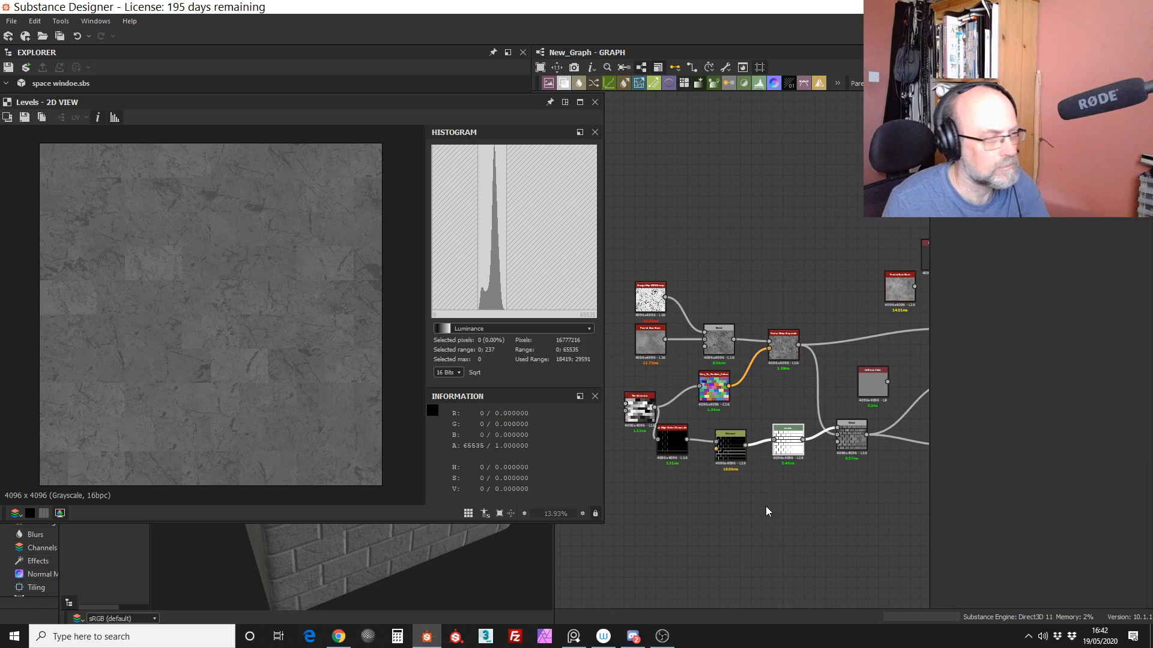
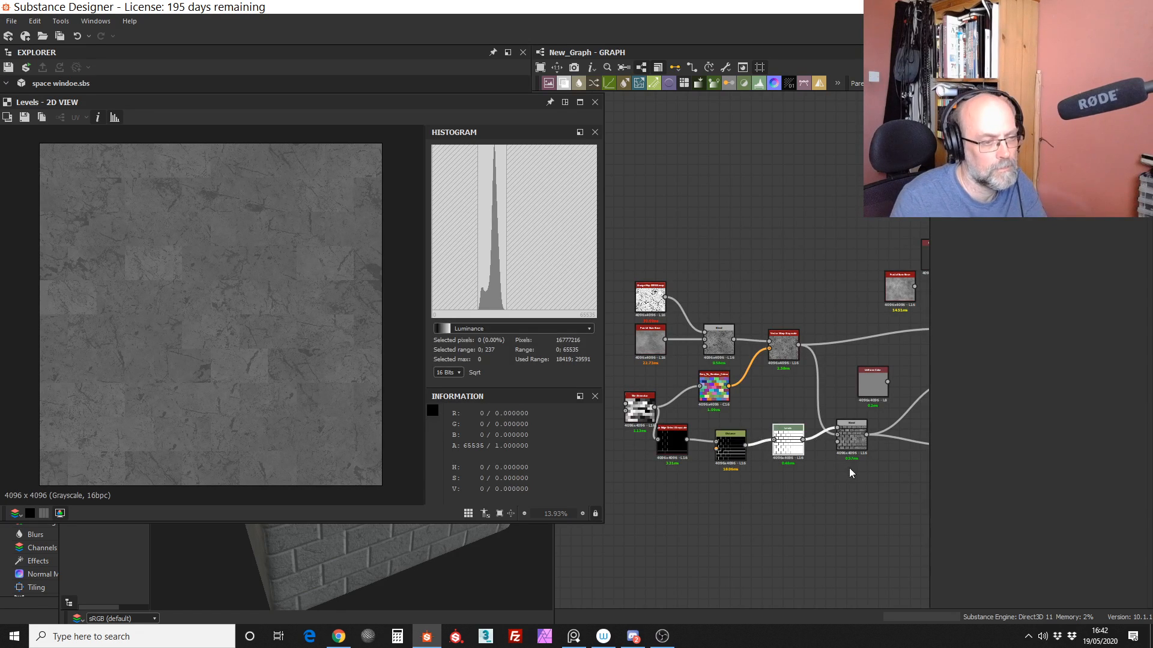
# Step: Compare the outputs of the tile Multiply Blend node and the base colour Levels node in the 2D view
pyautogui.moveTo(762, 457); pyautogui.dragTo(572, 482, button='middle')
pyautogui.click(661, 471)
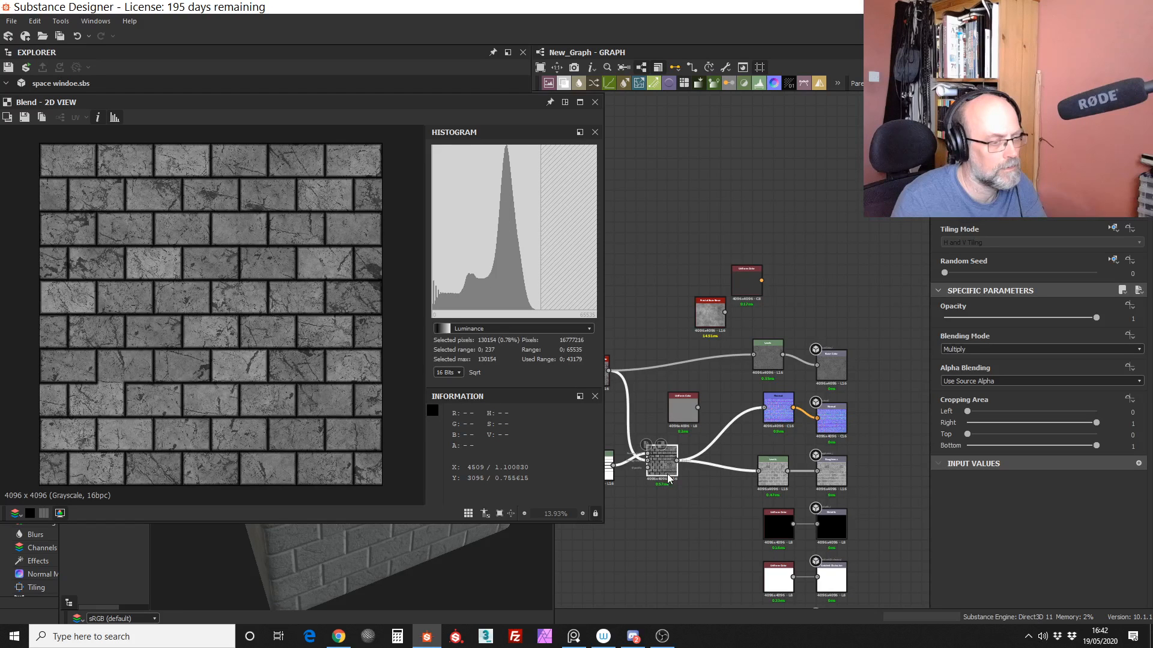
pyautogui.scroll(2, 668, 478)
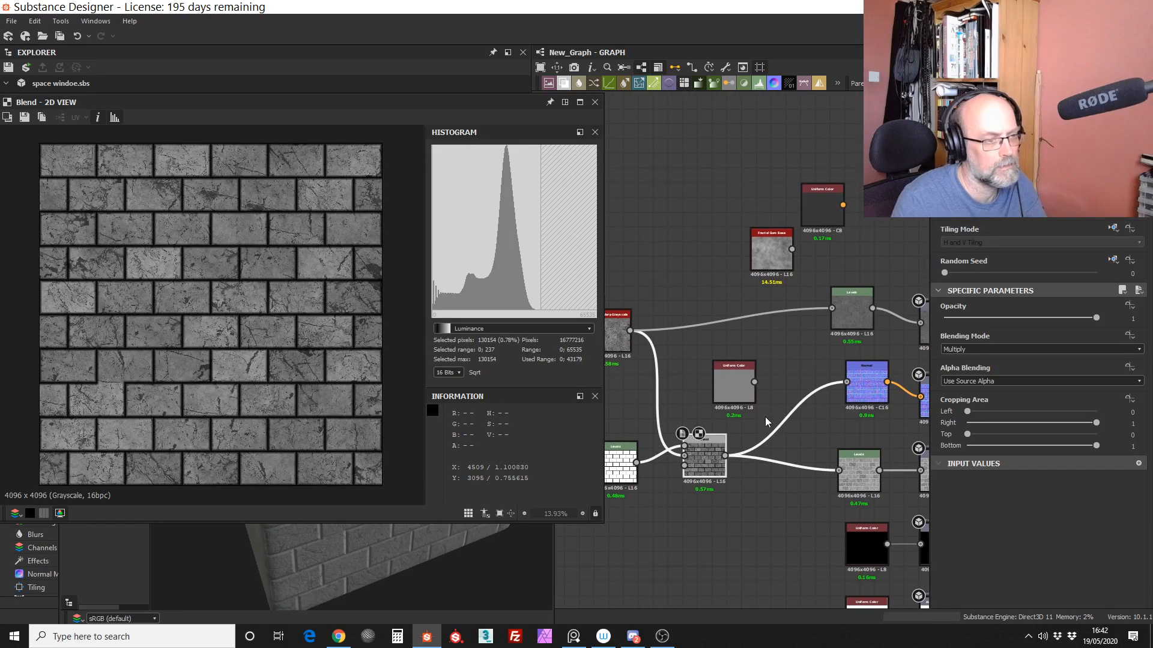
pyautogui.doubleClick(842, 309)
pyautogui.moveTo(760, 370); pyautogui.dragTo(803, 407, button='middle')
pyautogui.moveTo(682, 480); pyautogui.dragTo(682, 464)
pyautogui.scroll(6, 697, 536)
pyautogui.scroll(-4, 697, 535)
# Step: Add a second Levels node fed by the tile-edge Levels and move its input black and white points inward to sharpen the joints
pyautogui.click(683, 423)
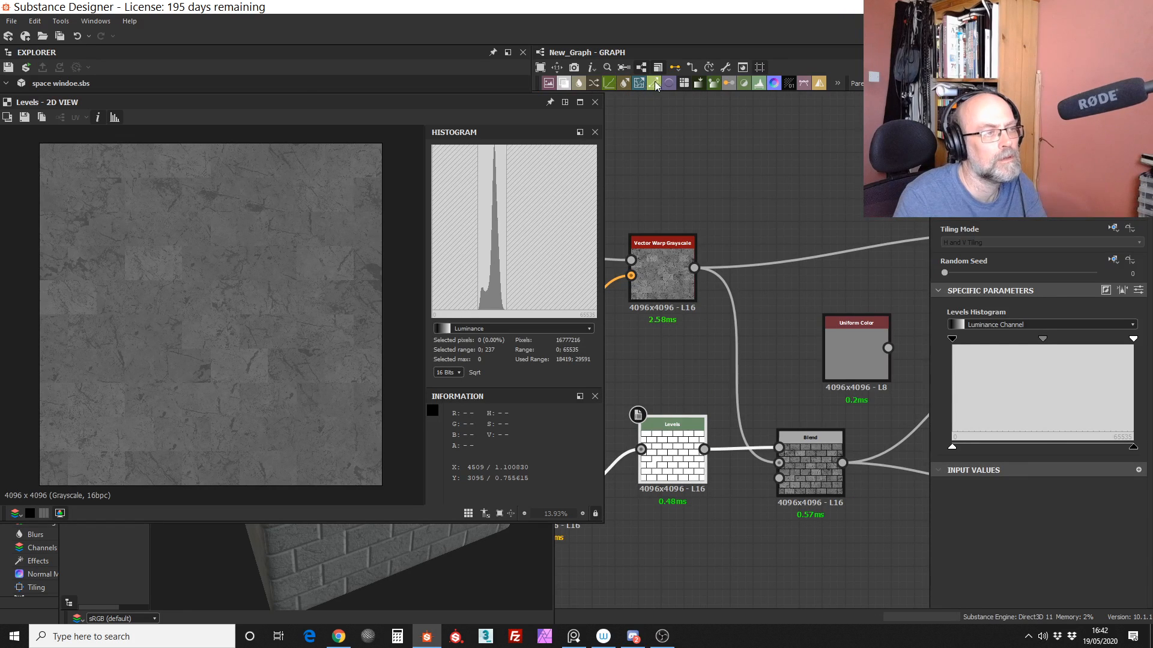
pyautogui.click(758, 83)
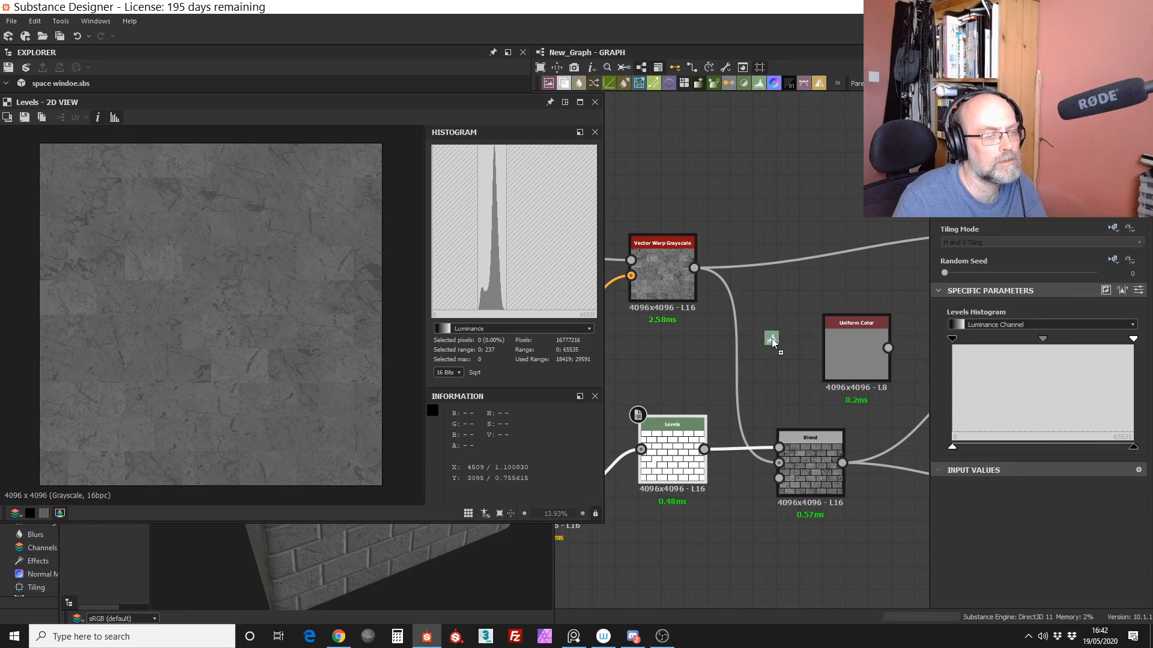
pyautogui.click(762, 339)
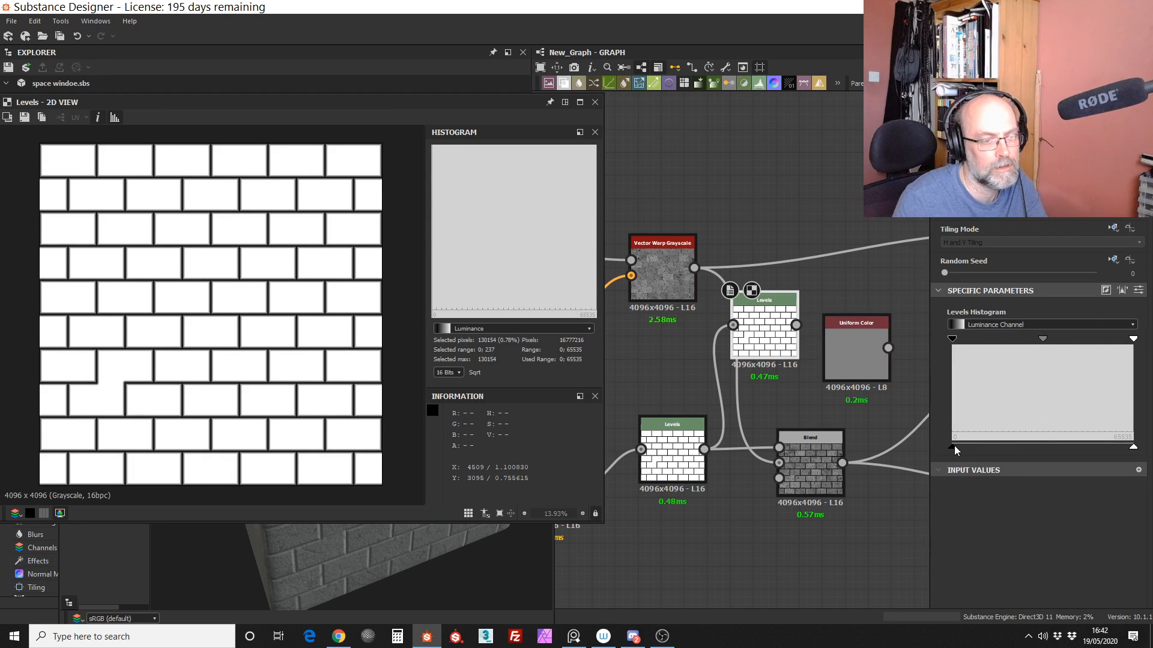
pyautogui.moveTo(952, 339); pyautogui.dragTo(1001, 341)
pyautogui.moveTo(1133, 340); pyautogui.dragTo(1050, 341)
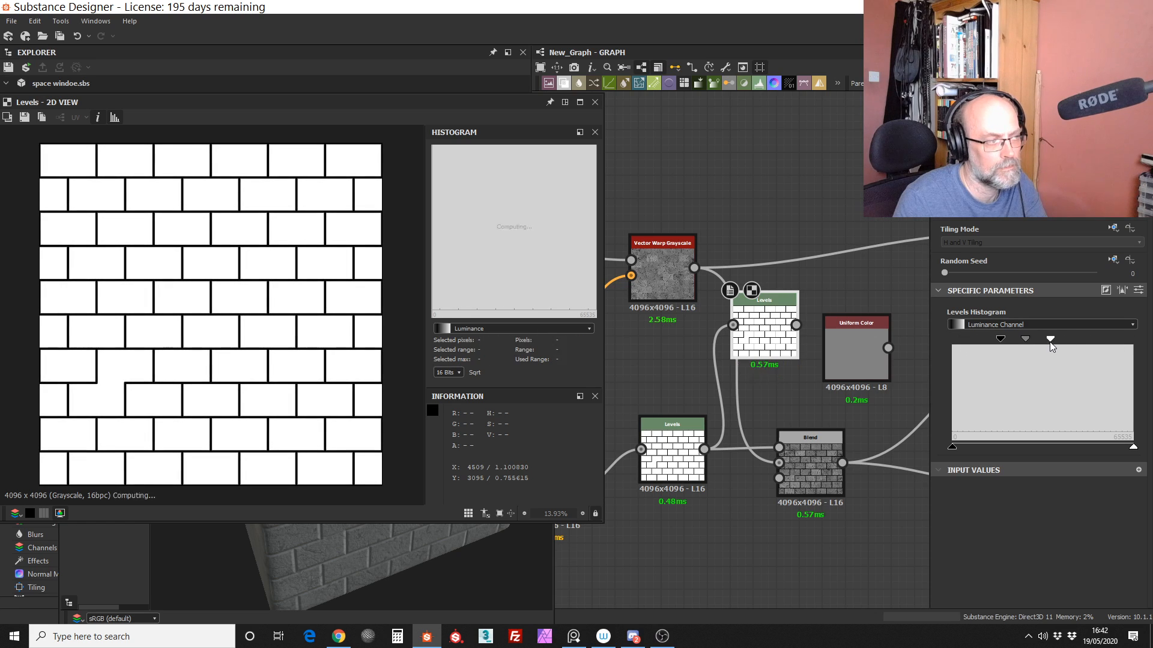
pyautogui.scroll(-3, 817, 342)
pyautogui.moveTo(816, 368); pyautogui.dragTo(618, 426, button='middle')
pyautogui.click(746, 356)
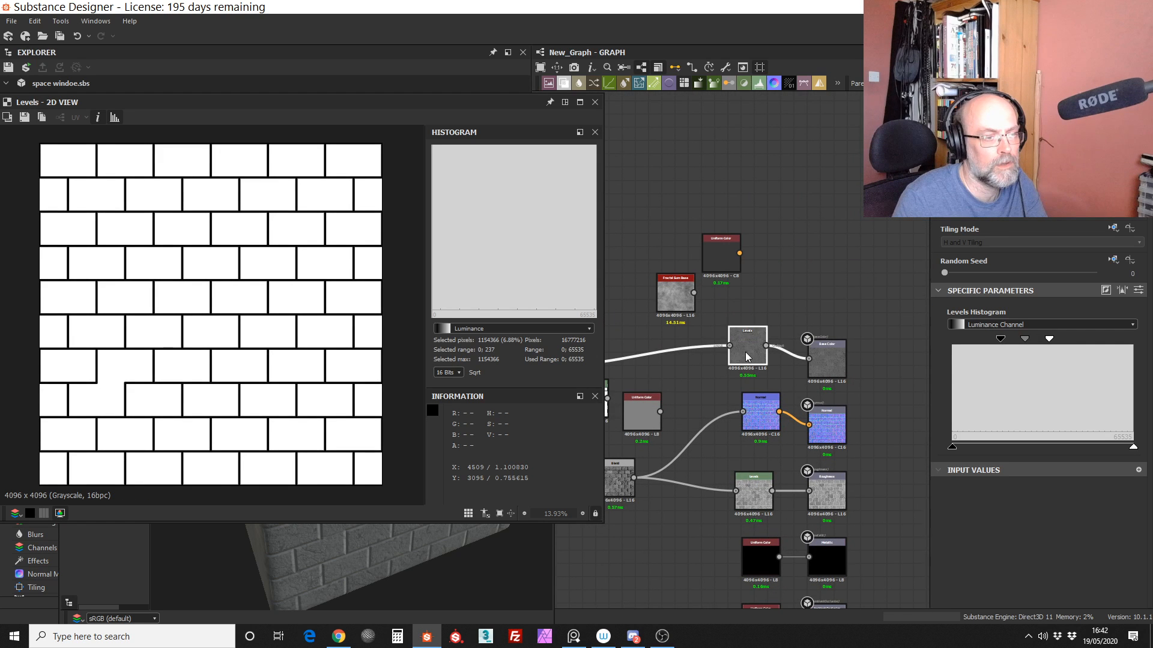
pyautogui.moveTo(746, 356); pyautogui.dragTo(885, 363, button='middle')
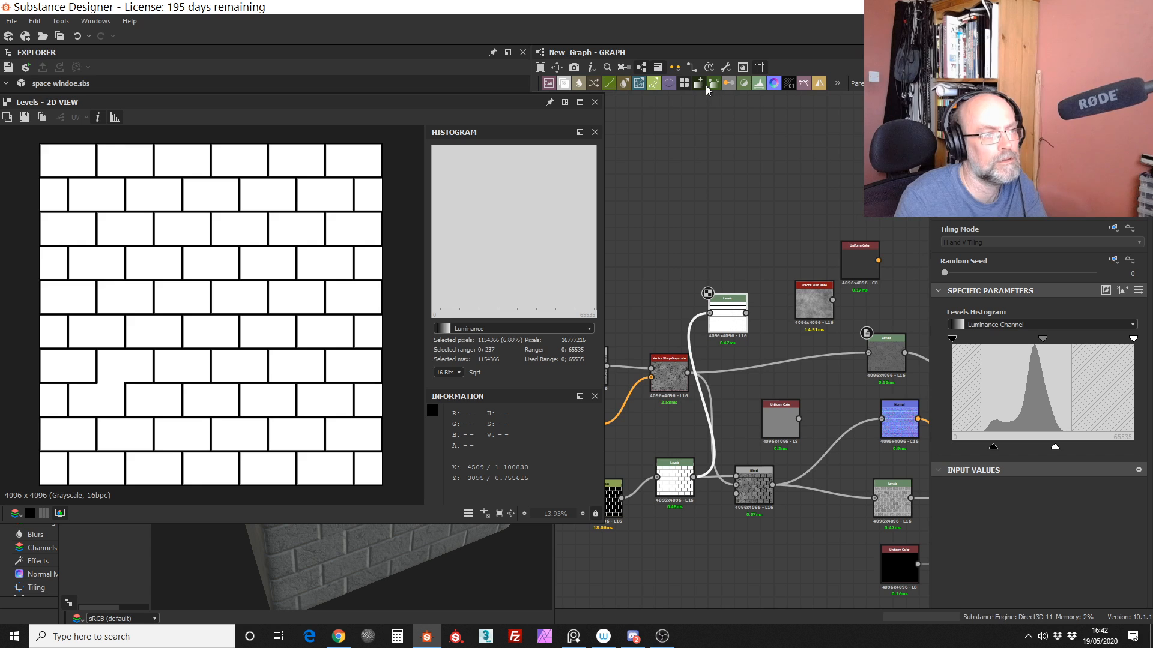
pyautogui.click(837, 84)
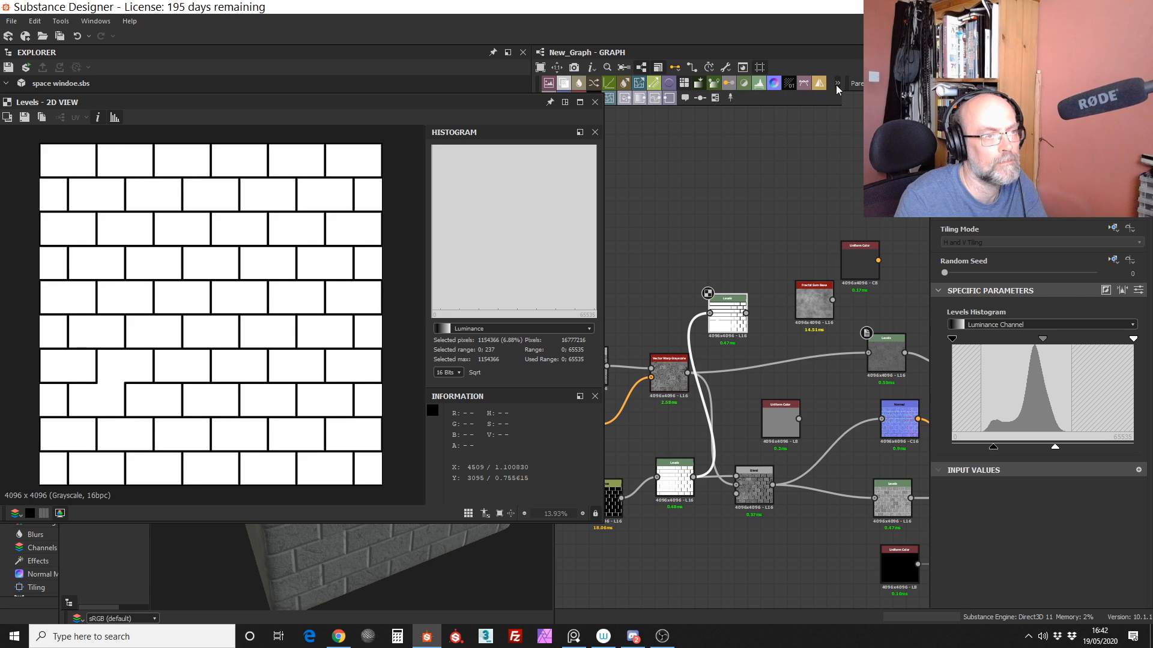
pyautogui.click(624, 98)
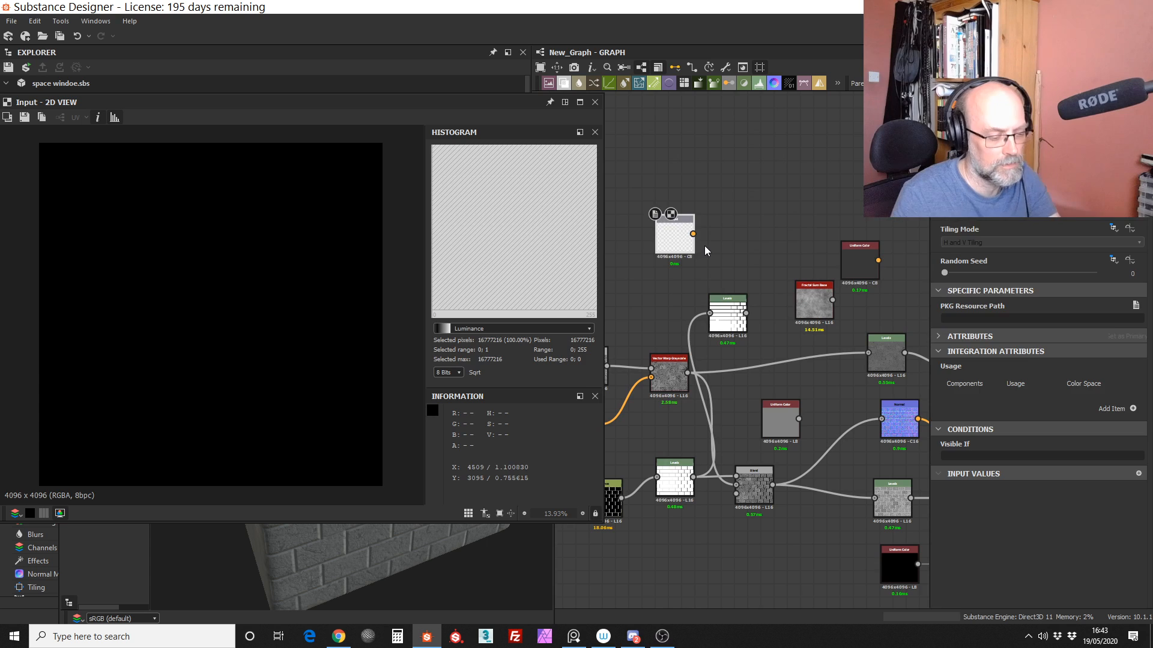
pyautogui.press('Delete')
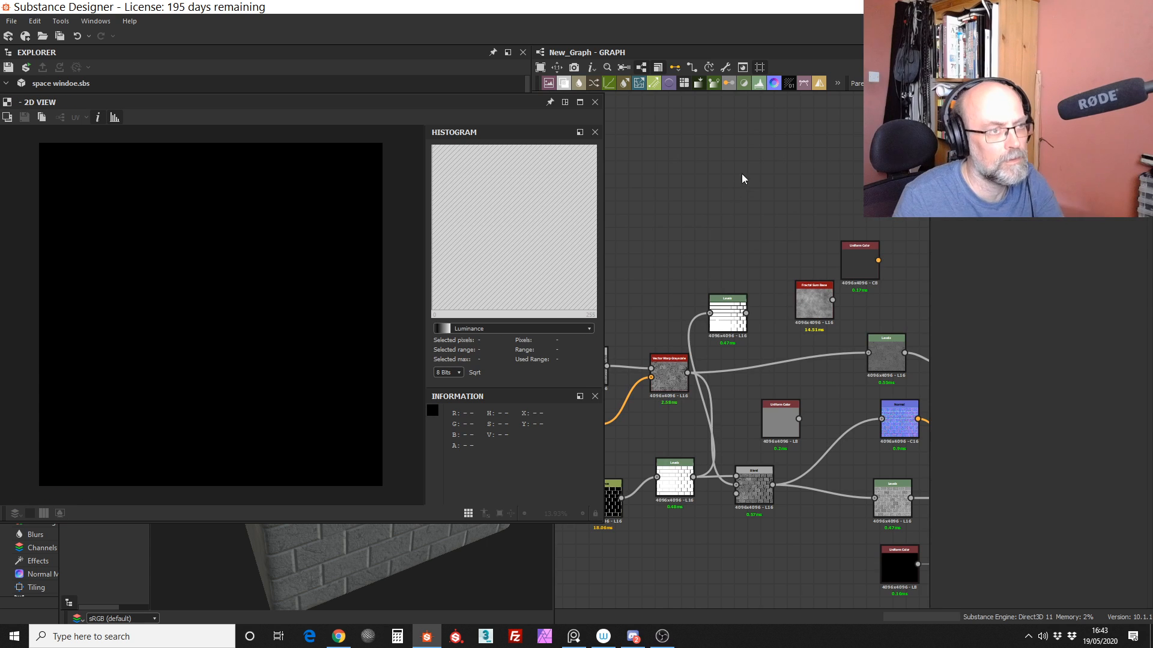
# Step: Add a Uniform Color node above the new Levels node and set it to dark brown, hue about 0.1007, saturation 1, value about 0.2917
pyautogui.click(837, 82)
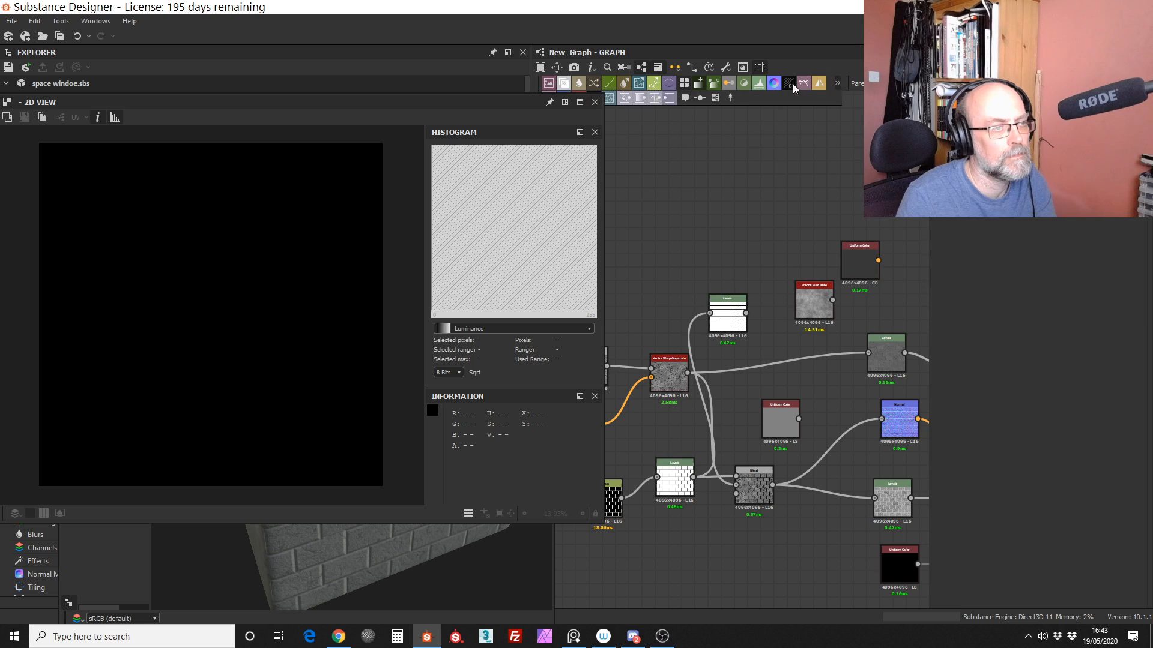
pyautogui.moveTo(496, 101); pyautogui.dragTo(505, 137)
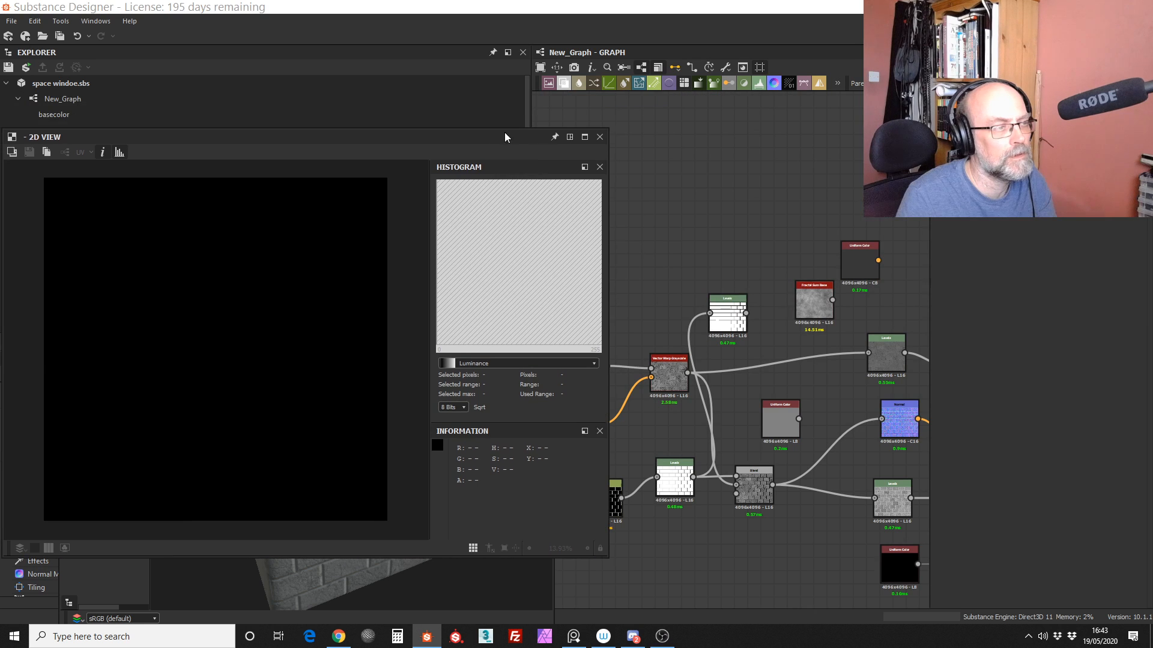
pyautogui.click(837, 85)
pyautogui.click(584, 98)
pyautogui.moveTo(733, 342); pyautogui.dragTo(703, 234)
pyautogui.click(992, 354)
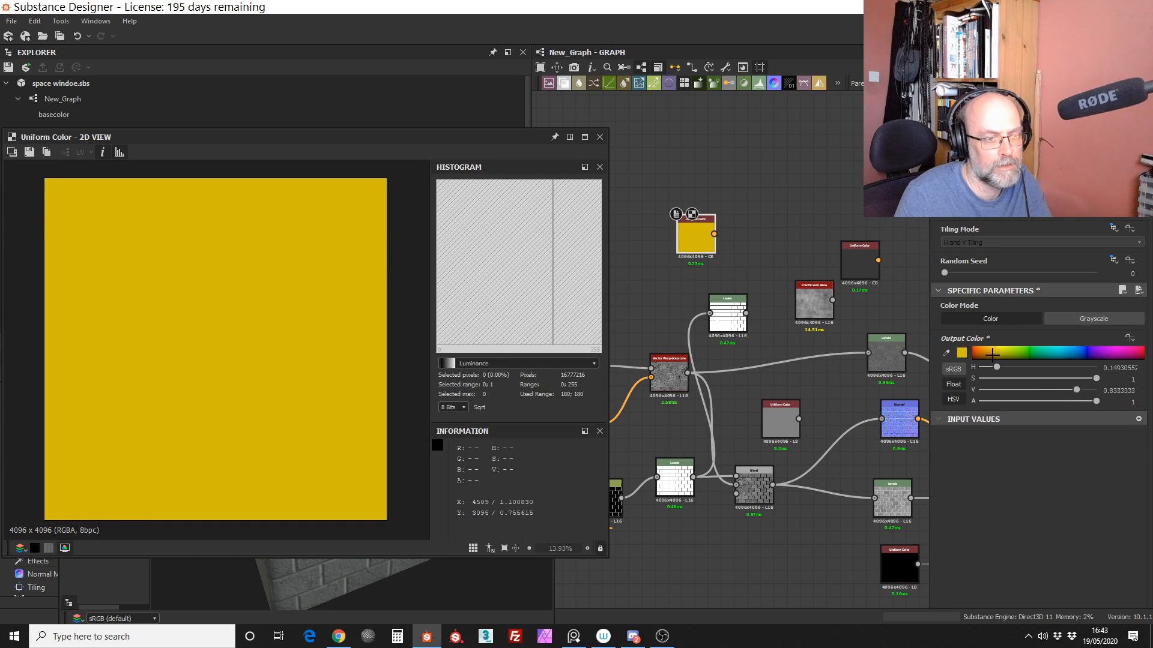
pyautogui.click(992, 354)
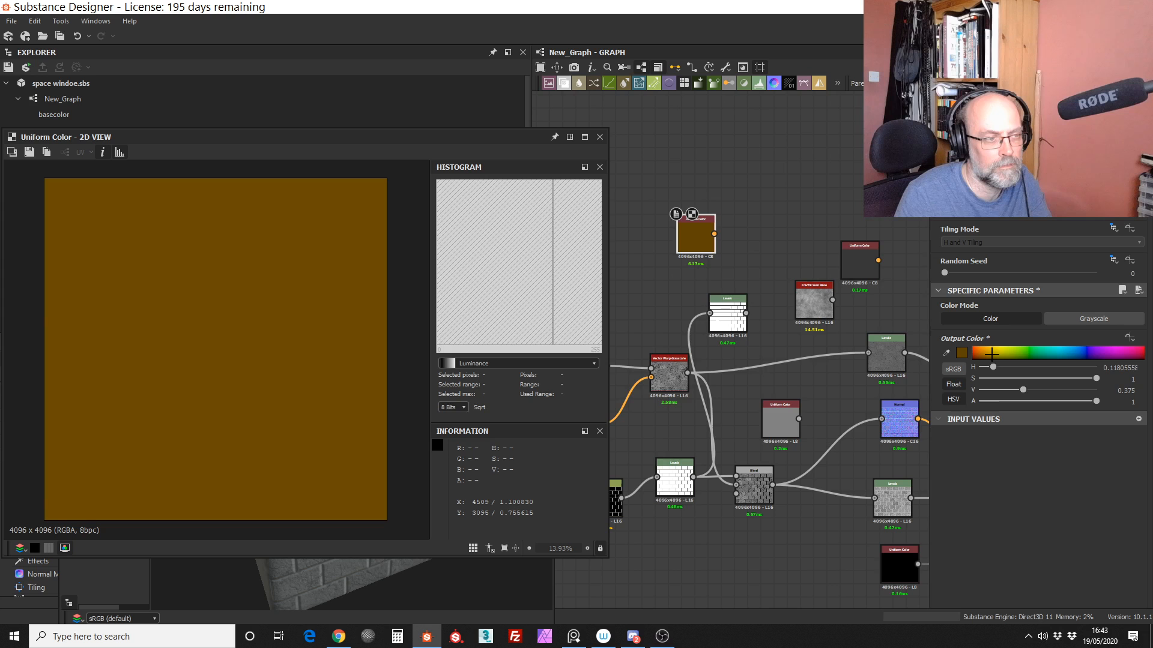
pyautogui.moveTo(991, 354); pyautogui.dragTo(988, 355)
# Step: Align the Distance node with the edge detect and tile-edge Levels nodes in its row
pyautogui.scroll(2, 772, 355)
pyautogui.scroll(-3, 769, 365)
pyautogui.moveTo(768, 374); pyautogui.dragTo(835, 284, button='middle')
pyautogui.scroll(4, 745, 435)
pyautogui.scroll(-3, 744, 436)
pyautogui.scroll(-2, 744, 436)
pyautogui.moveTo(830, 358); pyautogui.dragTo(822, 367)
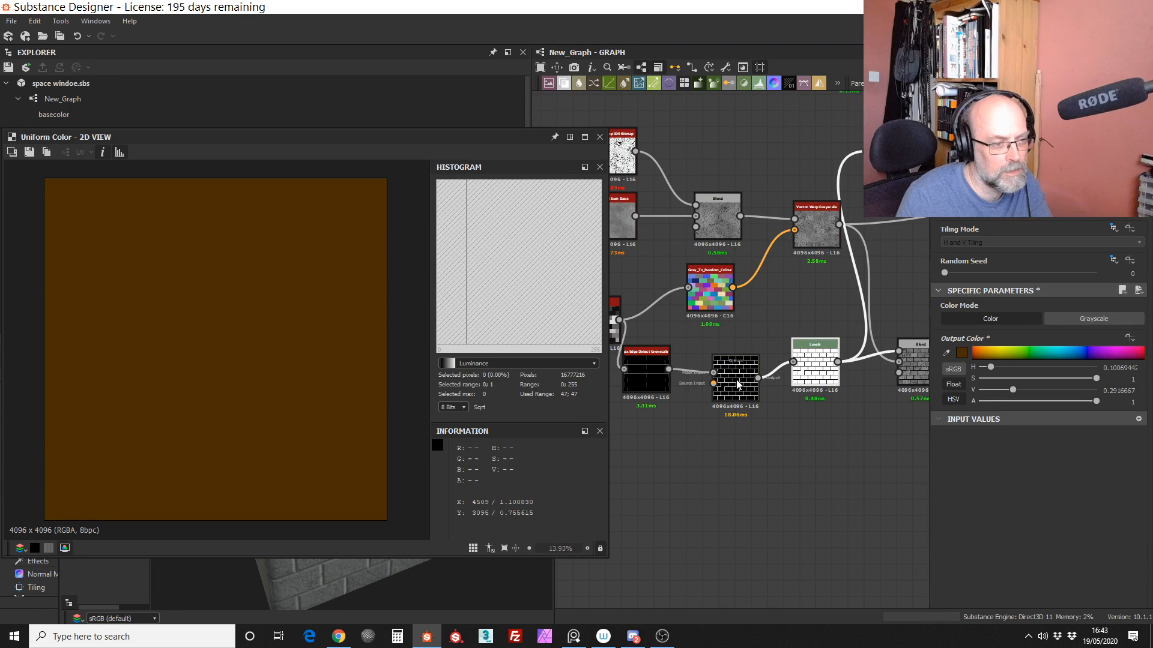
pyautogui.moveTo(737, 385); pyautogui.dragTo(728, 369)
pyautogui.scroll(-2, 702, 393)
# Step: Shift the floating 2D view aside and delete the unconnected grey Uniform Color node above the Multiply Blend
pyautogui.moveTo(502, 140); pyautogui.dragTo(473, 140)
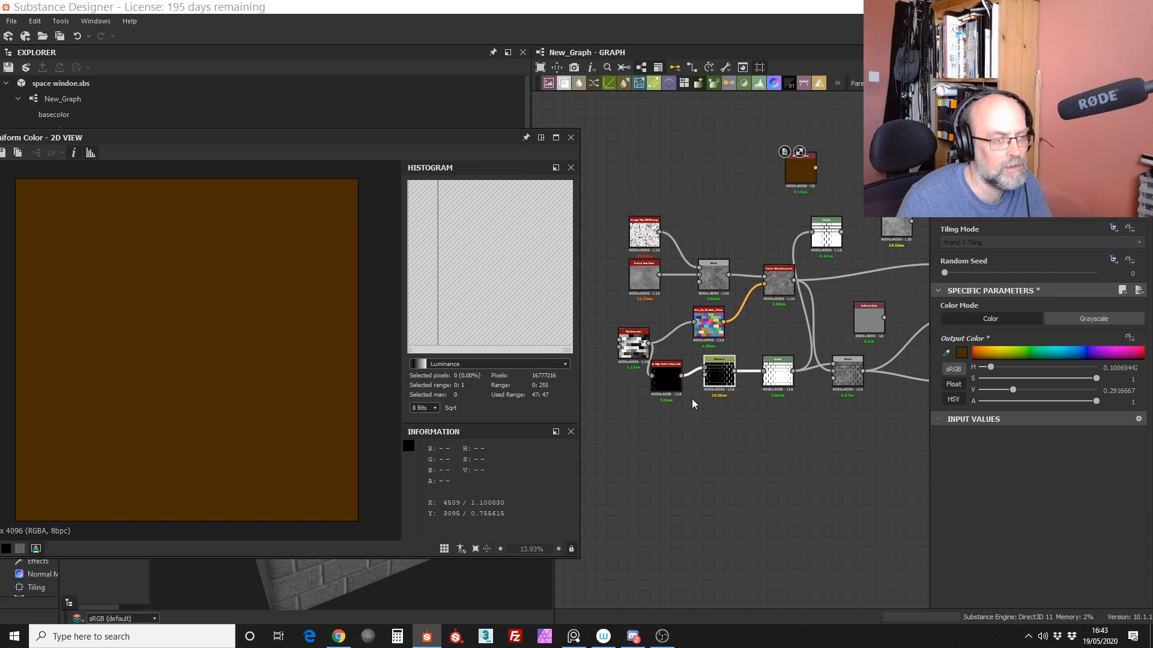
pyautogui.scroll(4, 691, 400)
pyautogui.scroll(-2, 743, 312)
pyautogui.moveTo(798, 322); pyautogui.dragTo(667, 438, button='middle')
pyautogui.scroll(1, 771, 364)
pyautogui.scroll(-2, 767, 399)
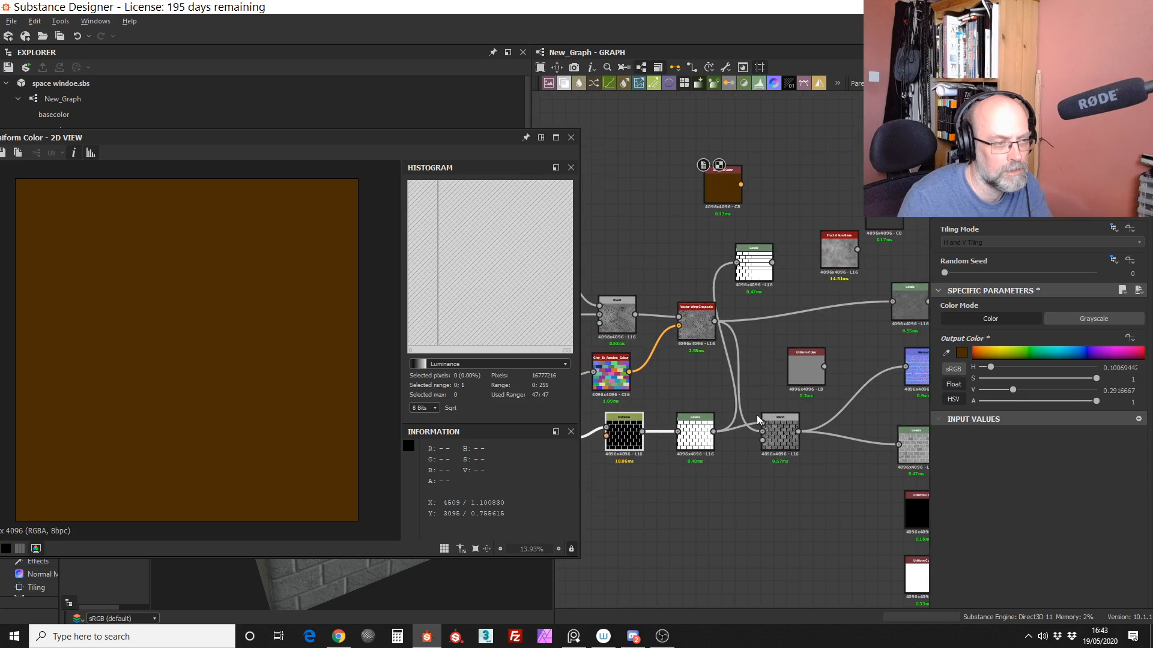
pyautogui.moveTo(762, 361); pyautogui.dragTo(719, 360, button='middle')
pyautogui.moveTo(761, 365); pyautogui.dragTo(774, 360)
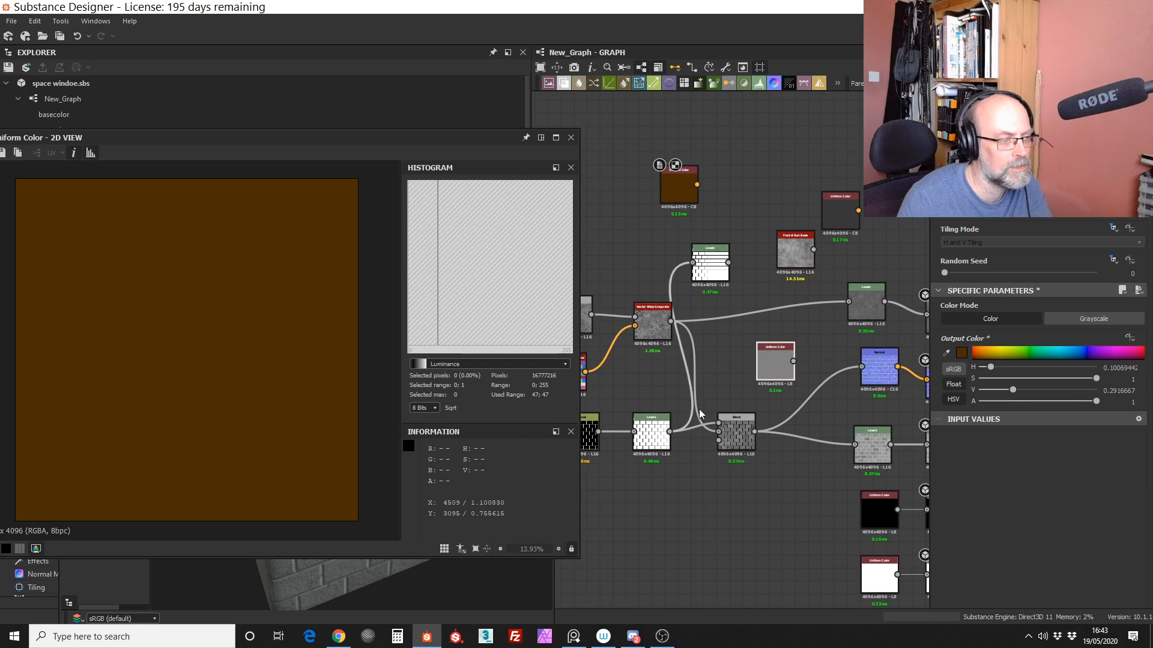
pyautogui.press('Delete')
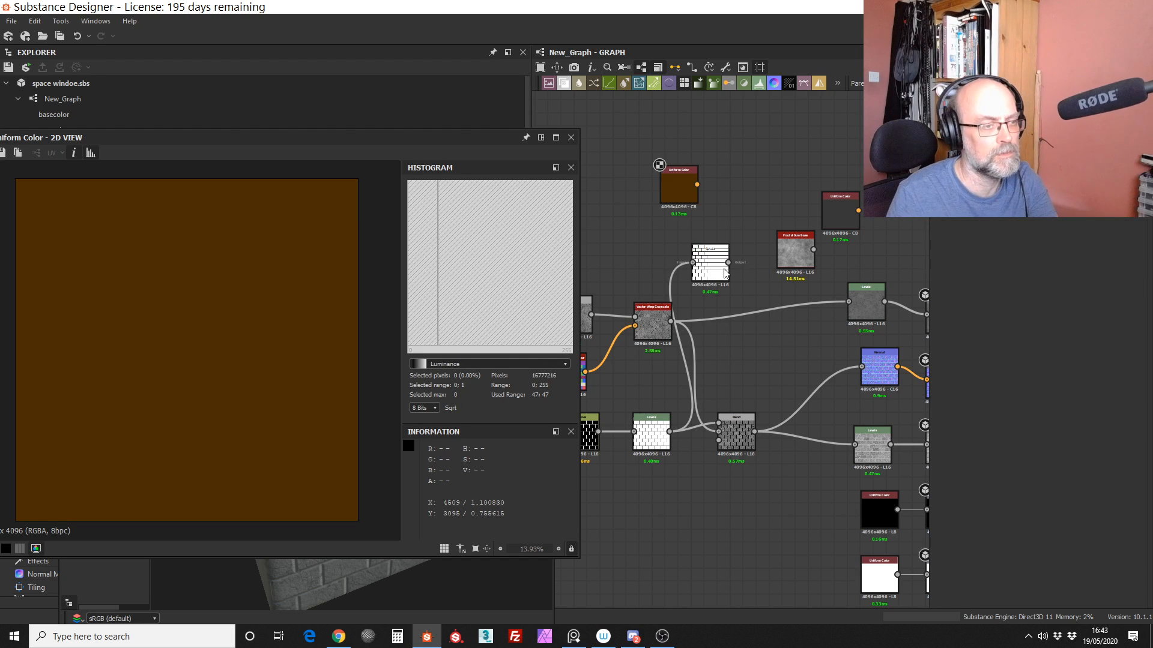
# Step: Place the second Levels node above the Multiply Blend and invert its mask by swapping the output black and white points
pyautogui.moveTo(725, 273); pyautogui.dragTo(751, 302)
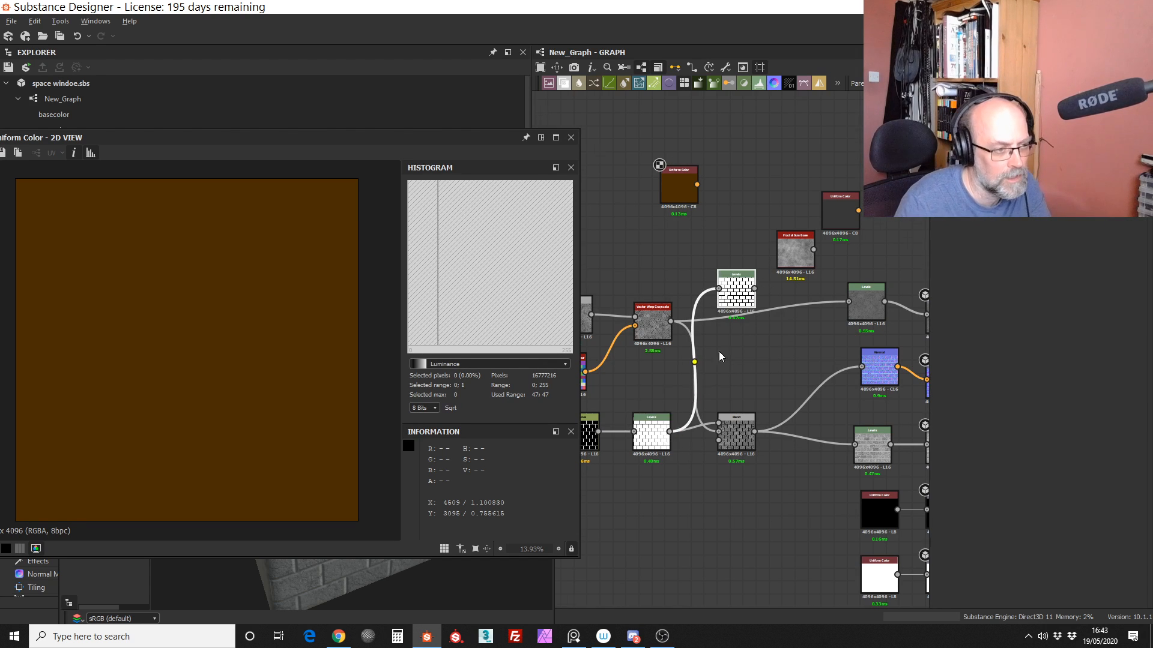
pyautogui.scroll(3, 721, 357)
pyautogui.moveTo(772, 207); pyautogui.dragTo(771, 325)
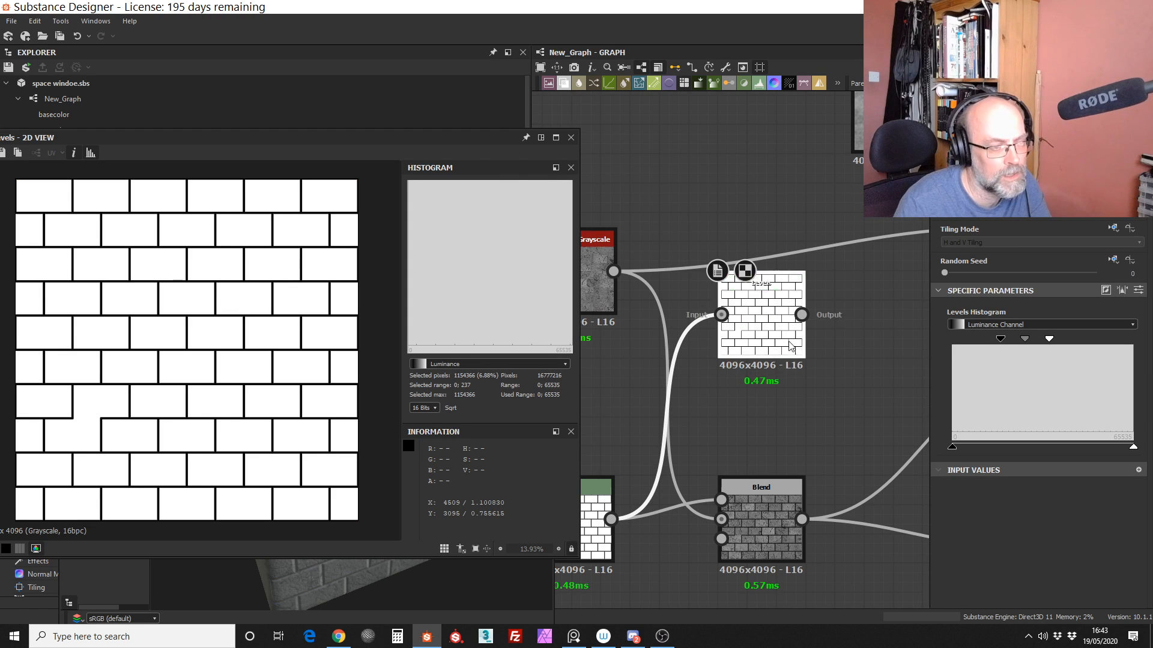
pyautogui.scroll(4, 765, 345)
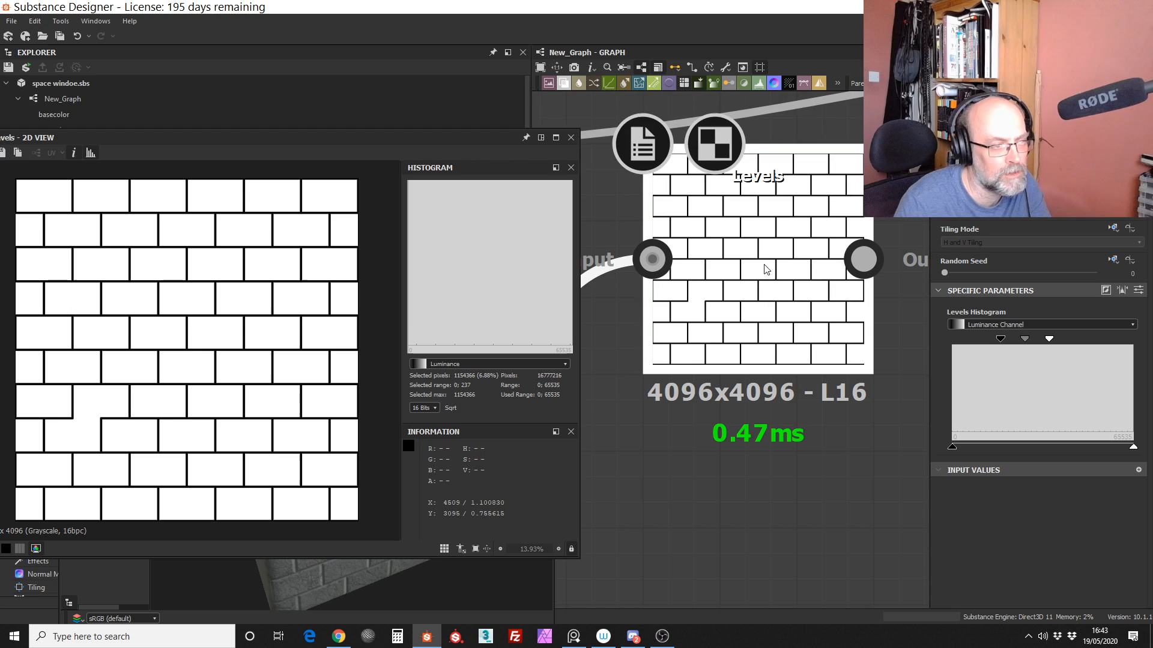
pyautogui.scroll(-3, 765, 277)
pyautogui.scroll(-2, 773, 270)
pyautogui.moveTo(771, 369); pyautogui.dragTo(775, 482, button='middle')
pyautogui.moveTo(767, 386); pyautogui.dragTo(740, 300)
pyautogui.moveTo(953, 447); pyautogui.dragTo(1133, 447)
# Step: Insert a Blend before the base colour Levels with the brown Uniform Color as foreground, and move the inverted Levels node below that link
pyautogui.moveTo(705, 204); pyautogui.dragTo(675, 210)
pyautogui.moveTo(580, 84); pyautogui.dragTo(788, 364)
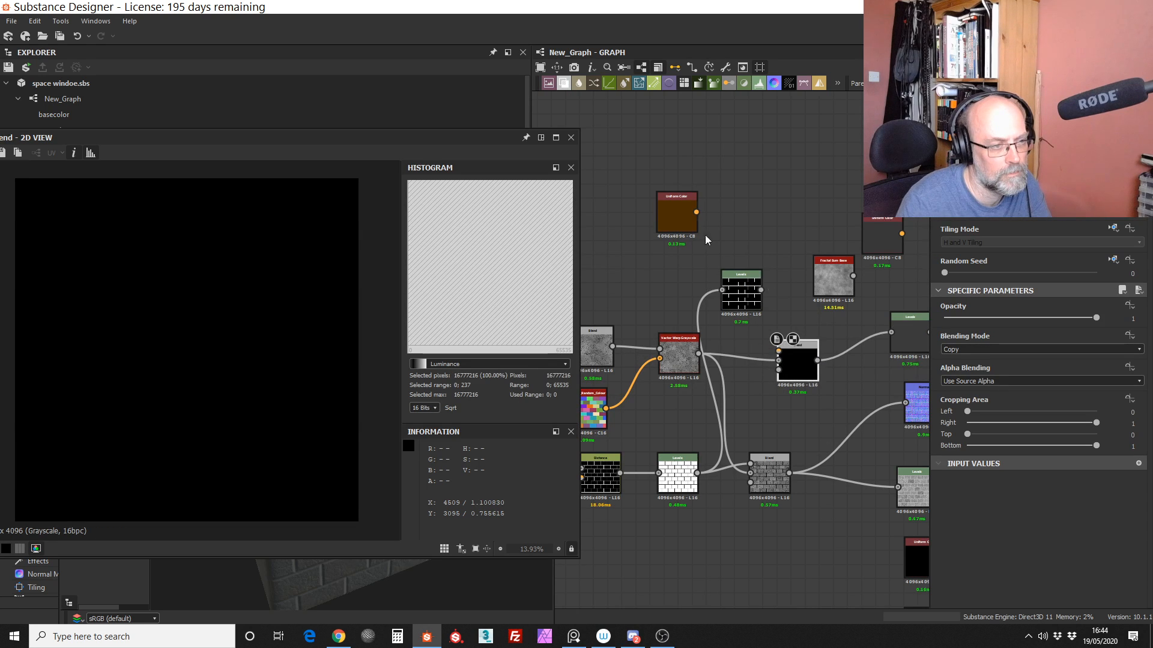
pyautogui.moveTo(778, 351); pyautogui.dragTo(779, 336)
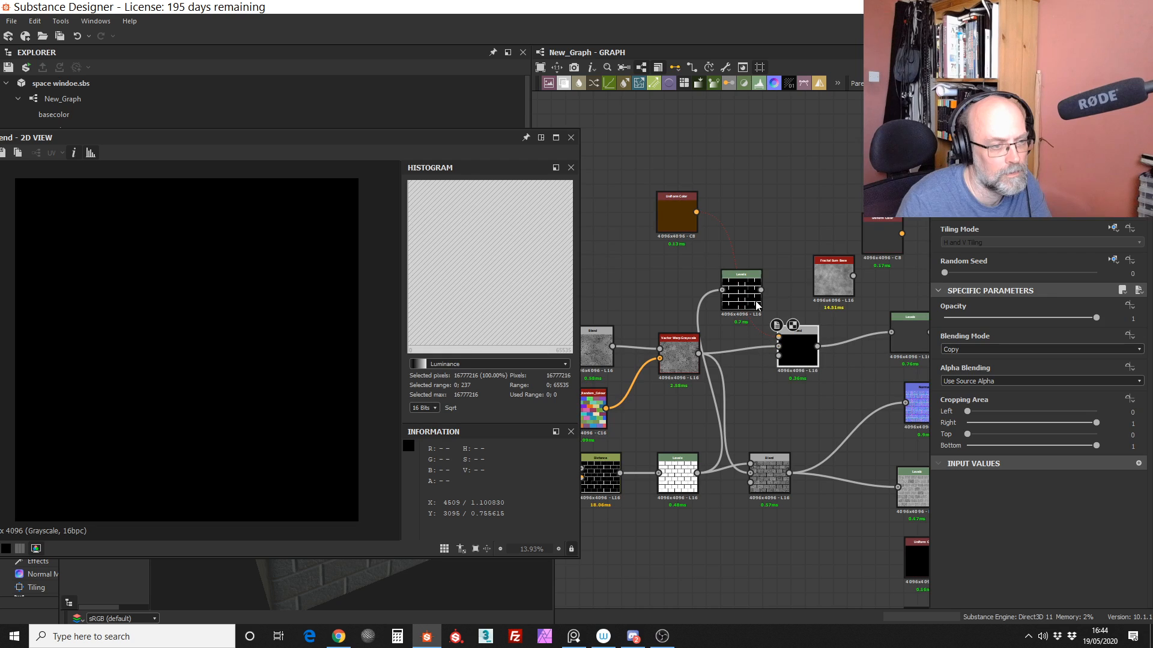
pyautogui.moveTo(738, 273); pyautogui.dragTo(766, 395)
pyautogui.moveTo(796, 353); pyautogui.dragTo(810, 346)
pyautogui.moveTo(816, 382); pyautogui.dragTo(716, 379, button='middle')
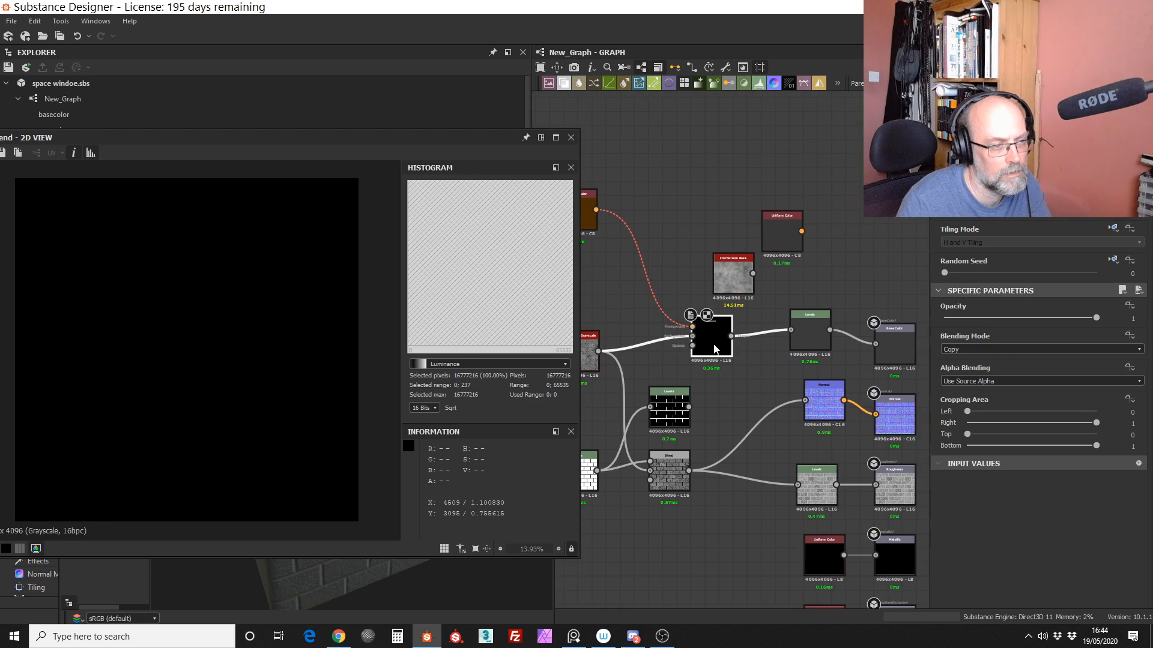
pyautogui.moveTo(713, 343); pyautogui.dragTo(742, 351)
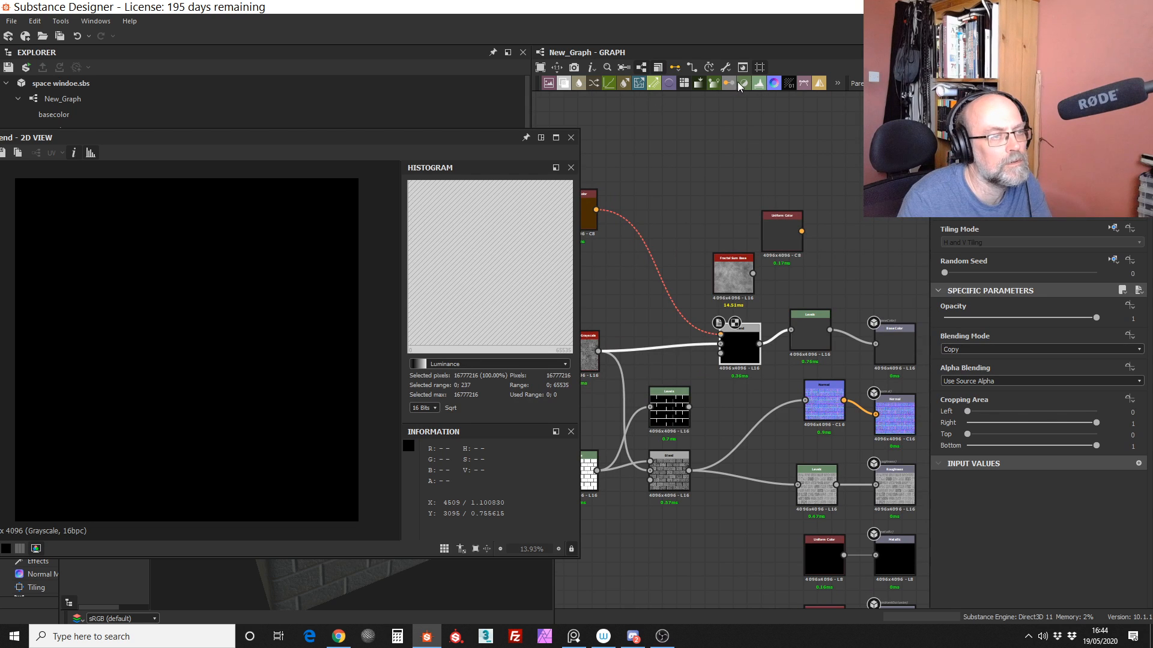
# Step: Insert a Gradient Map between Vector Warp Grayscale and the new Blend's background, and feed the inverted Levels into the Blend's opacity
pyautogui.moveTo(712, 82); pyautogui.dragTo(656, 305)
pyautogui.moveTo(596, 351); pyautogui.dragTo(679, 350)
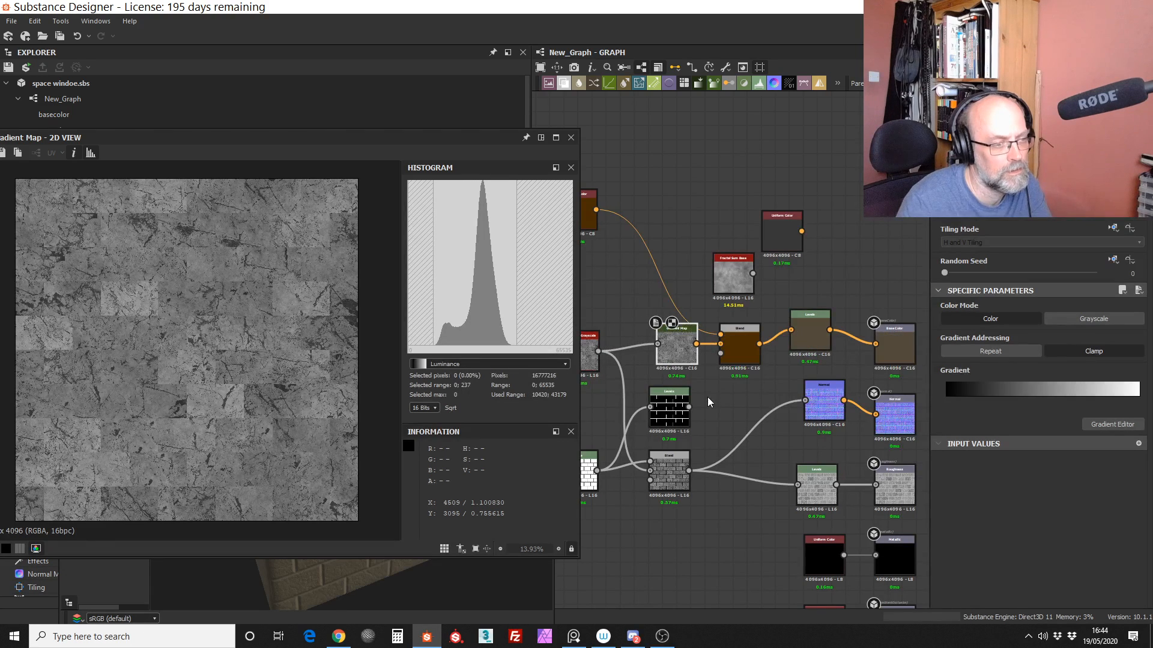
pyautogui.moveTo(689, 407); pyautogui.dragTo(719, 353)
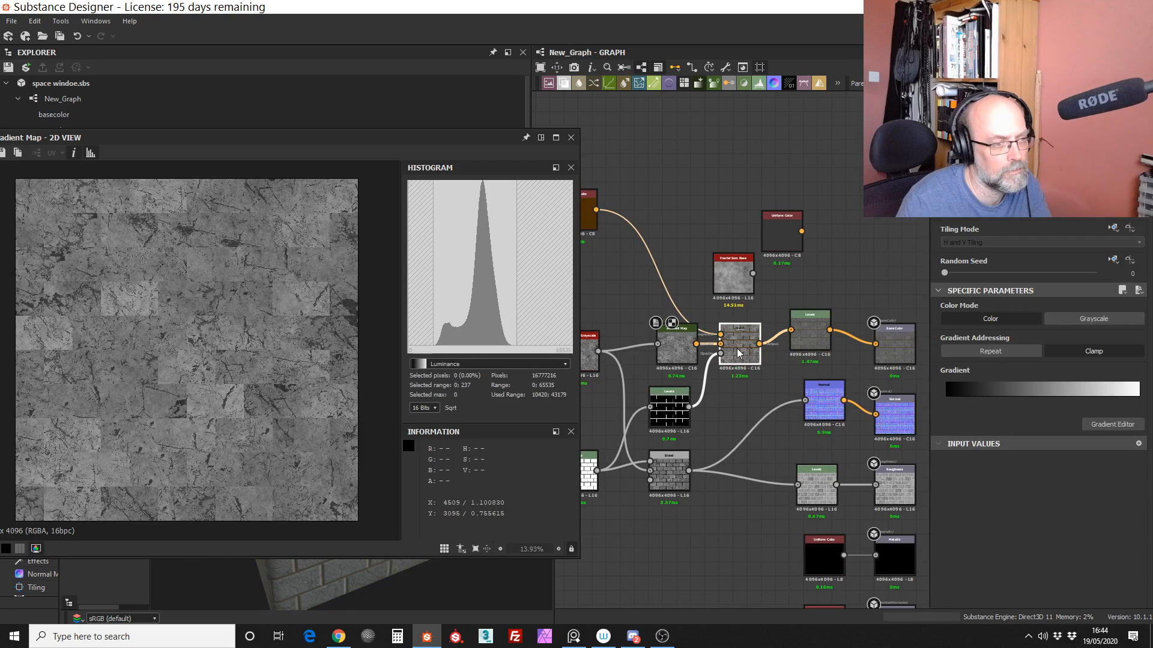
pyautogui.doubleClick(738, 350)
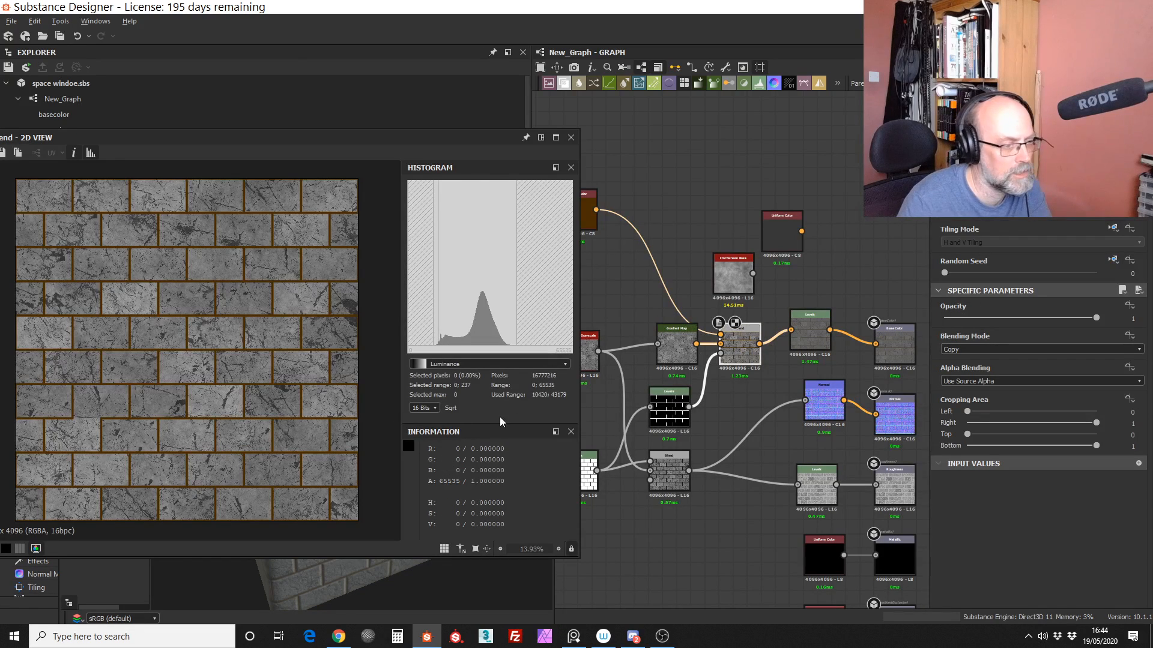
# Step: Examine the brown joints of the blended tiles up close, and nudge the Blend node slightly away from the Gradient Map
pyautogui.click(669, 416)
pyautogui.scroll(5, 257, 347)
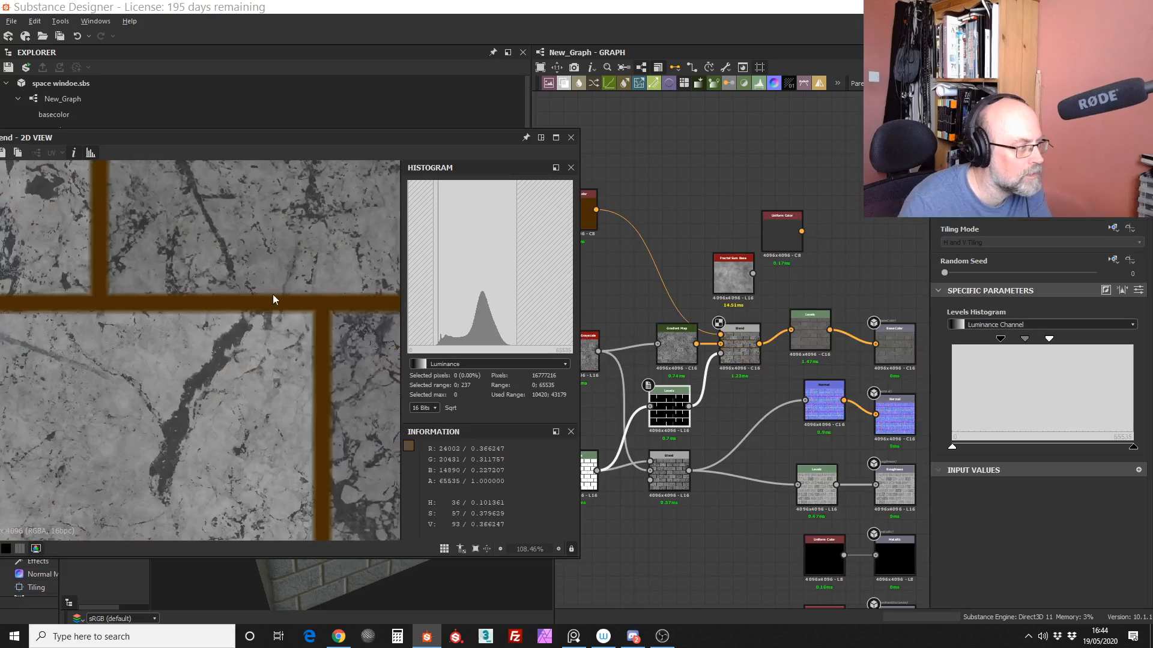
pyautogui.scroll(-4, 267, 384)
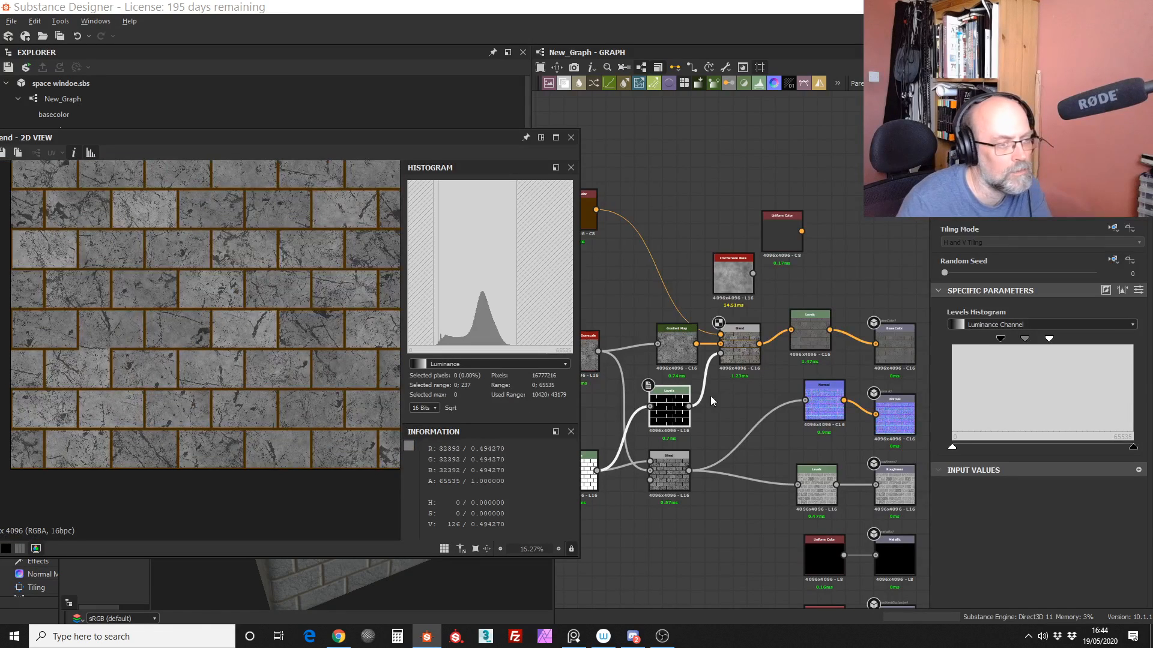
pyautogui.click(743, 360)
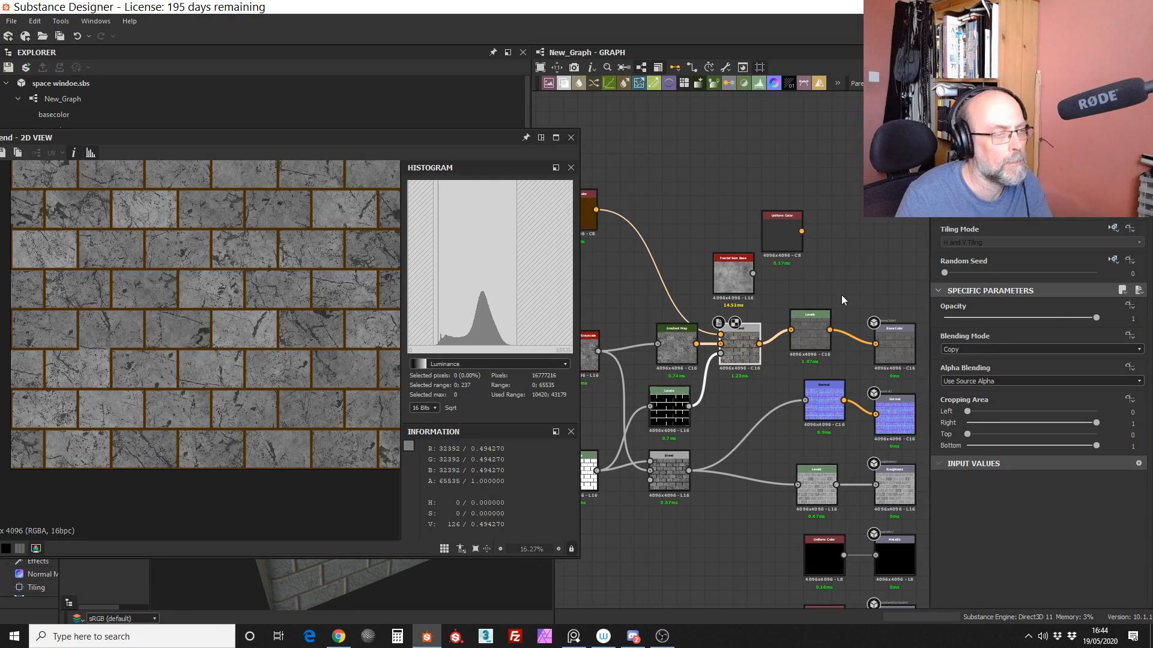
pyautogui.scroll(4, 728, 394)
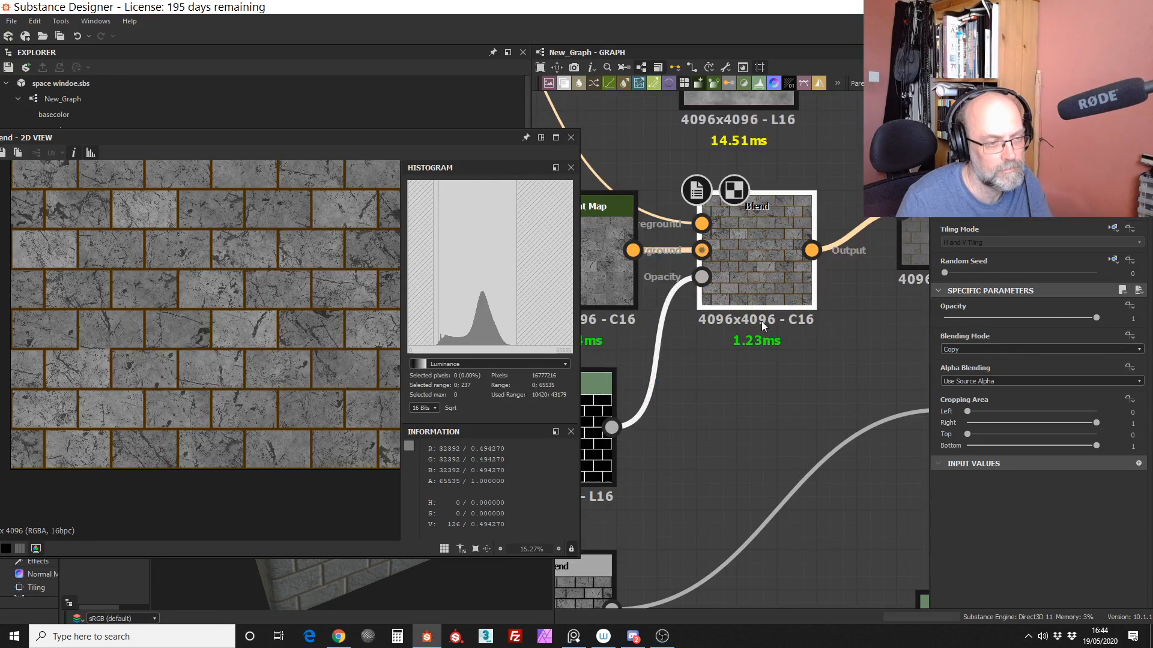
pyautogui.moveTo(769, 275)
pyautogui.mouseDown()
pyautogui.moveTo(784, 261)
pyautogui.moveTo(783, 278)
pyautogui.mouseUp()
pyautogui.scroll(-5, 736, 391)
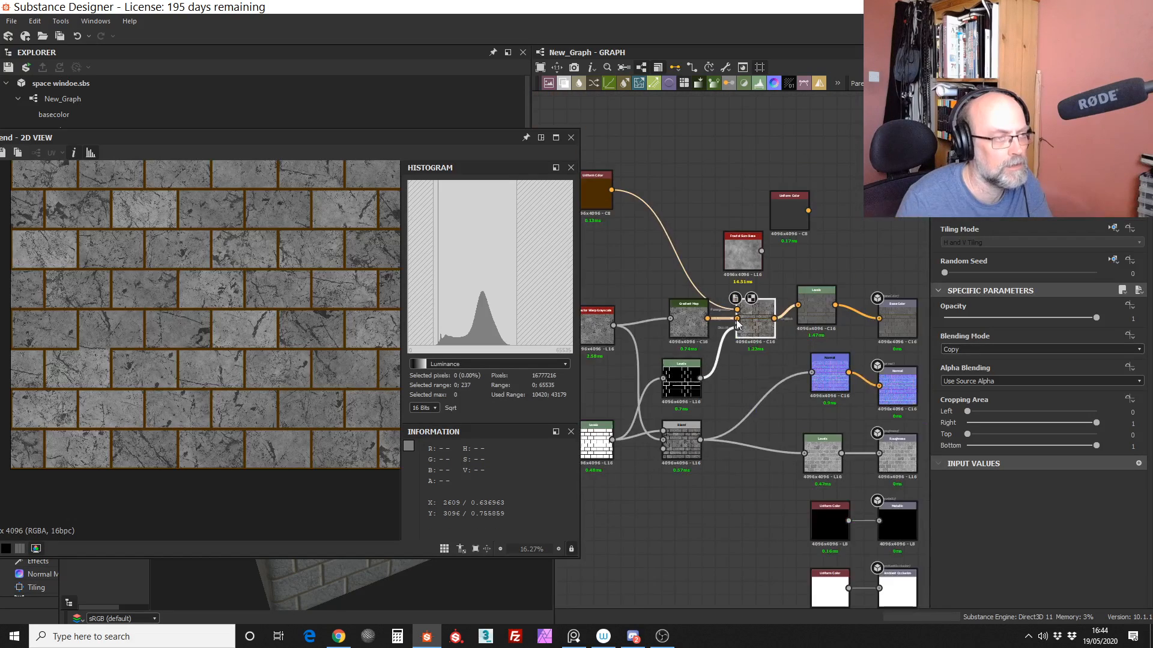
# Step: Move the brown Uniform Color closer to the Blend it feeds, and reposition the Tile Generator node at the start of the graph
pyautogui.moveTo(642, 267); pyautogui.dragTo(678, 287)
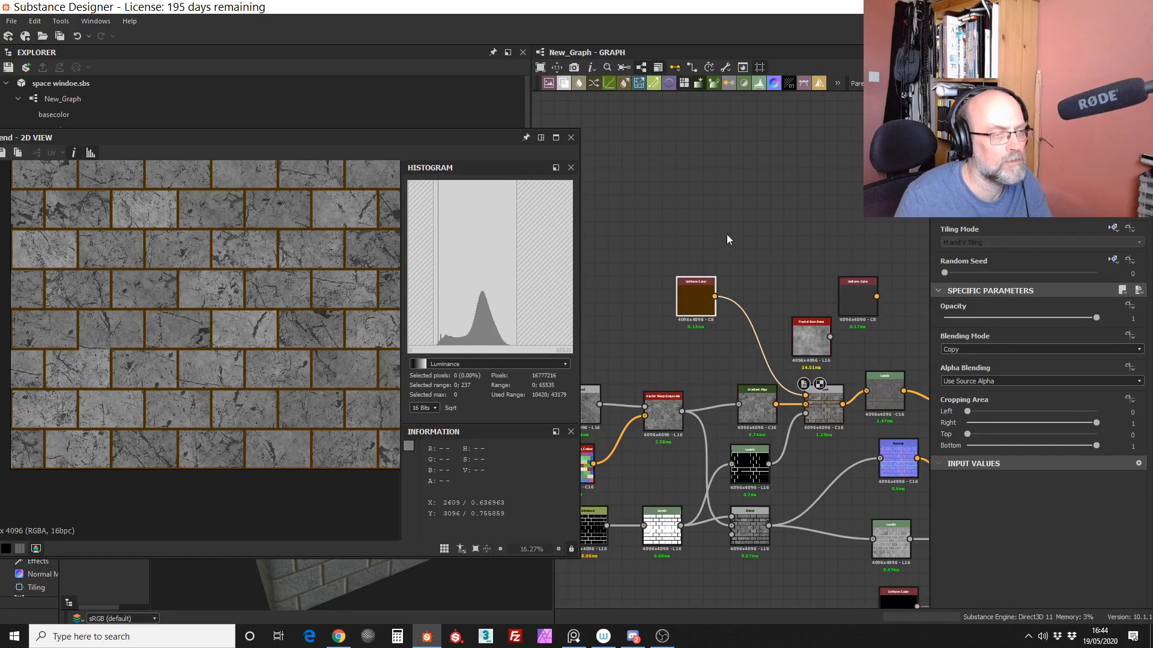
pyautogui.moveTo(688, 336); pyautogui.dragTo(759, 250, button='middle')
pyautogui.moveTo(727, 308); pyautogui.dragTo(734, 258, button='middle')
pyautogui.moveTo(677, 331)
pyautogui.mouseDown(button='middle')
pyautogui.moveTo(749, 326)
pyautogui.moveTo(769, 338)
pyautogui.mouseUp(button='middle')
pyautogui.moveTo(660, 367); pyautogui.dragTo(638, 342)
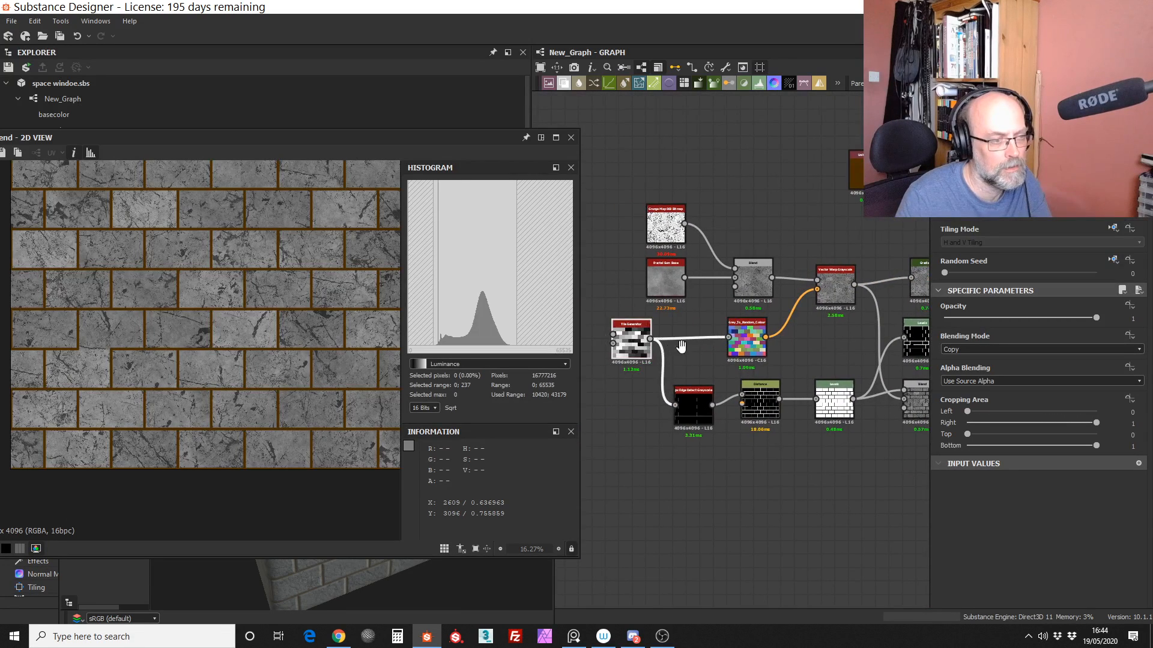
# Step: Expose the Tile Generator's X Amount as a new graph input named x_amount
pyautogui.moveTo(681, 347); pyautogui.dragTo(744, 346, button='middle')
pyautogui.doubleClick(690, 351)
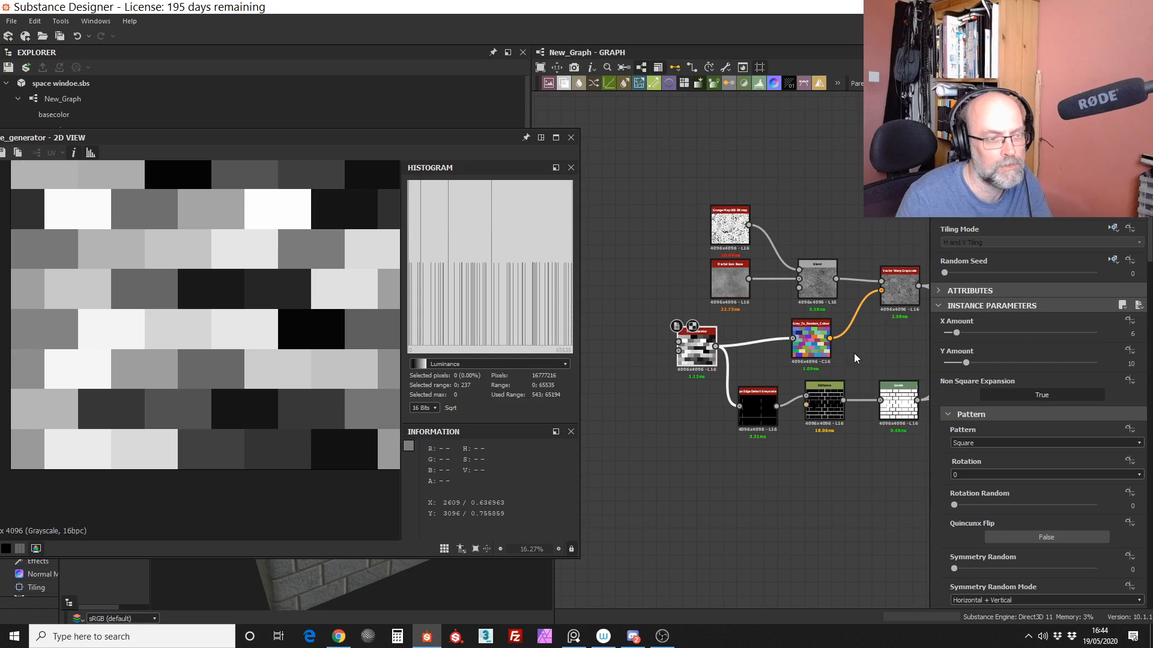
pyautogui.click(1132, 323)
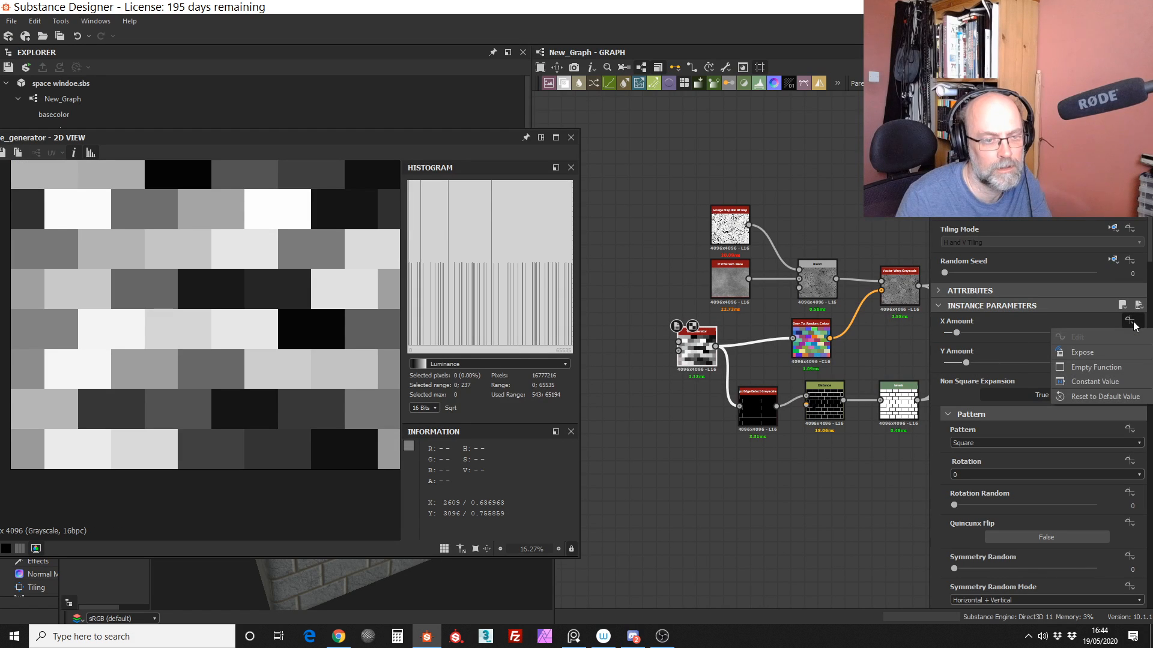
pyautogui.click(1082, 353)
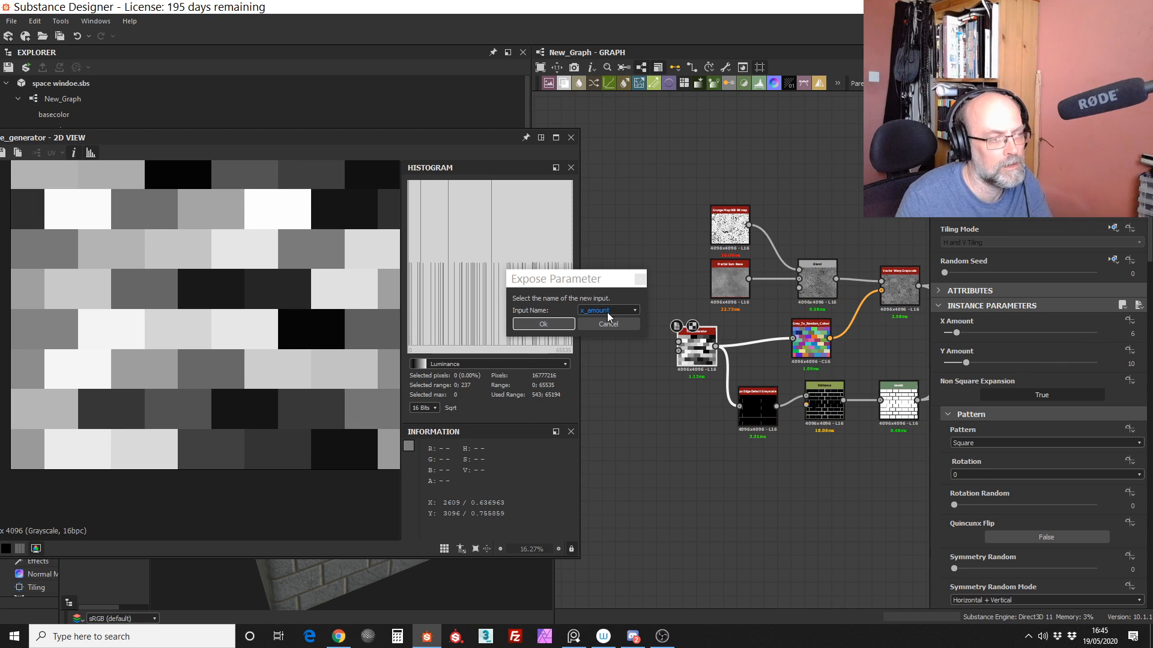
pyautogui.click(558, 326)
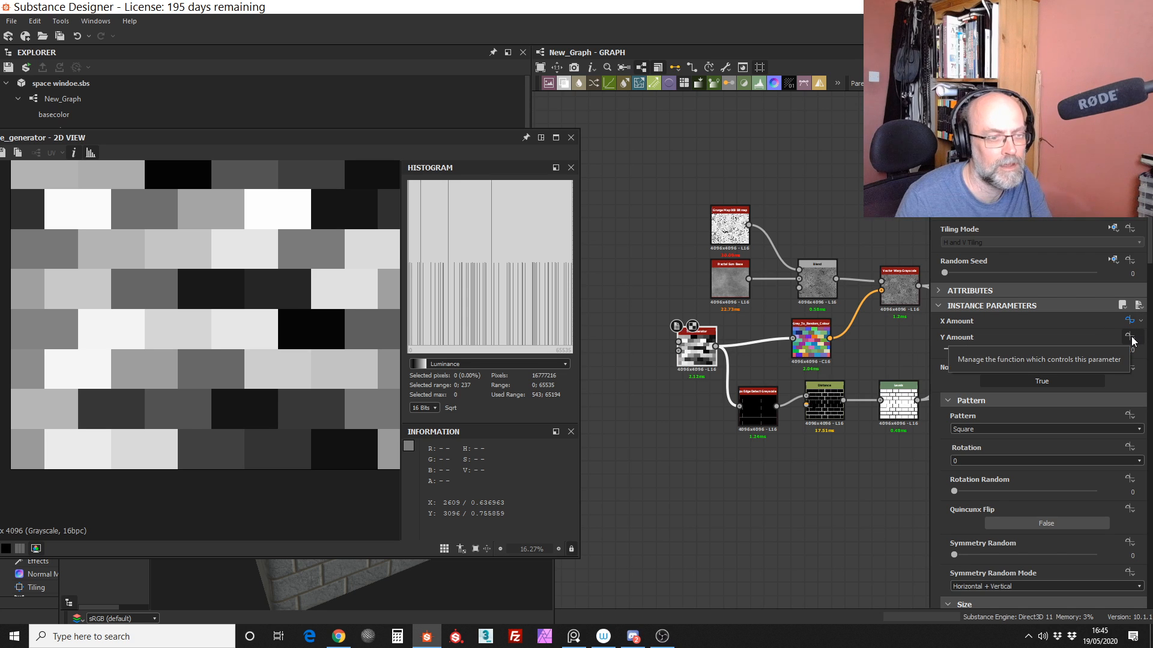
# Step: Expose the Tile Generator's Y Amount as a separate graph input named y_amount
pyautogui.click(1132, 339)
pyautogui.click(1108, 368)
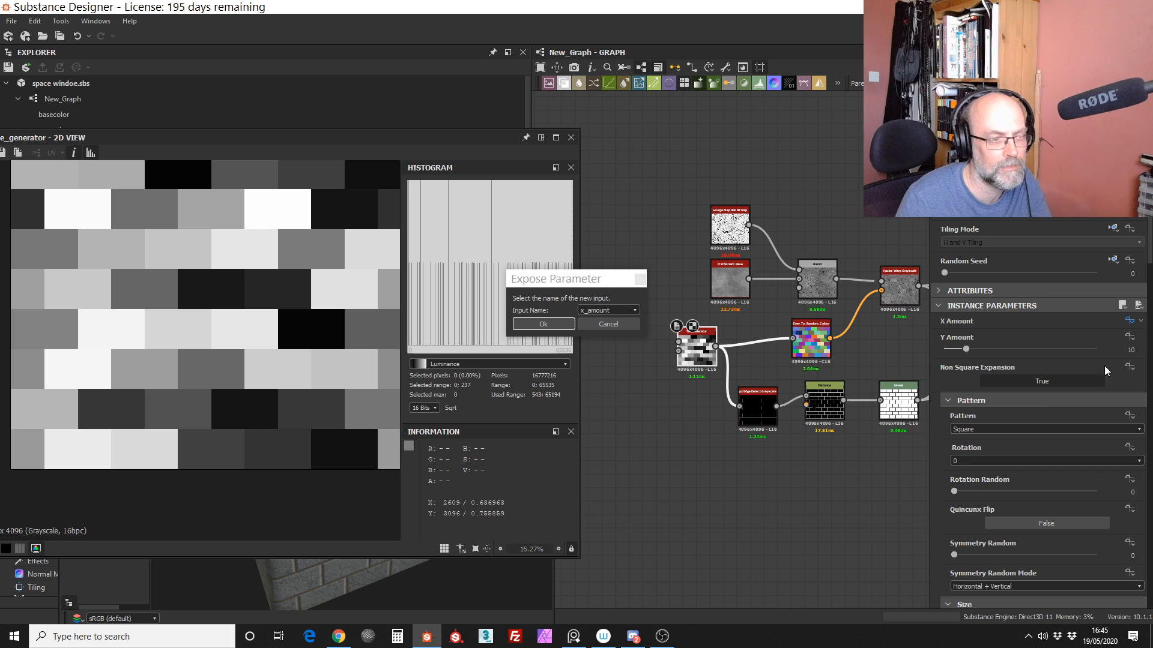
pyautogui.click(635, 311)
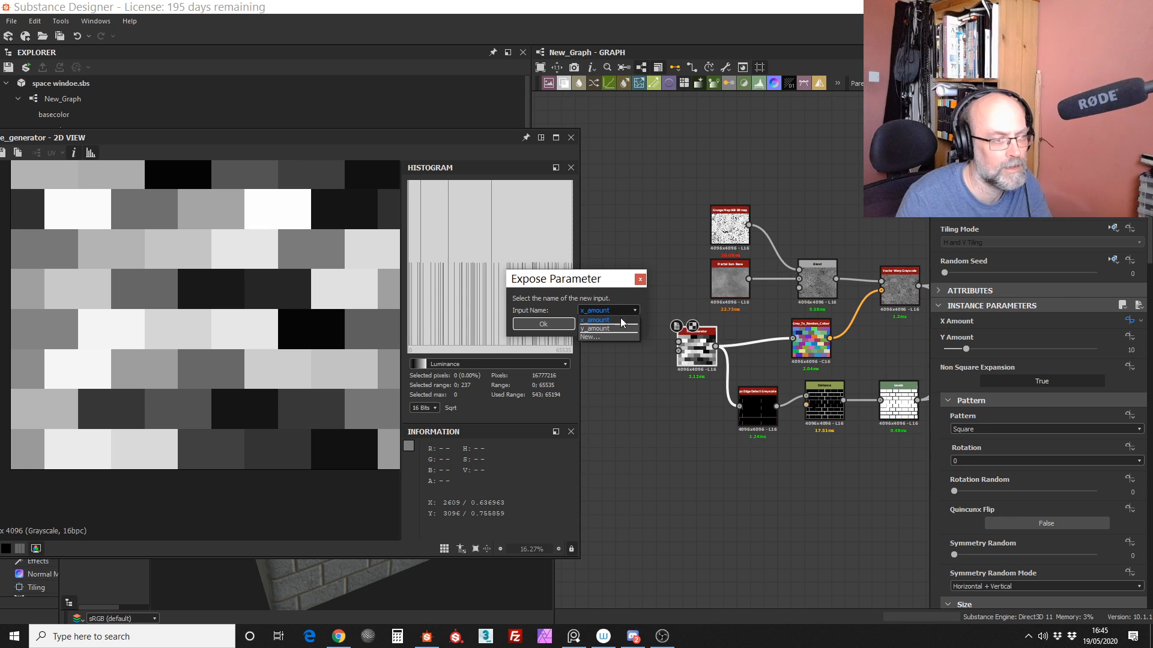
pyautogui.click(613, 332)
pyautogui.click(565, 325)
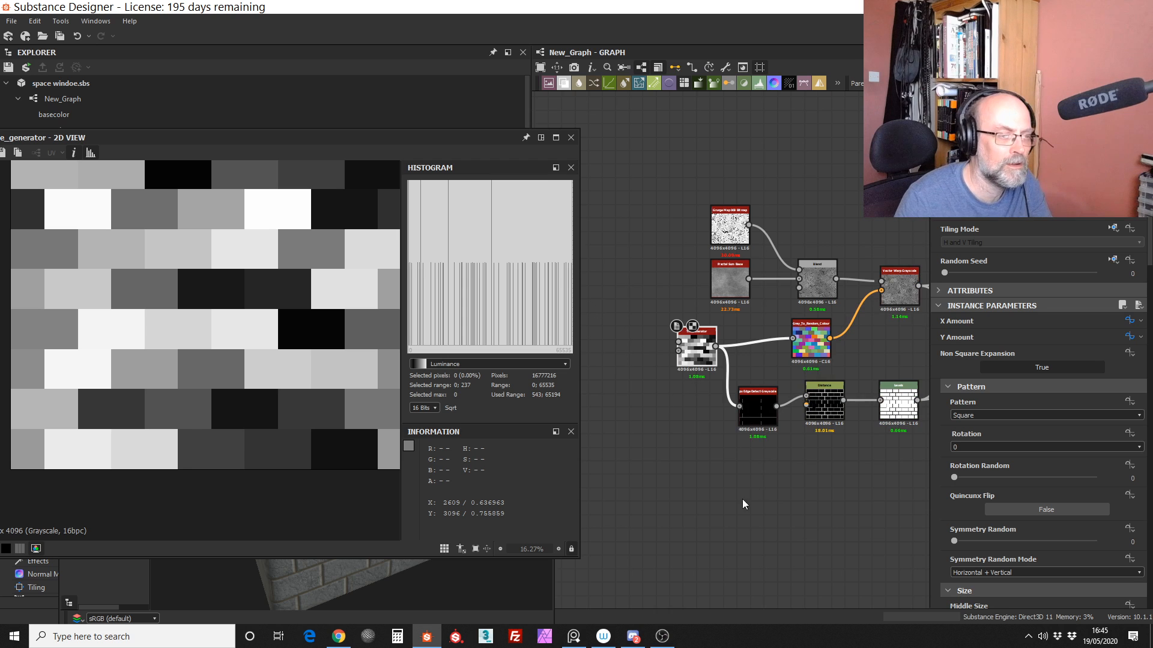
# Step: Line up the Grunge Map and Fractal Sum Base above the Tile Generator, and move their Blend and the Vector Warp Grayscale closer to them
pyautogui.scroll(3, 742, 499)
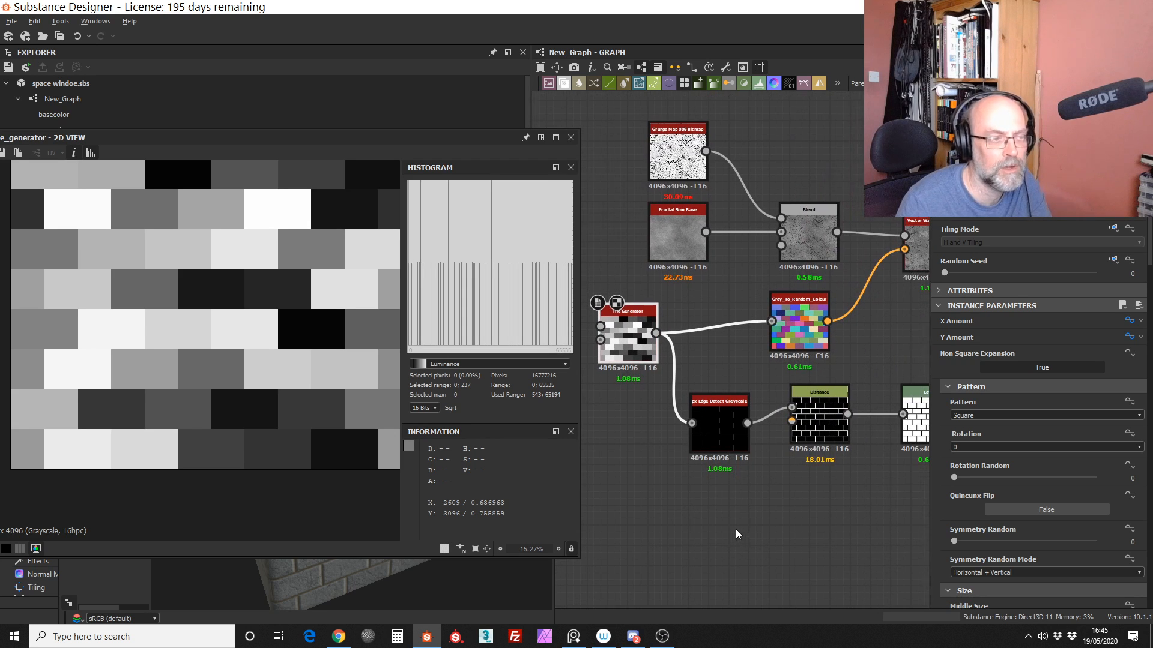
pyautogui.scroll(-2, 738, 535)
pyautogui.moveTo(694, 214); pyautogui.dragTo(650, 310)
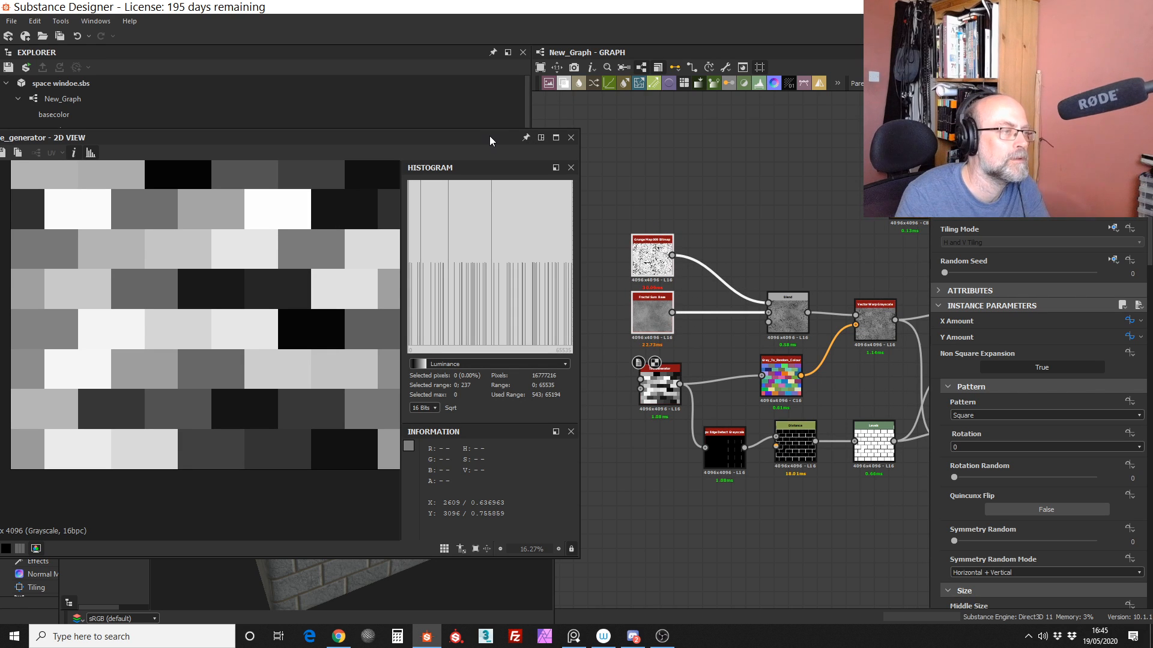
pyautogui.moveTo(489, 136); pyautogui.dragTo(459, 138)
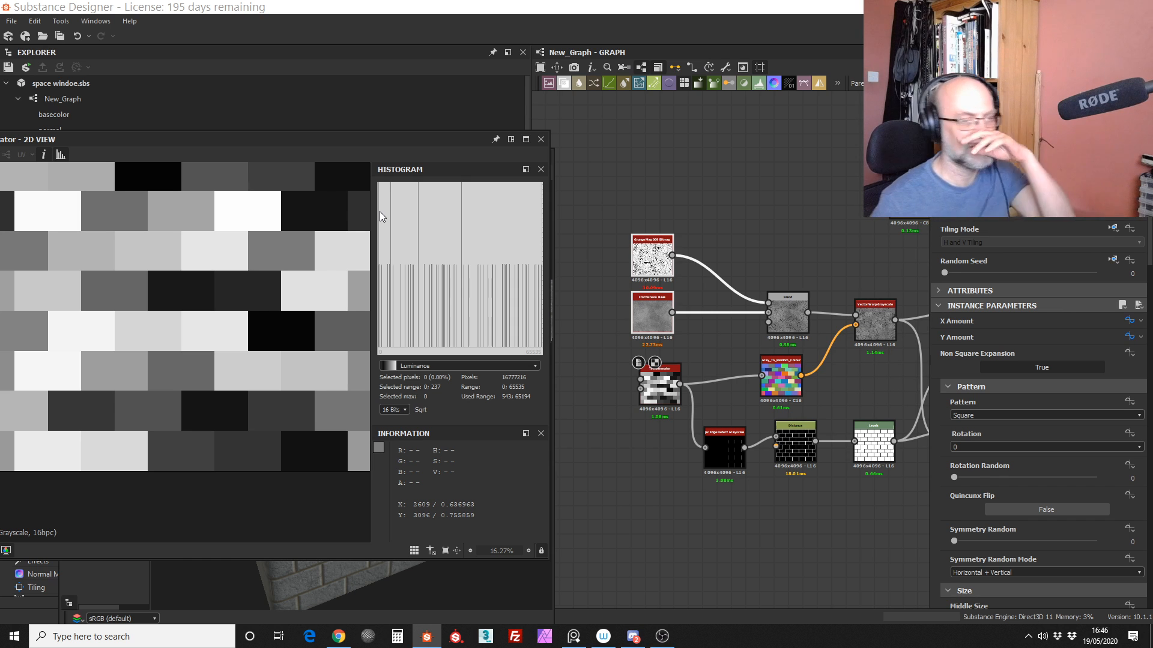
pyautogui.moveTo(790, 314); pyautogui.dragTo(769, 288)
pyautogui.moveTo(873, 321); pyautogui.dragTo(865, 313)
pyautogui.moveTo(779, 295); pyautogui.dragTo(750, 294)
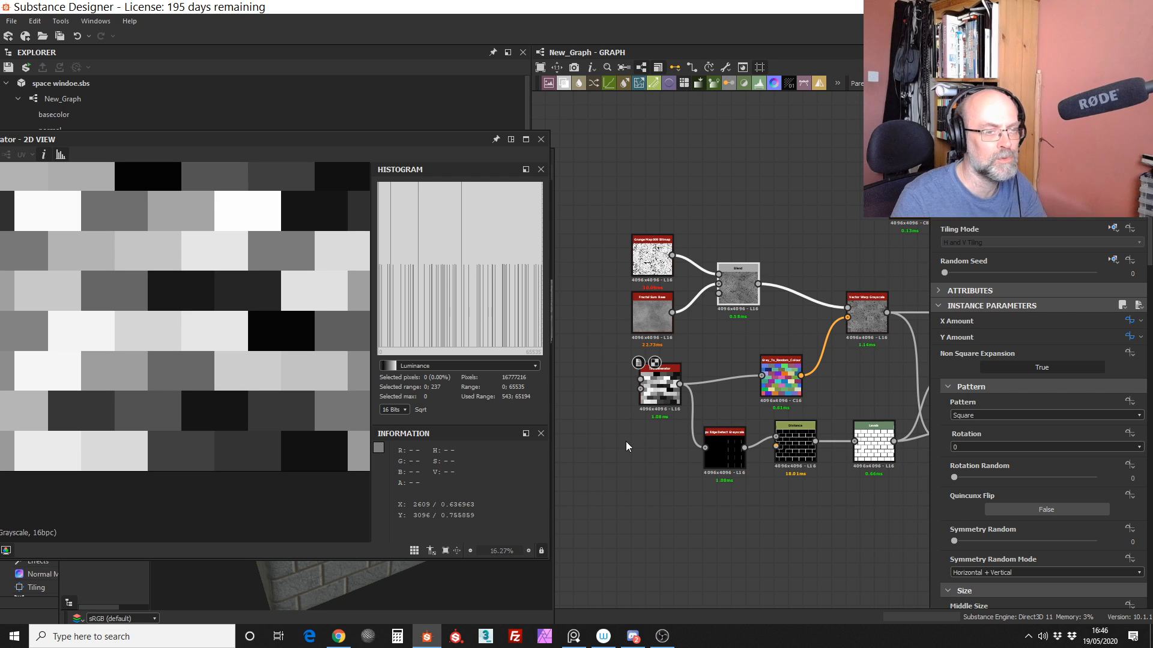
# Step: Close the 2D view and preview the graph's exposed X Amount and Y Amount input parameters
pyautogui.click(540, 138)
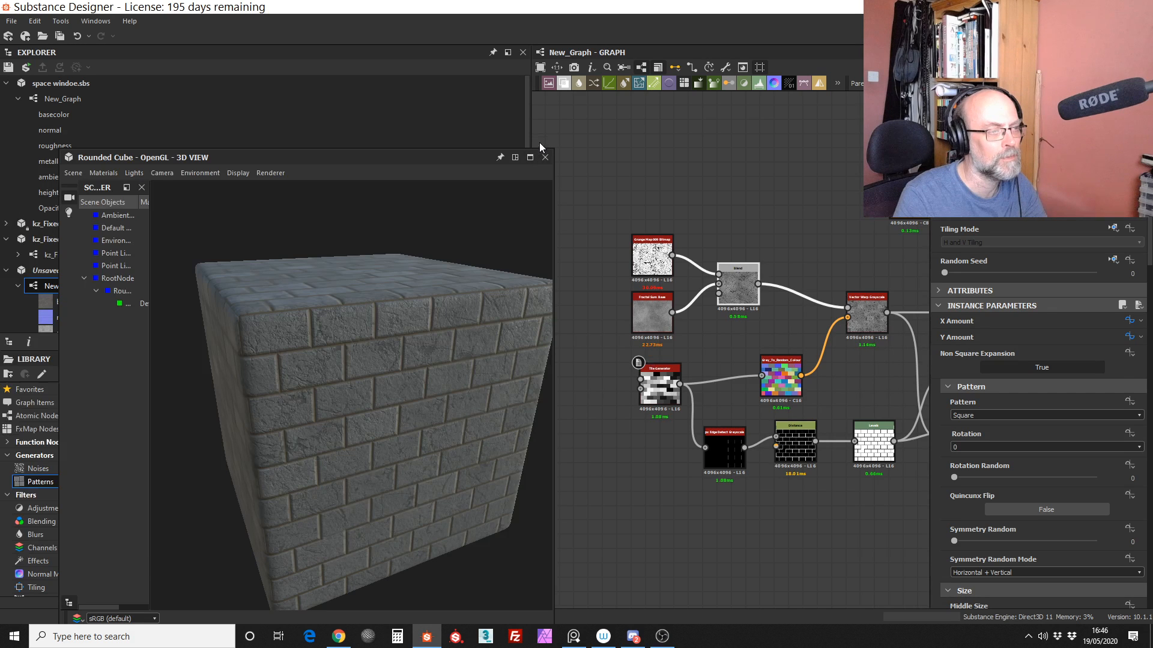
pyautogui.click(855, 258)
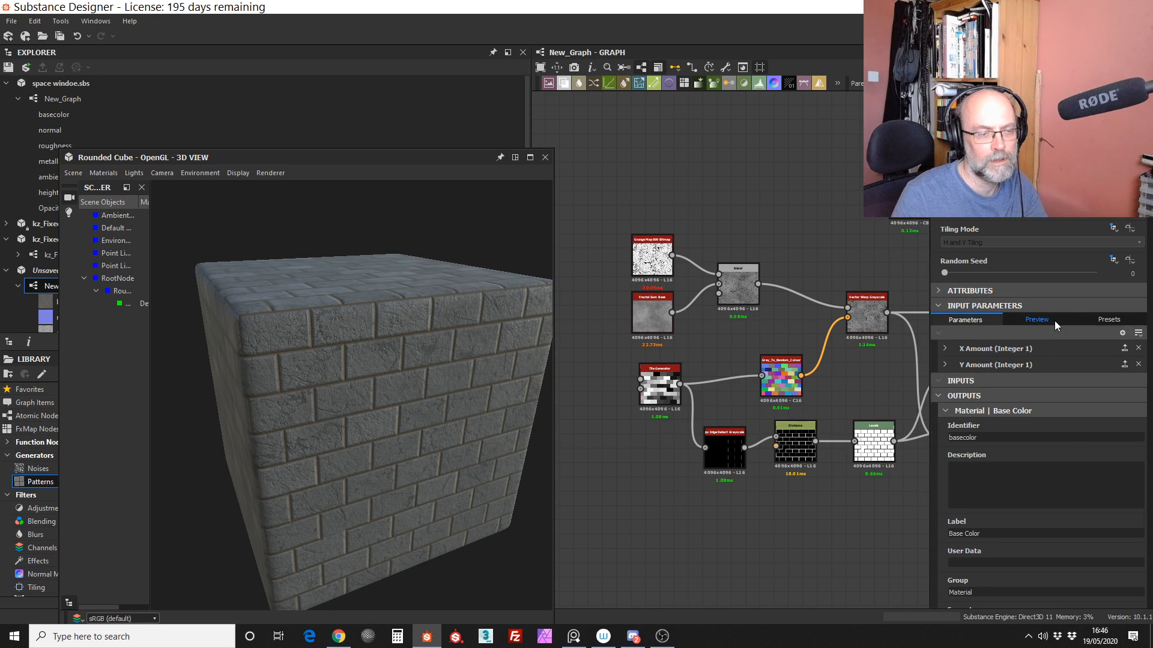
pyautogui.click(1036, 320)
pyautogui.click(966, 394)
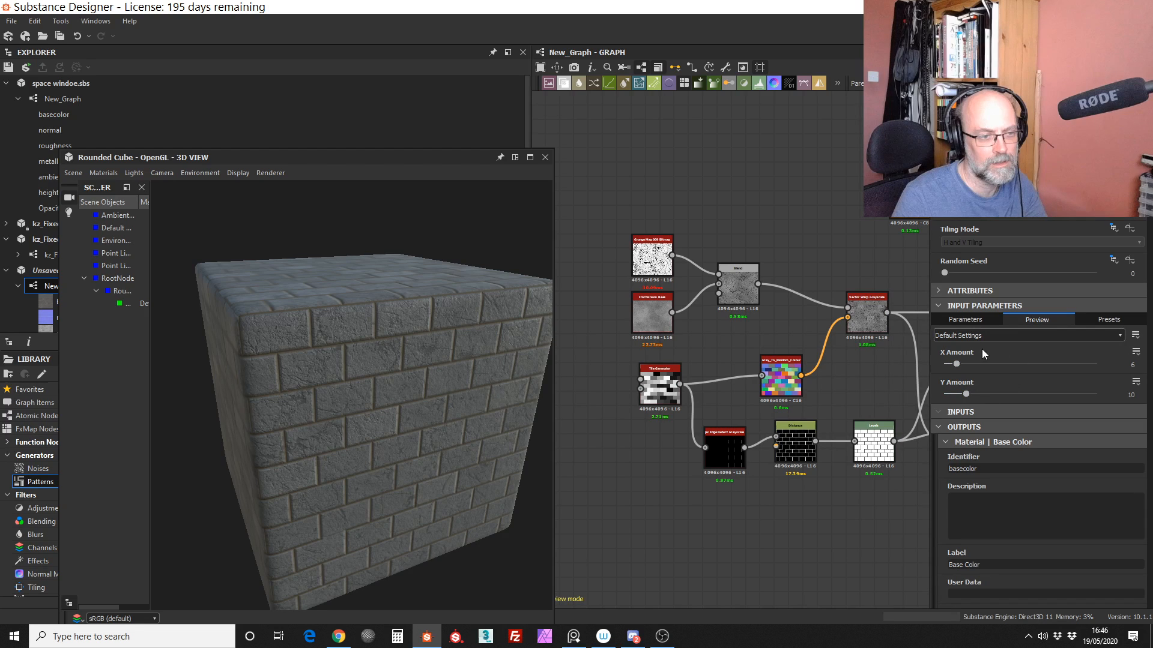
pyautogui.moveTo(876, 402); pyautogui.dragTo(803, 403, button='middle')
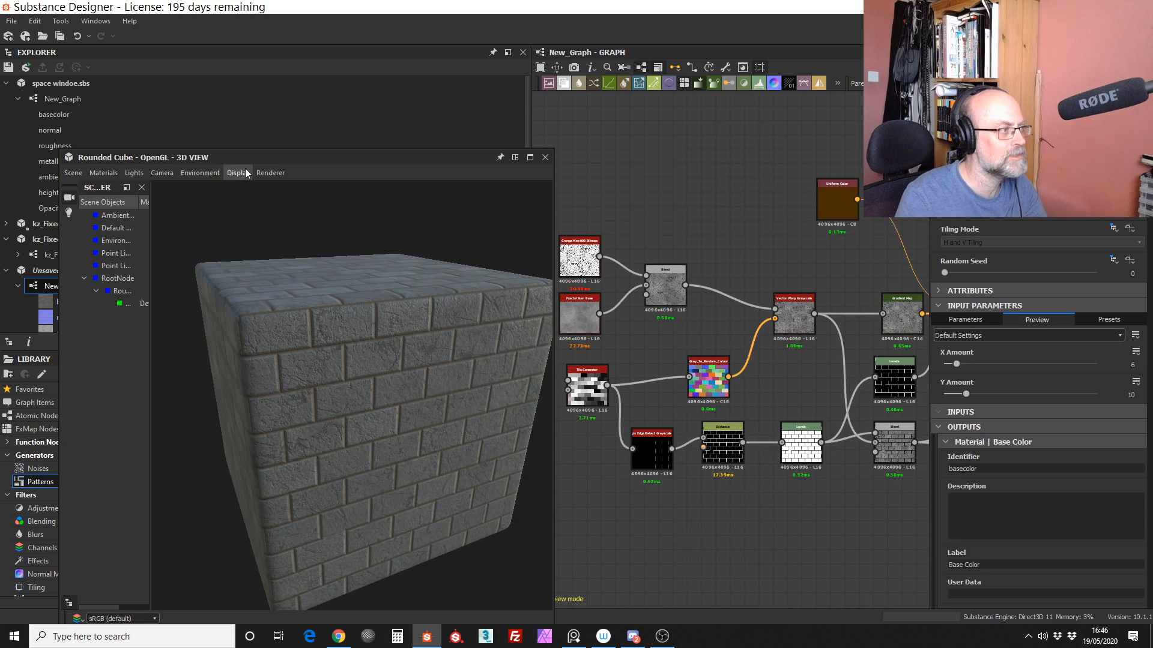
# Step: Close the 3D view, collapse the space windoe.sbs graph outputs, and create a new graph from the Empty template in the unsaved package
pyautogui.click(545, 157)
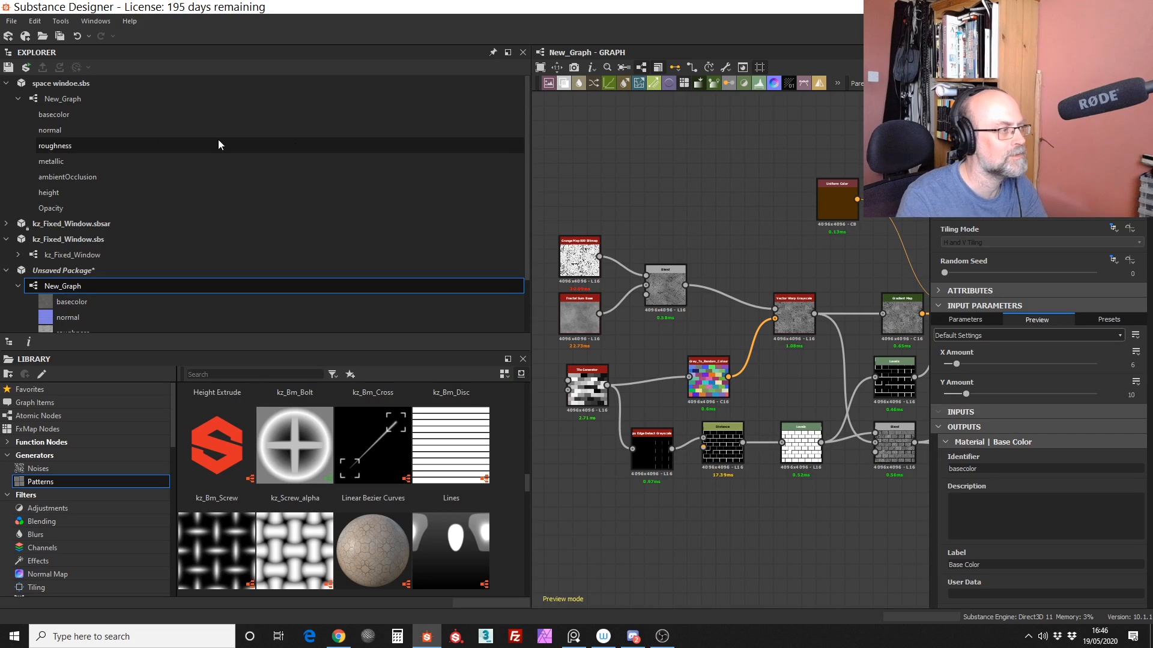
pyautogui.click(18, 98)
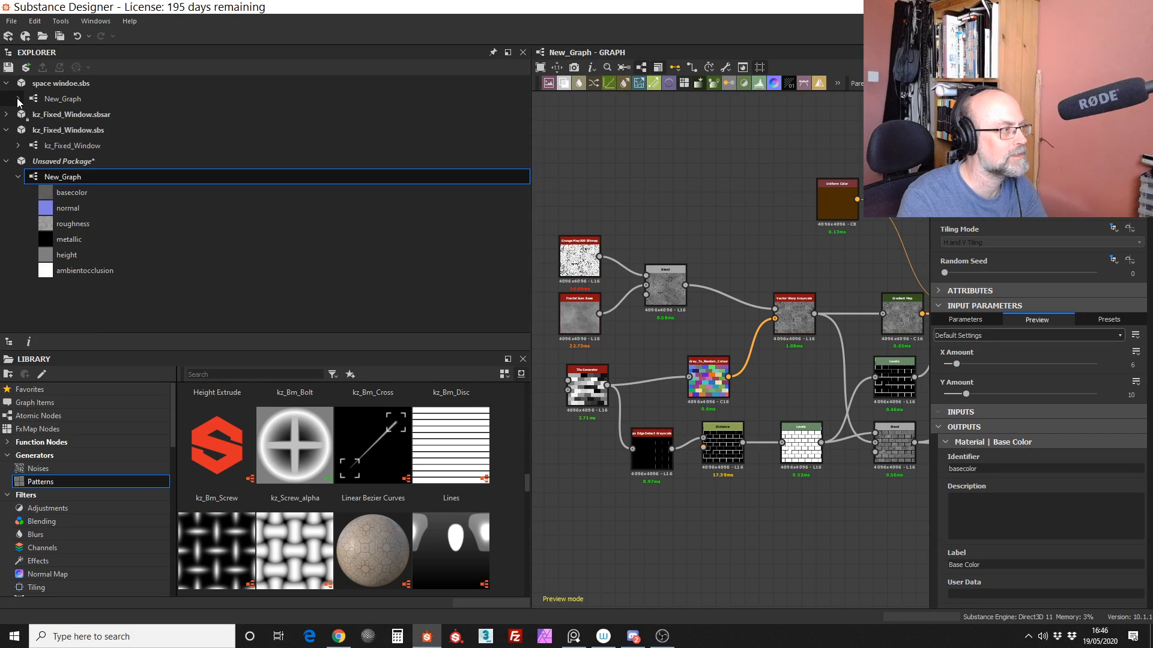
pyautogui.click(96, 83)
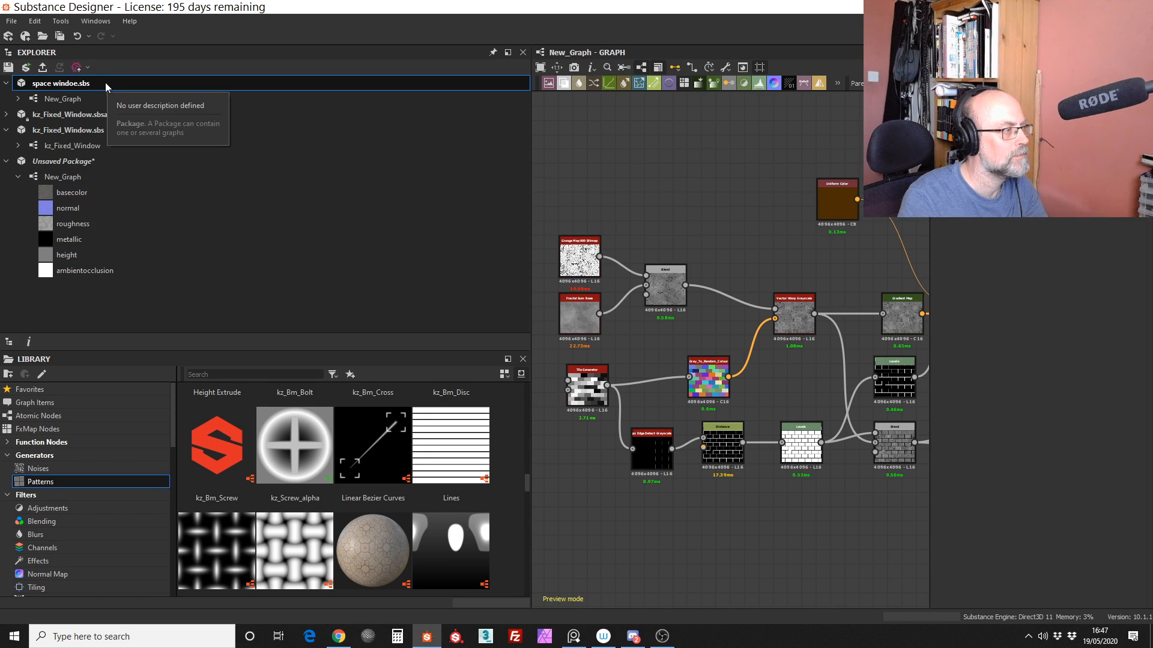
pyautogui.click(92, 161)
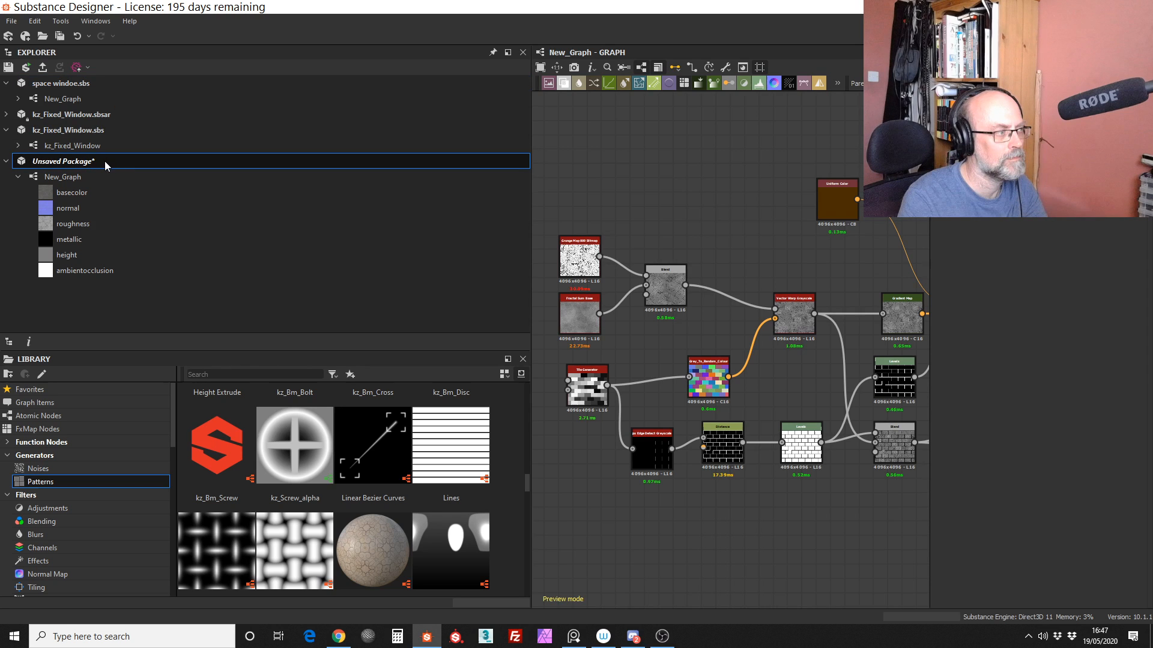
pyautogui.rightClick(105, 166)
pyautogui.moveTo(138, 170)
pyautogui.click(336, 171)
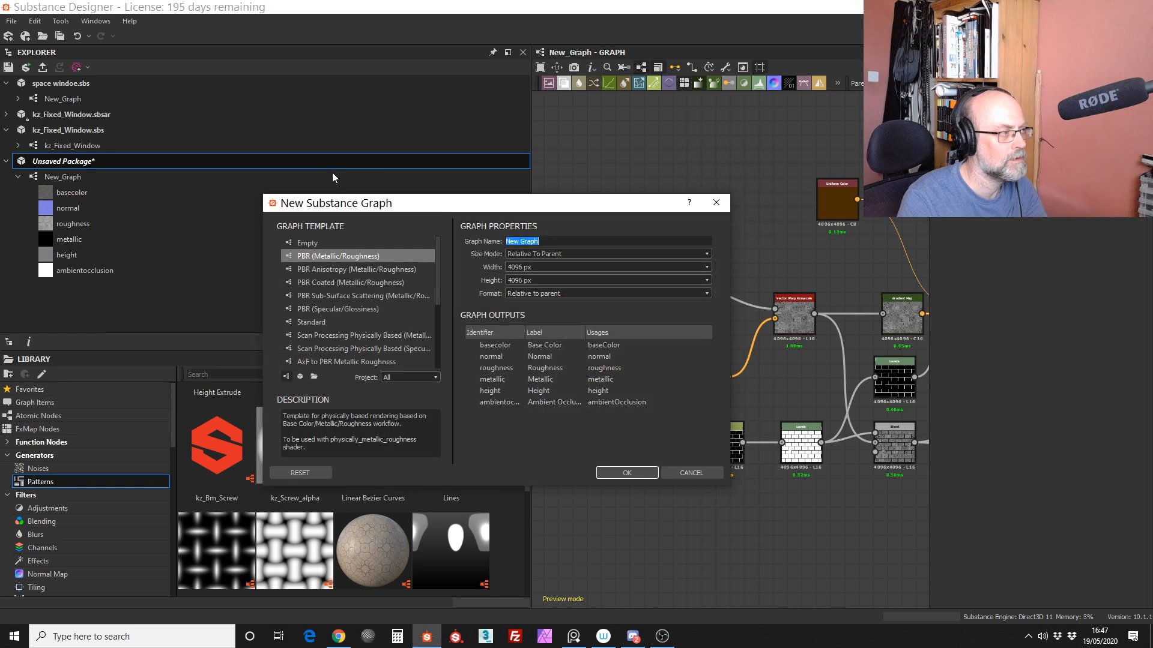
pyautogui.click(307, 242)
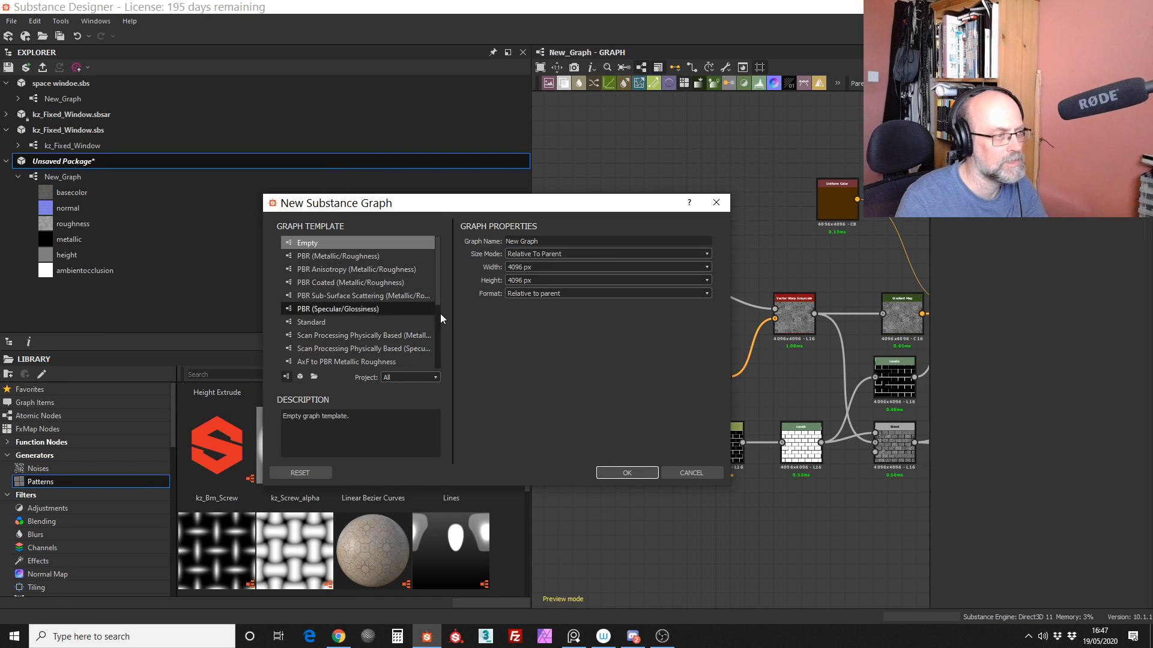
pyautogui.click(628, 474)
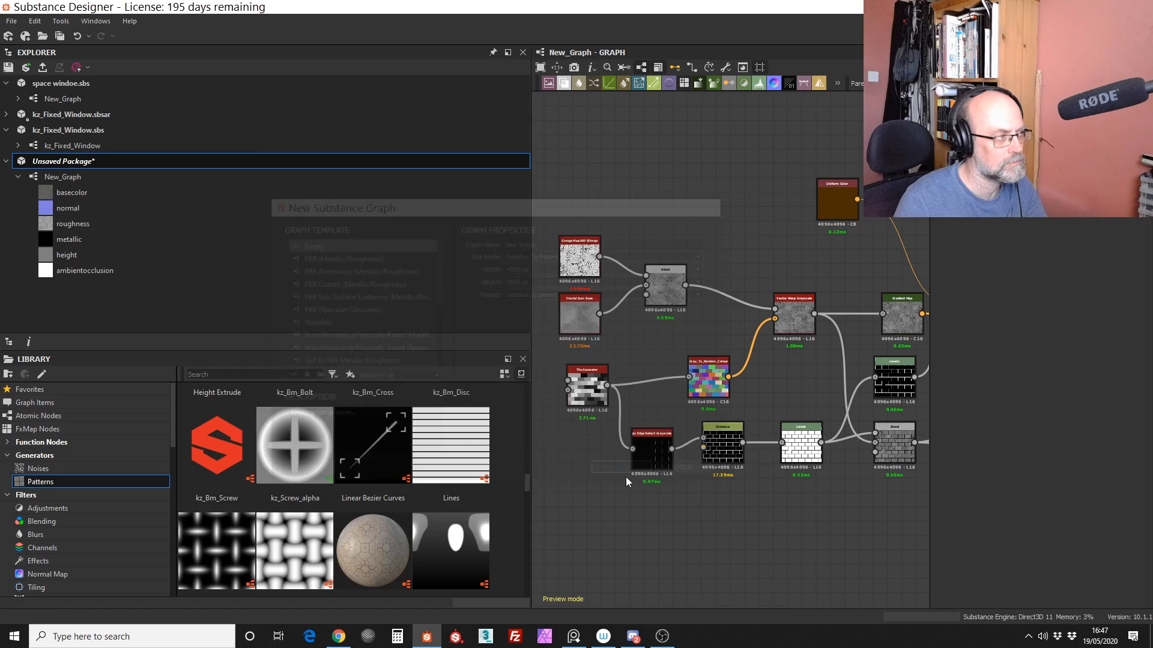
pyautogui.click(546, 159)
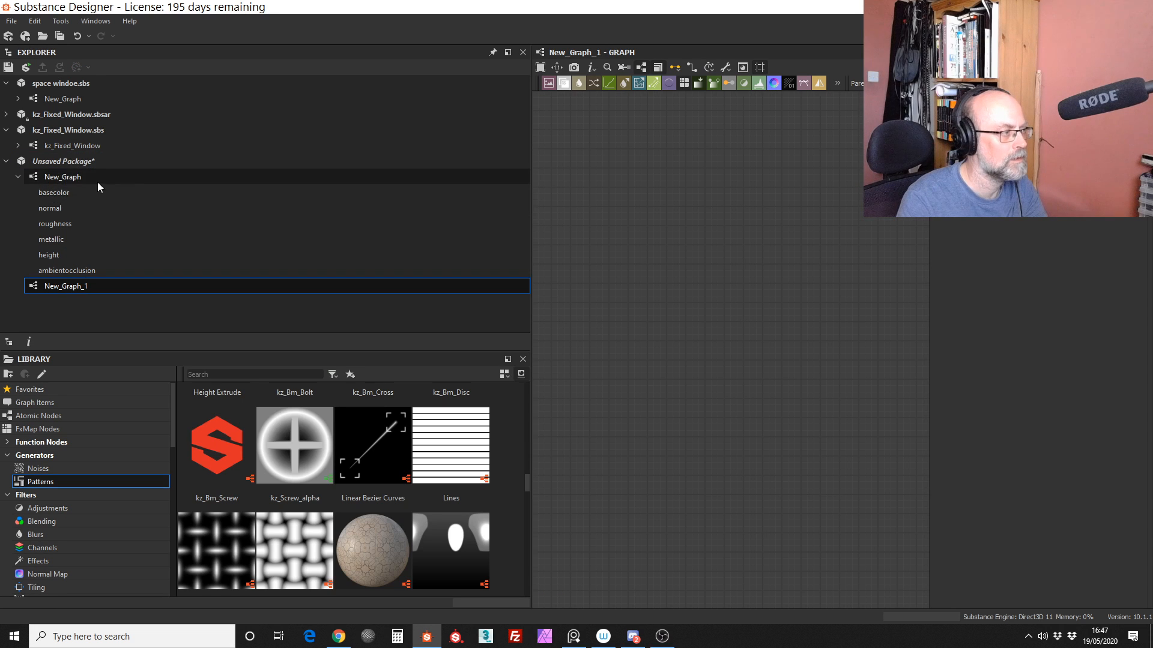
# Step: Insert New_Graph as a node in the empty graph and create connected output nodes for all its outputs
pyautogui.moveTo(98, 183); pyautogui.dragTo(701, 200)
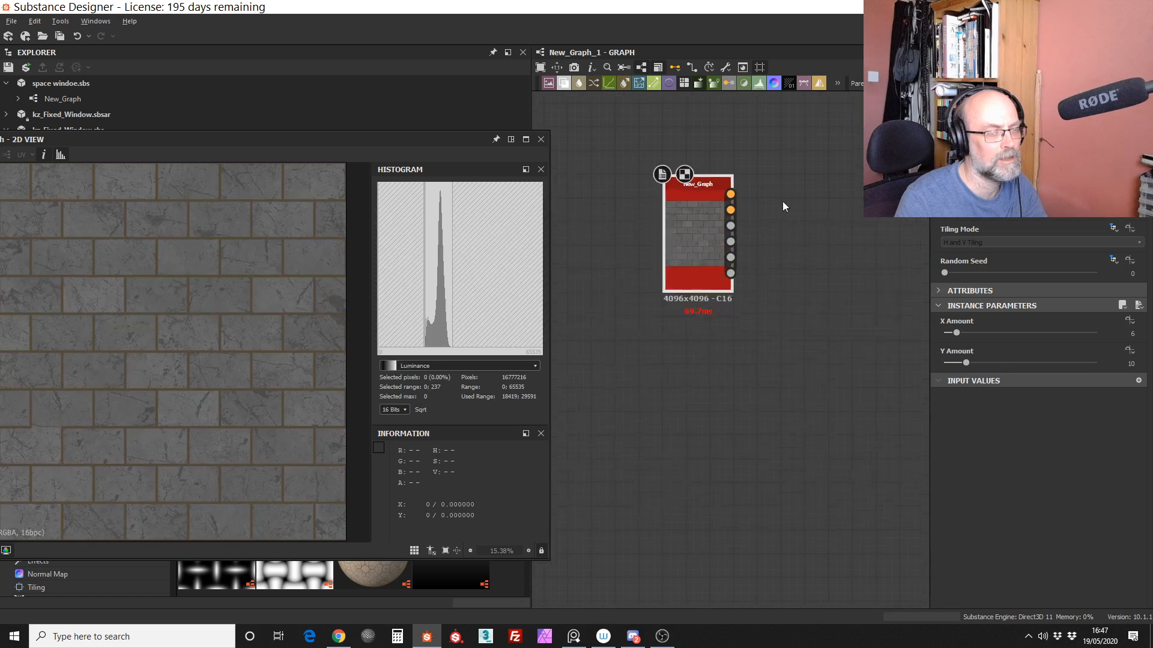
pyautogui.scroll(5, 768, 208)
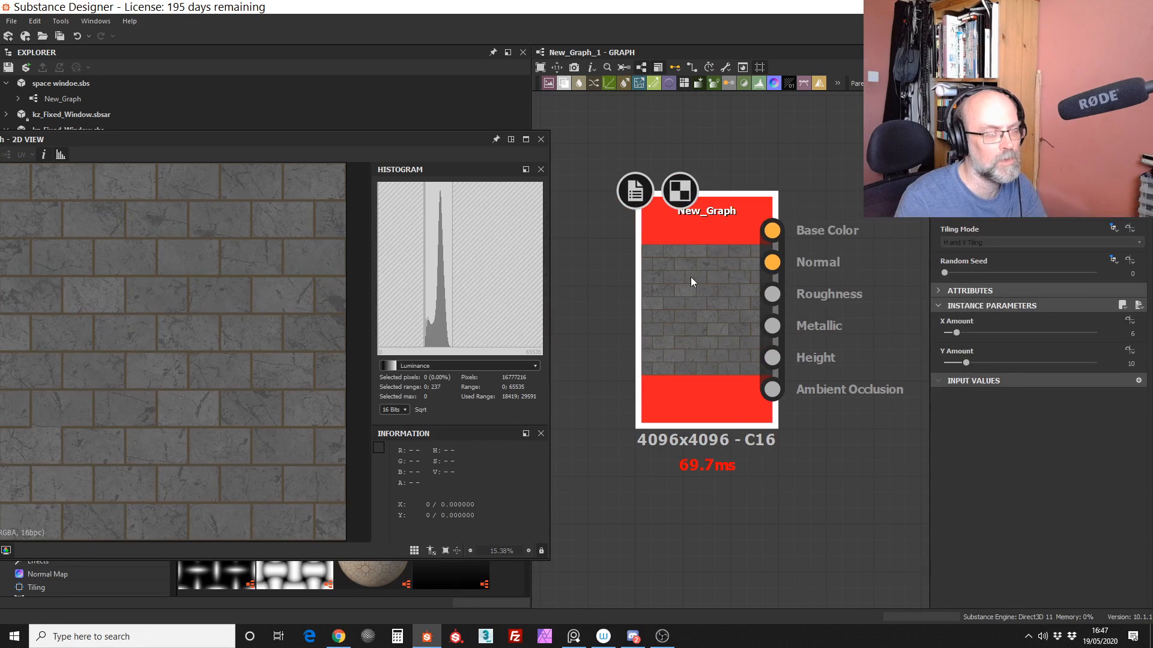
pyautogui.rightClick(708, 247)
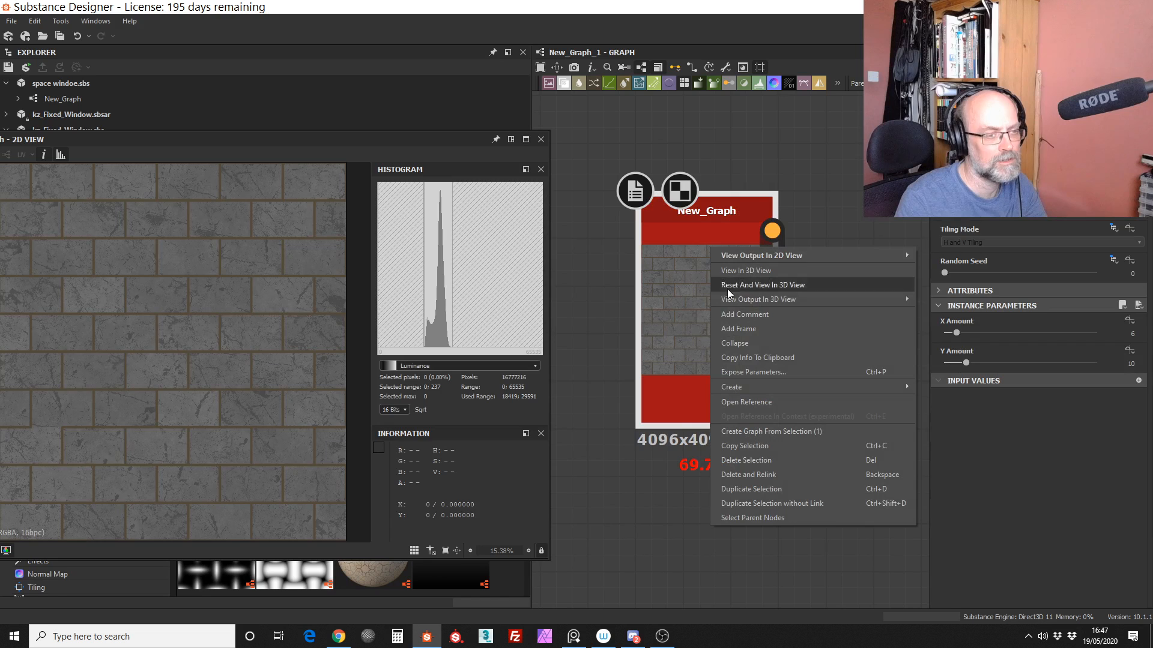
pyautogui.click(743, 358)
pyautogui.scroll(-5, 704, 385)
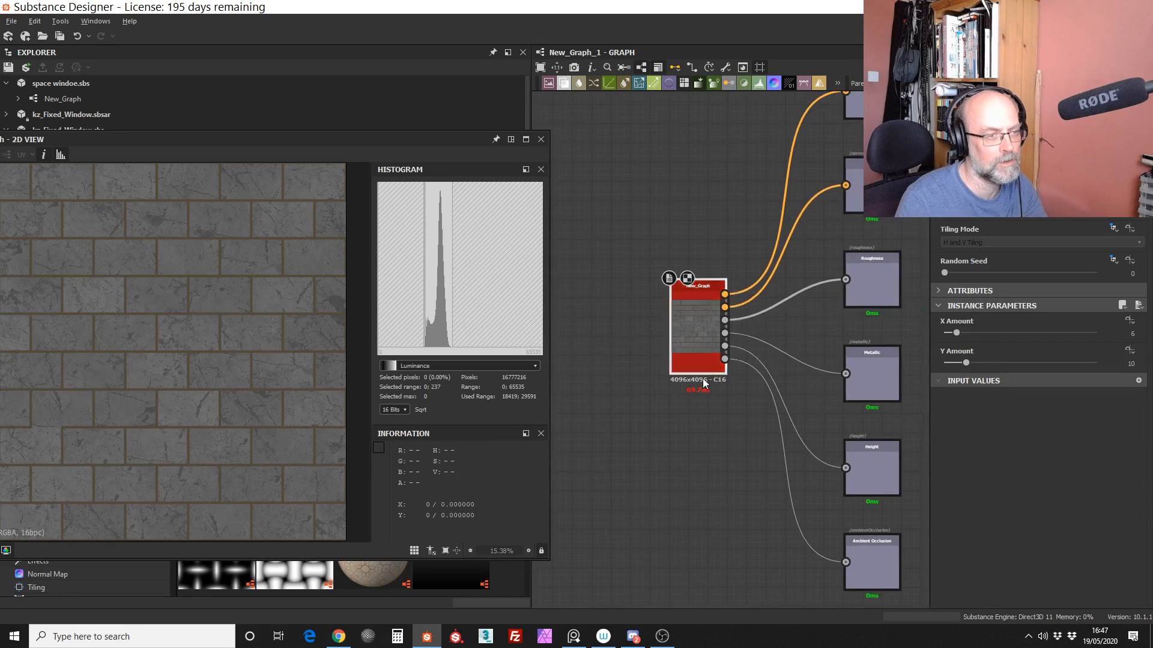
pyautogui.scroll(-1, 704, 385)
pyautogui.moveTo(691, 321); pyautogui.dragTo(682, 298)
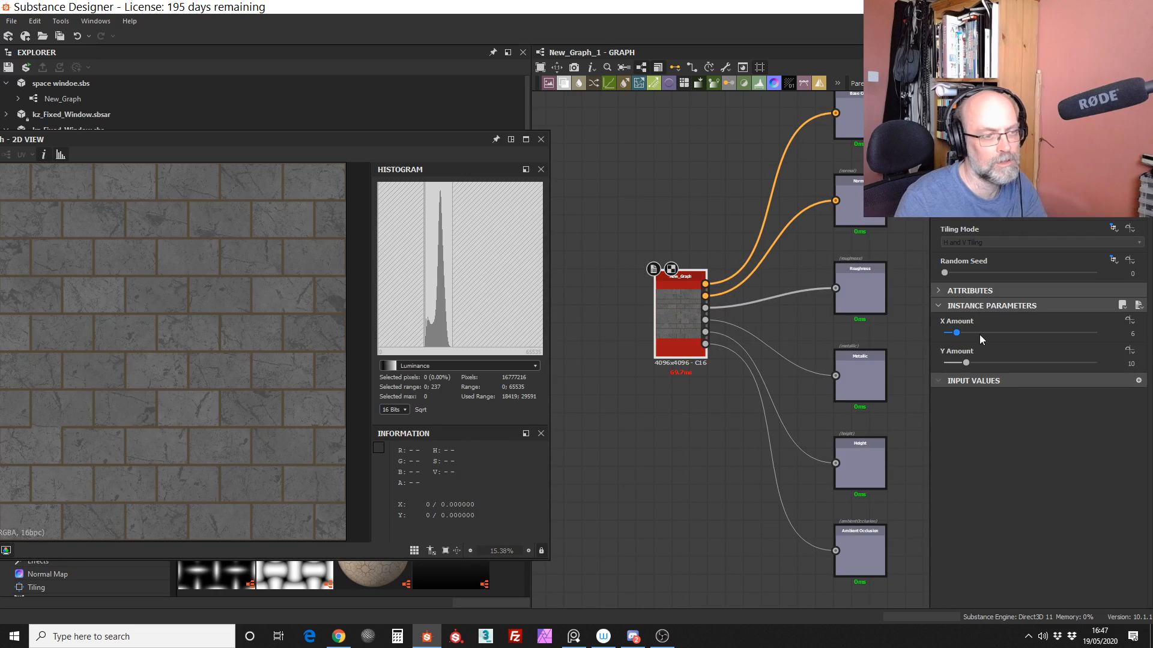
# Step: Set the New_Graph node's X Amount to 16 and show the new graph's outputs on the rounded cube in 3D
pyautogui.moveTo(1030, 334); pyautogui.dragTo(980, 334)
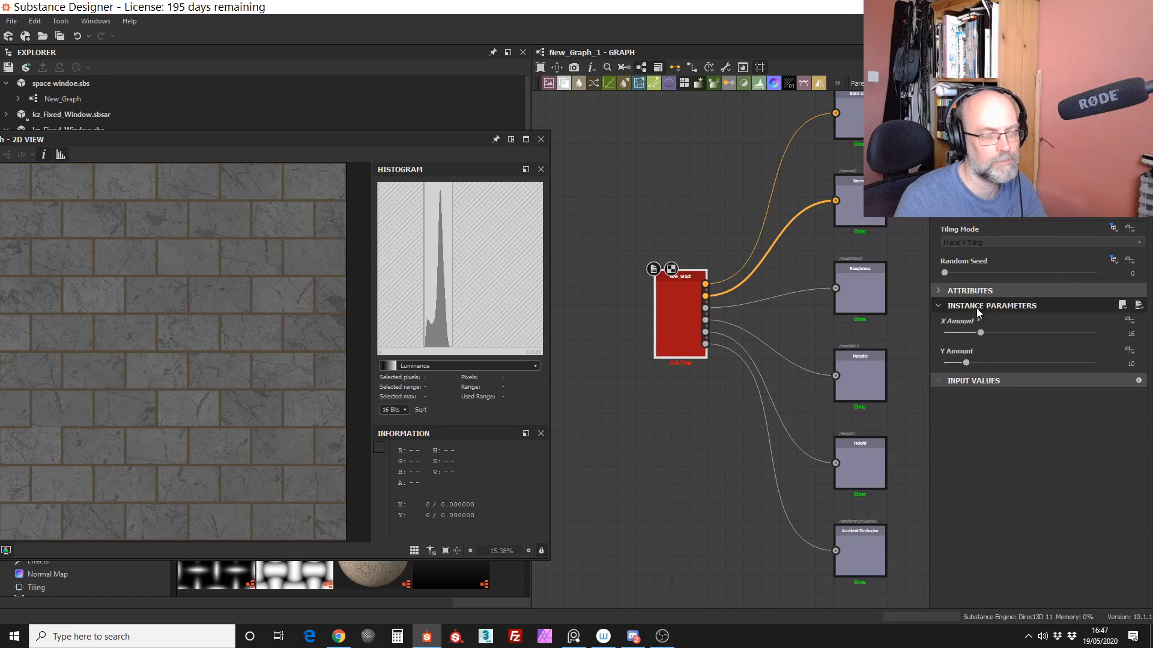
pyautogui.rightClick(653, 90)
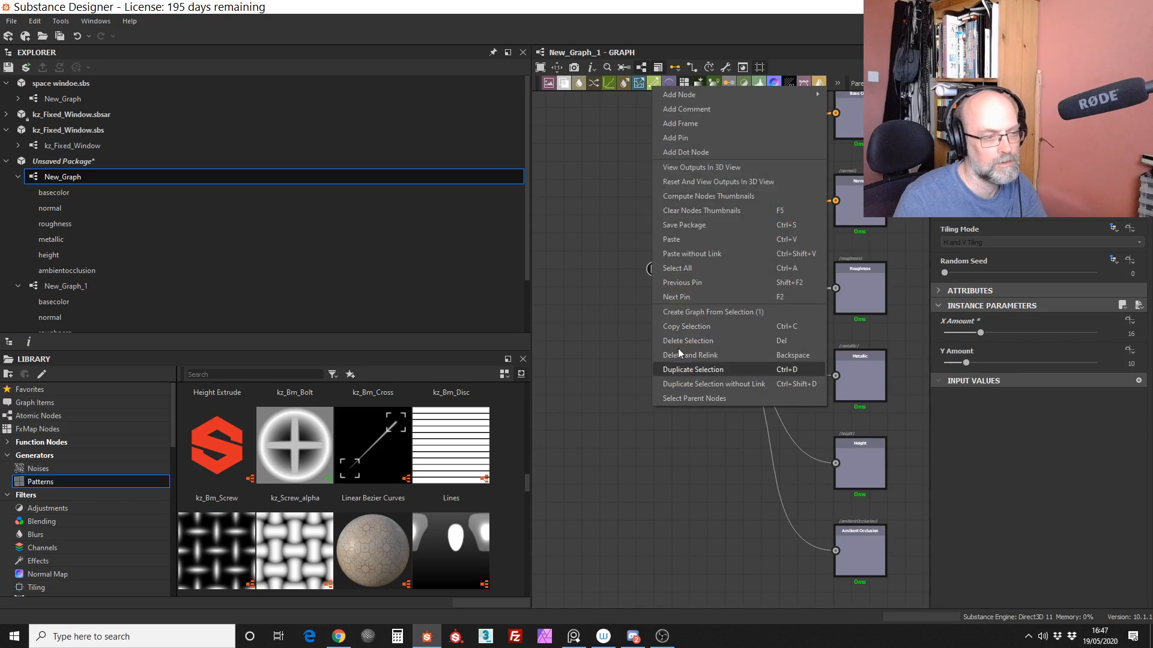
pyautogui.click(719, 168)
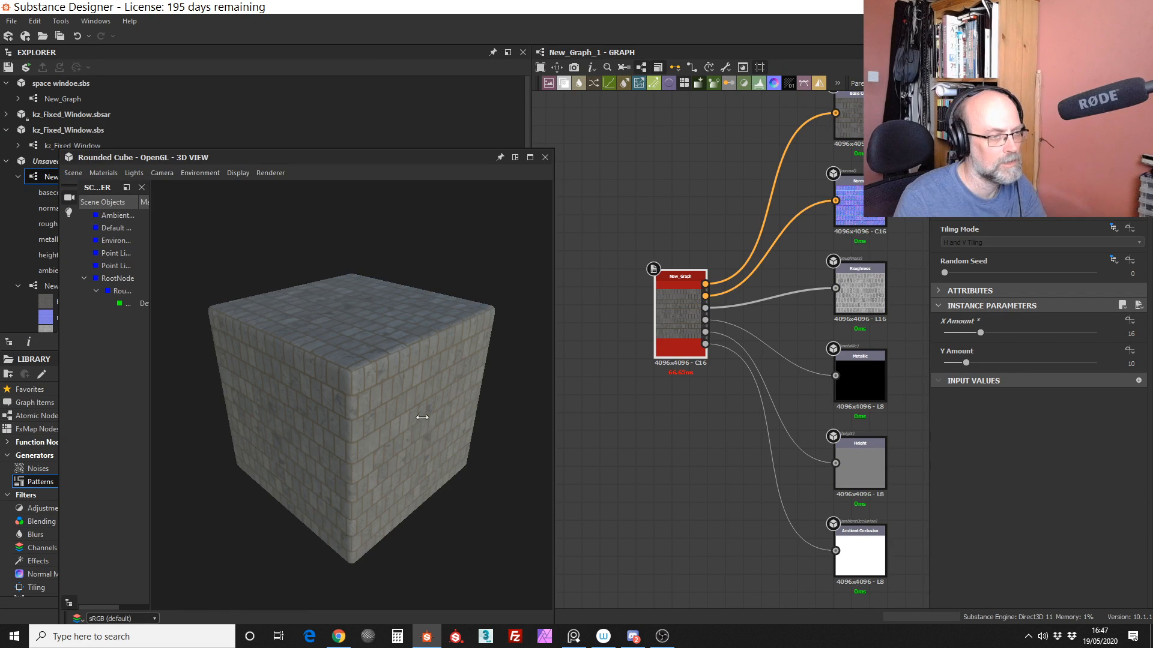
pyautogui.moveTo(399, 442); pyautogui.dragTo(377, 433)
# Step: Try an X Amount of 8 and a Y Amount of 20 on the New_Graph node and inspect the bricks up close
pyautogui.moveTo(986, 334); pyautogui.dragTo(958, 335)
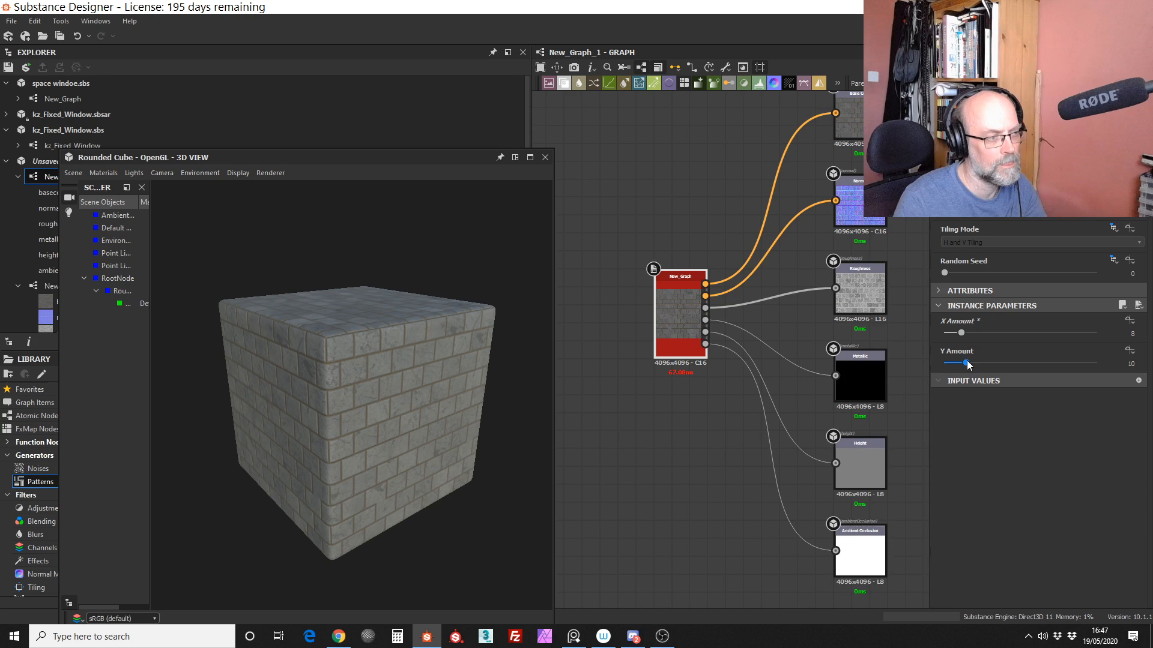
pyautogui.moveTo(967, 364); pyautogui.dragTo(989, 363)
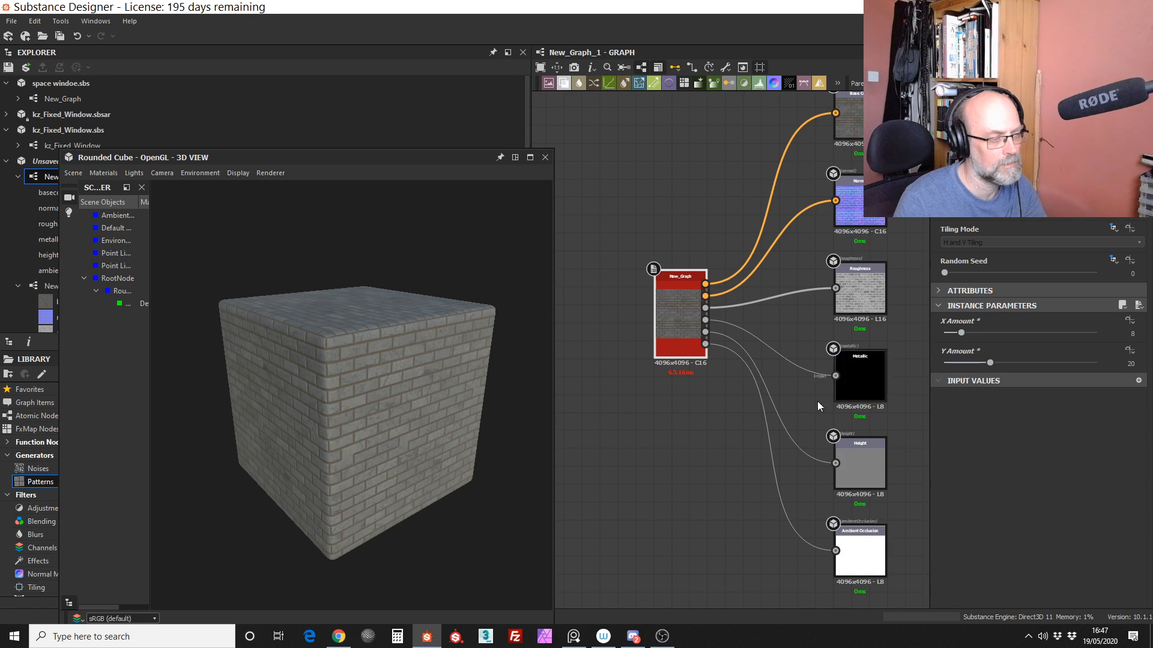
pyautogui.moveTo(381, 449); pyautogui.dragTo(380, 414)
pyautogui.scroll(8, 383, 414)
# Step: Set the X Amount to 4 and the Y Amount to 14, and check the longer bricks on a cube face
pyautogui.moveTo(961, 333); pyautogui.dragTo(975, 363)
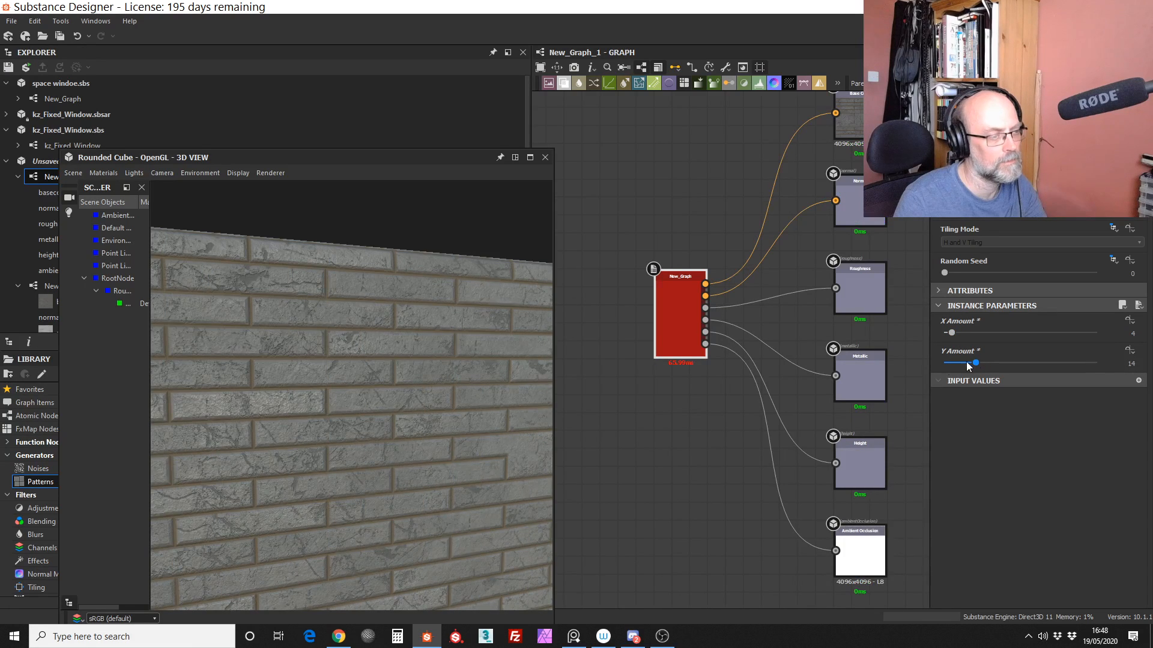
pyautogui.moveTo(412, 512)
pyautogui.mouseDown(button='right')
pyautogui.moveTo(404, 435)
pyautogui.moveTo(390, 511)
pyautogui.mouseUp(button='right')
pyautogui.moveTo(390, 512); pyautogui.dragTo(394, 411, button='middle')
pyautogui.moveTo(405, 471); pyautogui.dragTo(355, 464)
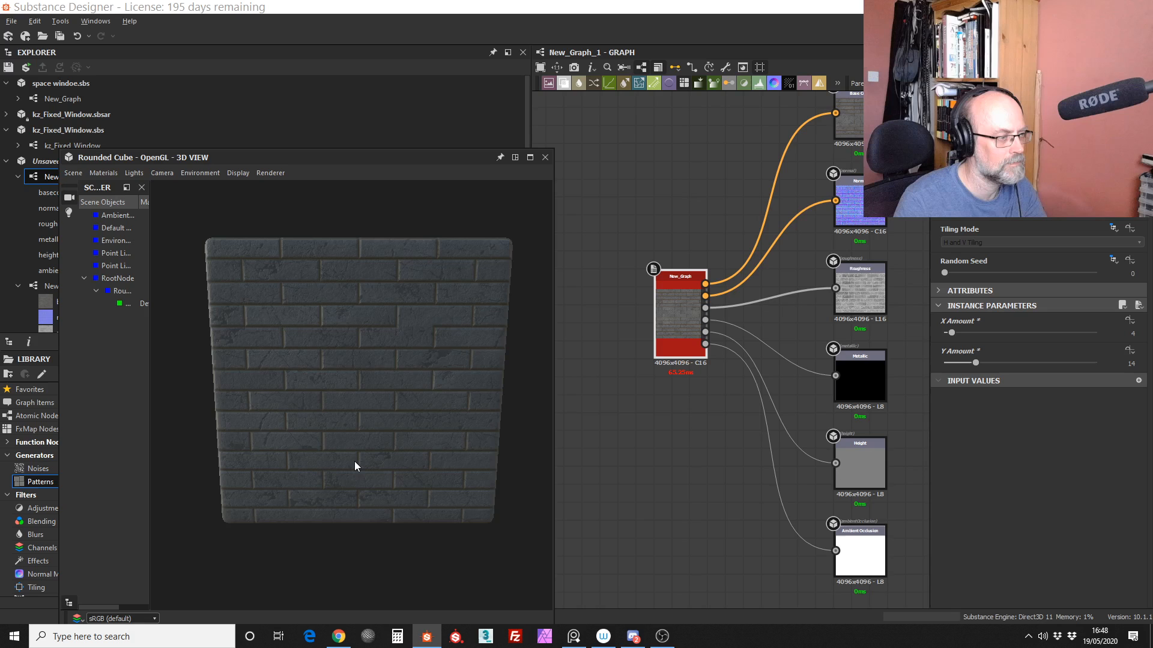
# Step: Set the Y Amount to 11 and inspect the resulting bricks and brown joints up close on the cube
pyautogui.moveTo(975, 363); pyautogui.dragTo(968, 363)
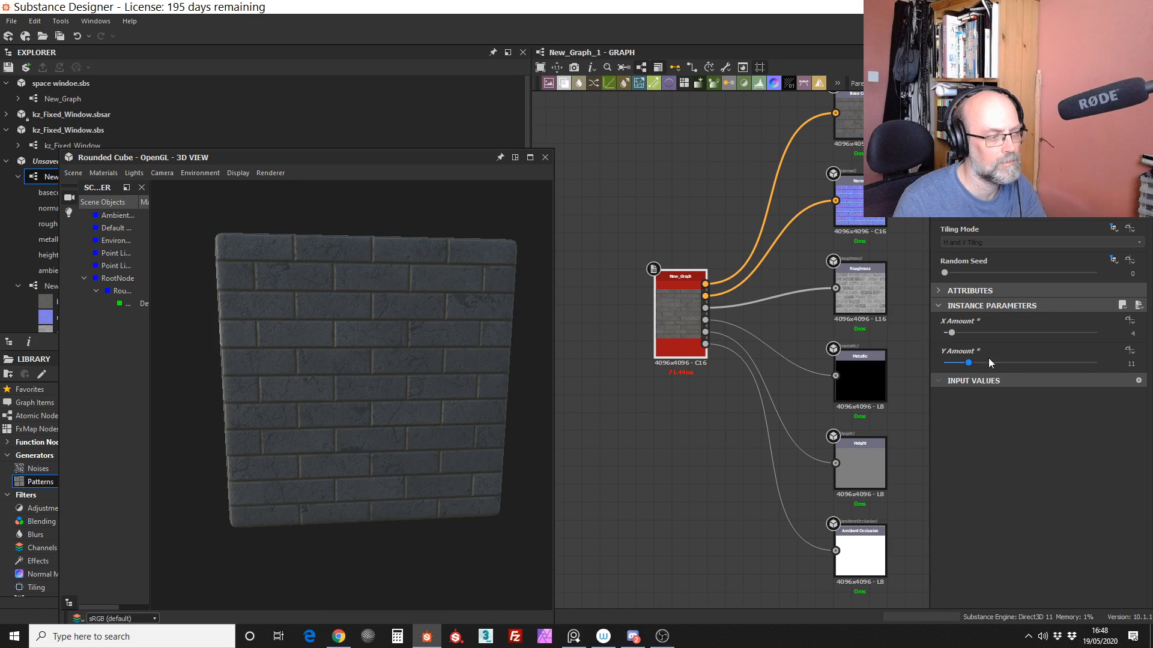
pyautogui.moveTo(341, 450); pyautogui.dragTo(373, 448)
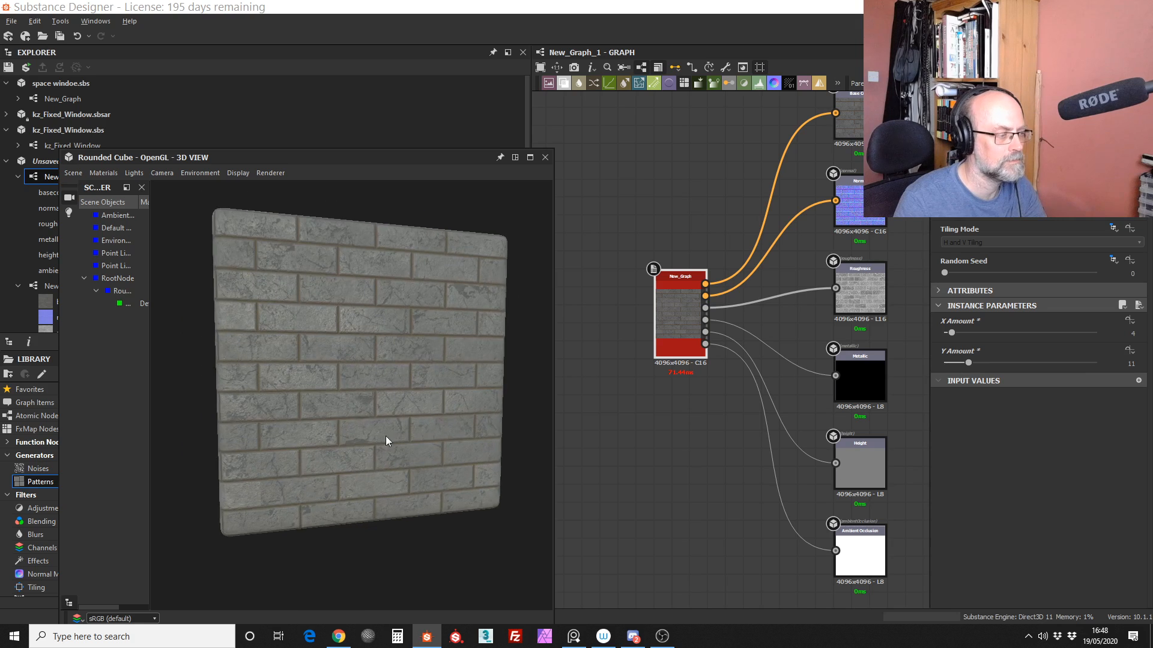
pyautogui.scroll(3, 384, 439)
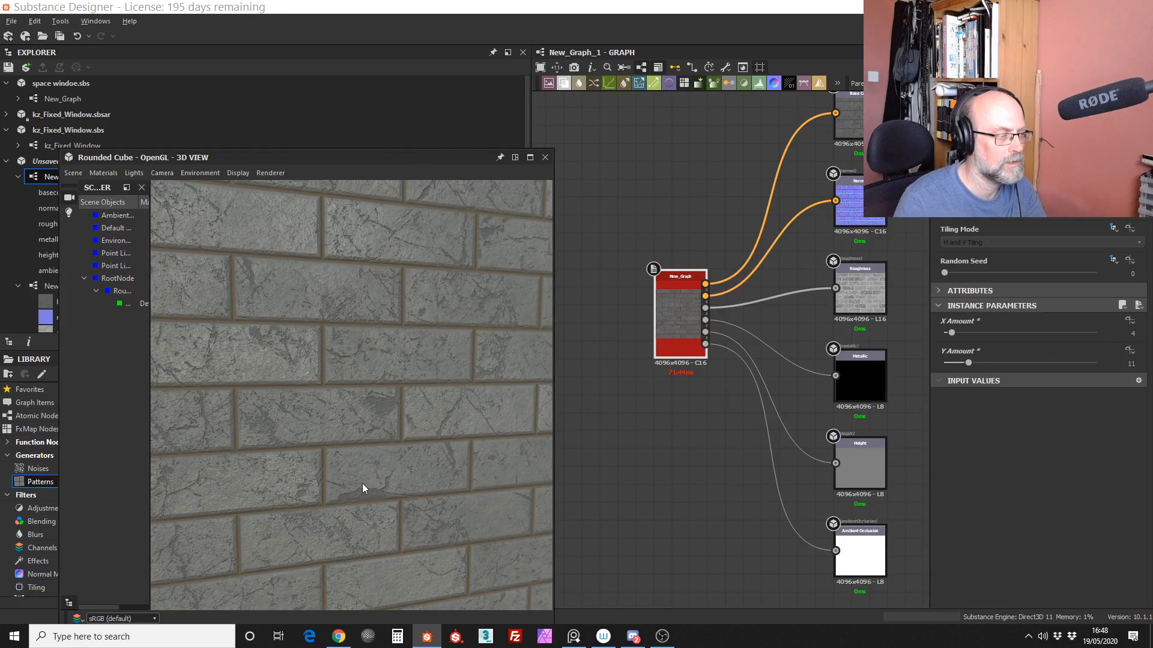